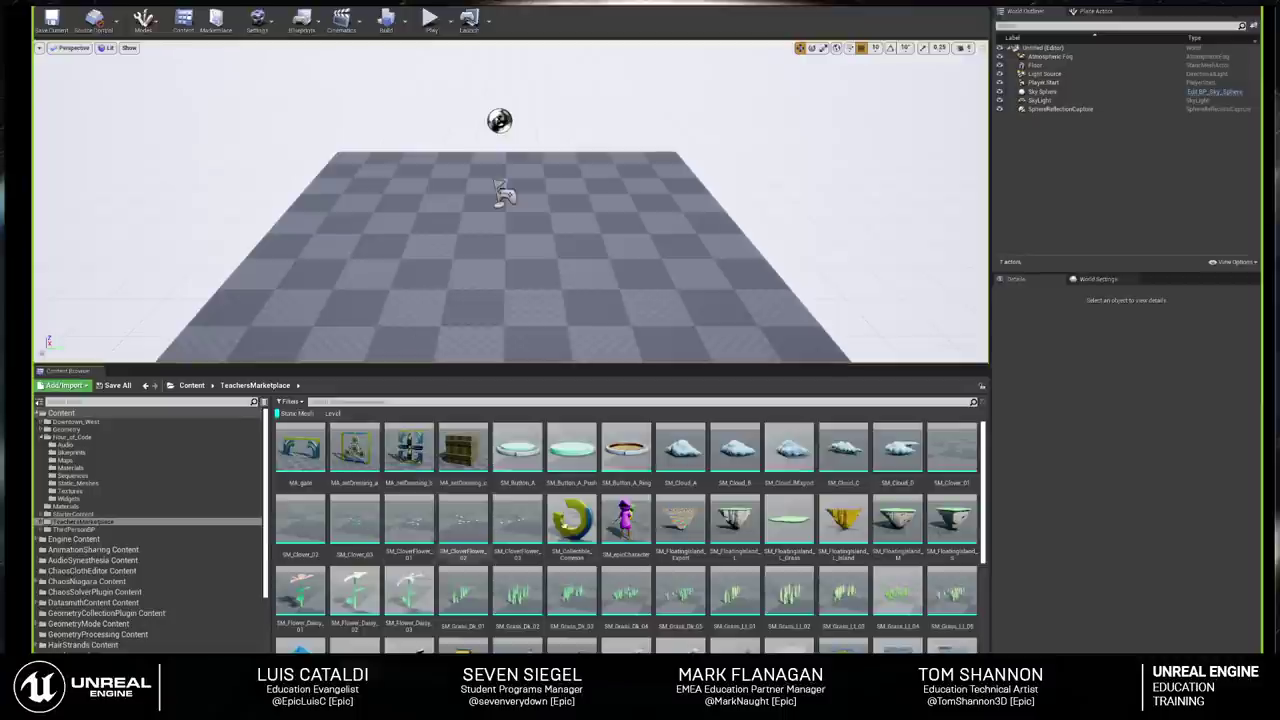
Step: Browse the static meshes in the TeachersMarketplace and Downtown_West content folders, then return to TeachersMarketplace
scroll(601, 531, down, 2)
scroll(601, 531, down, 3)
scroll(601, 531, up, 3)
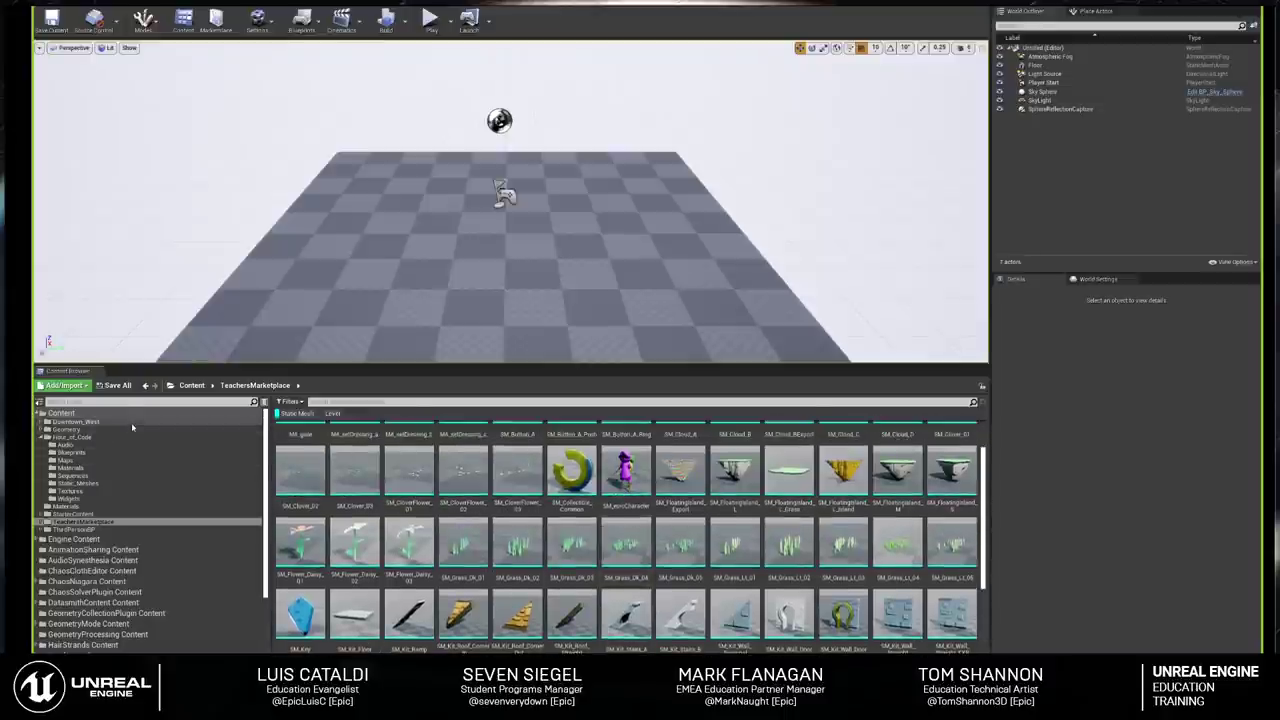
click(62, 422)
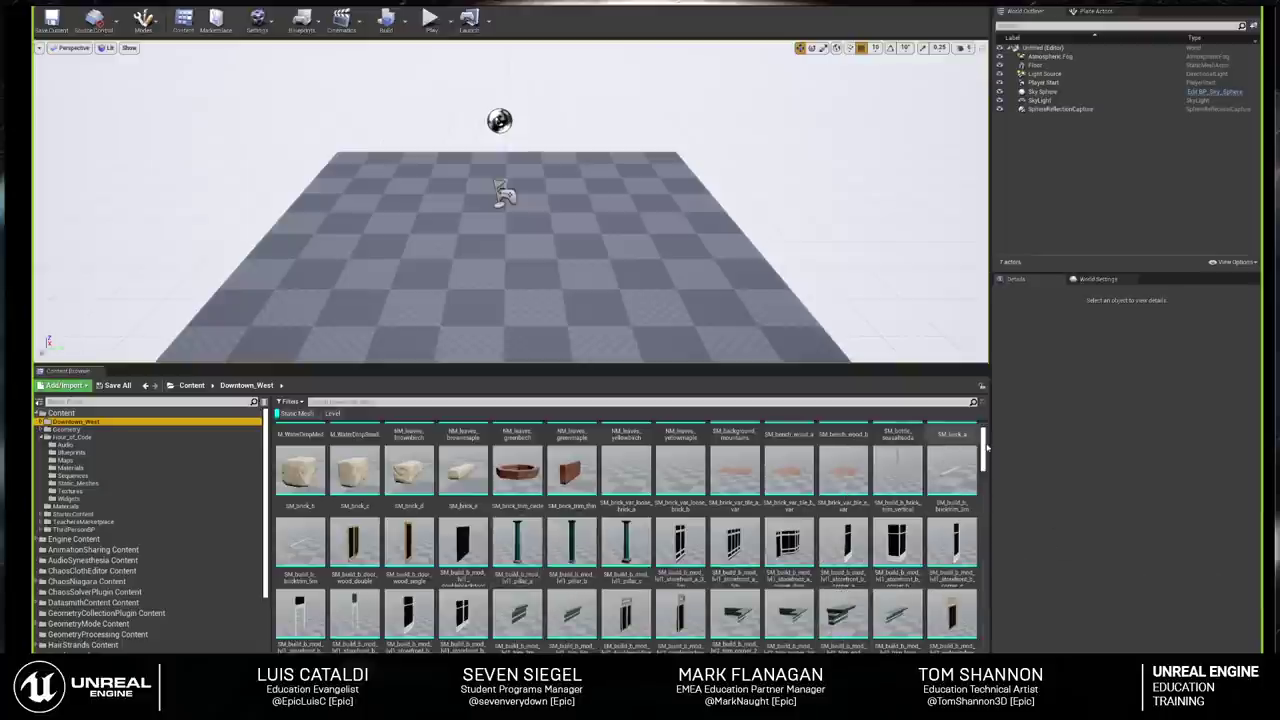
drag(982, 446, 985, 440)
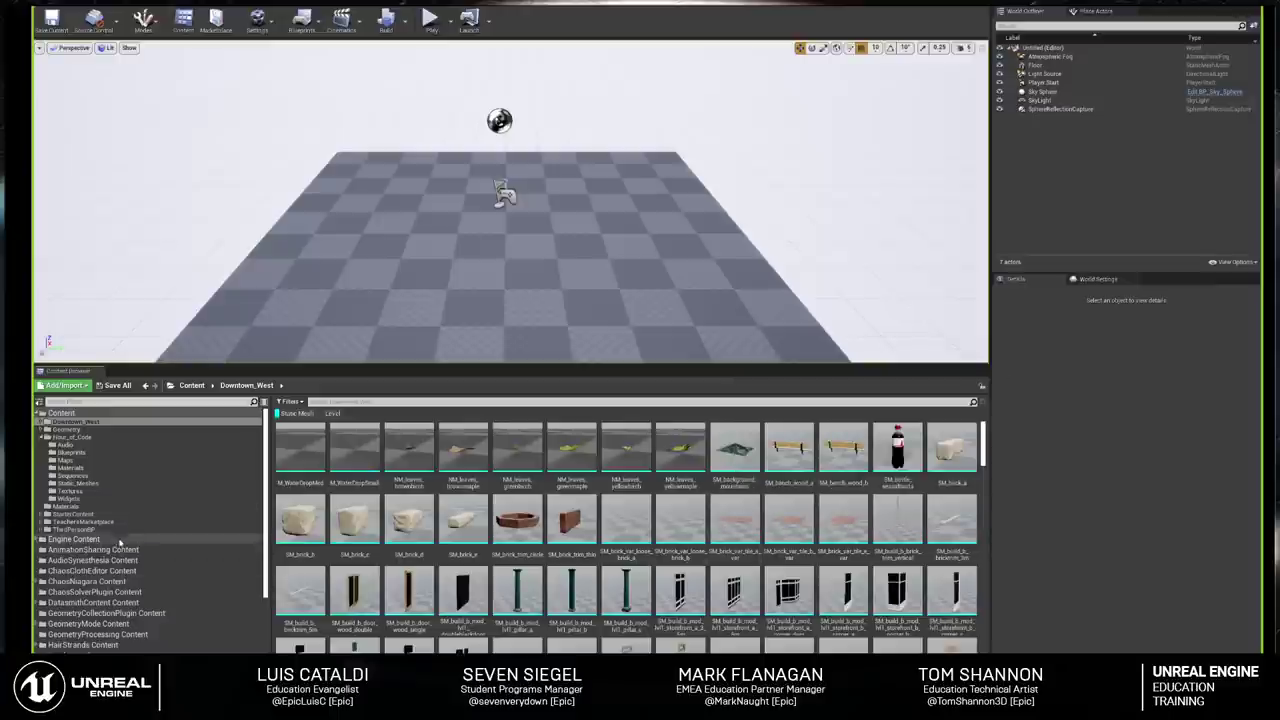
click(85, 521)
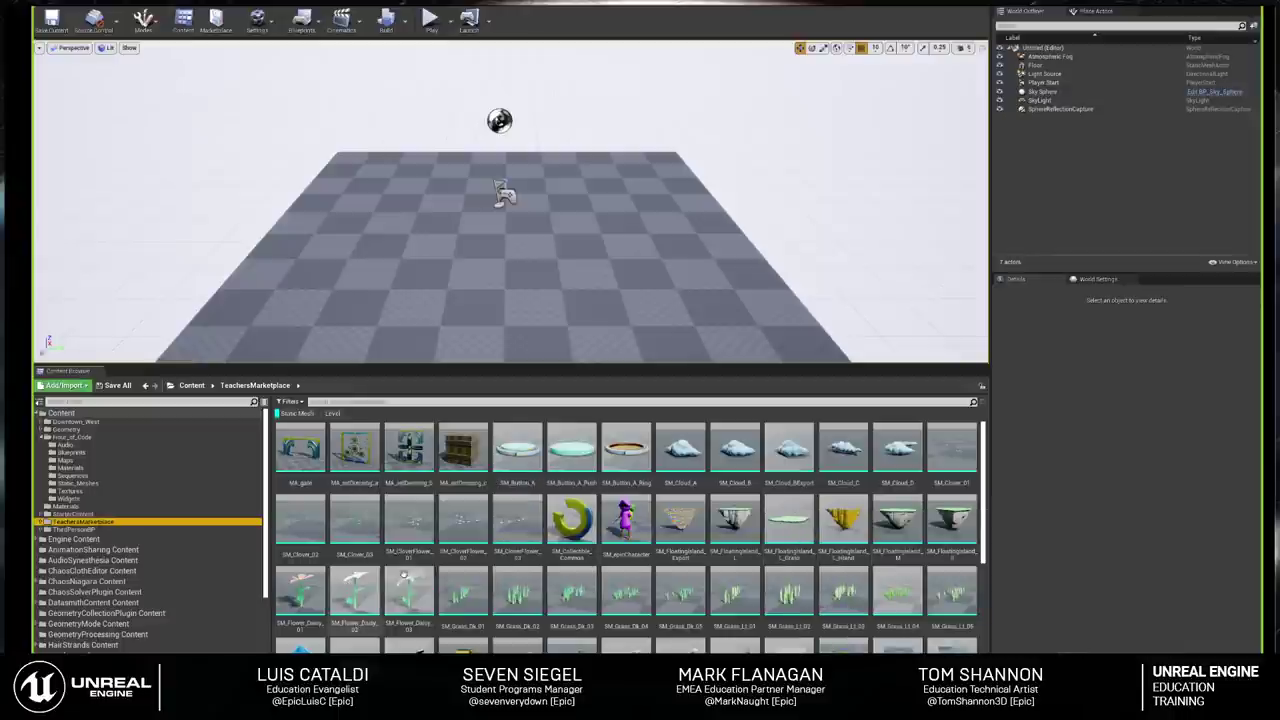
Step: Open the SM_FloatingIsland_L mesh, examine its UV Channel 0 and UV Channel 1 layouts, and close the mesh editor
double_click(741, 527)
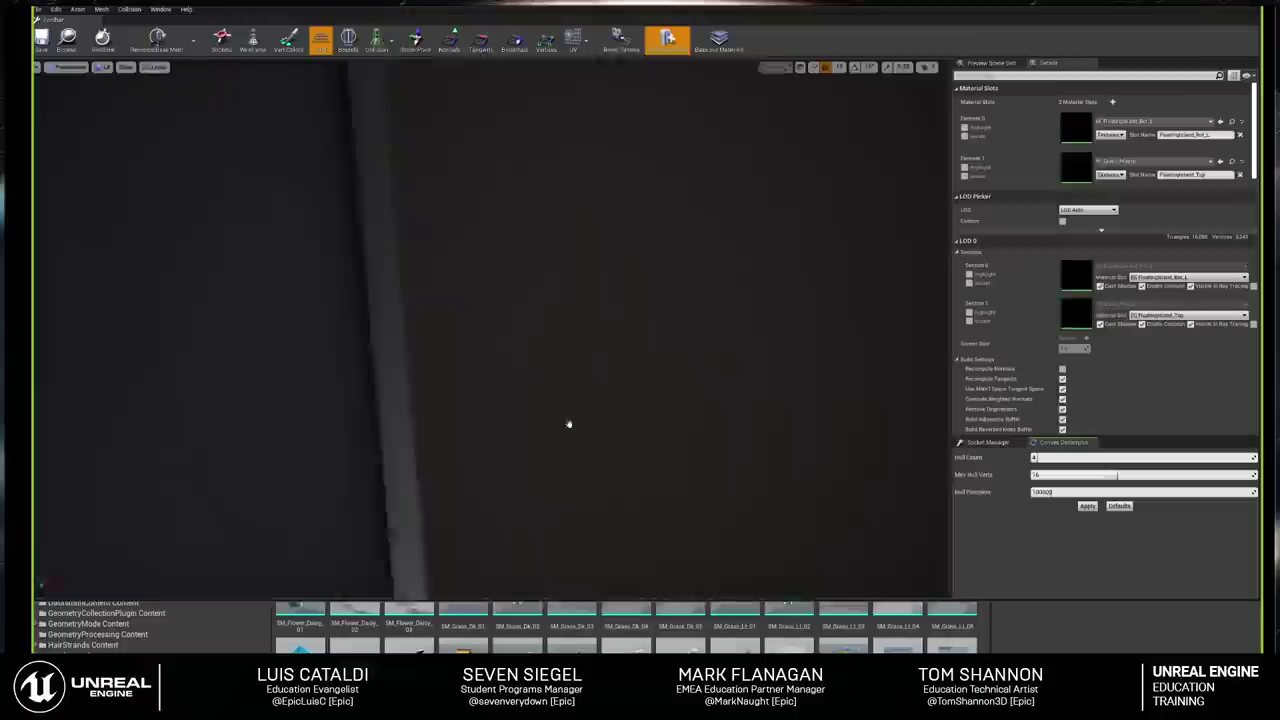
scroll(569, 423, down, 5)
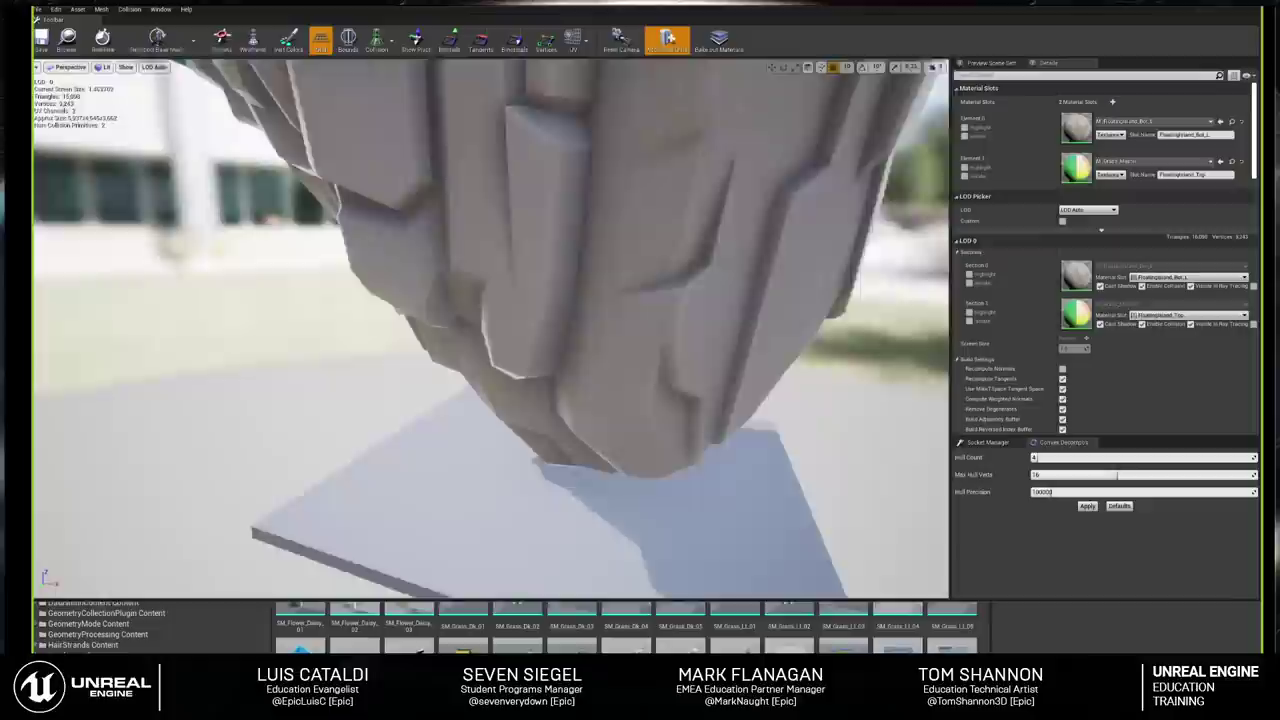
drag(569, 423, 575, 350)
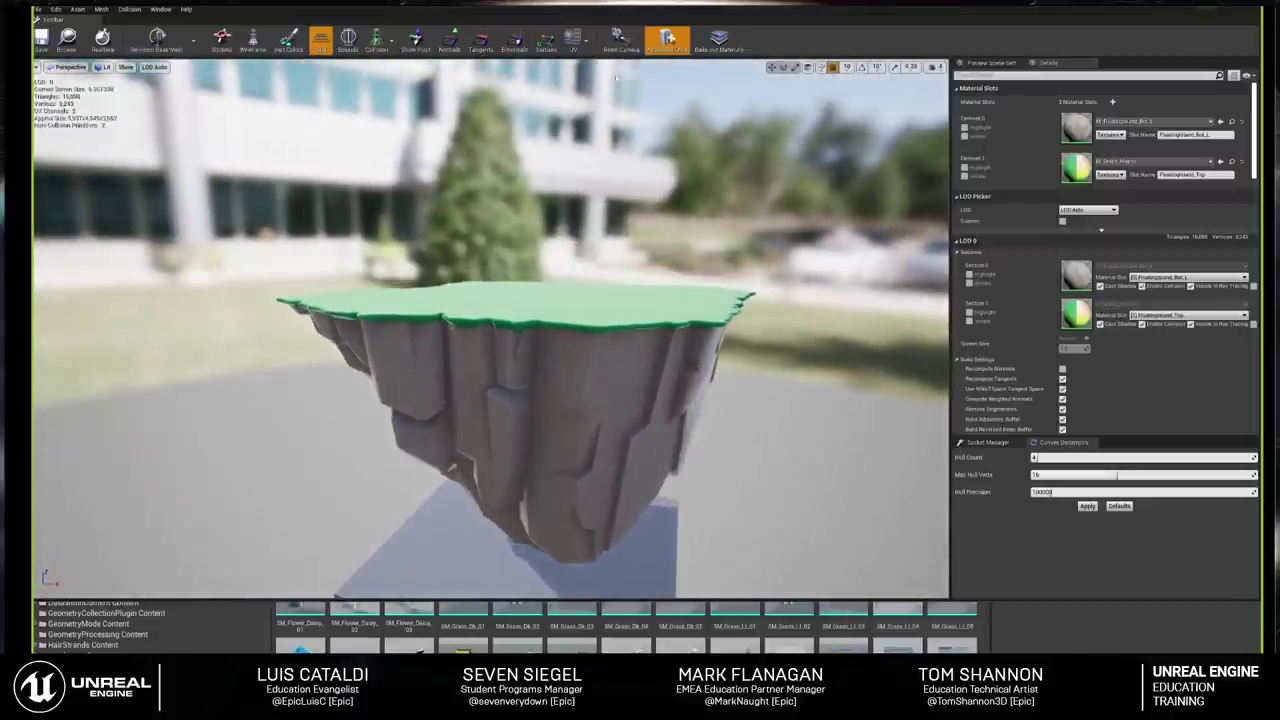
click(578, 42)
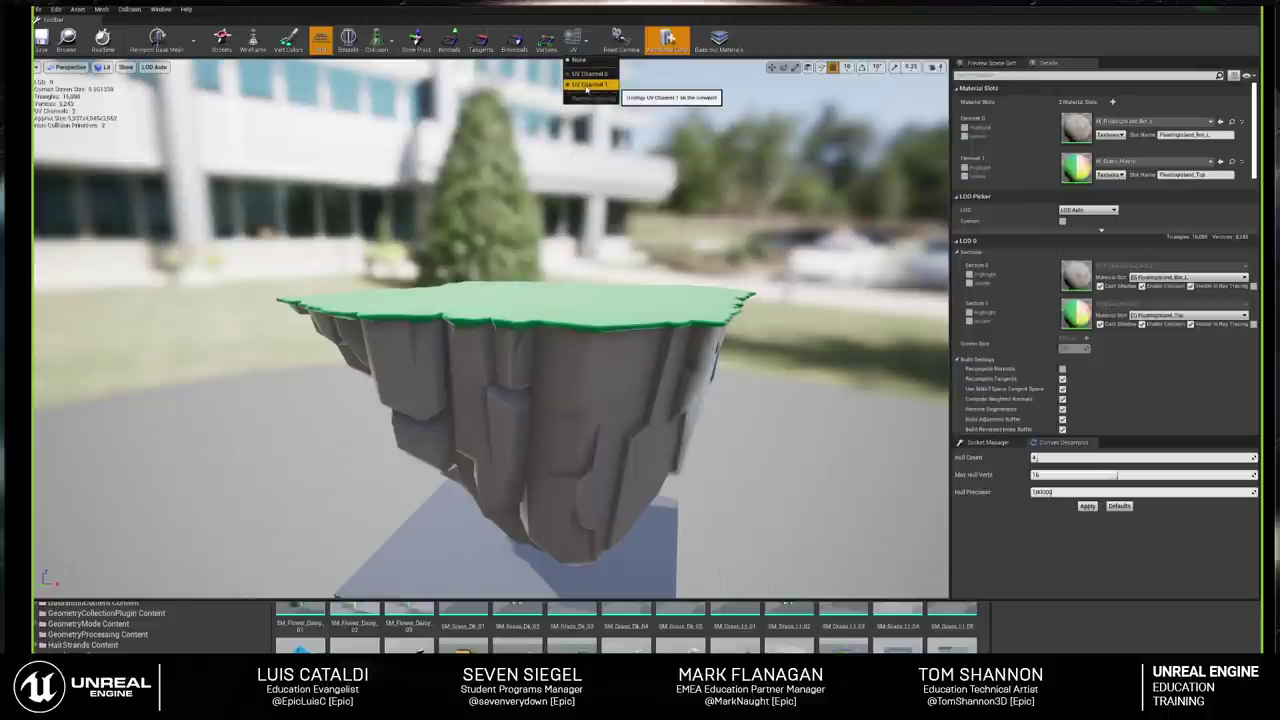
click(593, 75)
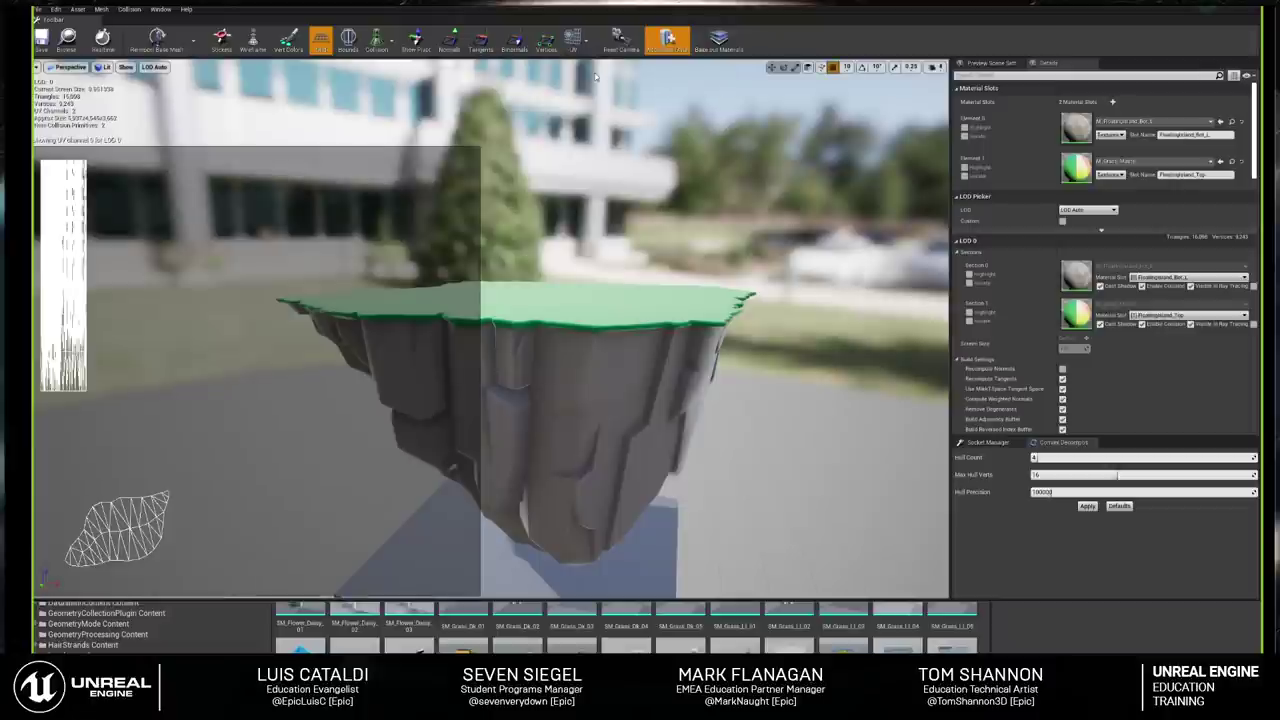
click(578, 42)
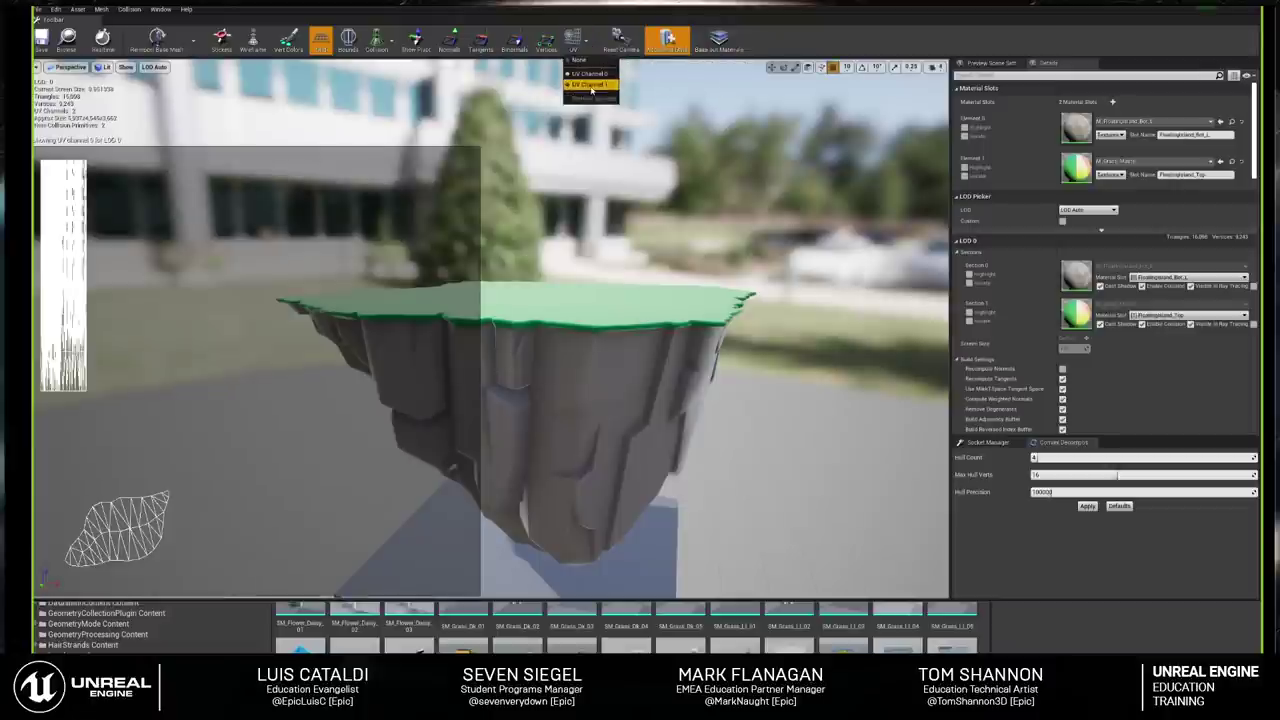
click(591, 90)
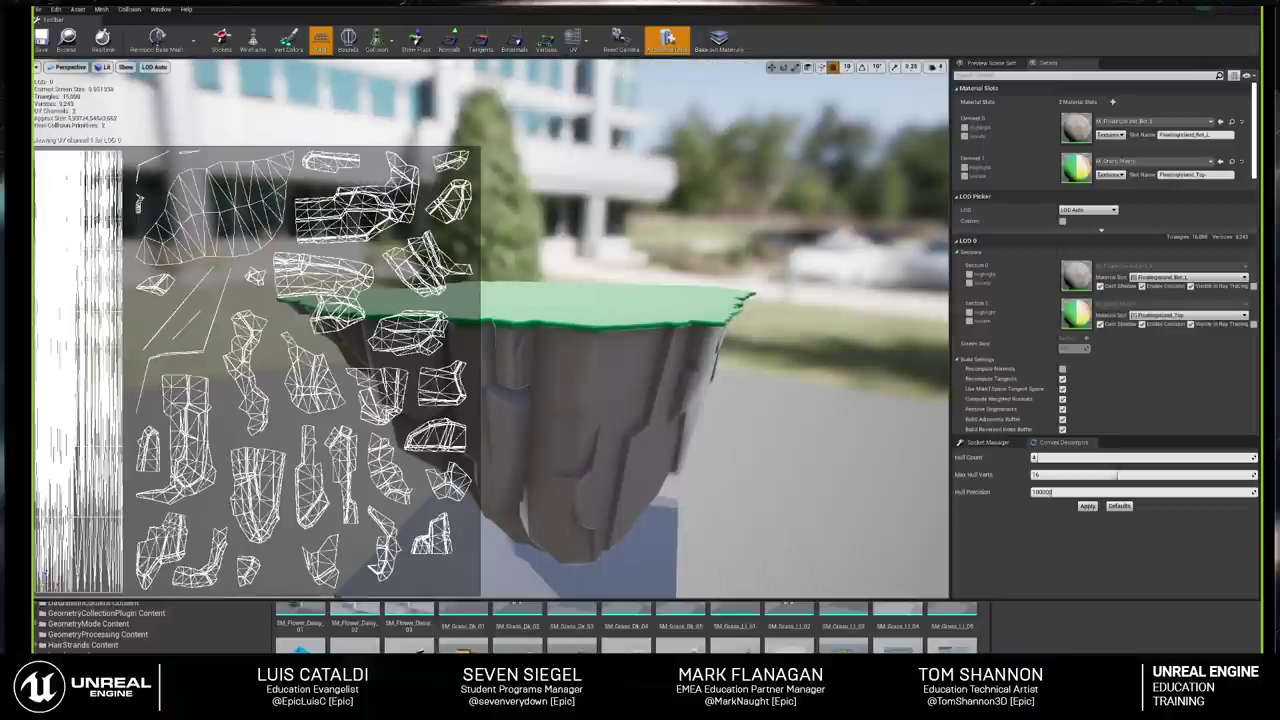
click(150, 8)
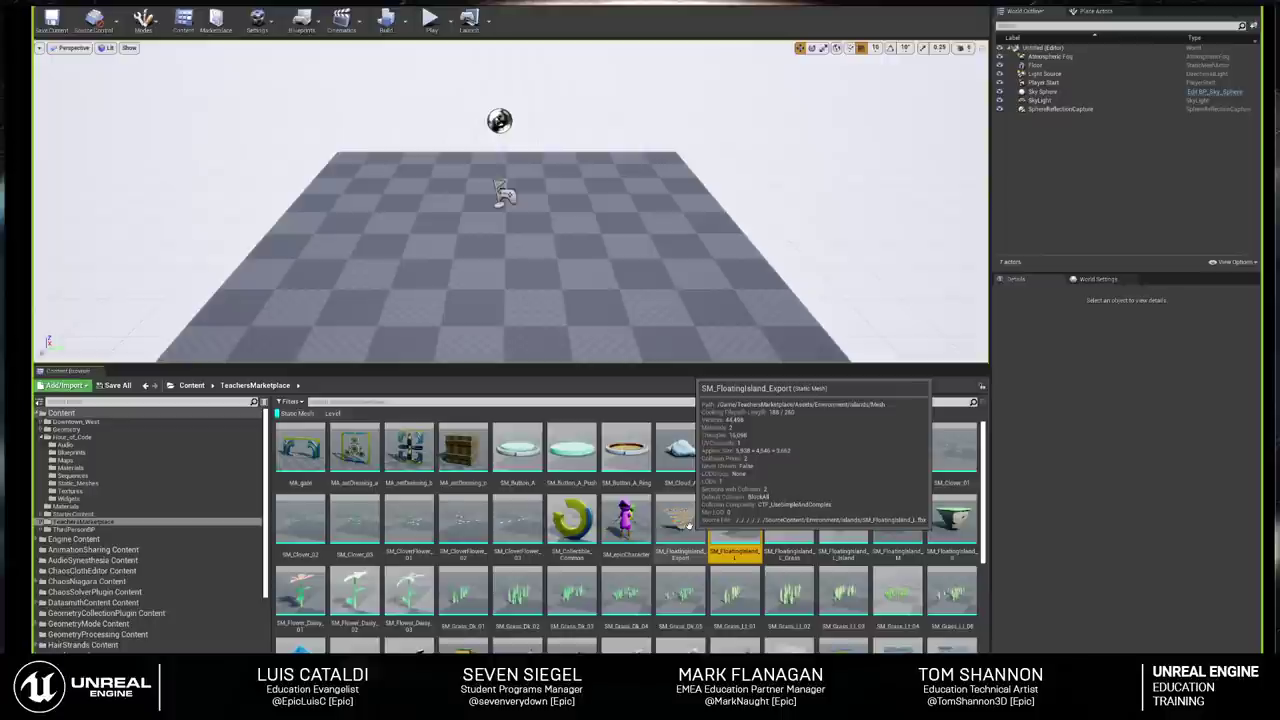
Step: Open the SM_FloatingIsland_Export mesh, examine its checker texture for UV stretching on the sides and top, and close it
double_click(688, 524)
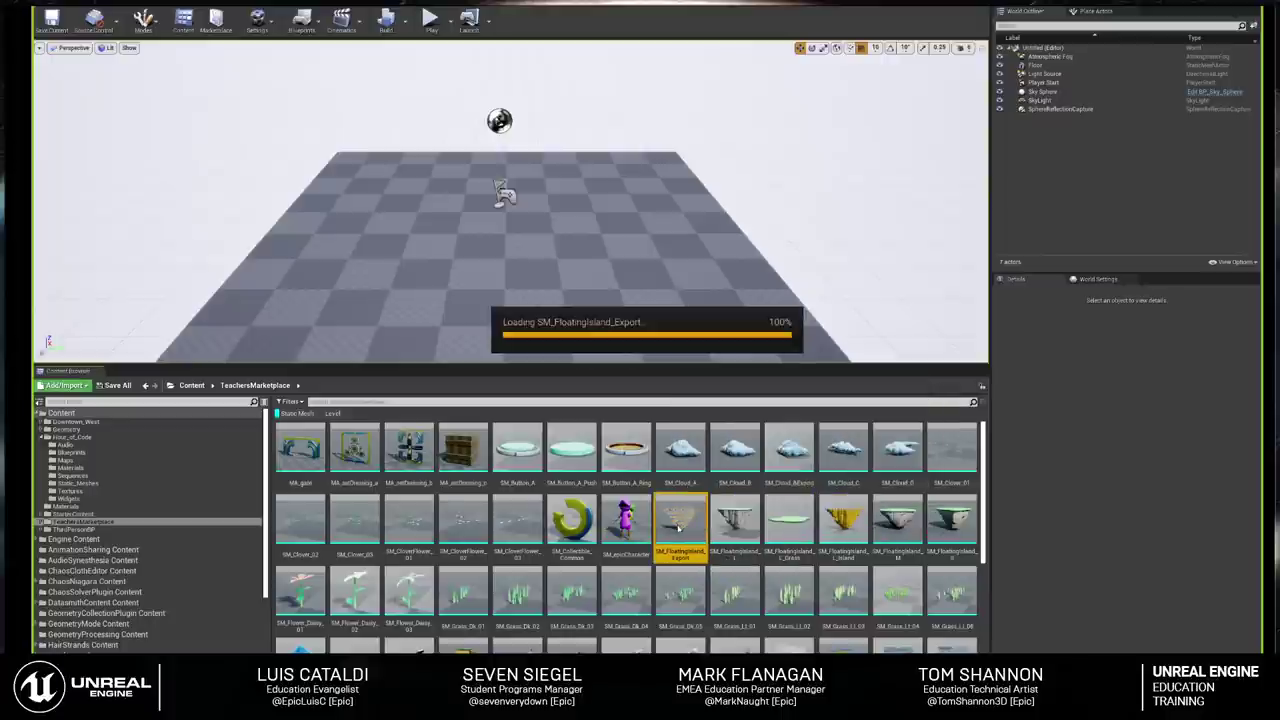
scroll(490, 330, down, 10)
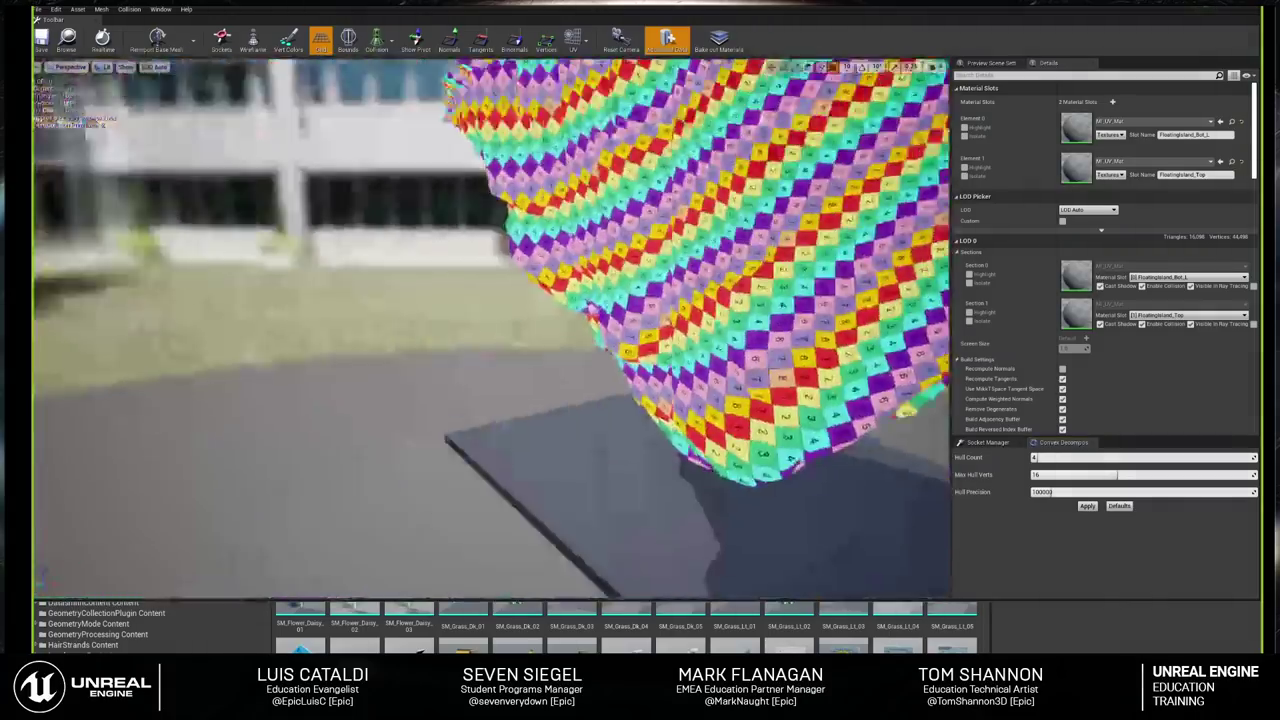
drag(553, 232, 553, 232)
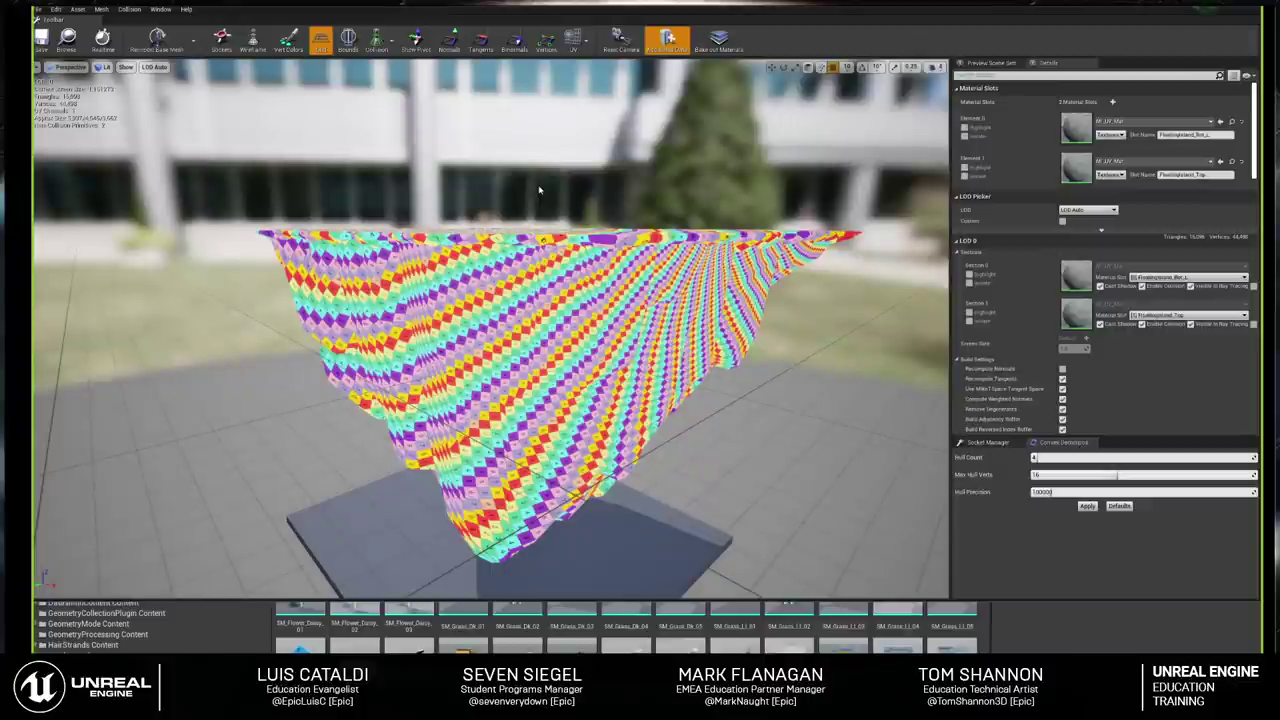
drag(430, 210, 447, 211)
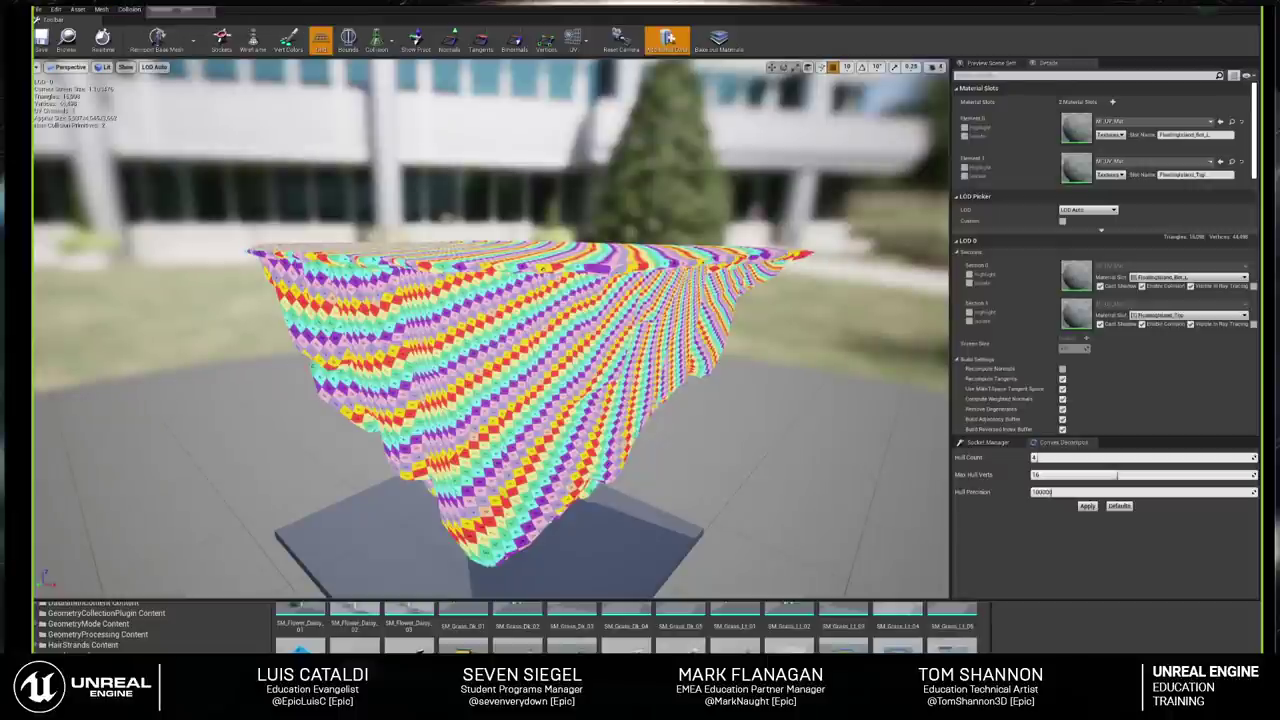
click(137, 10)
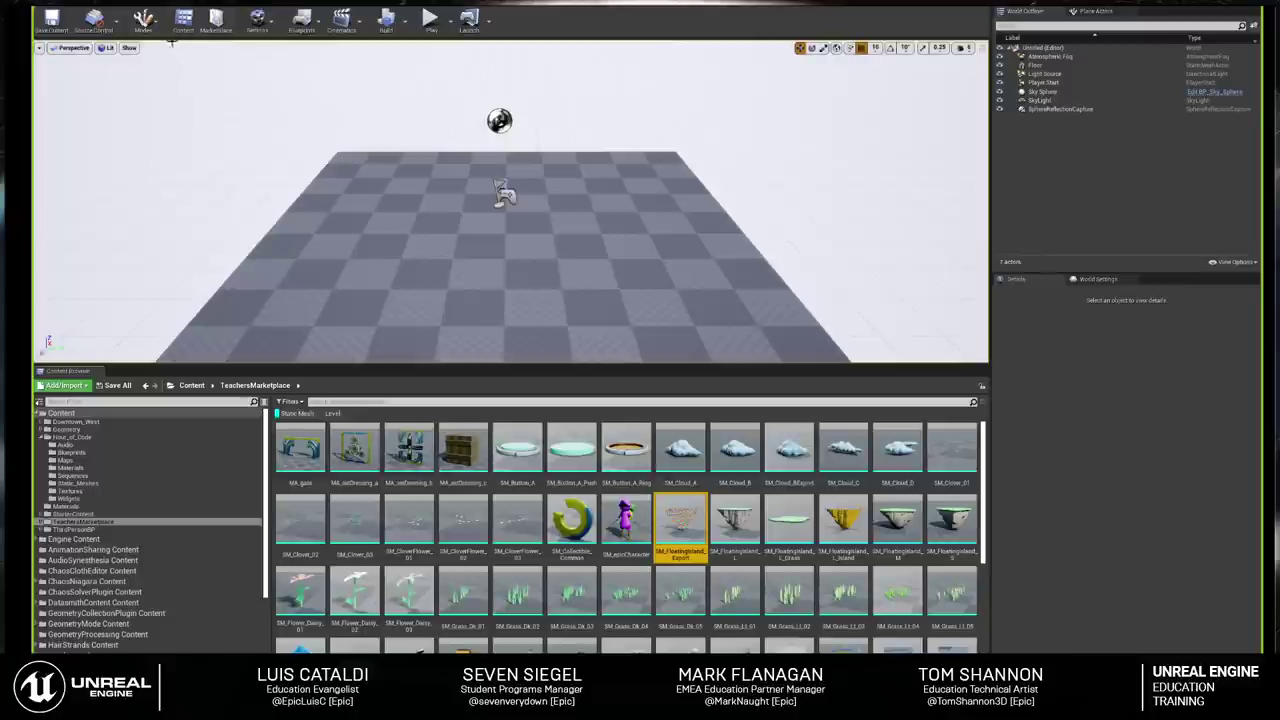
Step: Search the plugins for "model" to check whether Modeling Tools Editor Mode is enabled, and close the plugin list
click(258, 20)
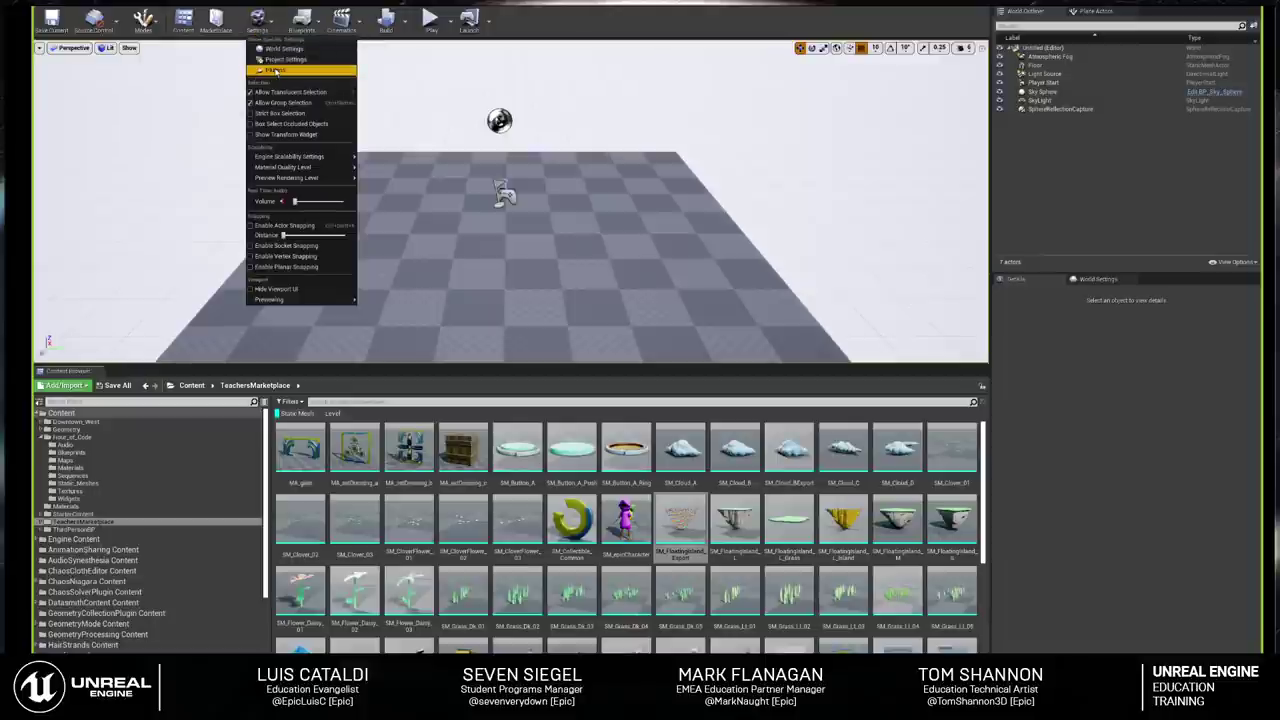
click(275, 68)
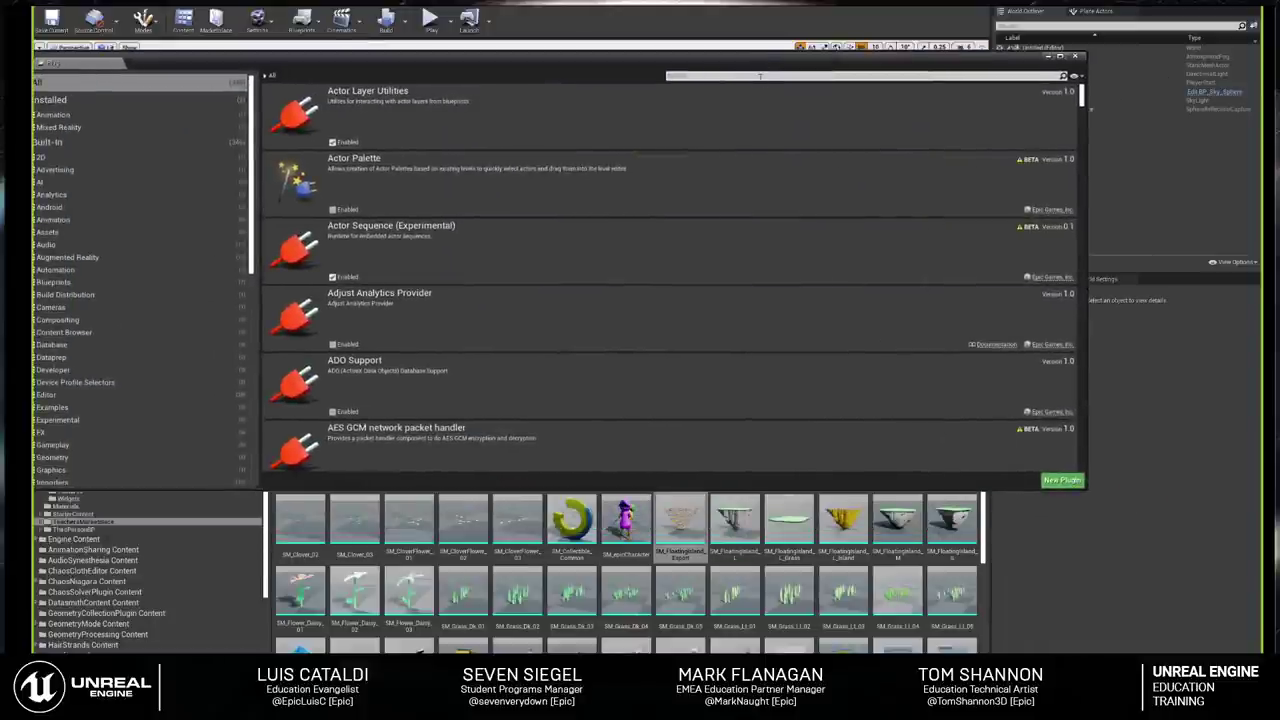
text(model)
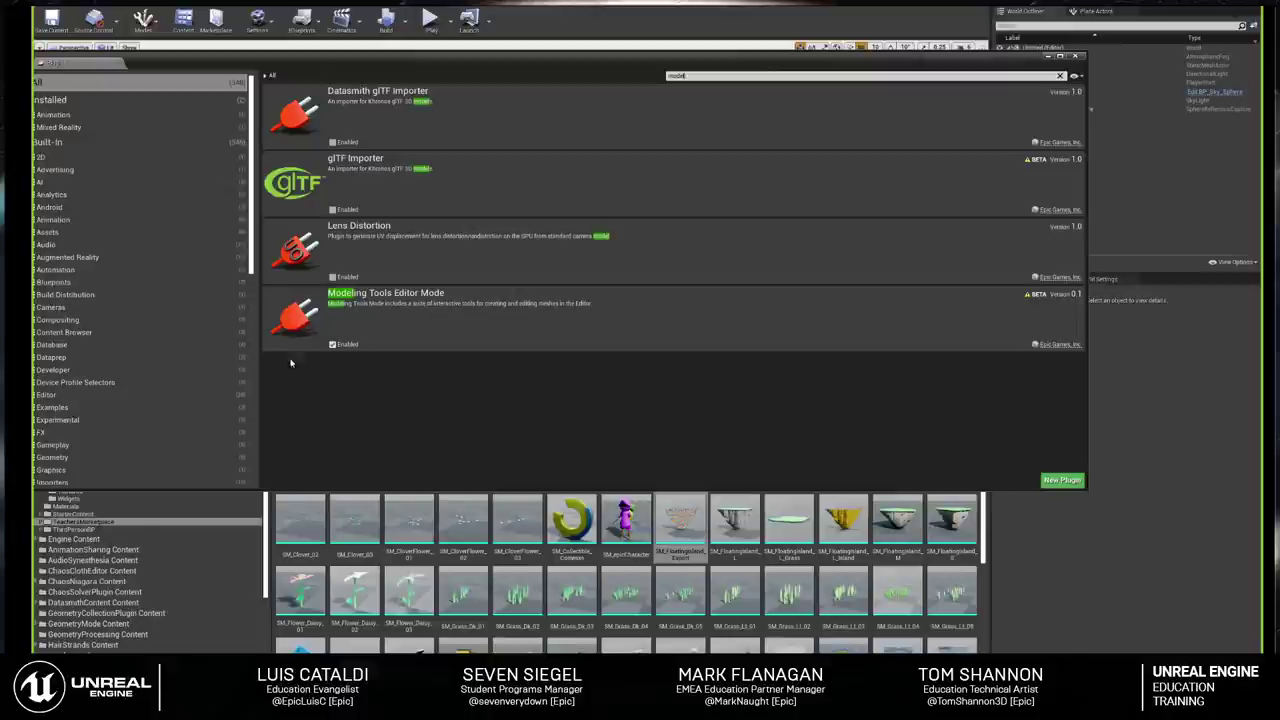
click(1075, 57)
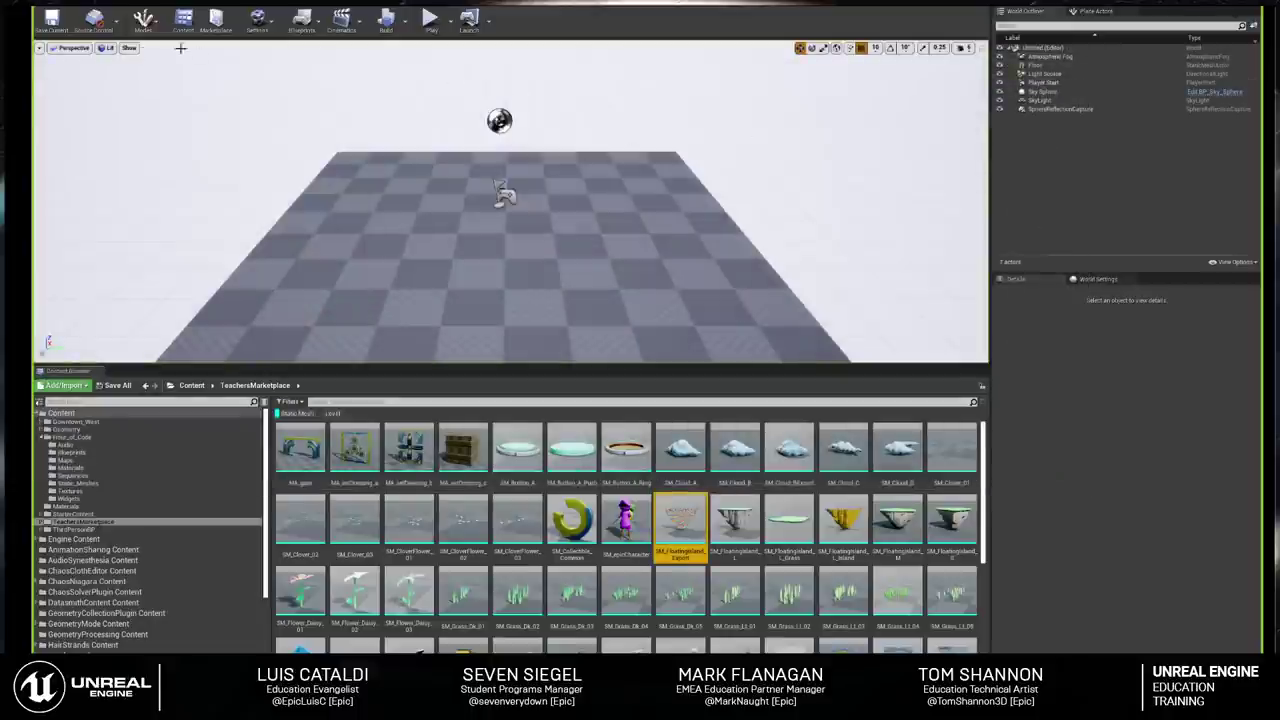
Step: Switch the level editor to Modeling mode
click(145, 20)
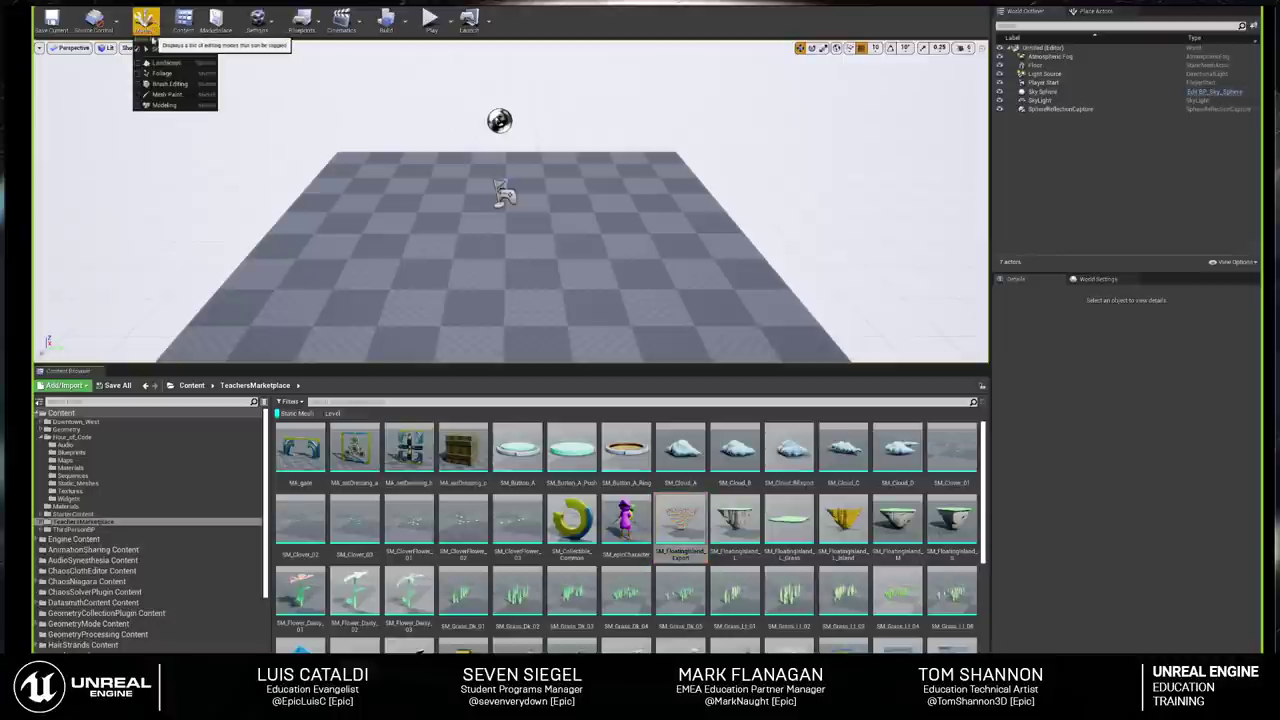
click(168, 104)
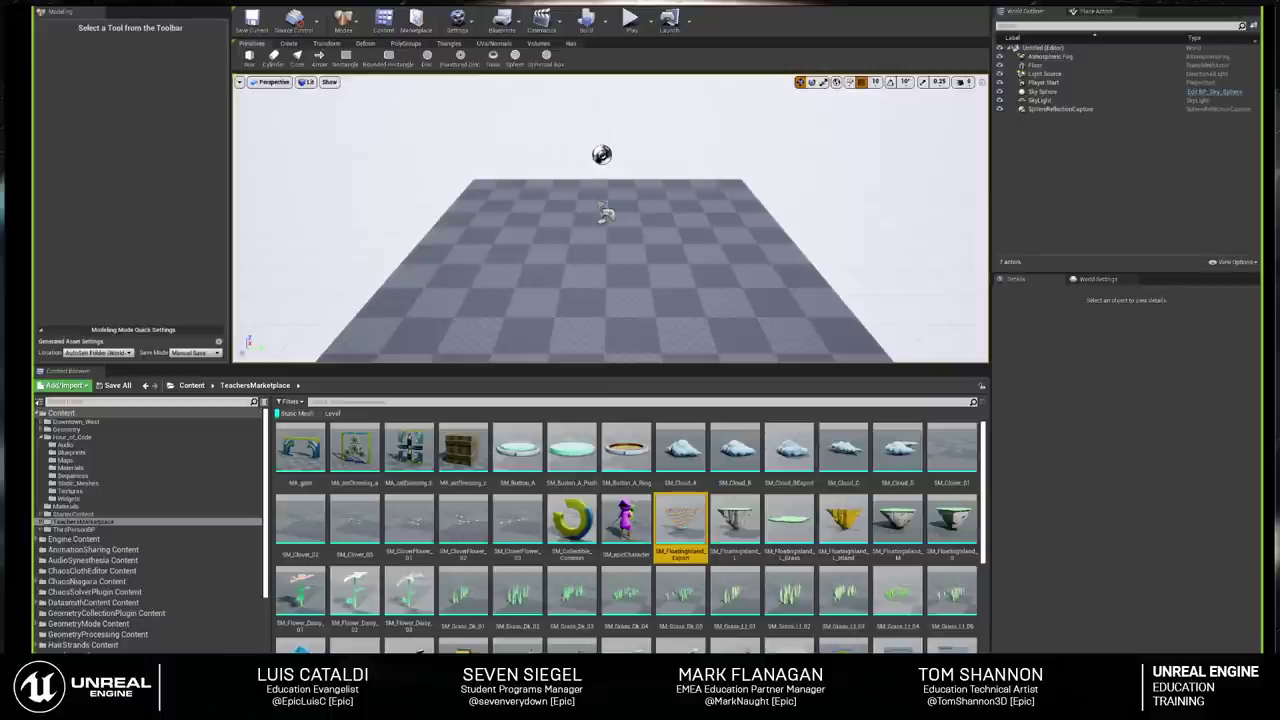
Step: Place the SM_FloatingIsland_Export mesh in the level and delete the Floor actor
drag(697, 437, 631, 251)
click(631, 251)
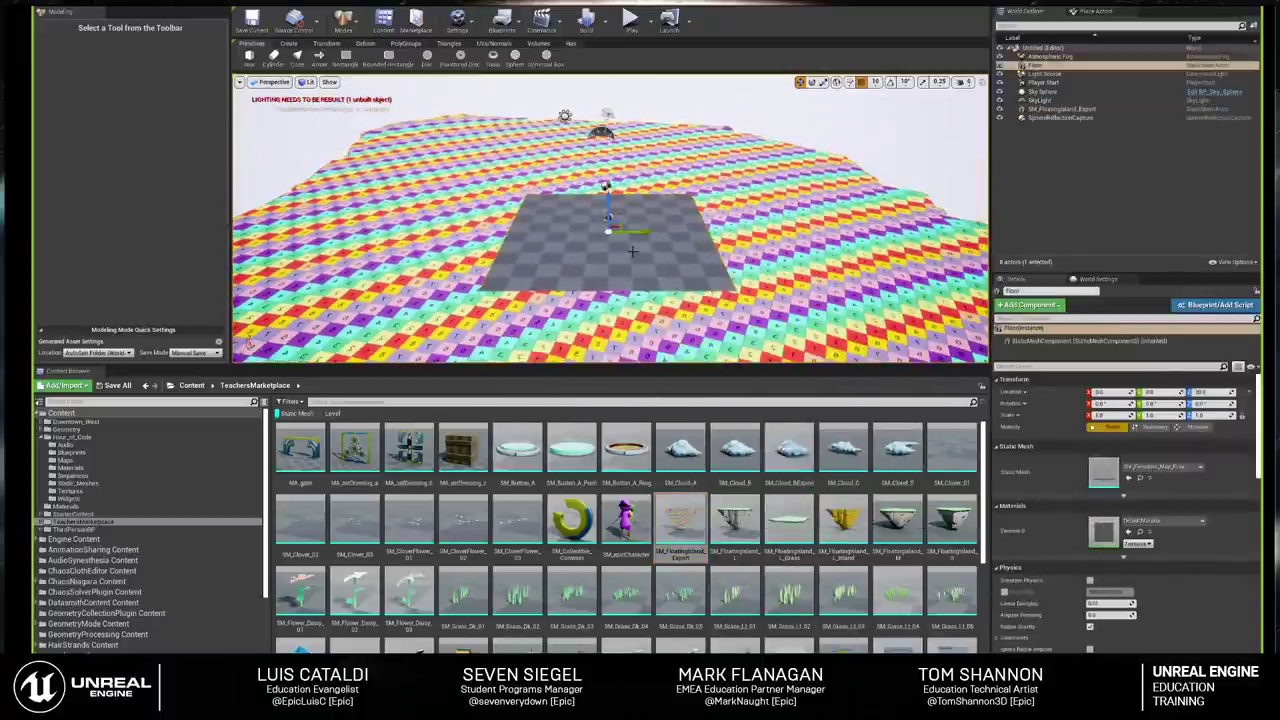
key(Delete)
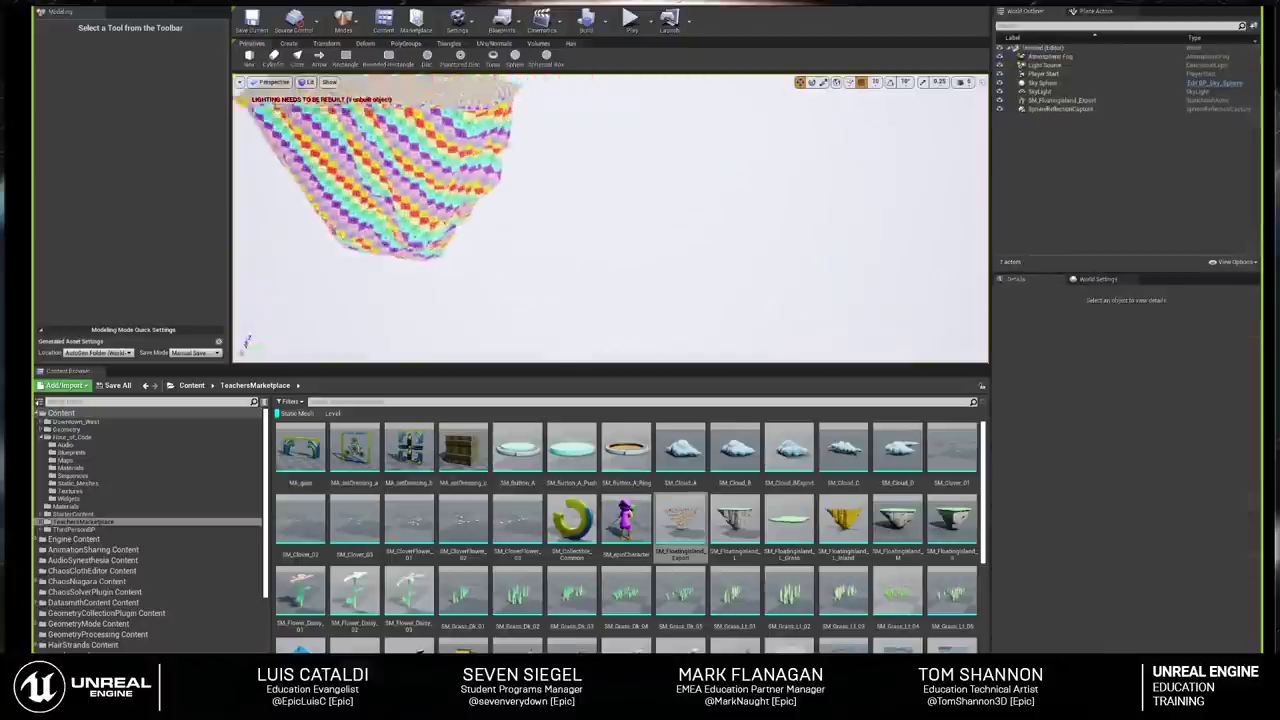
Step: Generate polygroups on the placed floating island with the Find PolyGroups tool using Face Normal Deviation, and accept the result
drag(620, 267, 620, 267)
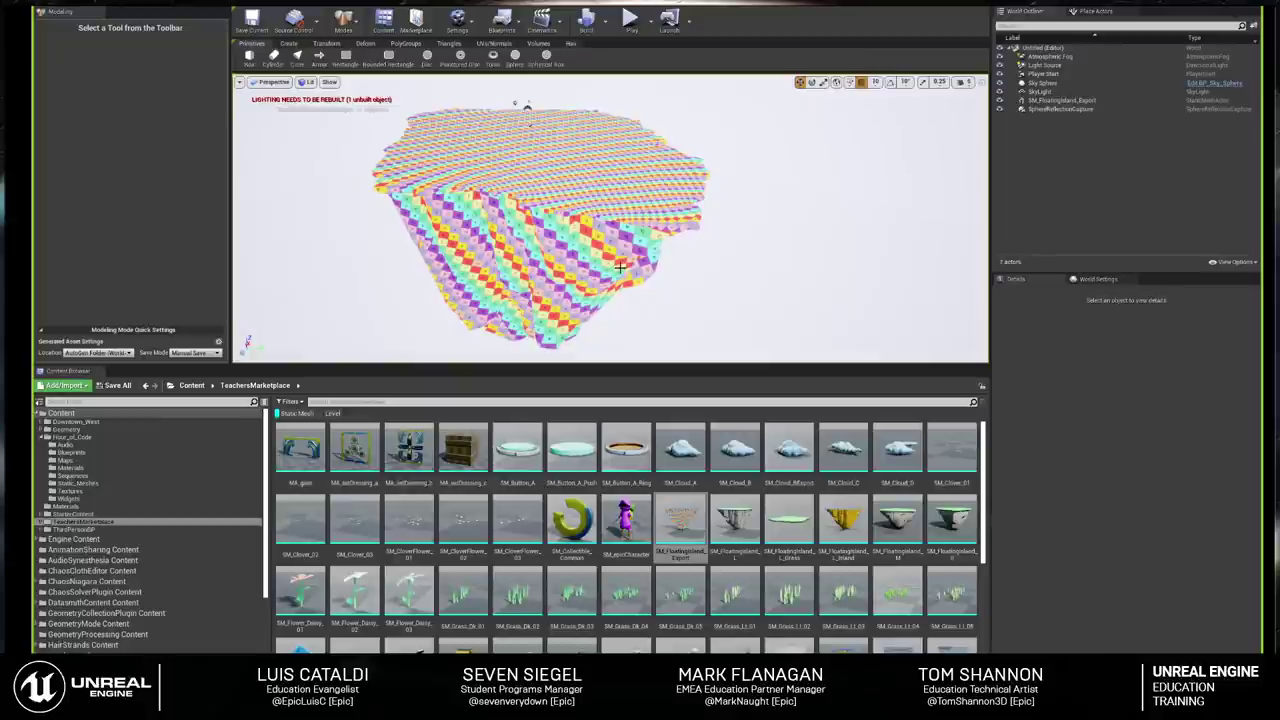
click(548, 172)
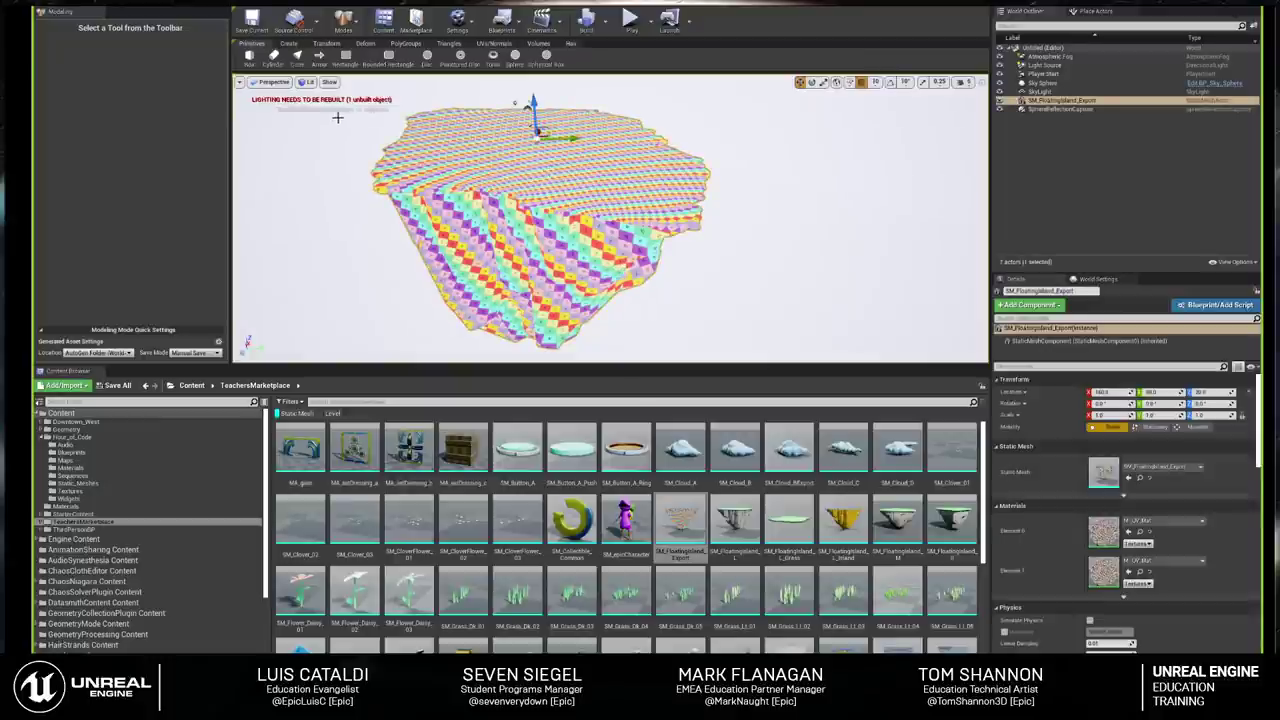
click(406, 43)
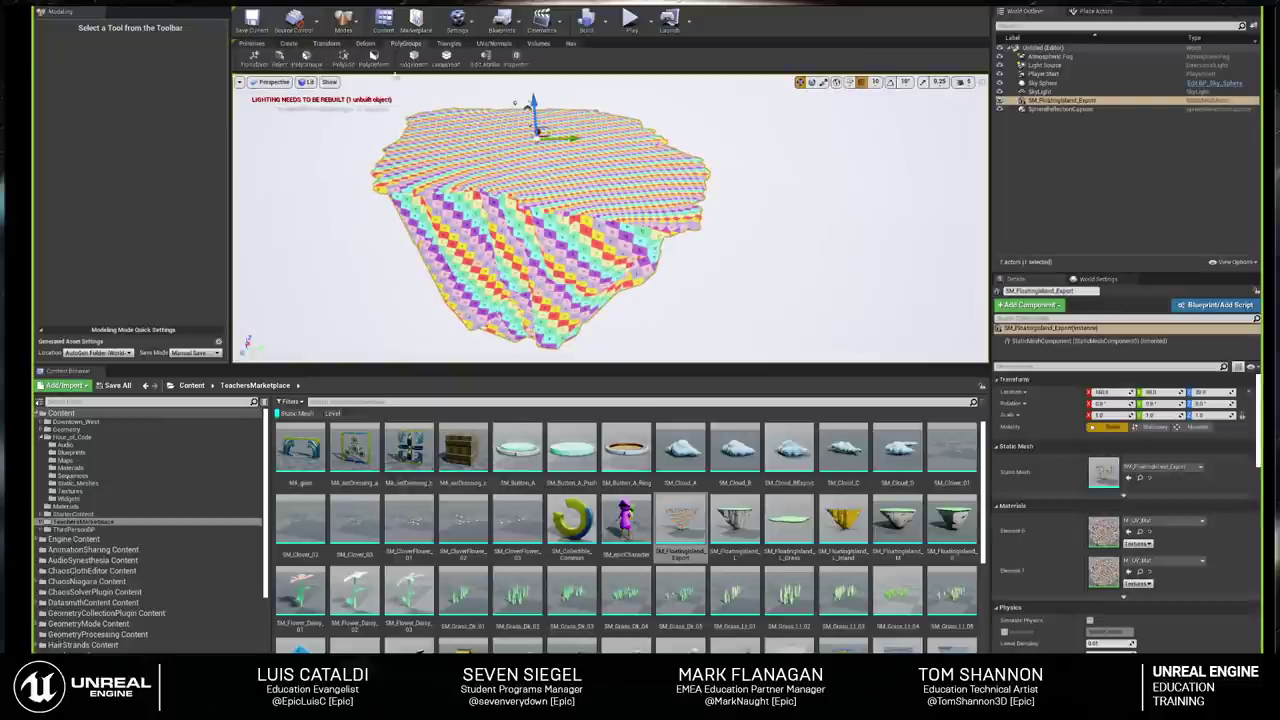
drag(448, 161, 438, 145)
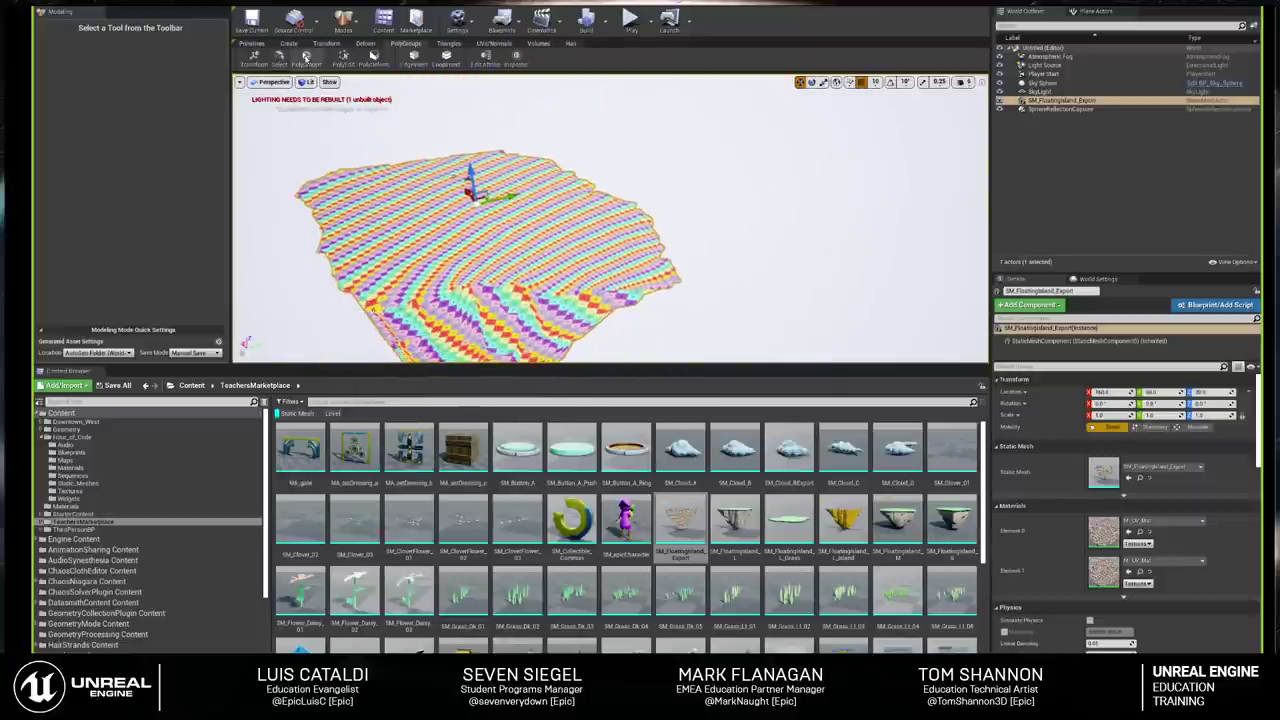
click(307, 62)
click(416, 226)
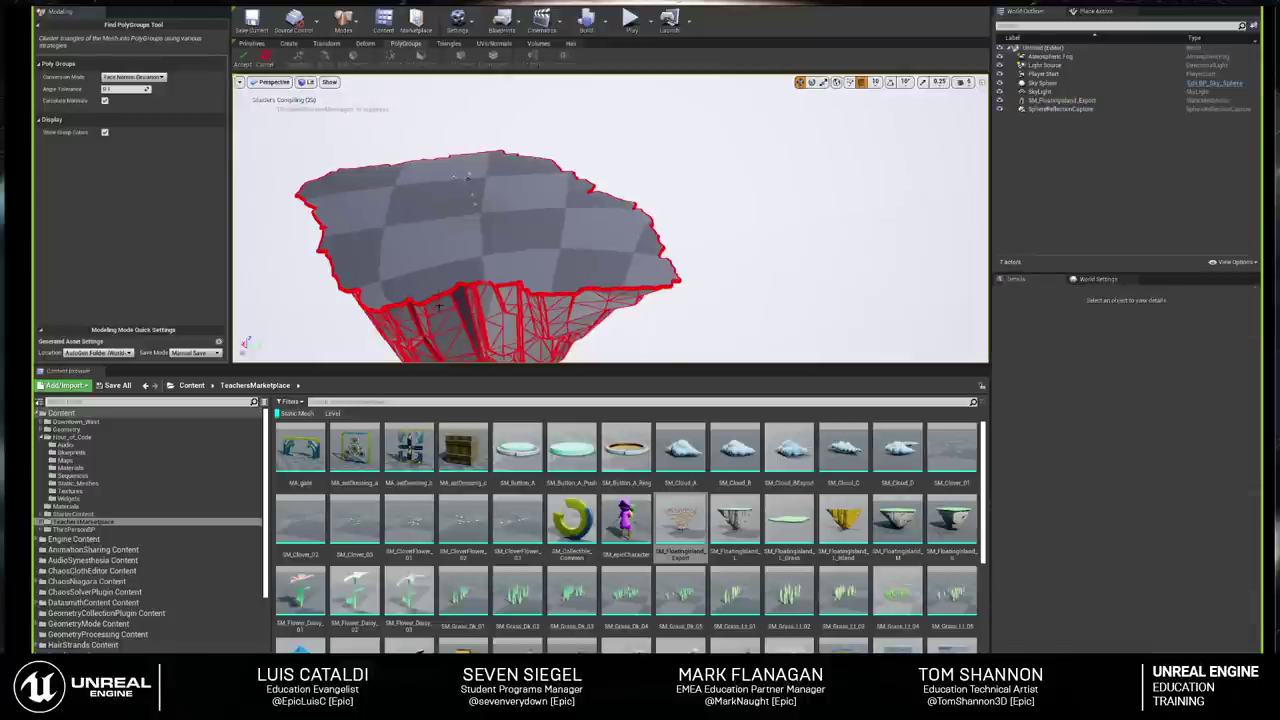
scroll(467, 176, down, 3)
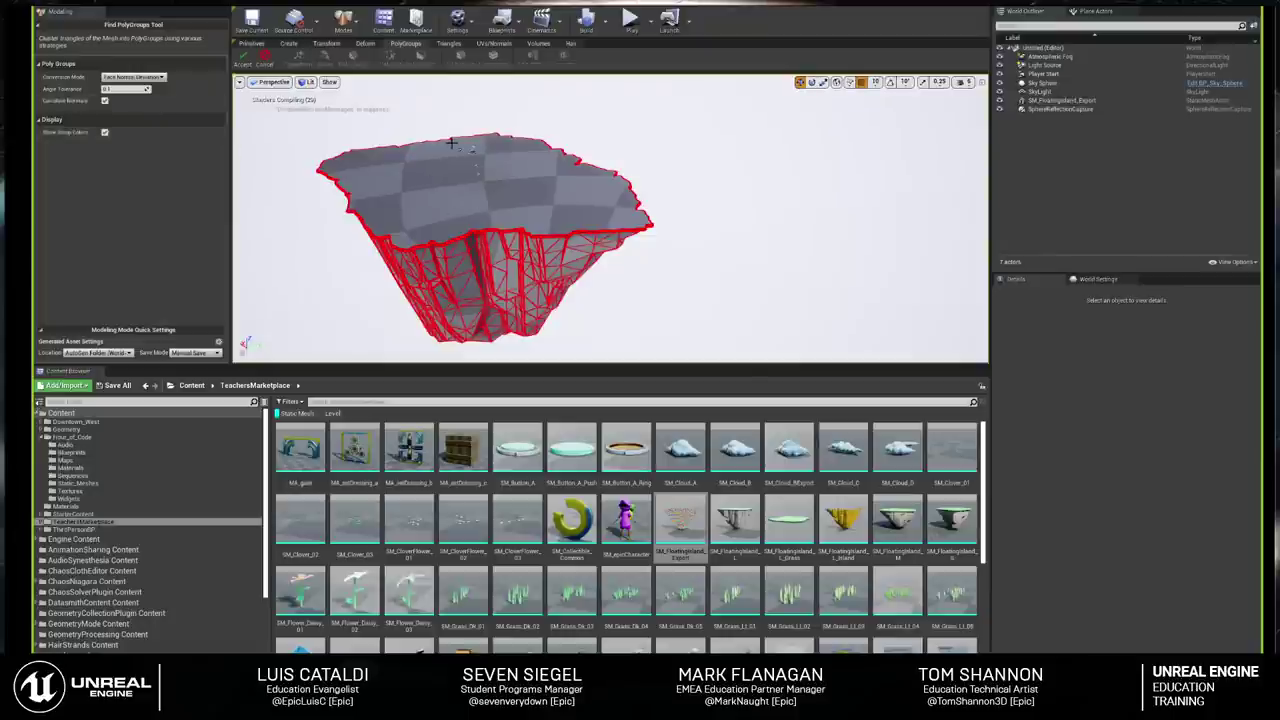
click(496, 46)
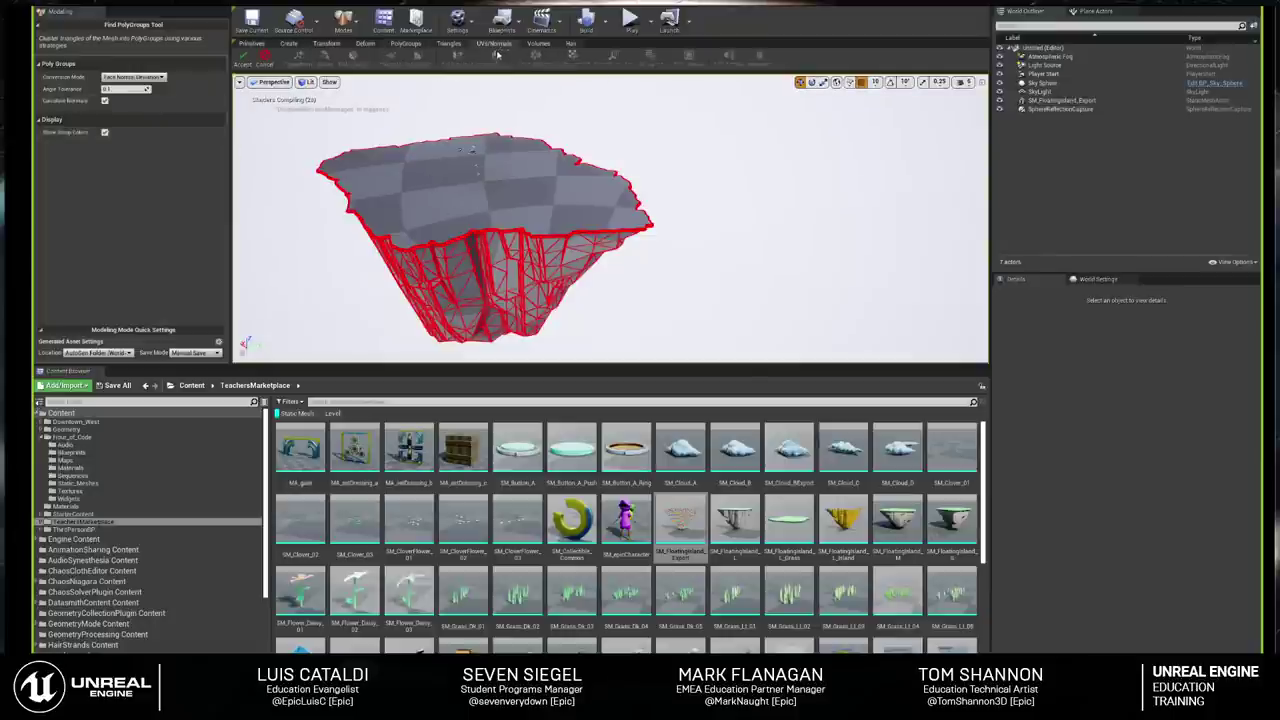
click(243, 58)
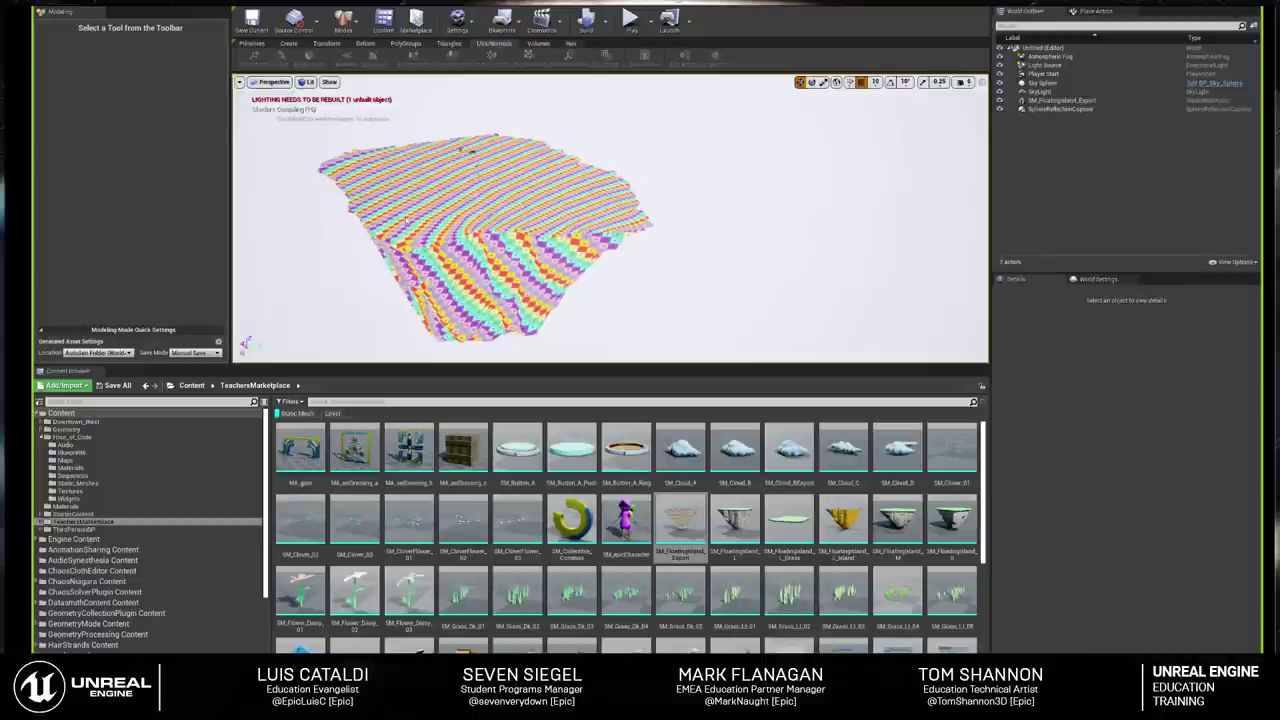
drag(466, 200, 468, 202)
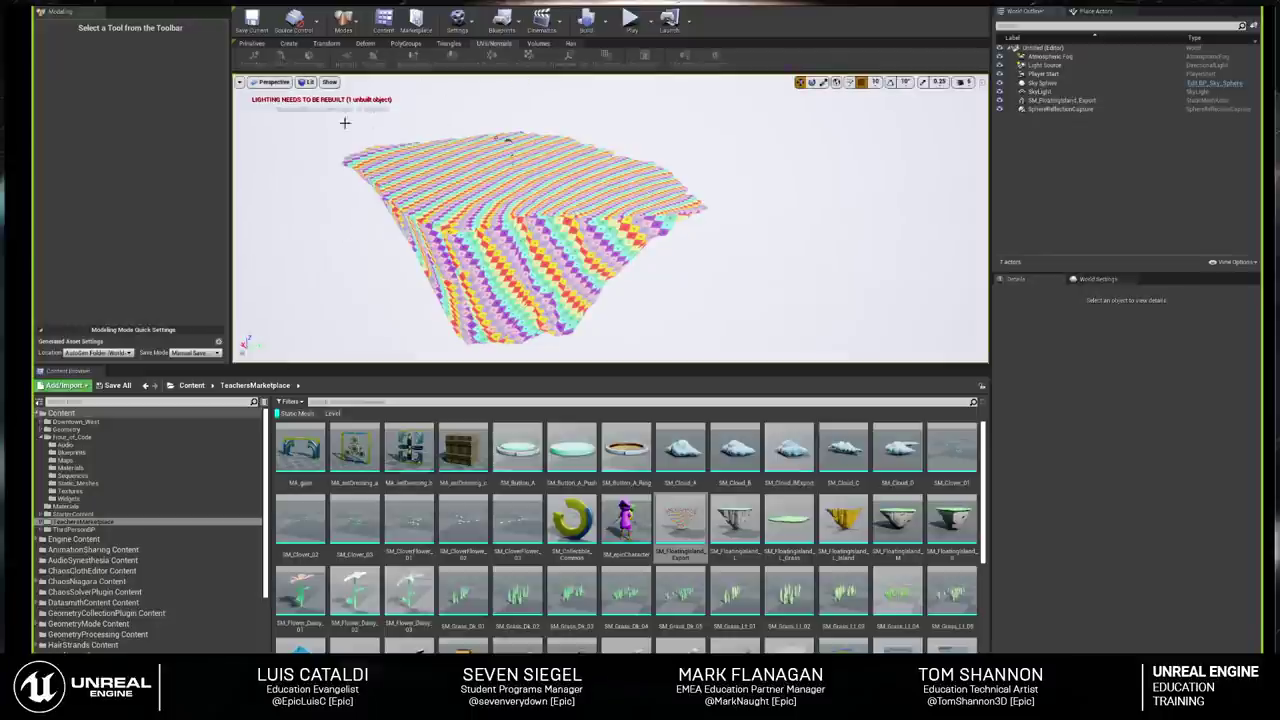
drag(527, 244, 560, 256)
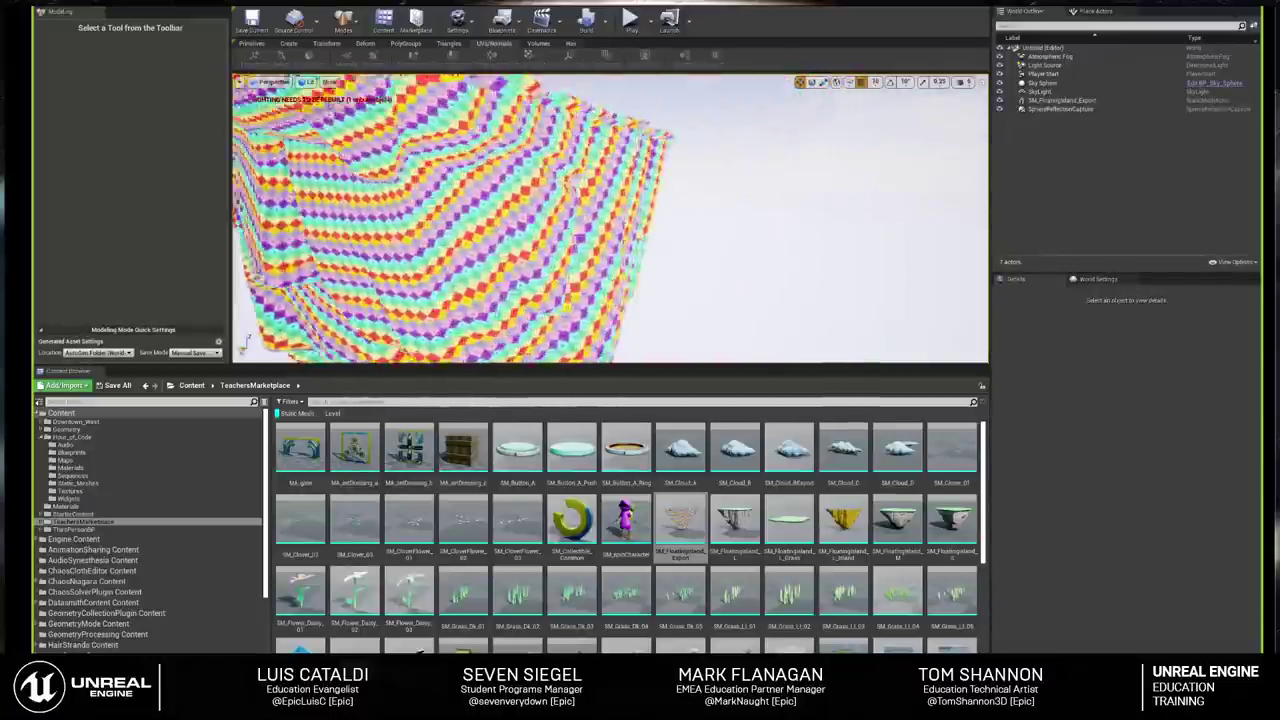
Step: Switch the level editor from Modeling mode back to the default Select mode
drag(520, 235, 520, 235)
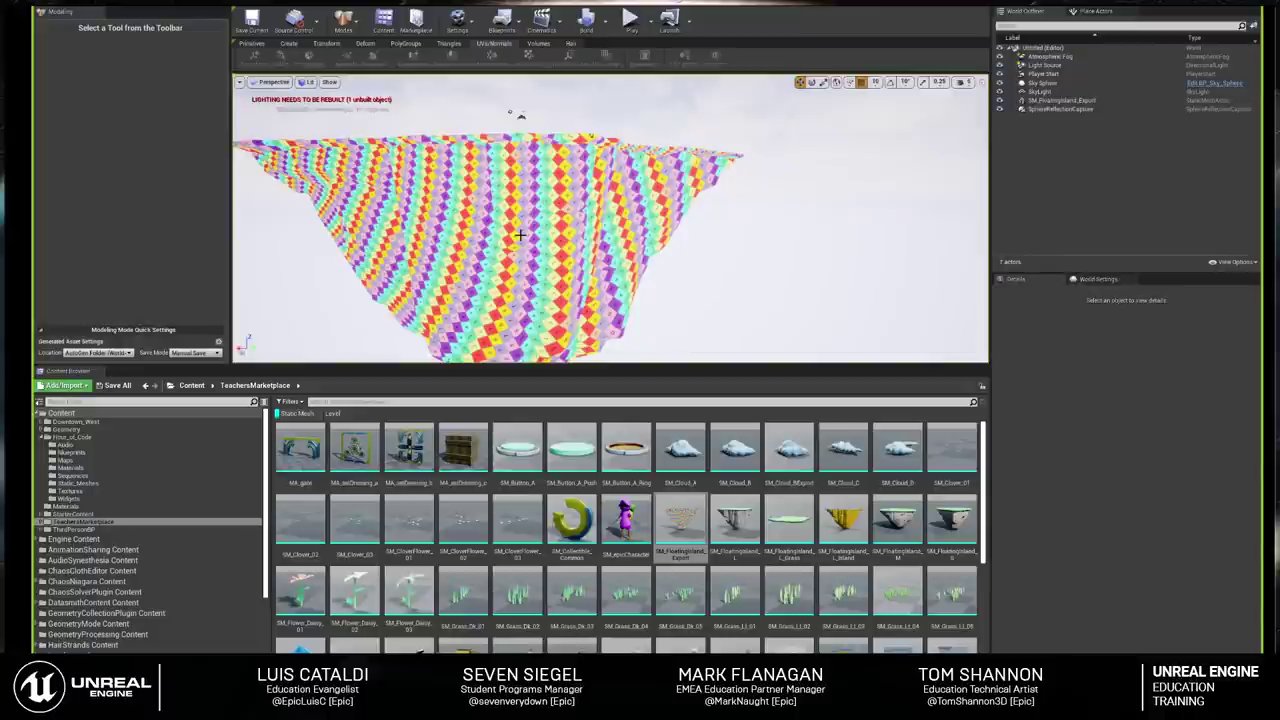
click(344, 22)
click(365, 105)
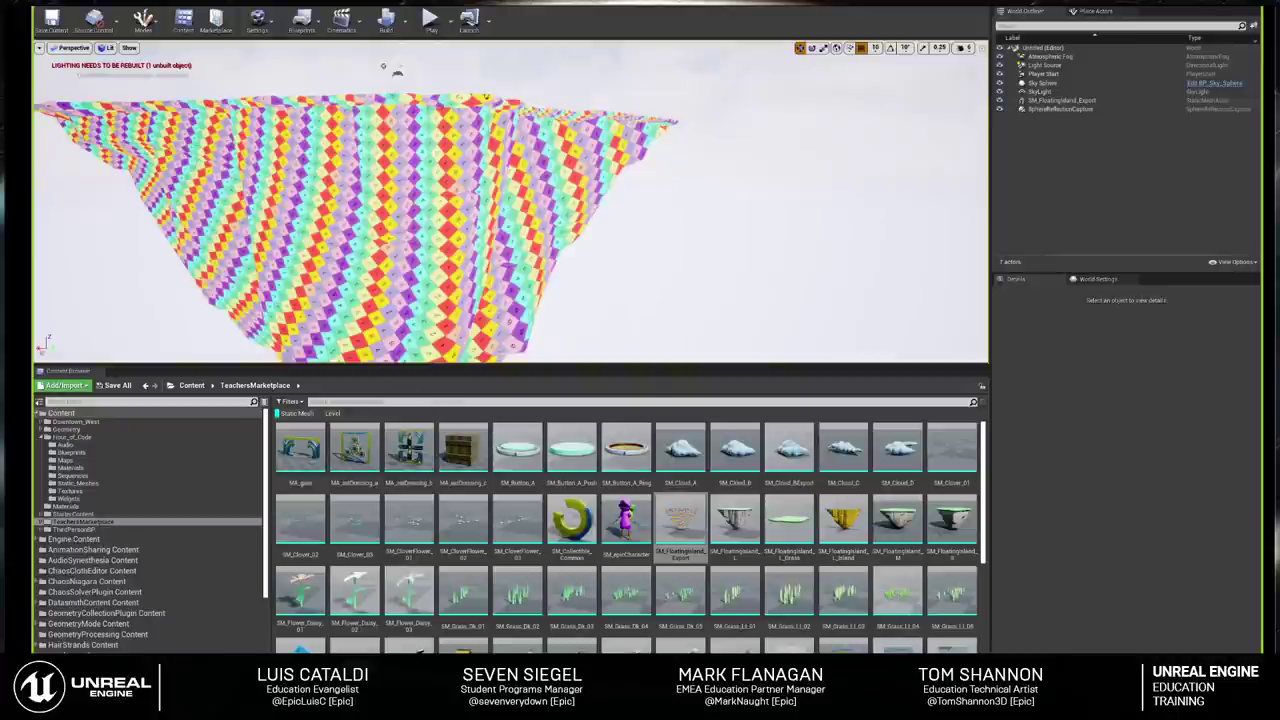
scroll(528, 92, down, 5)
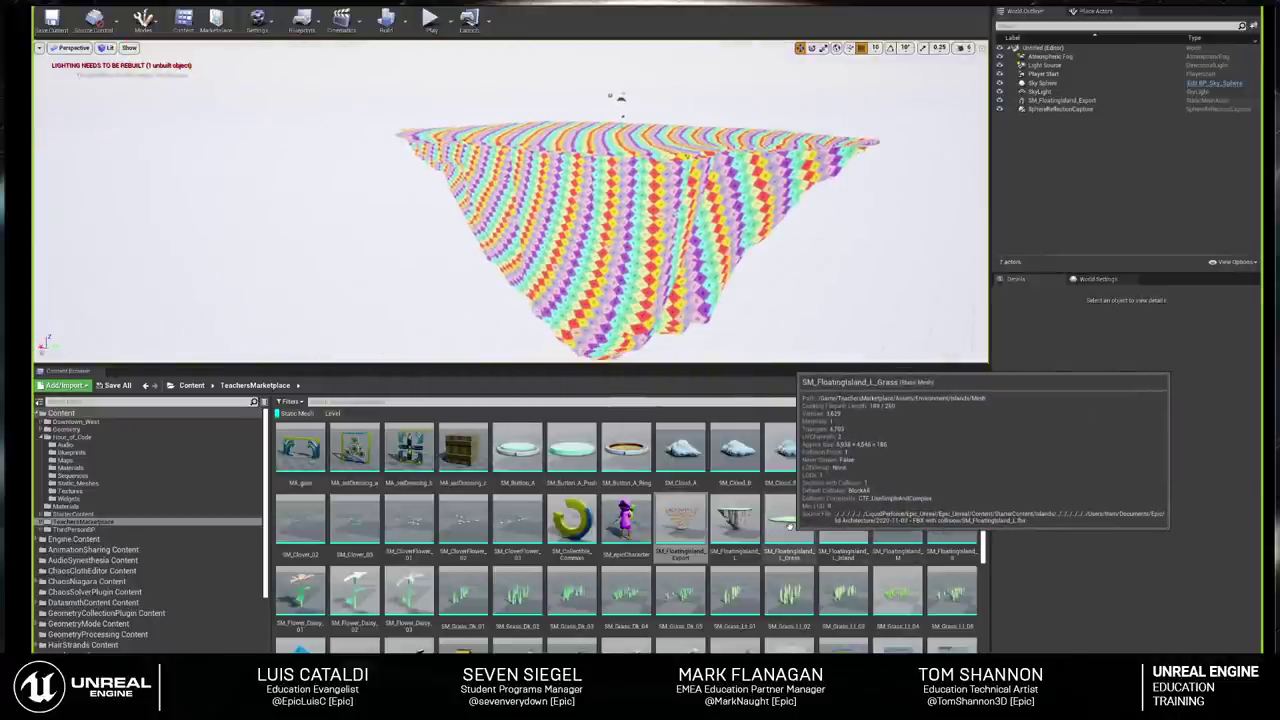
Step: Export the SM_FloatingIsland_L_Island static mesh as an FBX file named SM_FloatingIsland_L_Island, keeping the offered FBX export options
click(789, 525)
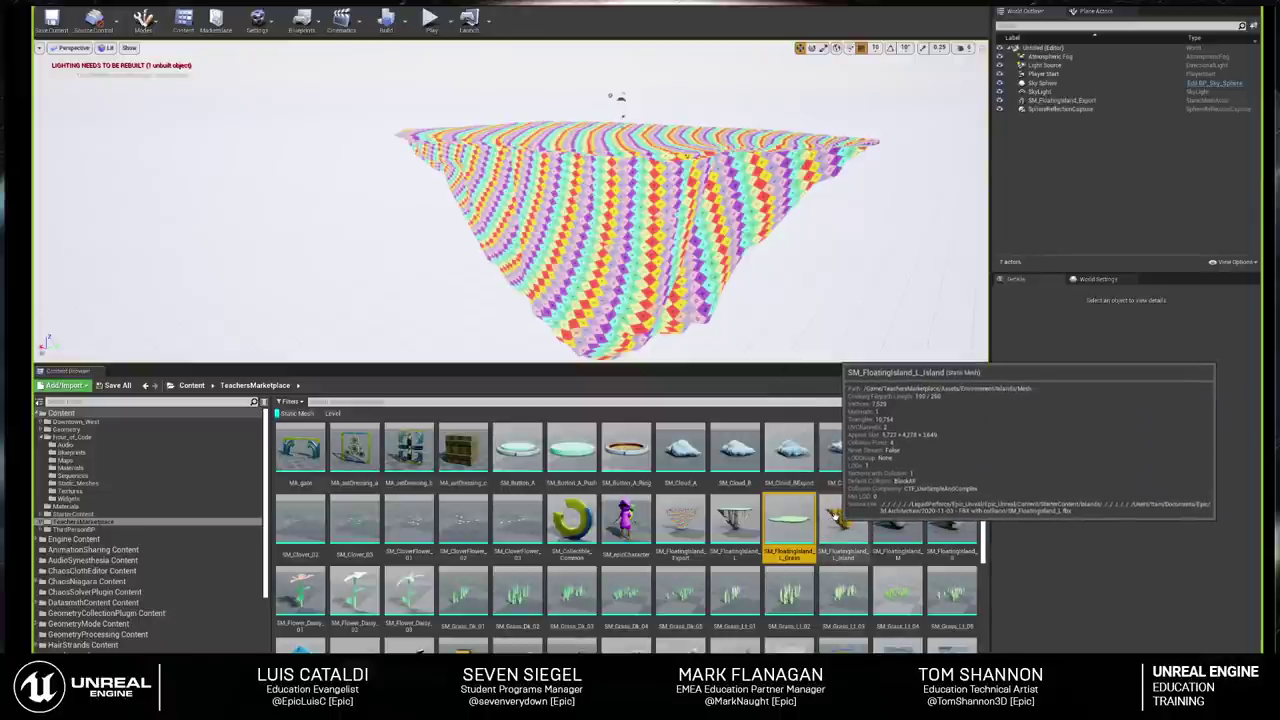
ctrl+scroll(840, 520, up, 2)
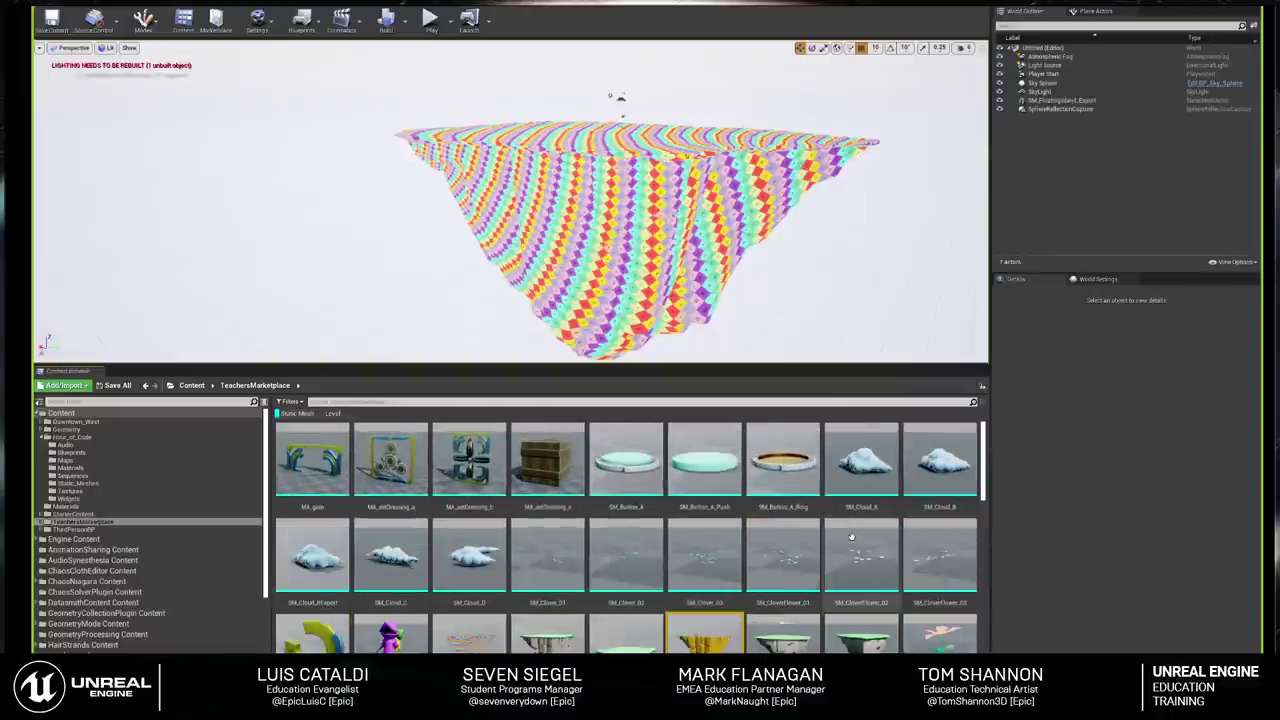
scroll(843, 551, down, 1)
right_click(700, 560)
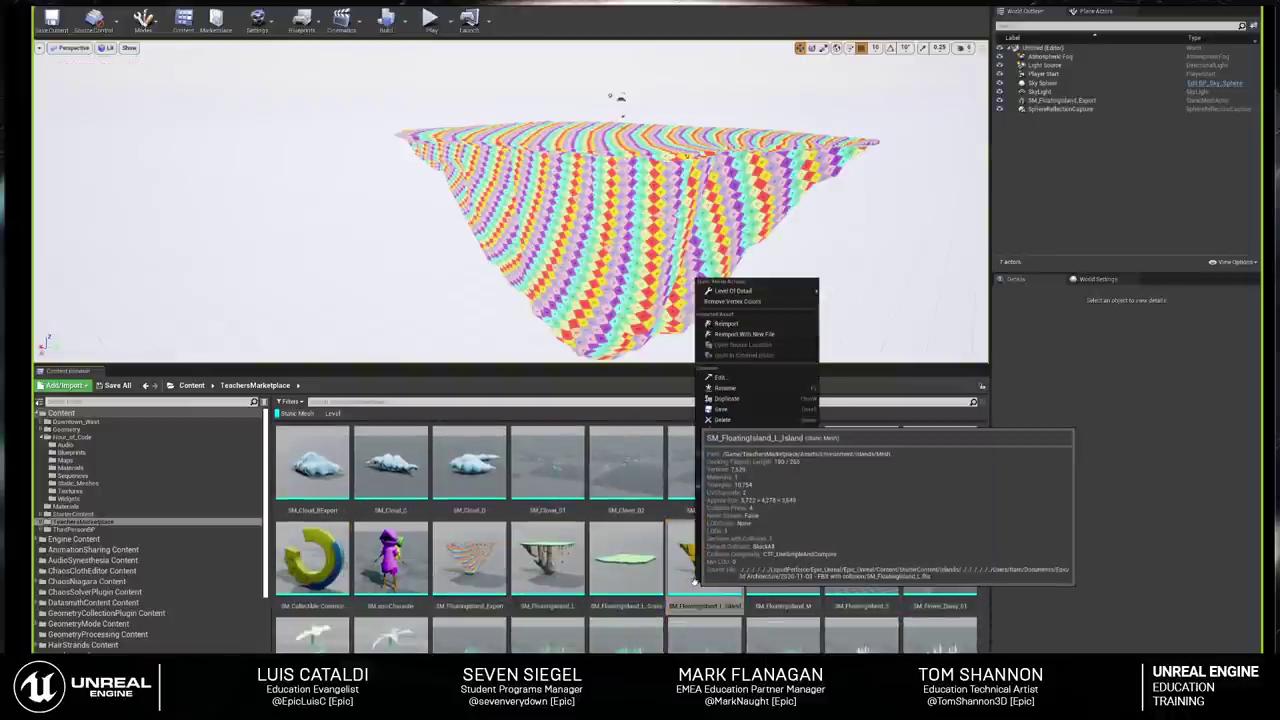
mouse_move(750, 432)
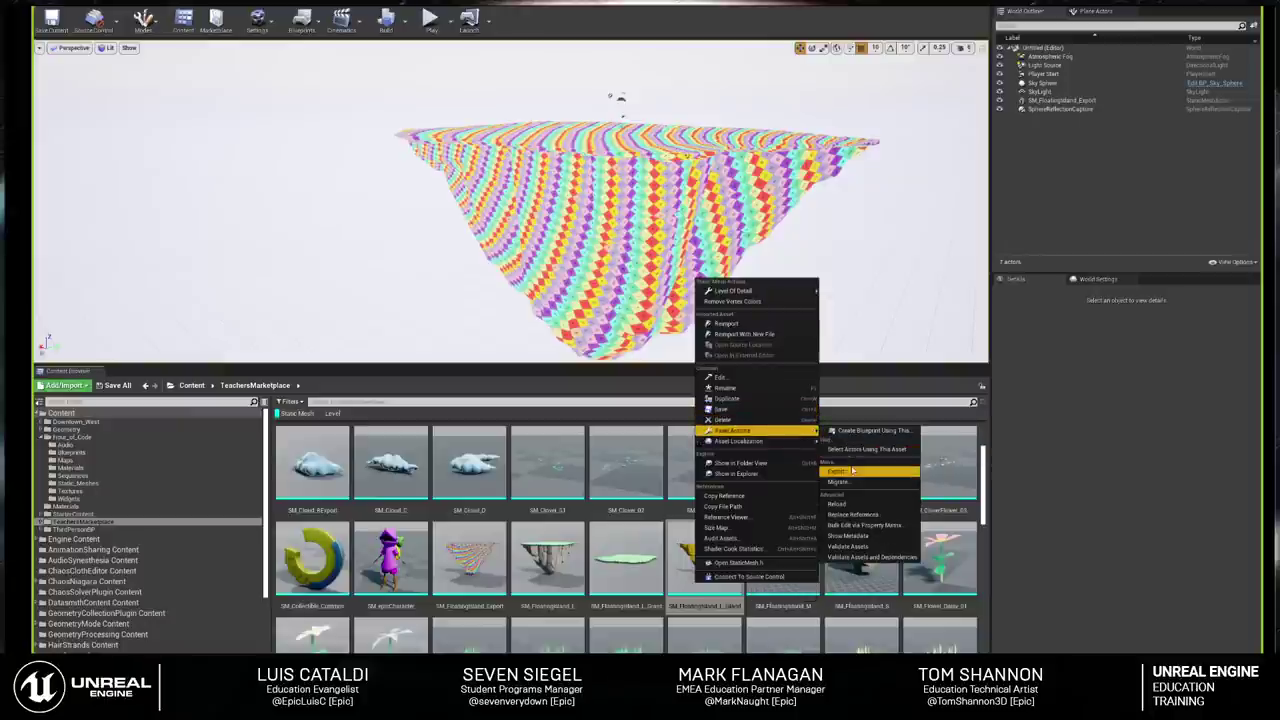
click(836, 471)
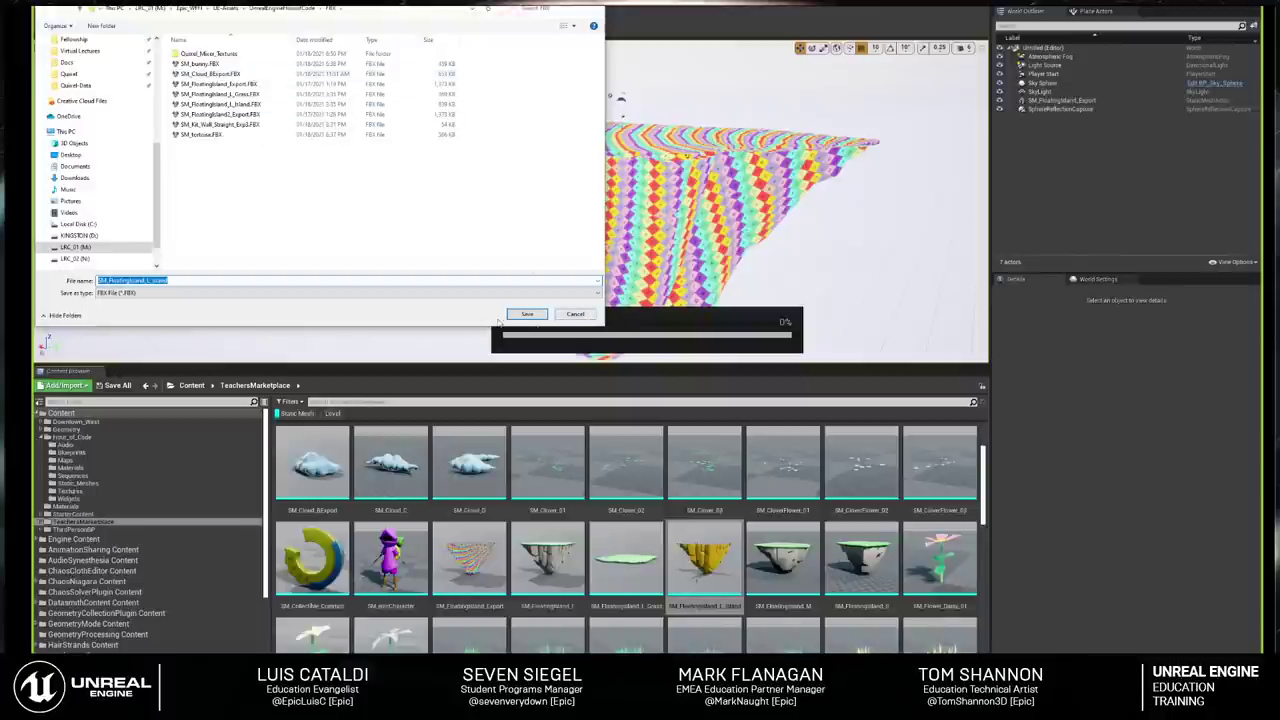
click(170, 281)
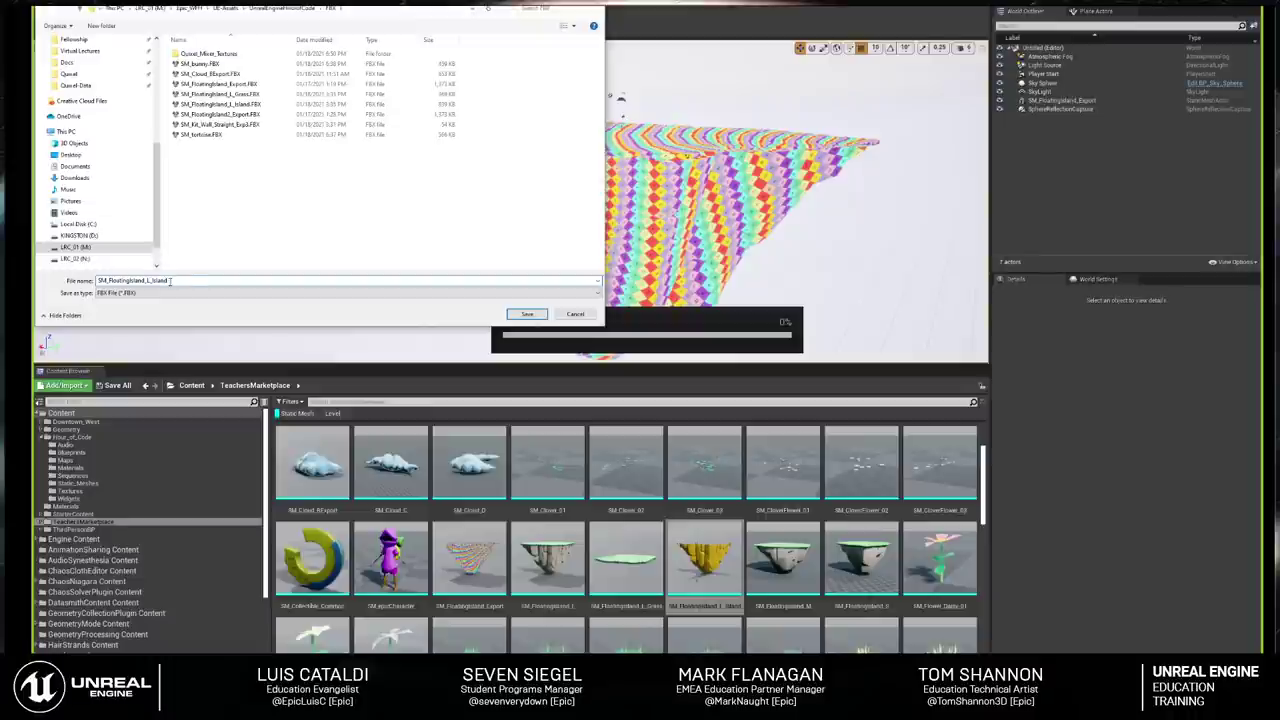
key(Return)
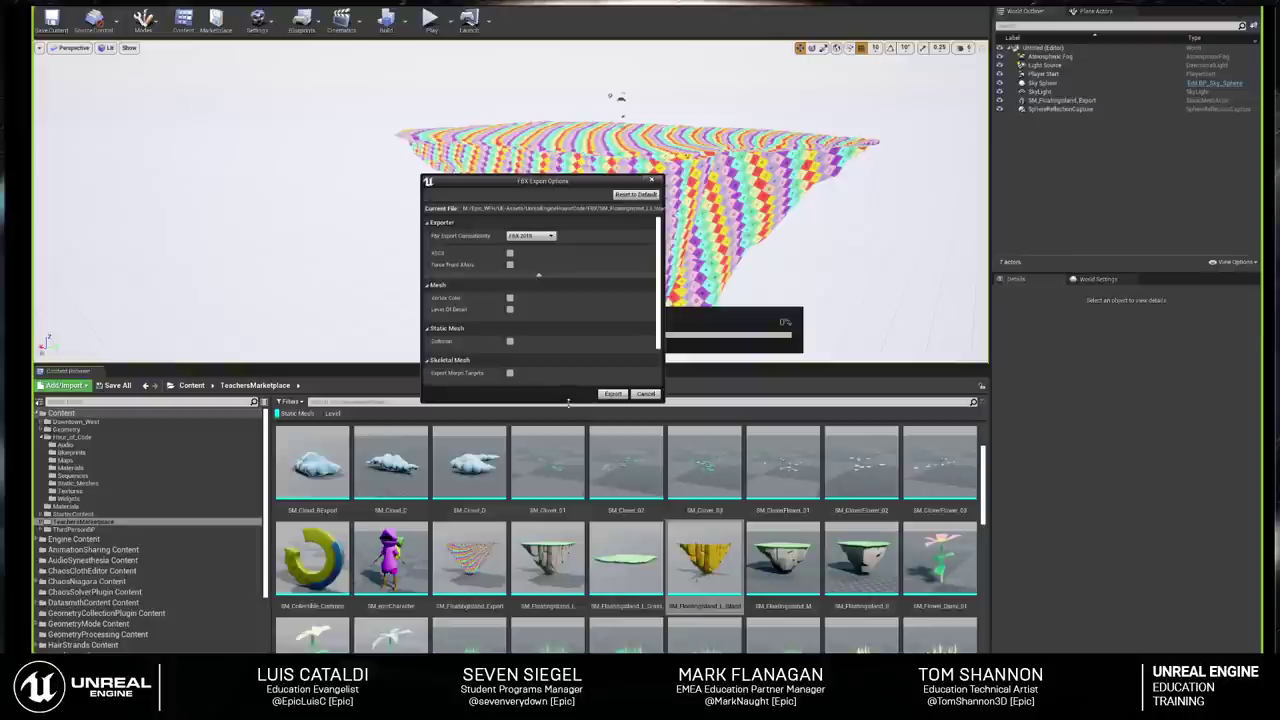
drag(570, 404, 570, 572)
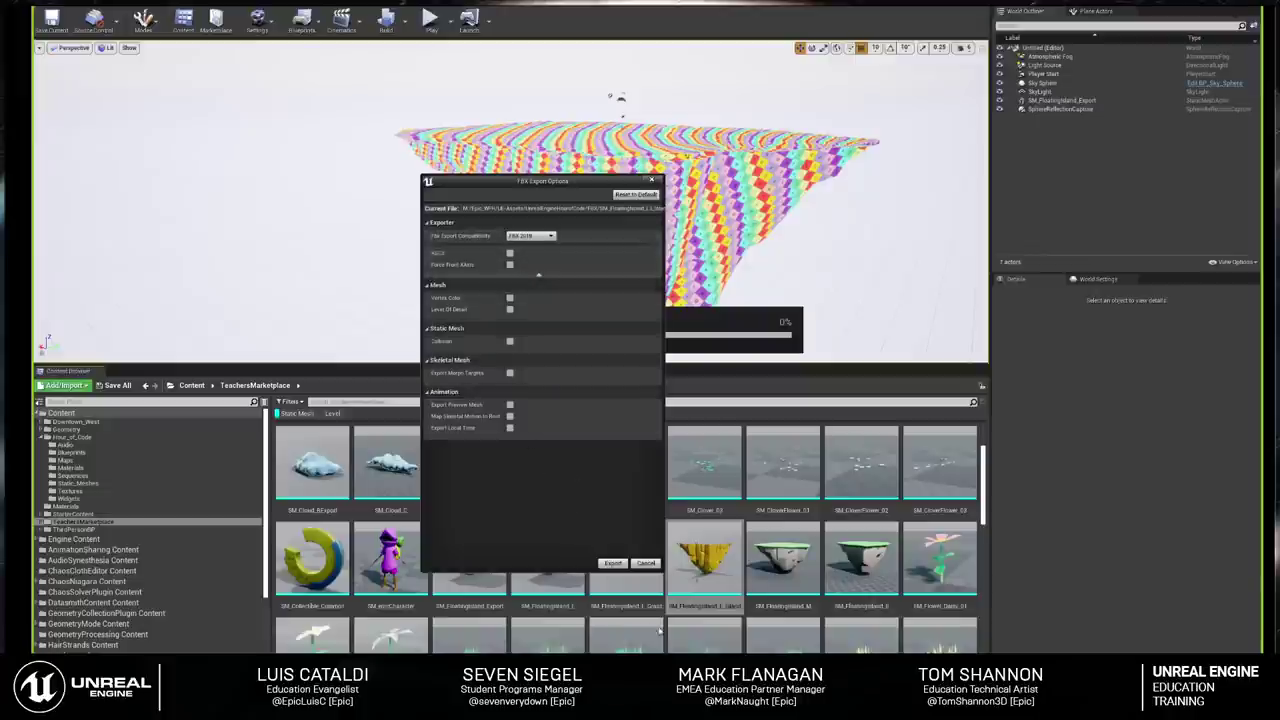
click(616, 563)
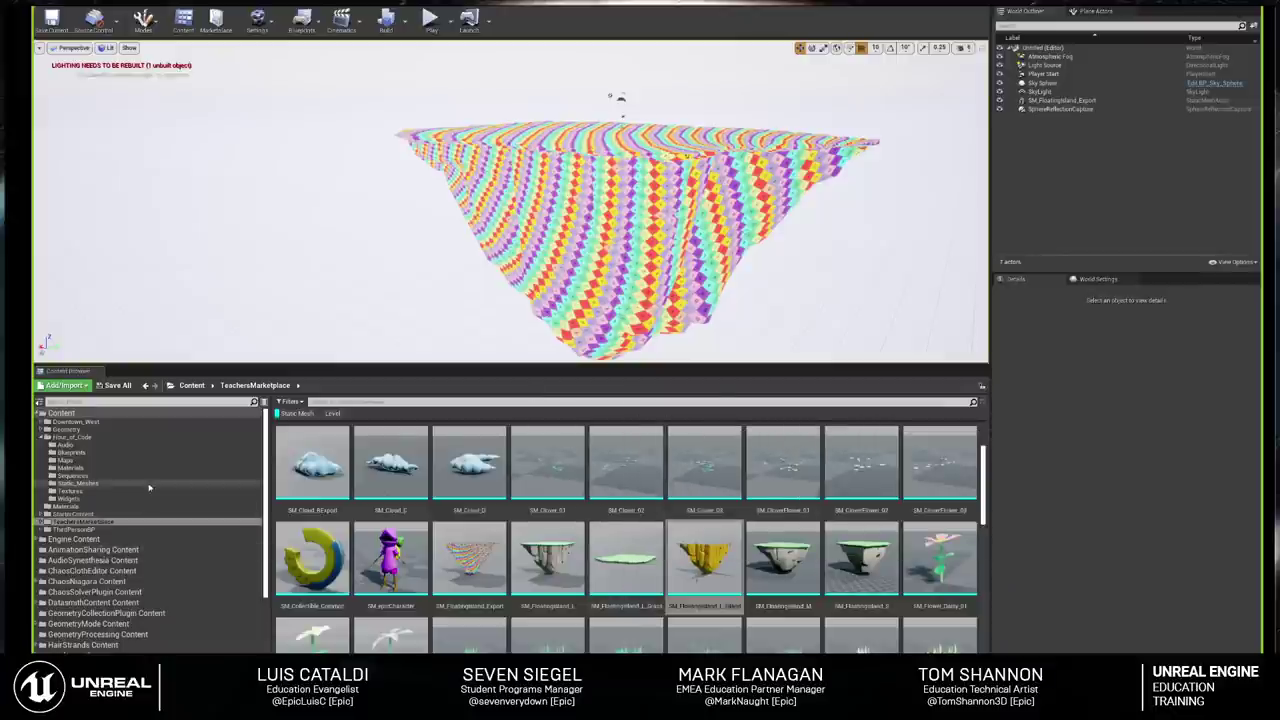
Step: Browse the static meshes in the Downtown_West folder and select SM_bunny
click(76, 421)
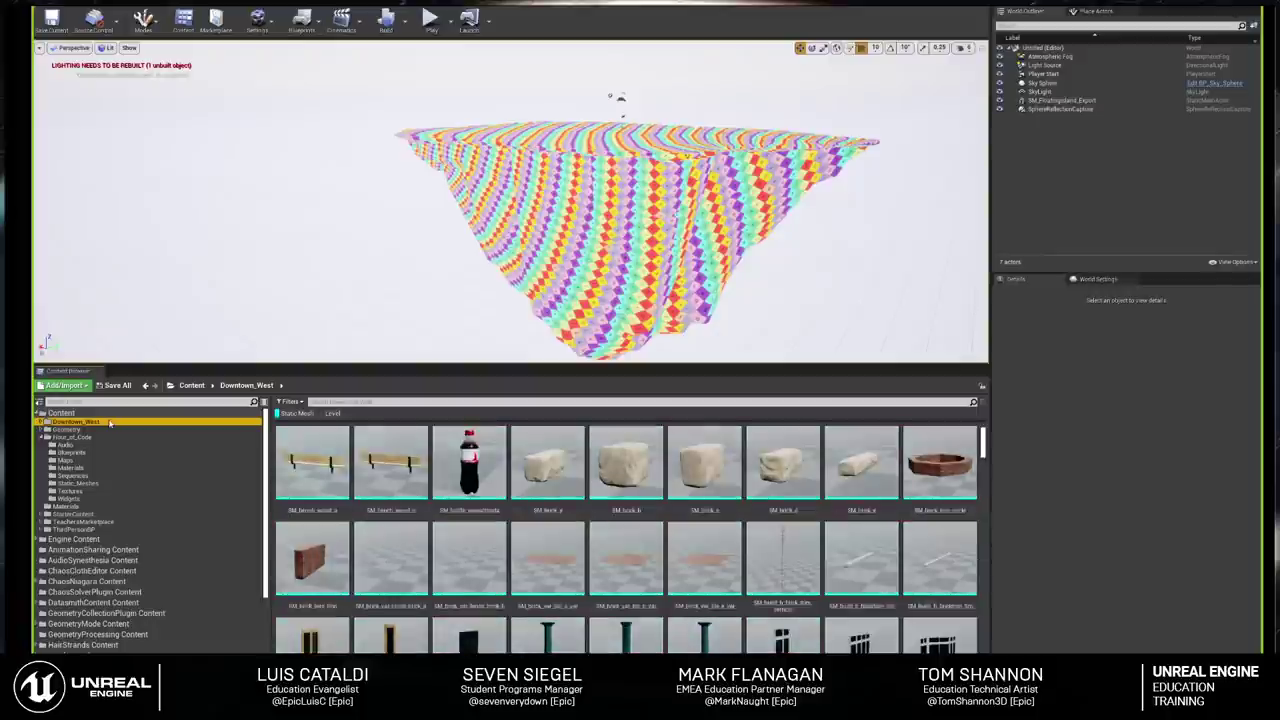
scroll(373, 487, down, 10)
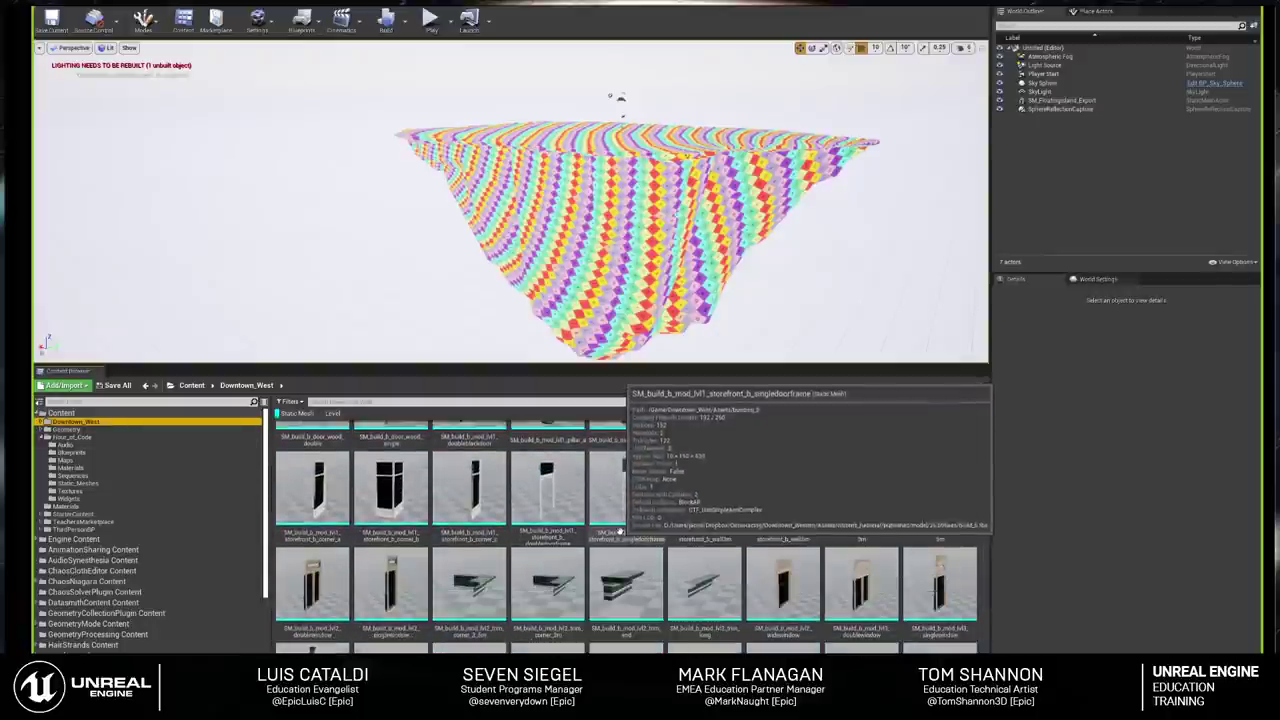
scroll(620, 531, down, 3)
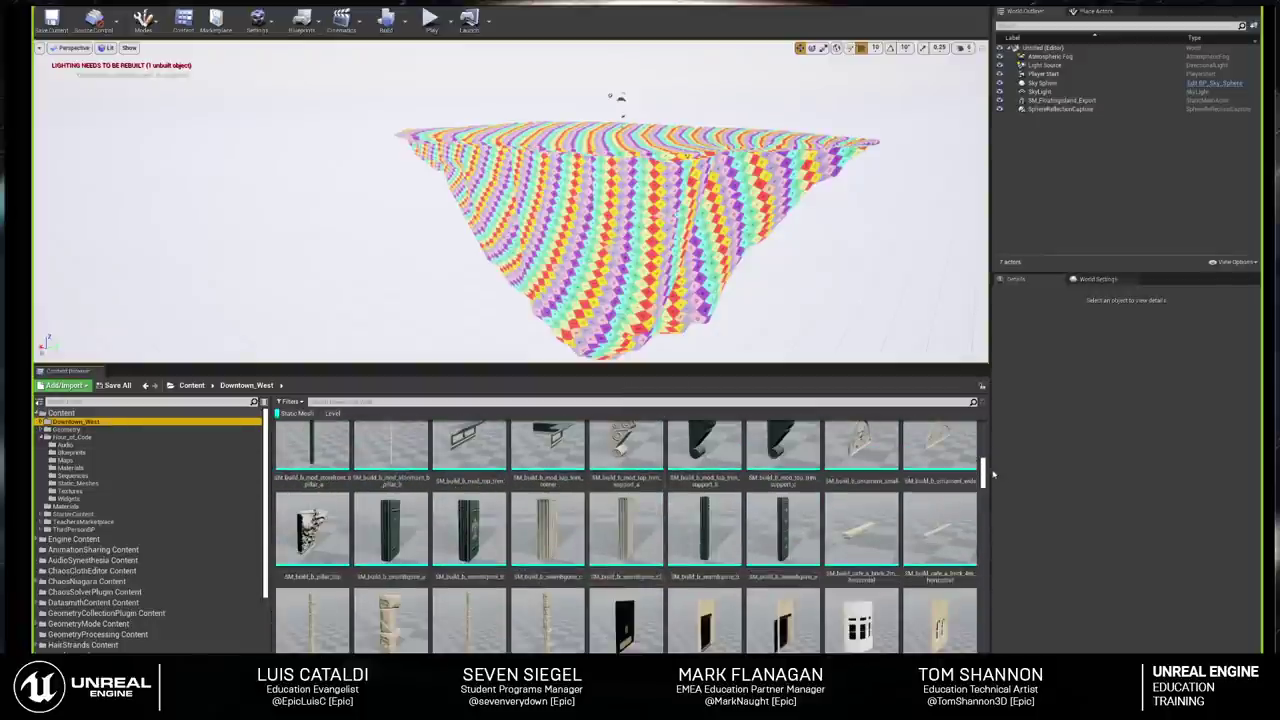
drag(983, 473, 984, 514)
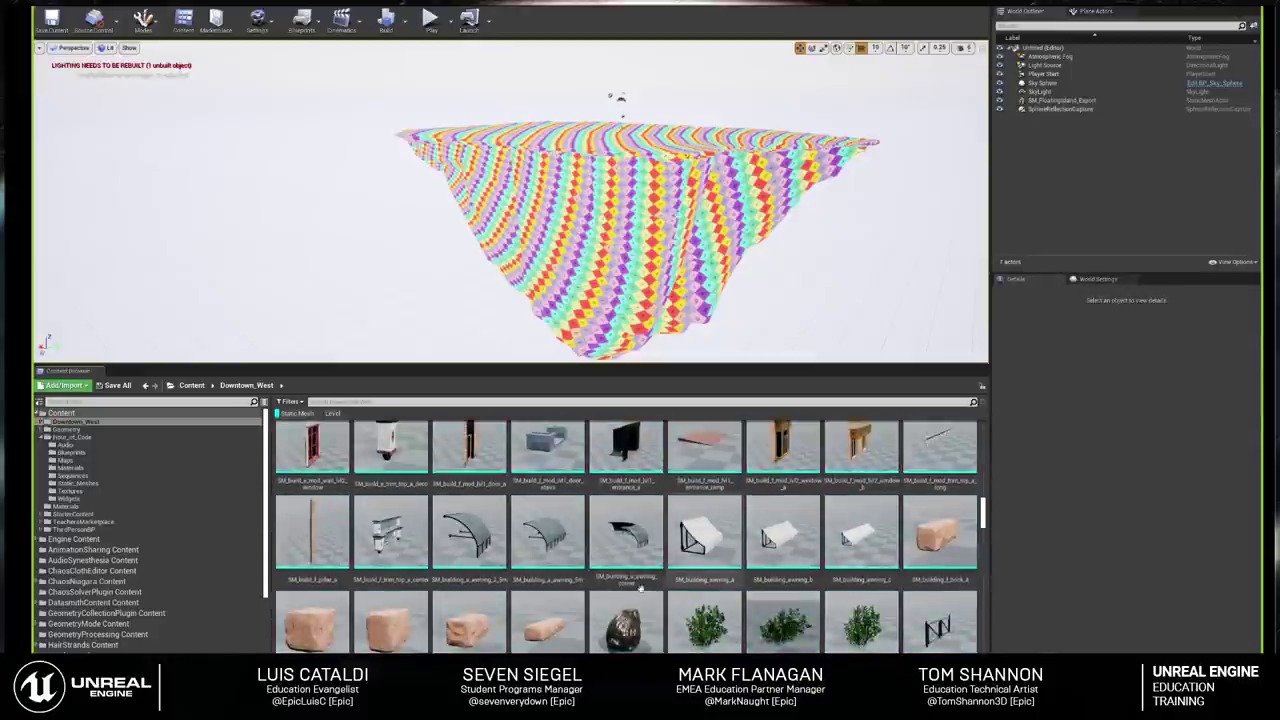
scroll(612, 606, down, 2)
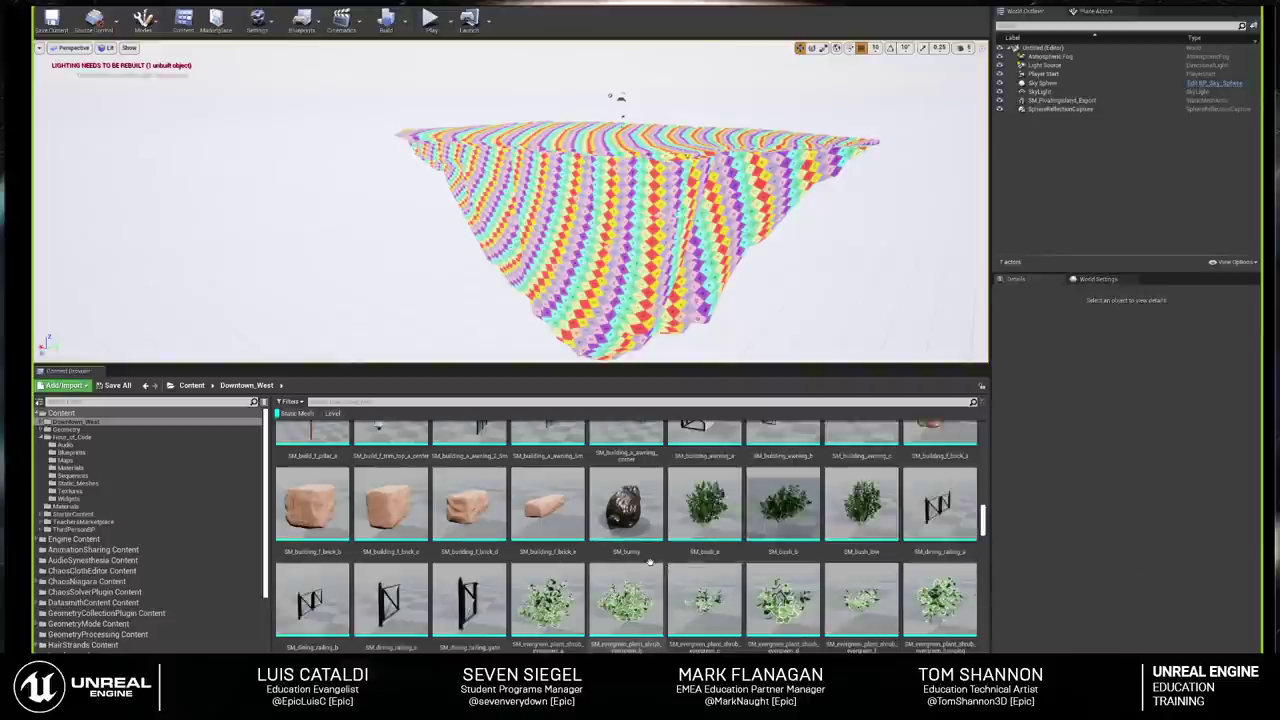
click(632, 512)
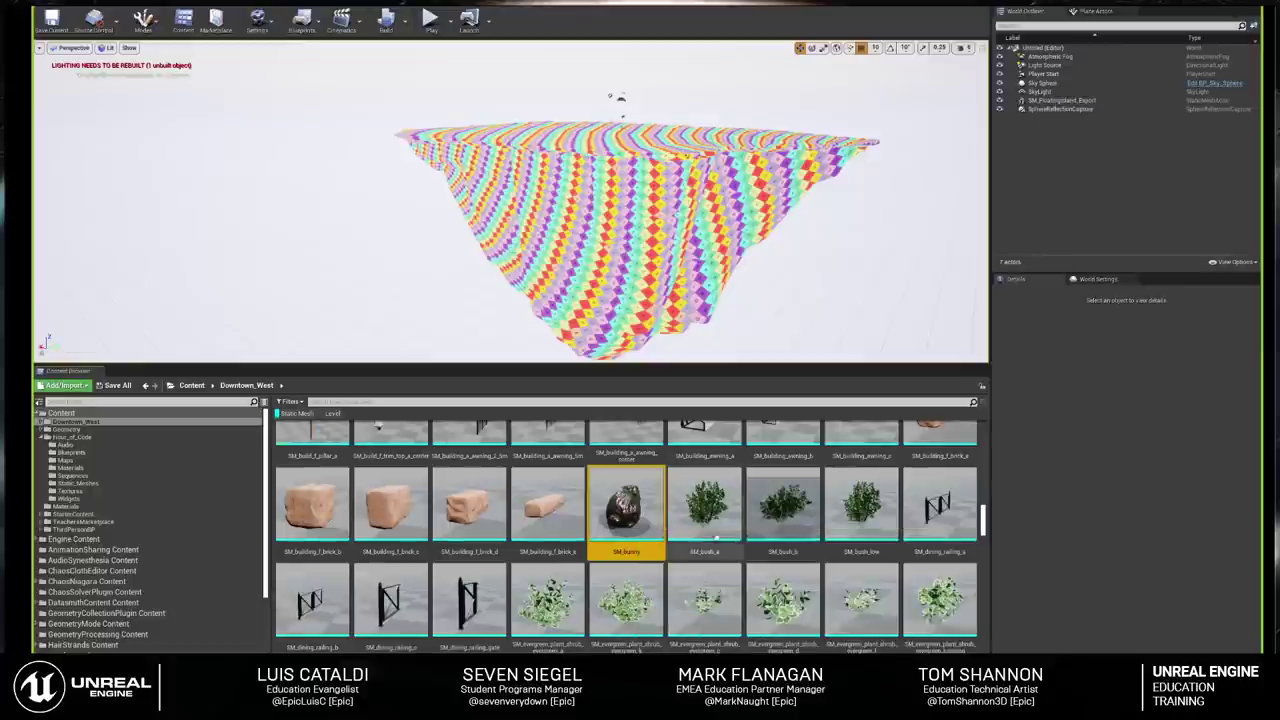
Step: Look through the remaining Downtown_West static meshes for further props, including street lights, pots, statues and signs
scroll(843, 531, down, 4)
scroll(840, 532, down, 10)
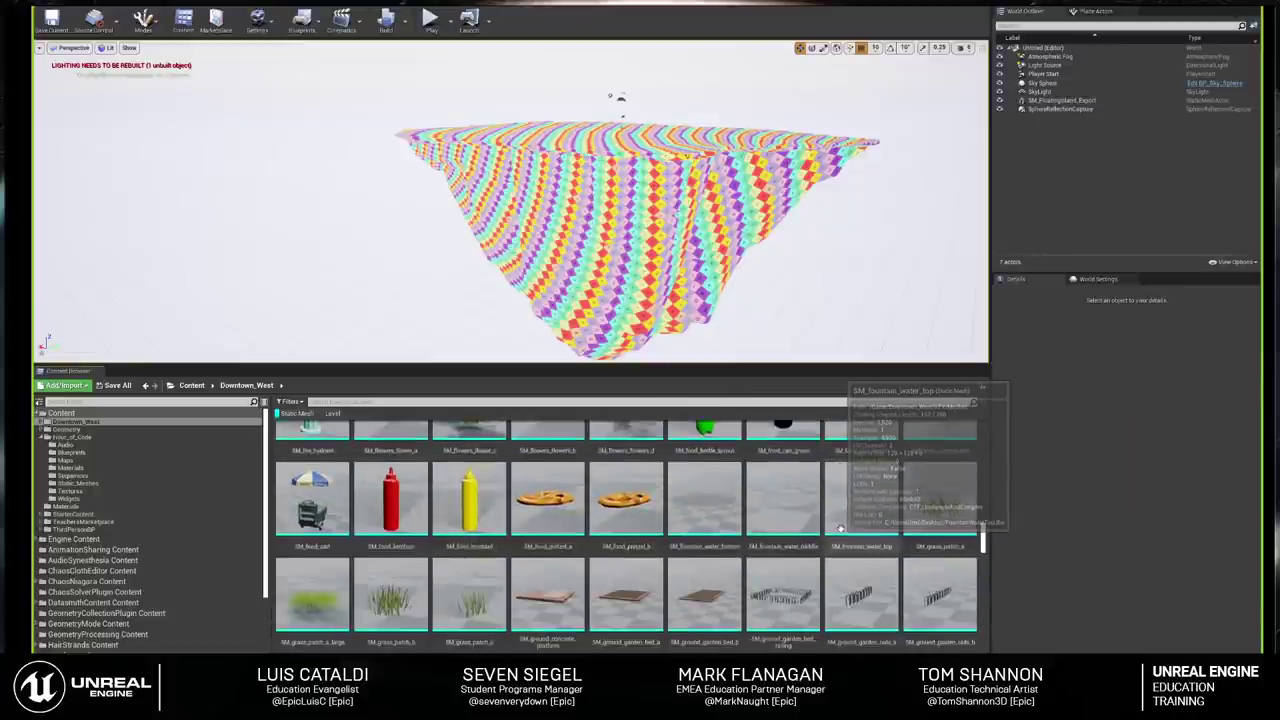
scroll(835, 533, down, 3)
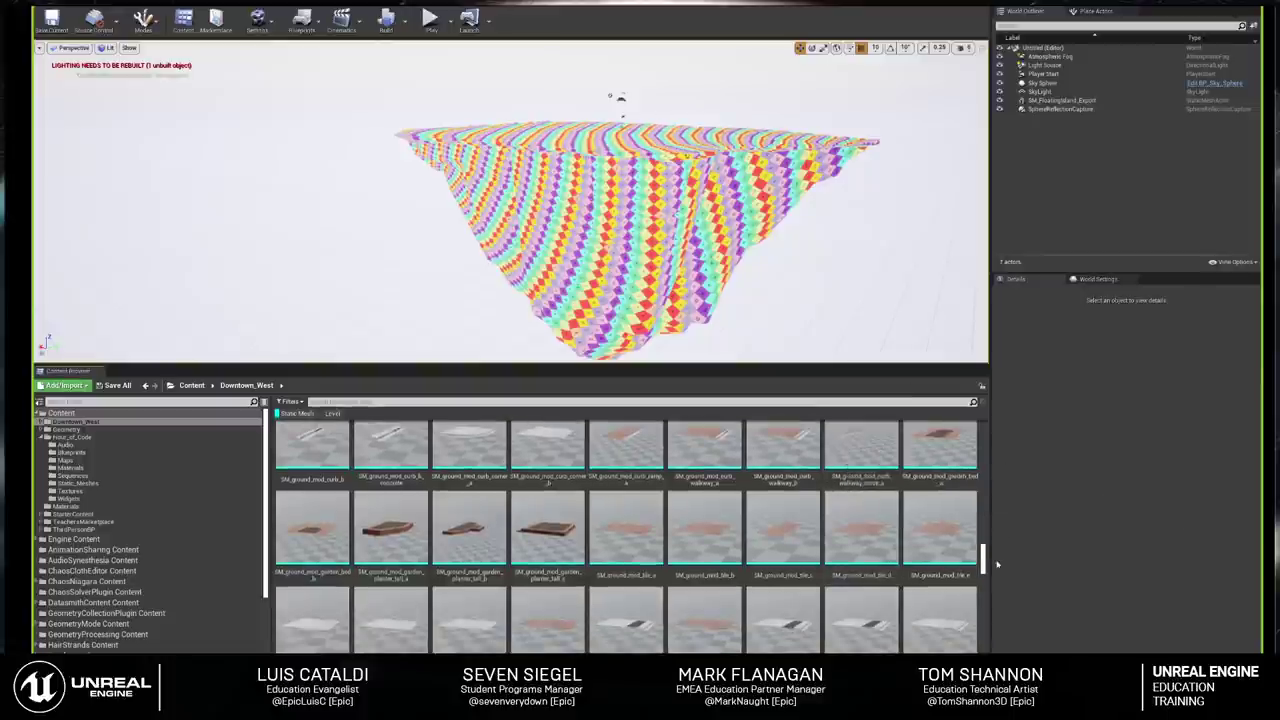
scroll(840, 517, down, 2)
drag(983, 563, 997, 582)
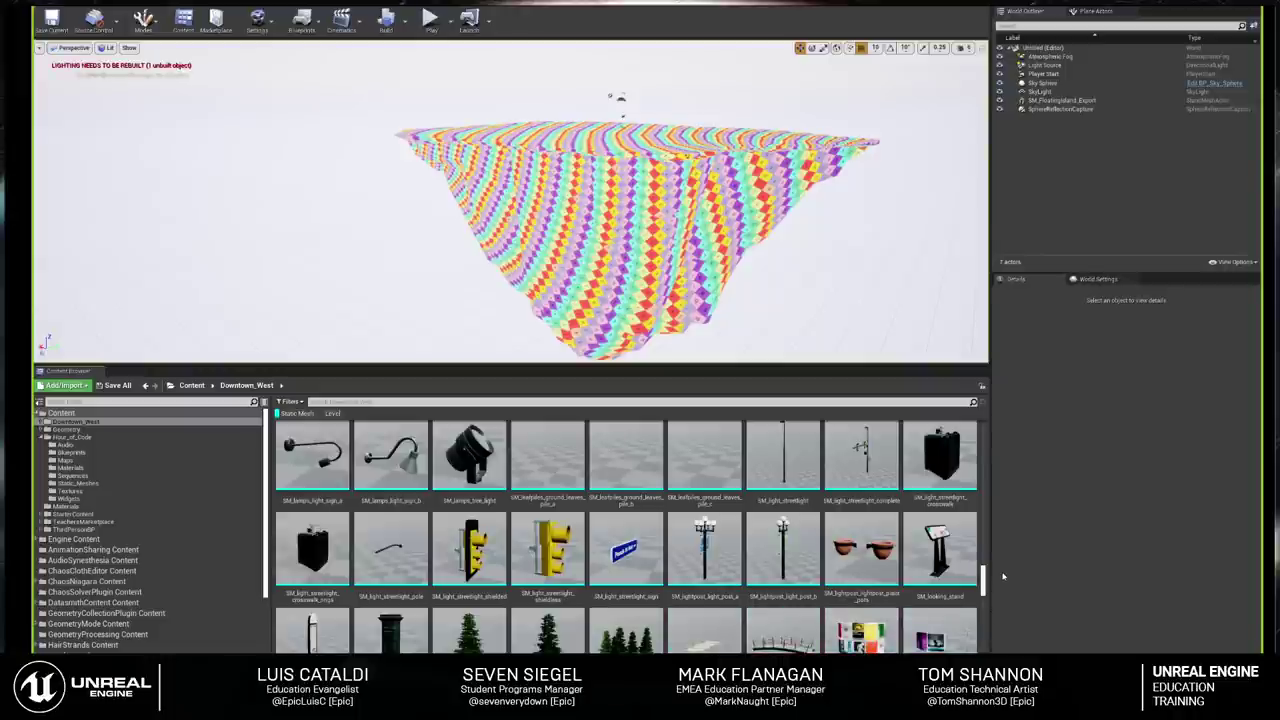
scroll(900, 560, down, 3)
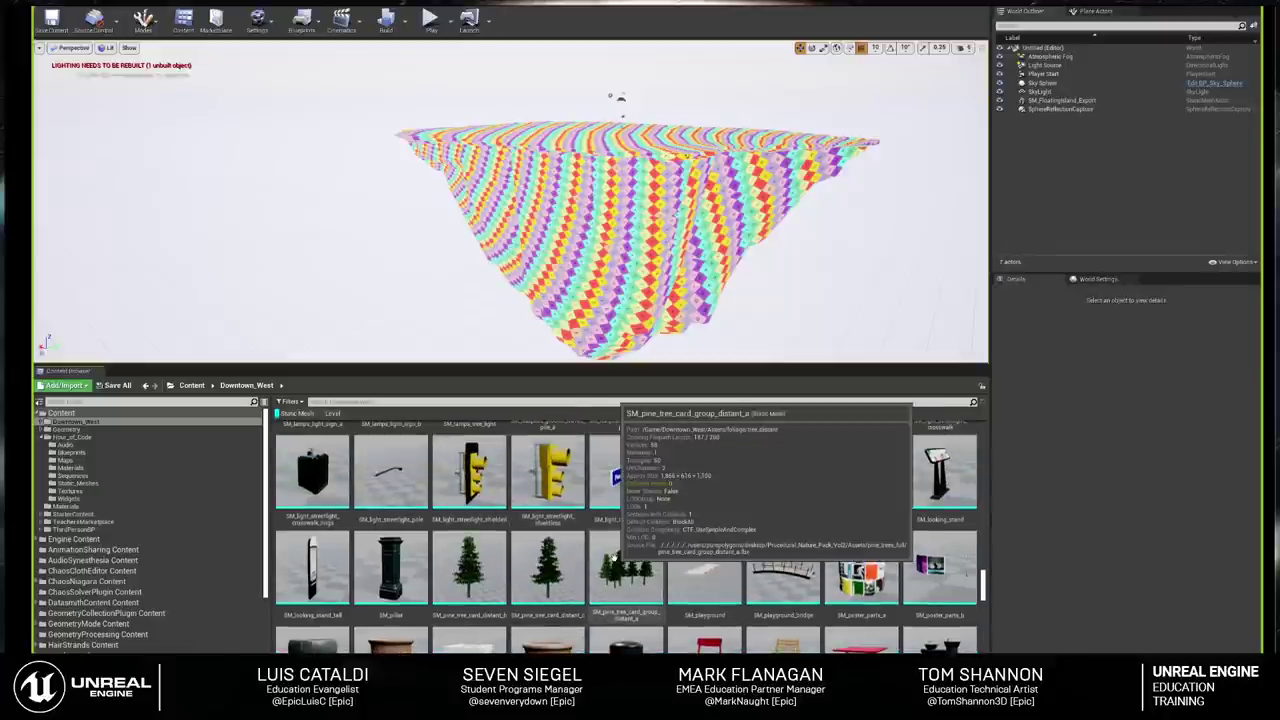
scroll(600, 565, up, 3)
scroll(614, 558, down, 5)
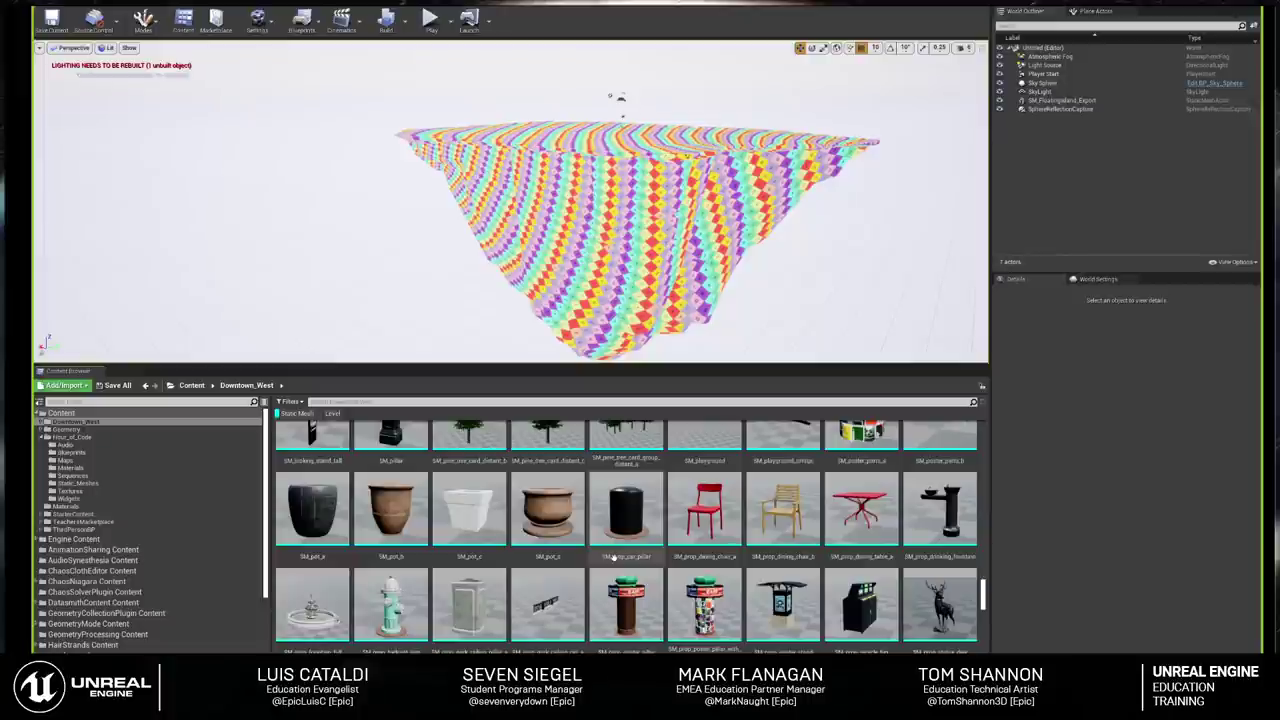
scroll(614, 556, down, 1)
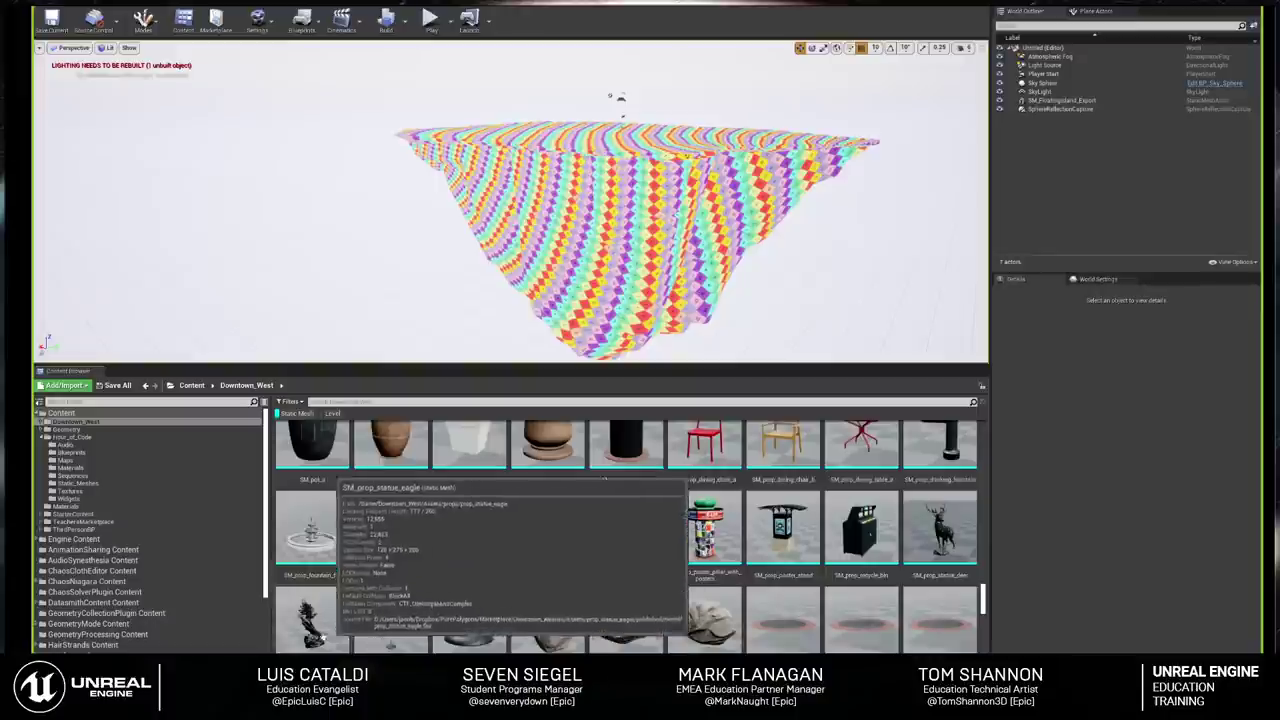
scroll(400, 621, down, 2)
scroll(400, 621, down, 4)
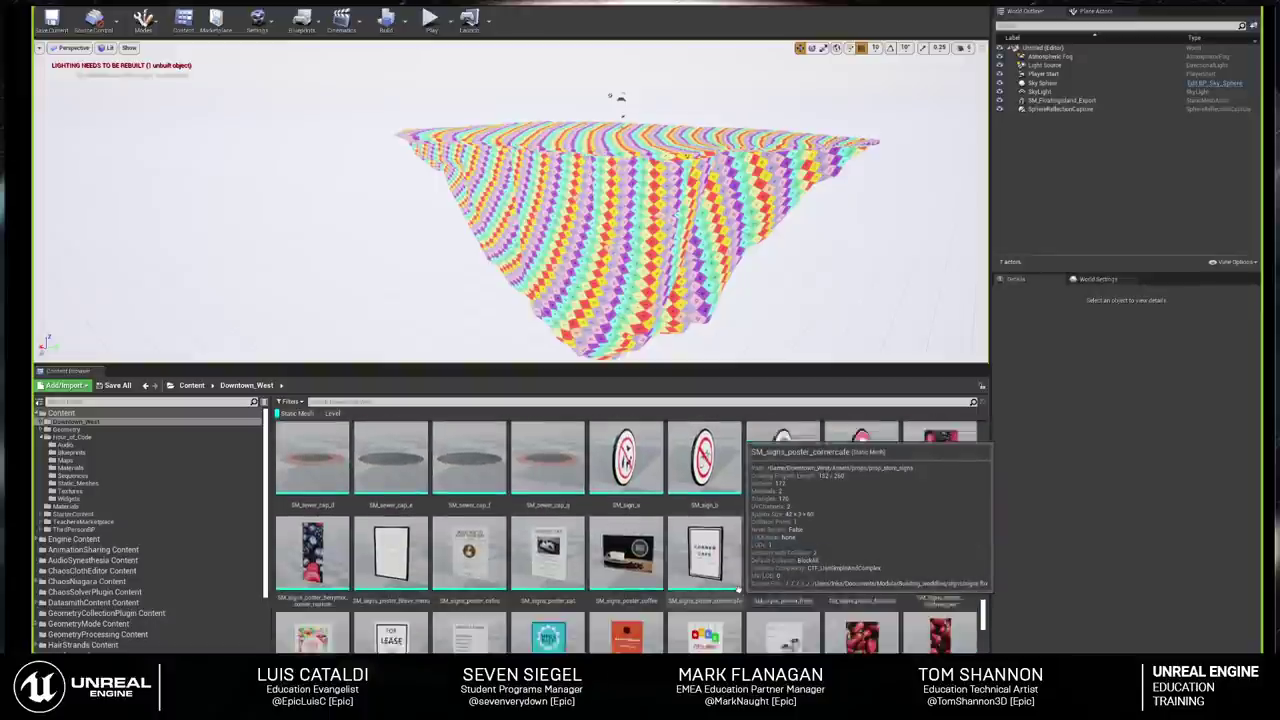
scroll(760, 587, down, 3)
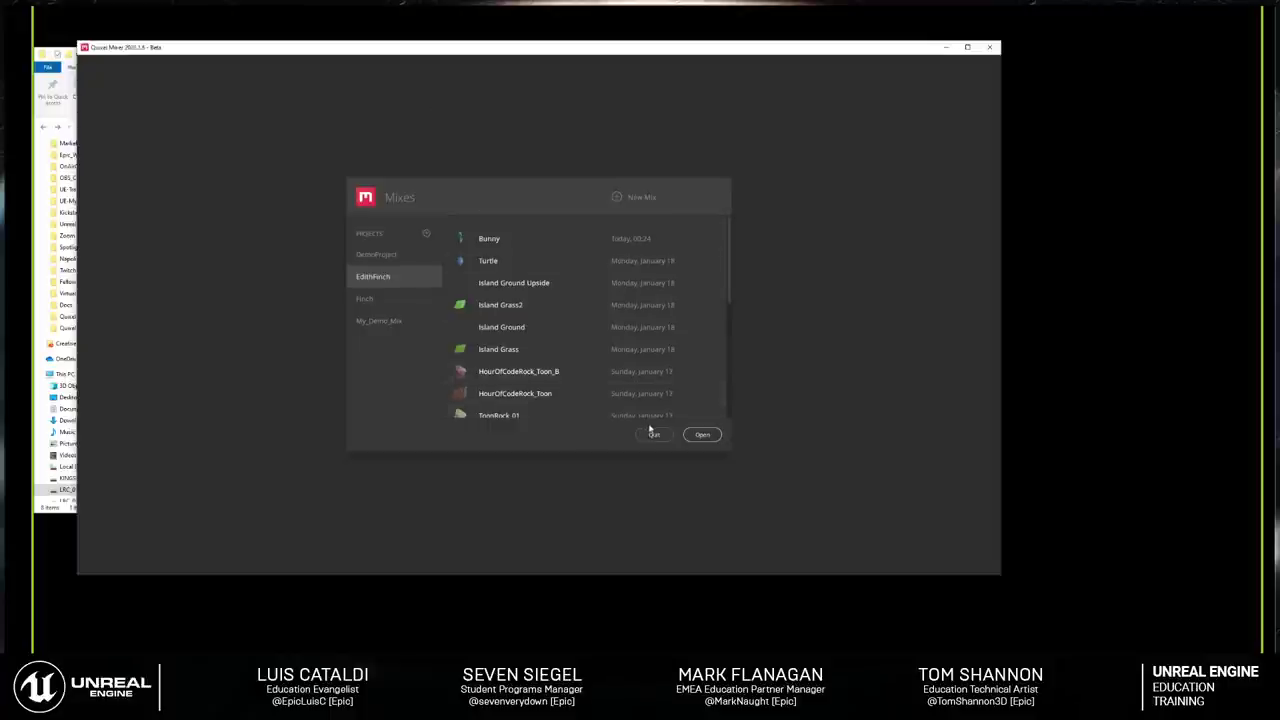
Step: Switch to Quixel Mixer and create a new mix named MyNew_Demo with a 4096 px working resolution
click(637, 198)
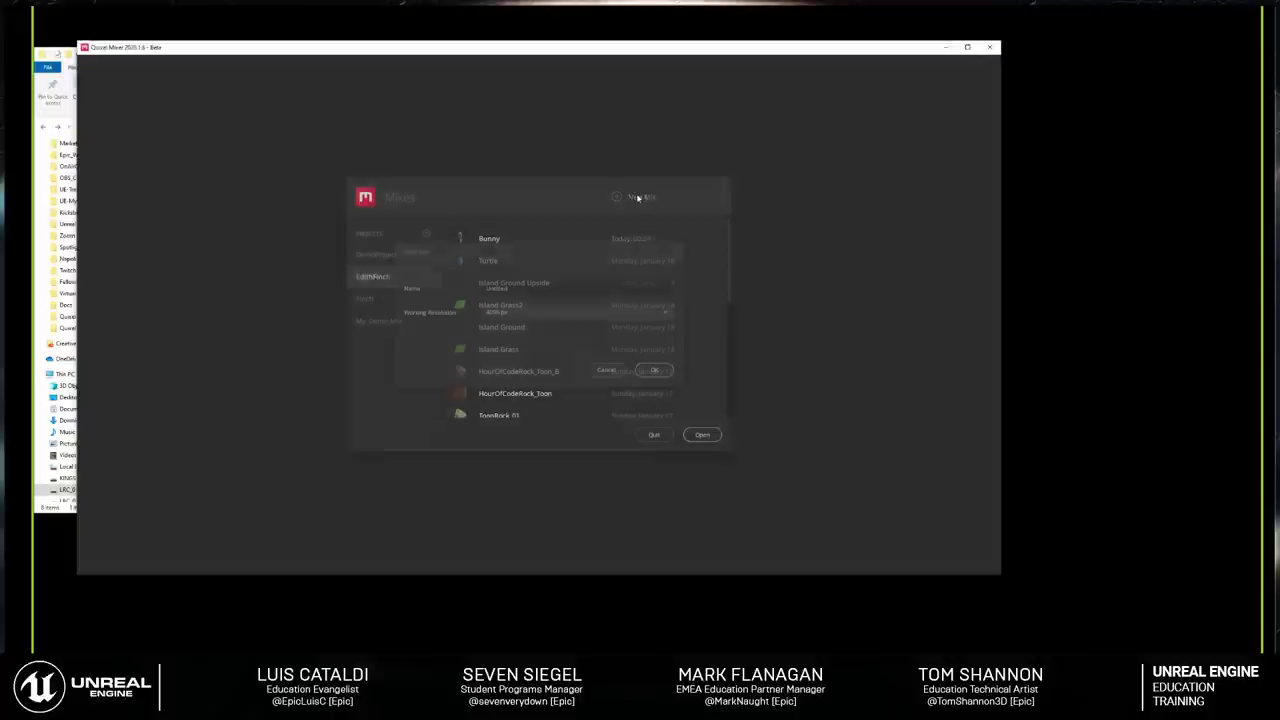
click(566, 291)
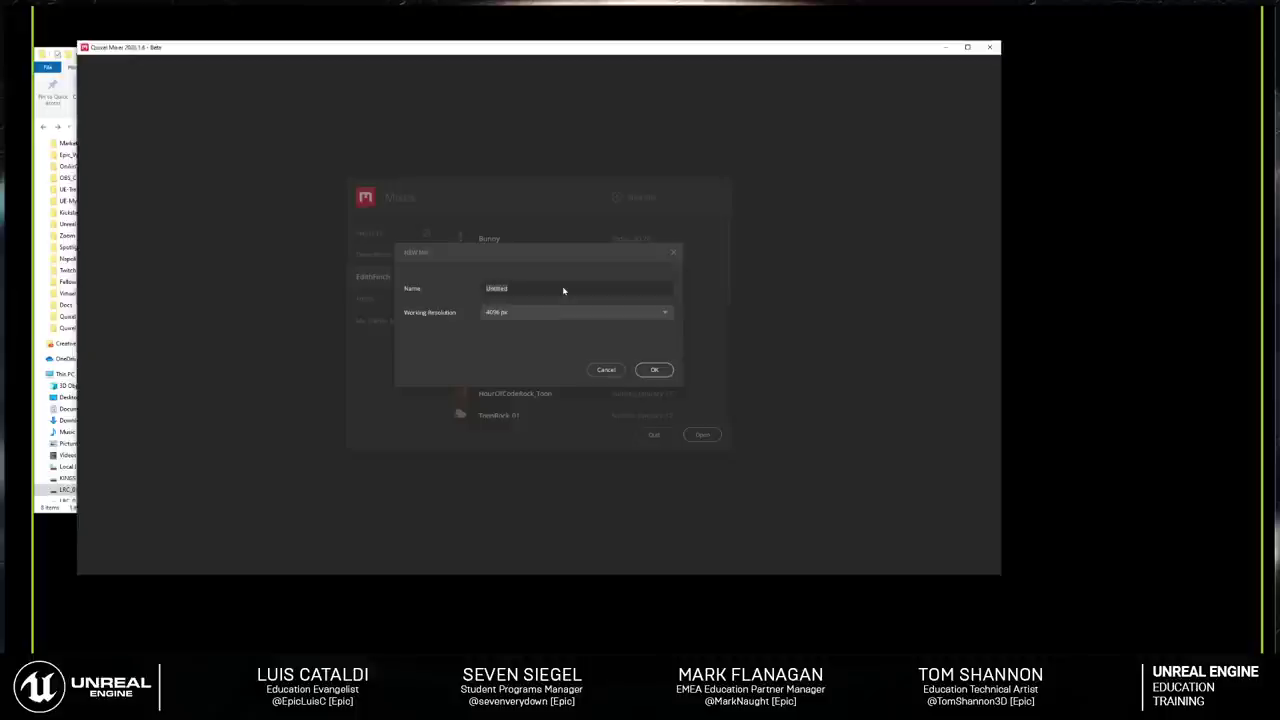
text(Demo)
key(Home)
text(MyNew)
key(BackSpace)
text(_)
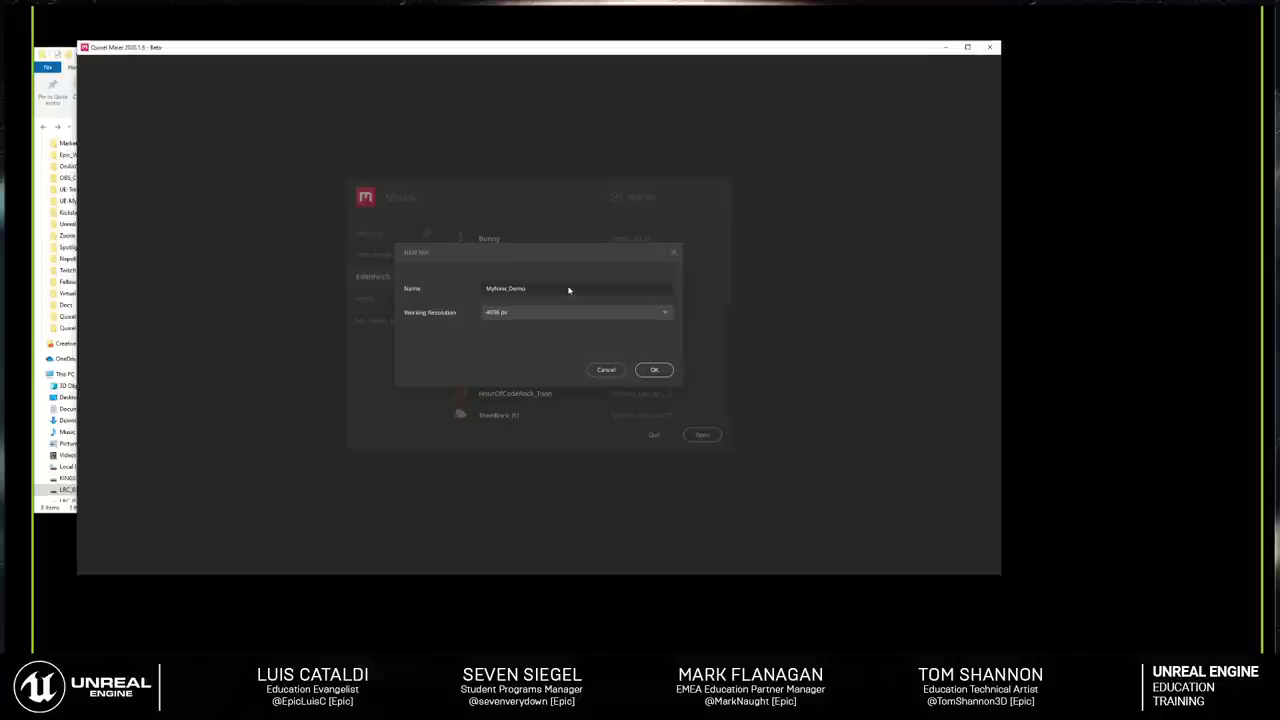
click(663, 369)
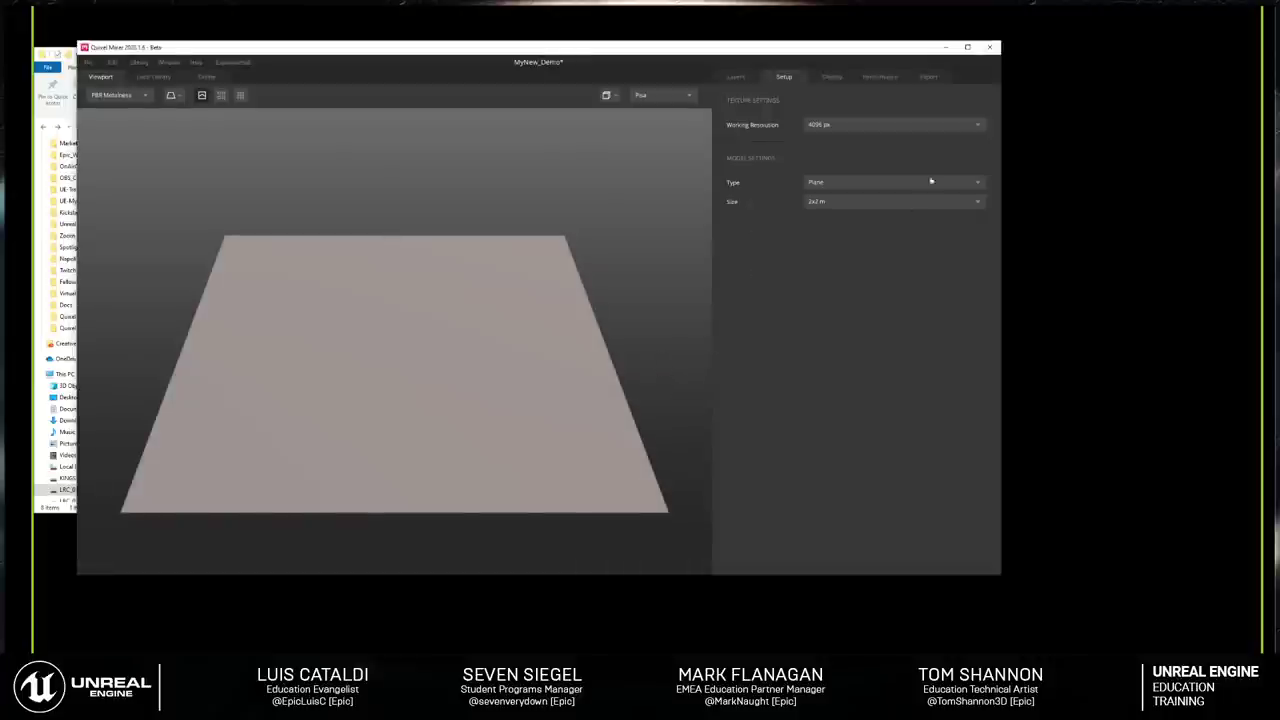
Step: Maximize the Mixer window, set the model type to 3D Asset and load the Japanese Stone Lantern from the local library
click(967, 46)
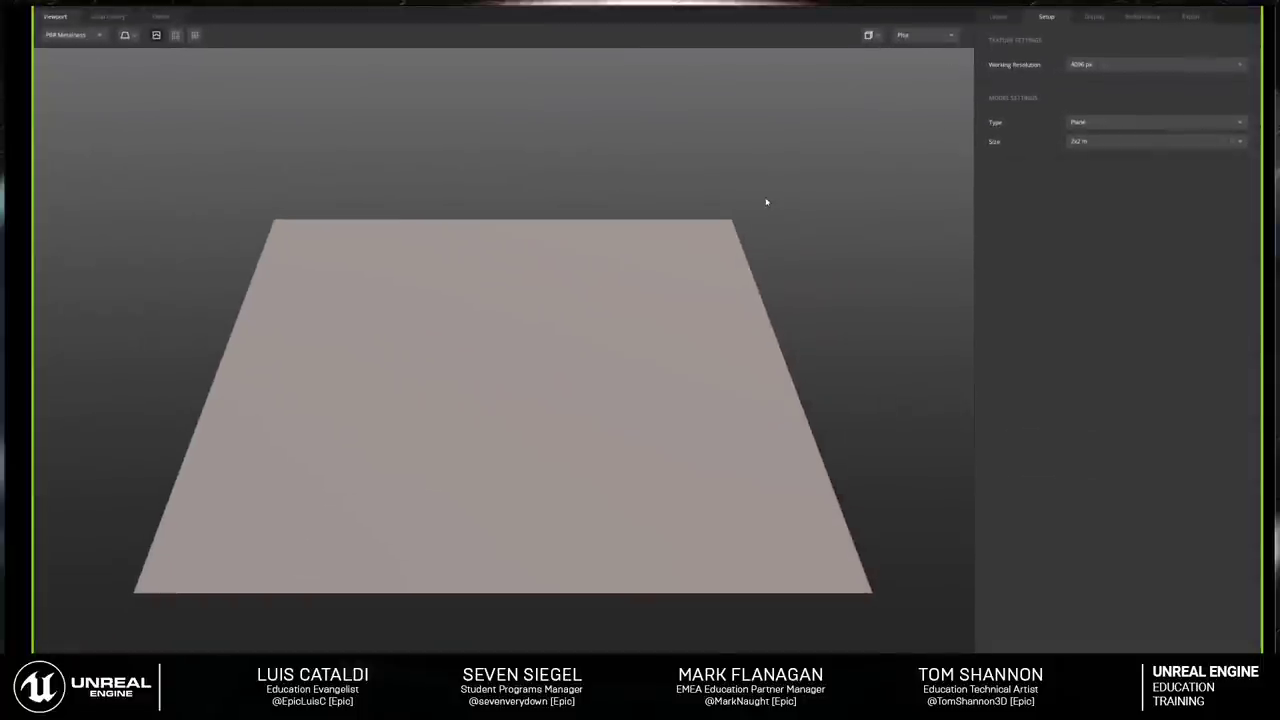
drag(766, 202, 511, 300)
scroll(557, 329, down, 5)
drag(530, 223, 516, 316)
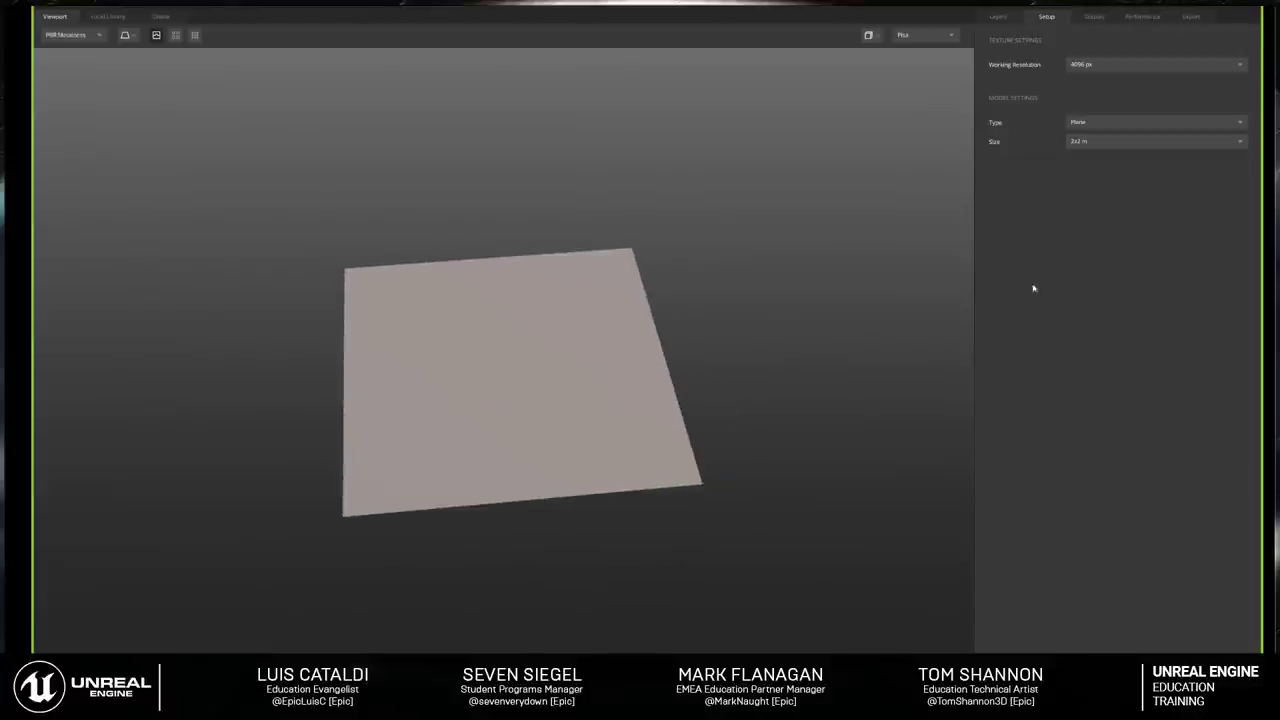
click(1107, 121)
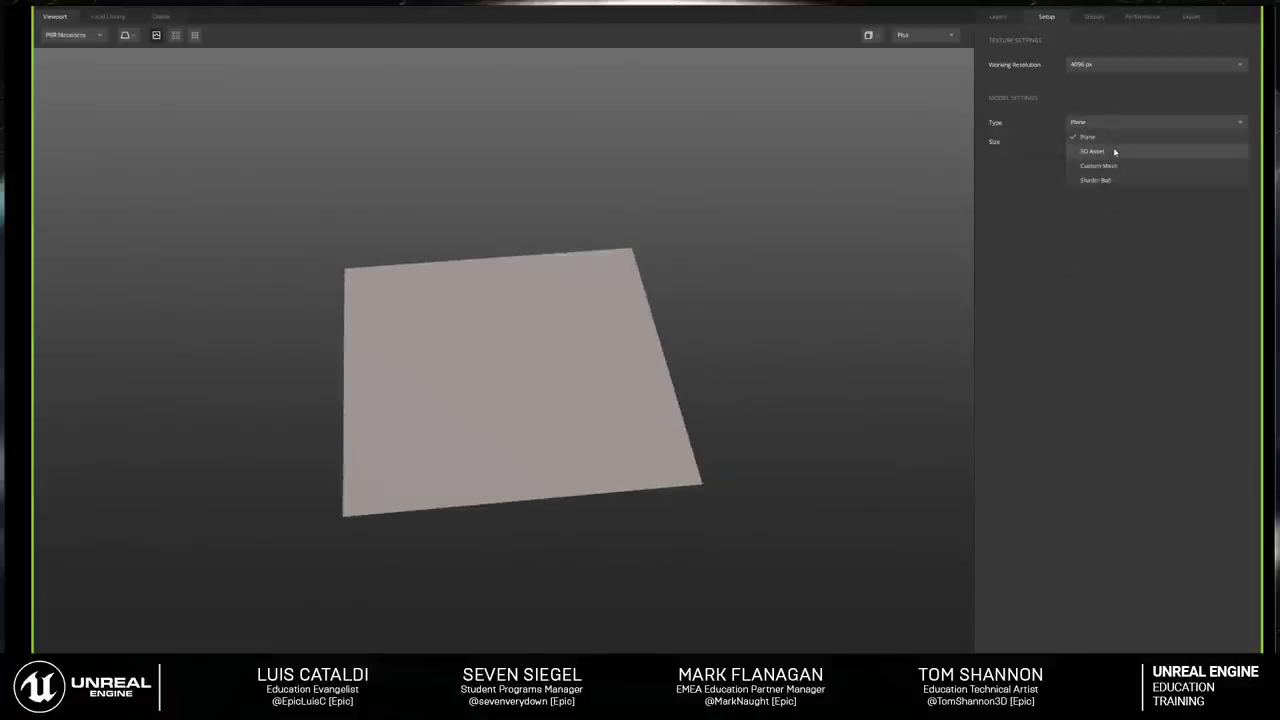
click(1116, 151)
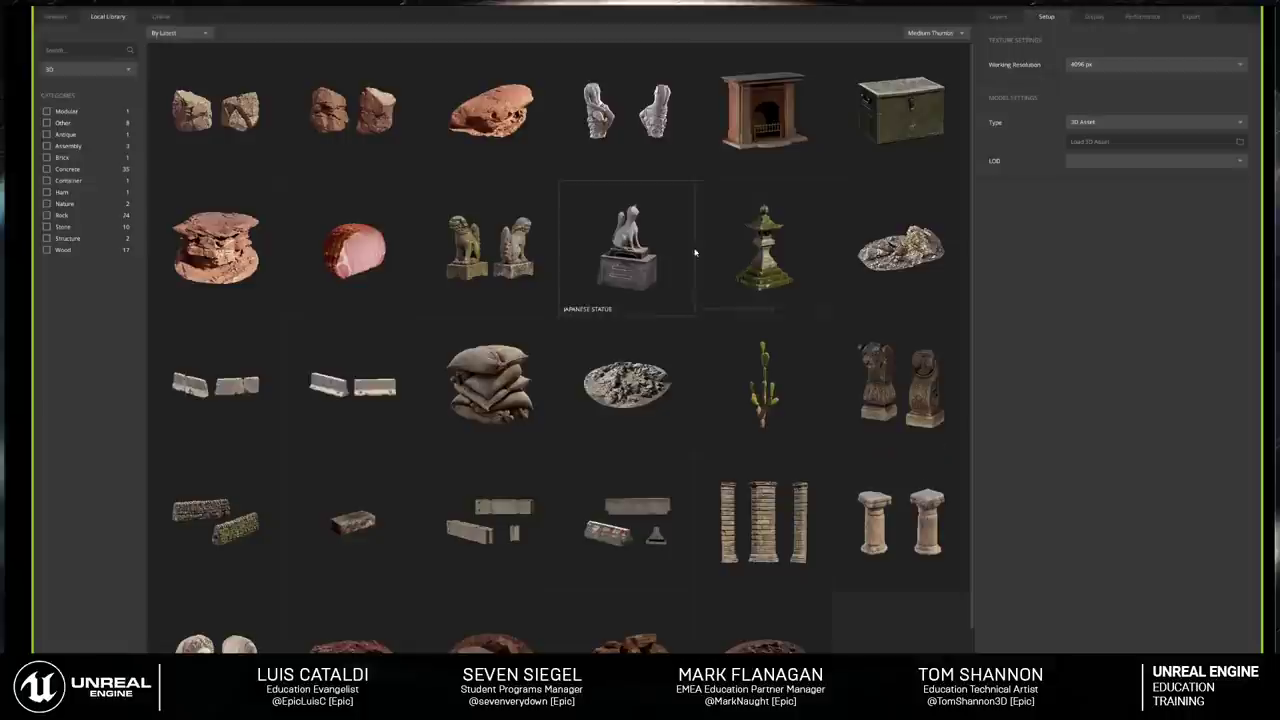
click(745, 253)
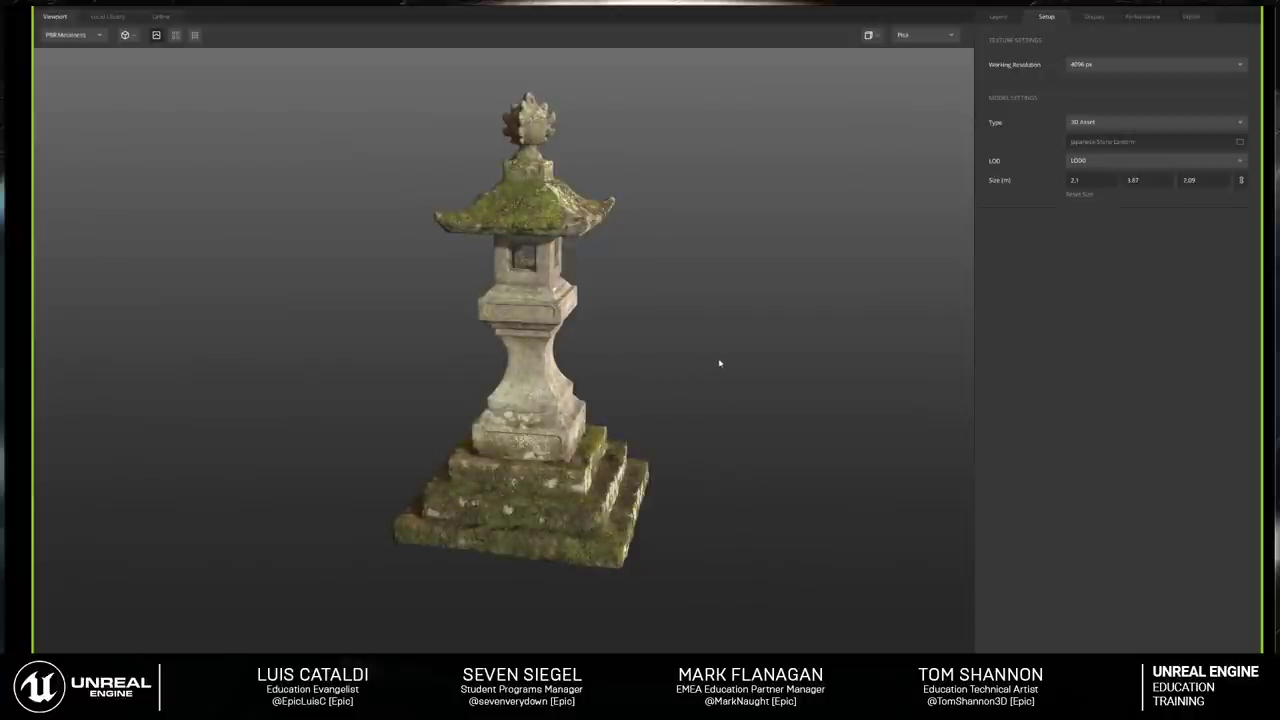
Step: Inspect the stone lantern from several sides and show the texture channels of its base layer
drag(660, 349, 484, 372)
scroll(484, 372, up, 3)
scroll(500, 360, down, 3)
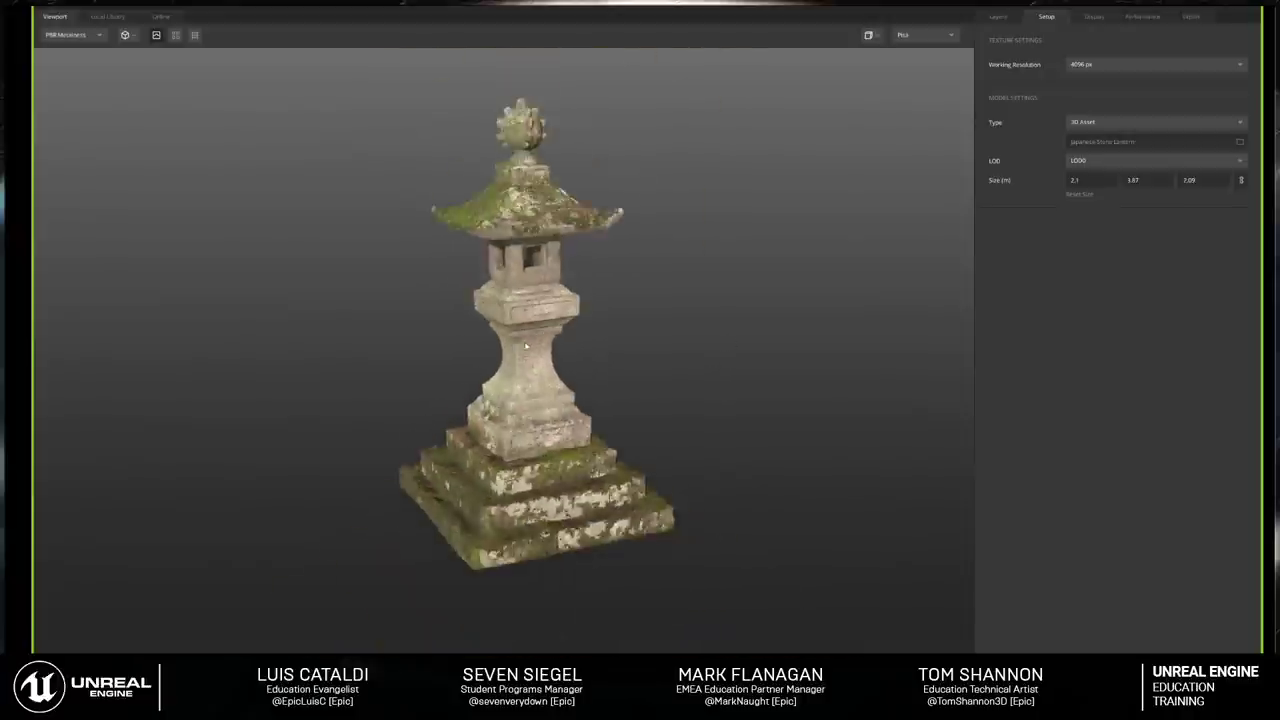
scroll(515, 350, up, 3)
scroll(528, 343, down, 1)
scroll(528, 343, down, 3)
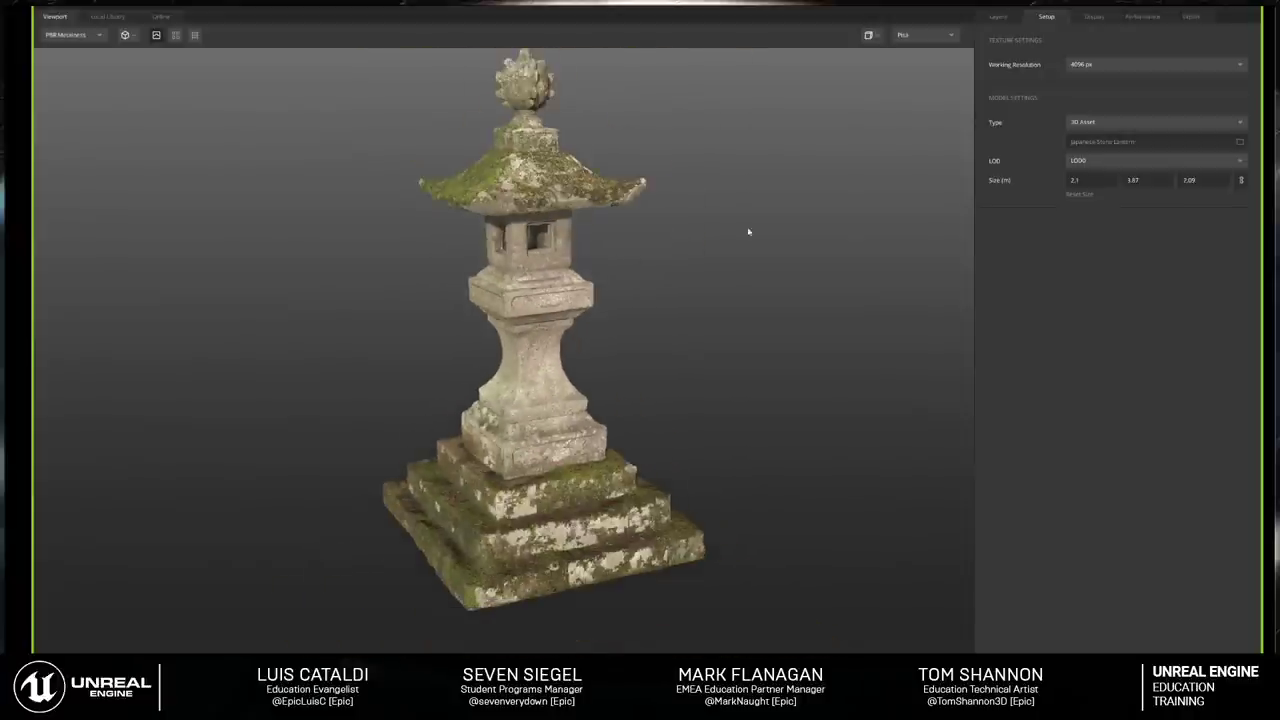
click(999, 17)
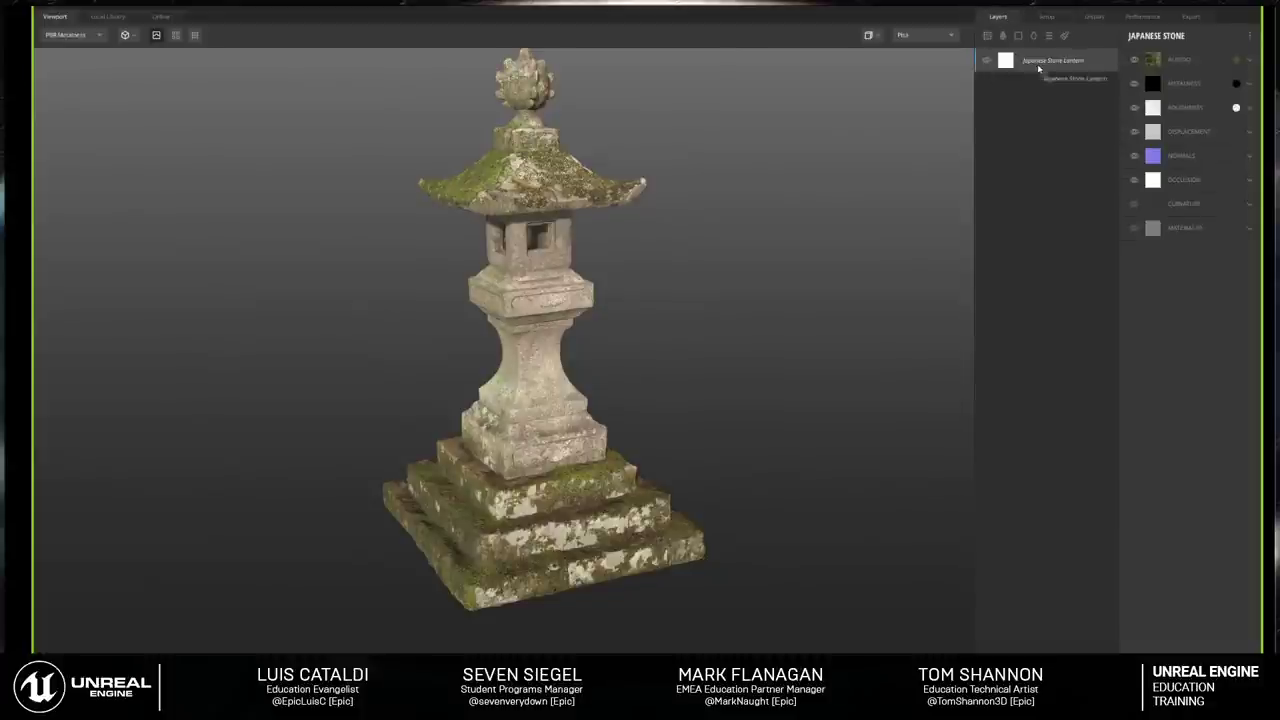
drag(667, 253, 634, 363)
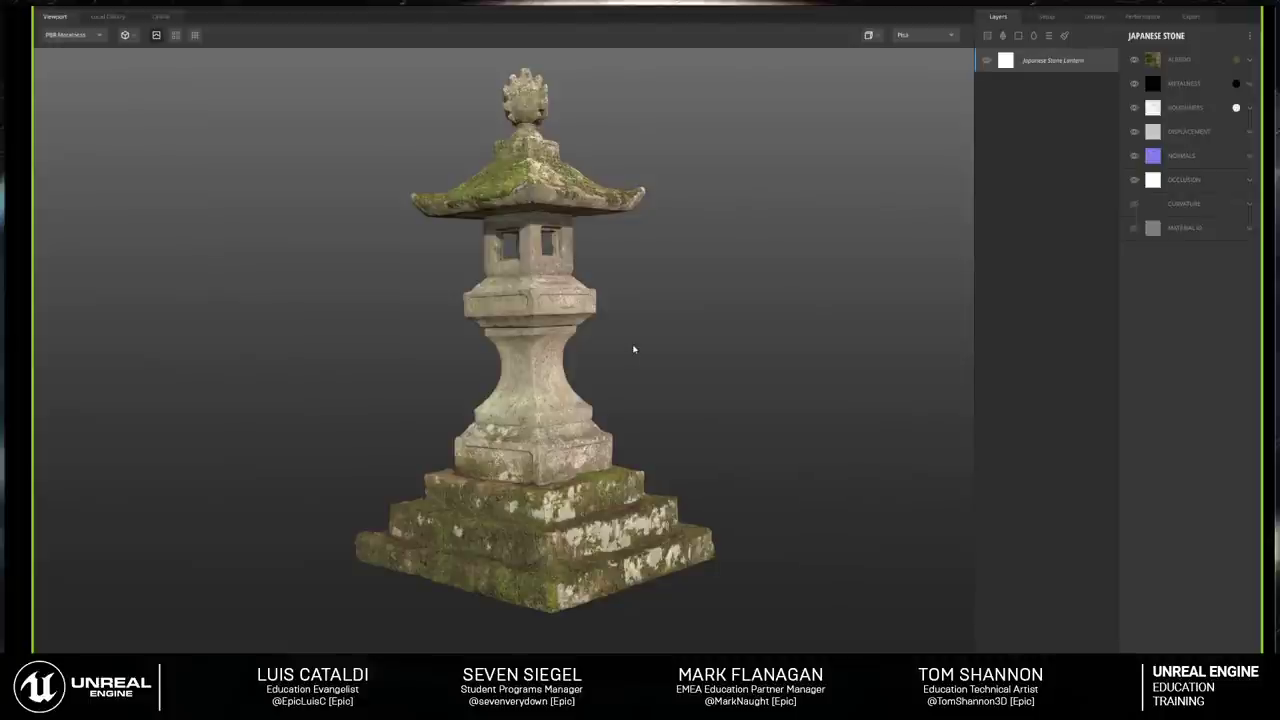
drag(634, 349, 609, 383)
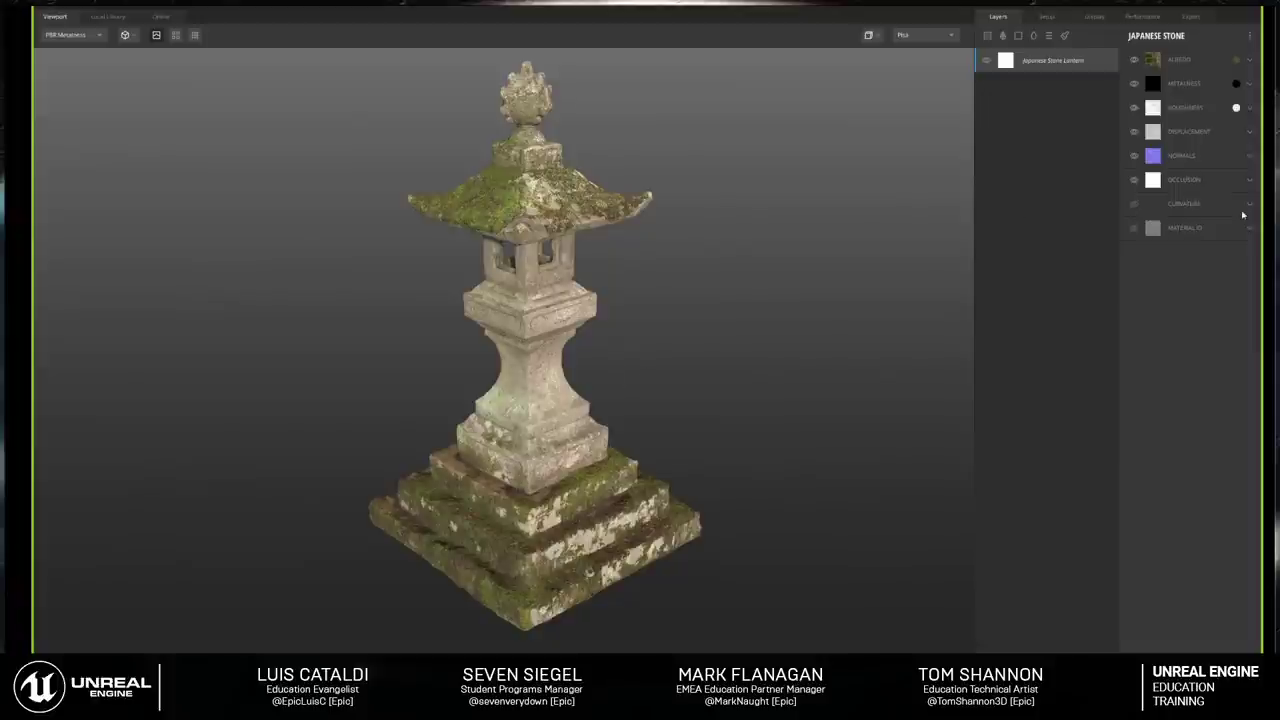
Step: Set the lantern base layer's displacement opacity to 0.134 and its normals strength to 0.055
click(1248, 158)
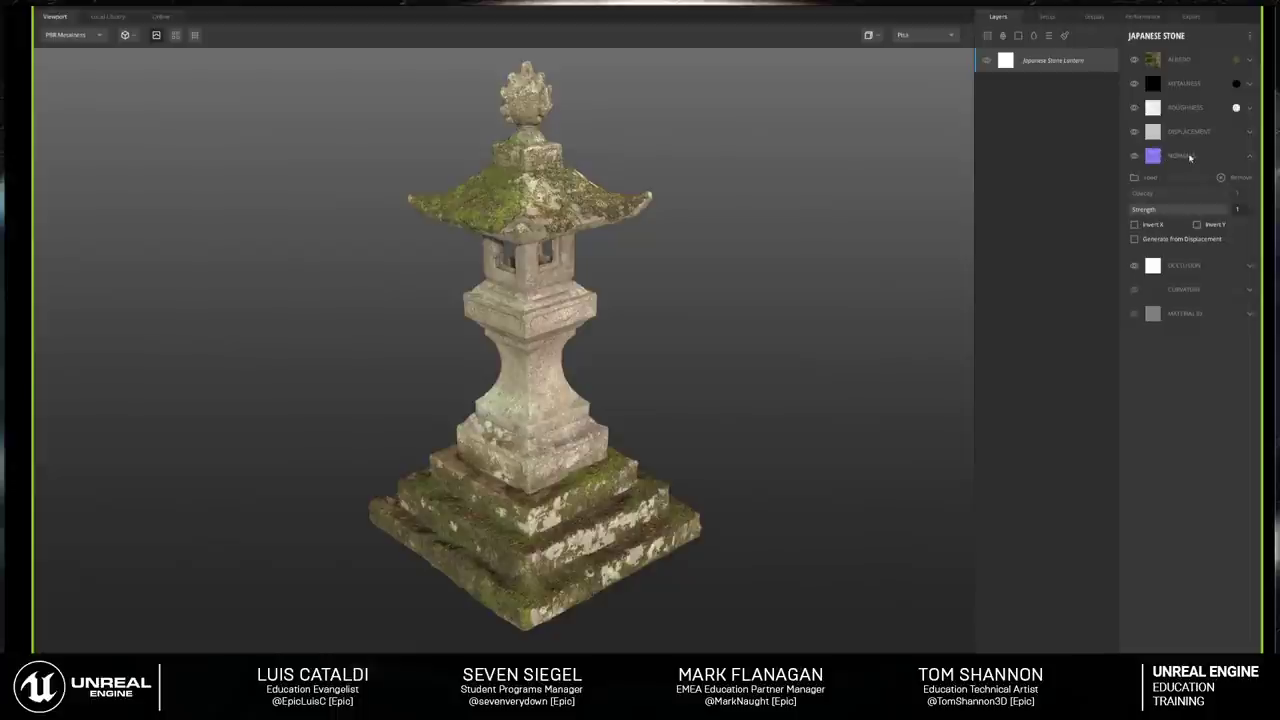
drag(1153, 213, 1144, 213)
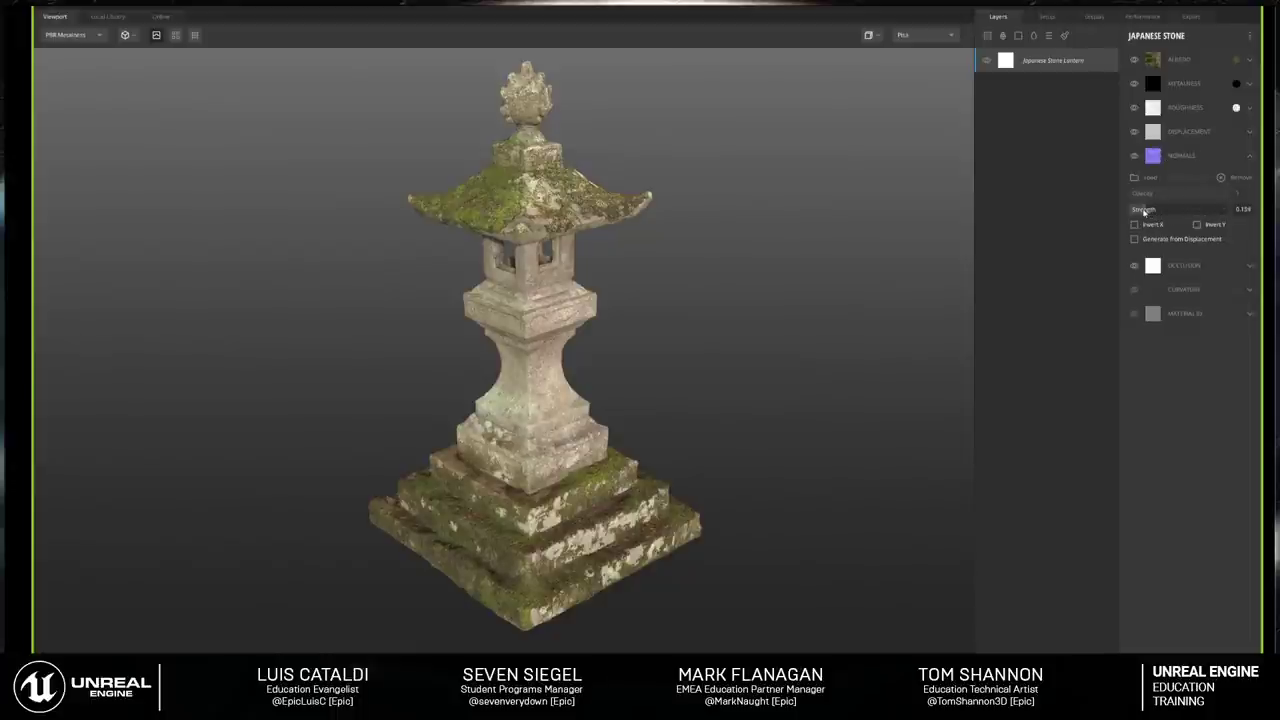
scroll(714, 333, up, 3)
drag(704, 327, 706, 177)
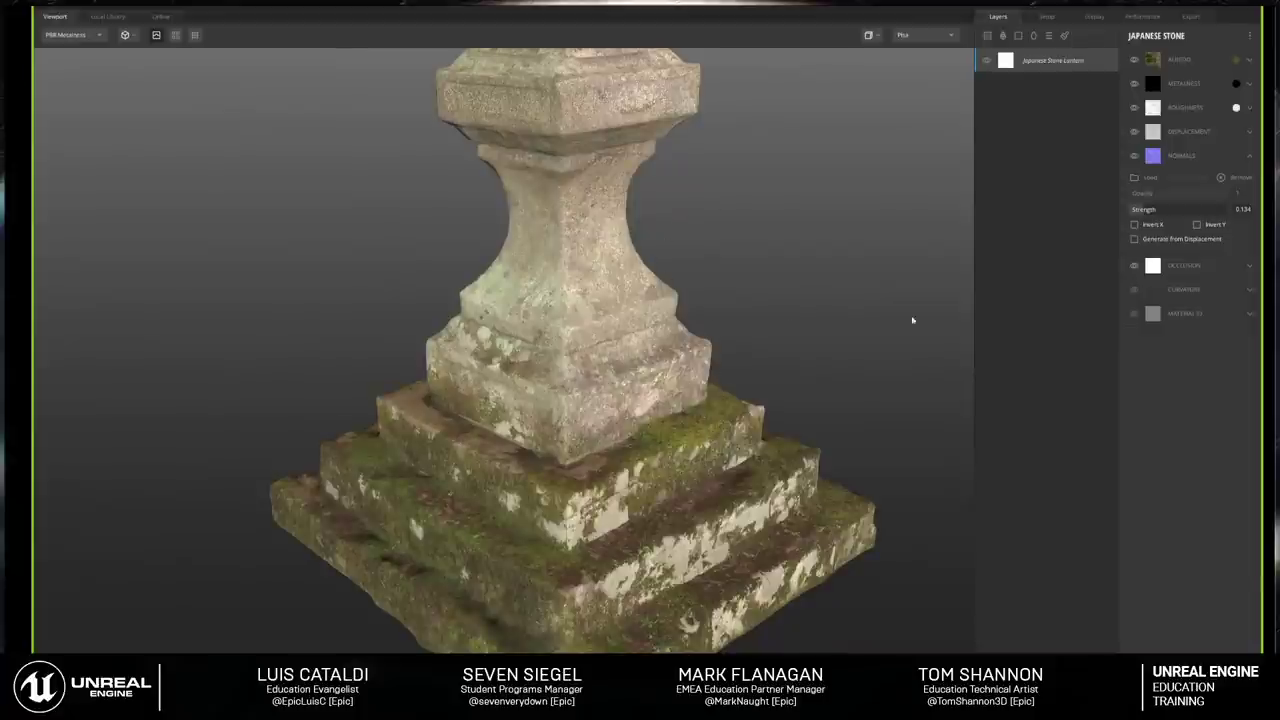
click(1249, 131)
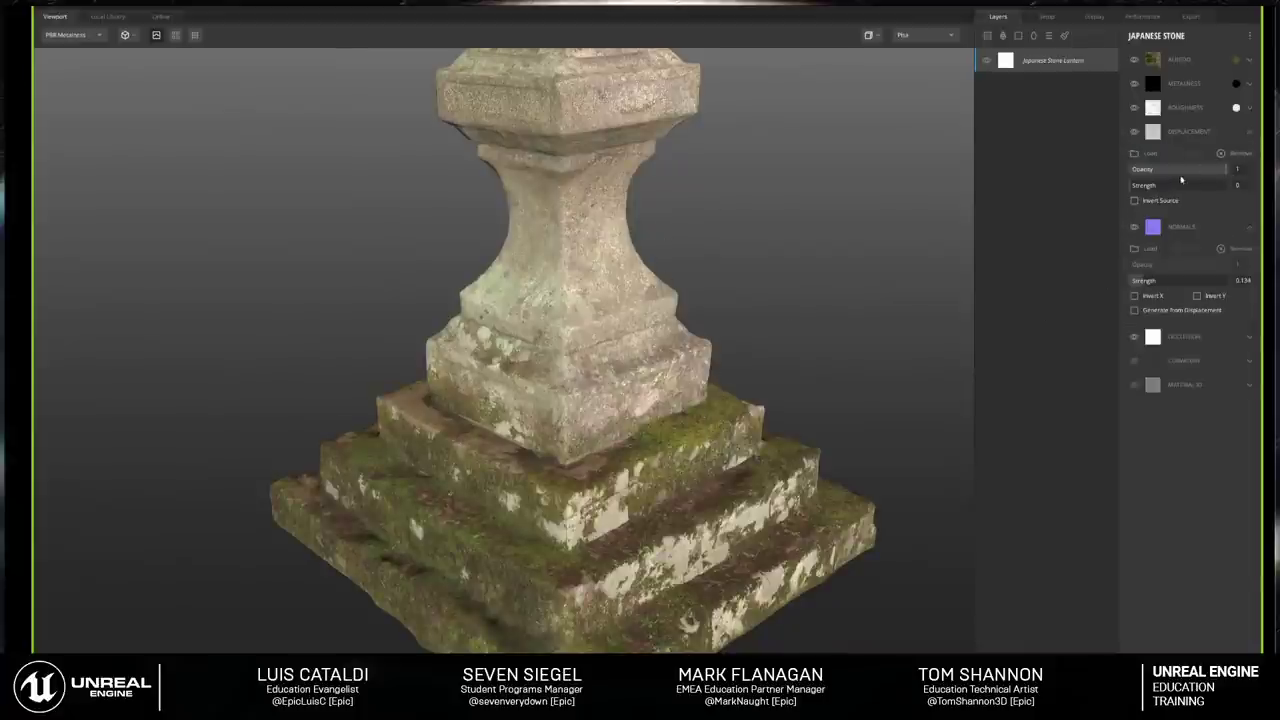
click(1168, 172)
drag(1168, 172, 1132, 172)
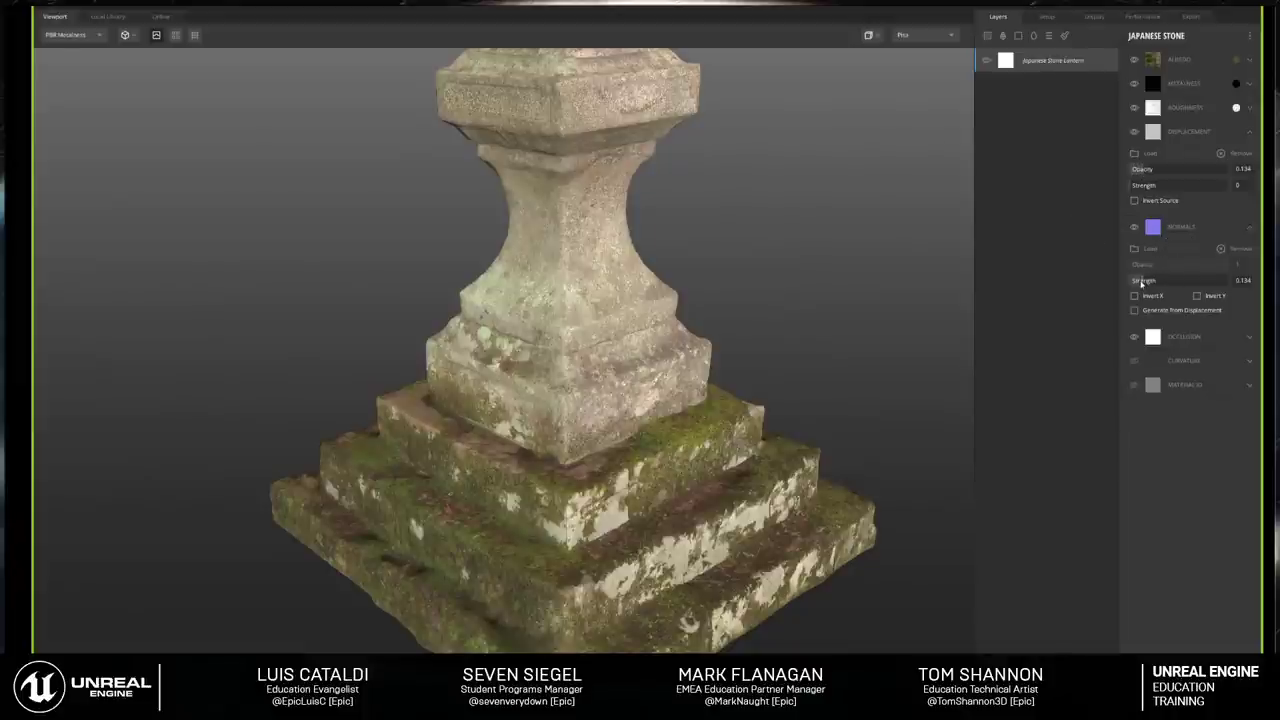
drag(1146, 283, 1135, 285)
drag(823, 287, 811, 480)
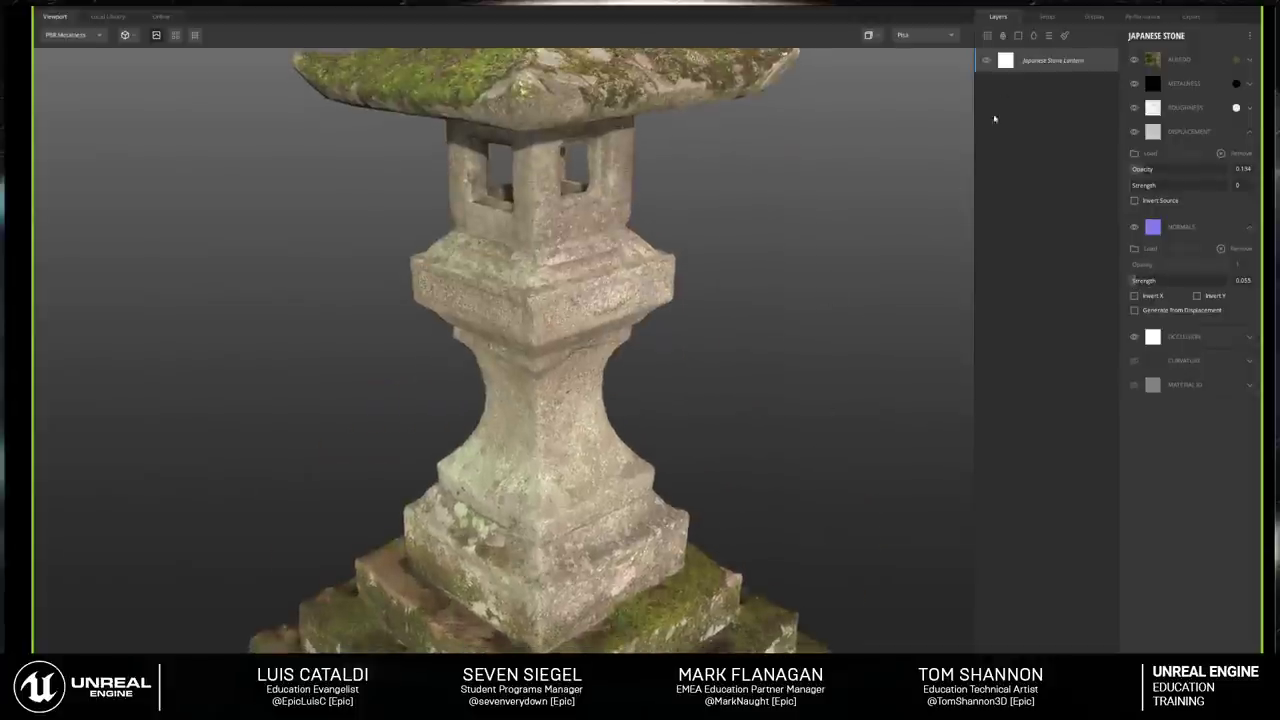
Step: Add a solid layer above the Japanese Stone Lantern layer and view the whole model with it
click(1018, 36)
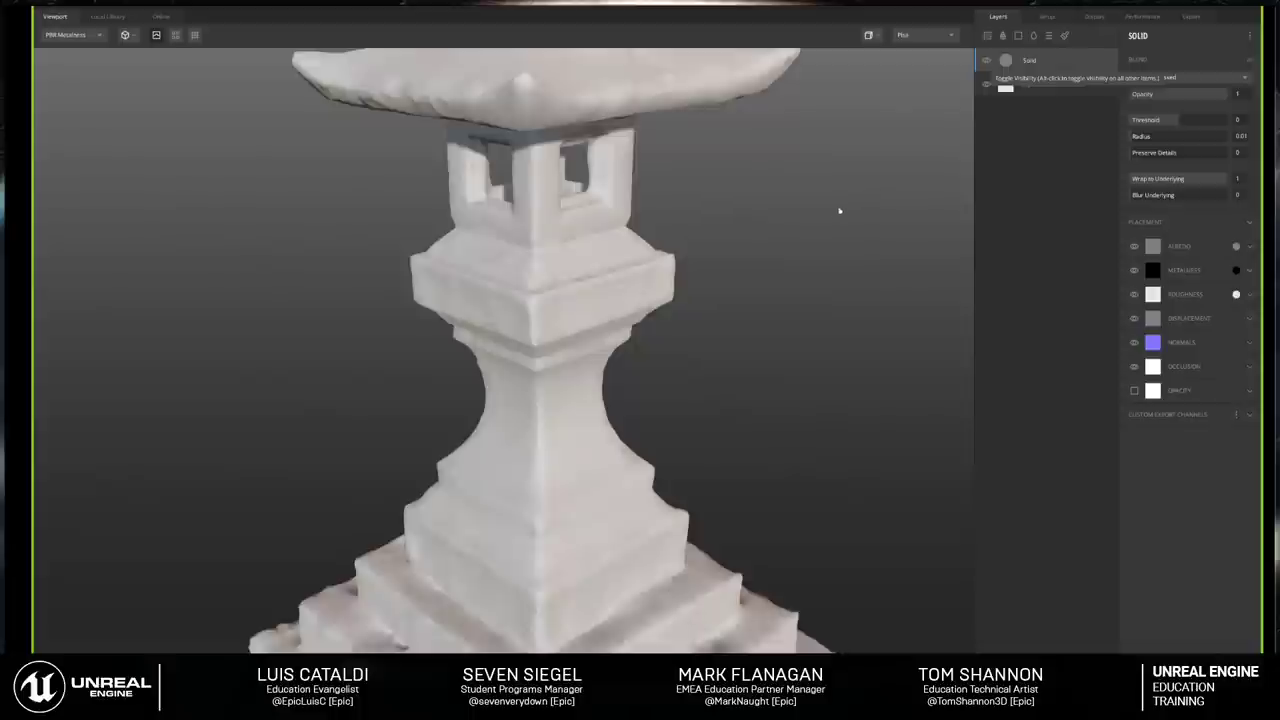
drag(837, 209, 733, 226)
scroll(735, 238, down, 5)
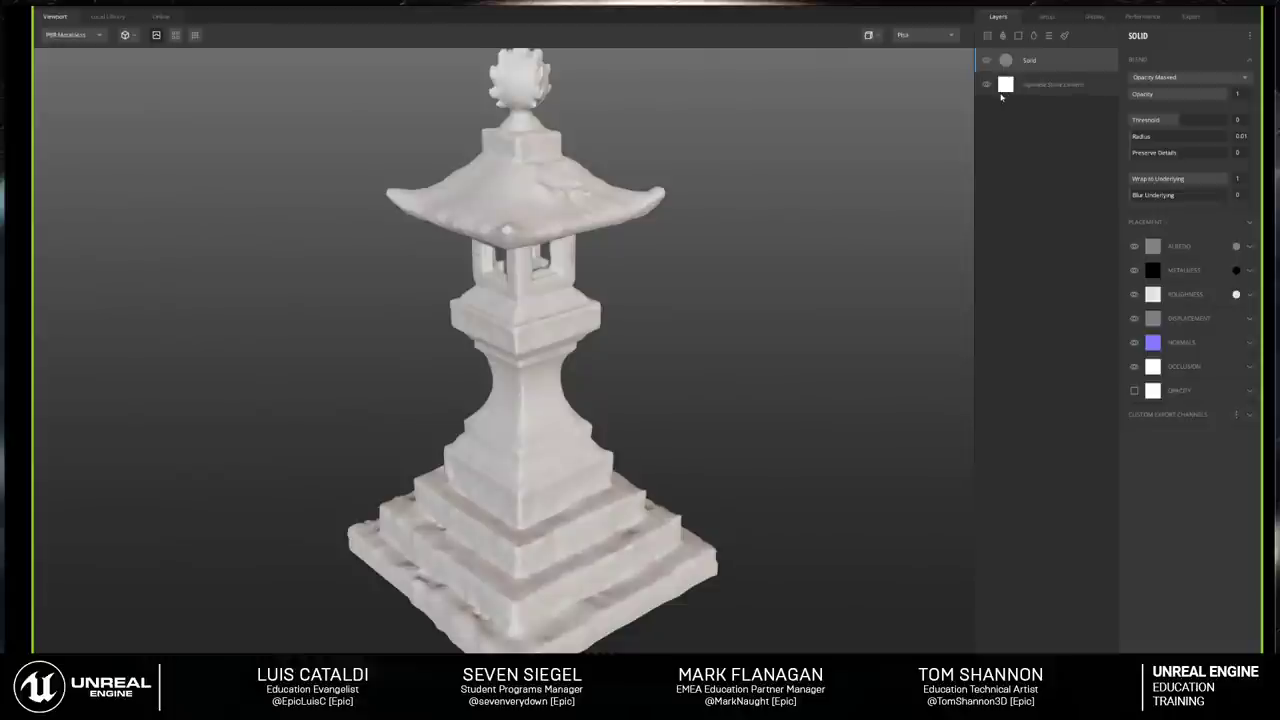
Step: Start adding a surface layer and look over the asset types offered in the online library
click(990, 37)
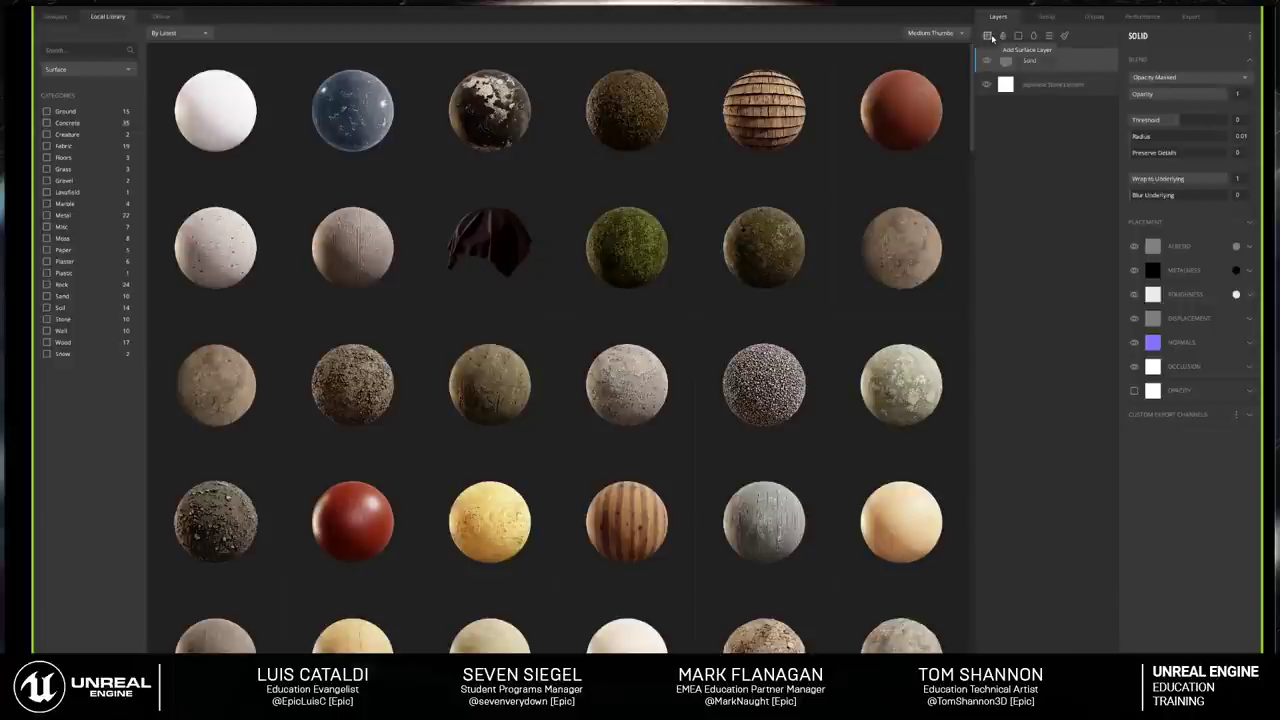
click(160, 18)
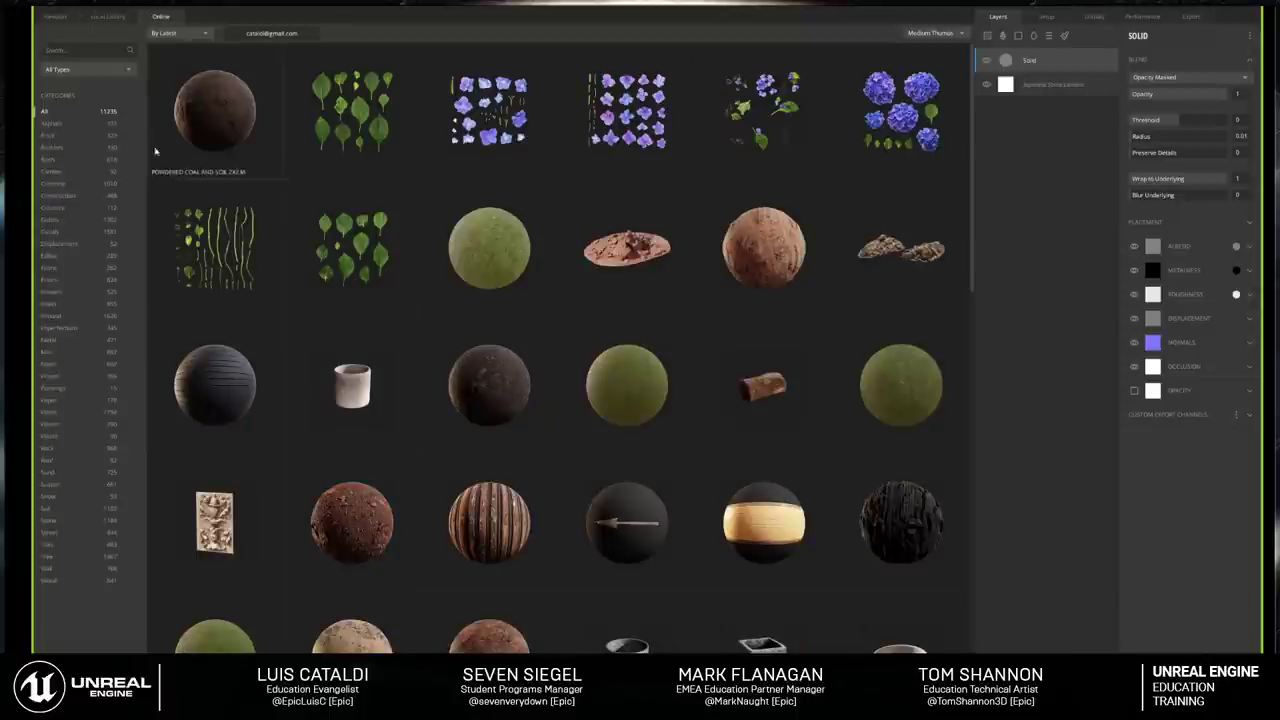
click(107, 72)
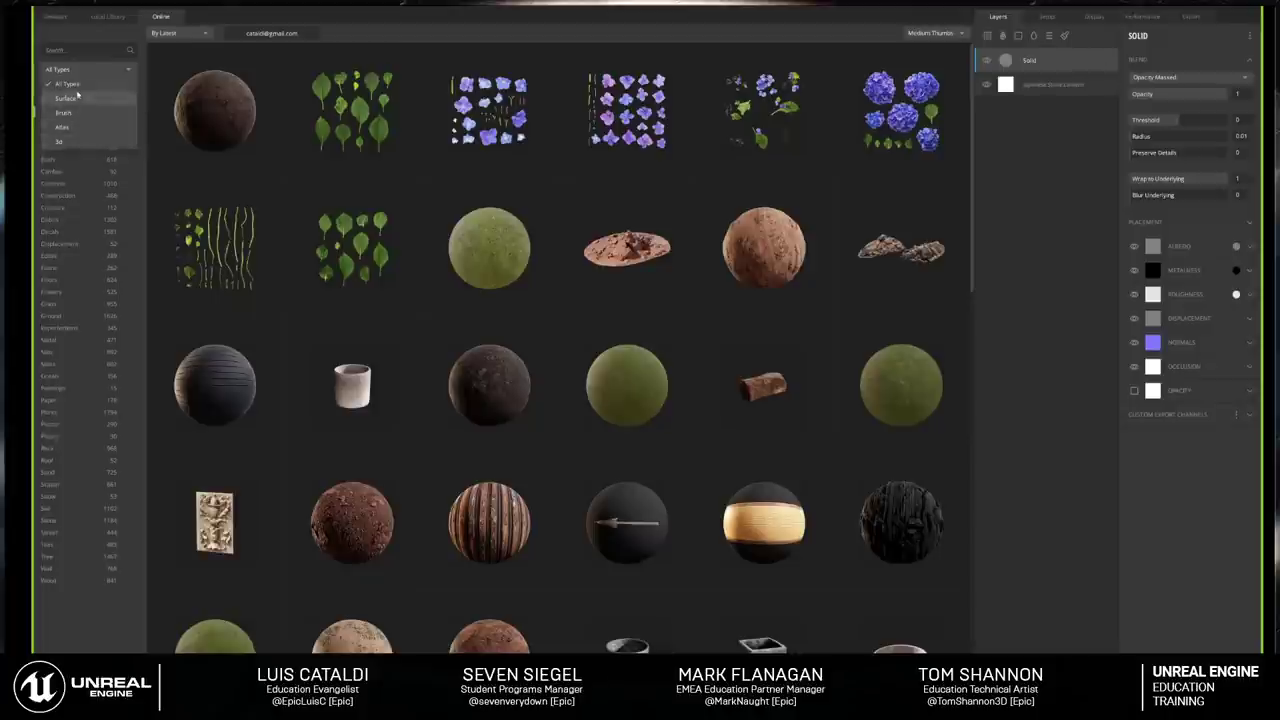
Step: Search the local library's surfaces for "rock" and add Icelandic Mossy Rock as a surface layer on the lantern
click(107, 18)
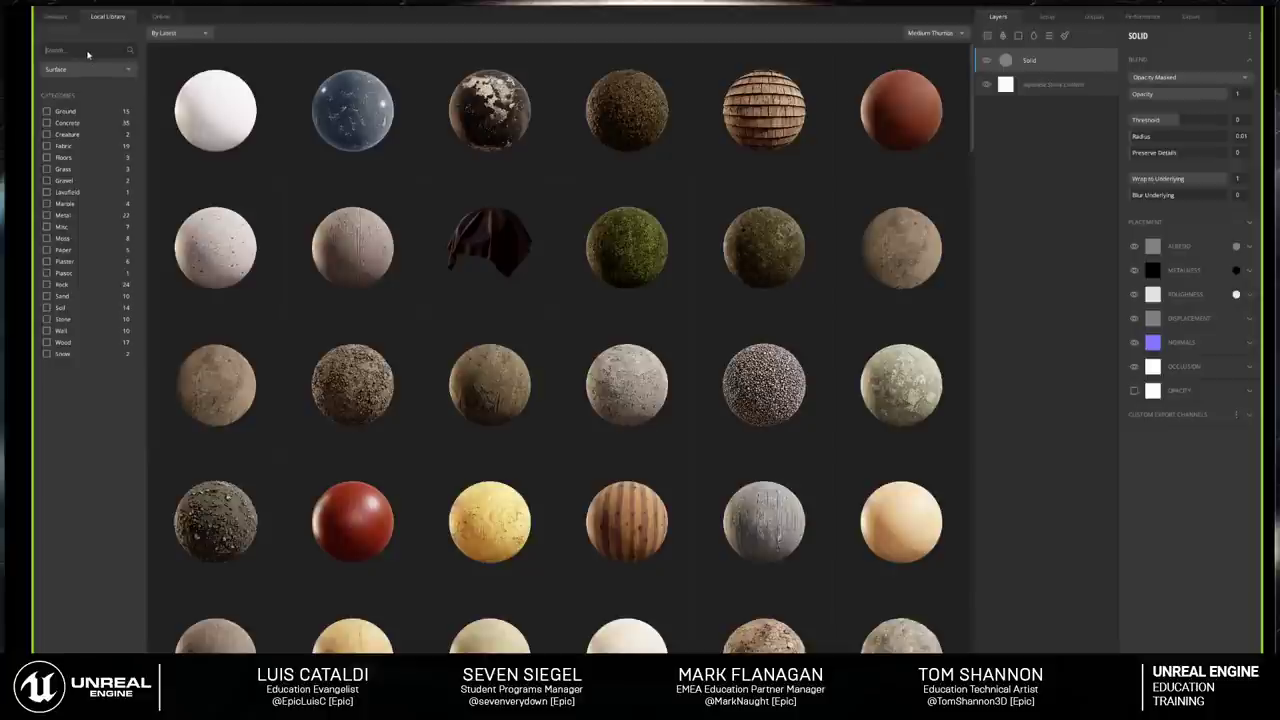
text(rock)
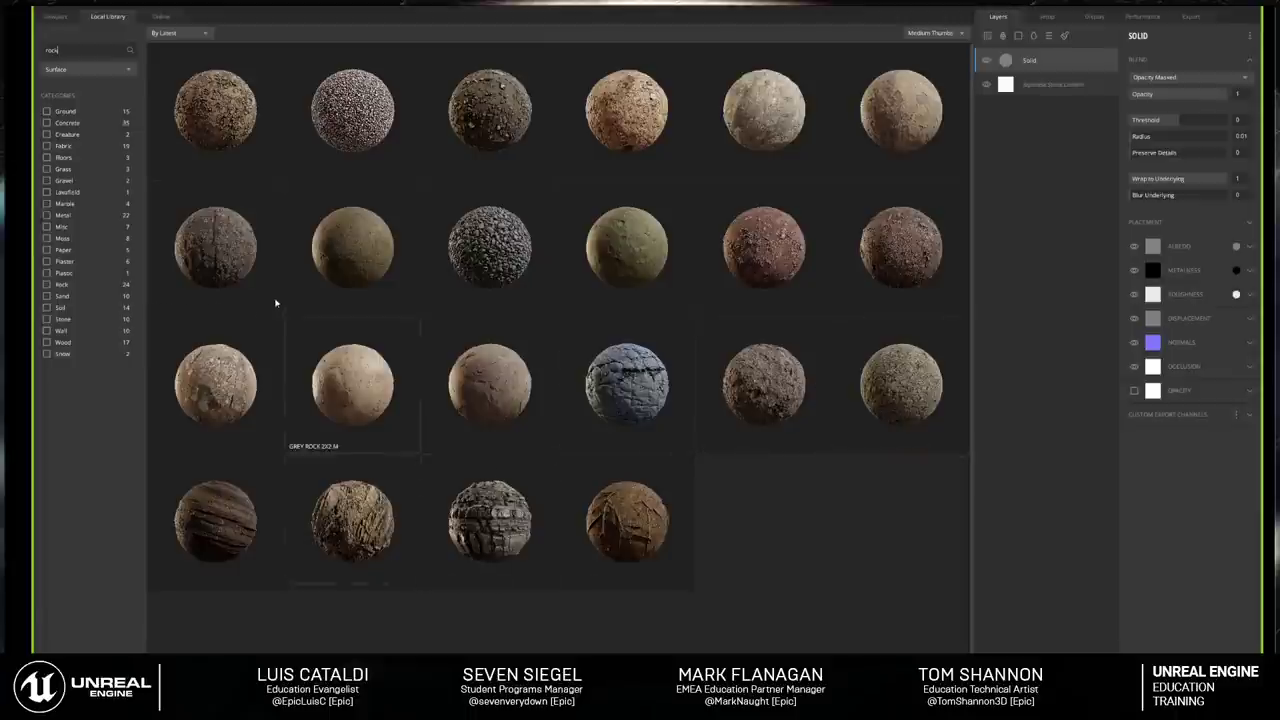
click(226, 265)
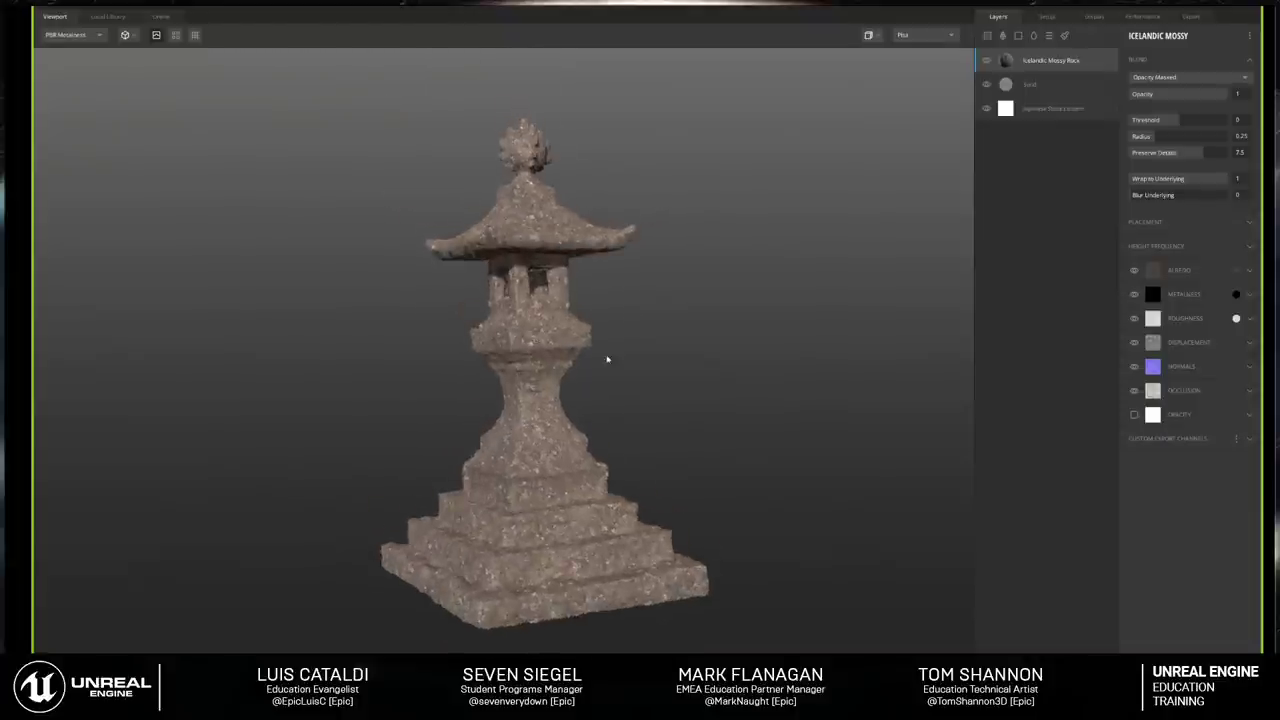
Step: Set the Box Projection placement scale of the Icelandic Mossy Rock layer to 0.275
scroll(606, 357, up, 5)
scroll(581, 358, up, 3)
scroll(600, 380, down, 3)
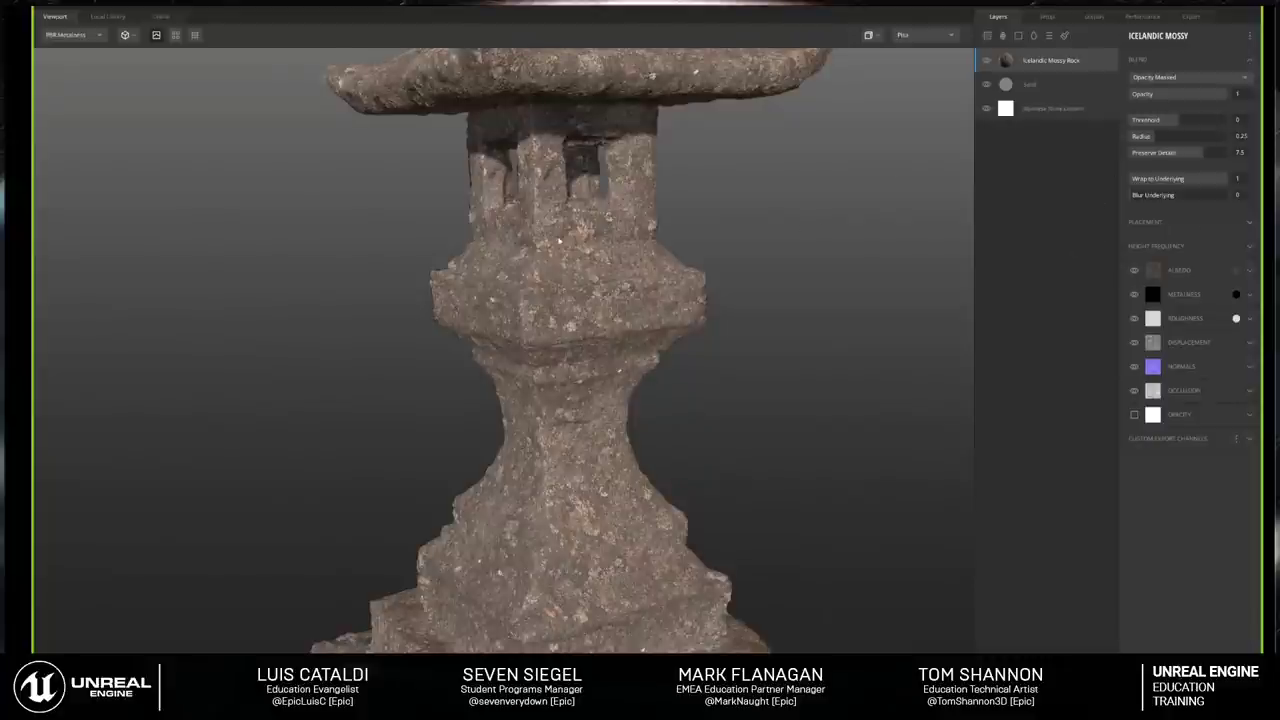
scroll(585, 298, up, 2)
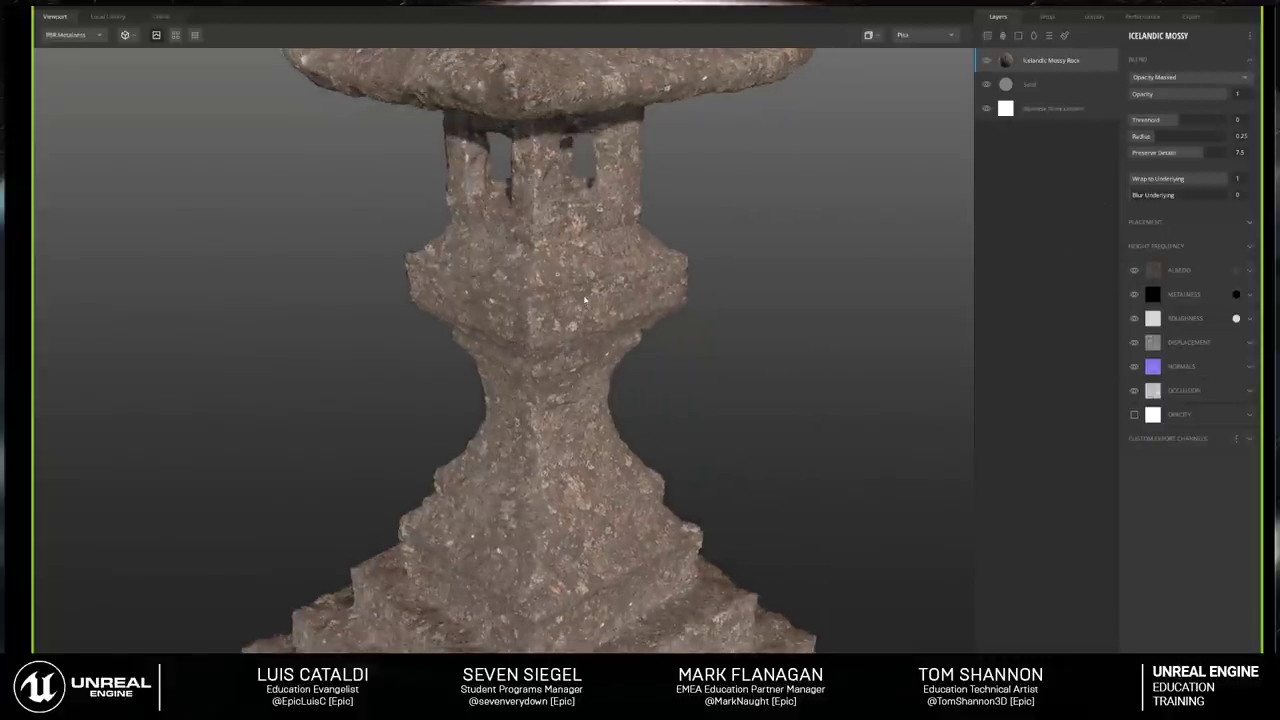
click(1247, 223)
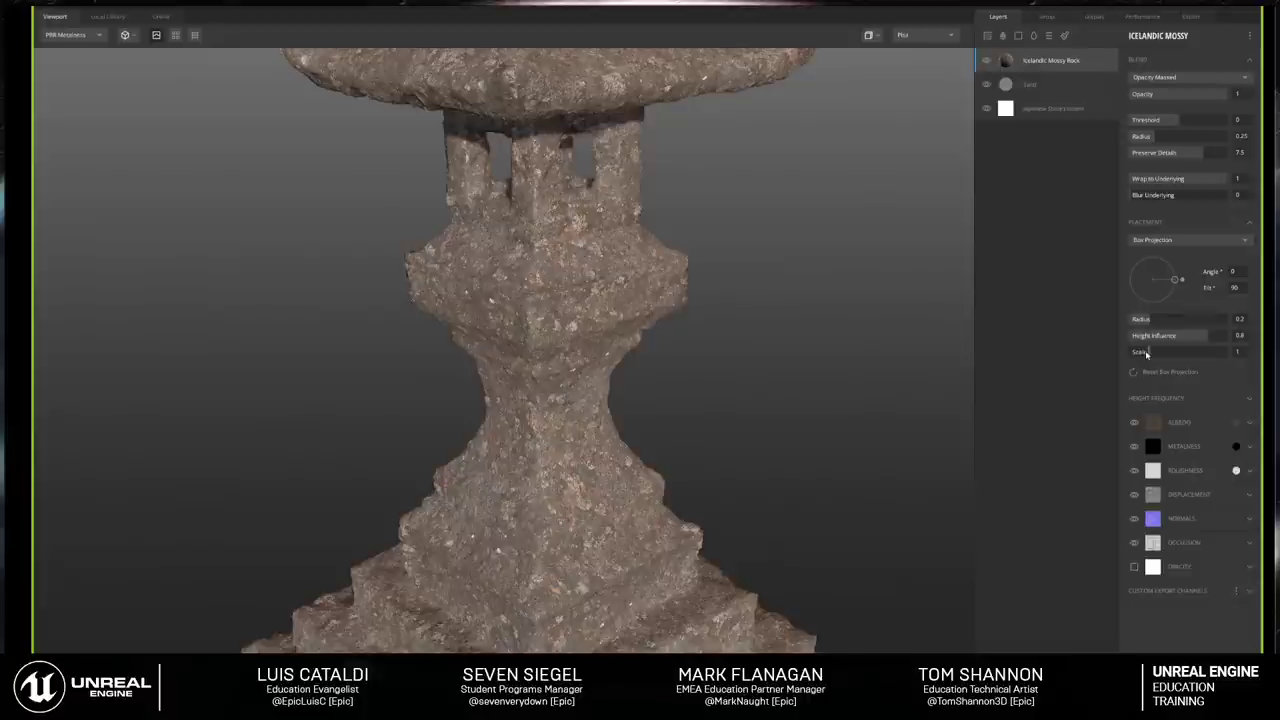
drag(1145, 350, 1137, 356)
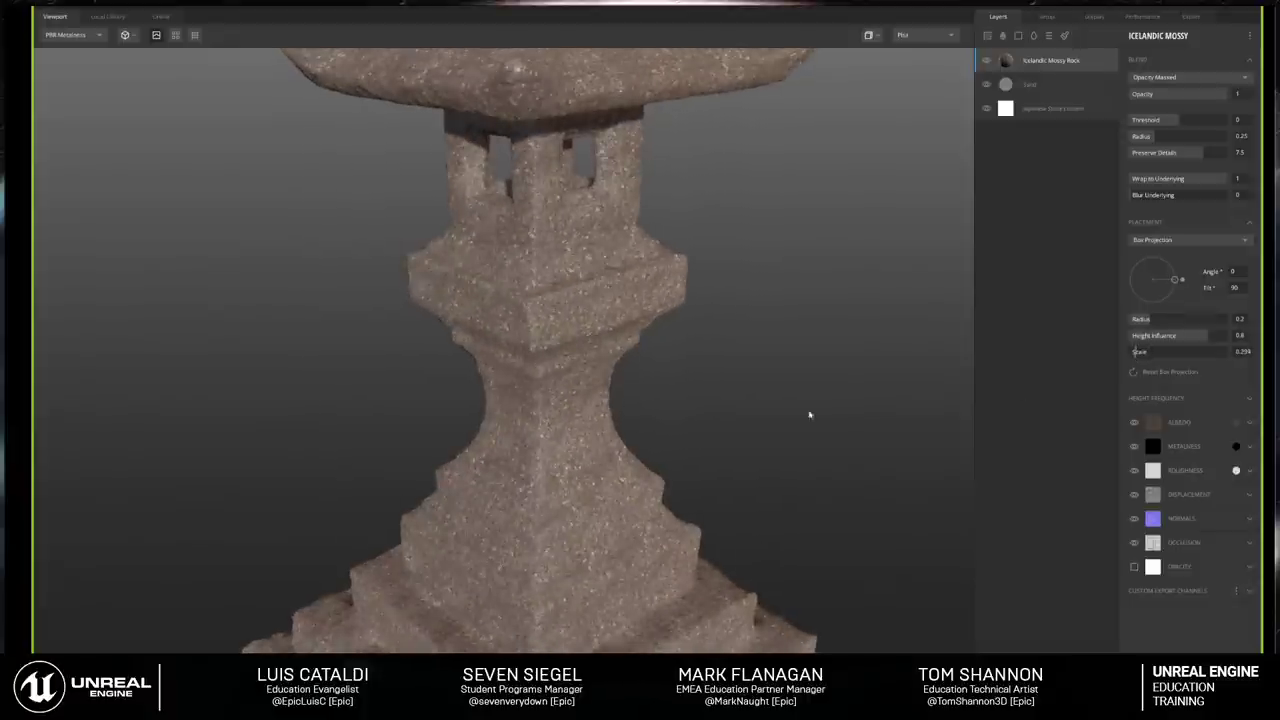
scroll(580, 340, up, 4)
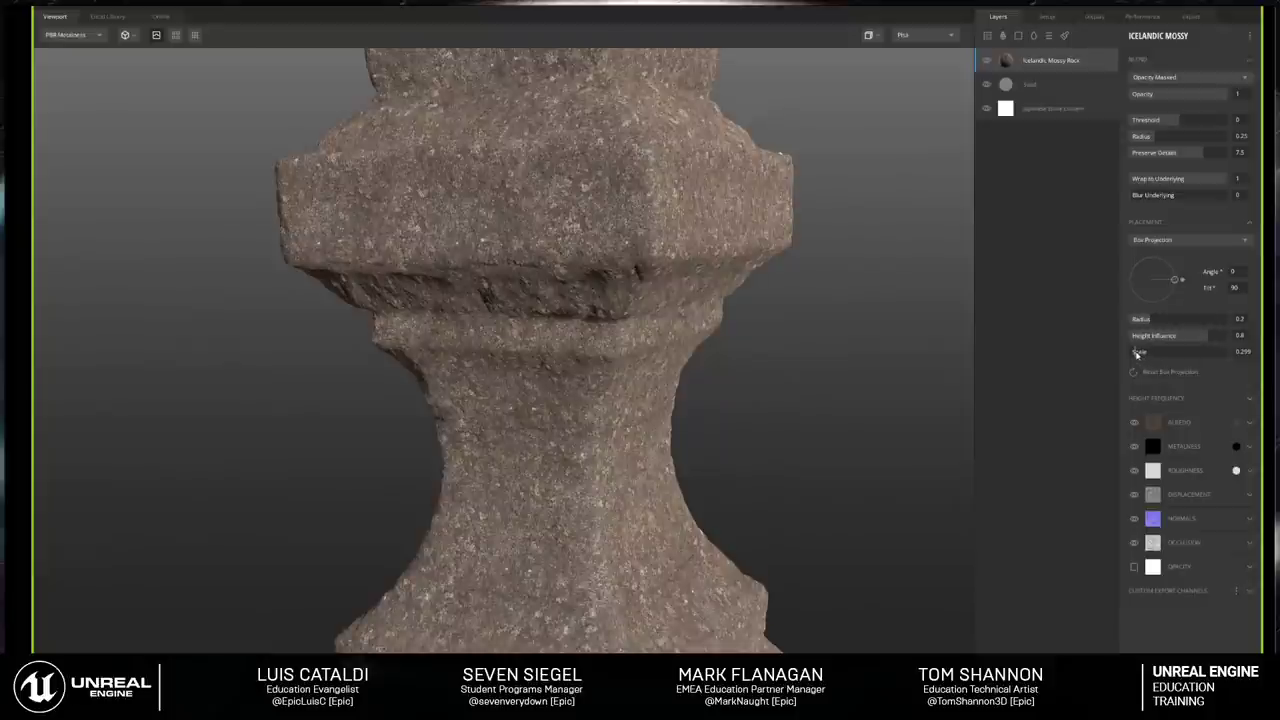
drag(1137, 354, 1138, 354)
scroll(651, 449, down, 6)
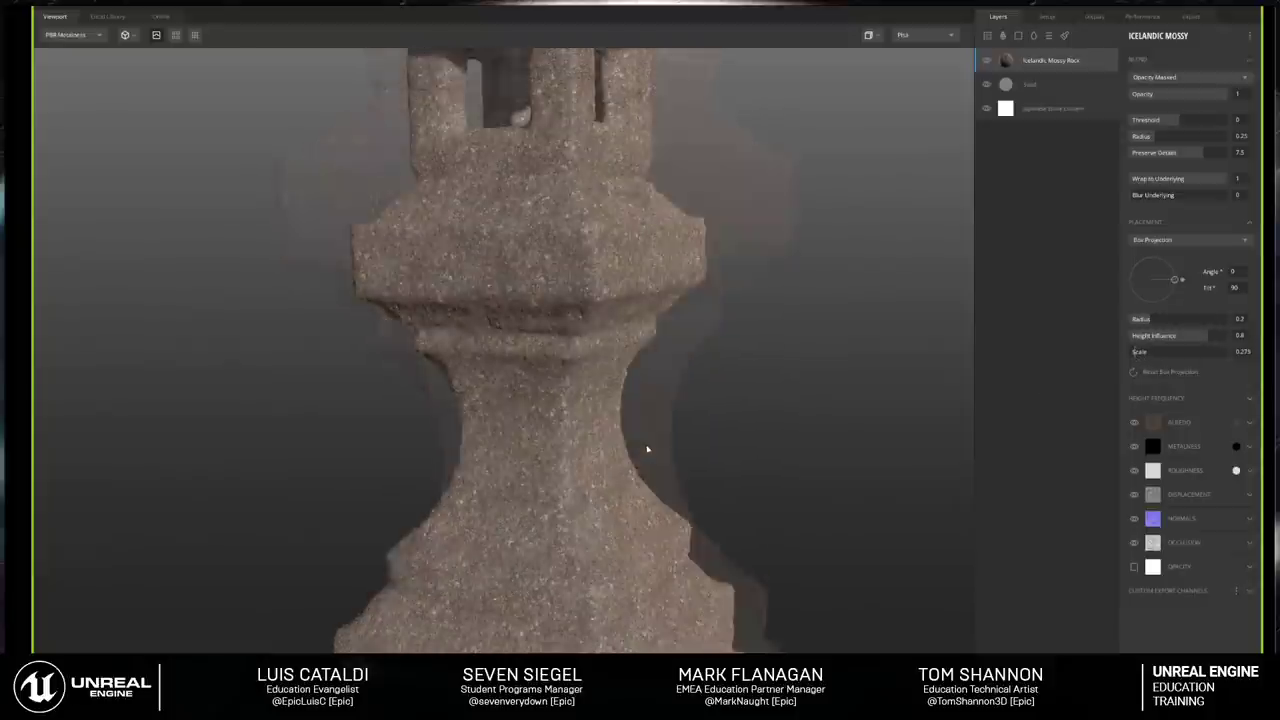
drag(683, 464, 716, 436)
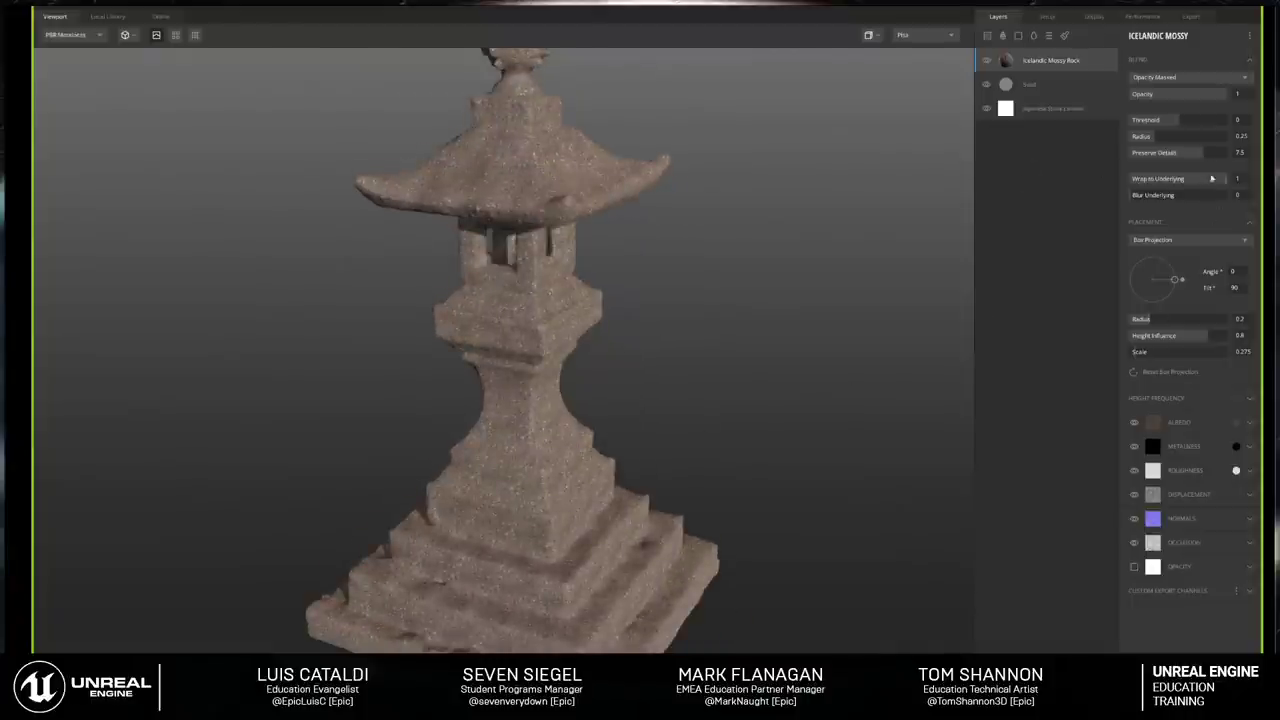
Step: Tint the Icelandic Mossy Rock layer's albedo burnt orange, about RGB 124, 61, 9, and apply the color
click(1237, 423)
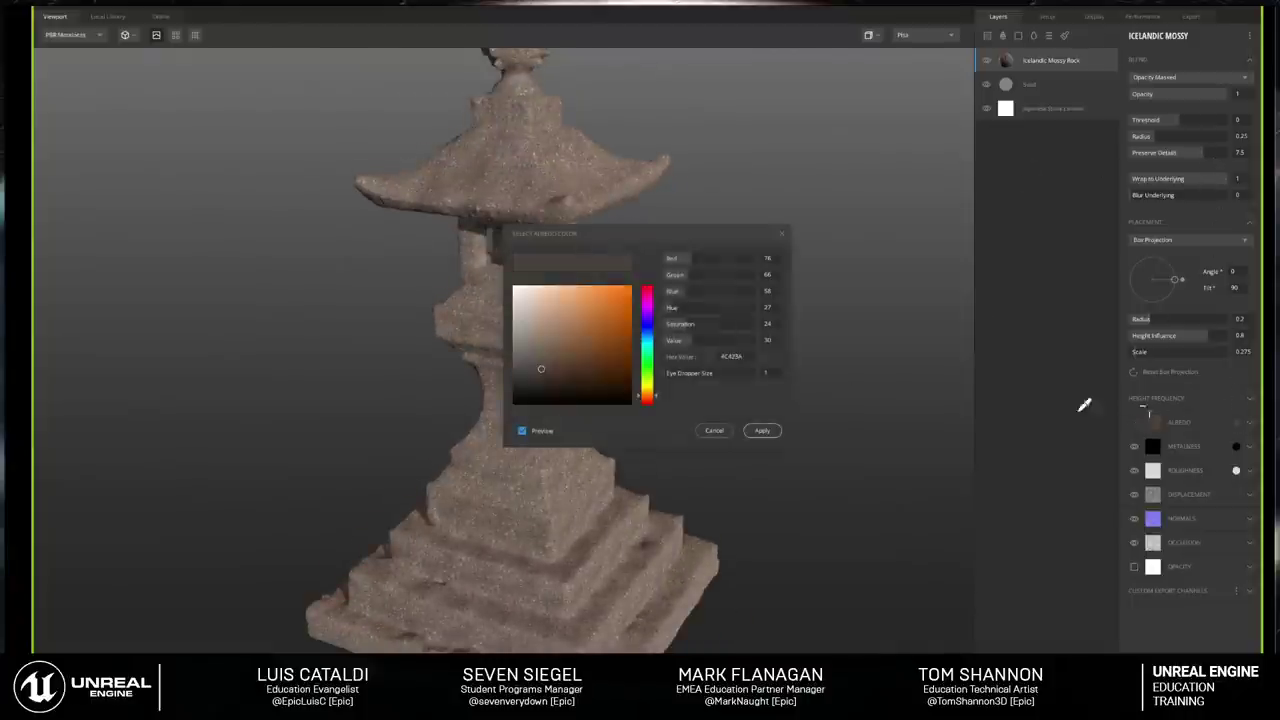
click(586, 362)
click(591, 377)
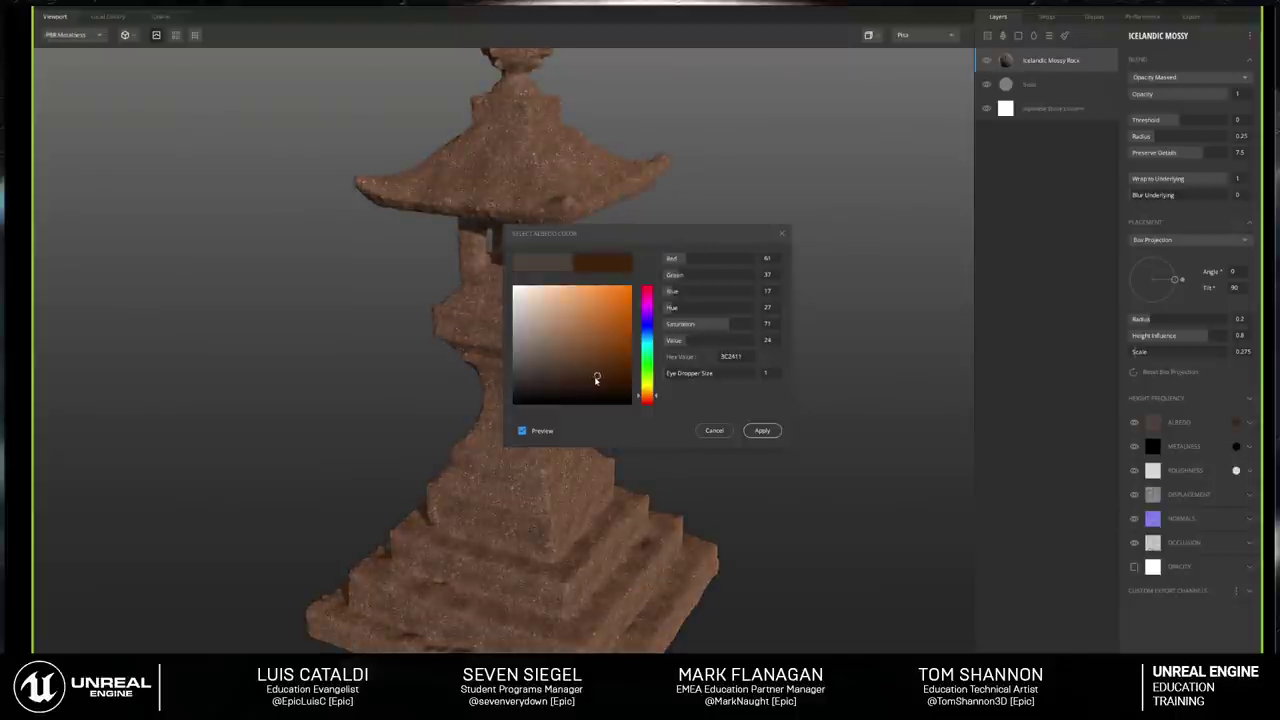
drag(618, 351, 624, 348)
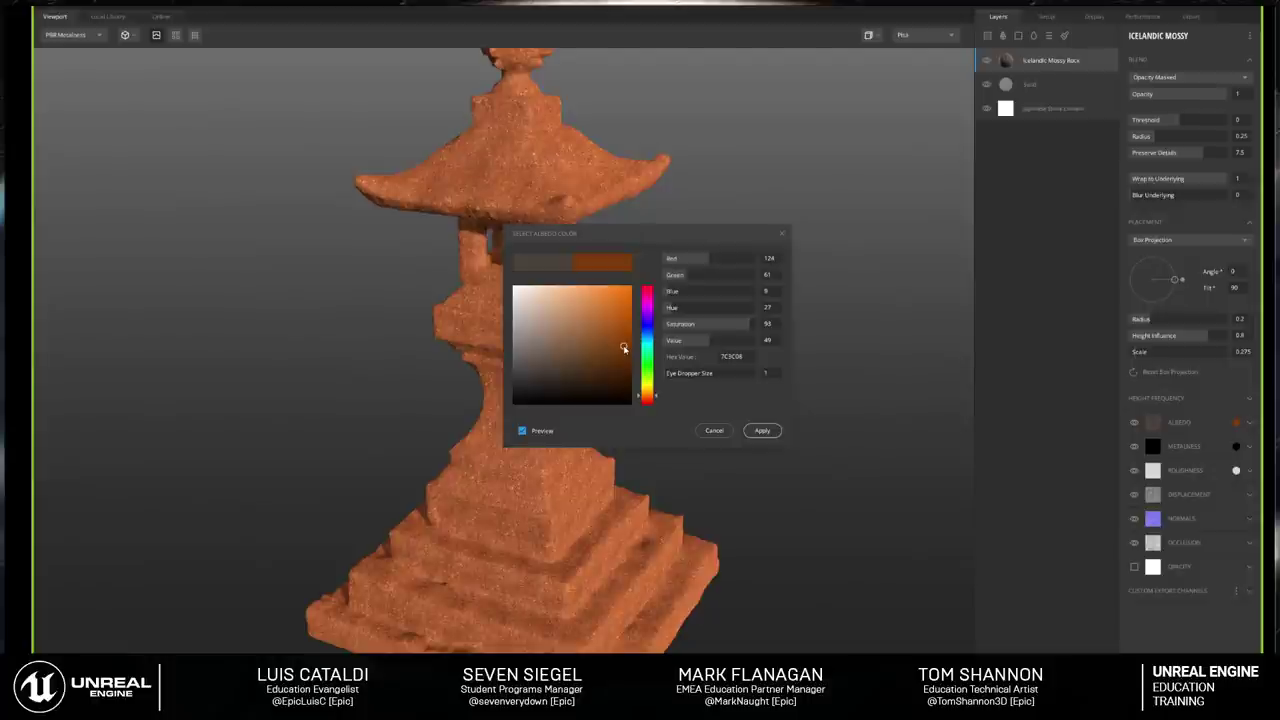
click(763, 430)
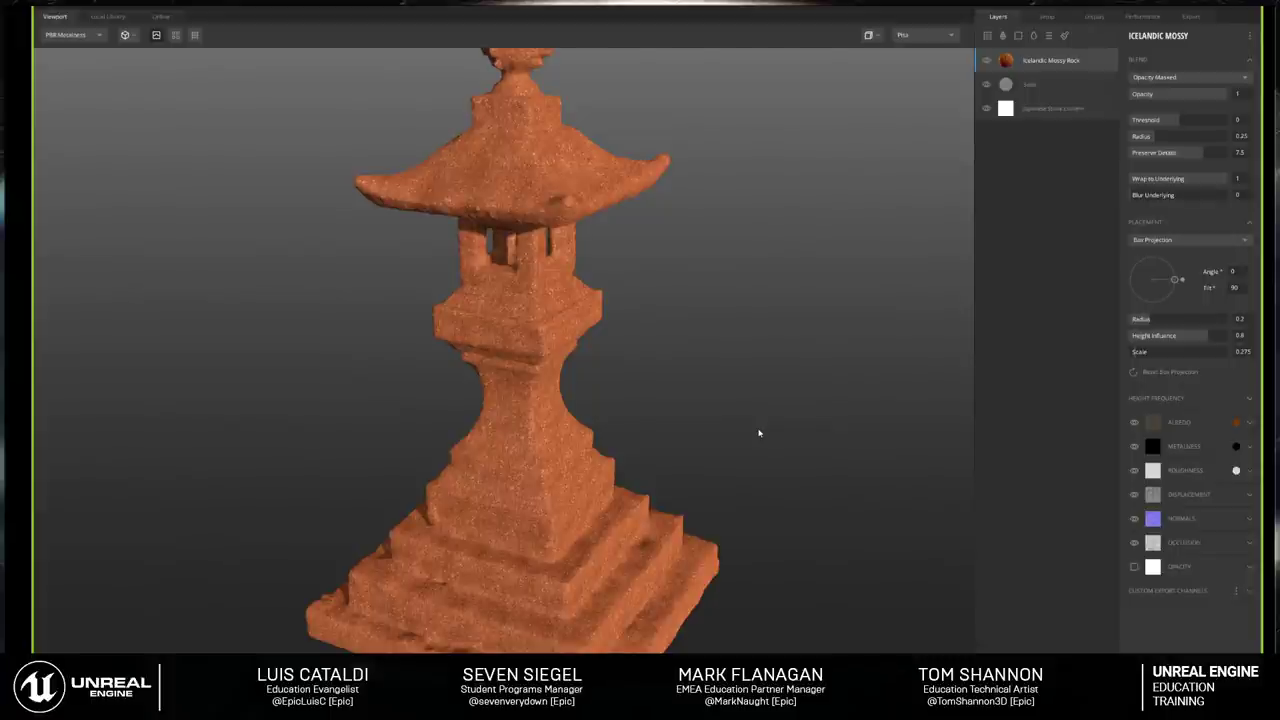
Step: Add a mask stack to the Icelandic Mossy Rock layer and give it a Position Gradient component
scroll(728, 420, down, 3)
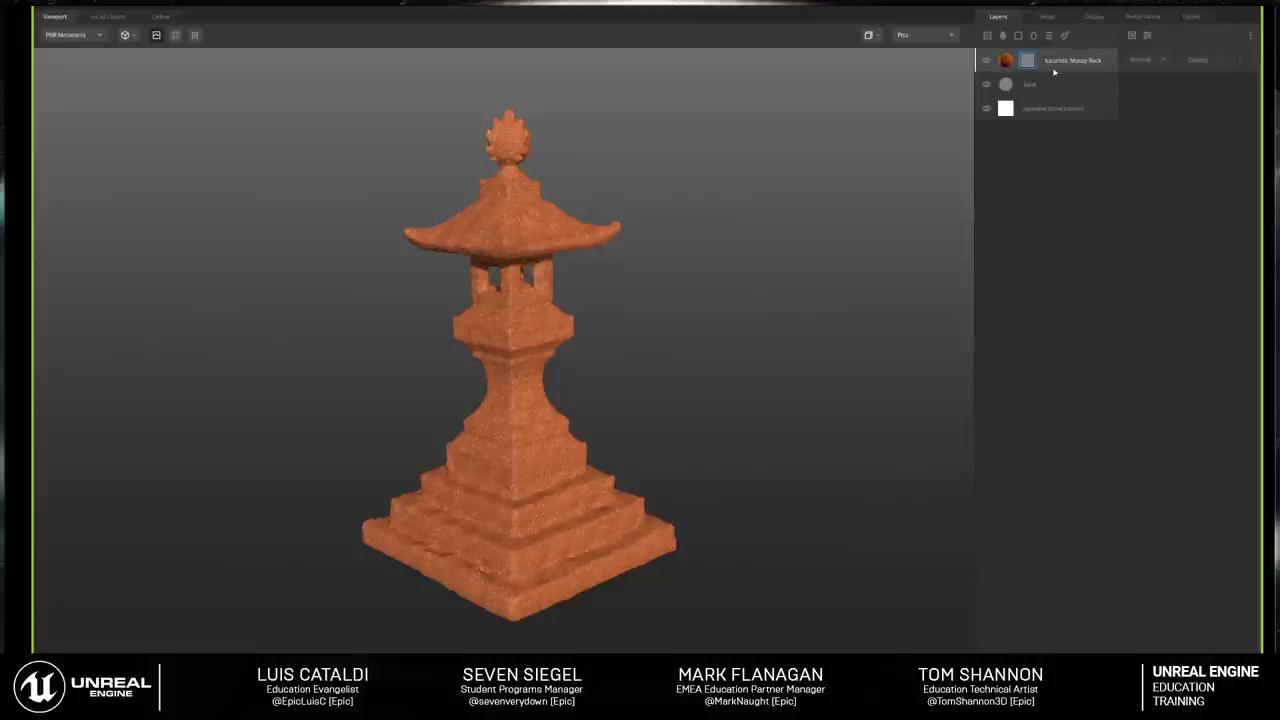
click(1133, 36)
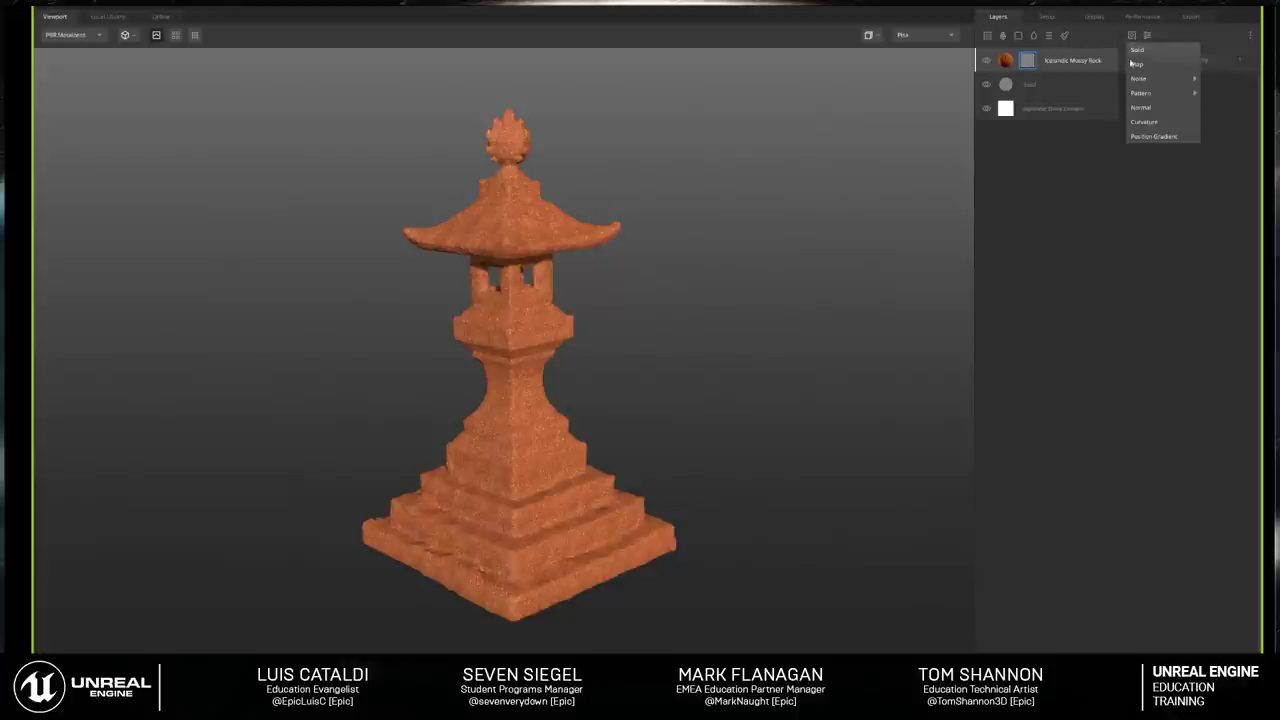
click(1150, 136)
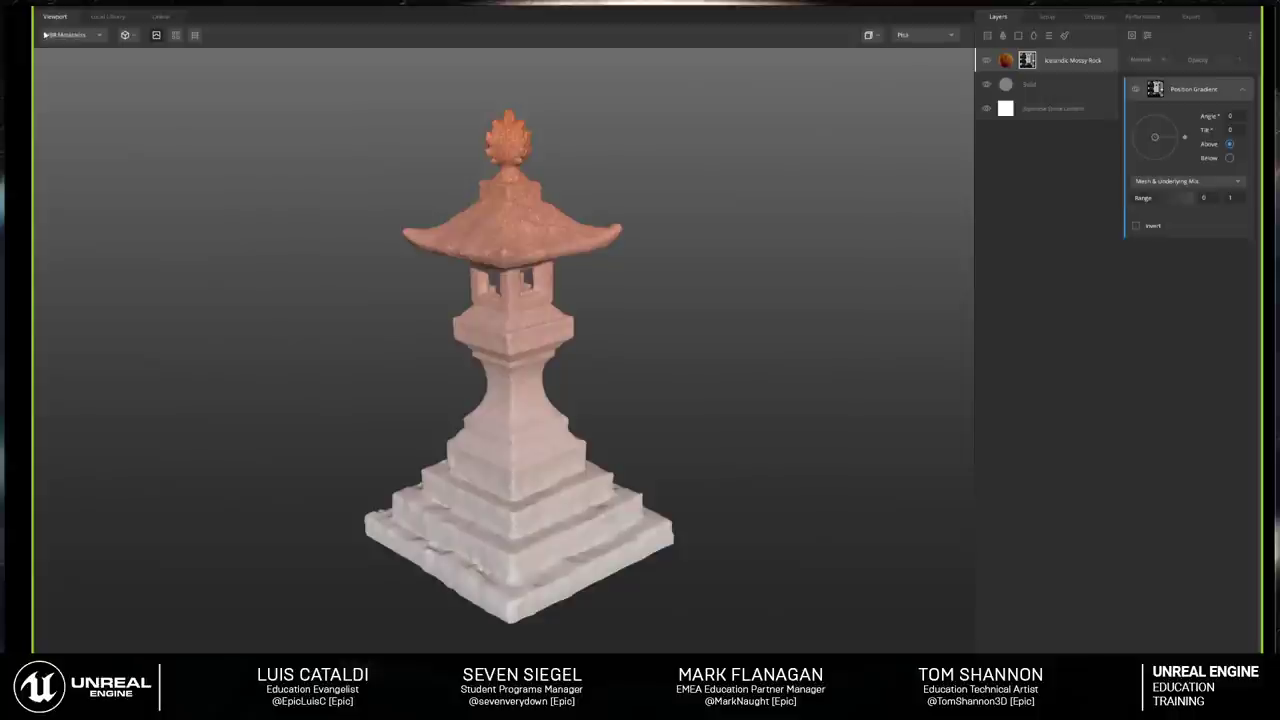
Step: Preview the lantern's Normal channel in the viewport and inspect it up close and as a whole
drag(200, 181, 240, 267)
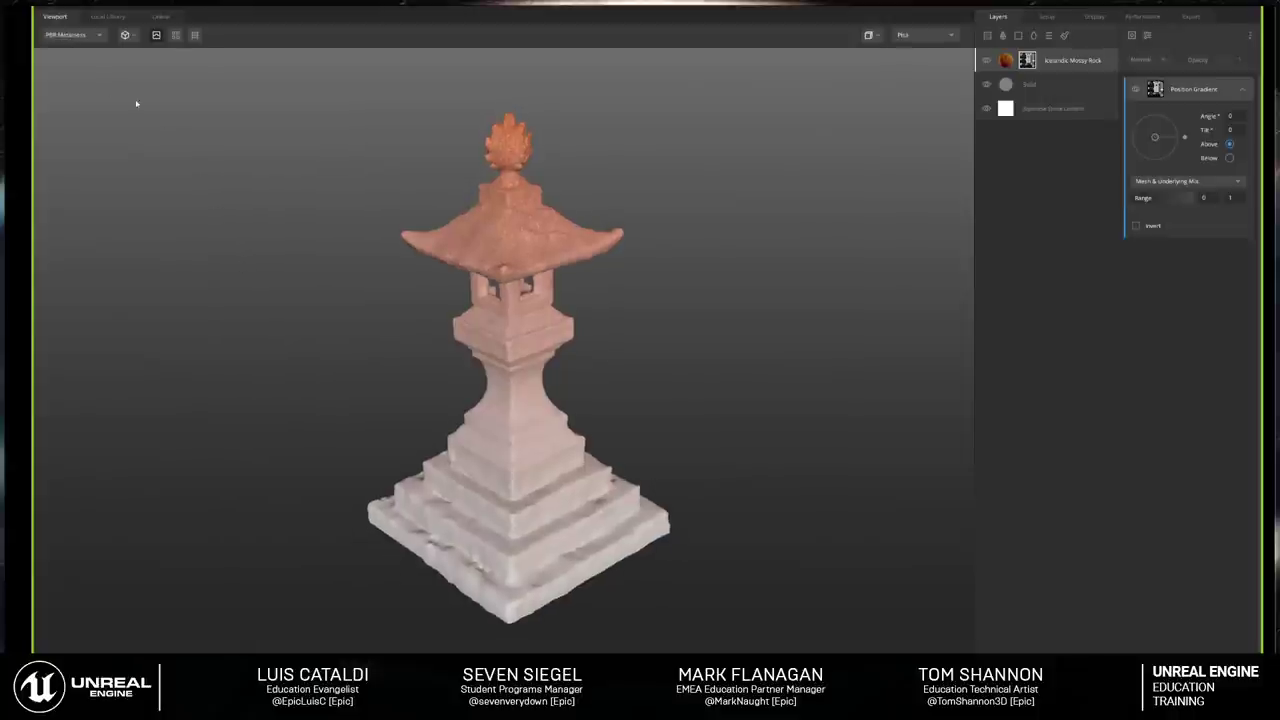
click(98, 35)
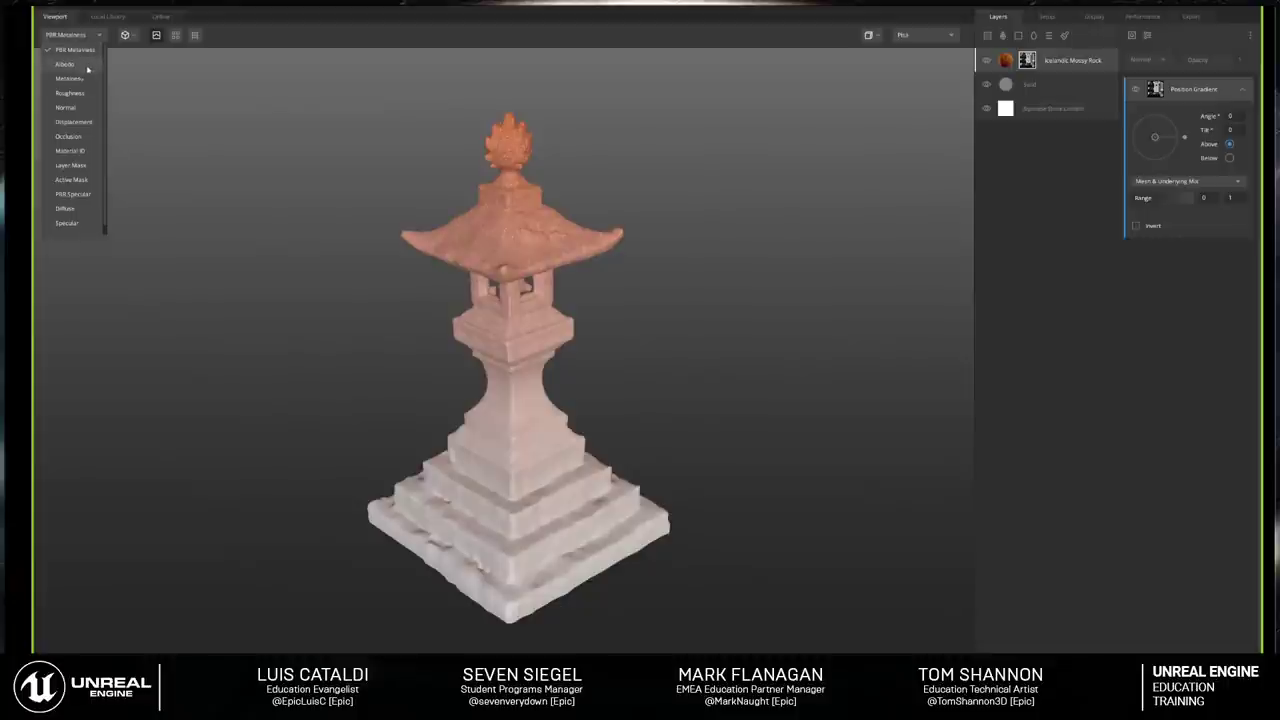
click(80, 114)
scroll(328, 295, up, 3)
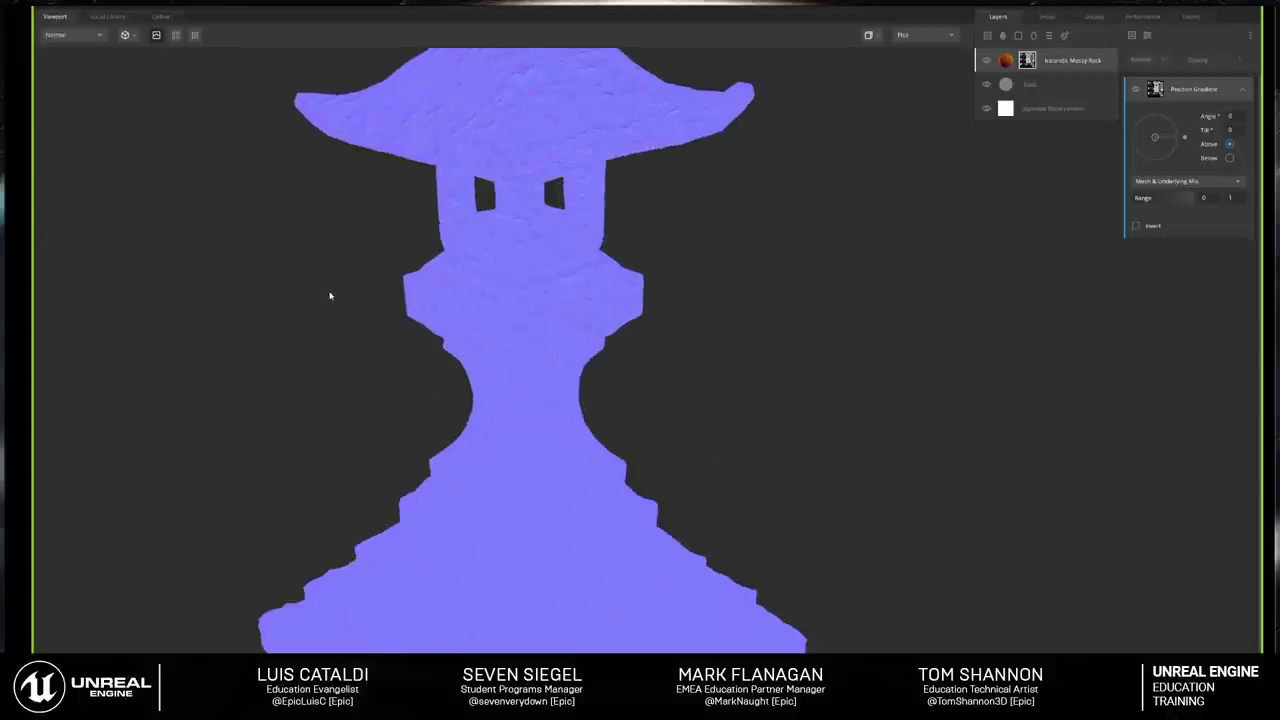
scroll(329, 295, down, 2)
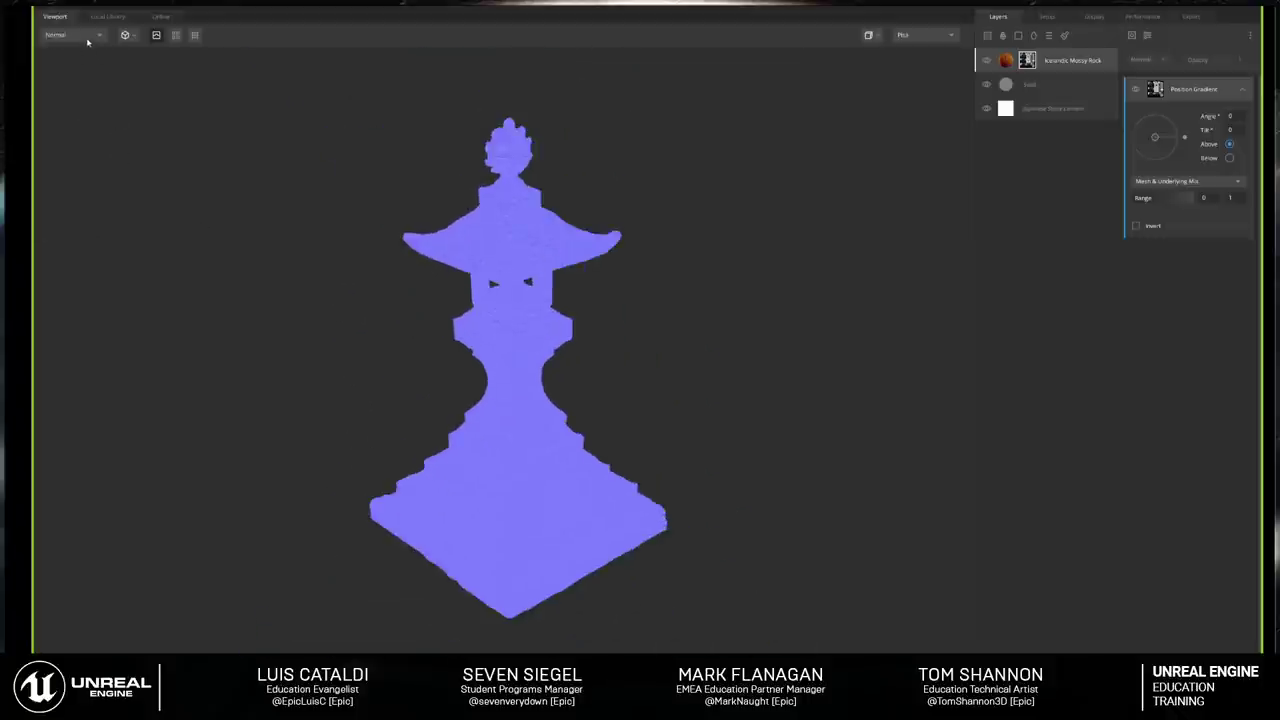
Step: Preview the Layer Mask channel on the lantern to examine the position gradient from base to finial
click(87, 40)
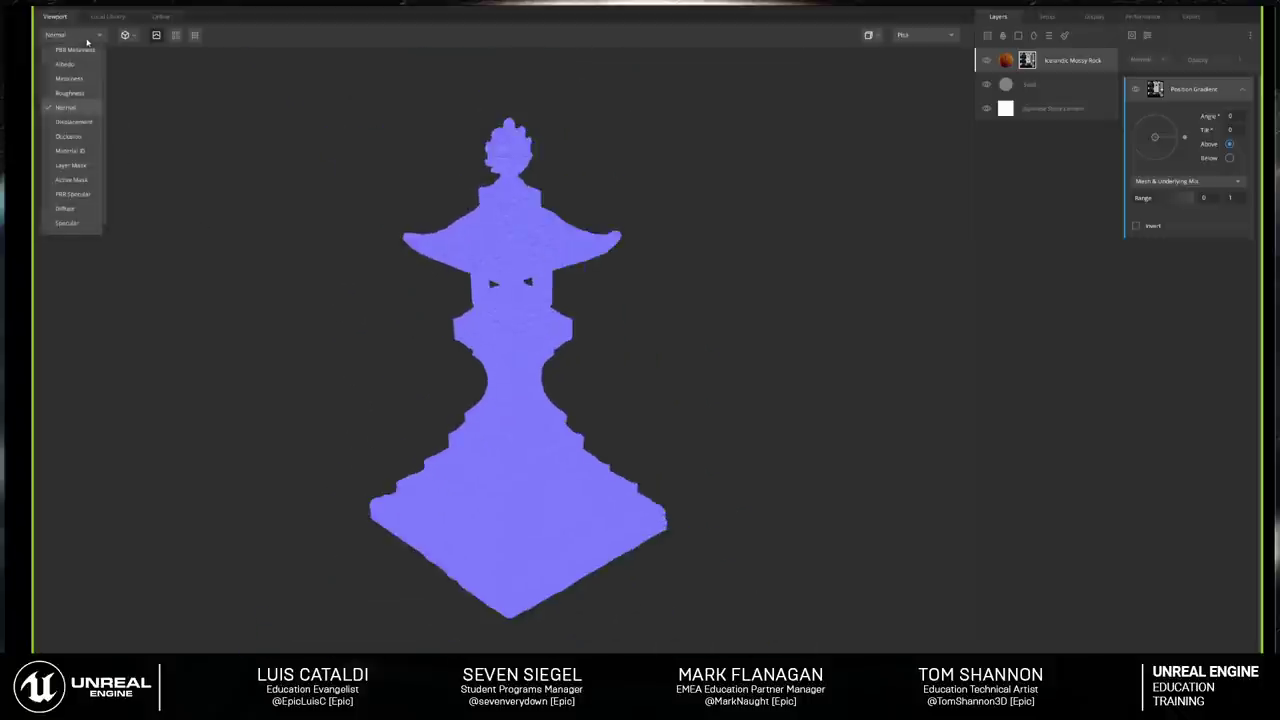
click(84, 180)
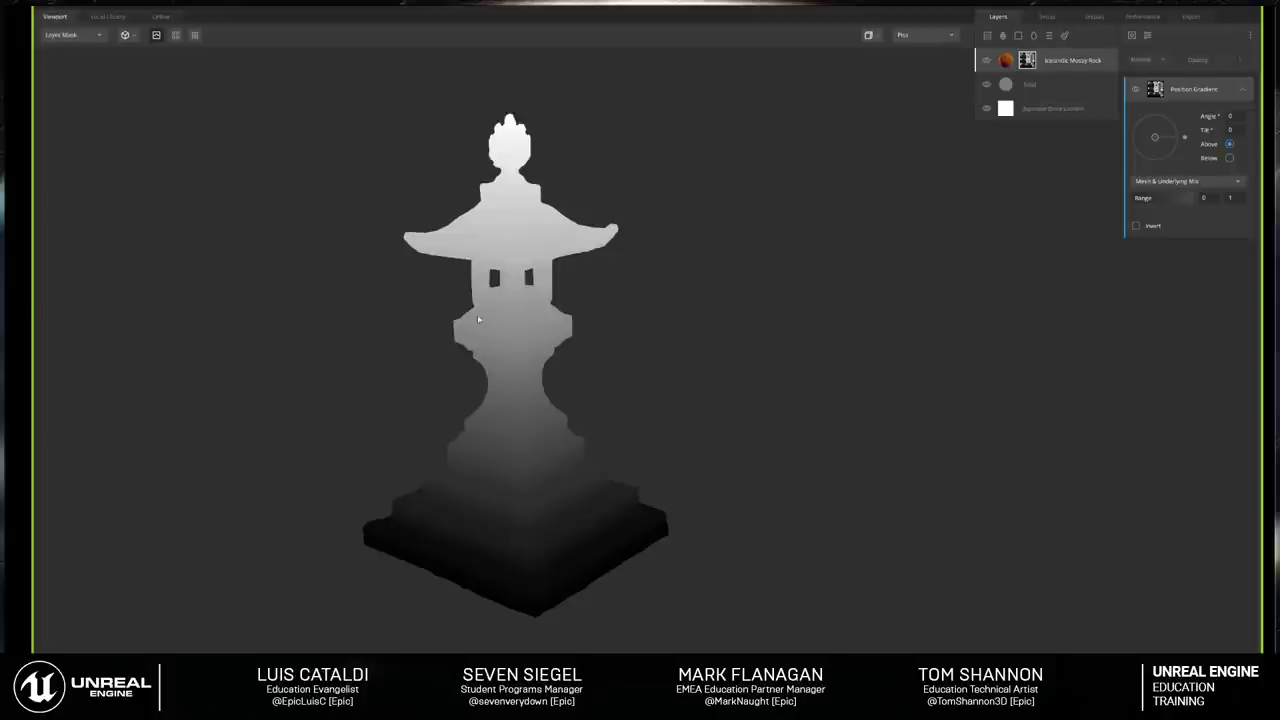
drag(631, 319, 631, 336)
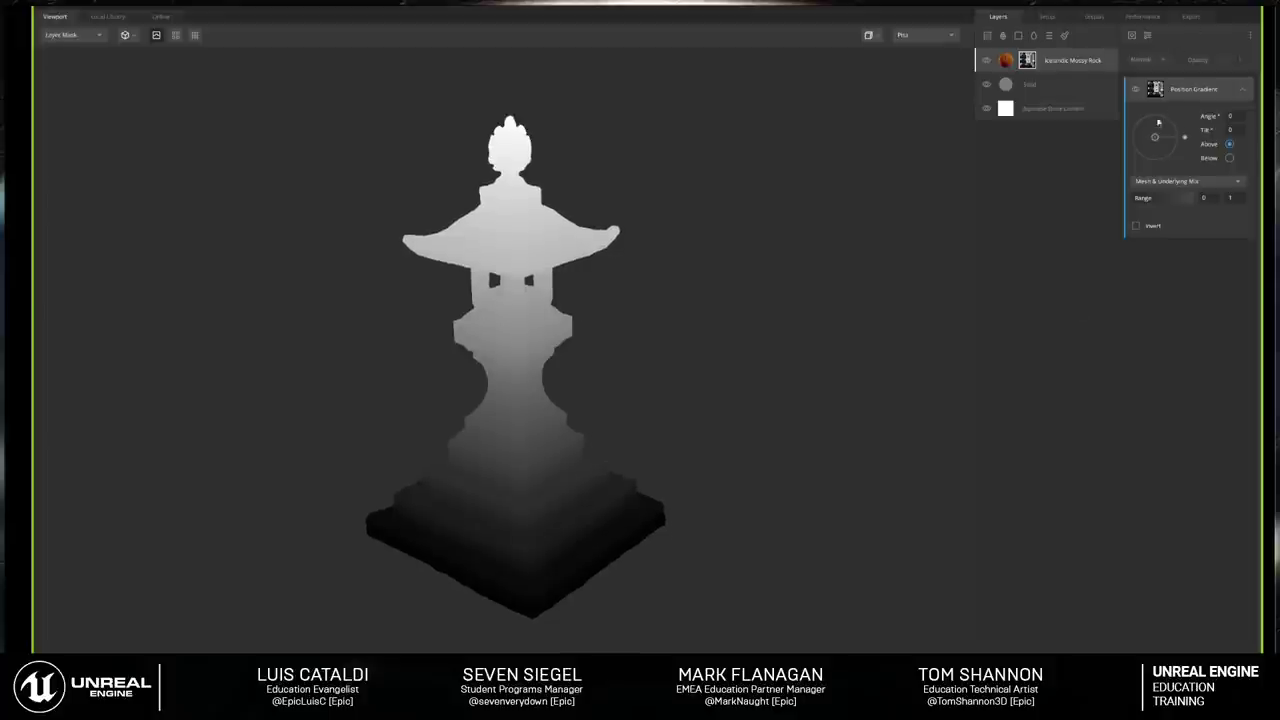
drag(760, 280, 735, 287)
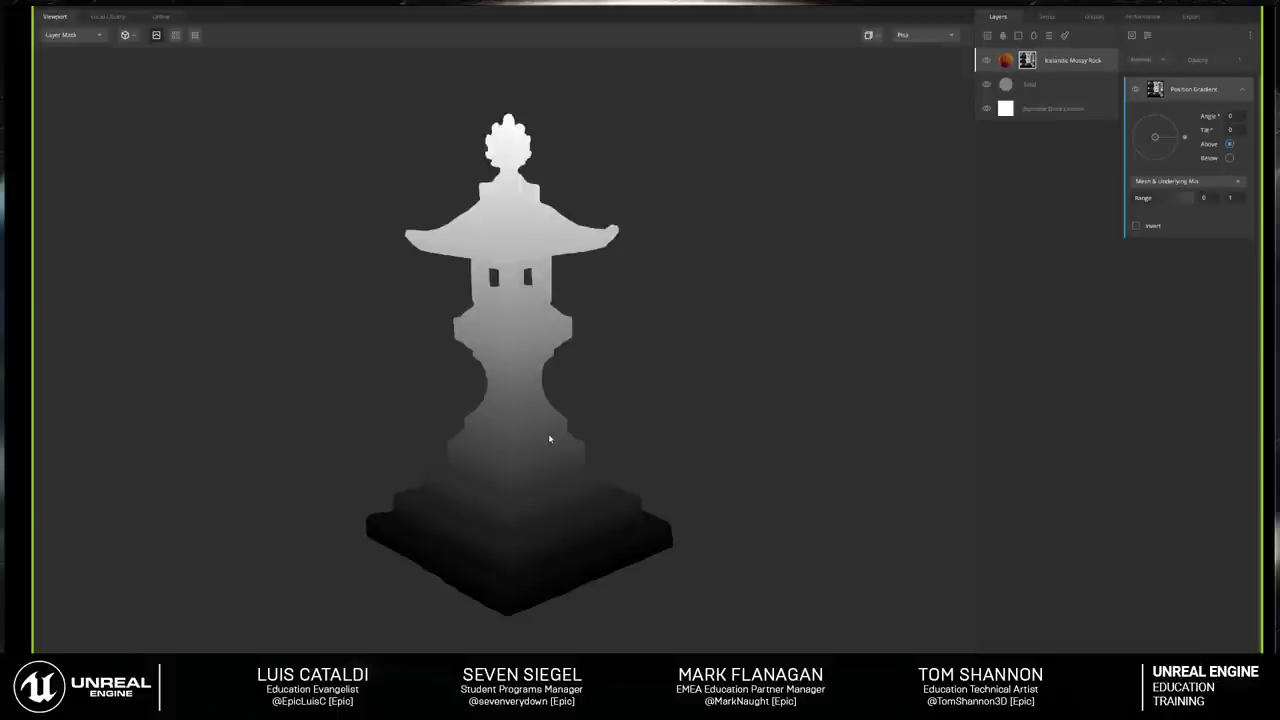
scroll(737, 509, up, 3)
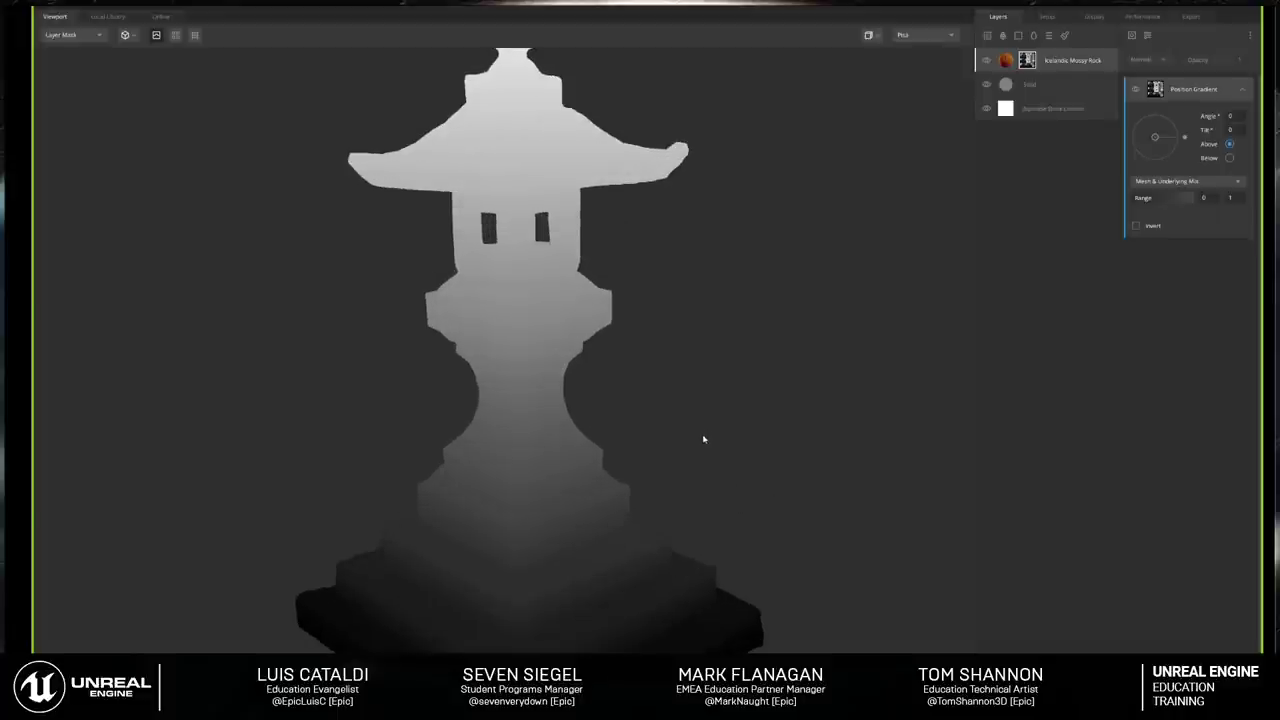
scroll(671, 380, down, 4)
Step: Return the viewport to PBR Metalness and examine how the tinted rock blends along the lantern's height
key(m)
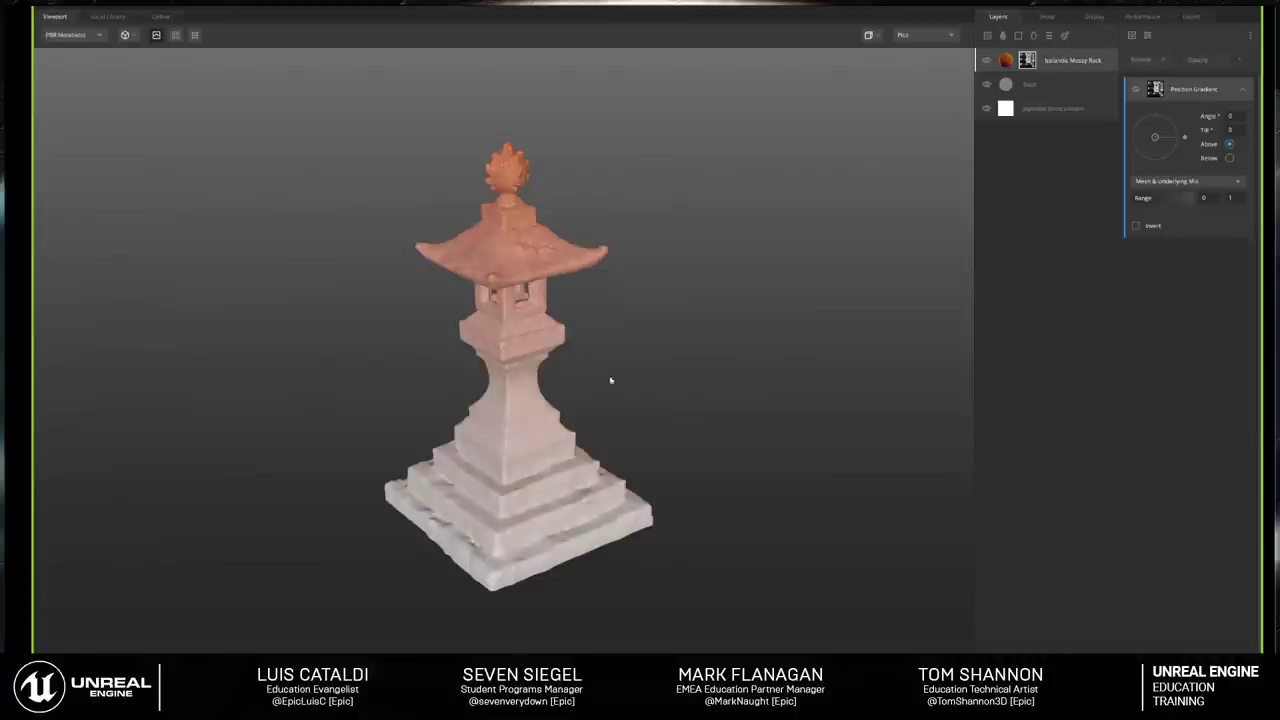
scroll(600, 390, up, 5)
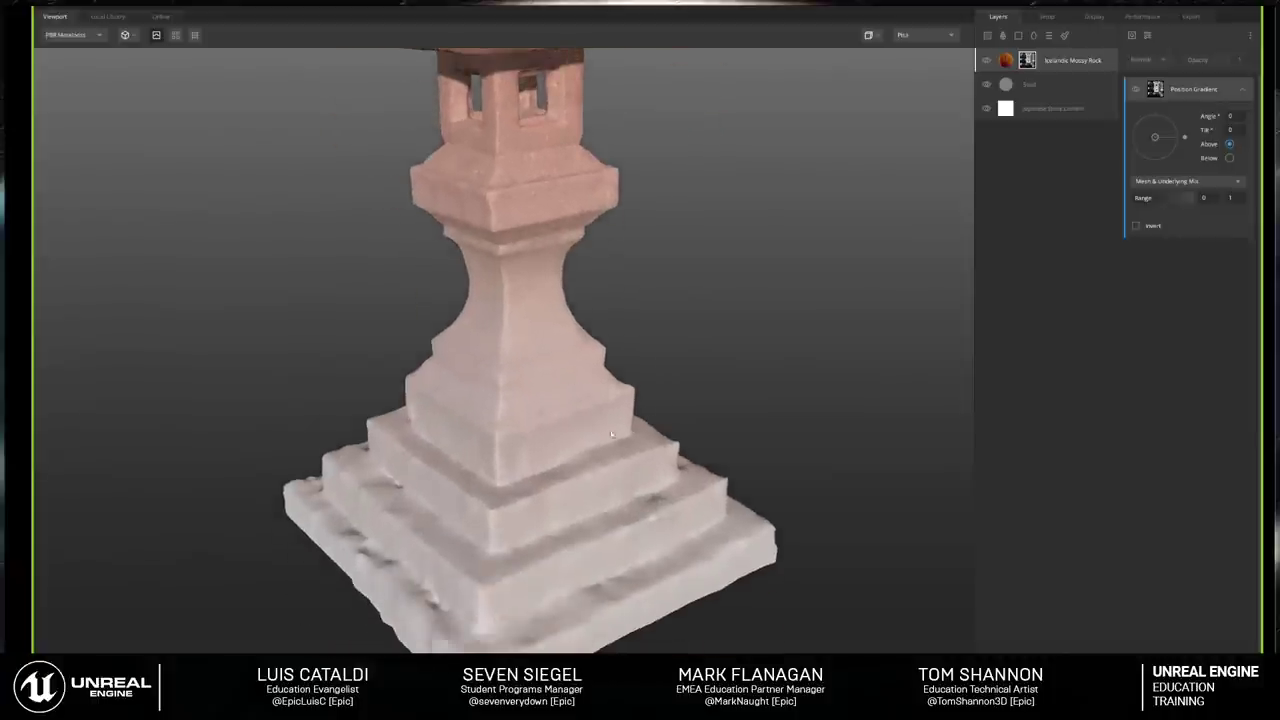
scroll(700, 330, down, 3)
scroll(654, 377, up, 6)
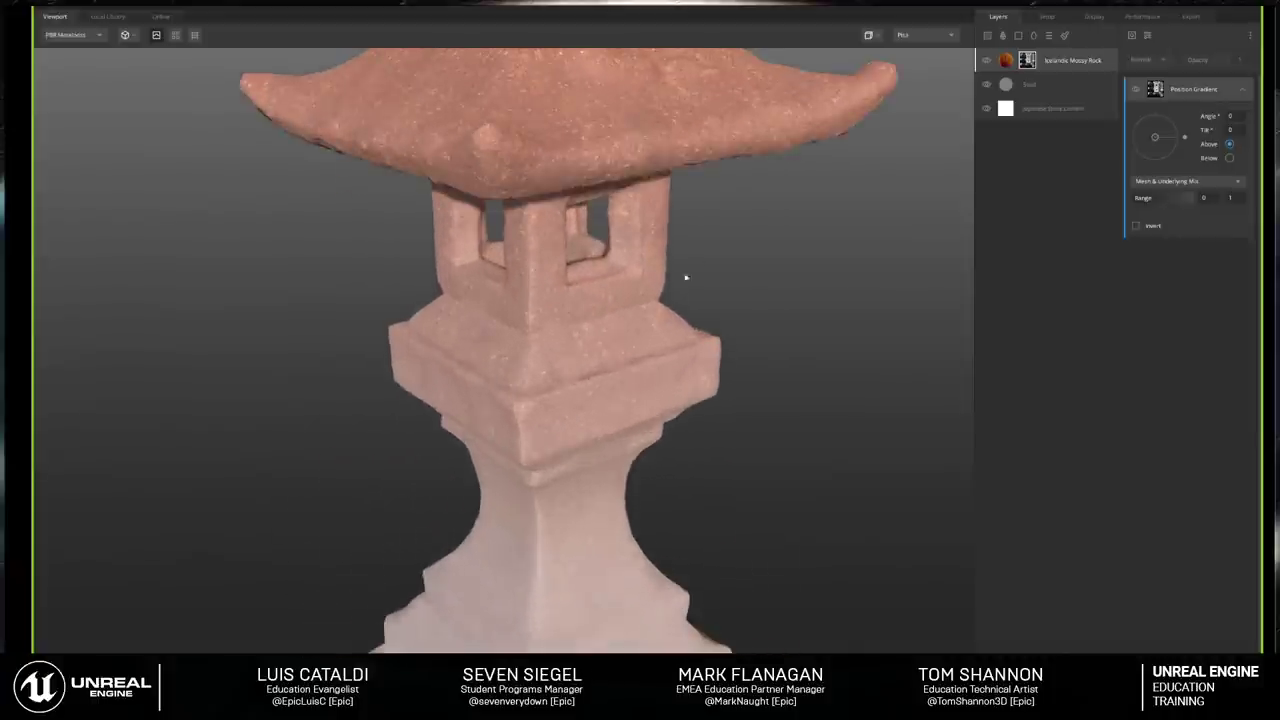
drag(676, 385, 720, 323)
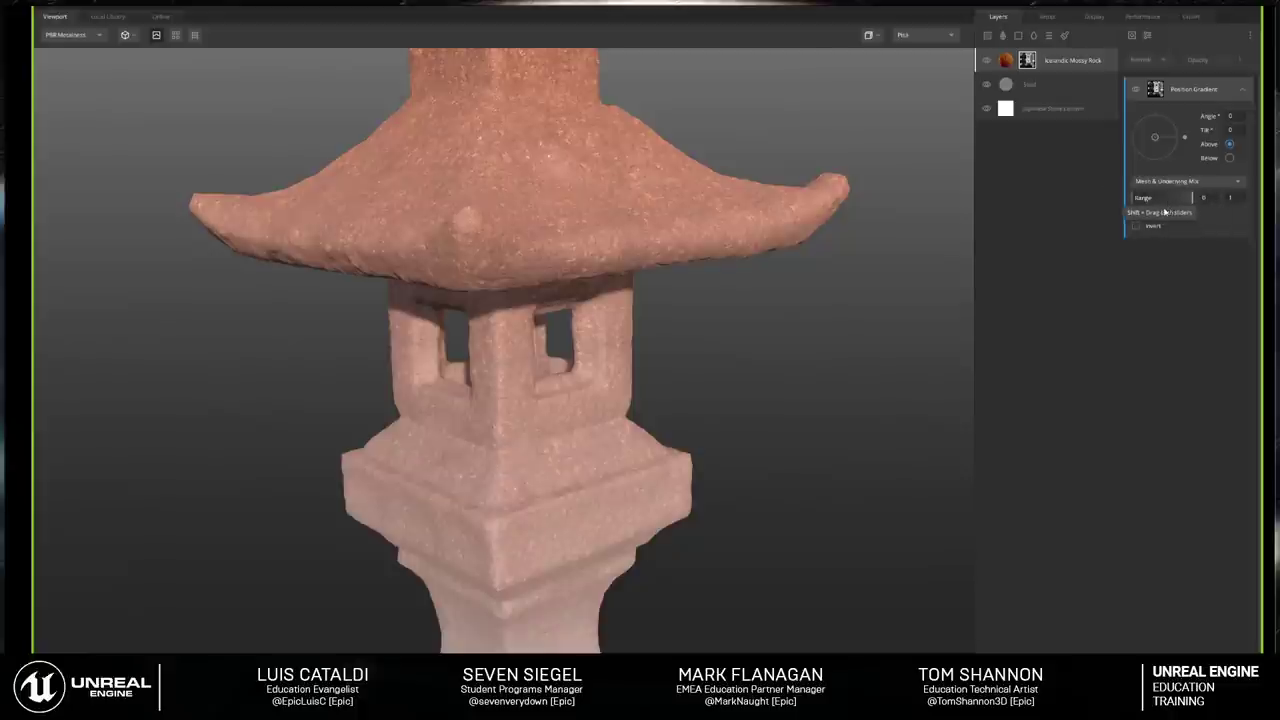
Step: Narrow the Position Gradient's range to 0.183–0.706
drag(1134, 201, 1145, 200)
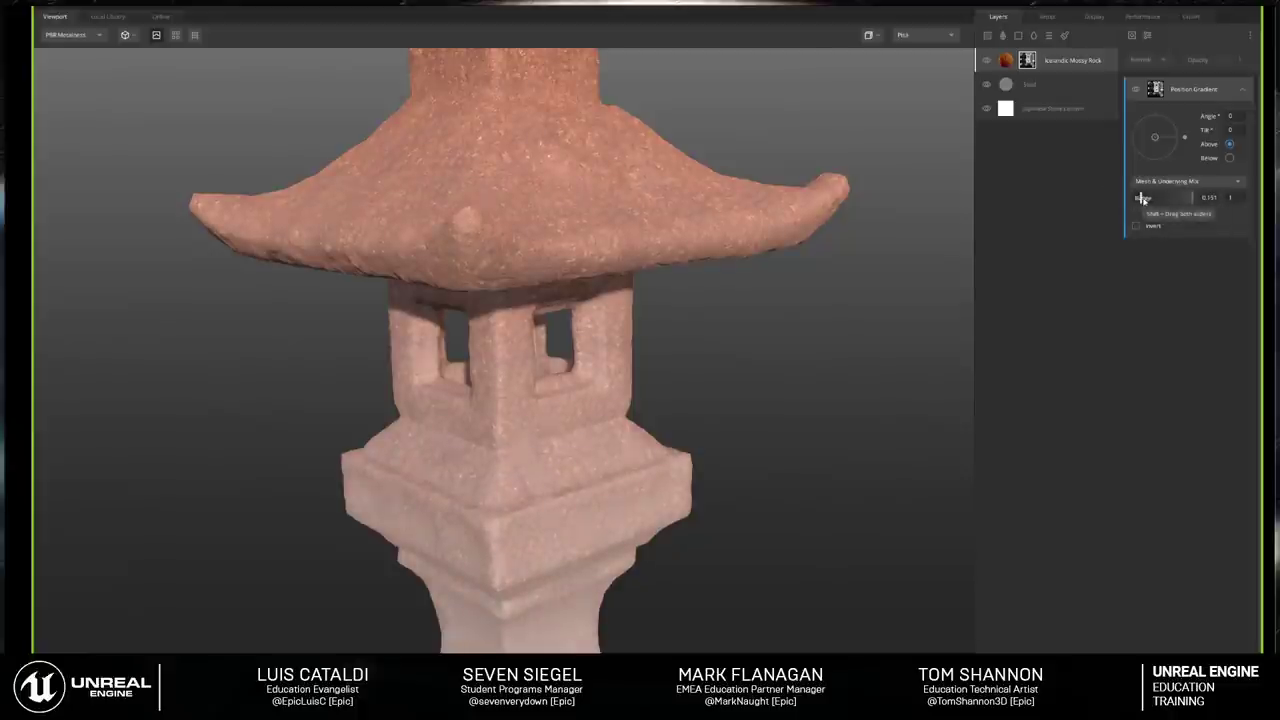
scroll(784, 373, down, 2)
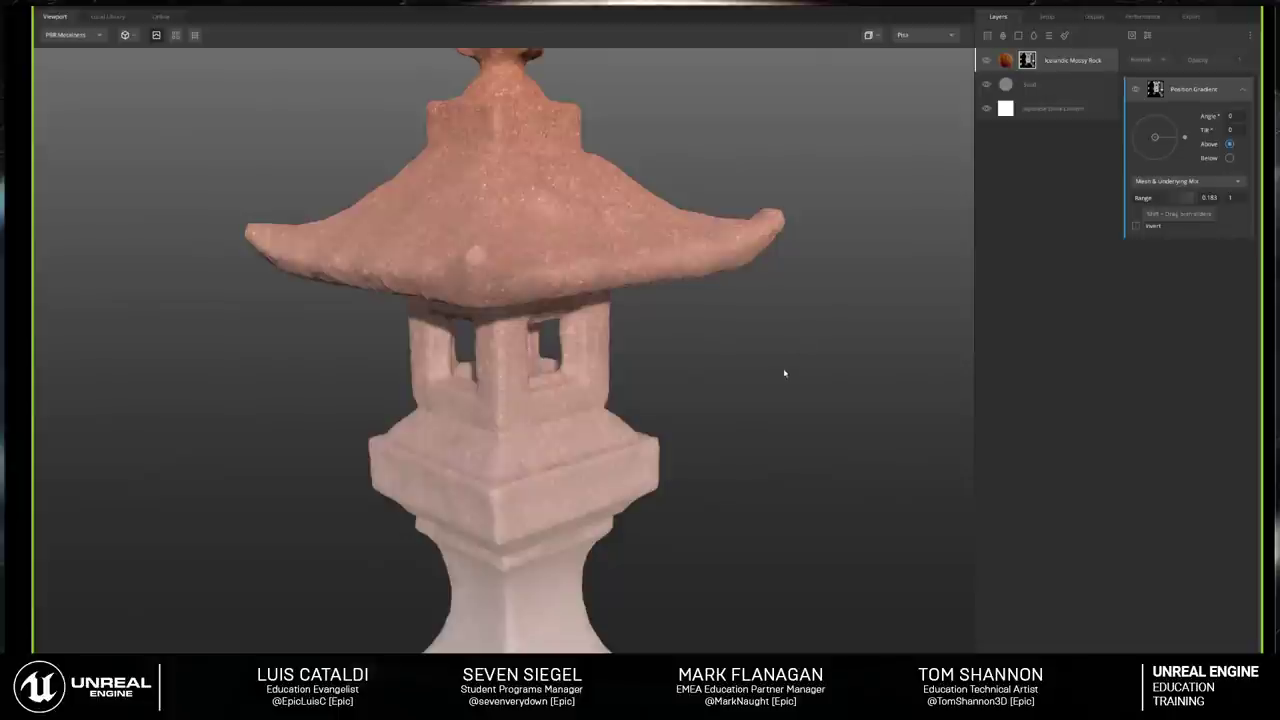
scroll(784, 373, up, 2)
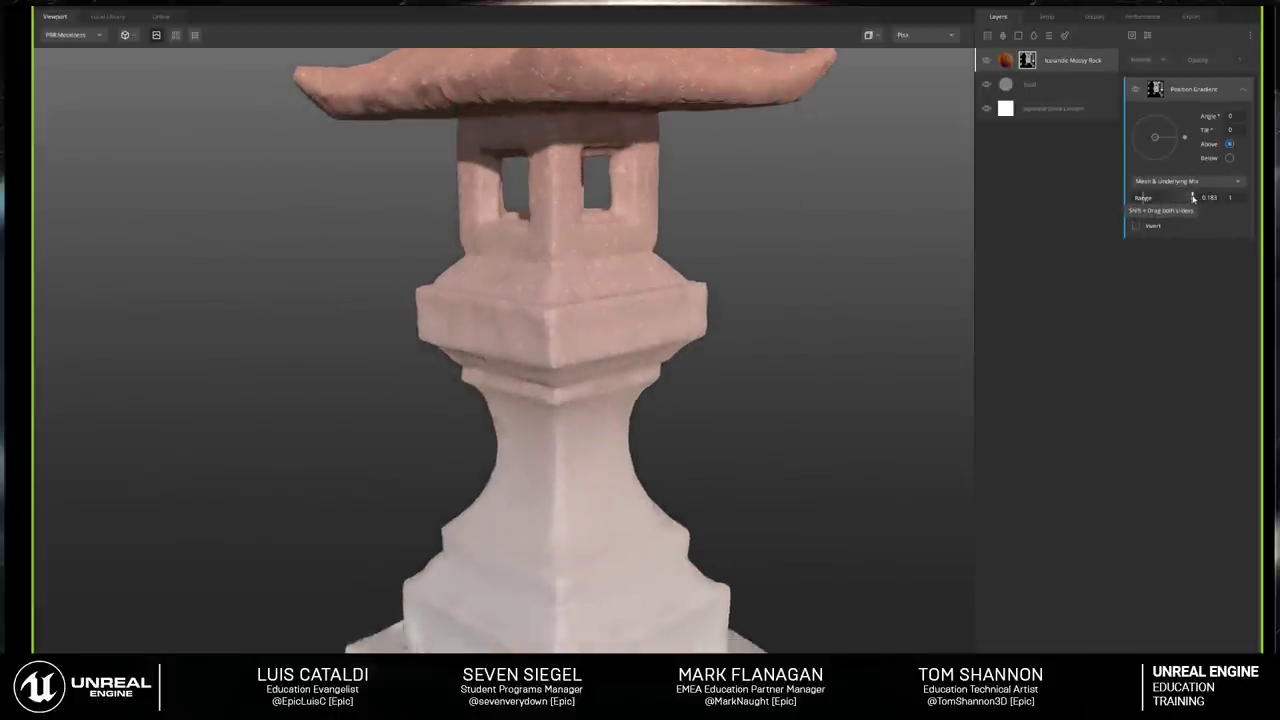
drag(1192, 199, 1174, 199)
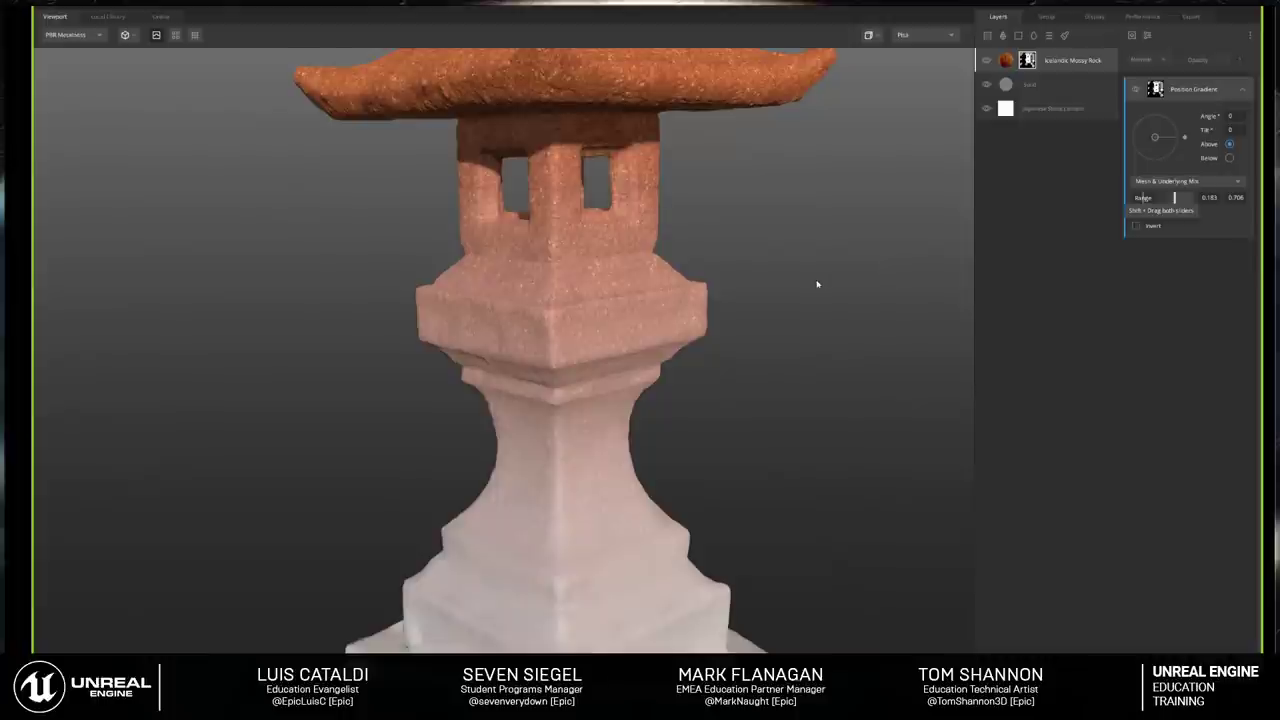
Step: Tighten the Position Gradient's range to 0.349–0.587, checking the transition in both the layer mask and PBR Metalness views
key(m)
scroll(908, 309, down, 1)
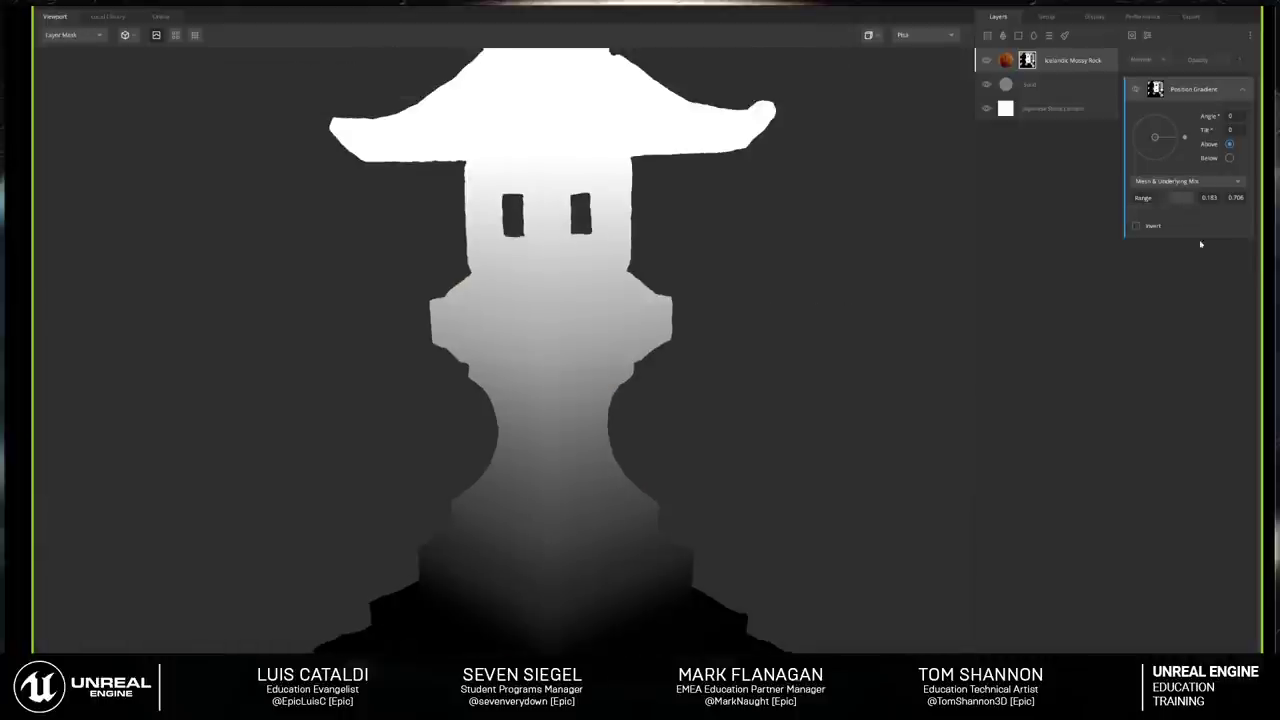
drag(1175, 198, 1150, 200)
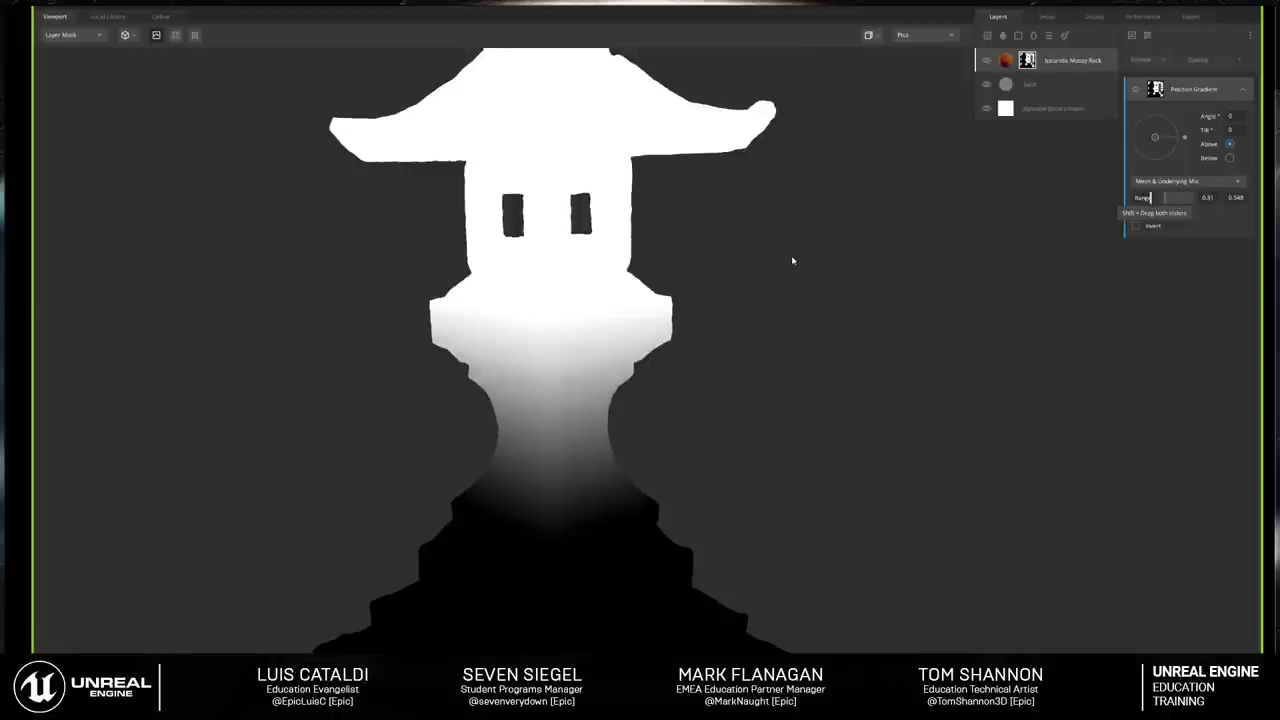
scroll(791, 258, down, 2)
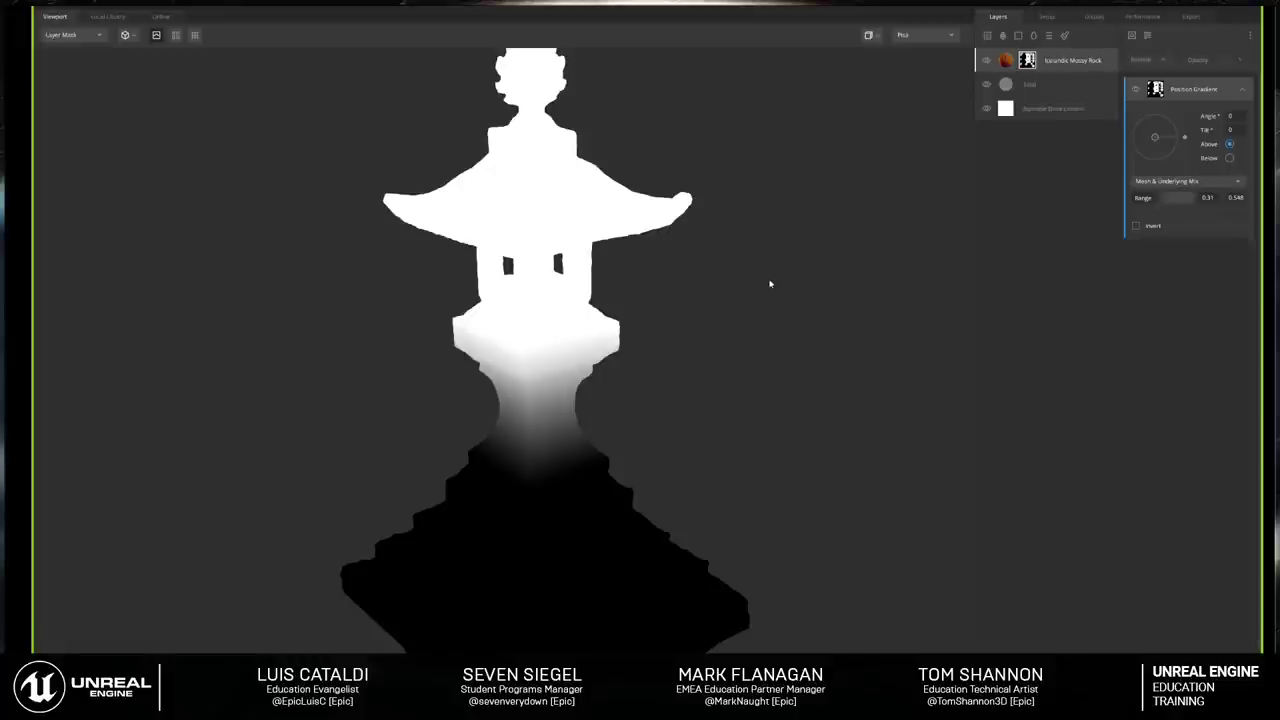
key(m)
scroll(720, 290, up, 2)
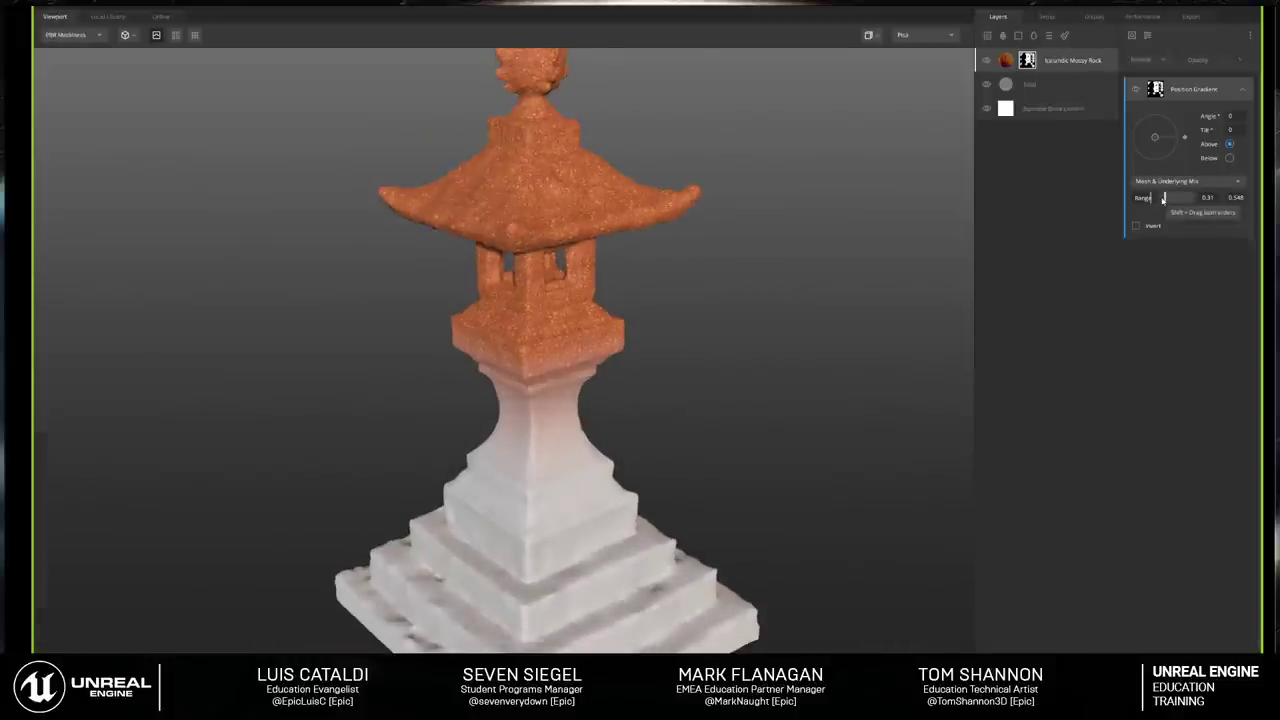
drag(1163, 198, 1166, 198)
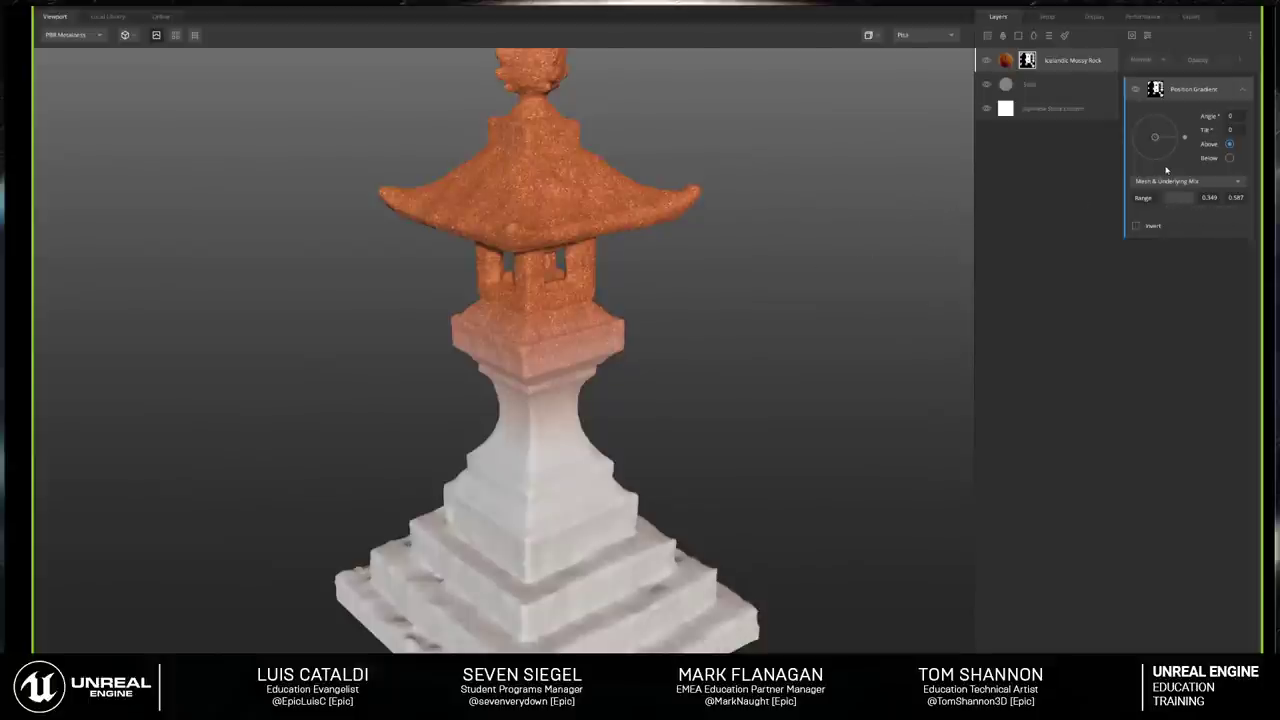
Step: Add a Gradient Remap modifier to the mask stack with Repeat 0 and Curve 0.127
click(1148, 35)
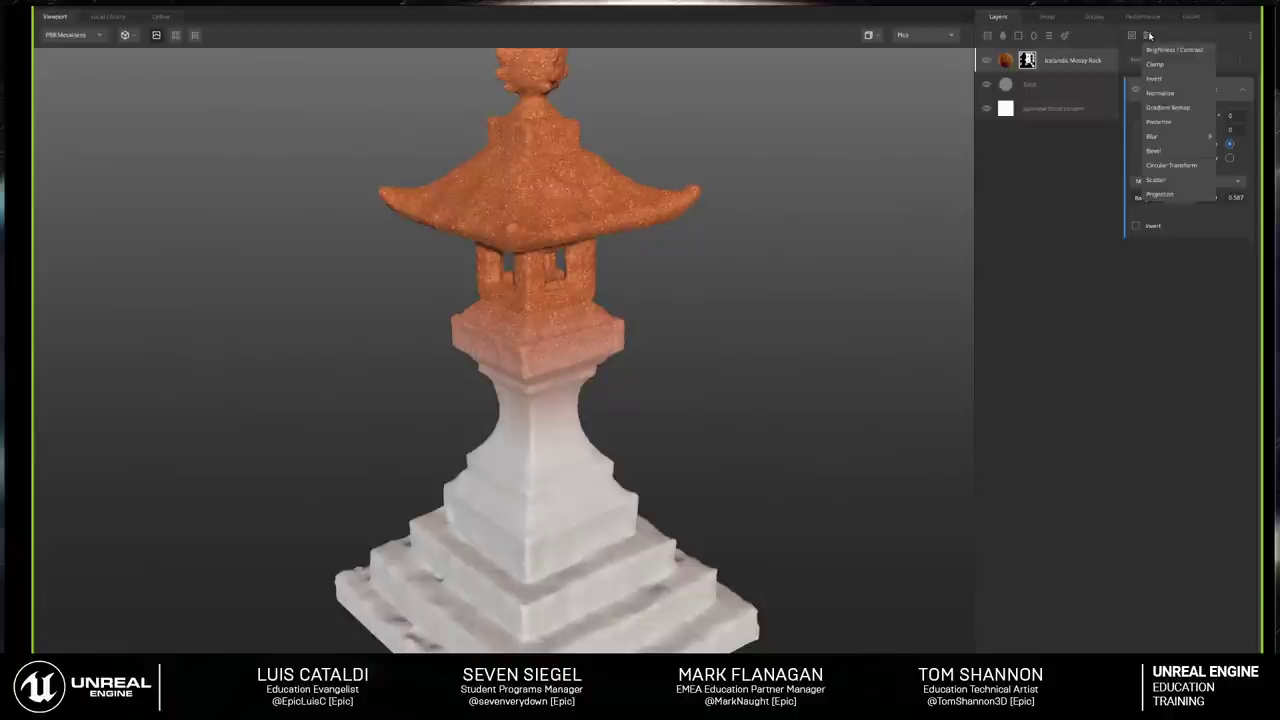
click(1168, 107)
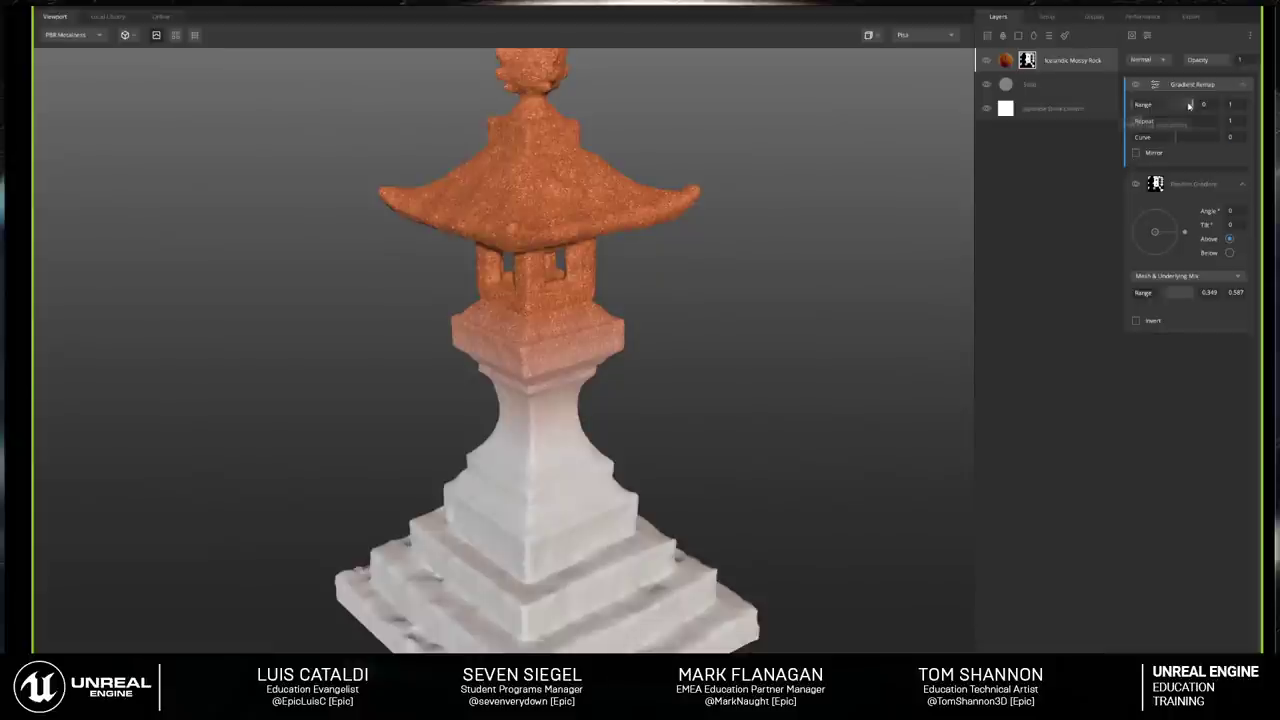
drag(1147, 127, 1193, 105)
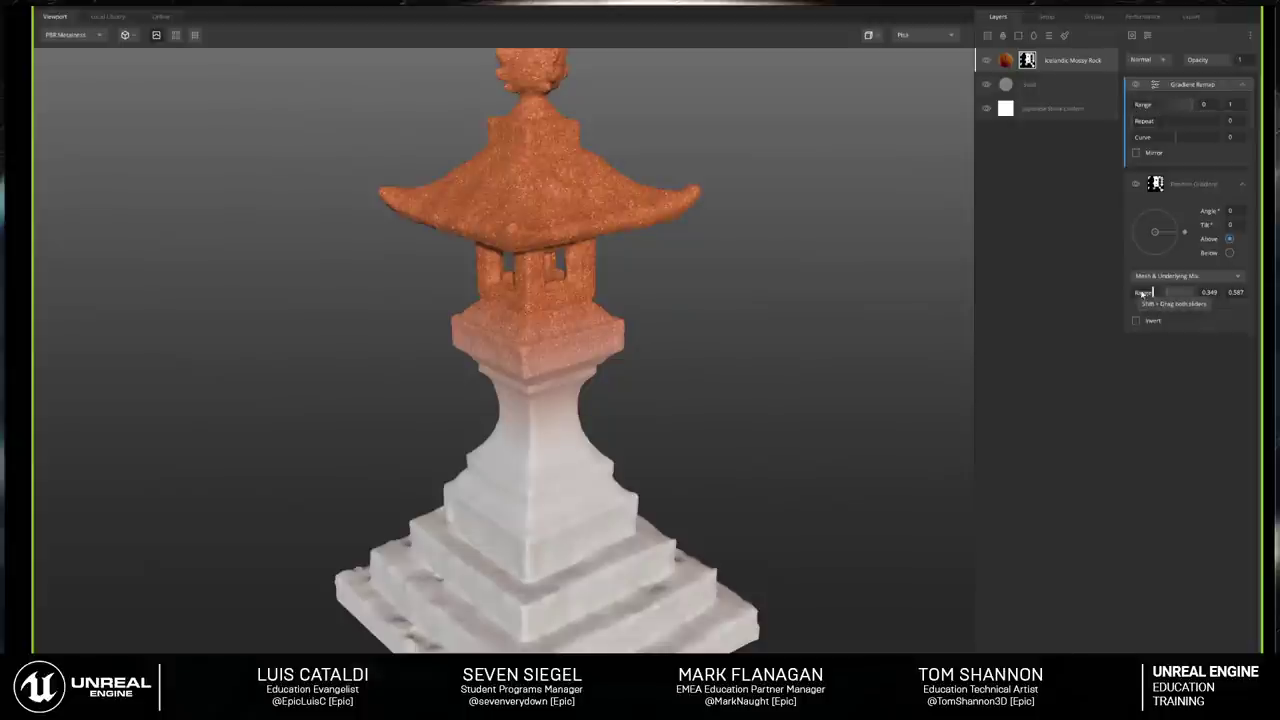
drag(1178, 137, 1149, 142)
drag(1168, 142, 1123, 122)
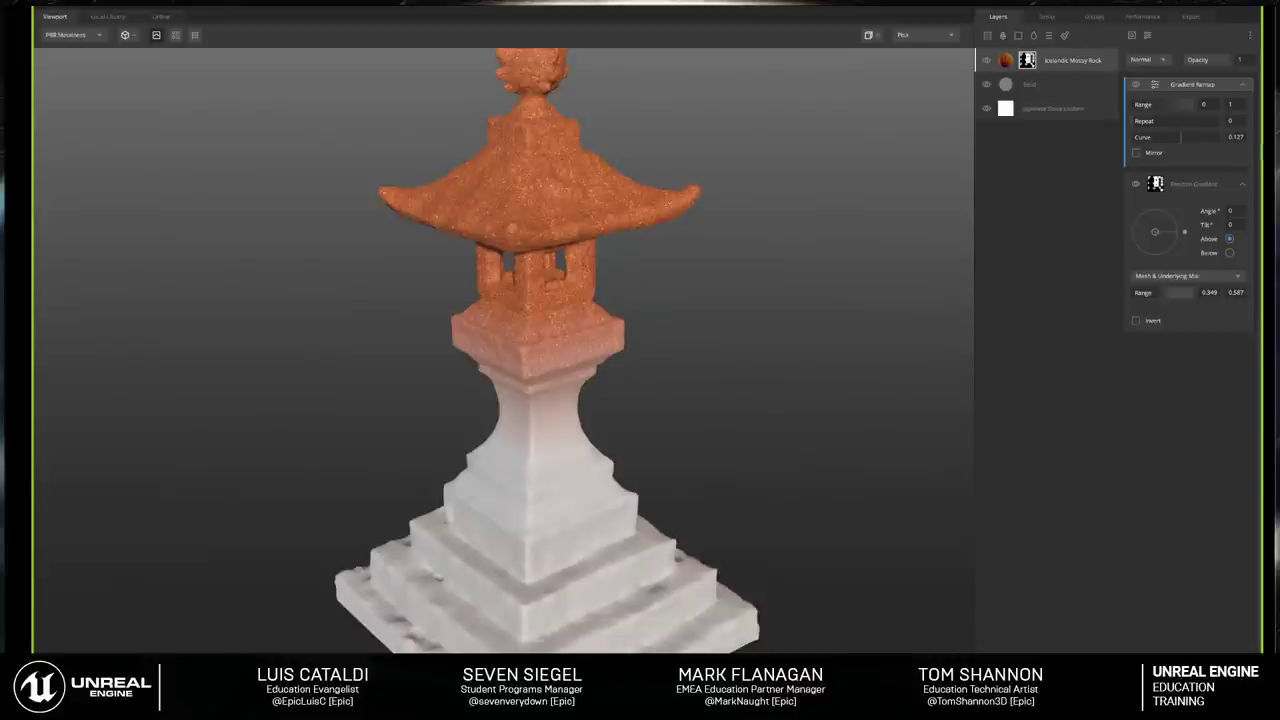
Step: Add a Brightness/Contrast modifier to the mask stack and set Brightness to 0.017 and Contrast to 0.994 in the layer mask view
click(1147, 35)
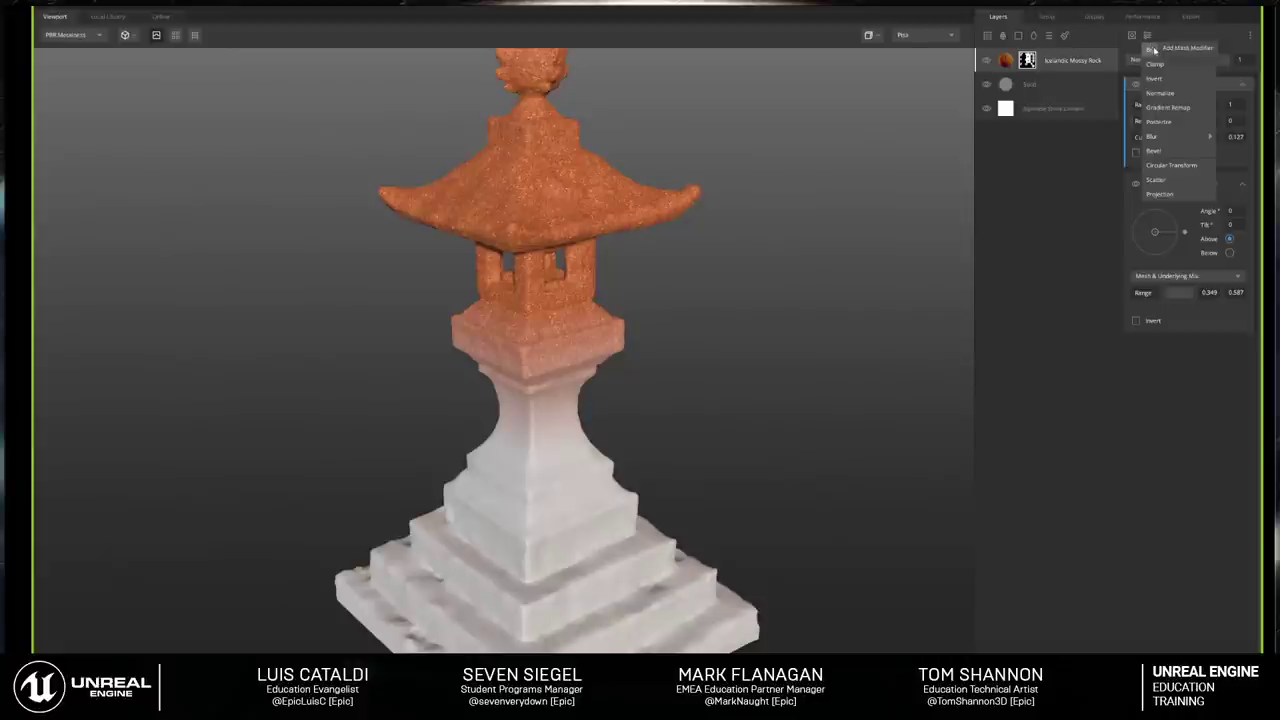
click(1162, 52)
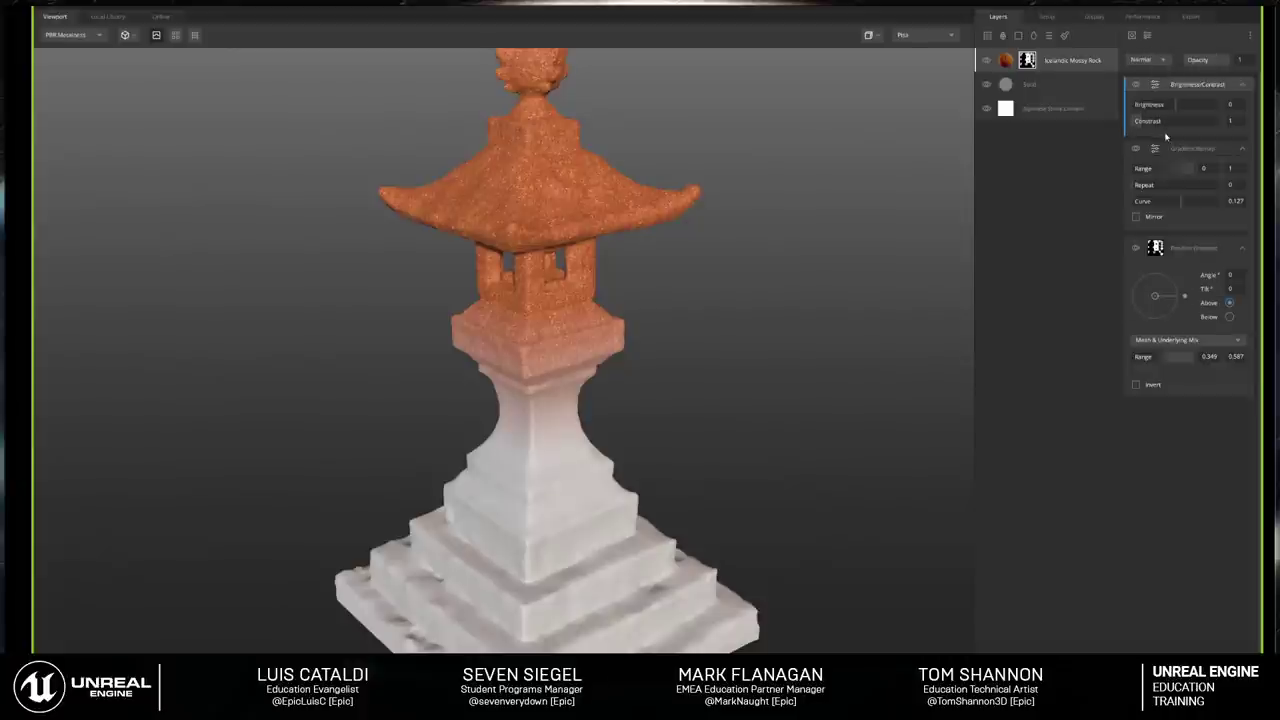
drag(1190, 108, 1176, 121)
key(m)
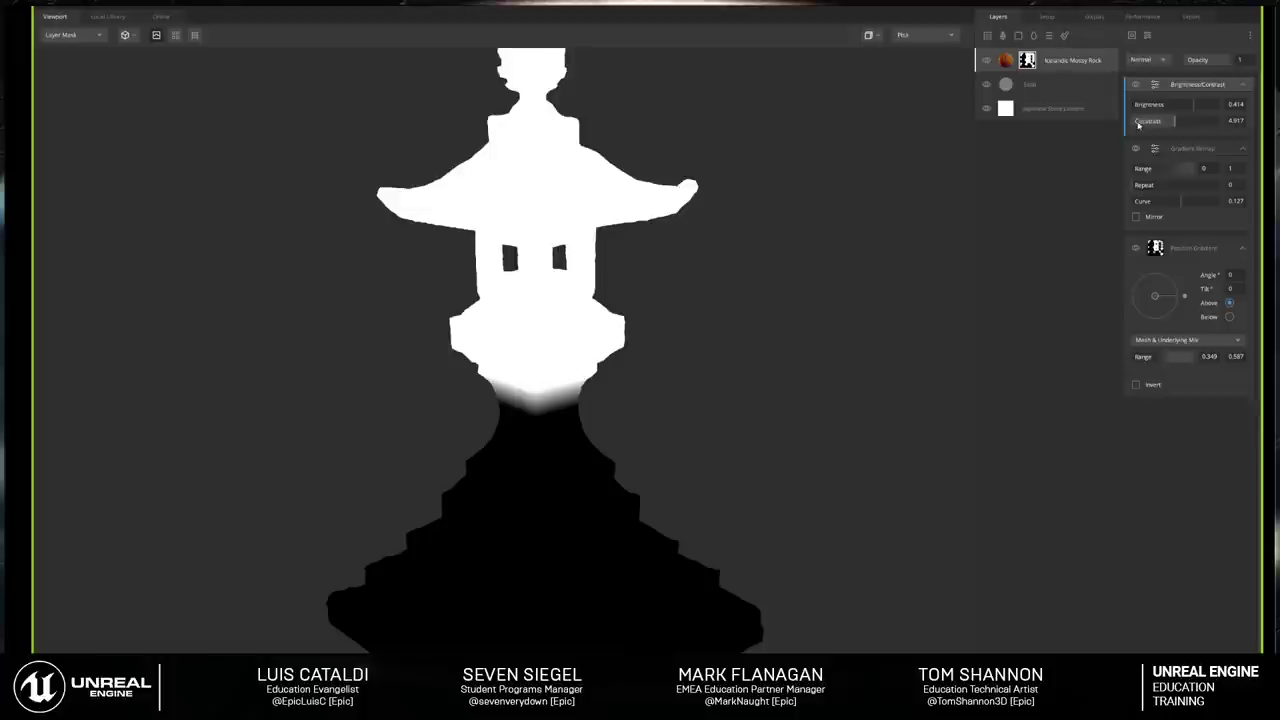
drag(1172, 121, 1176, 105)
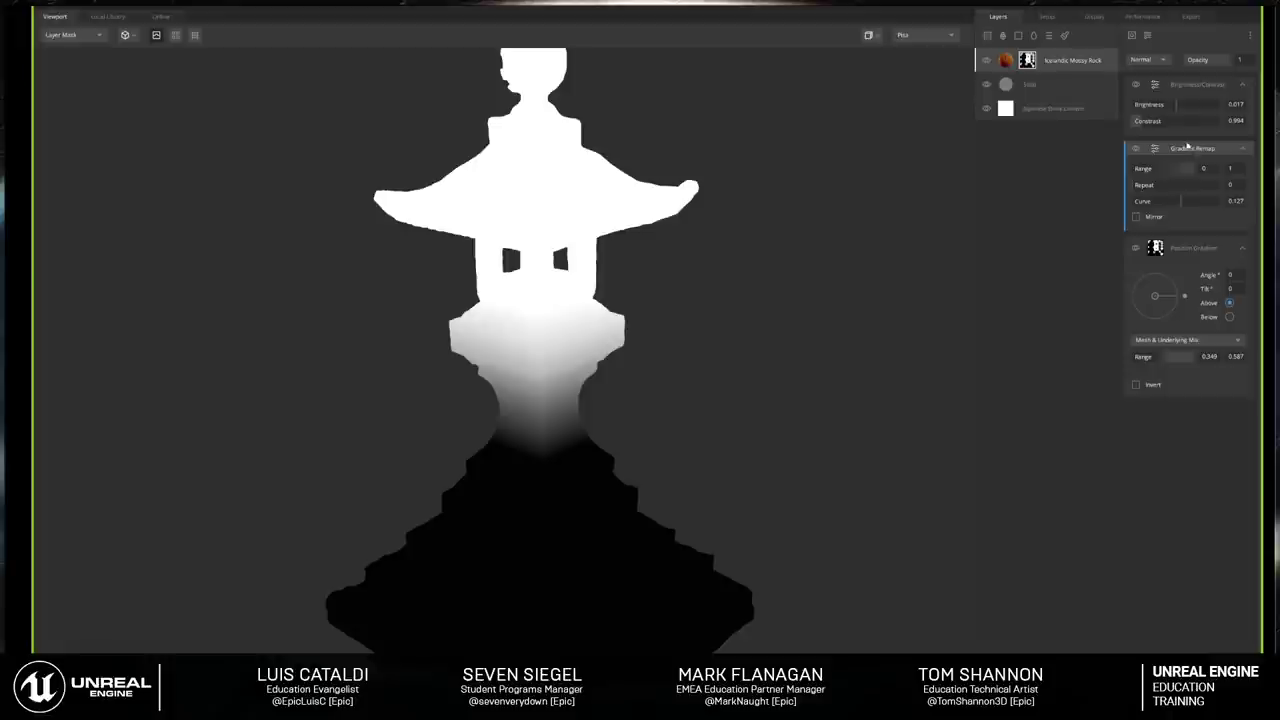
Step: Change the Gradient Remap modifier's blend mode to Add and test its range, leaving it at 0–1
click(1160, 61)
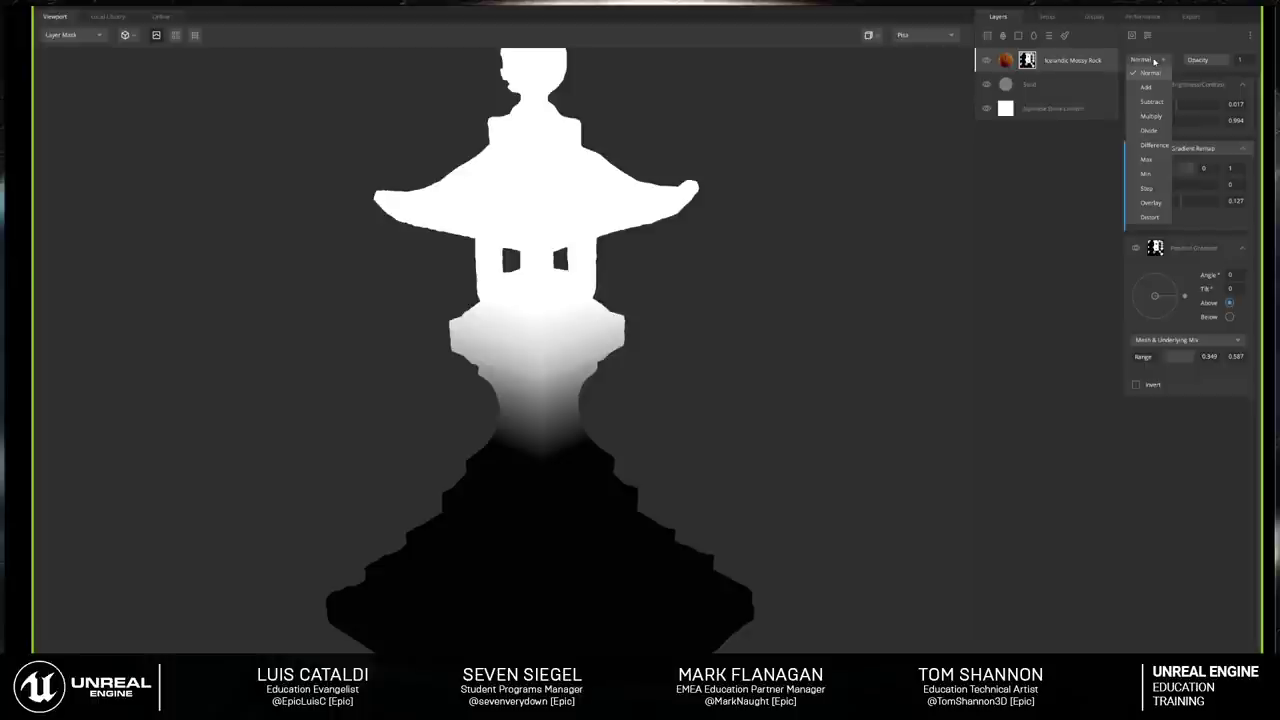
click(1217, 153)
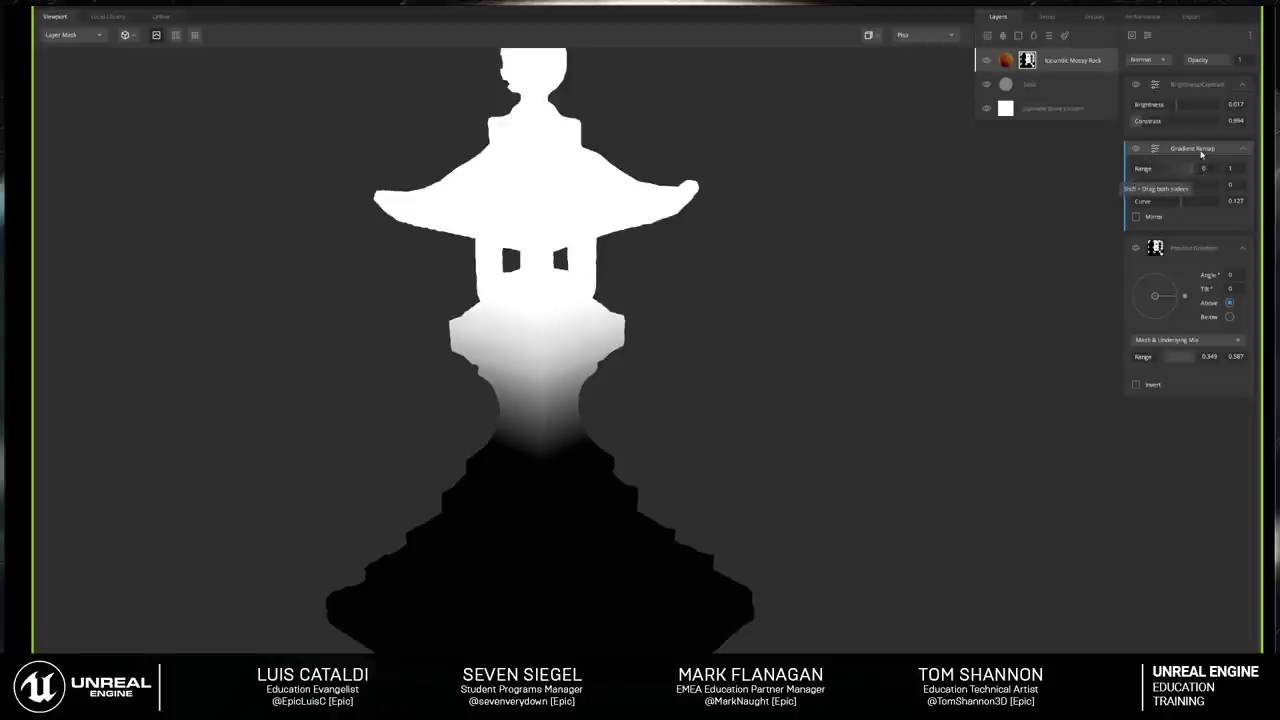
click(1149, 62)
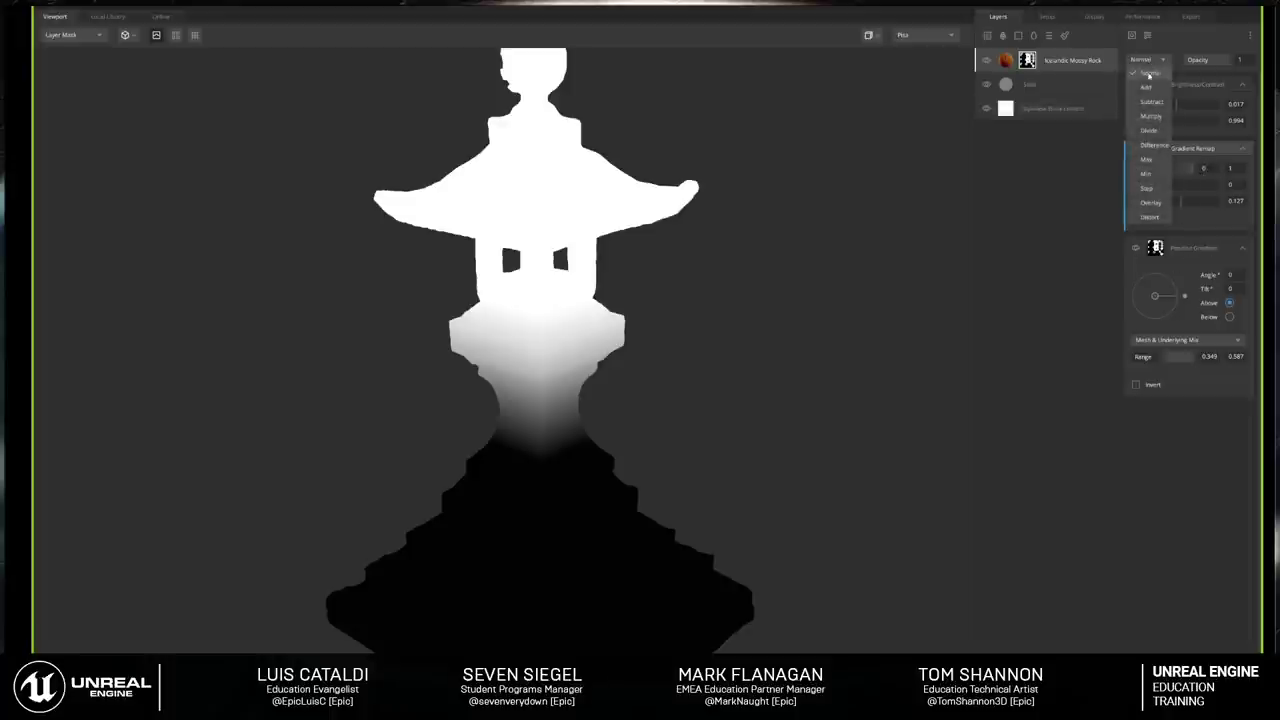
click(1146, 87)
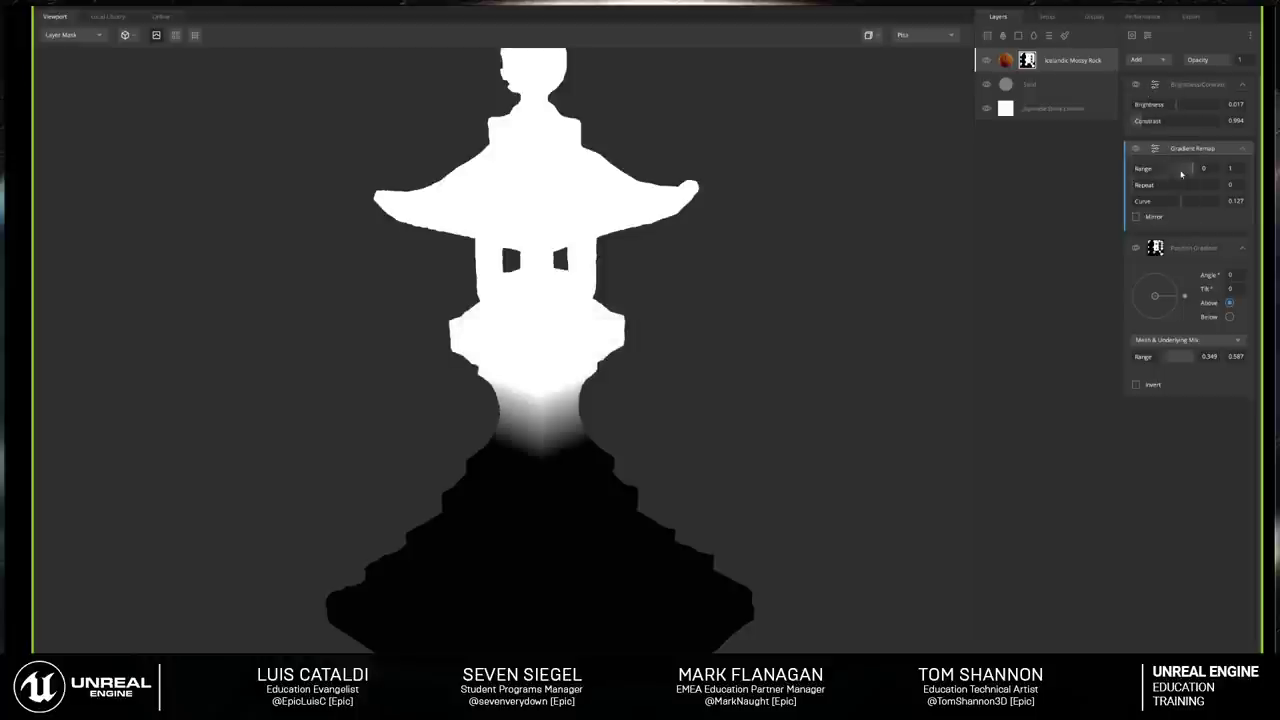
drag(1190, 172, 1125, 186)
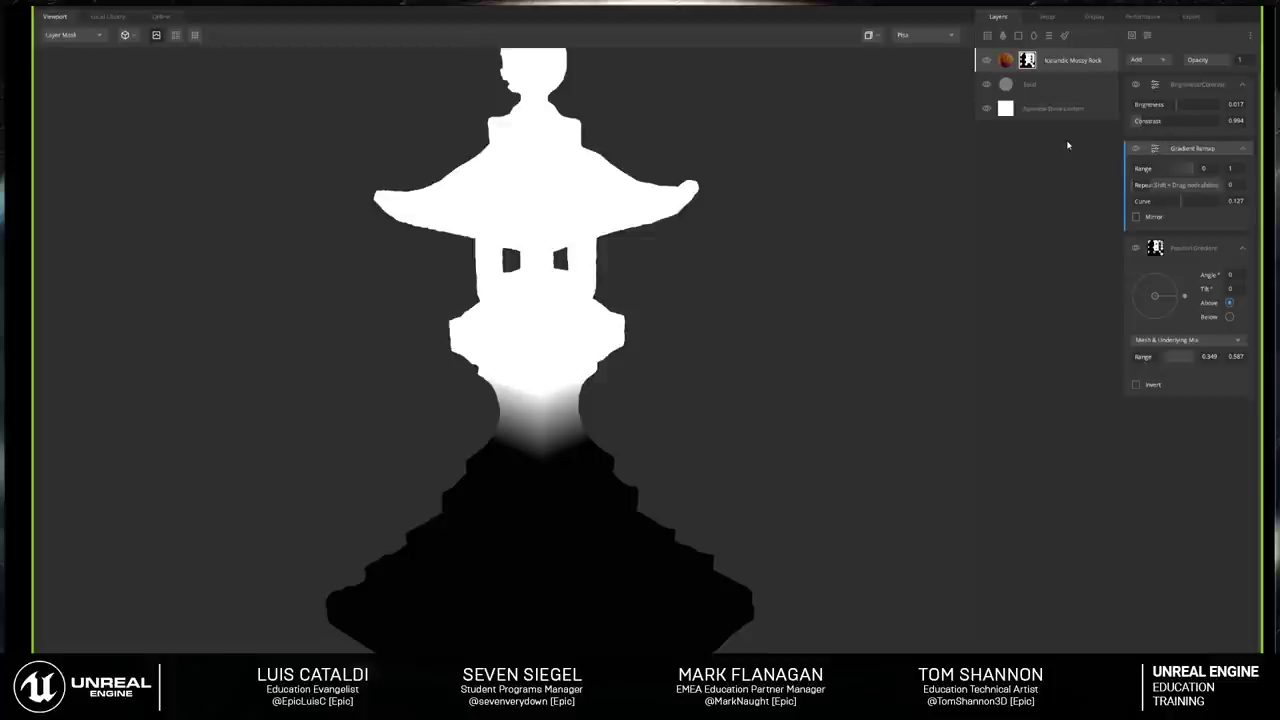
Step: Change the Gradient Remap modifier's blend mode to Divide, set its range to 0.333–0.476, and check the result in the PBR Metalness view
click(1146, 61)
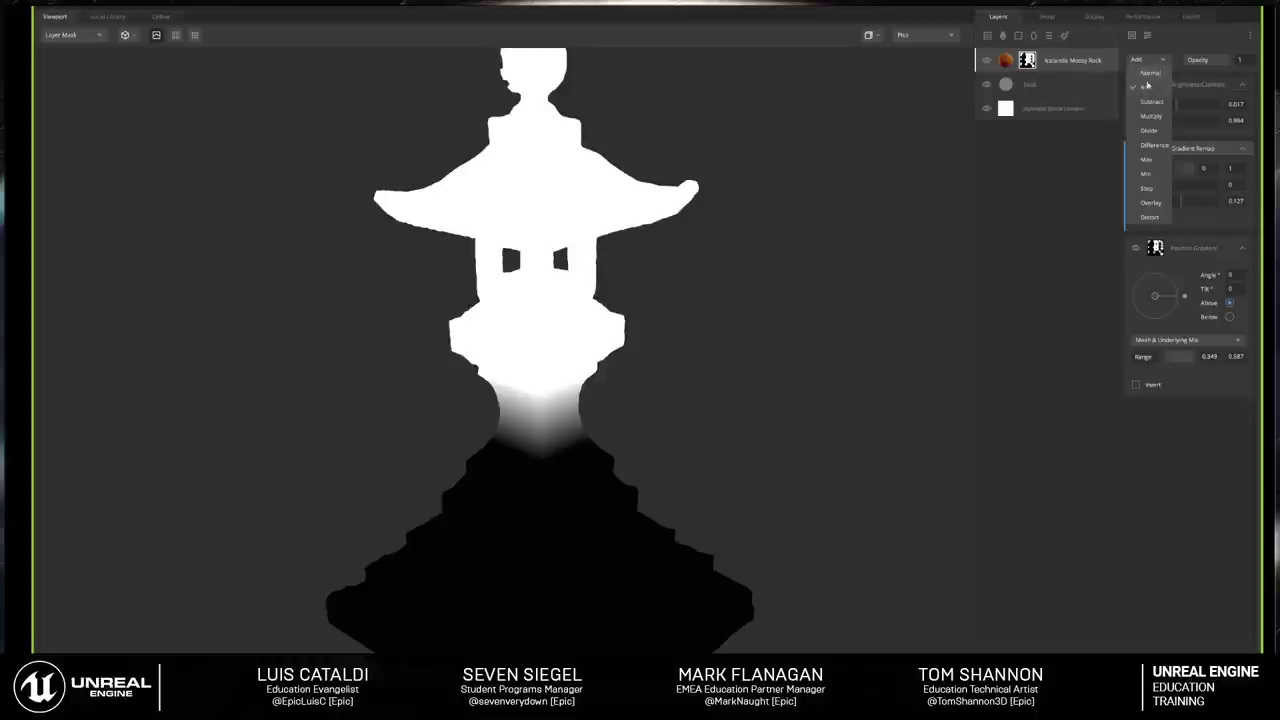
click(1152, 130)
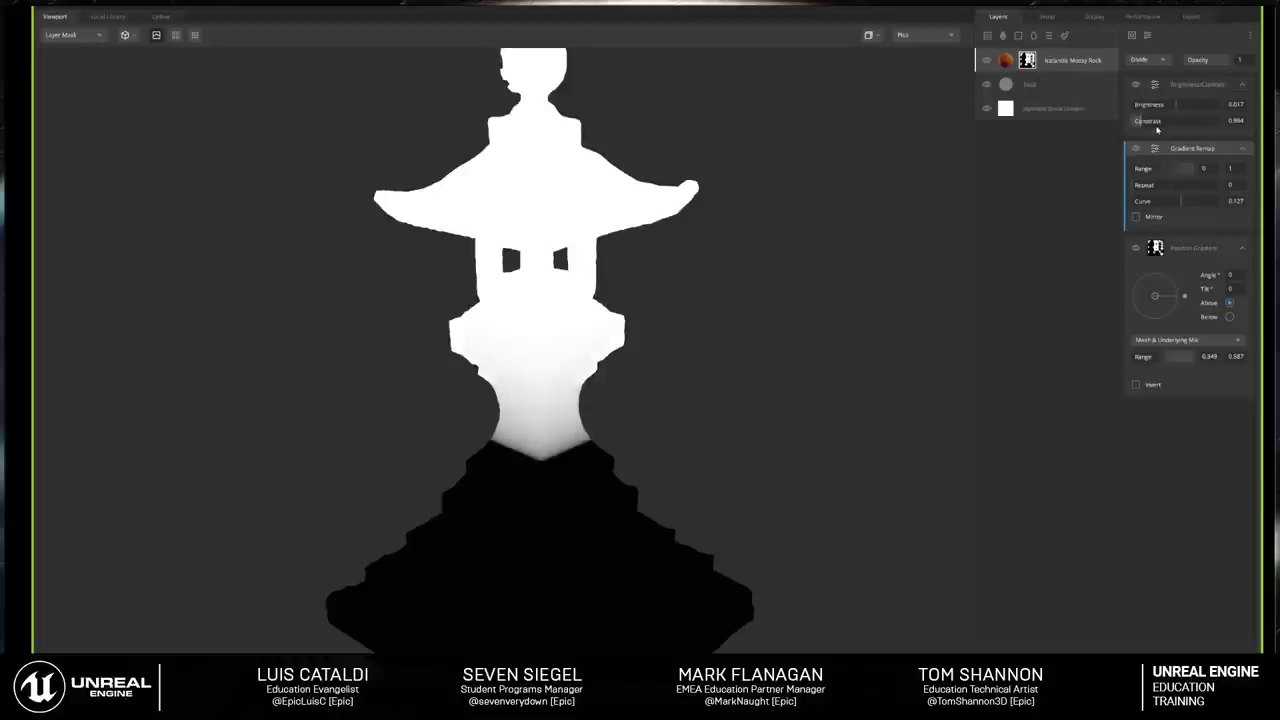
drag(646, 396, 643, 377)
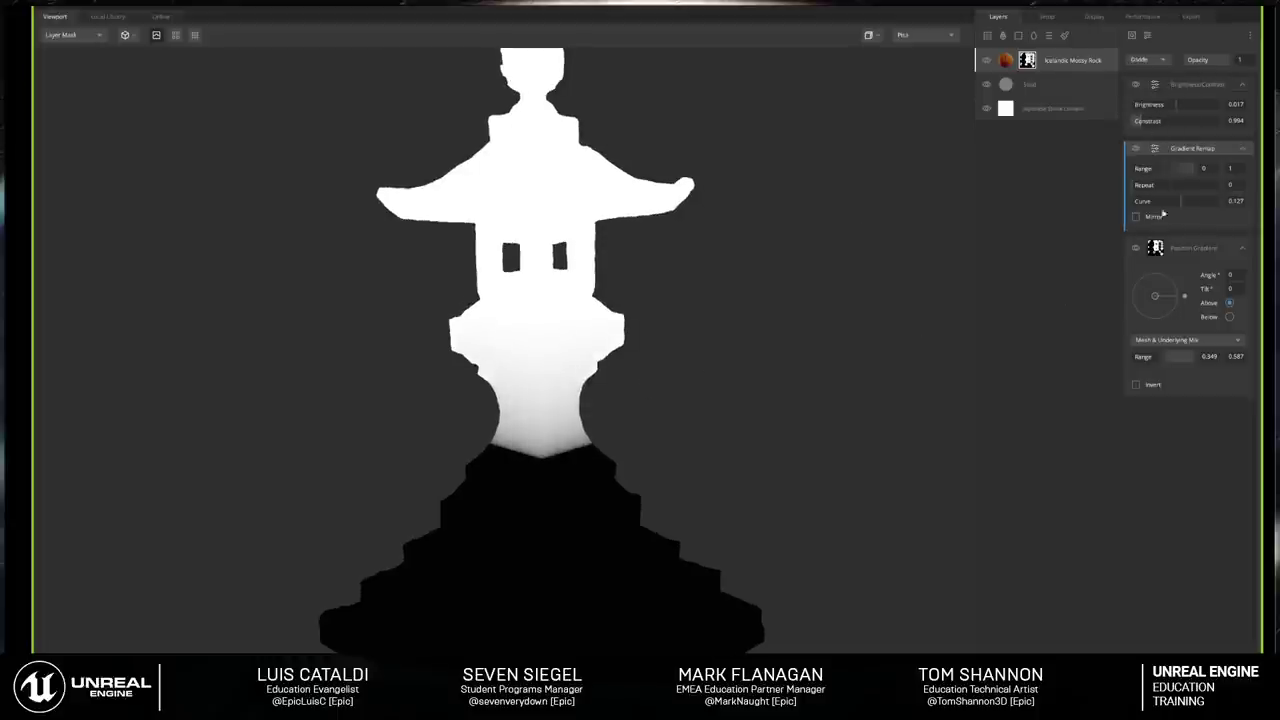
drag(1138, 170, 1155, 170)
drag(597, 405, 620, 385)
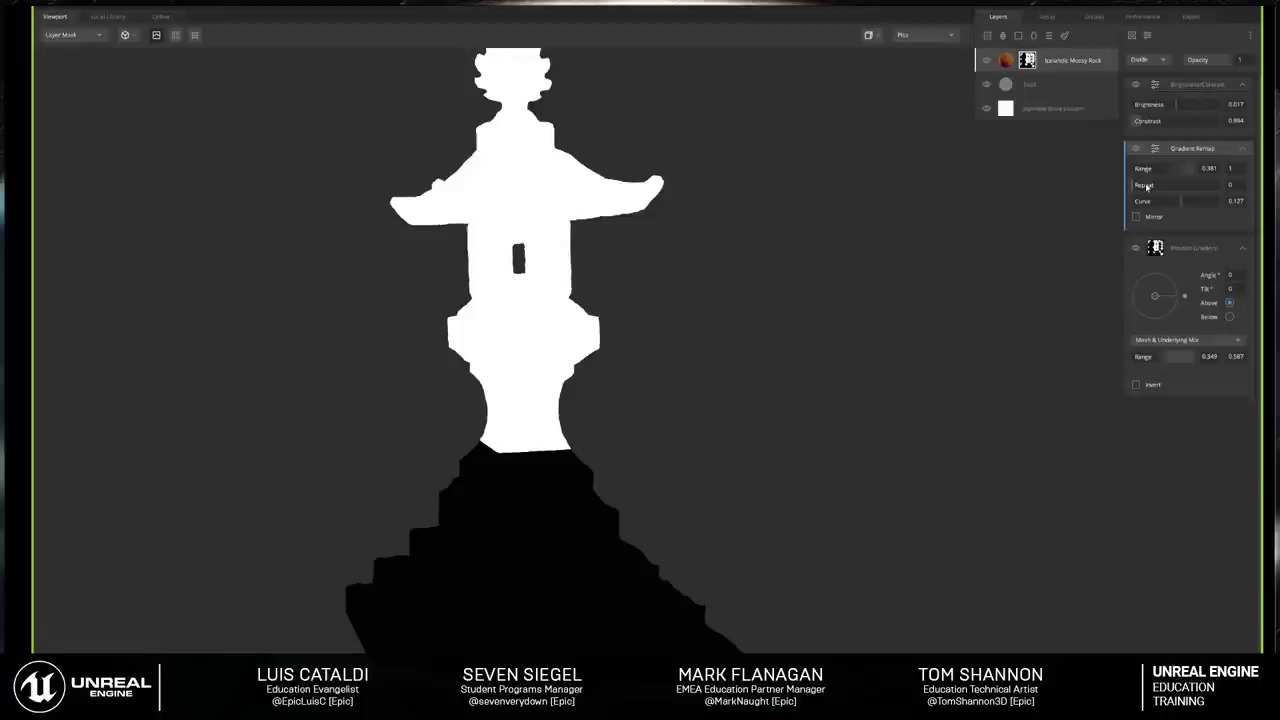
drag(1147, 185, 1111, 207)
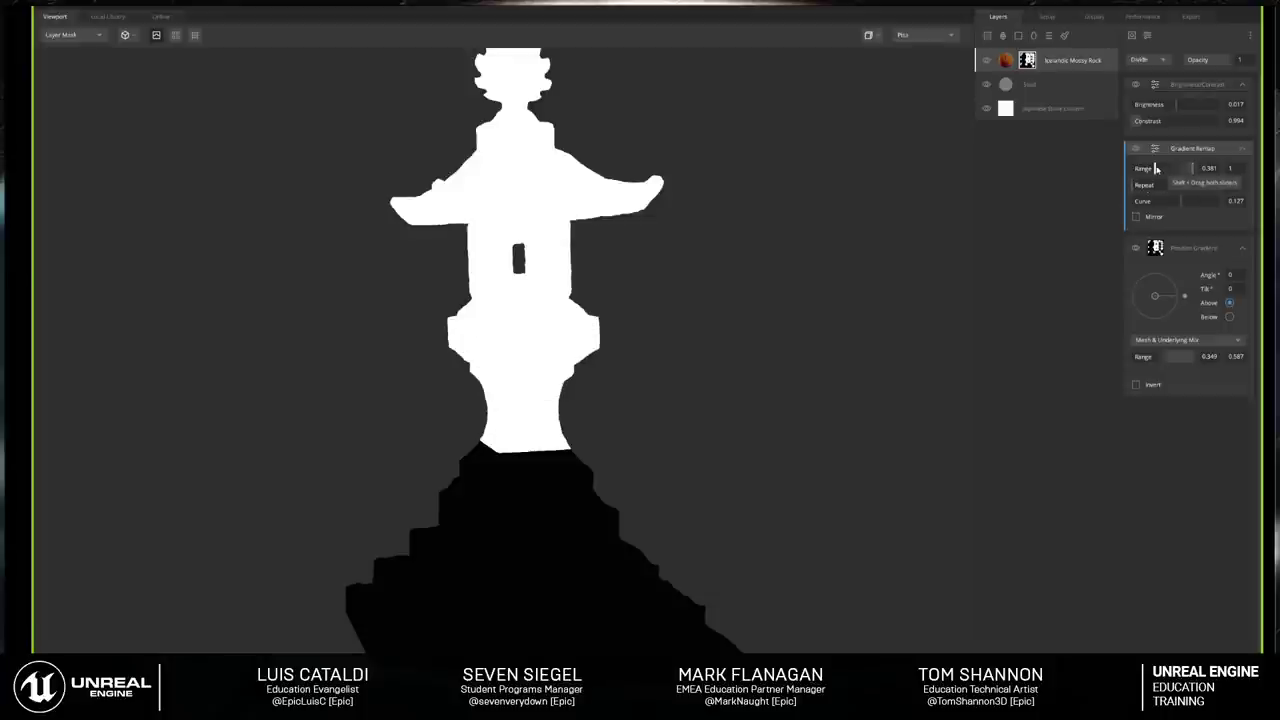
mouse_move(1156, 169)
mouse_down()
mouse_move(1190, 170)
mouse_move(1160, 170)
mouse_up()
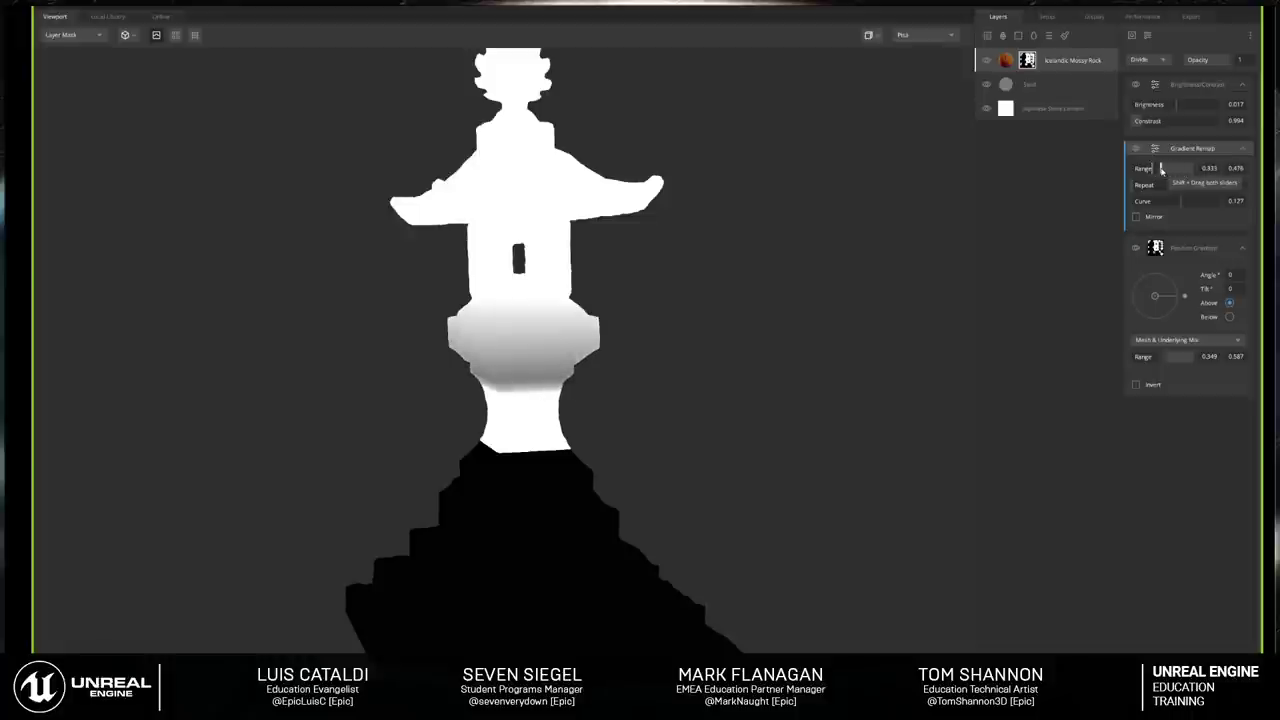
mouse_move(580, 320)
mouse_down()
mouse_move(629, 320)
mouse_move(657, 366)
mouse_move(708, 363)
mouse_up()
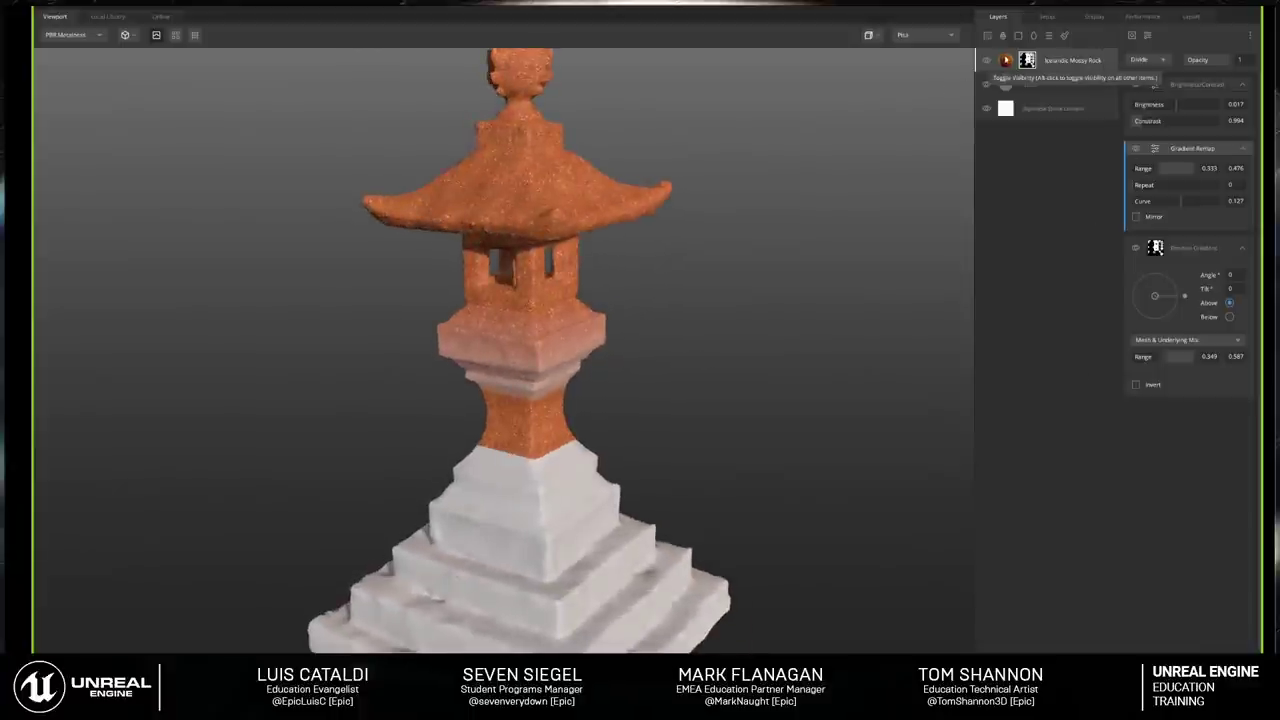
Step: Add a Solid layer above Icelandic Mossy Rock and give it a bright yellow-green albedo color
click(1015, 37)
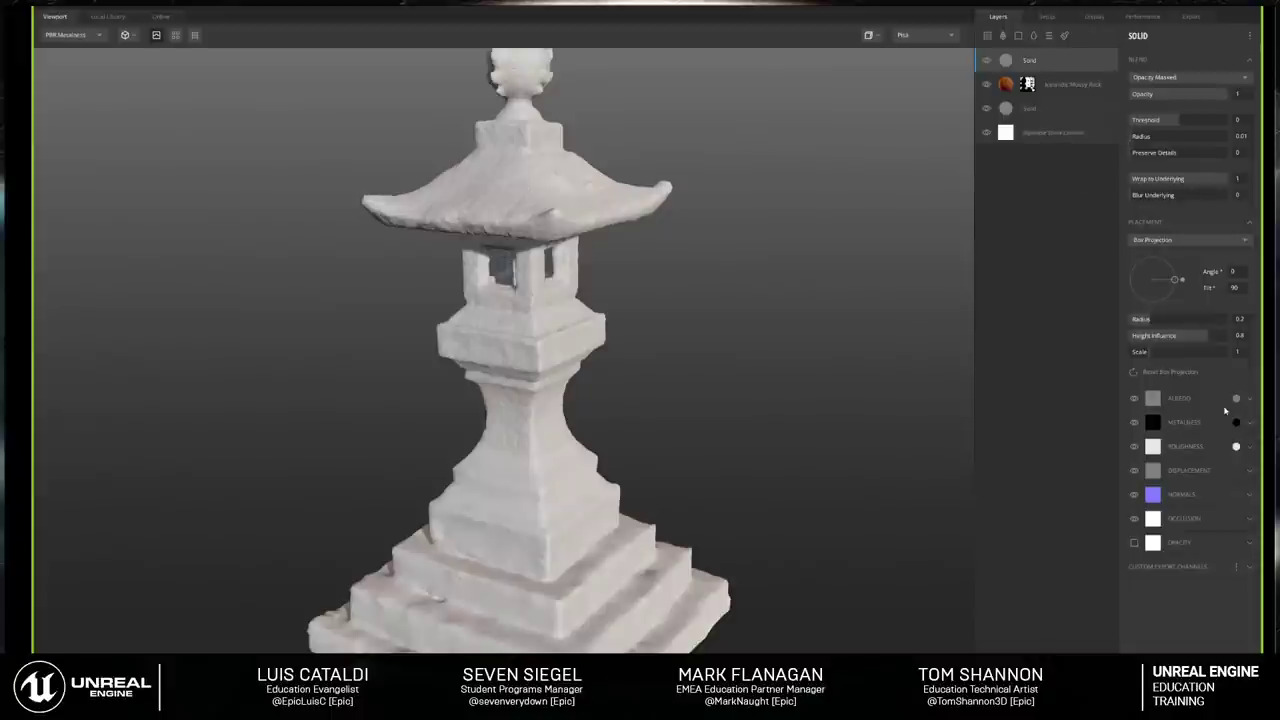
click(1235, 398)
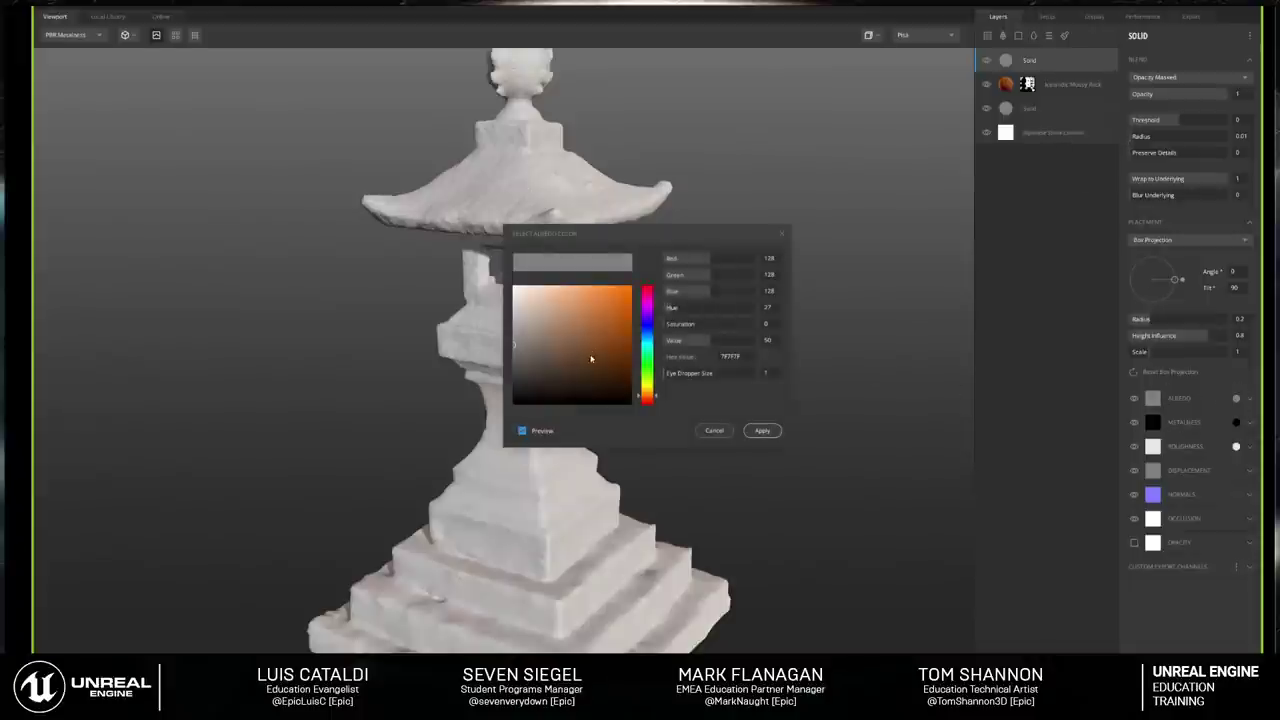
drag(602, 349, 628, 290)
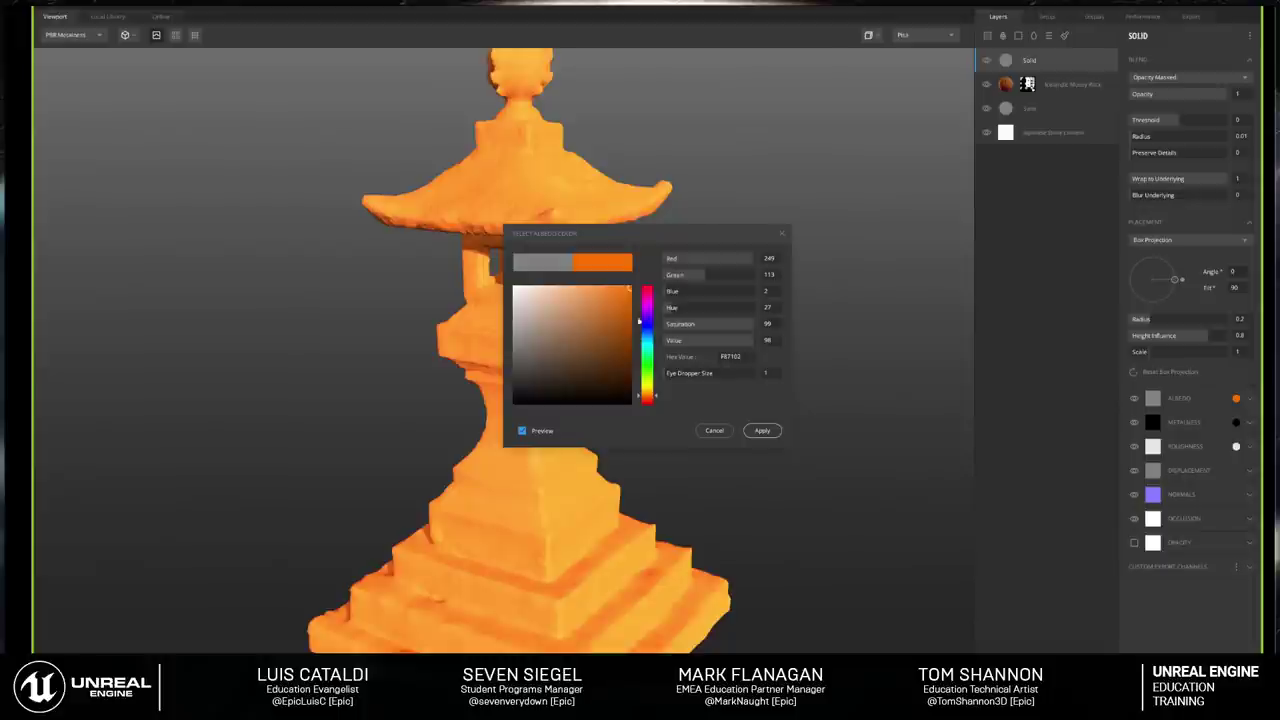
click(646, 378)
drag(646, 378, 650, 382)
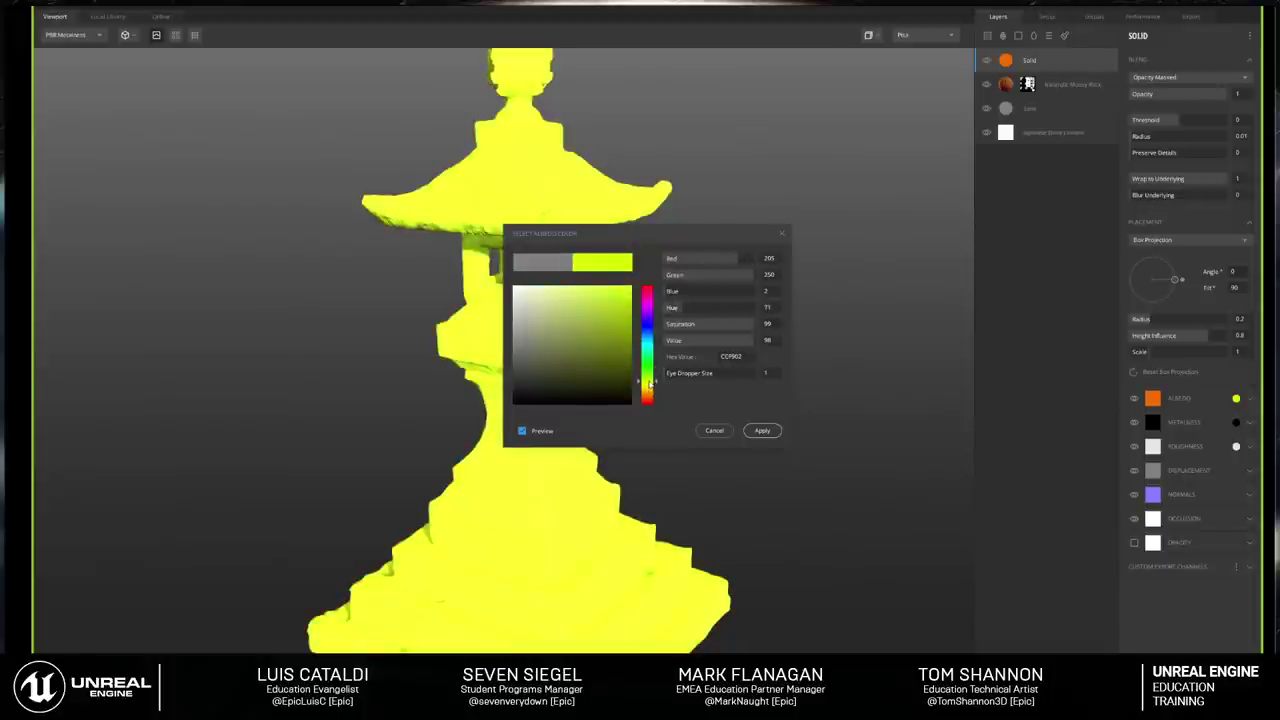
click(590, 286)
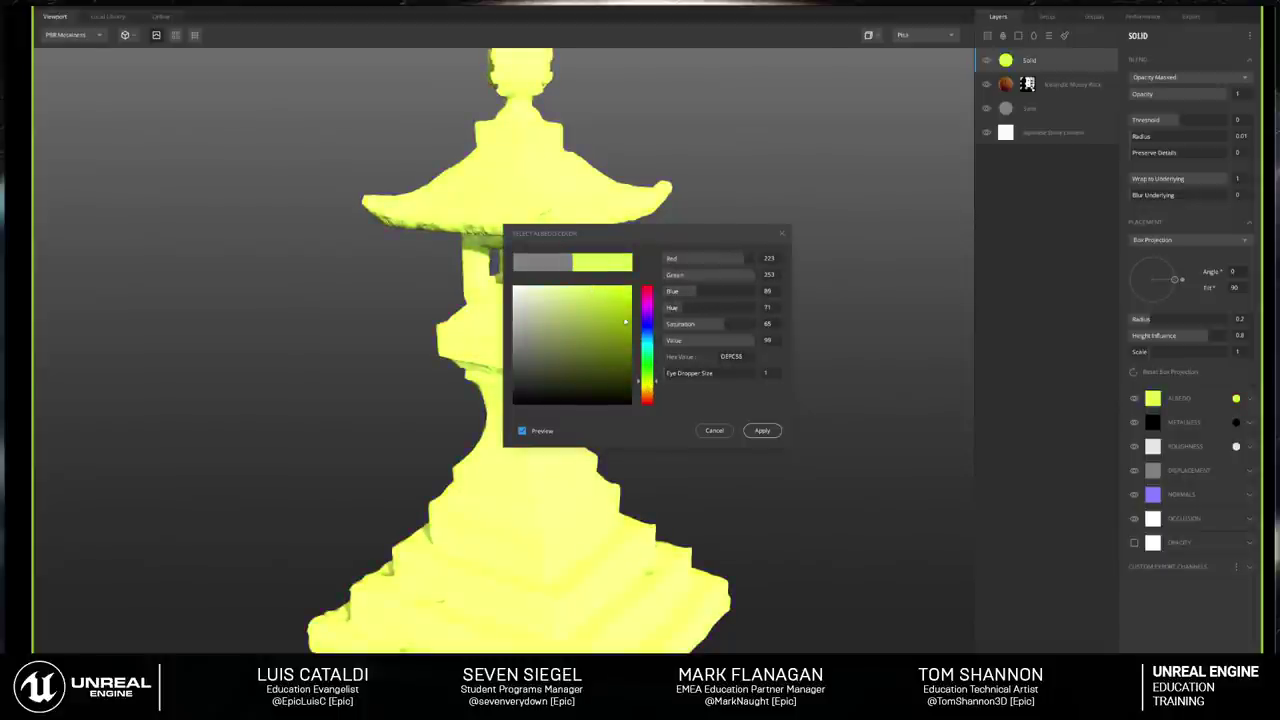
click(615, 288)
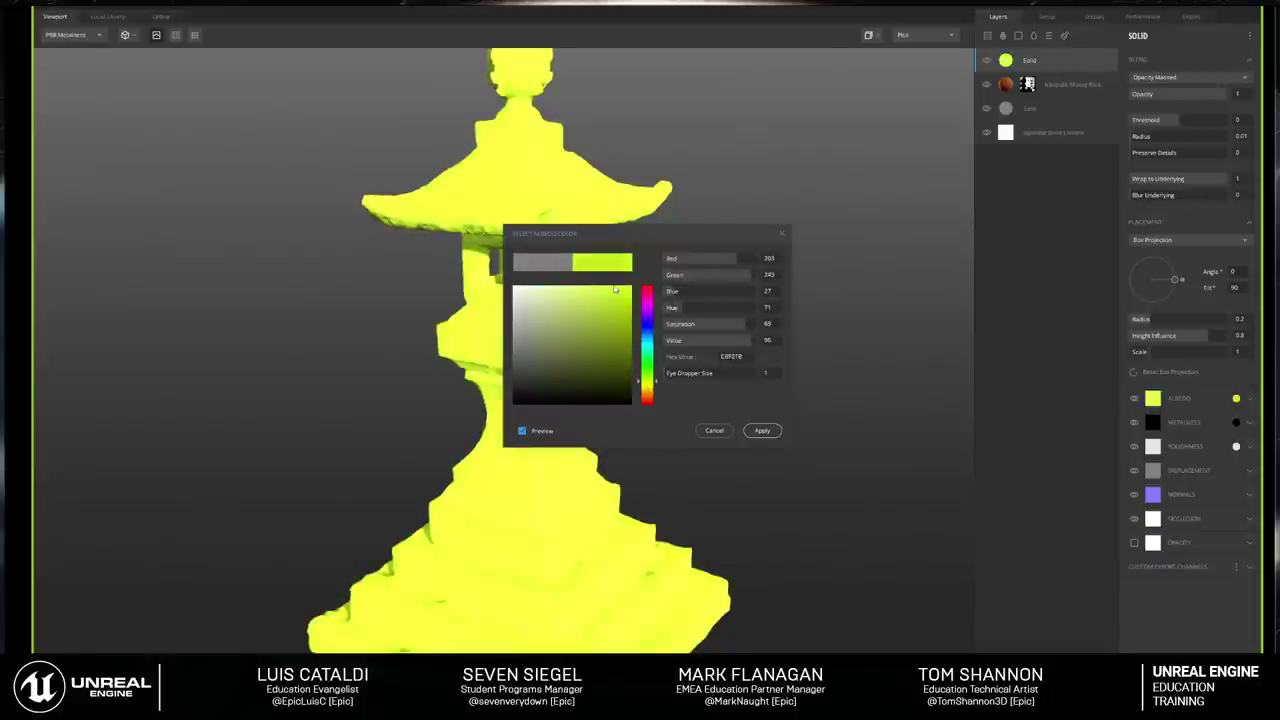
click(764, 432)
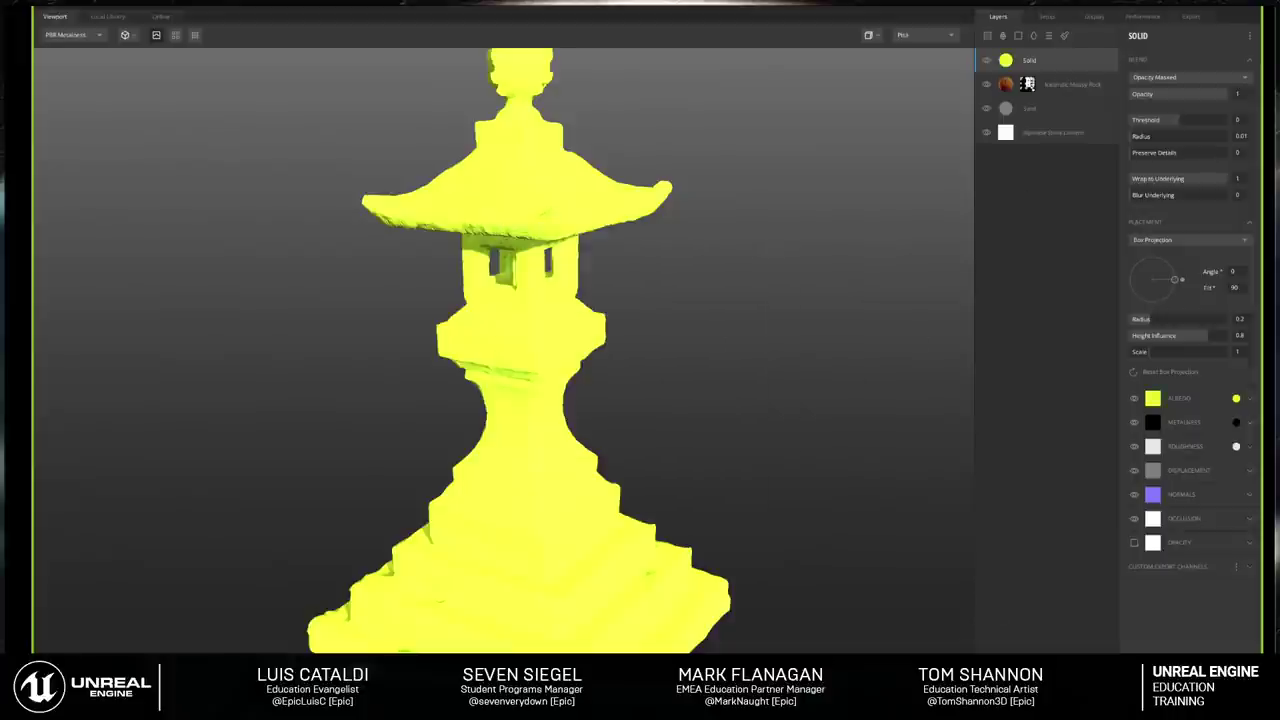
Step: Add a mask stack with a Curvature component to the yellow-green Solid layer and set its levels to 0.54–0.643, checking the edges in both views
click(1018, 35)
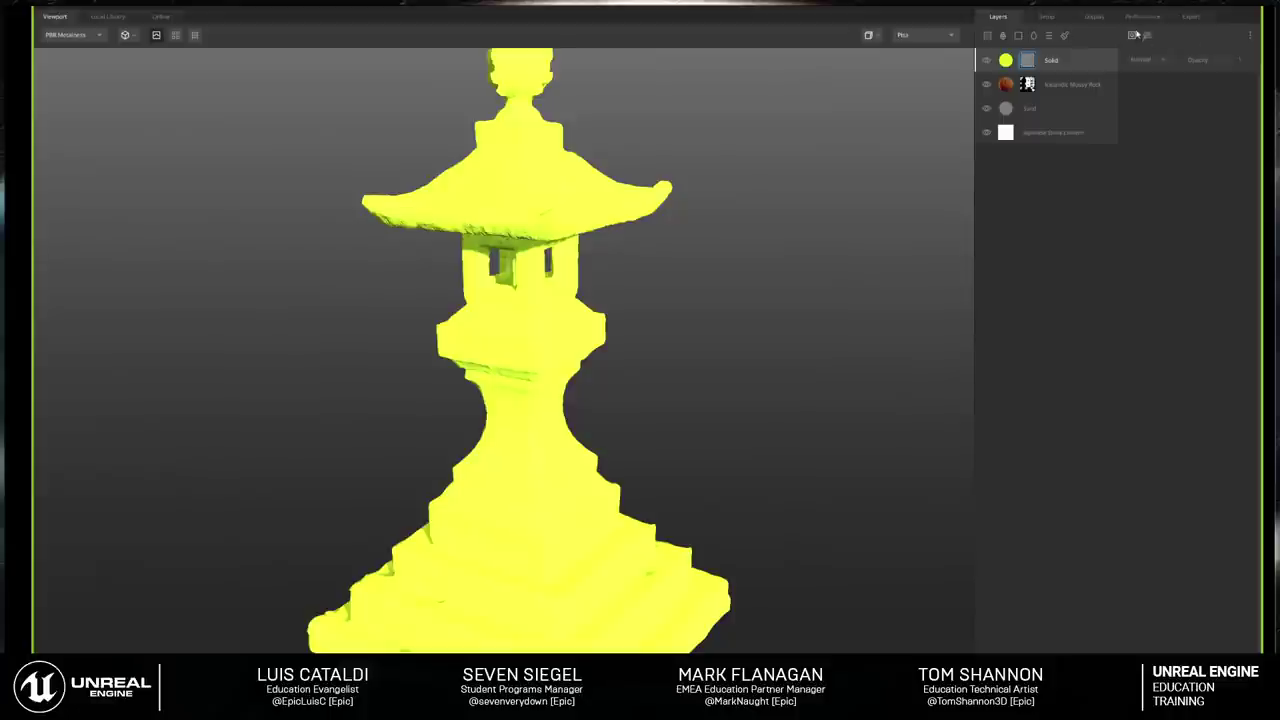
click(1132, 38)
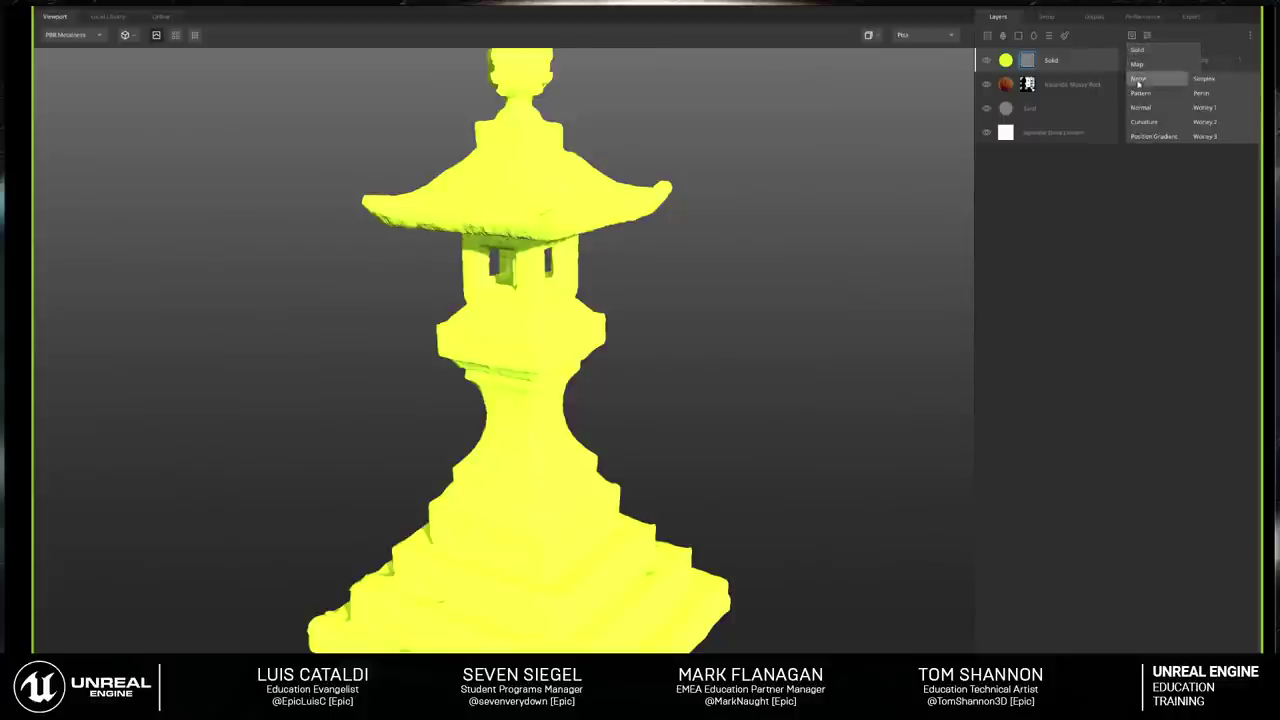
click(1153, 122)
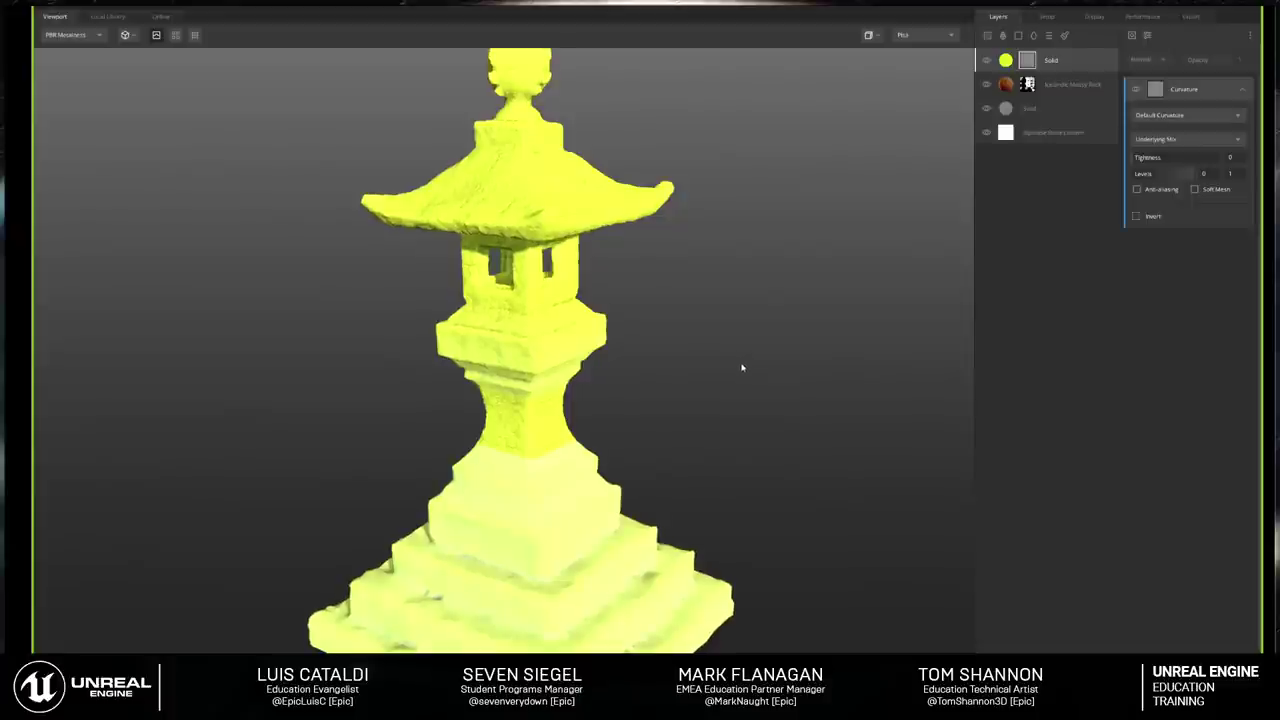
key(m)
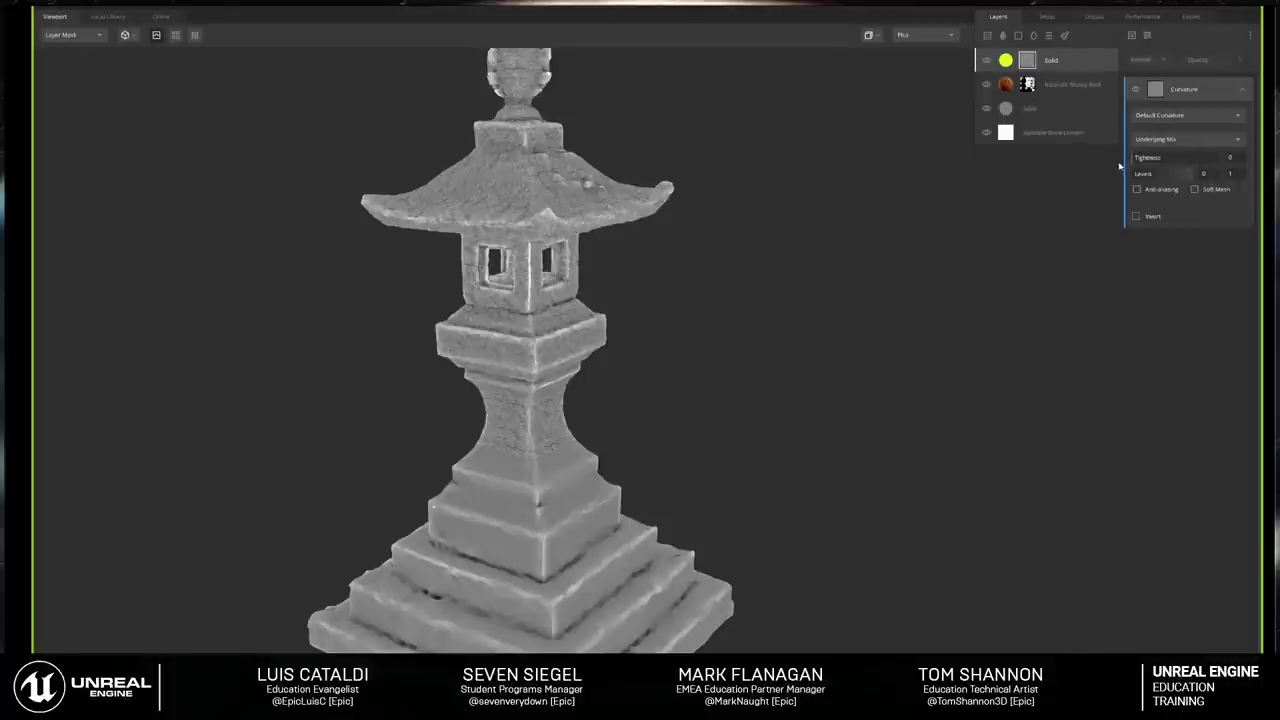
drag(1137, 173, 1166, 175)
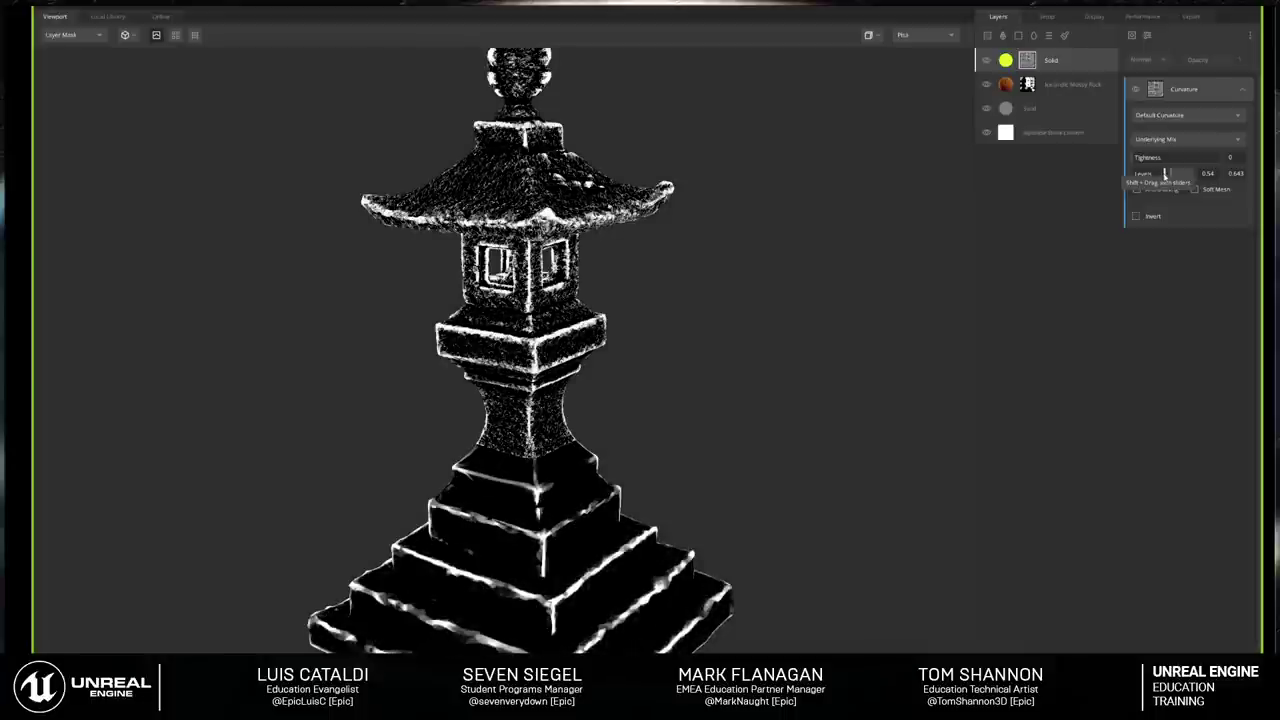
drag(845, 310, 671, 317)
key(m)
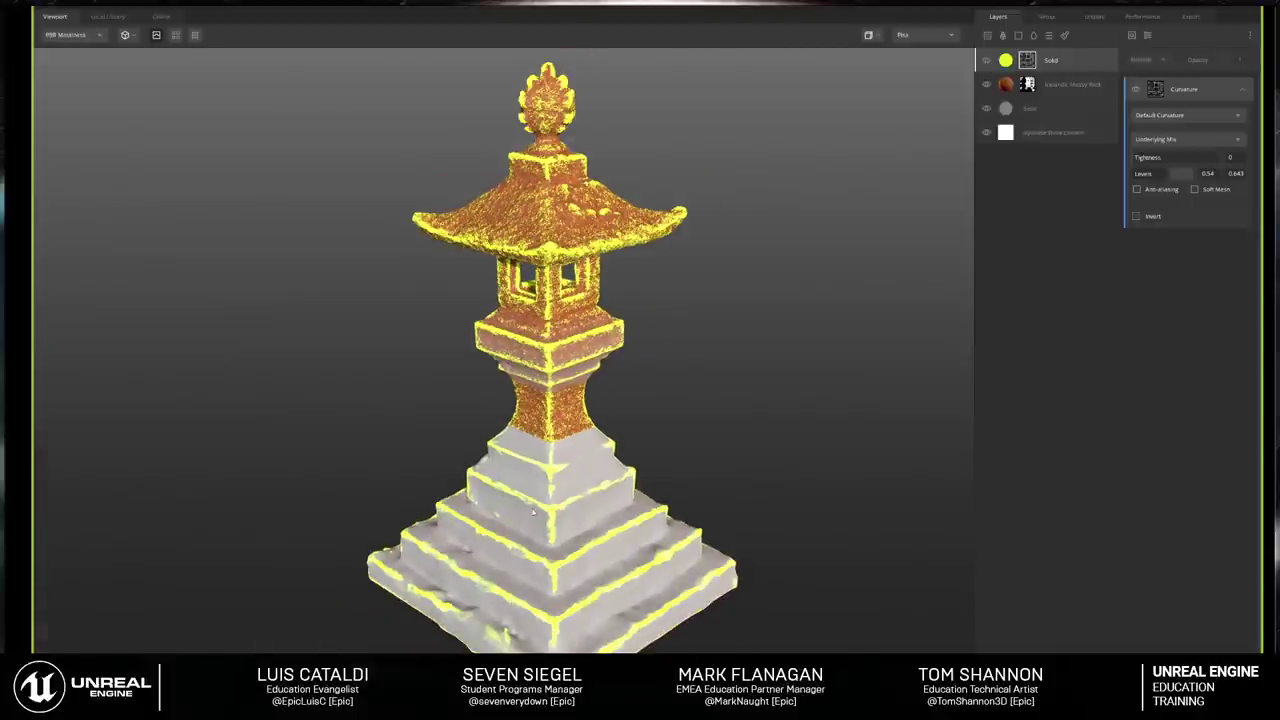
drag(688, 478, 705, 400)
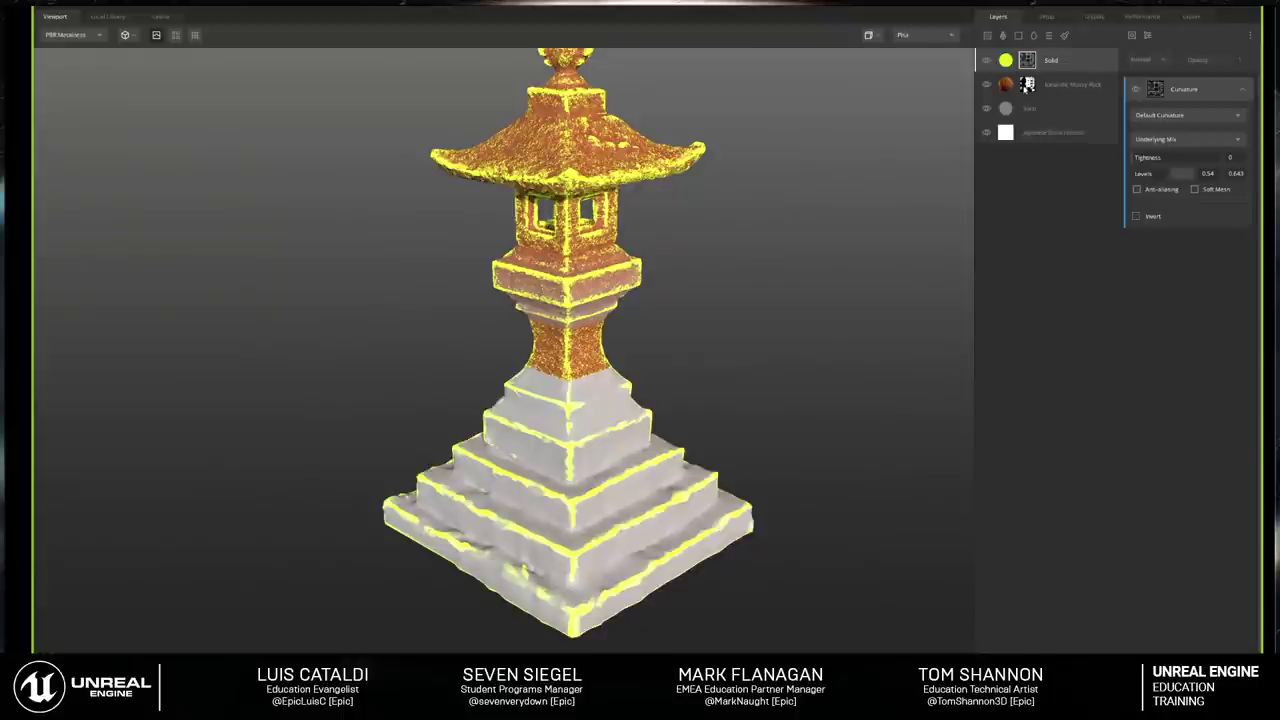
Step: In the Icelandic Mossy Rock mask stack, disable the Gradient Remap modifier and set the Position Gradient's range to 0.198–1
click(1027, 84)
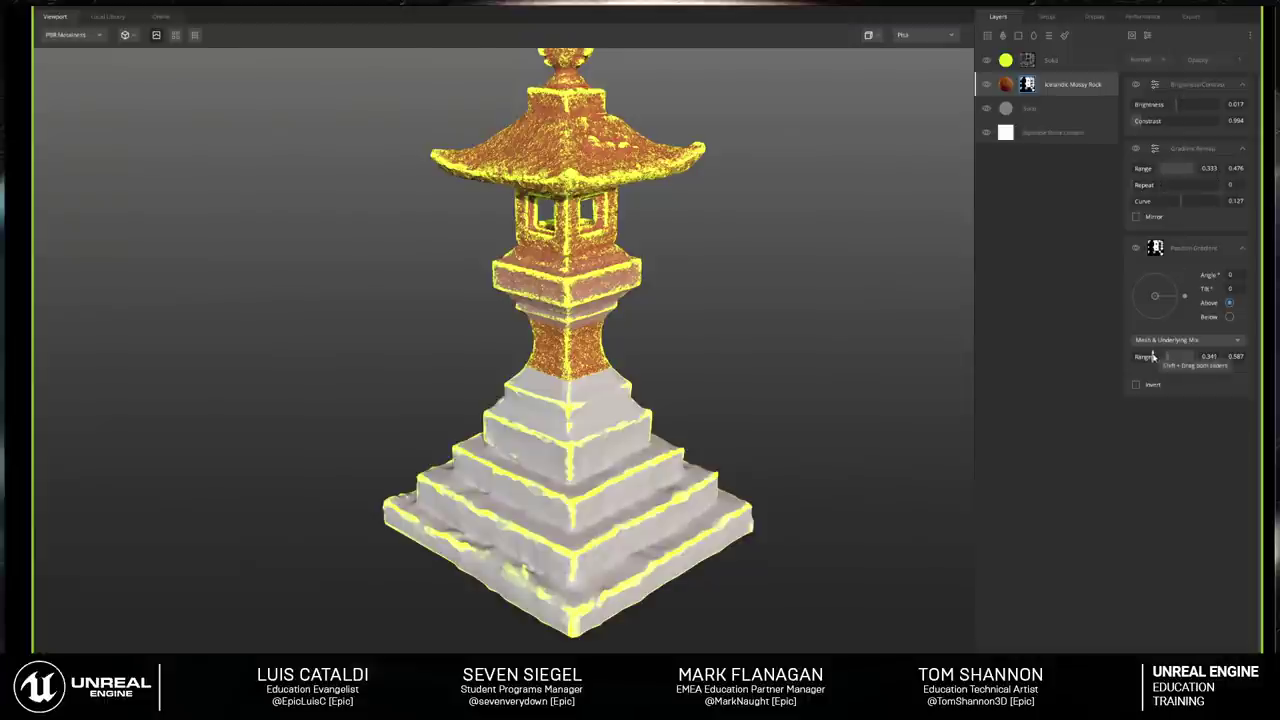
drag(1156, 357, 1186, 357)
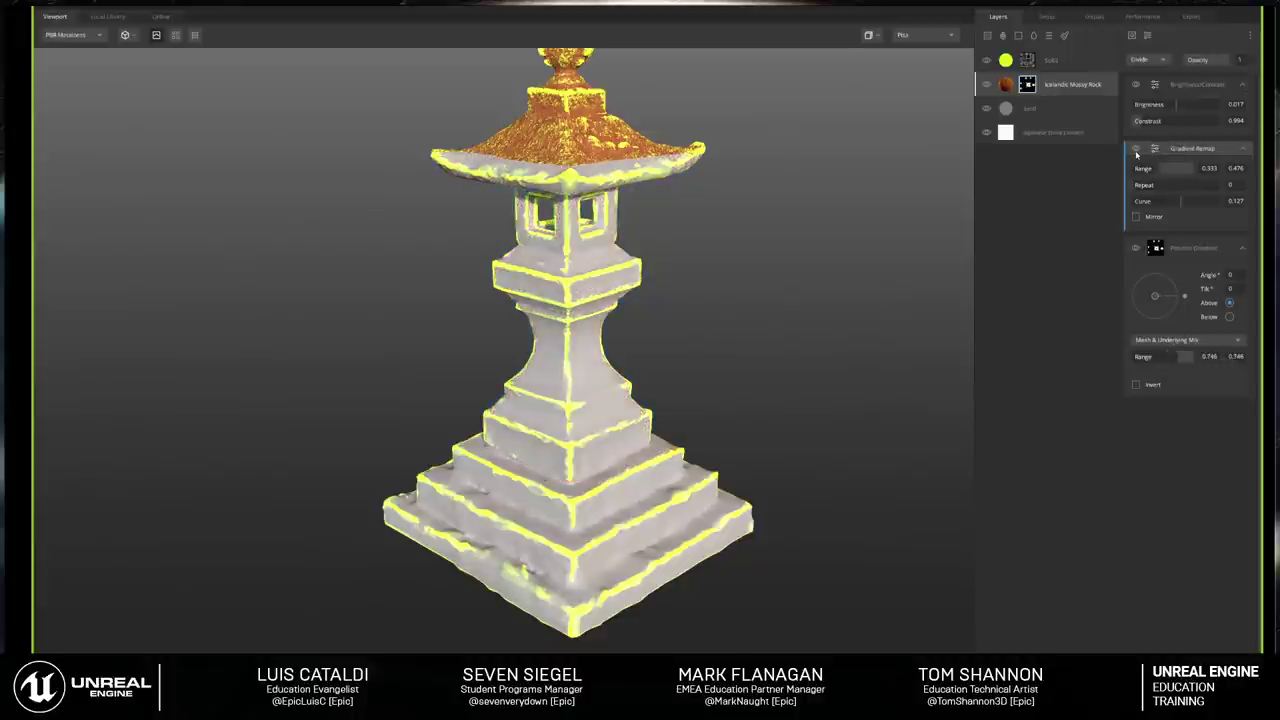
click(1136, 152)
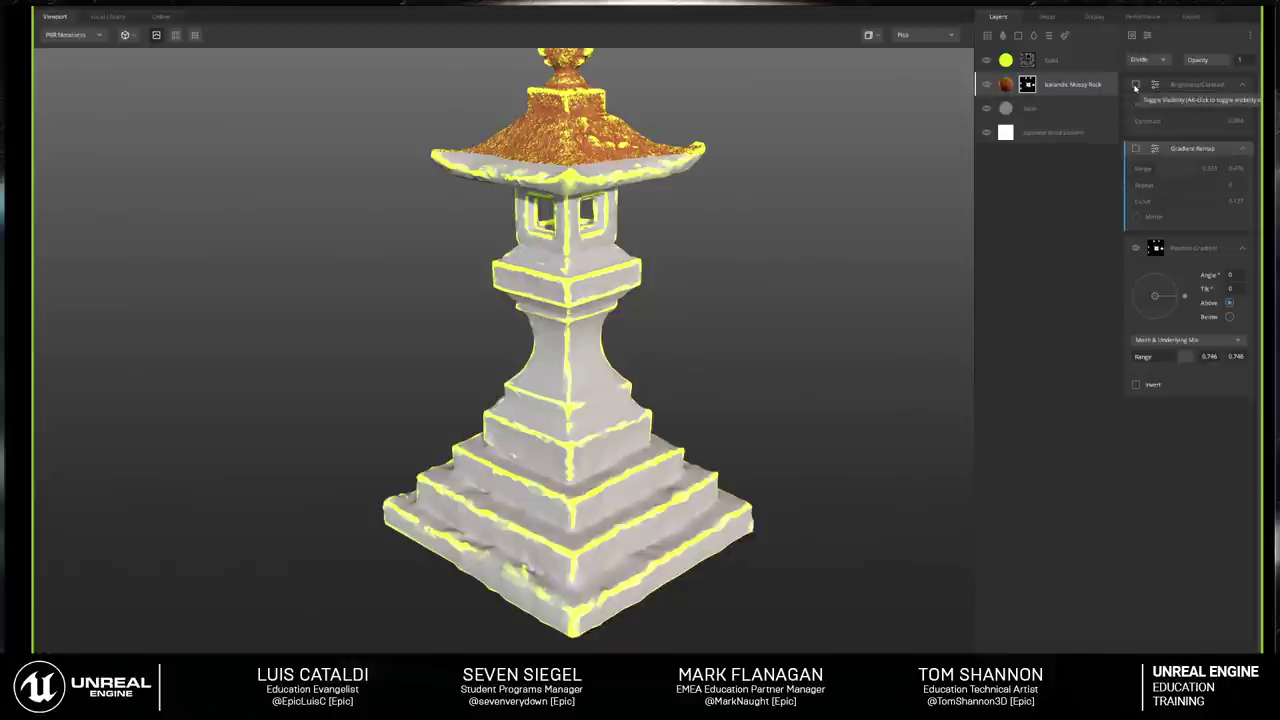
drag(1185, 357, 1199, 358)
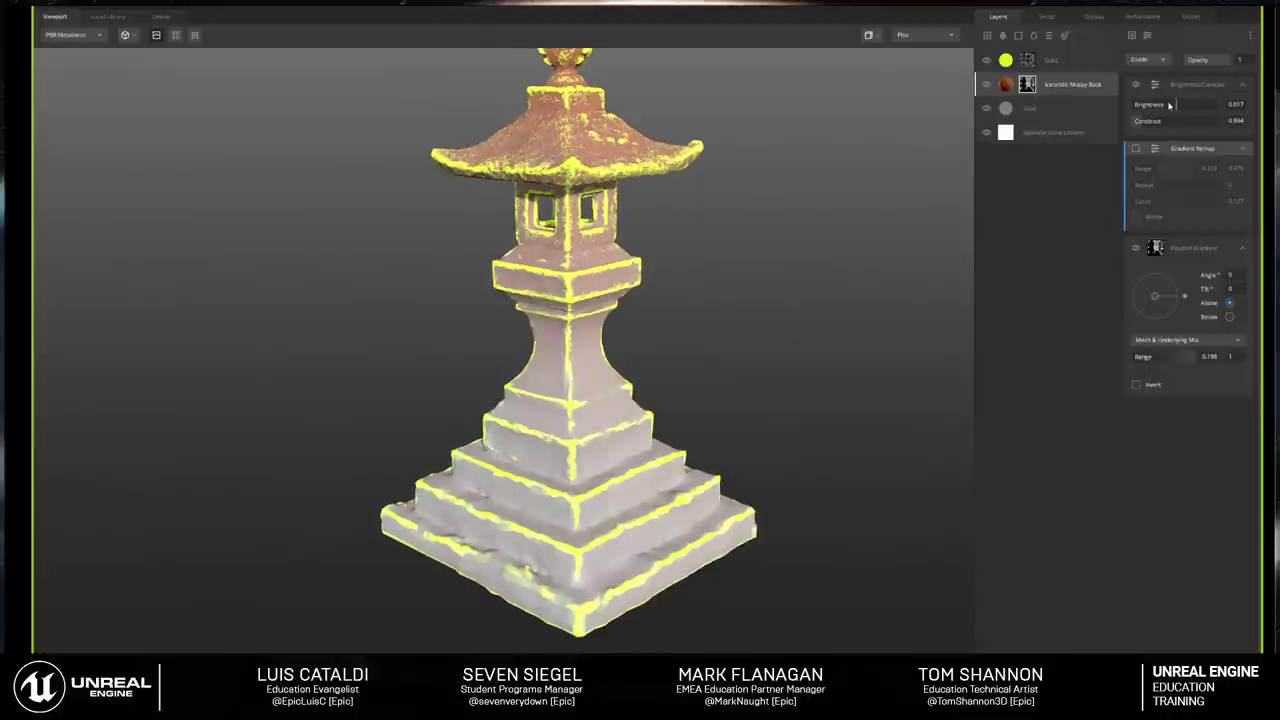
Step: Hide the grey Solid layer beneath Icelandic Mossy Rock and inspect the lantern with its base textures showing
click(1006, 85)
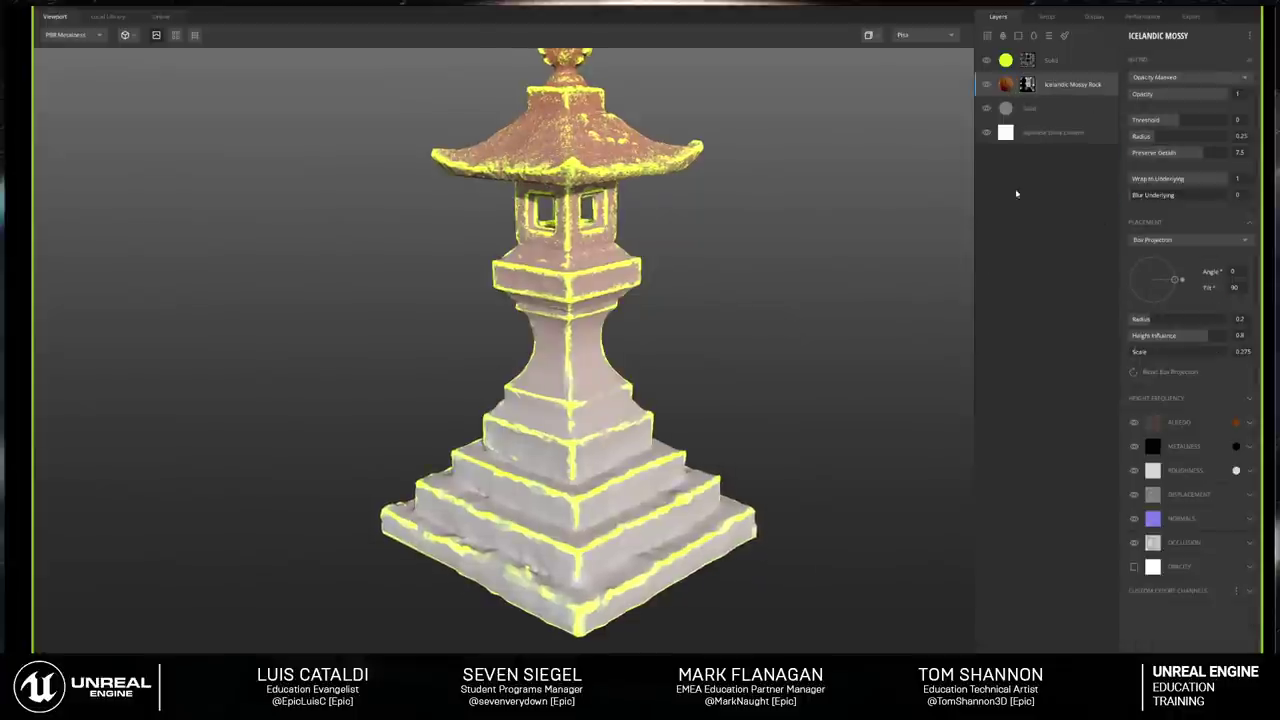
drag(736, 400, 874, 372)
scroll(738, 388, up, 2)
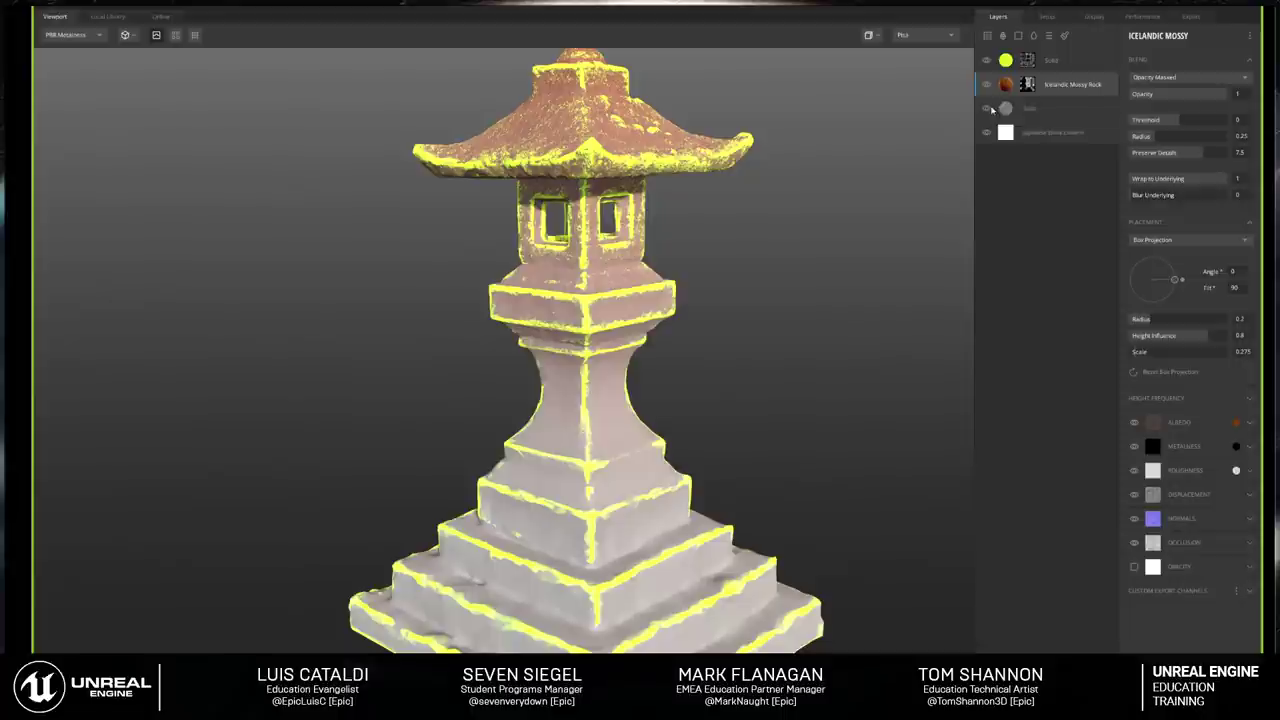
click(986, 108)
drag(838, 220, 794, 253)
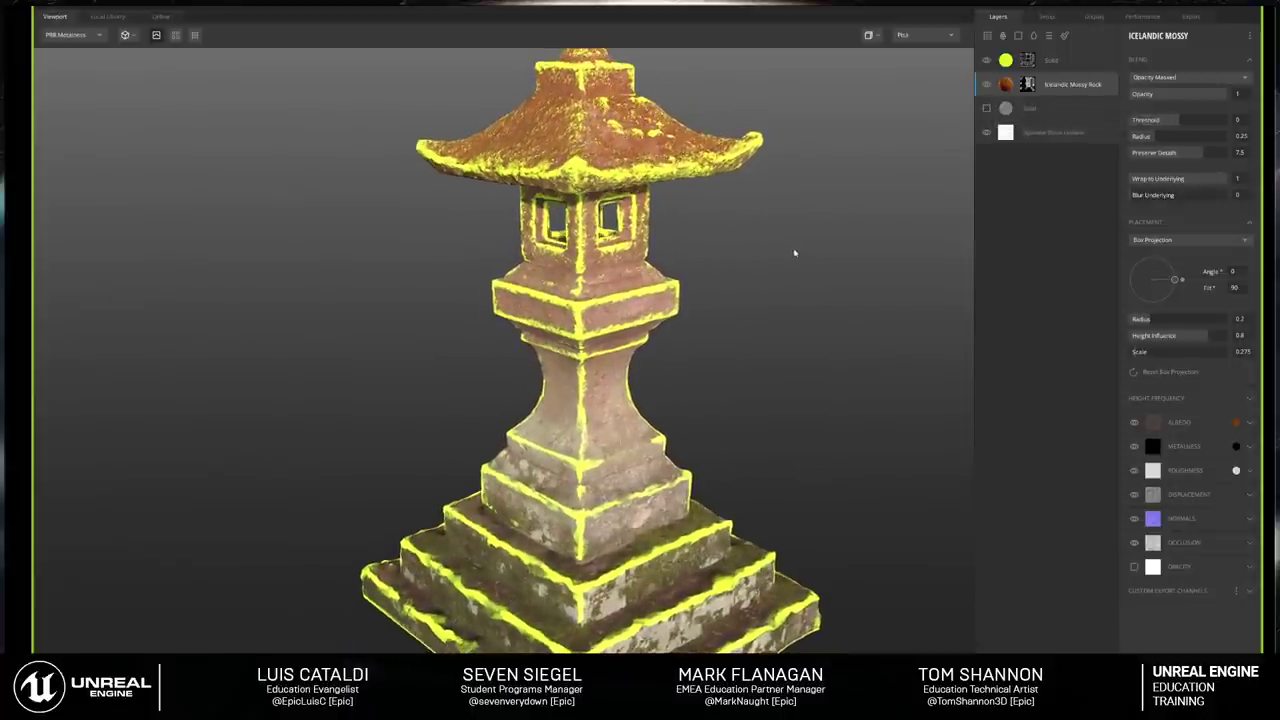
Step: Add another Solid layer above the yellow-green one and give it a bright magenta albedo color
click(1027, 60)
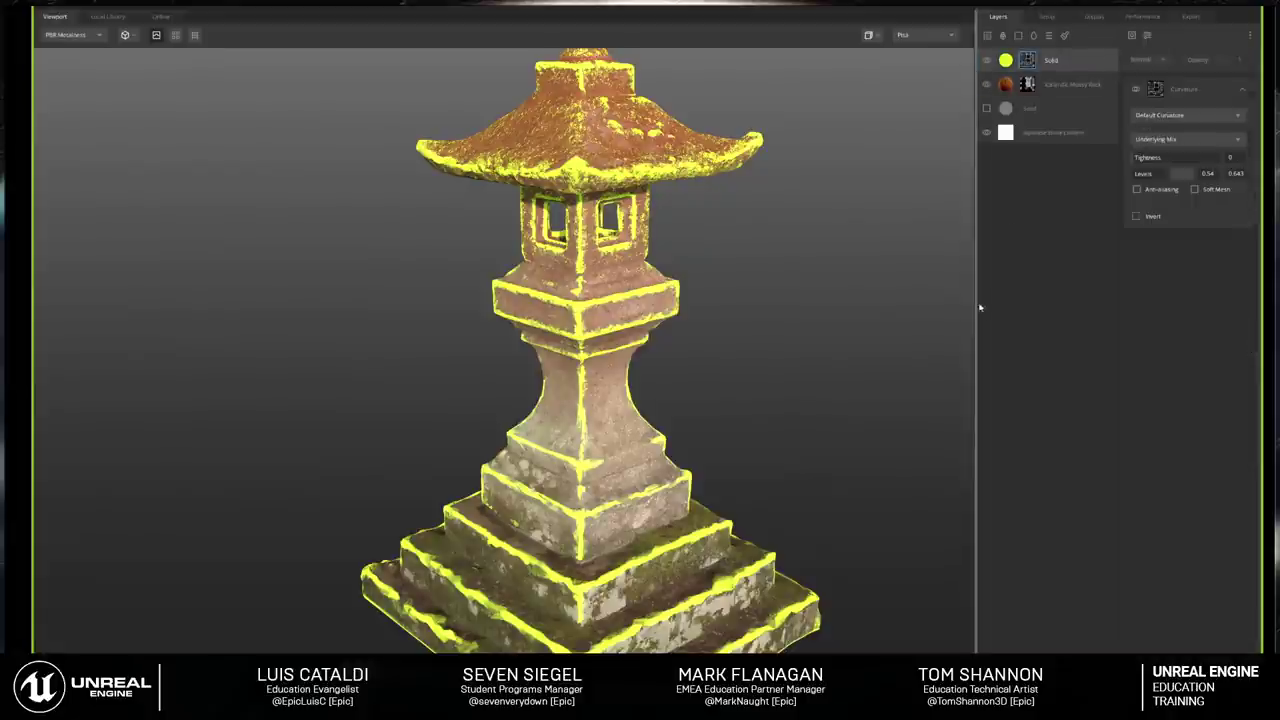
click(1018, 36)
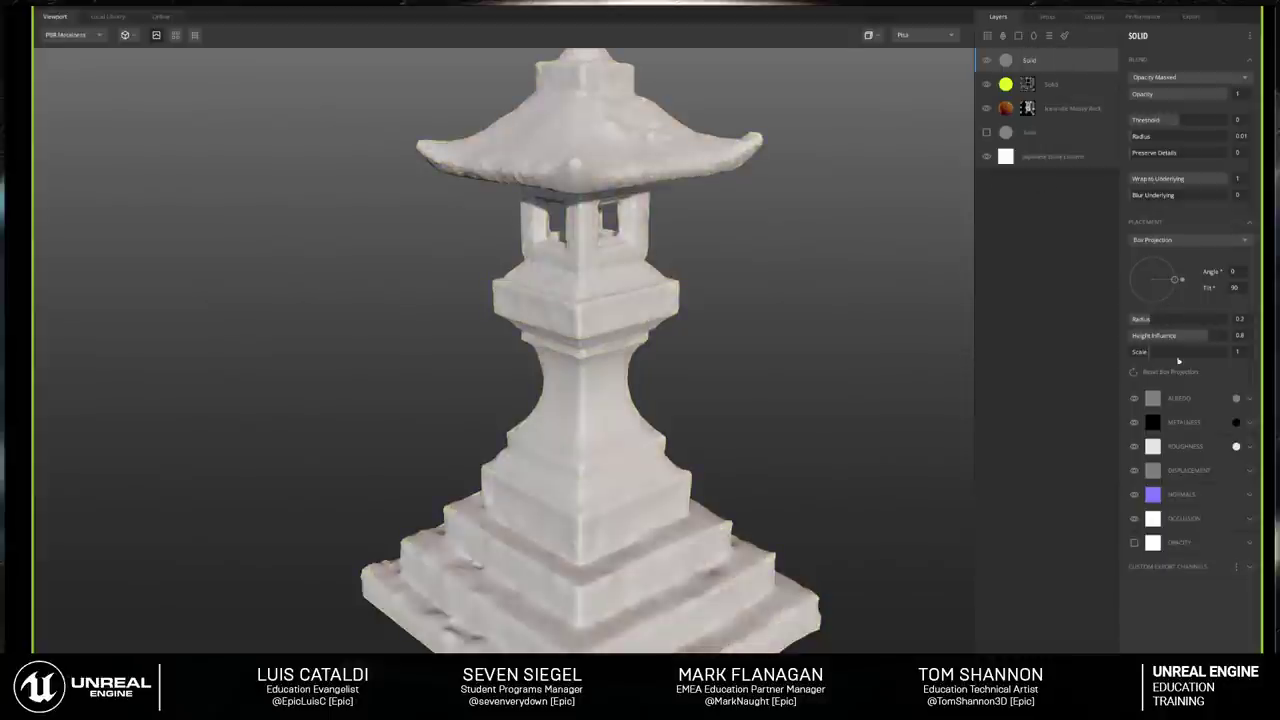
click(1237, 399)
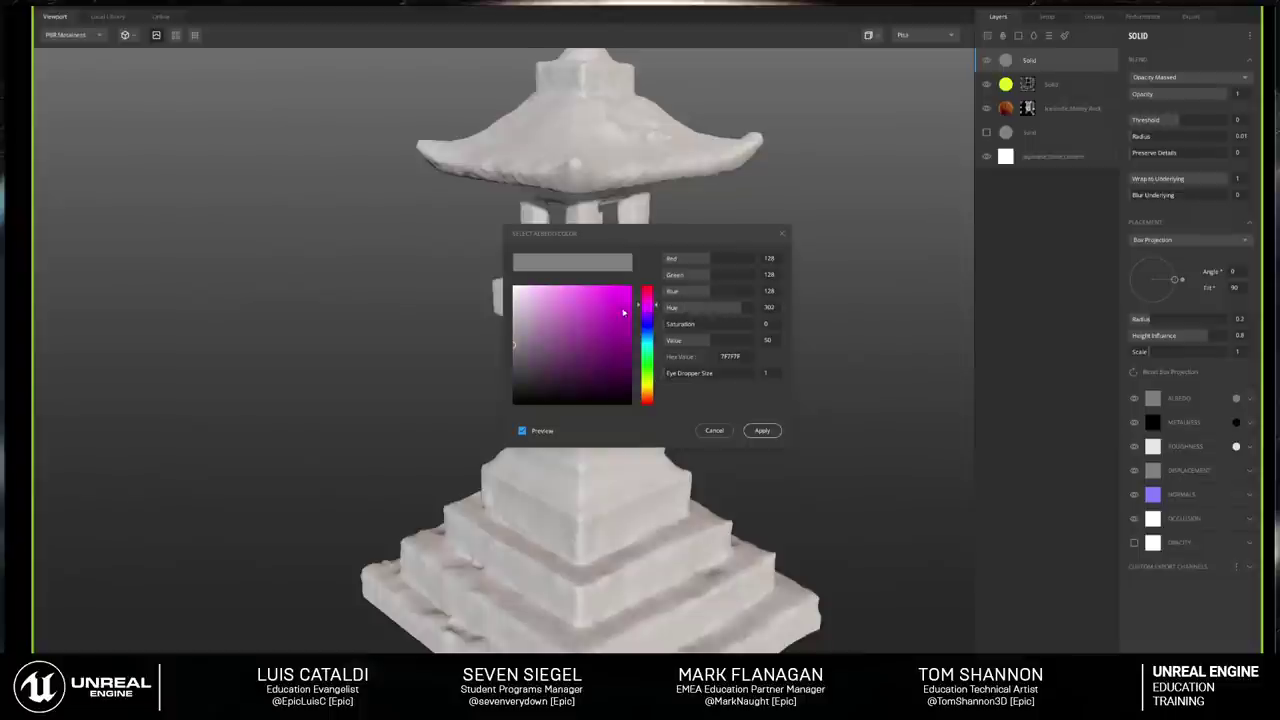
click(615, 288)
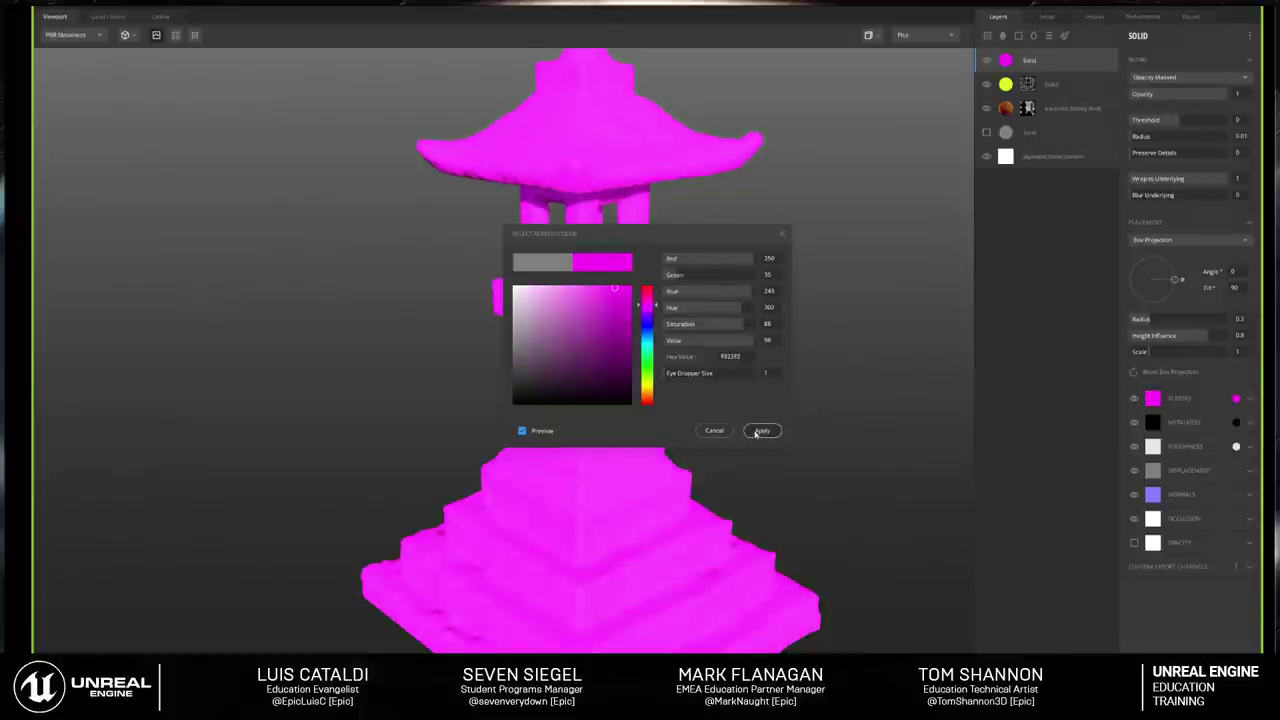
click(758, 430)
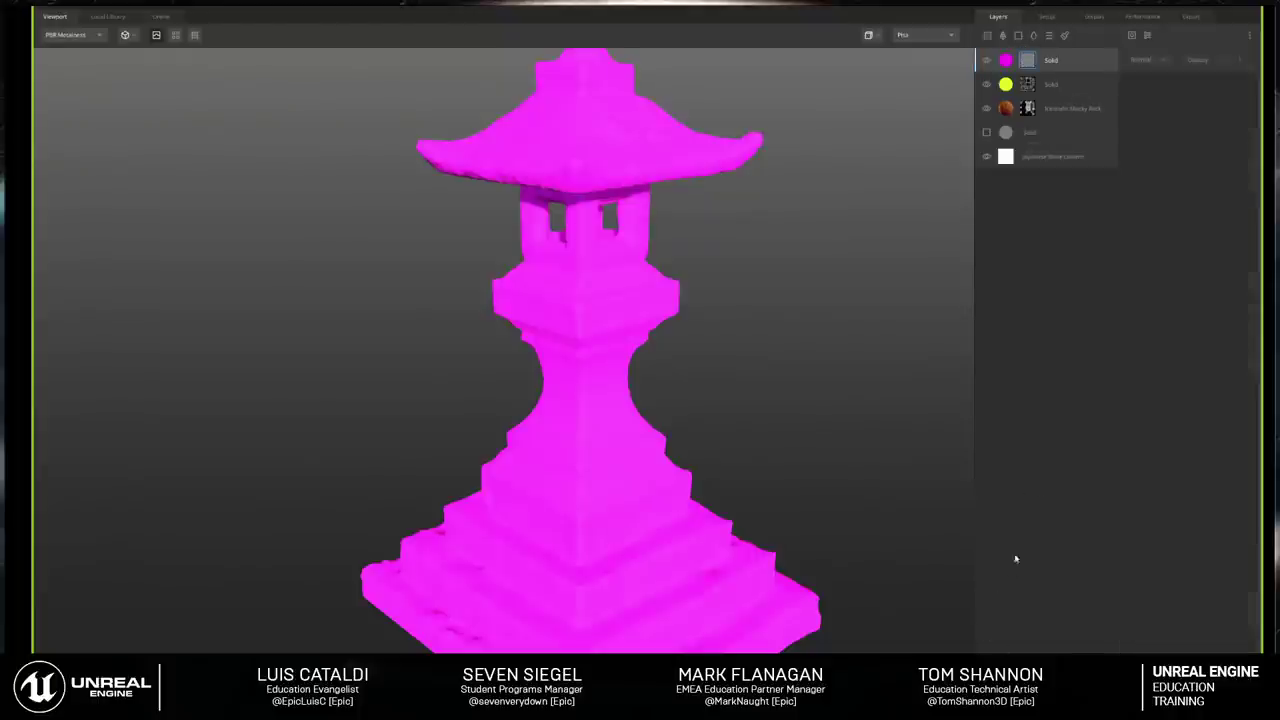
Step: Add a Curvature component to the magenta Solid layer's mask stack and inspect its effect on the lantern
click(1131, 35)
click(1143, 121)
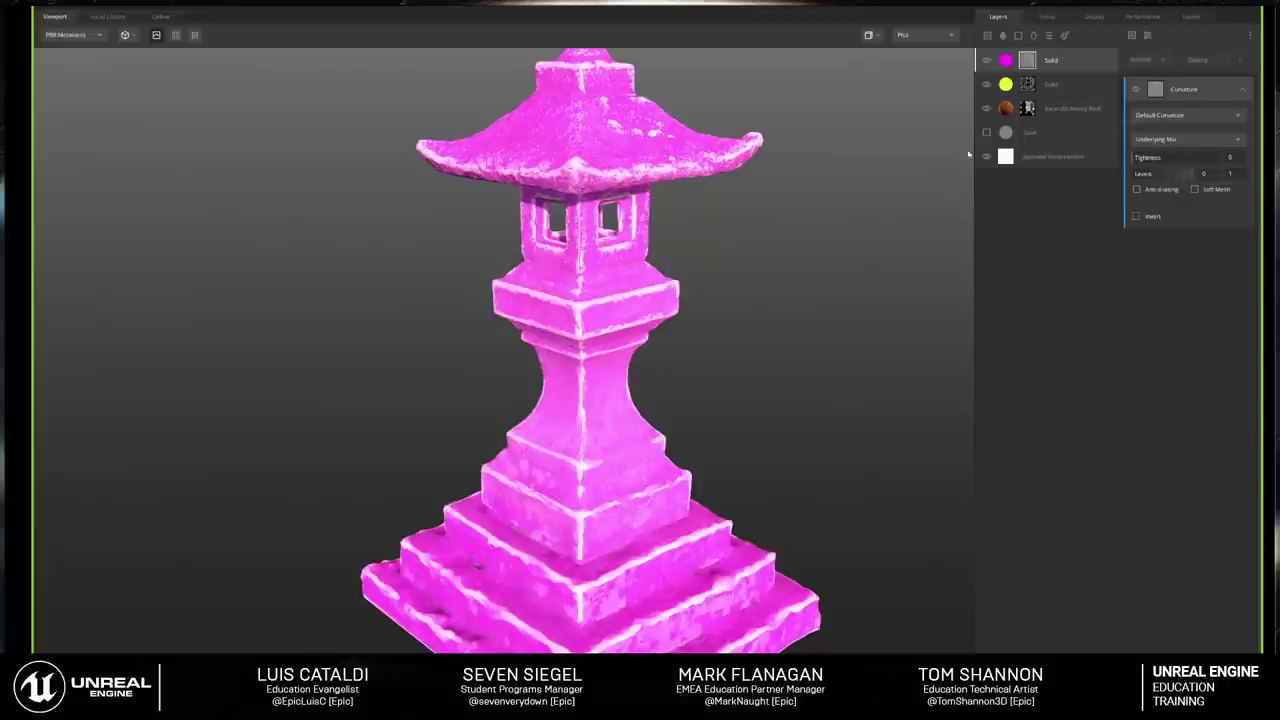
drag(968, 154, 695, 260)
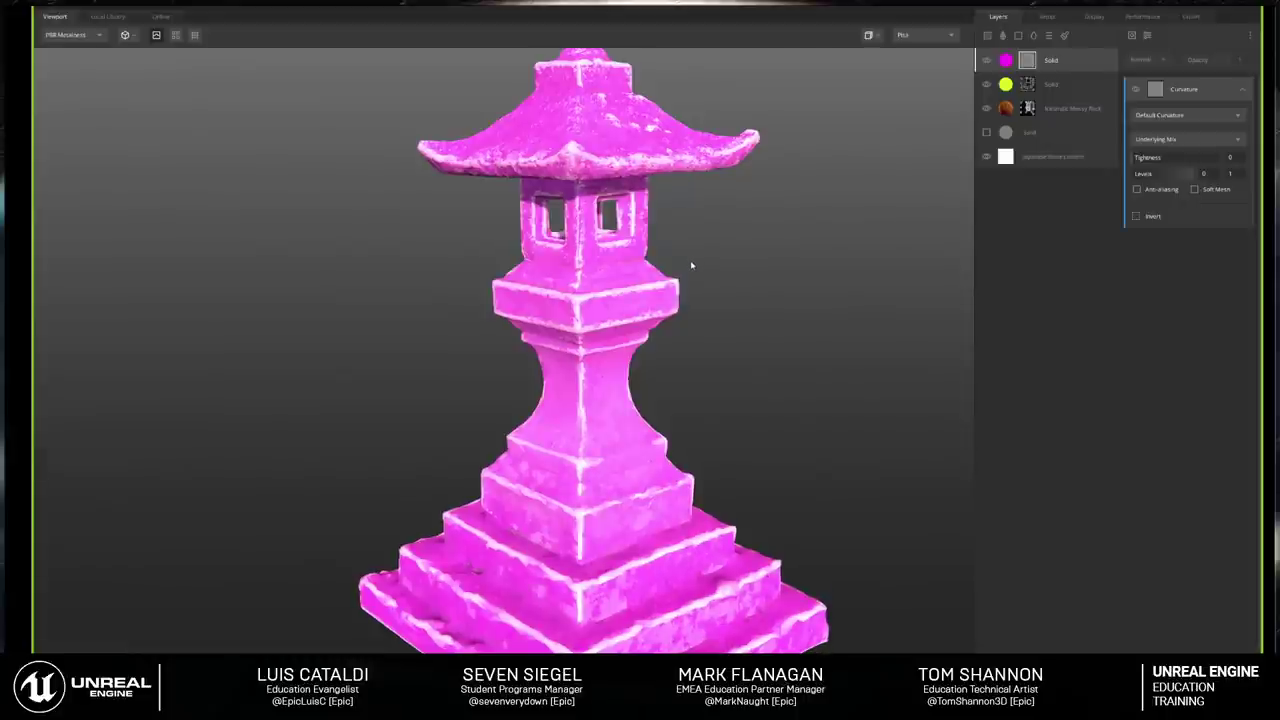
Step: In the magenta Solid layer's mask, set Curvature tightness to 0.348 and levels to 0.262–0.643, and add a Posterize modifier with step count 3
key(c)
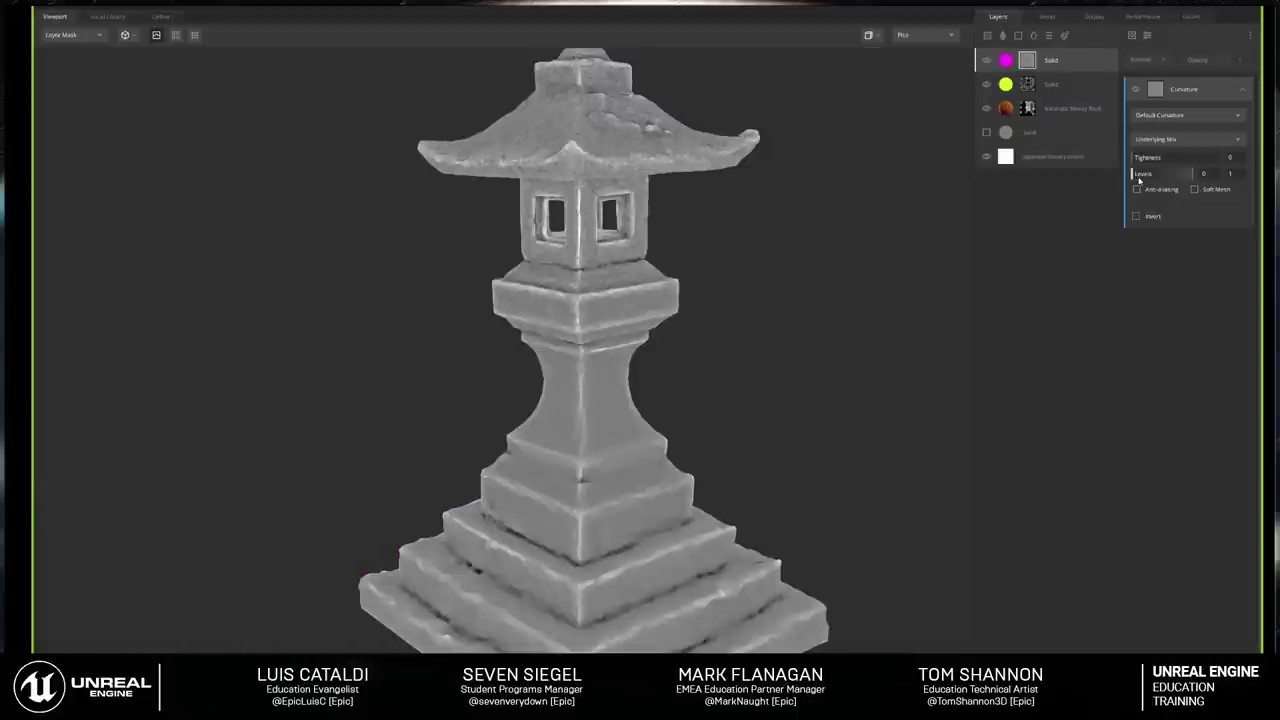
drag(1140, 174, 1170, 174)
click(1148, 36)
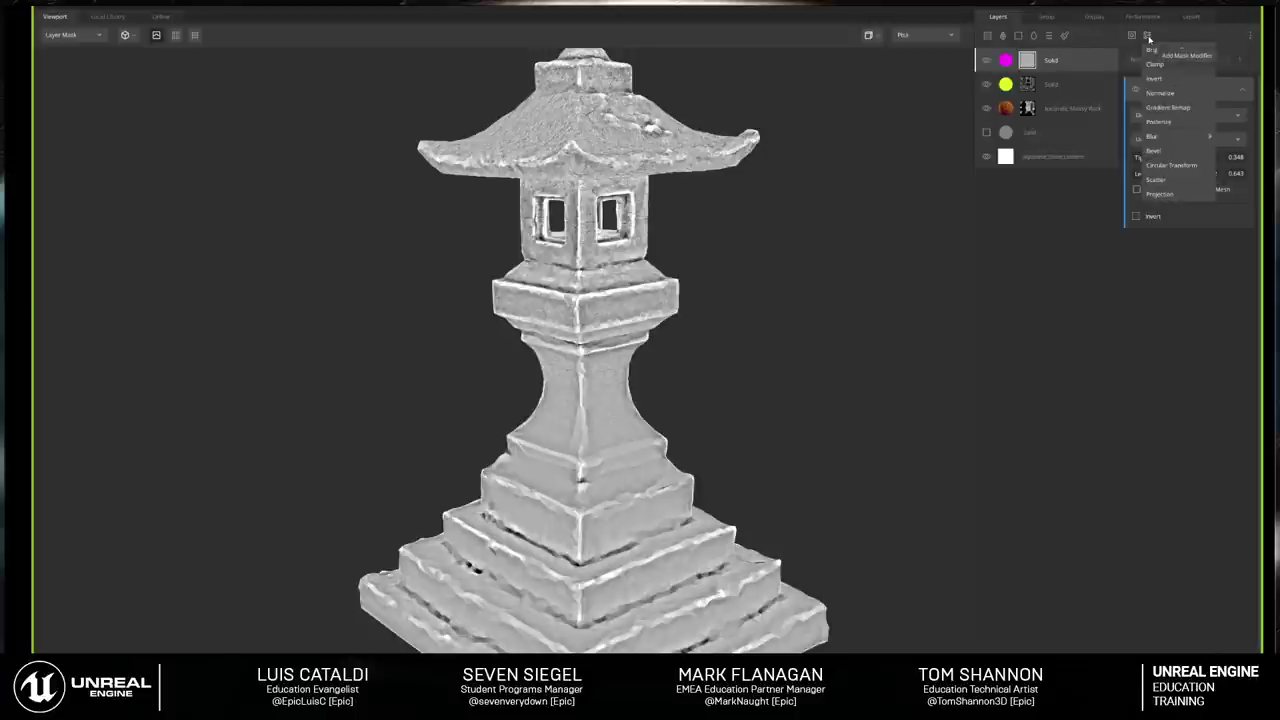
click(1162, 122)
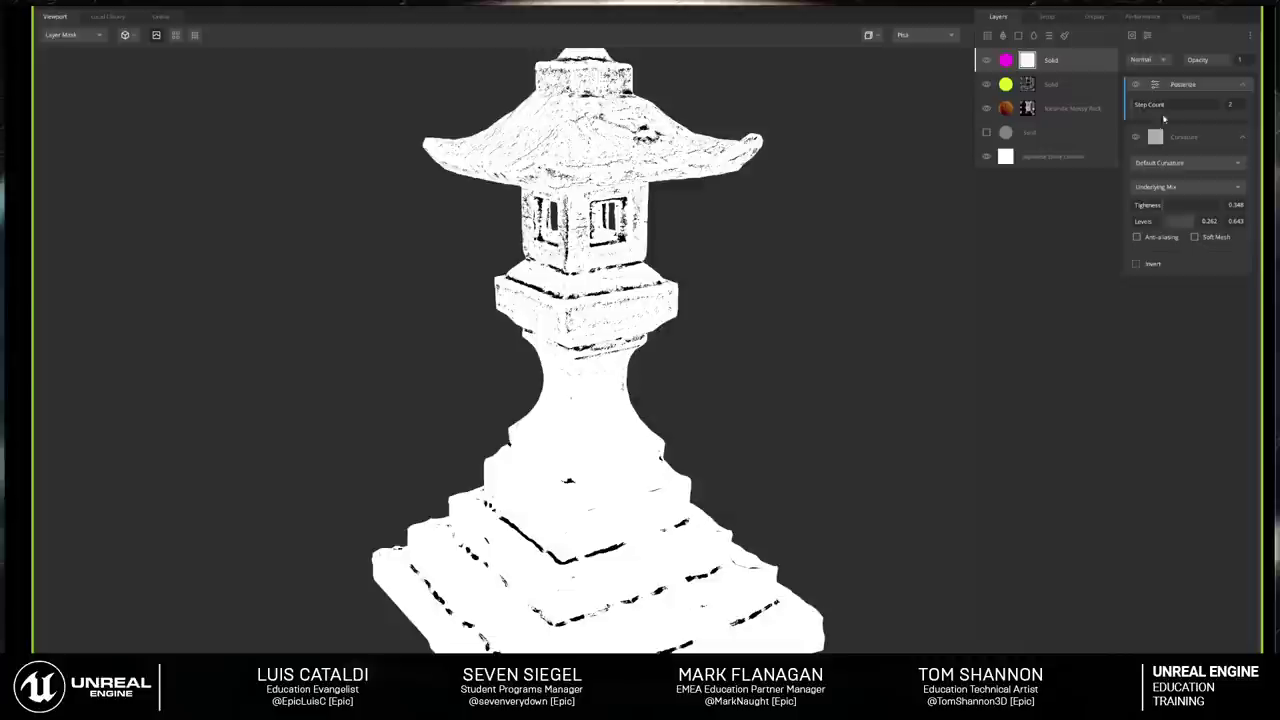
drag(1144, 106, 1145, 112)
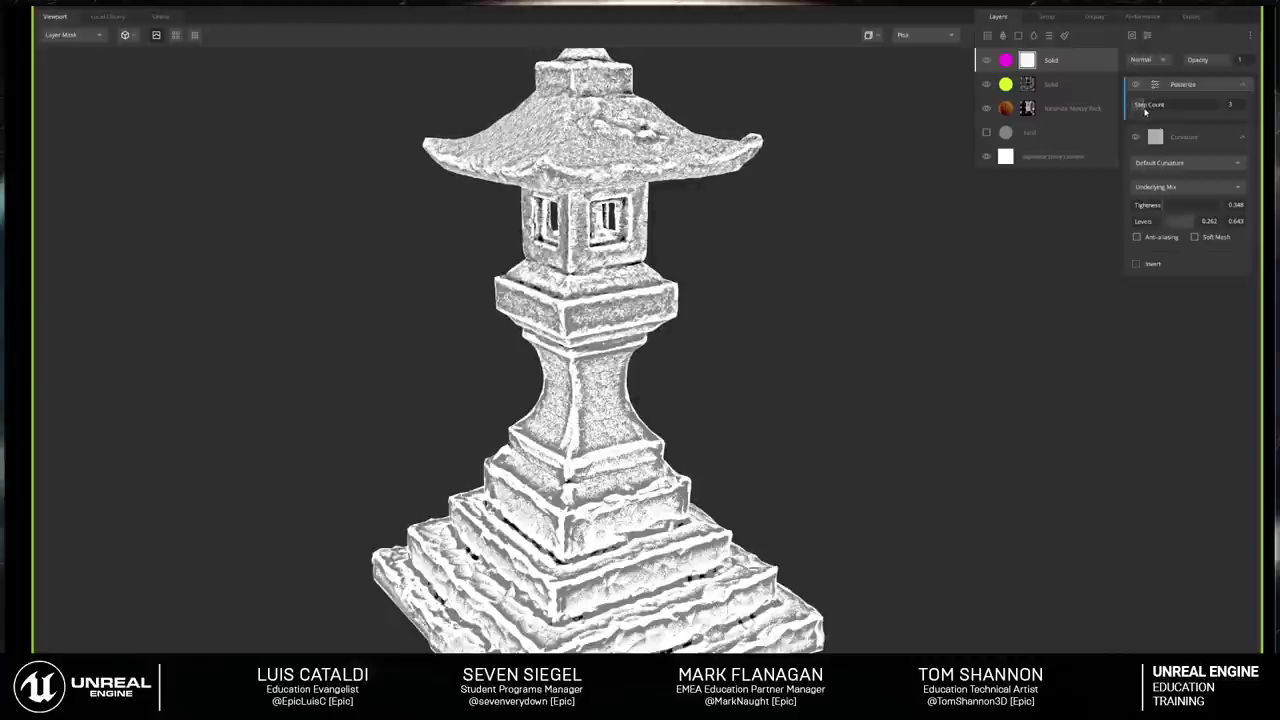
drag(850, 260, 766, 303)
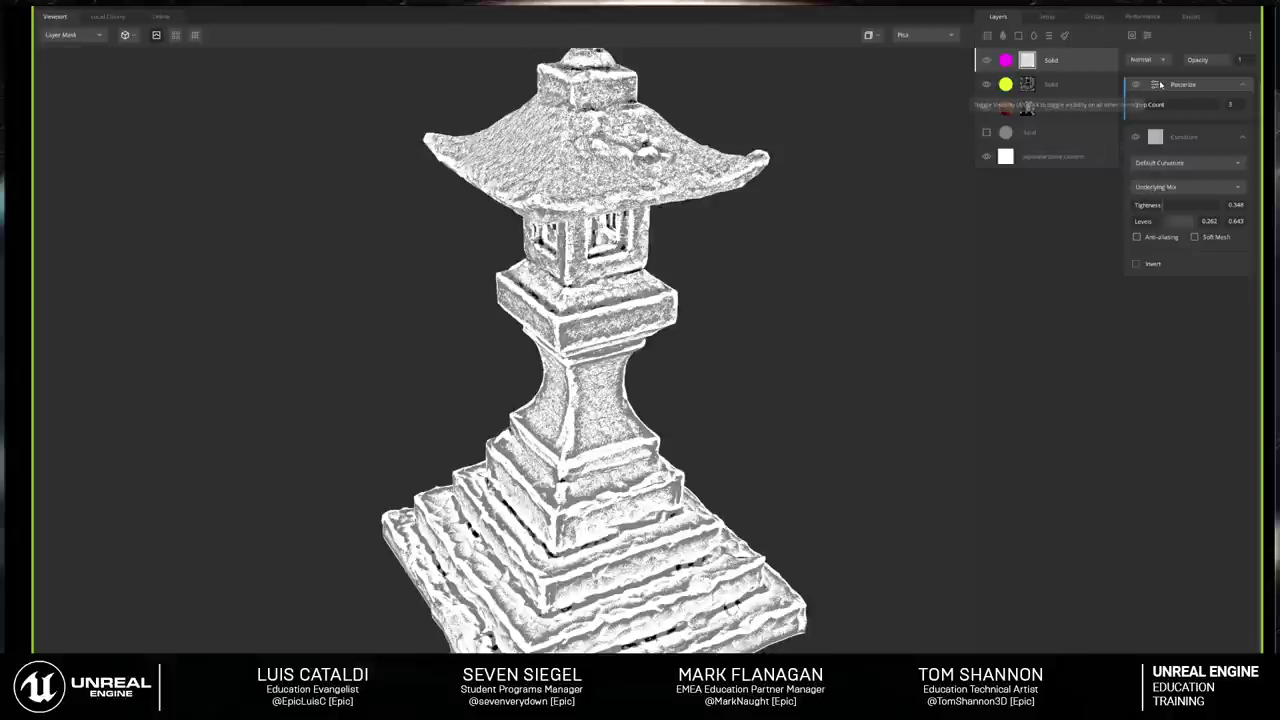
Step: Add a Worley 1 Noise component above Posterize with amplitude 5.359 and frequency about 11.6
click(1131, 35)
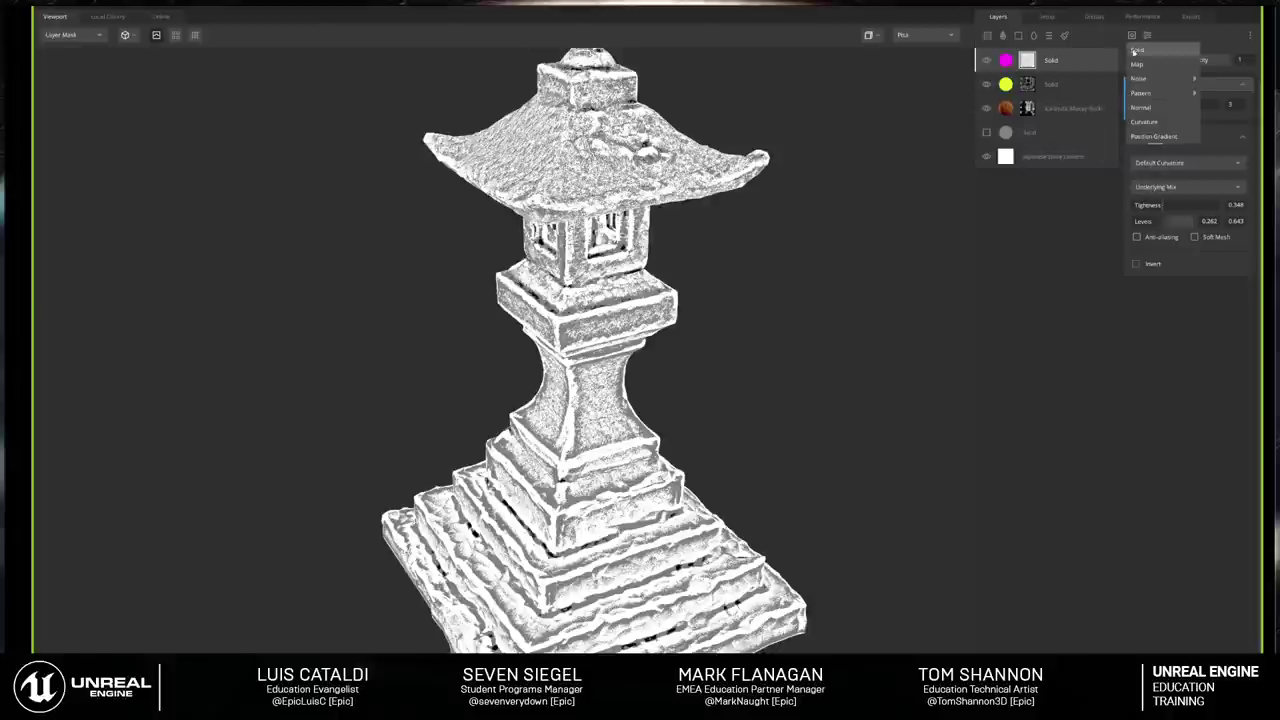
mouse_move(1146, 79)
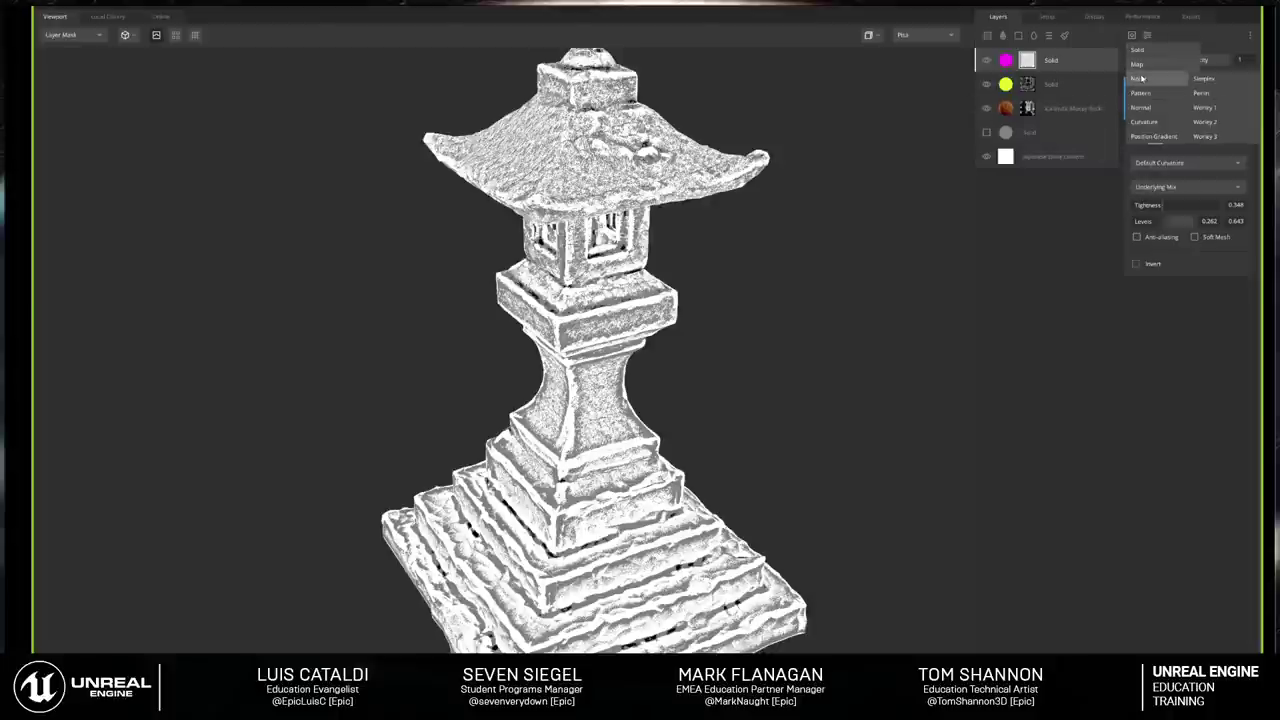
click(1204, 107)
drag(764, 296, 837, 229)
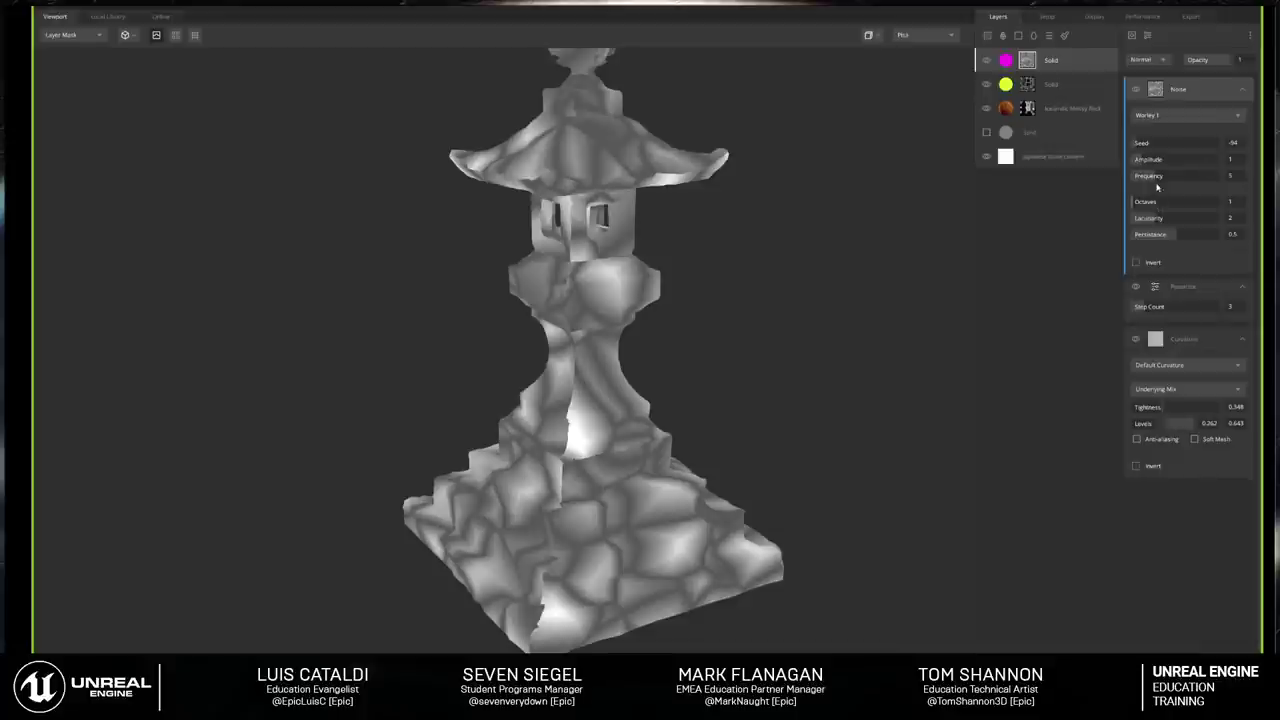
drag(1159, 158, 1186, 179)
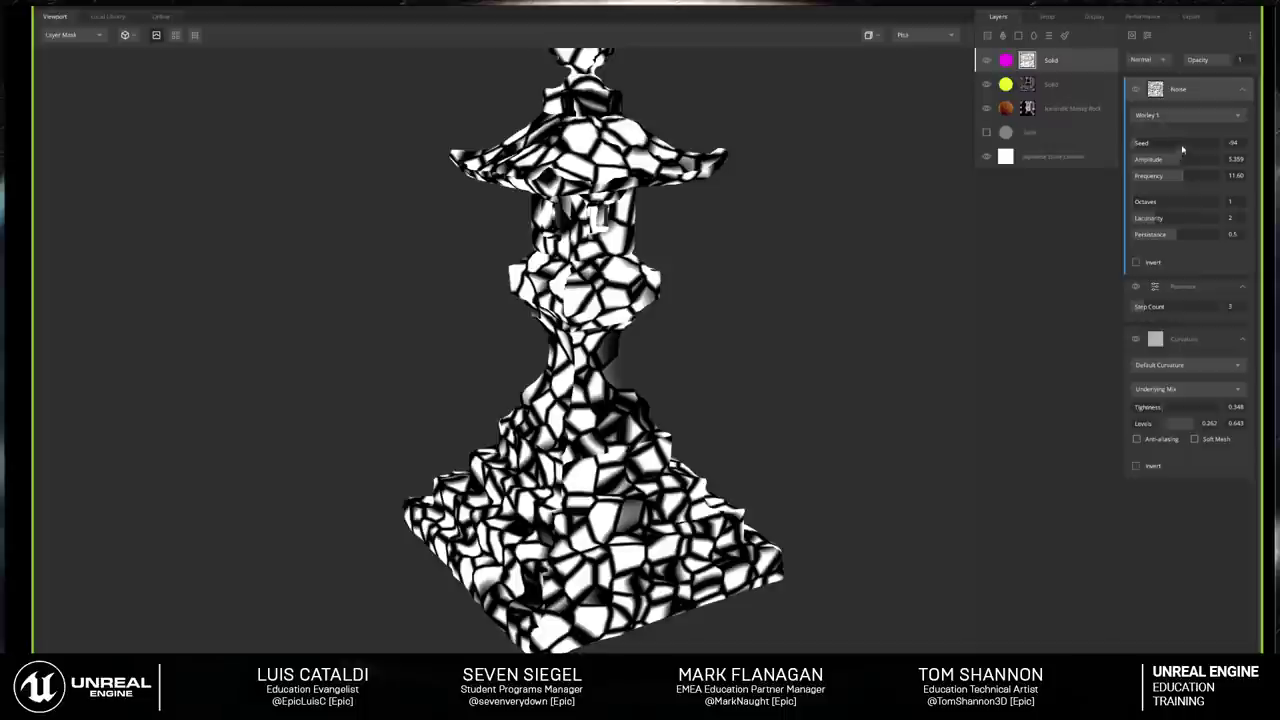
Step: Keep the noise type at Worley 1 and set its octaves to 7, lacunarity to 2.561 and persistence to 0.63
click(1183, 116)
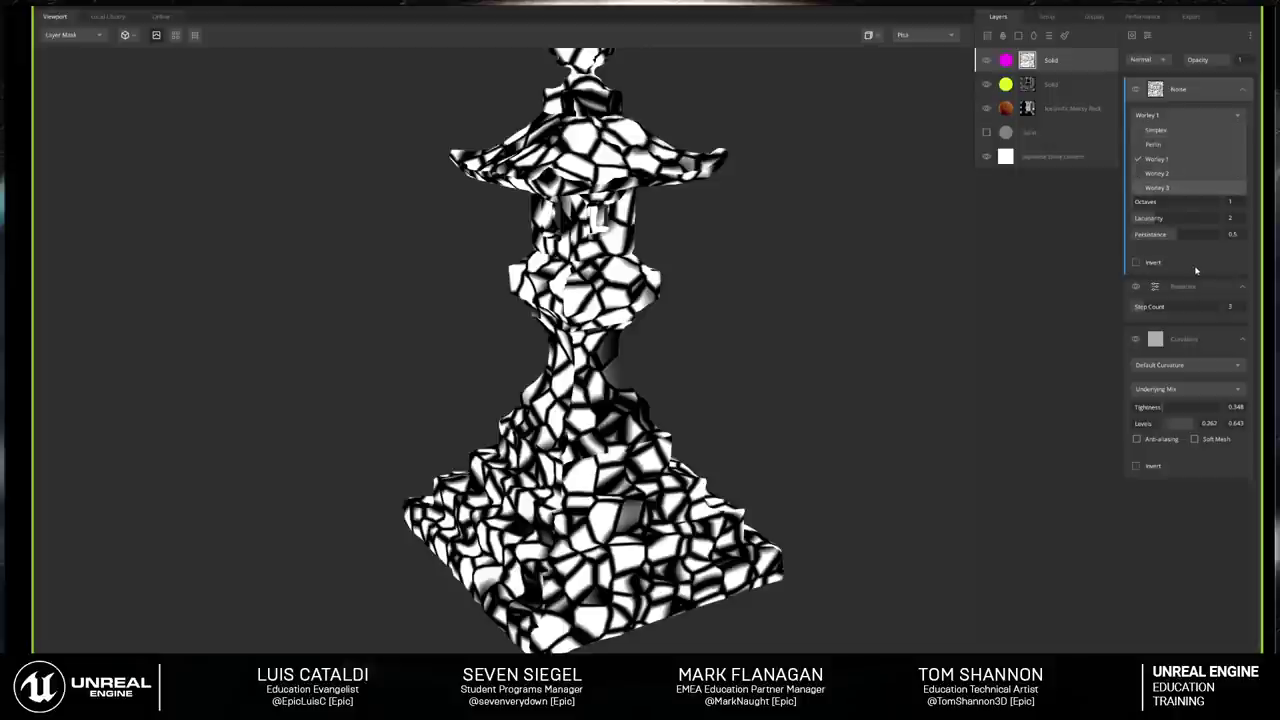
click(1159, 229)
drag(1161, 202, 1178, 221)
click(1188, 238)
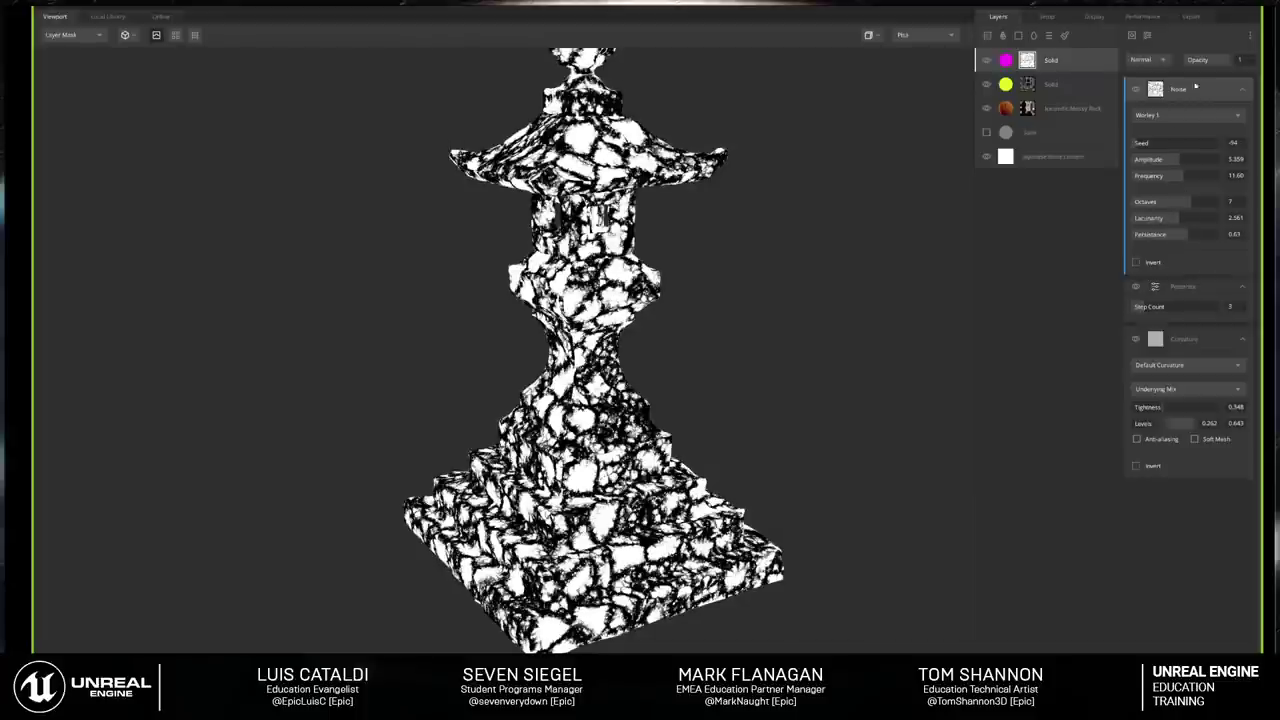
Step: Try the Add blend mode on the Noise component, settle on Distort with intensity -0.024, and return the viewport to PBR Metalness
click(1147, 60)
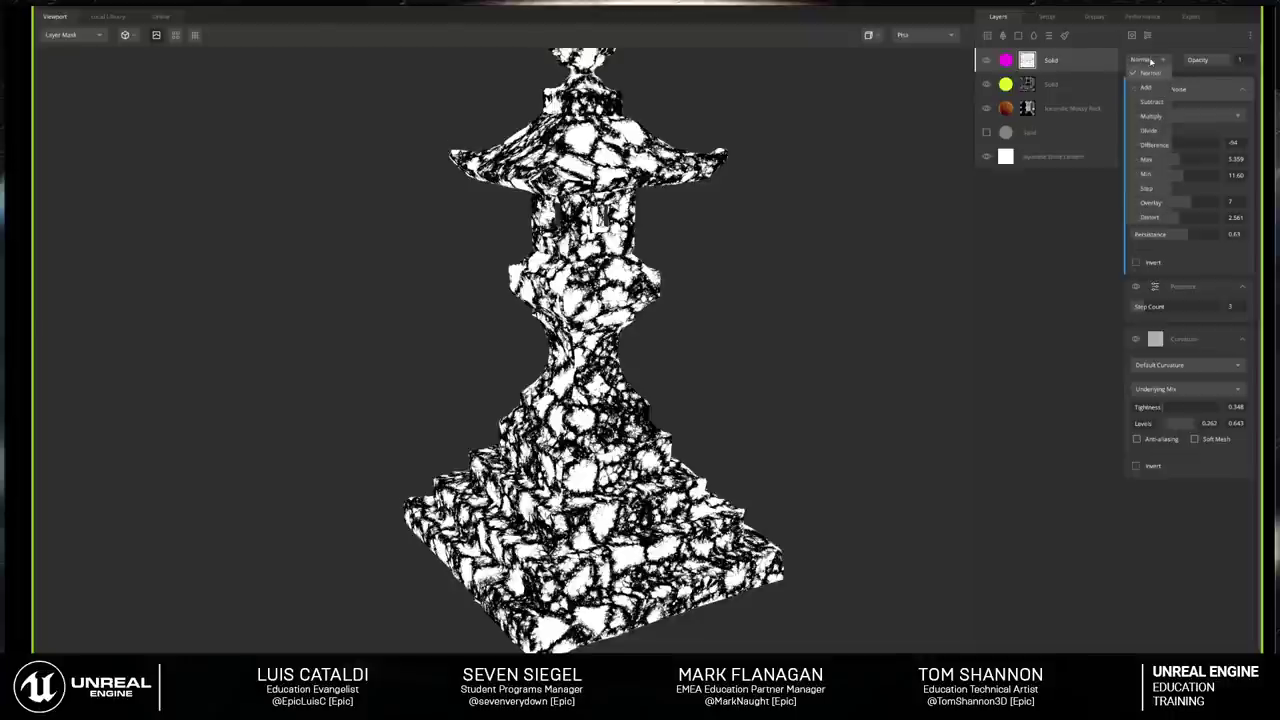
click(1151, 87)
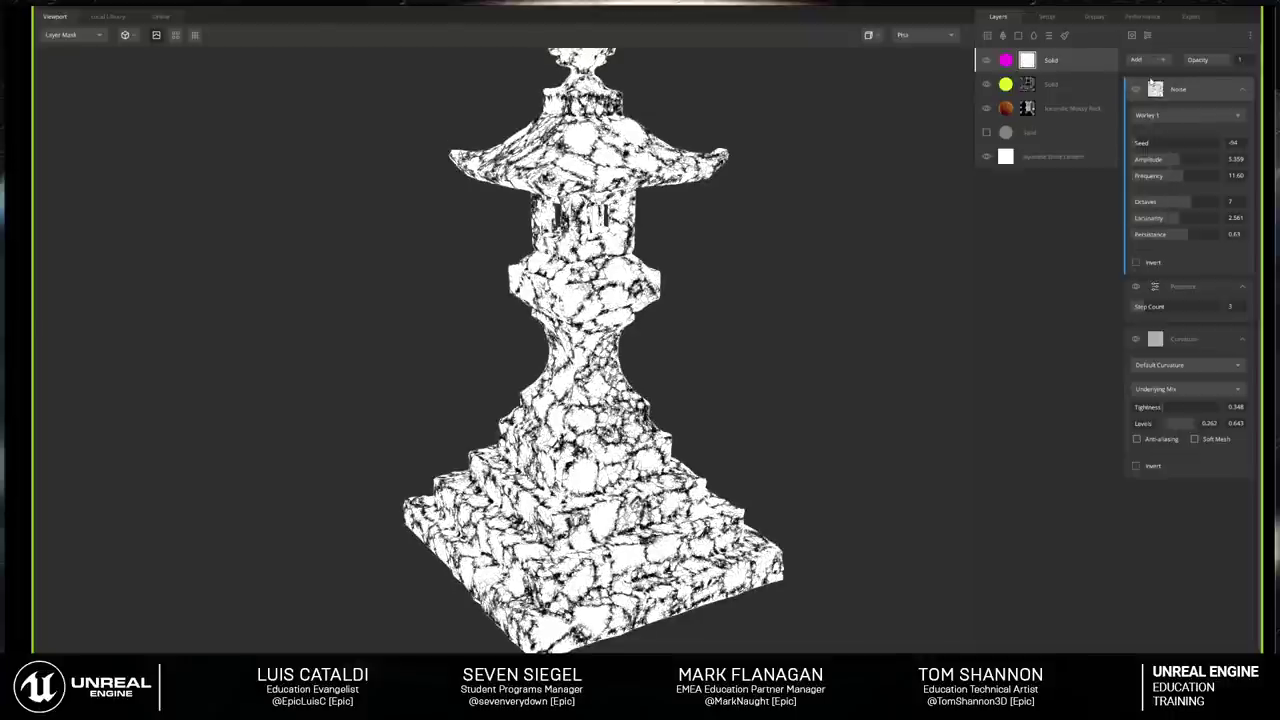
click(1150, 62)
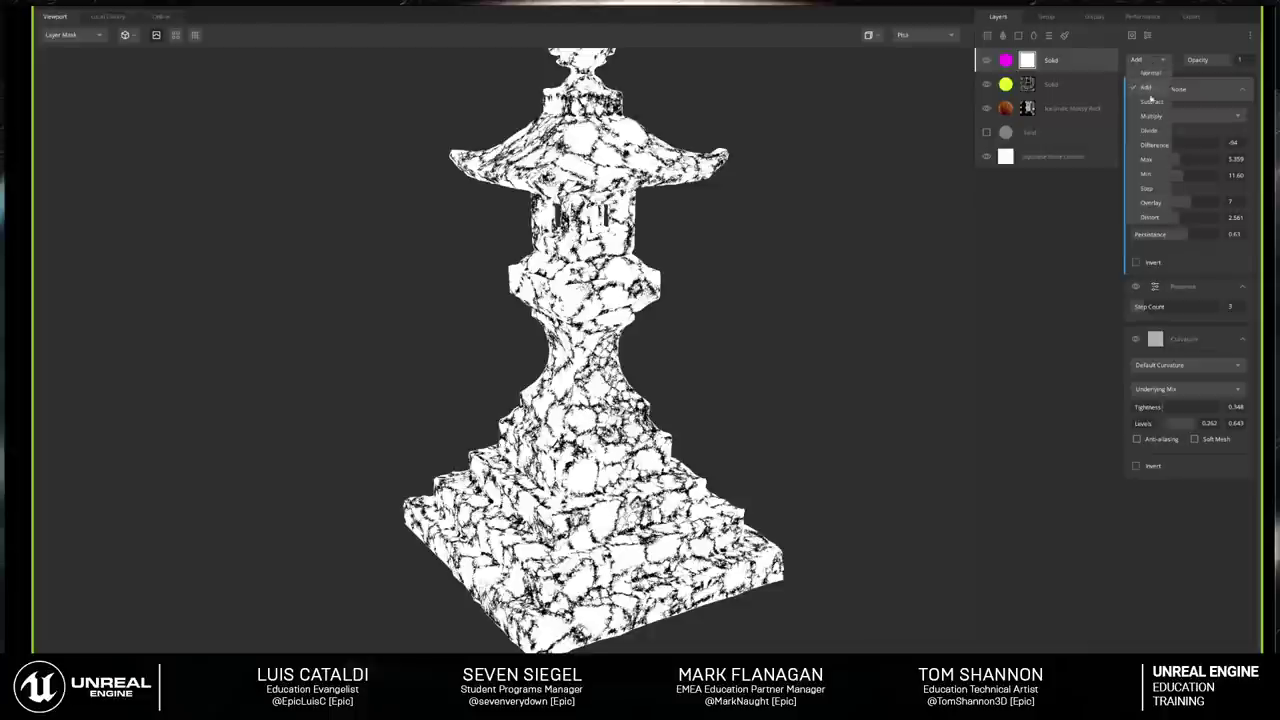
click(1149, 218)
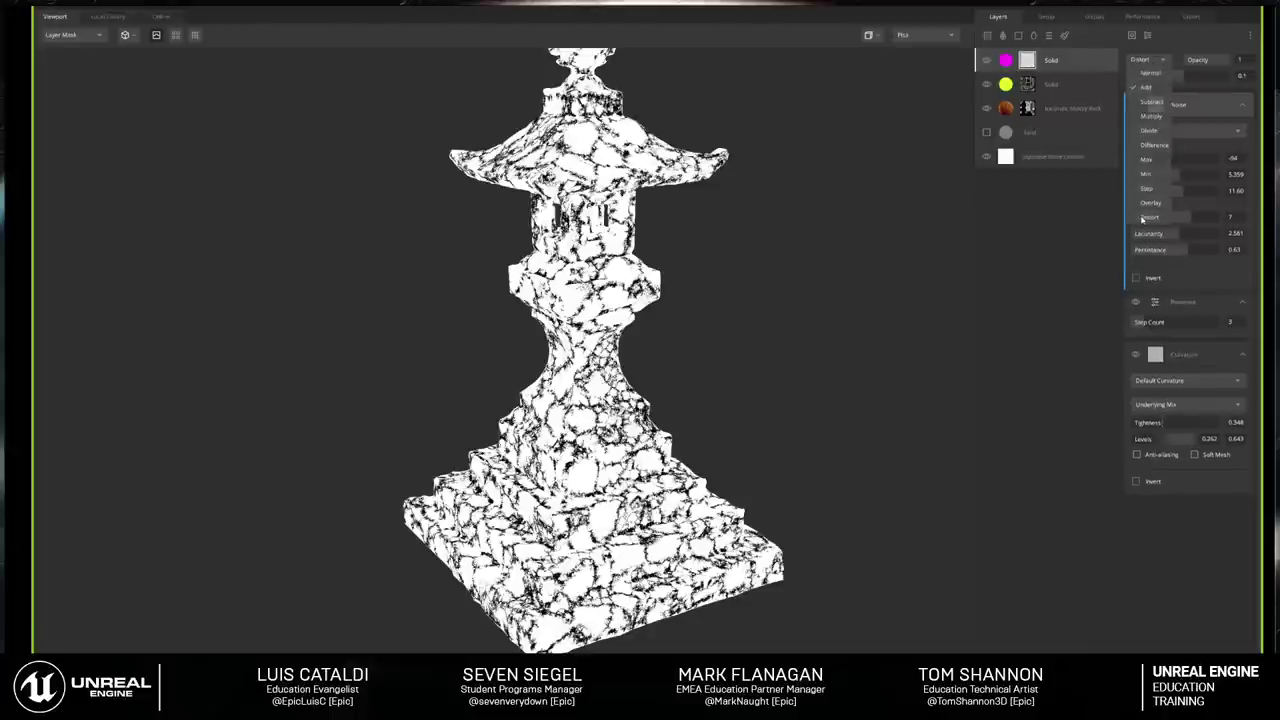
scroll(770, 337, up, 3)
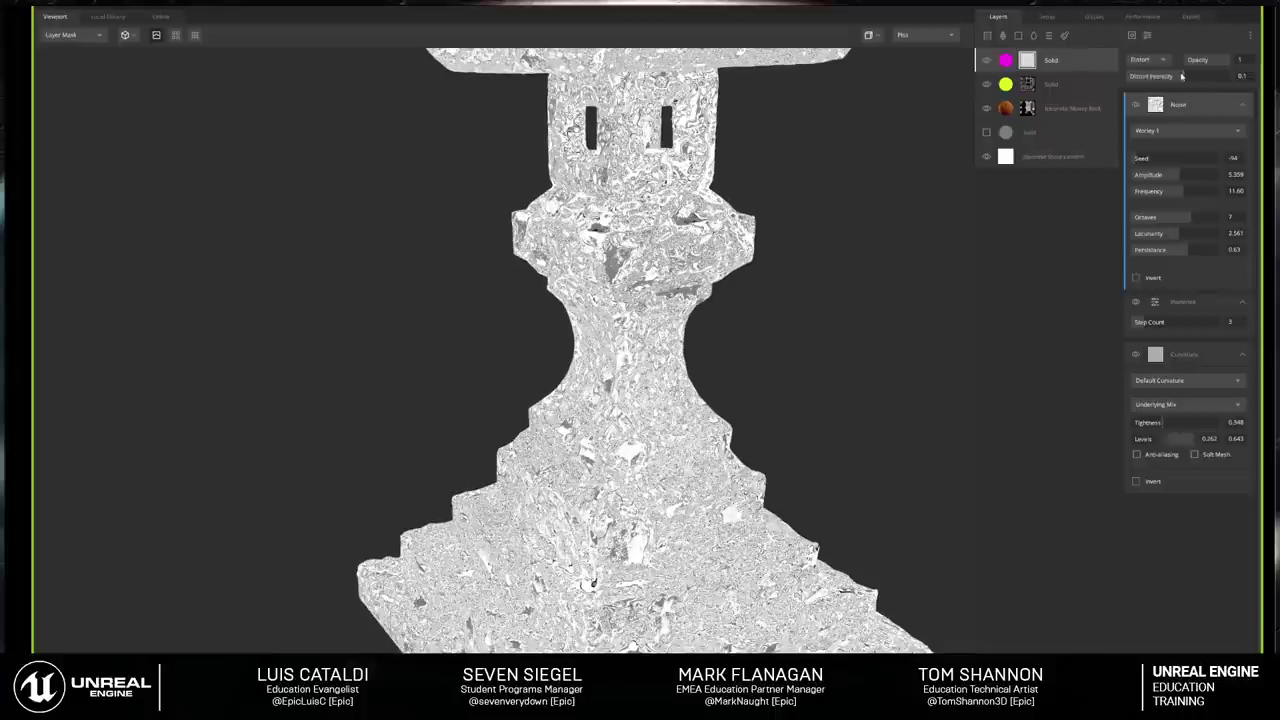
drag(1180, 77, 1176, 78)
drag(598, 328, 632, 292)
key(m)
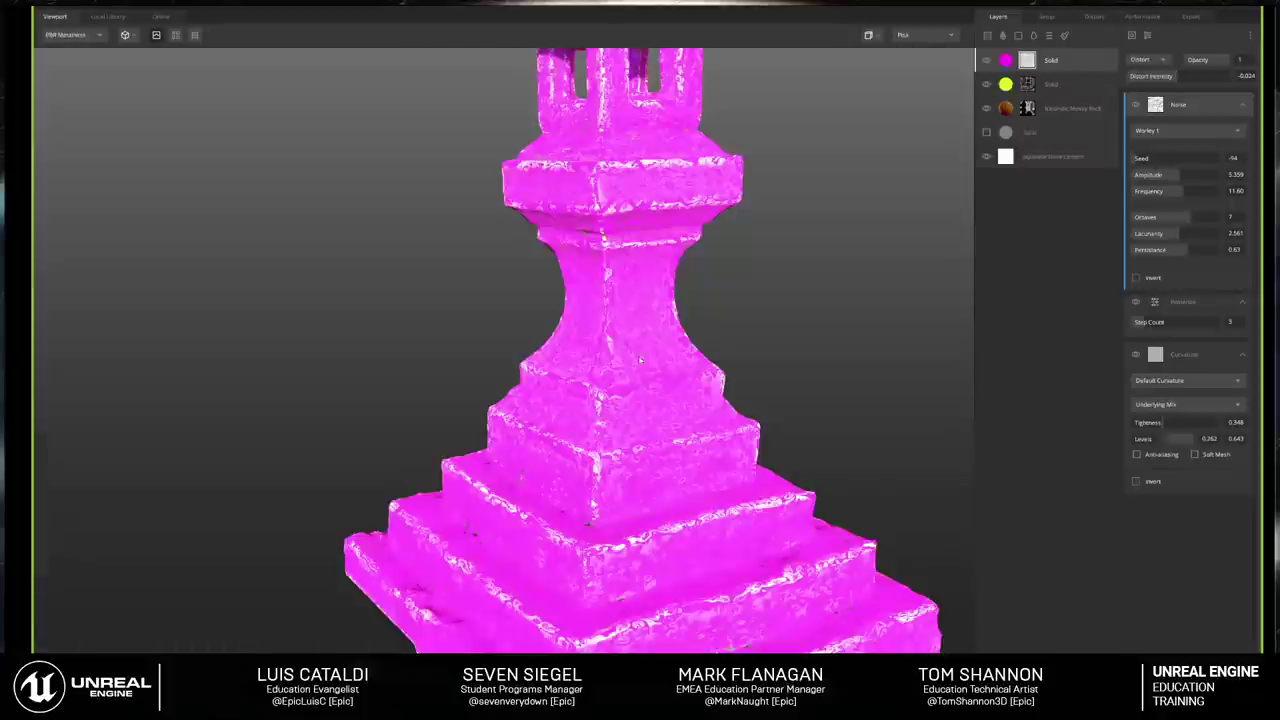
Step: Set the magenta Solid layer's roughness to dark grey RGB 70, 66, 70, leaving its metalness color as is
scroll(627, 355, up, 5)
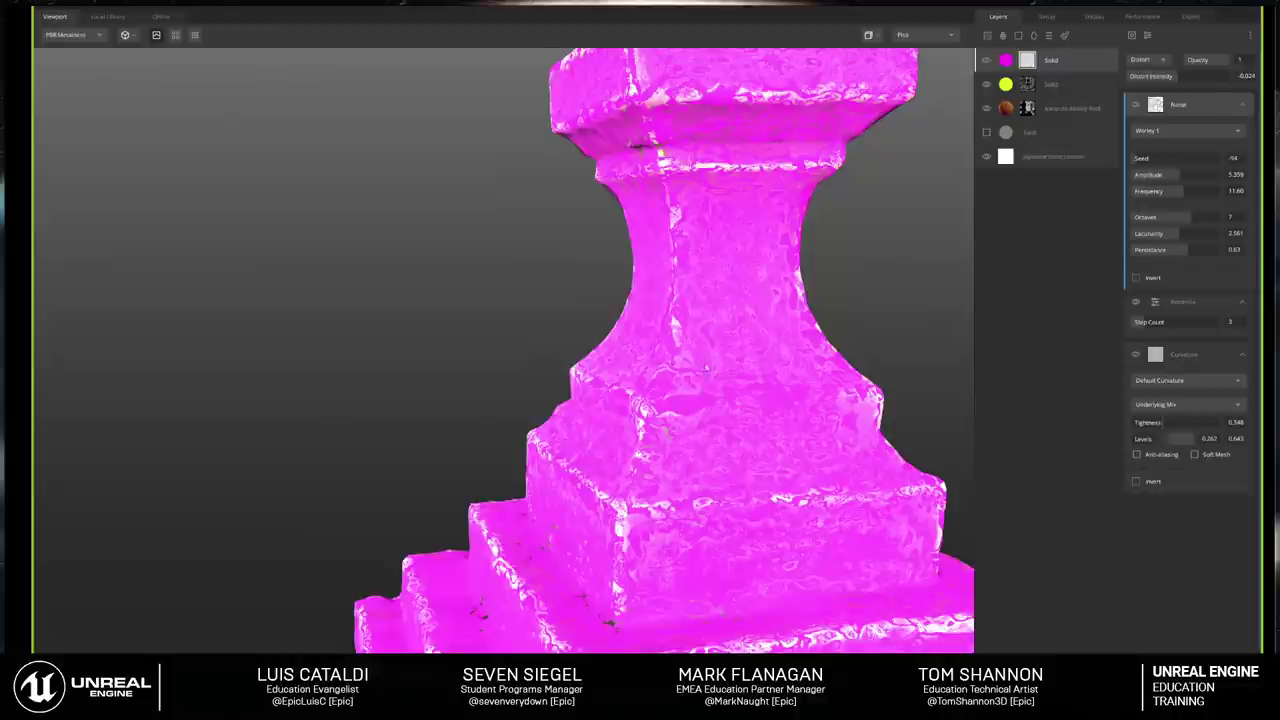
scroll(551, 372, up, 4)
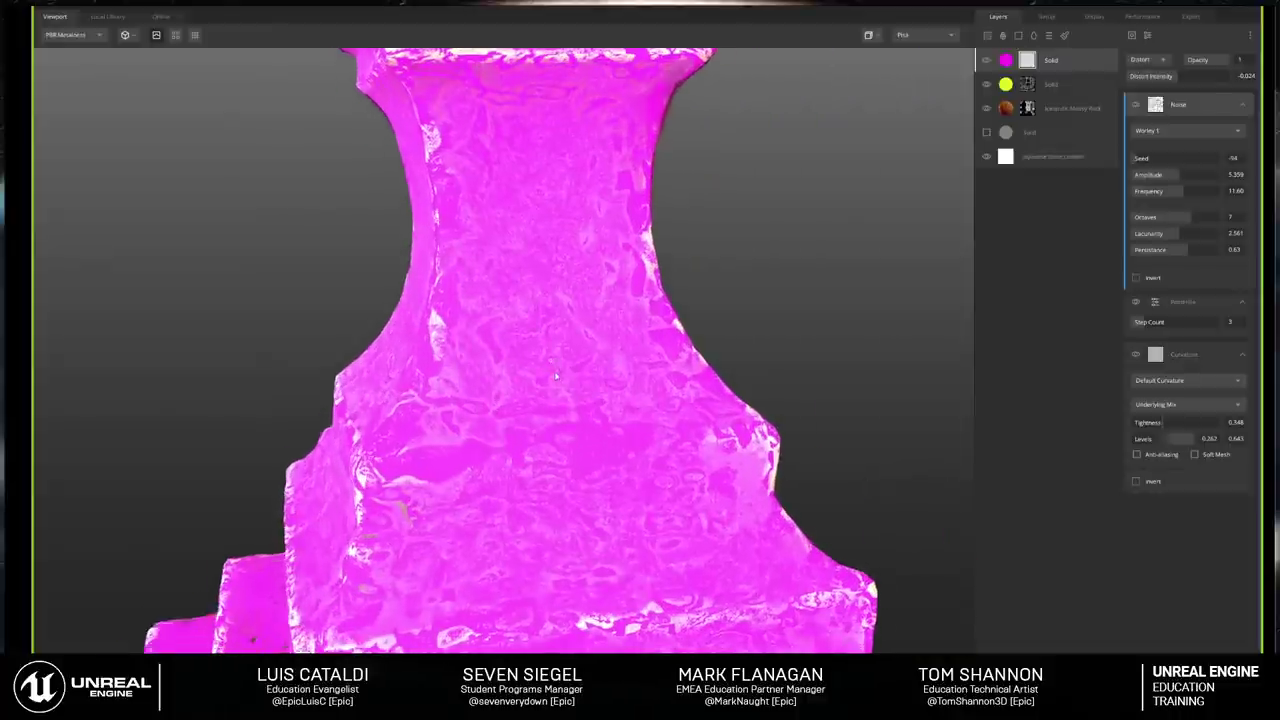
scroll(561, 385, down, 1)
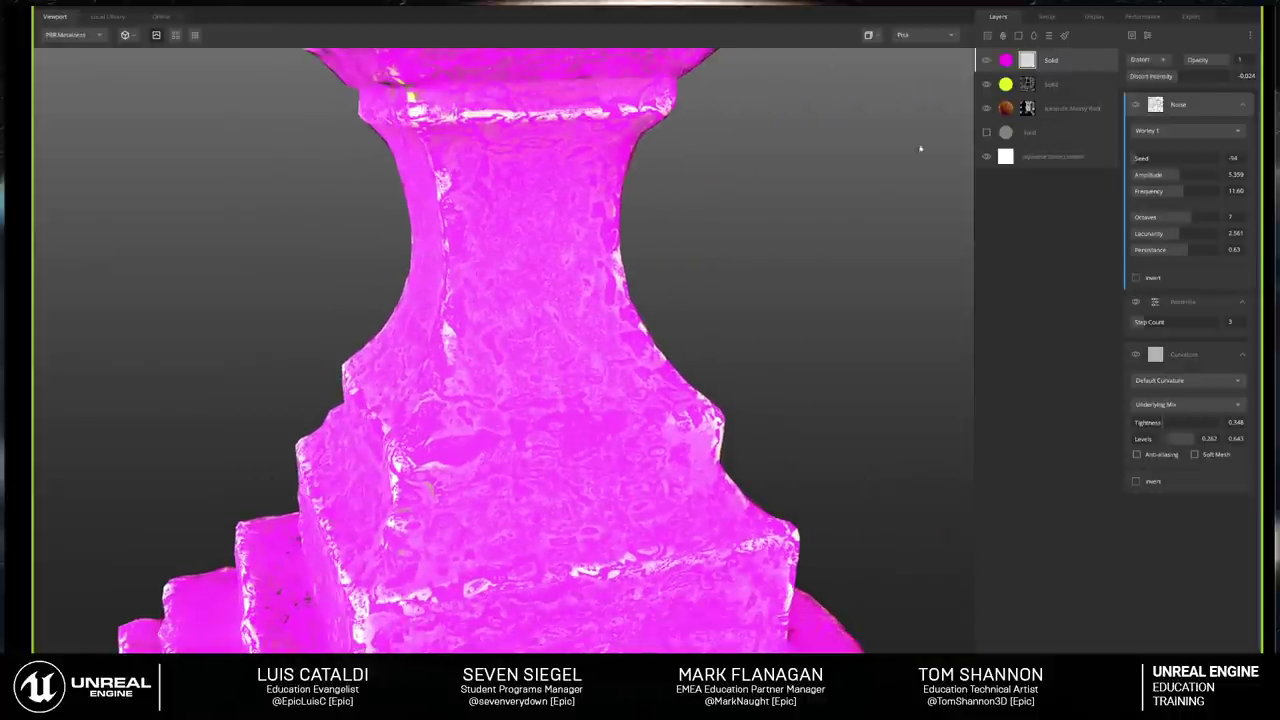
click(1010, 62)
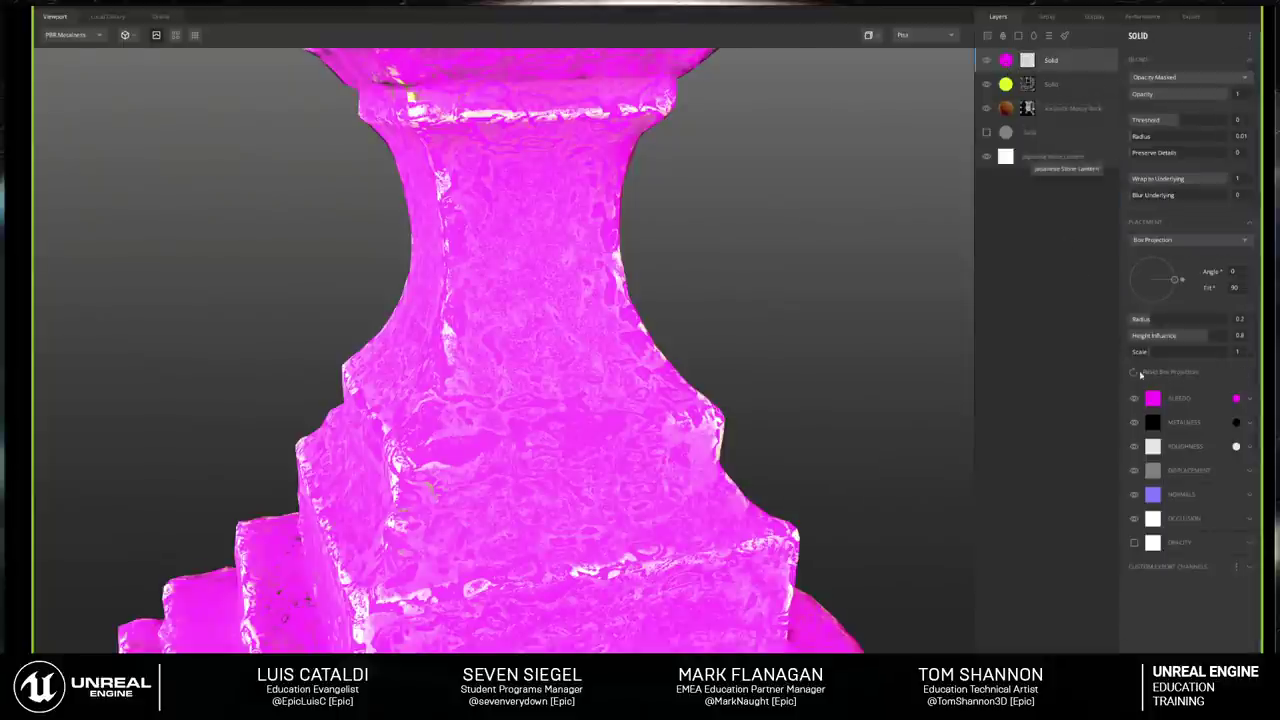
click(1237, 422)
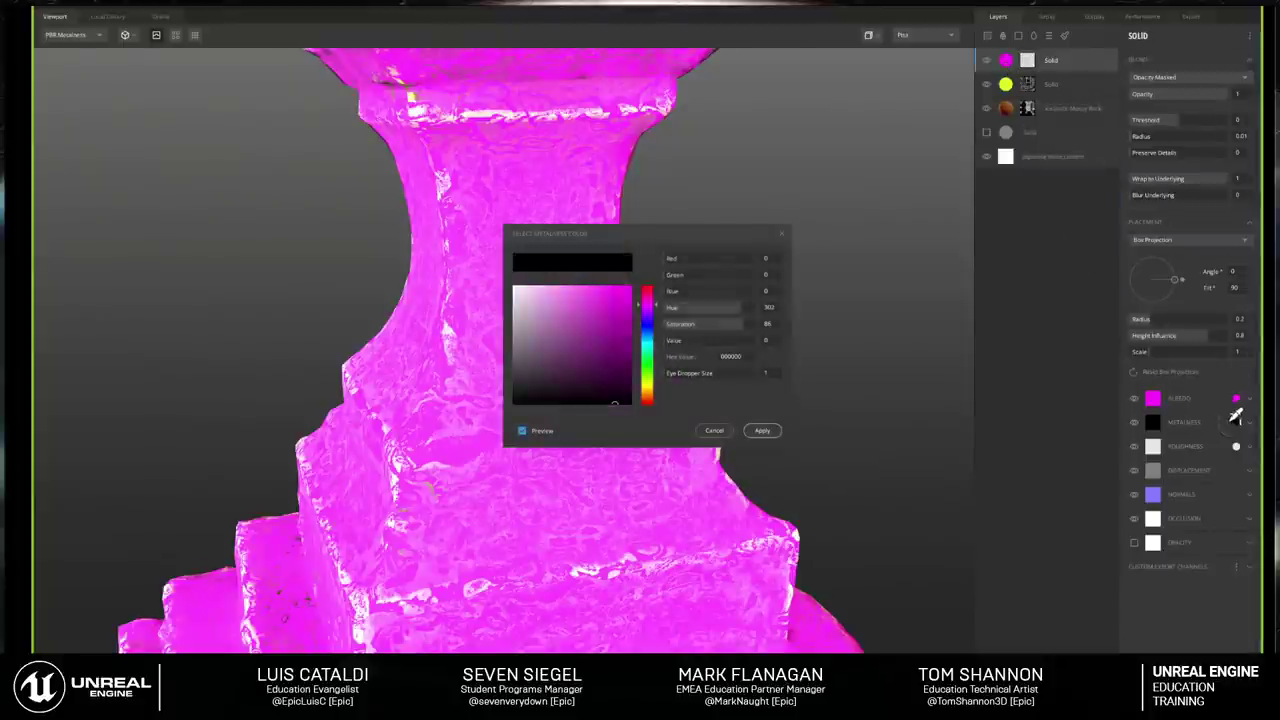
click(714, 430)
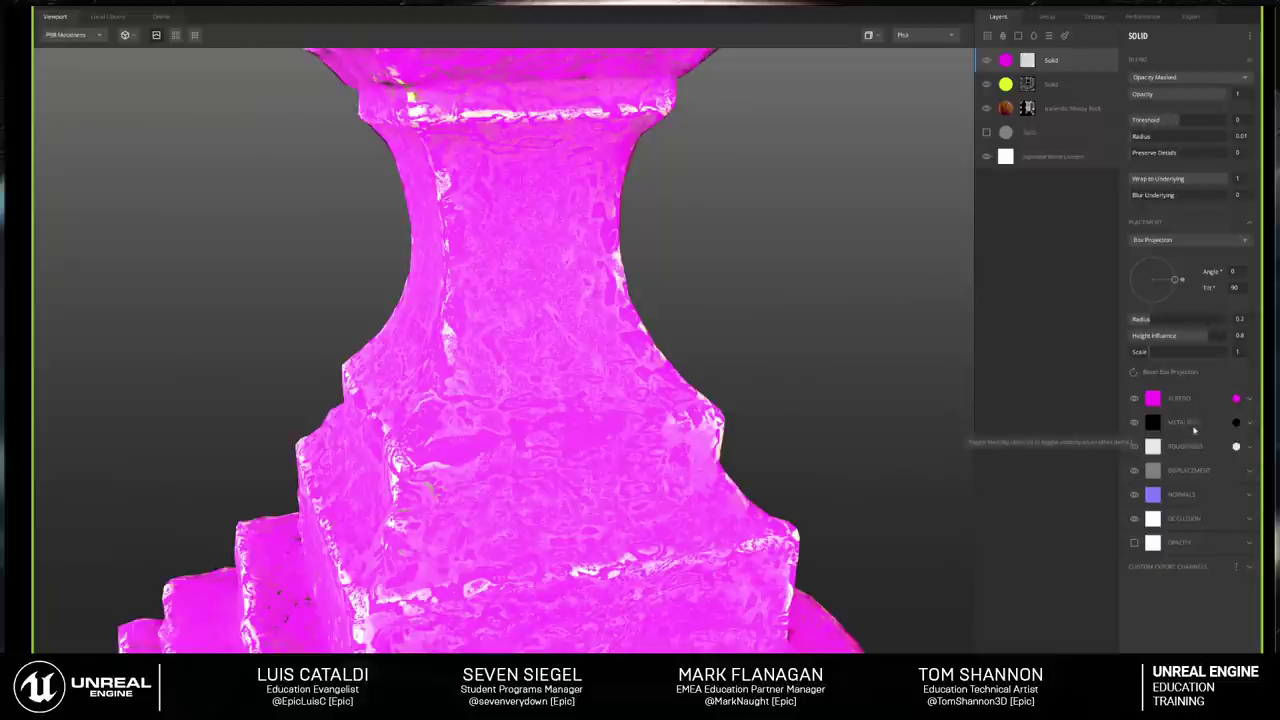
click(1232, 446)
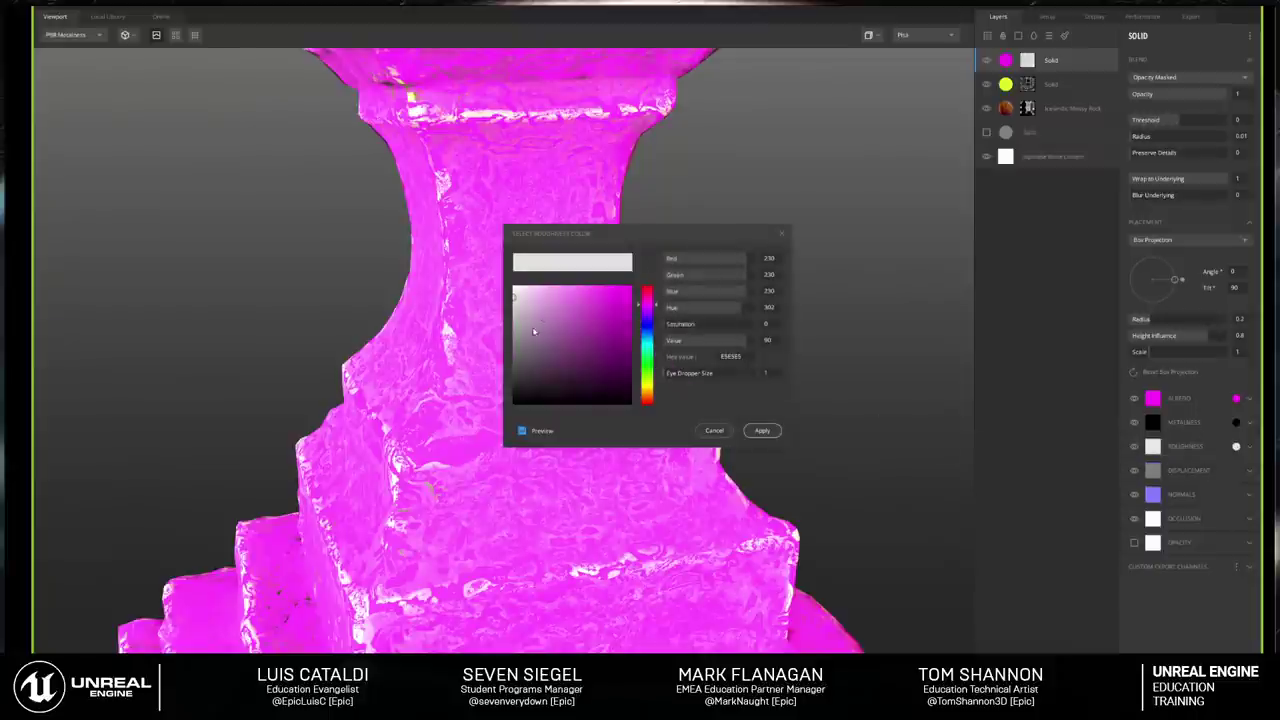
click(527, 336)
click(521, 373)
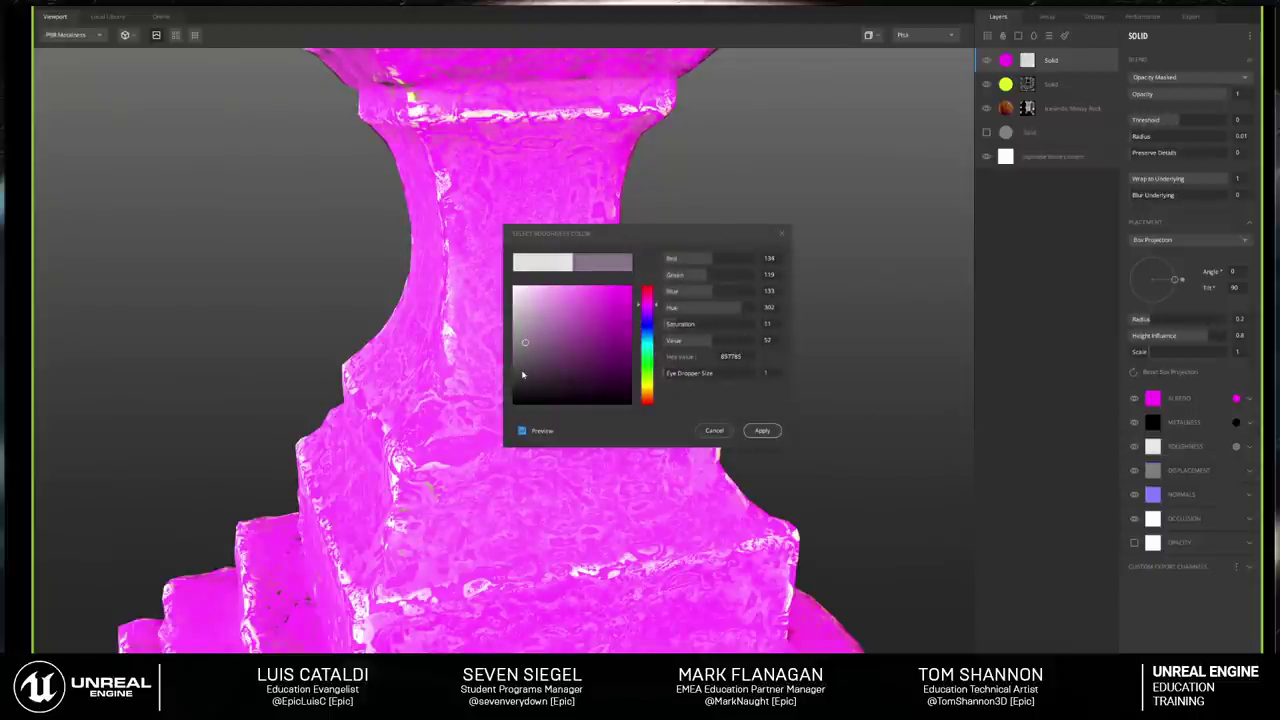
drag(521, 373, 519, 372)
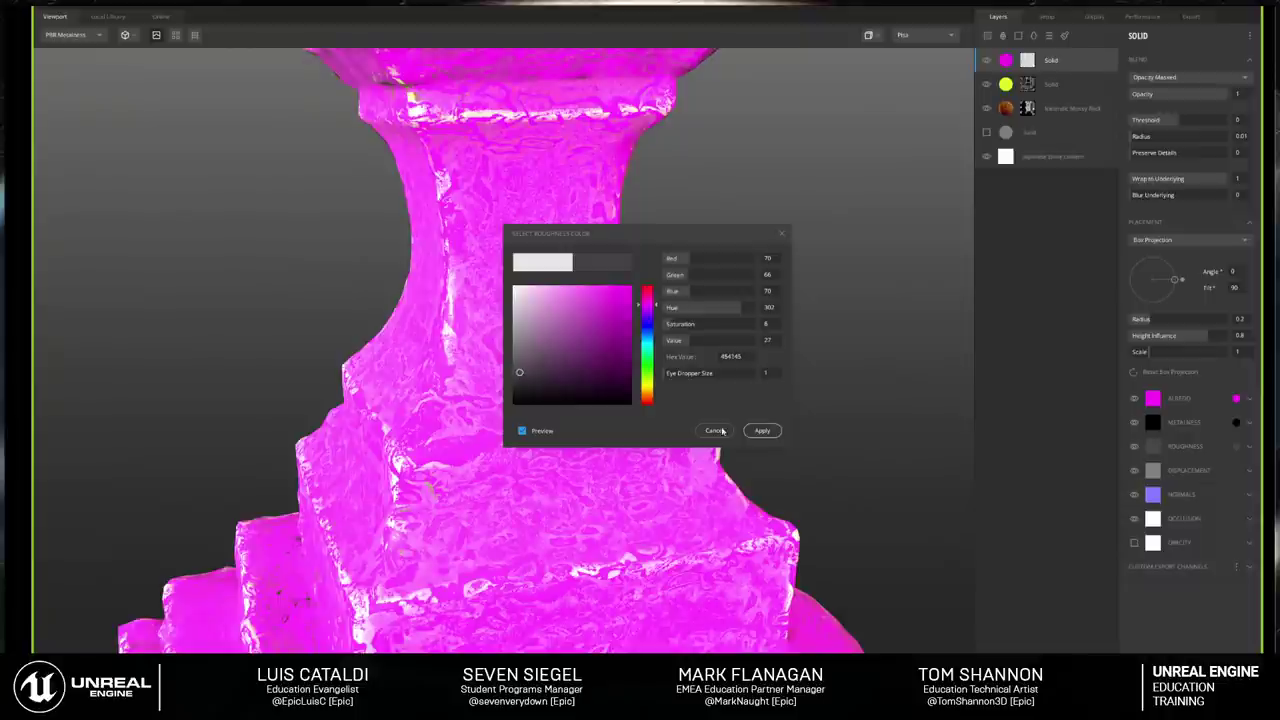
click(762, 430)
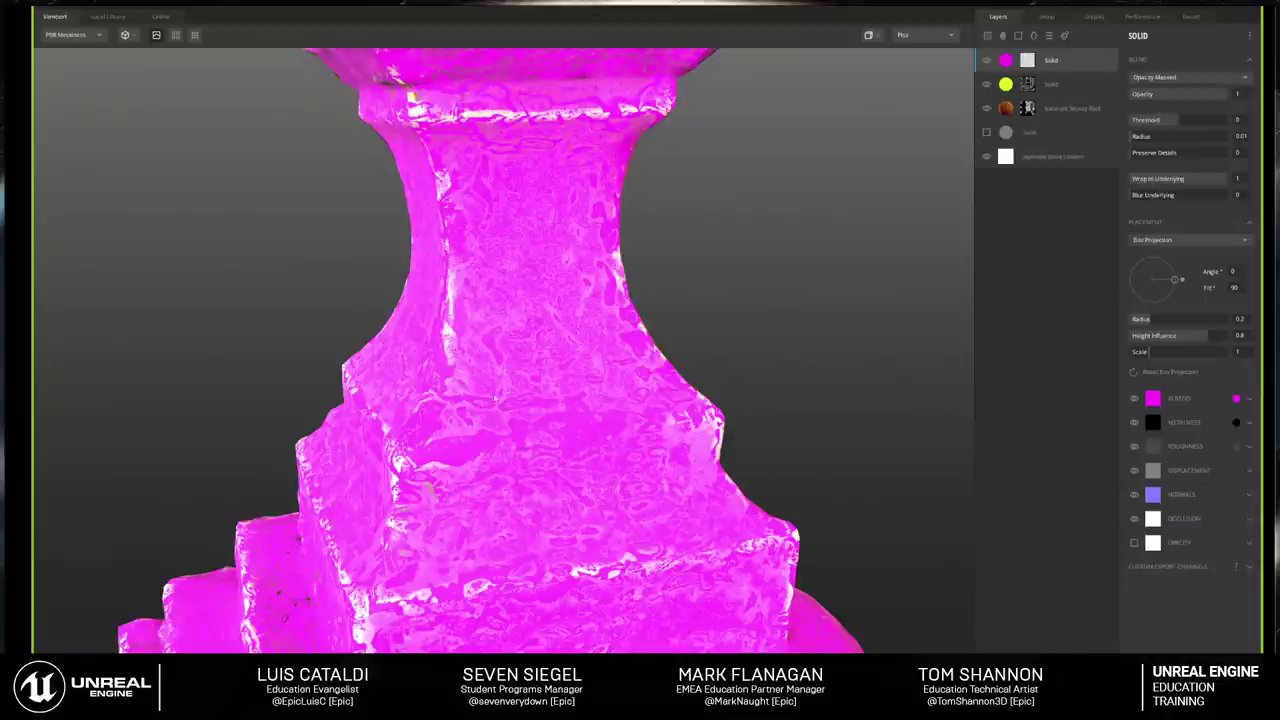
Step: Set the yellow-green Solid layer's roughness to dark grey RGB 62, 60, 62
drag(496, 399, 746, 339)
scroll(572, 360, down, 2)
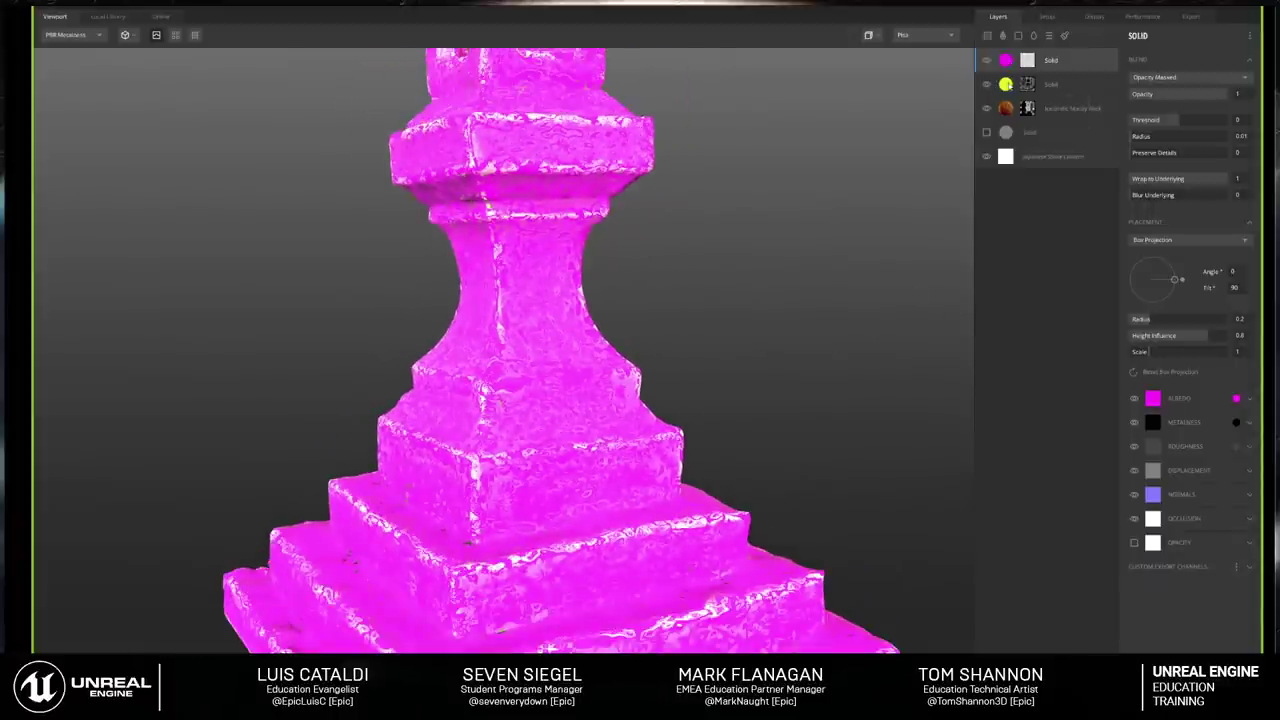
click(1009, 85)
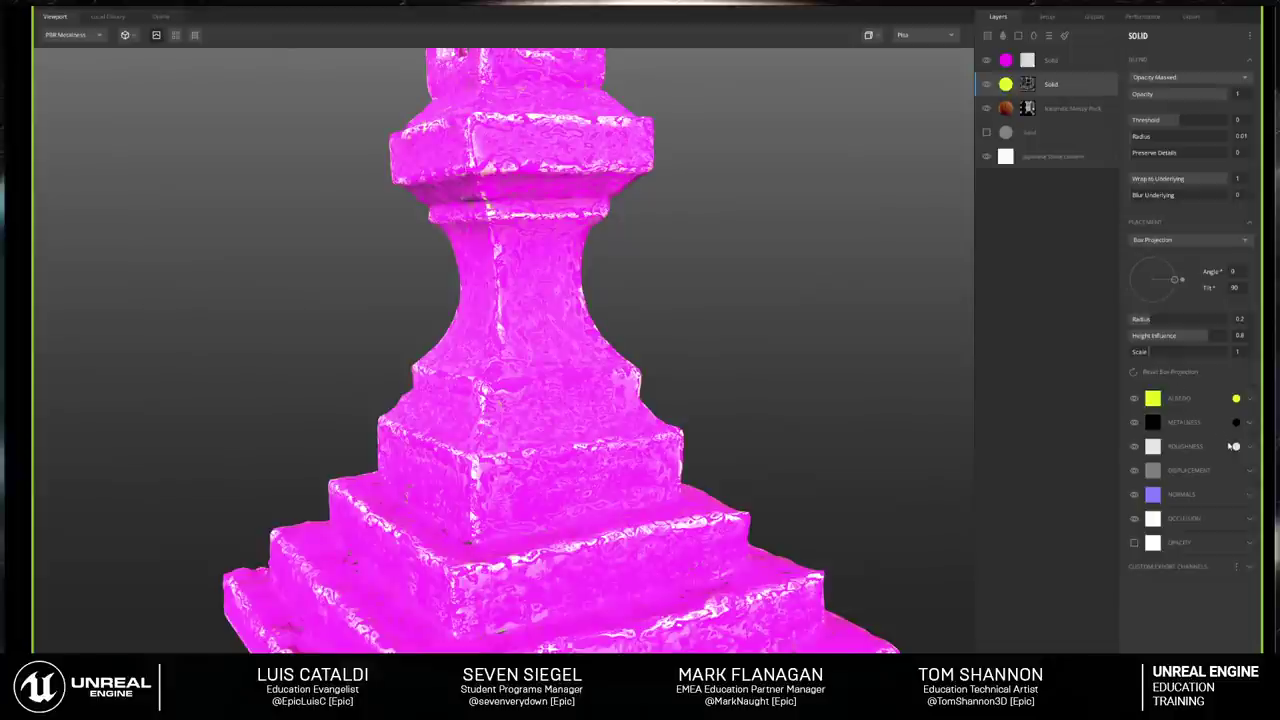
click(1236, 446)
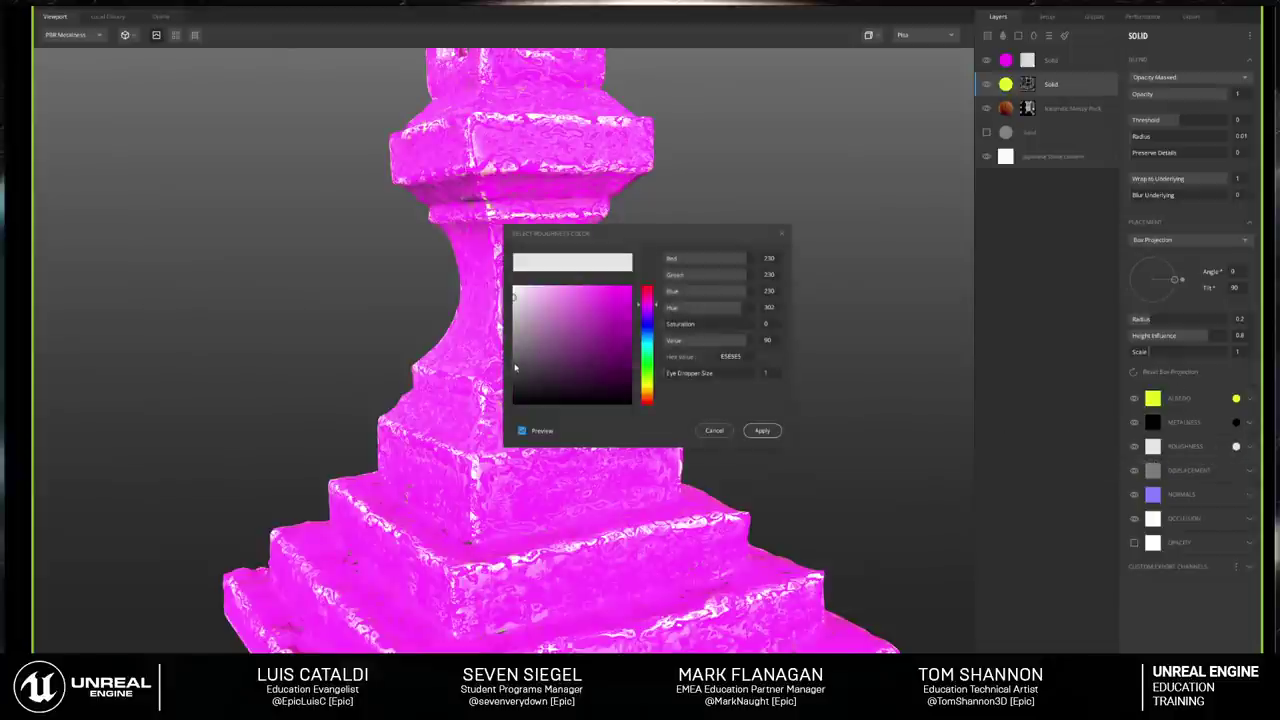
drag(515, 368, 515, 375)
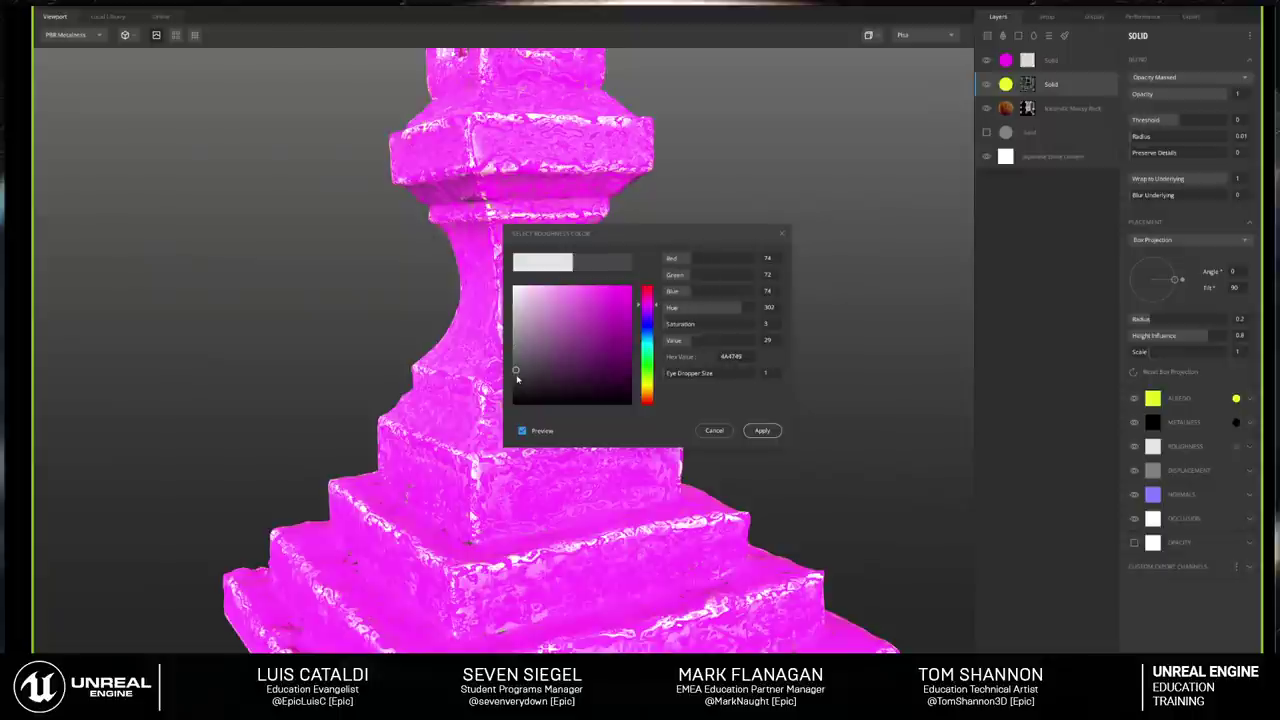
click(762, 432)
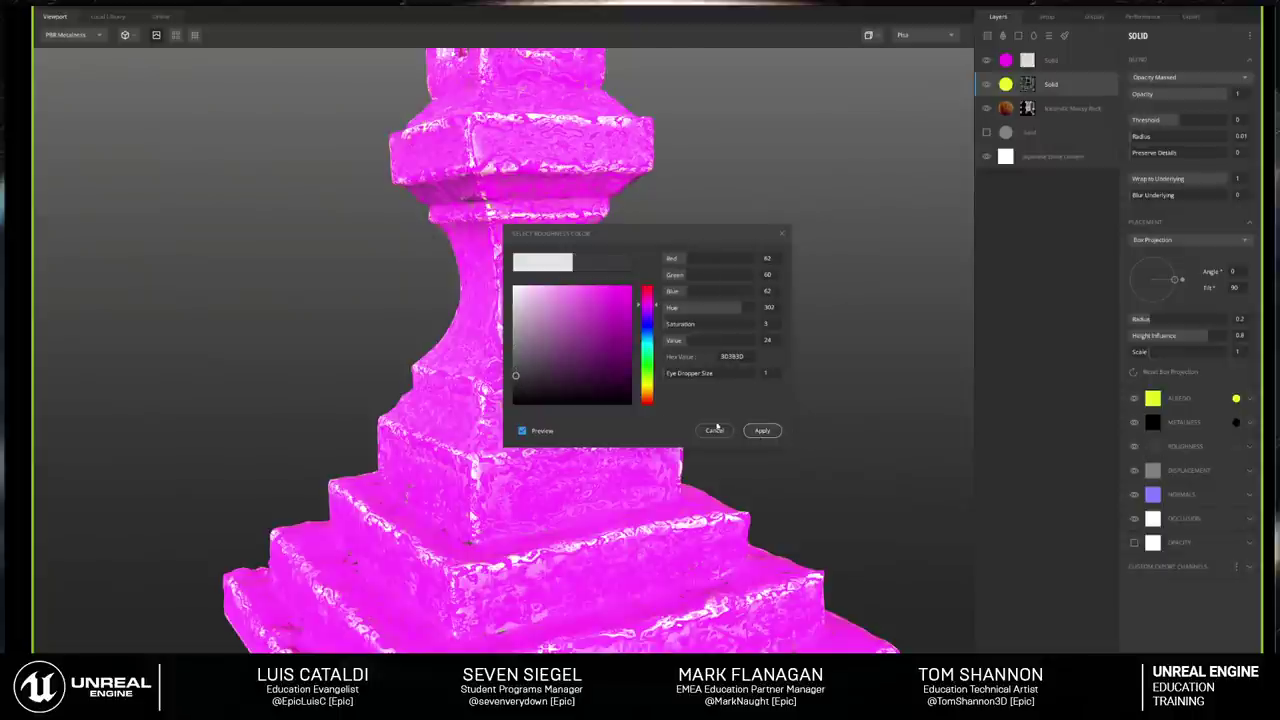
Step: Apply the picked roughness color and change the yellow-green Solid layer's blend mode from Opacity Masked to From Below
mouse_move(762, 432)
mouse_down()
mouse_move(663, 323)
mouse_move(811, 376)
mouse_move(421, 446)
mouse_up()
drag(765, 380, 677, 394)
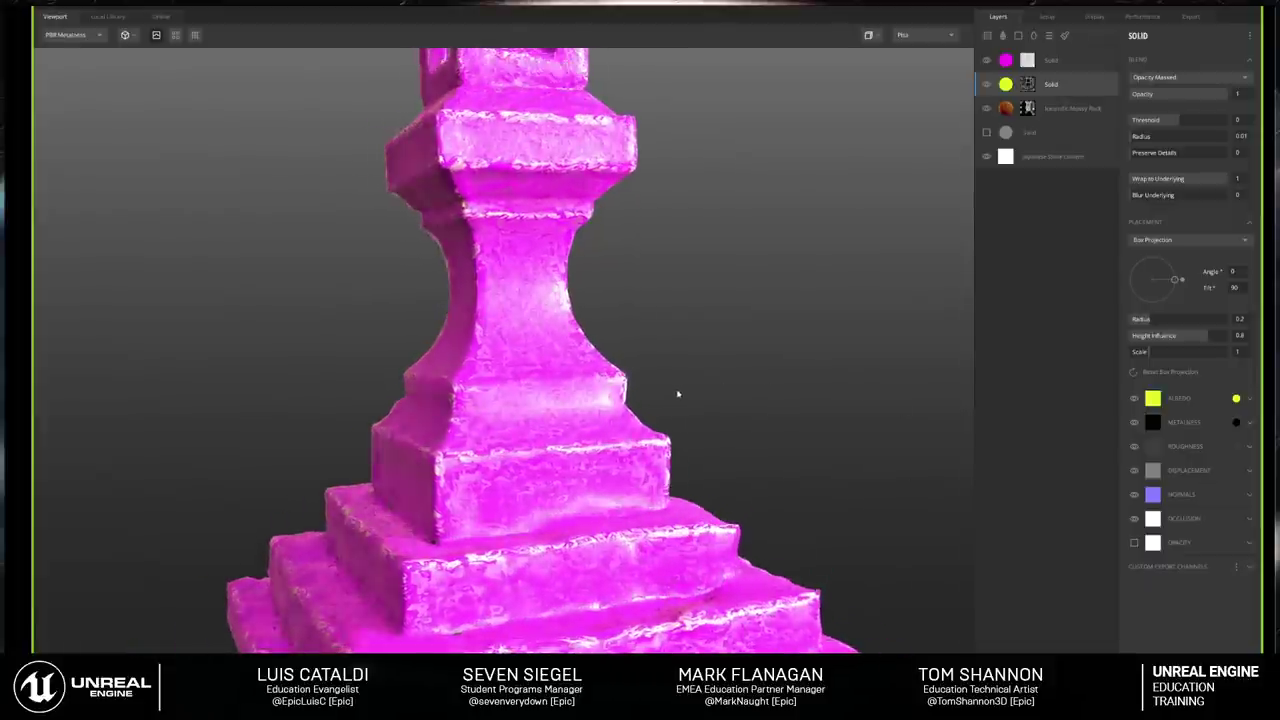
scroll(709, 397, up, 4)
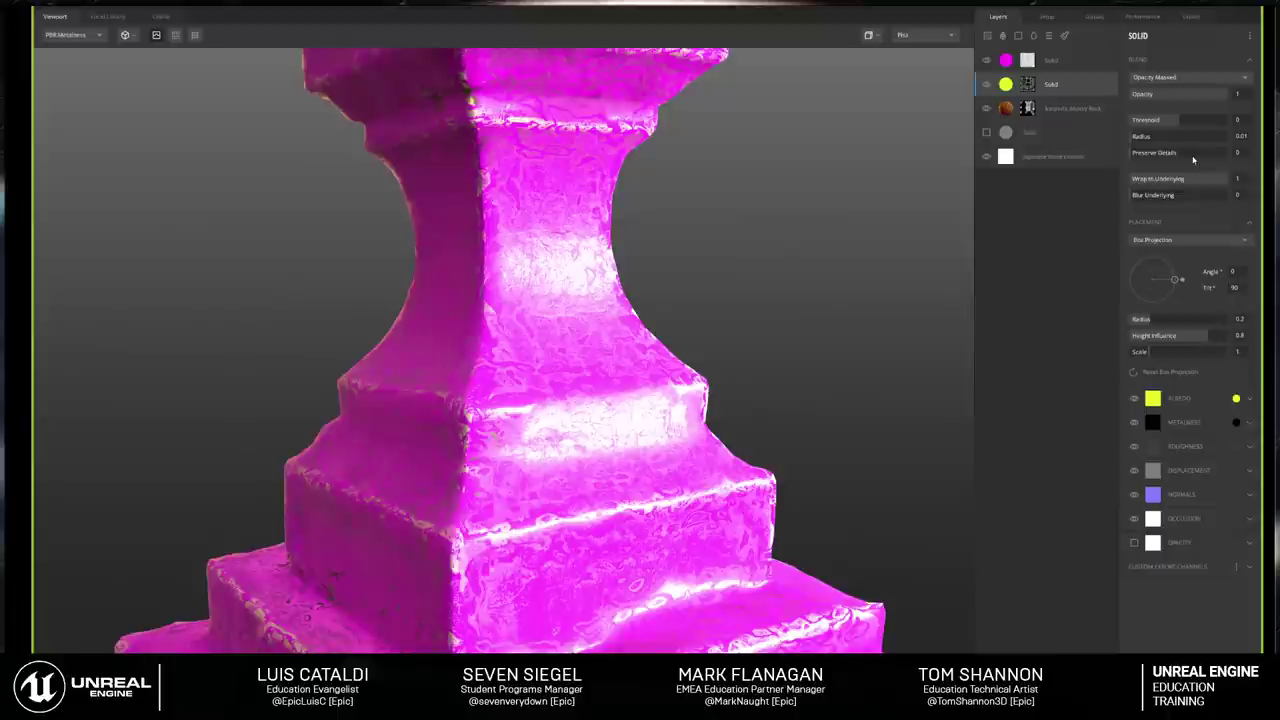
click(1208, 77)
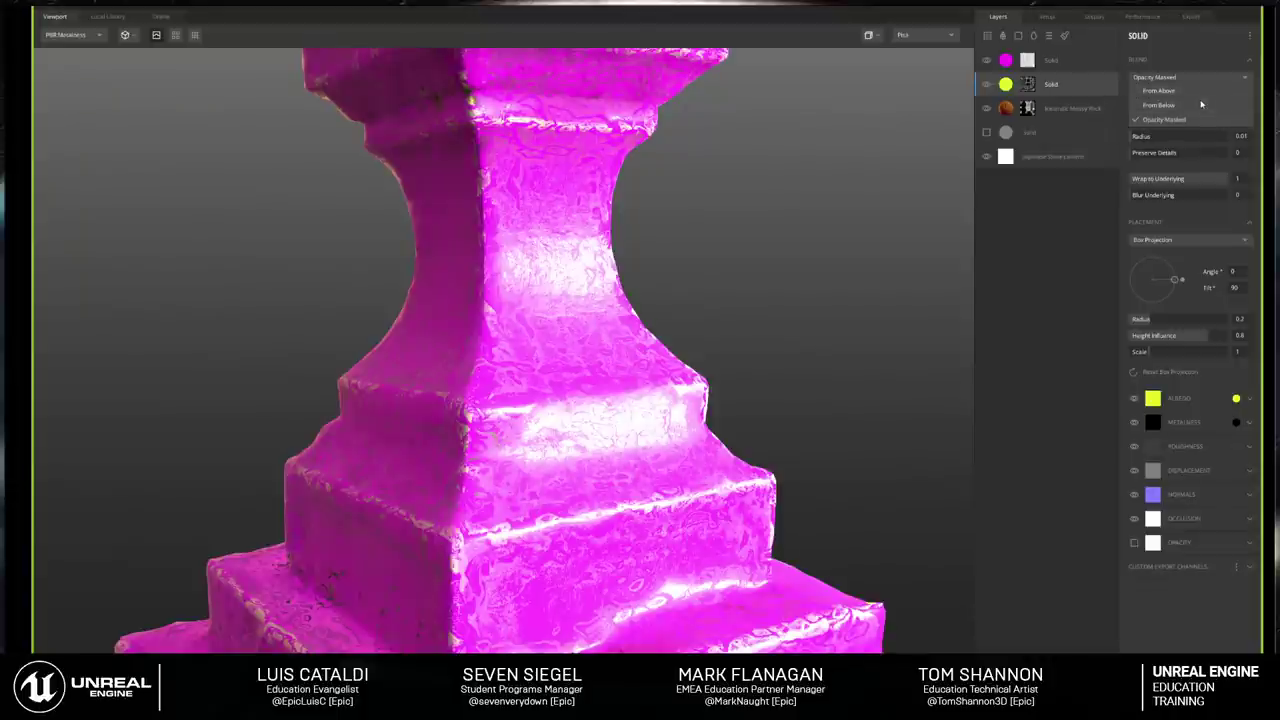
click(1201, 104)
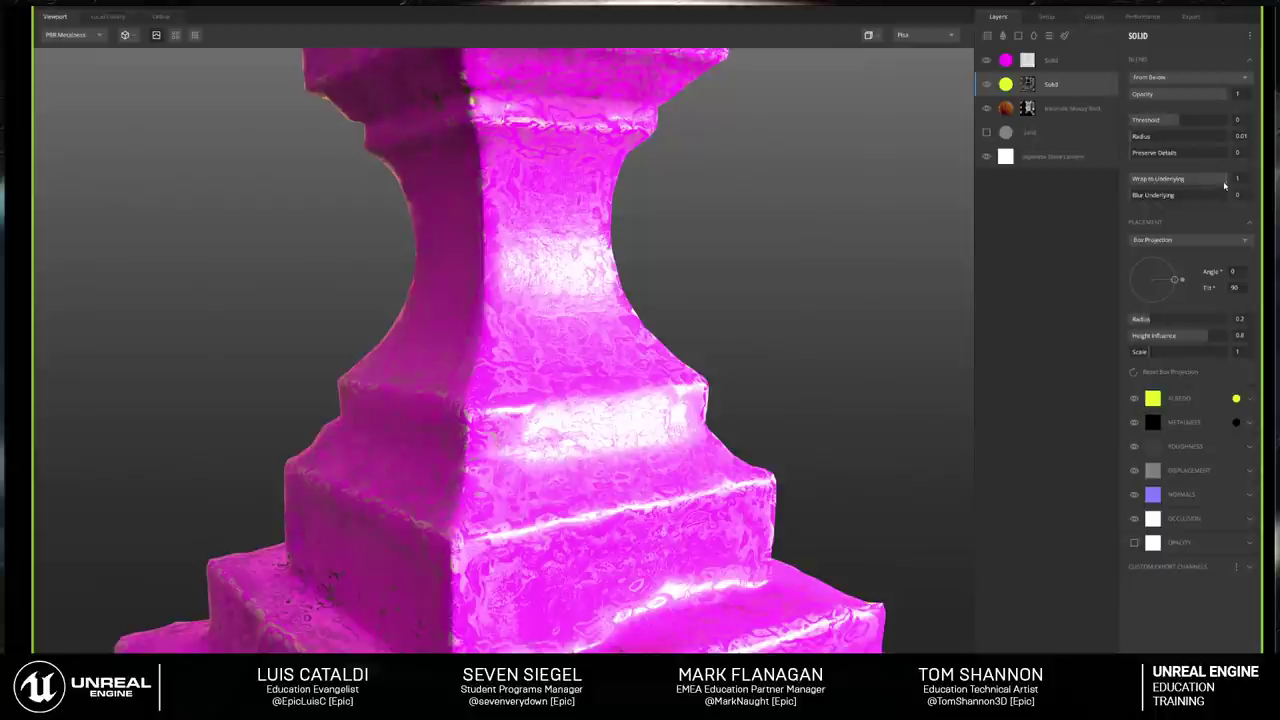
Step: Set the yellow-green Solid layer's Wrap to Underlying to about 0.858 and its Threshold to about 0.308
drag(1224, 182, 1216, 182)
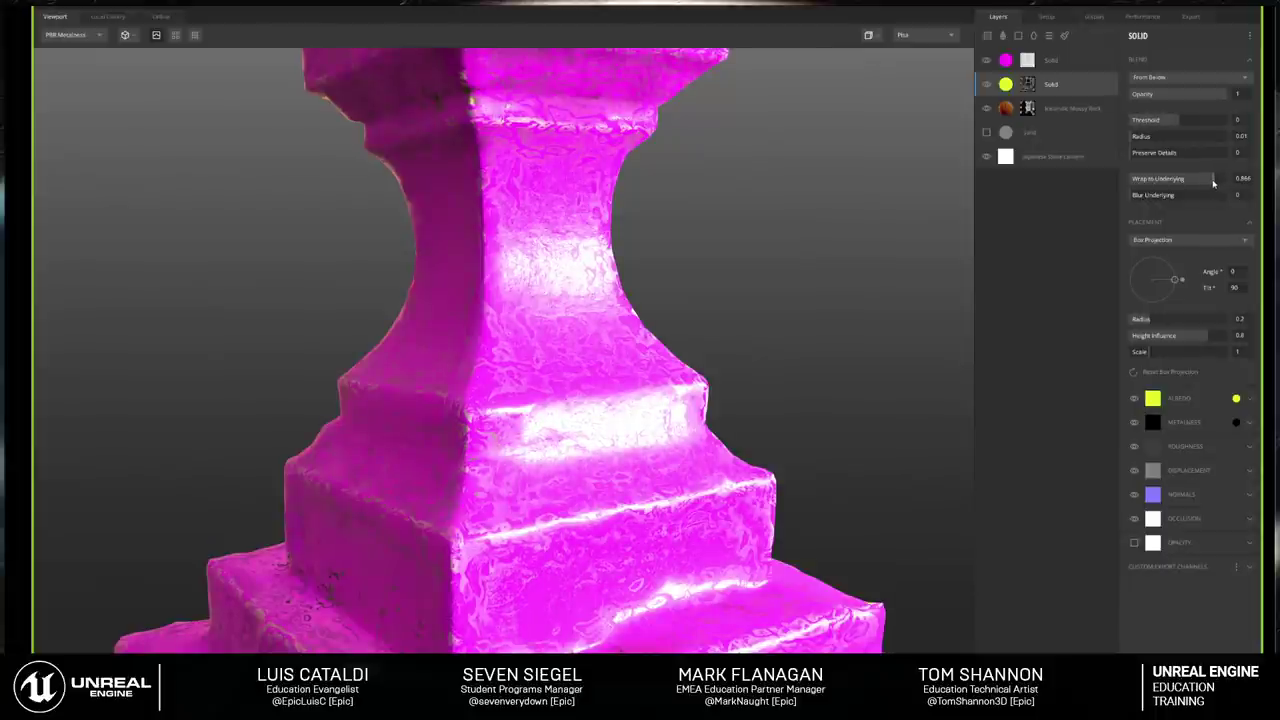
click(1192, 122)
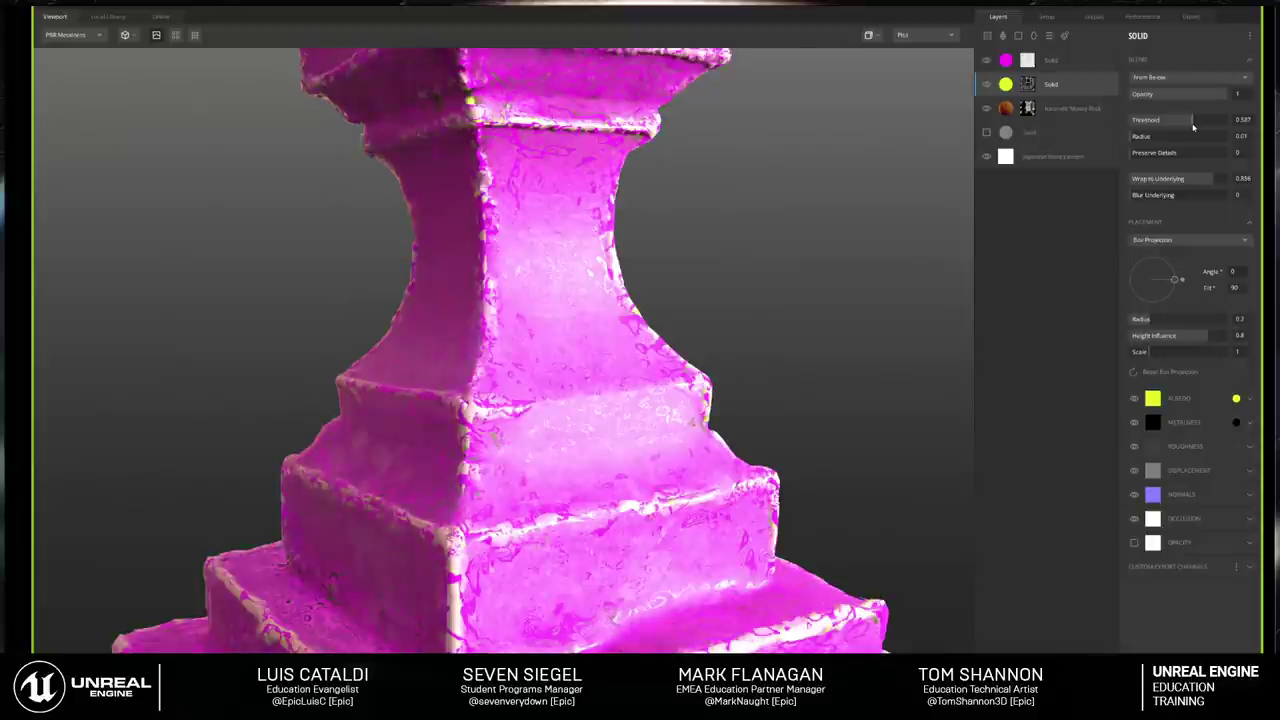
drag(1193, 127, 1186, 128)
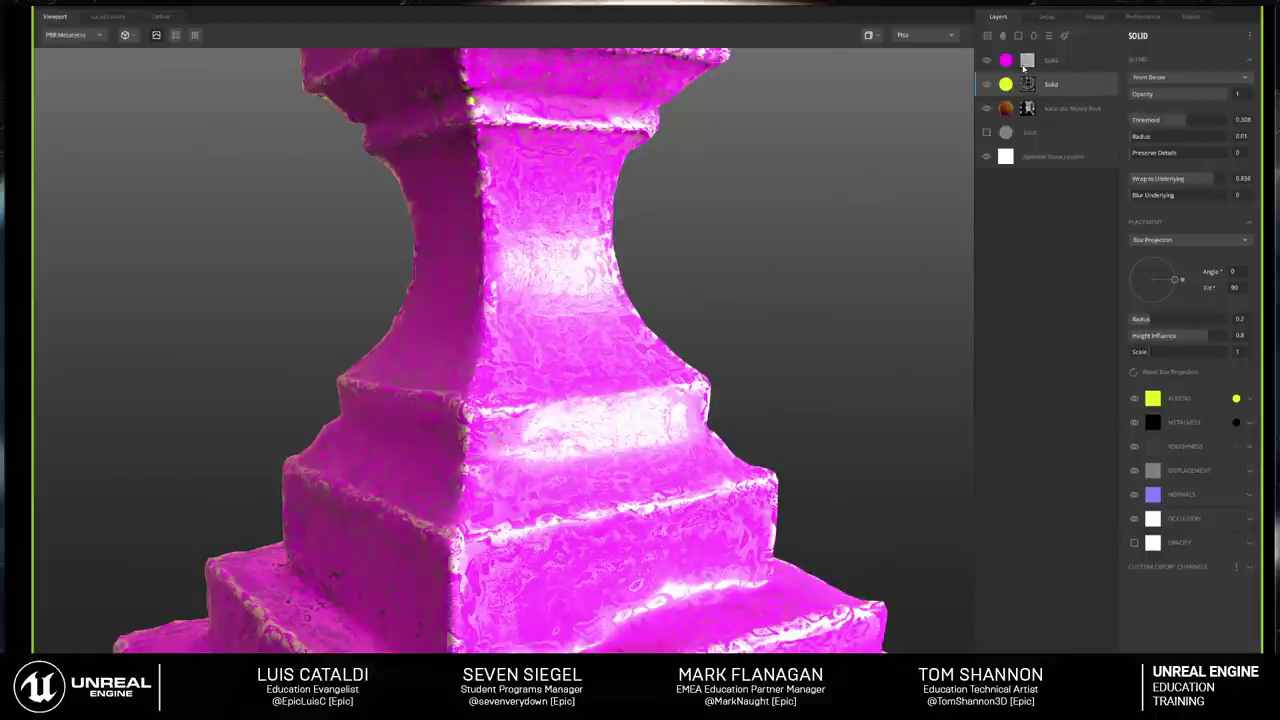
Step: Set the magenta Solid layer's blend mode to From Above and inspect the lantern's column up close
click(1026, 61)
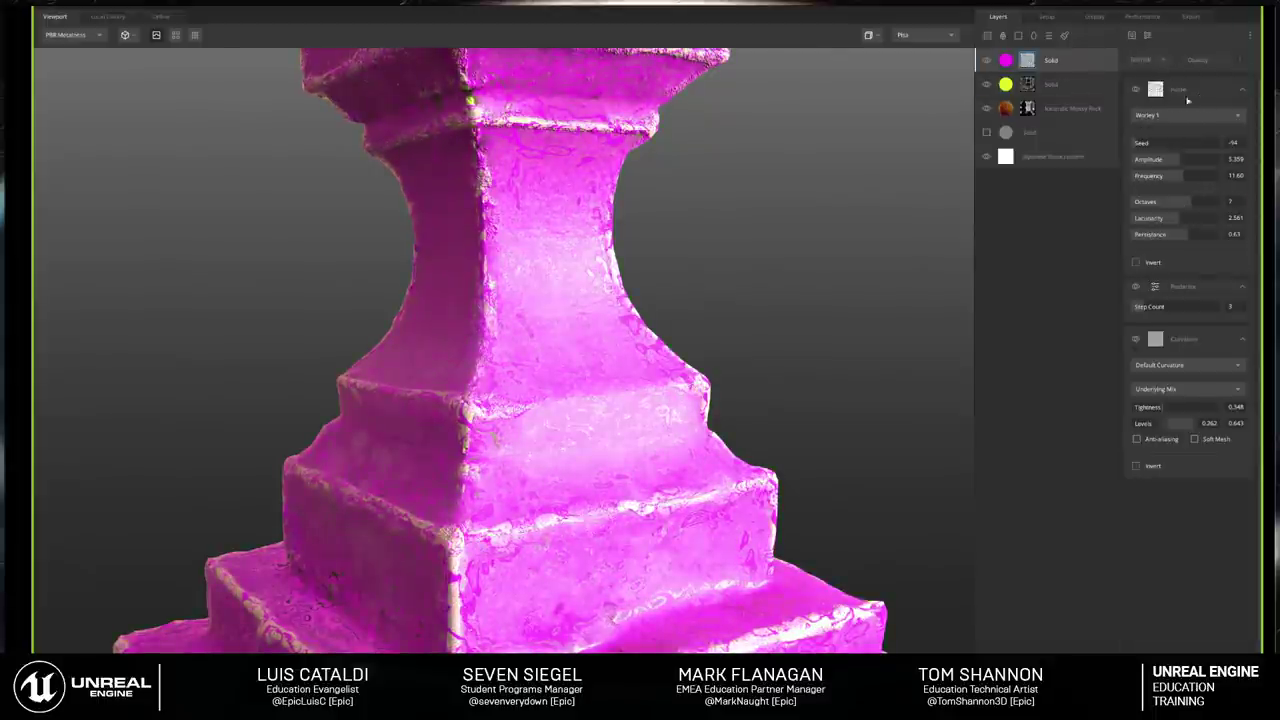
click(1005, 63)
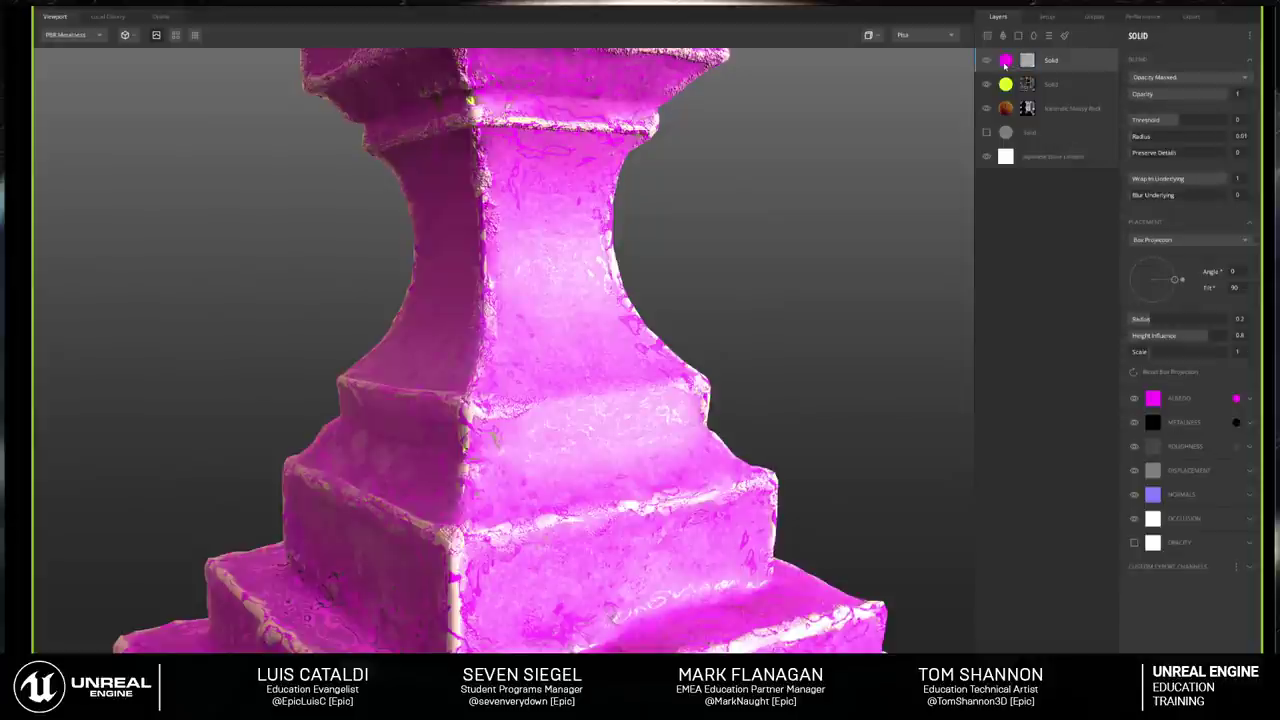
drag(710, 196, 652, 194)
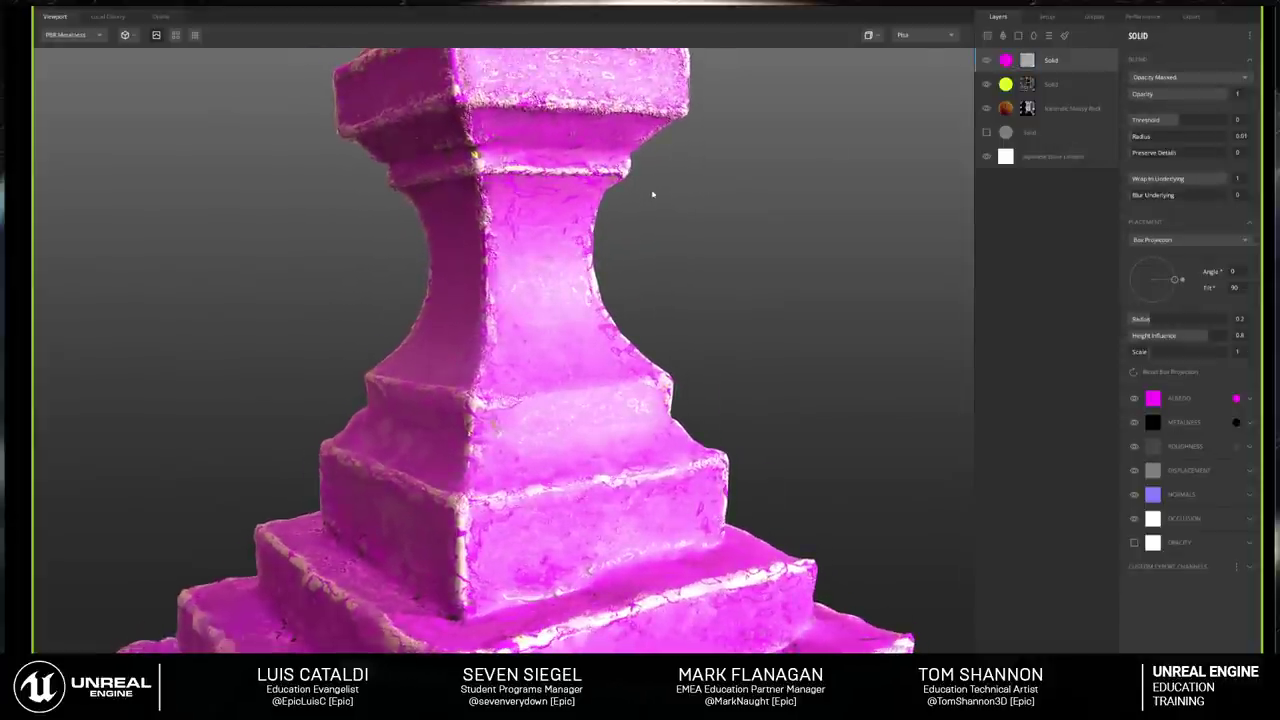
click(1207, 76)
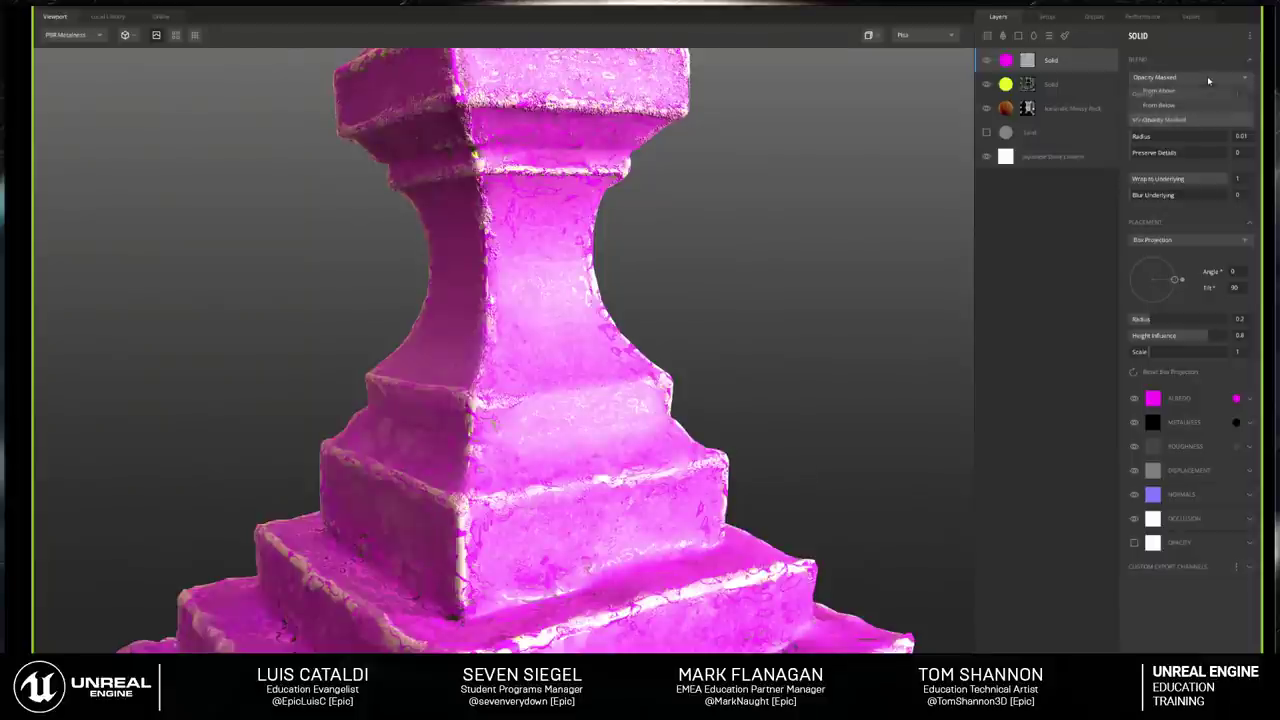
drag(925, 202, 694, 297)
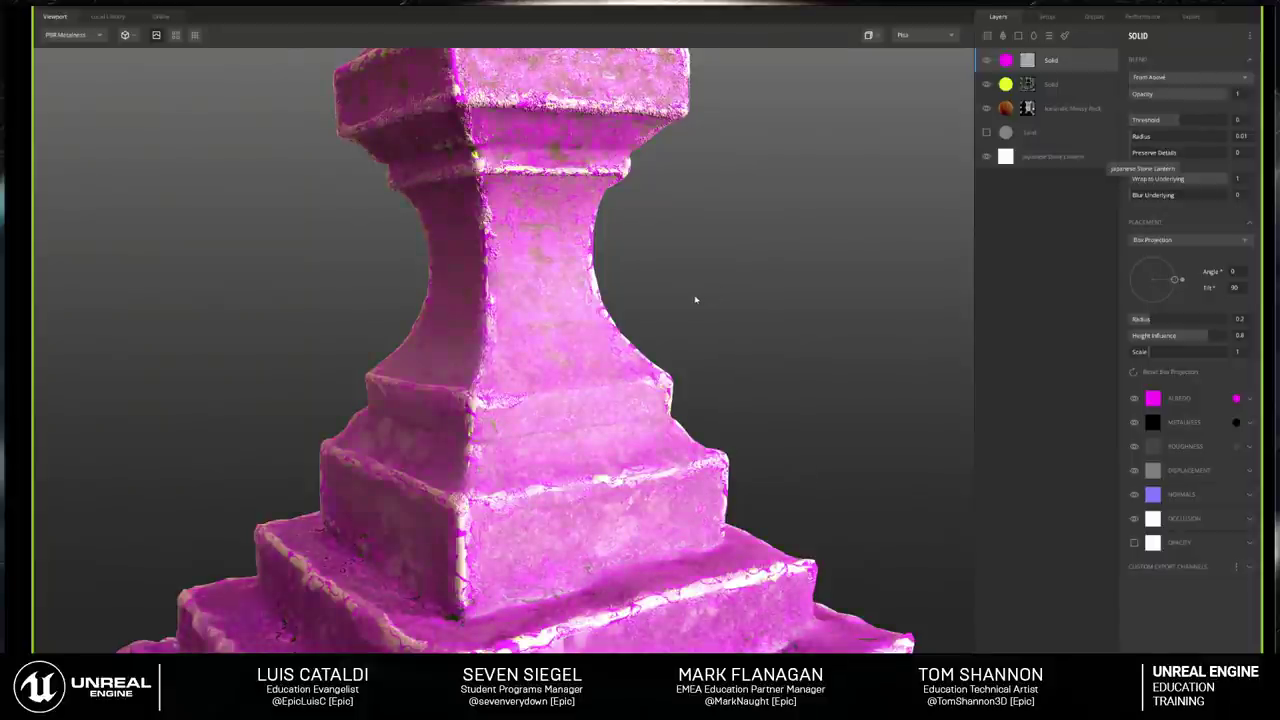
scroll(694, 297, up, 5)
scroll(685, 258, up, 3)
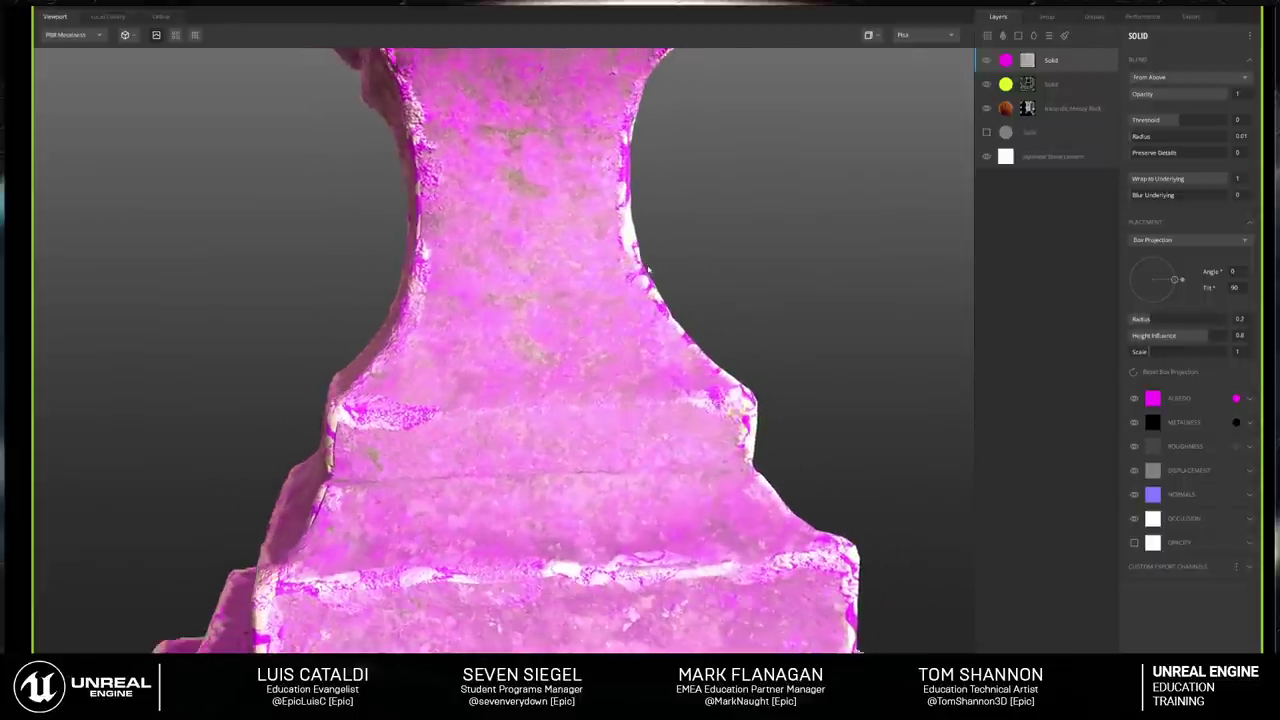
scroll(694, 277, down, 4)
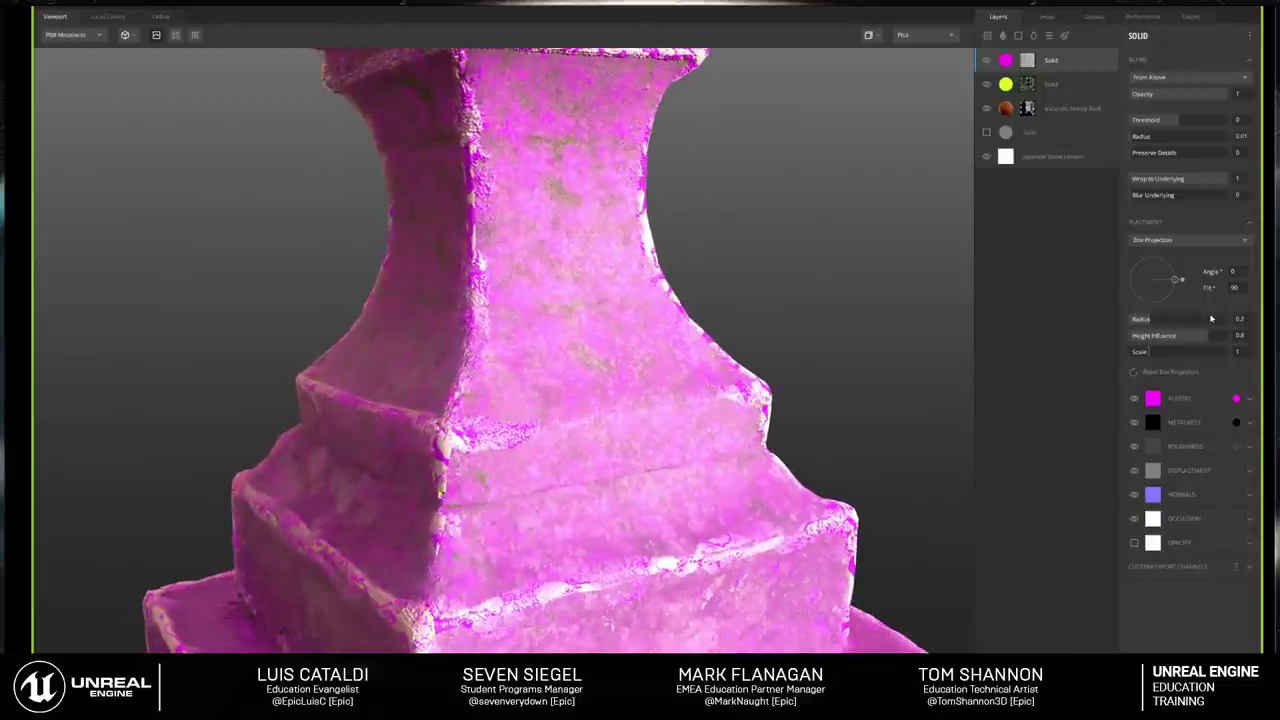
Step: Set the magenta Solid layer's Threshold to about 0.587 and Wrap to Underlying to 0.925, keeping the whole lantern in view
click(1187, 125)
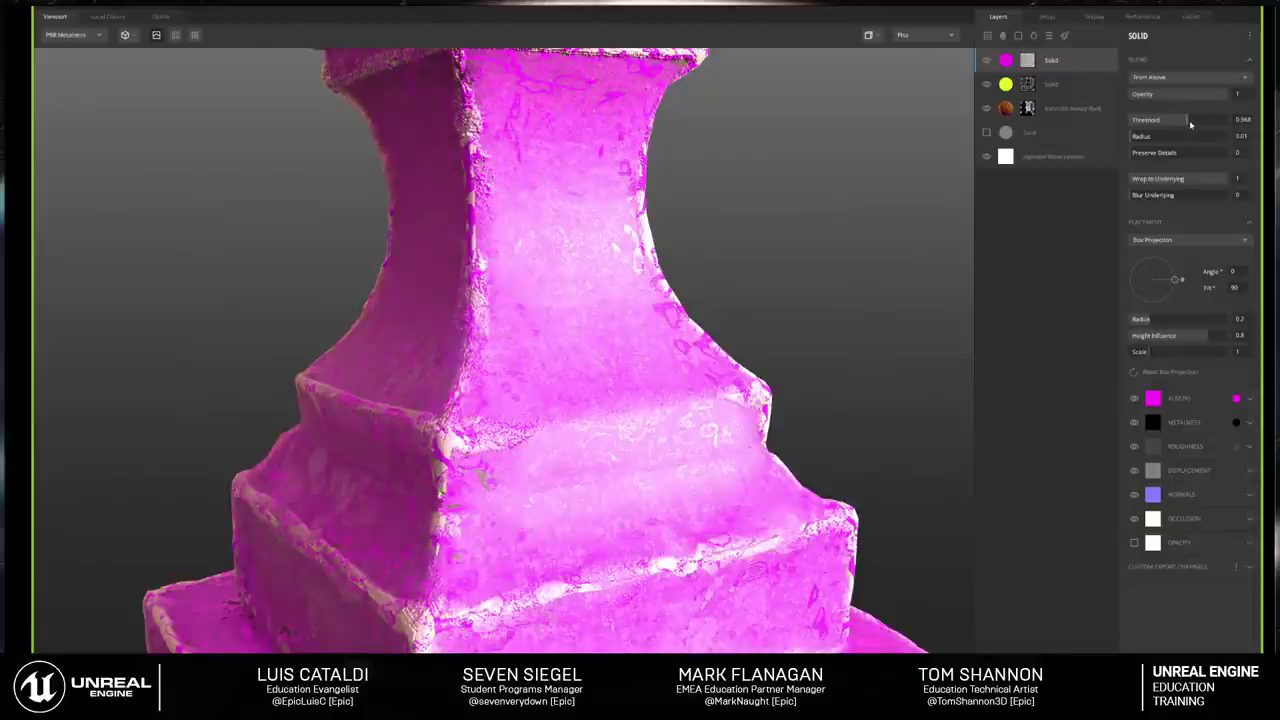
click(1219, 181)
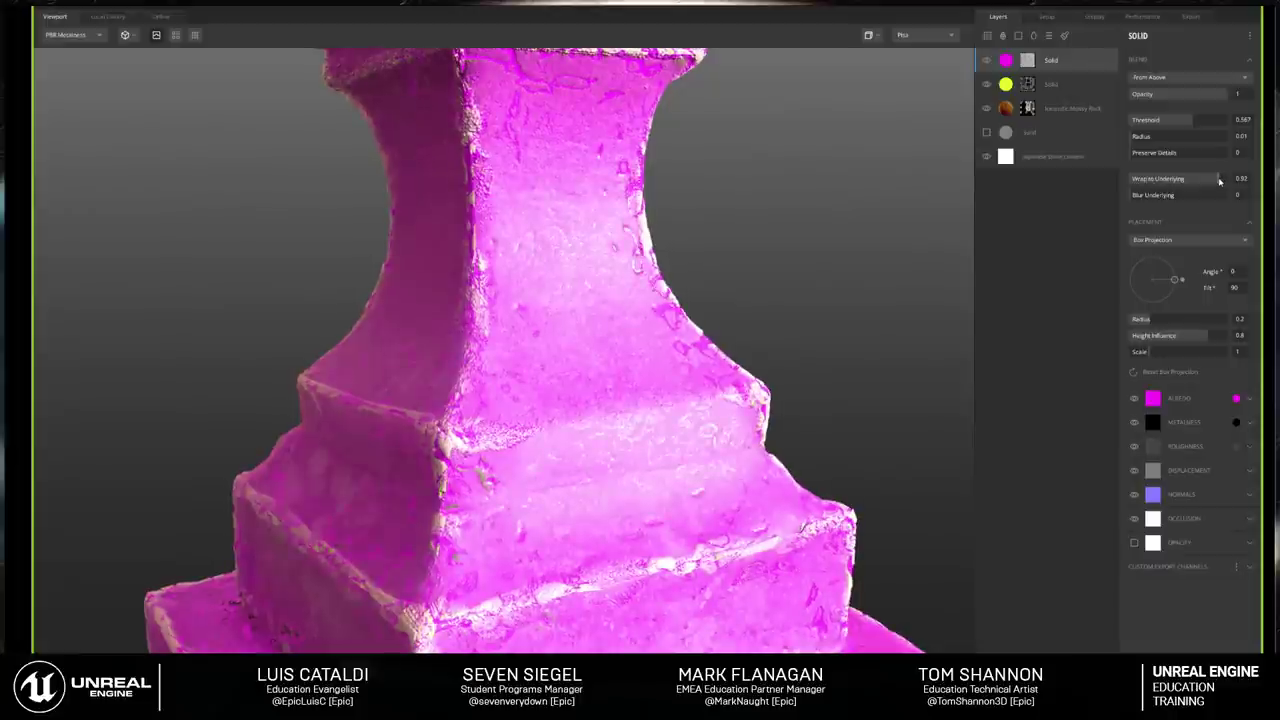
click(1219, 181)
scroll(770, 315, down, 5)
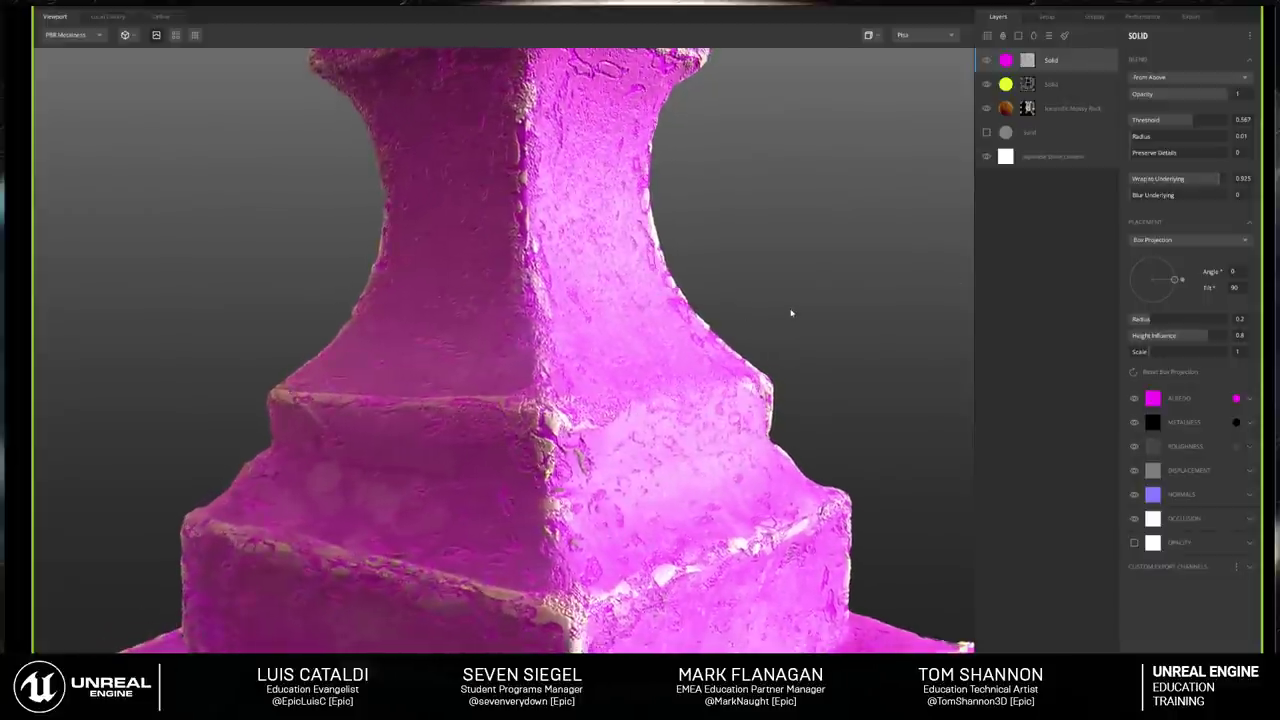
scroll(770, 322, down, 5)
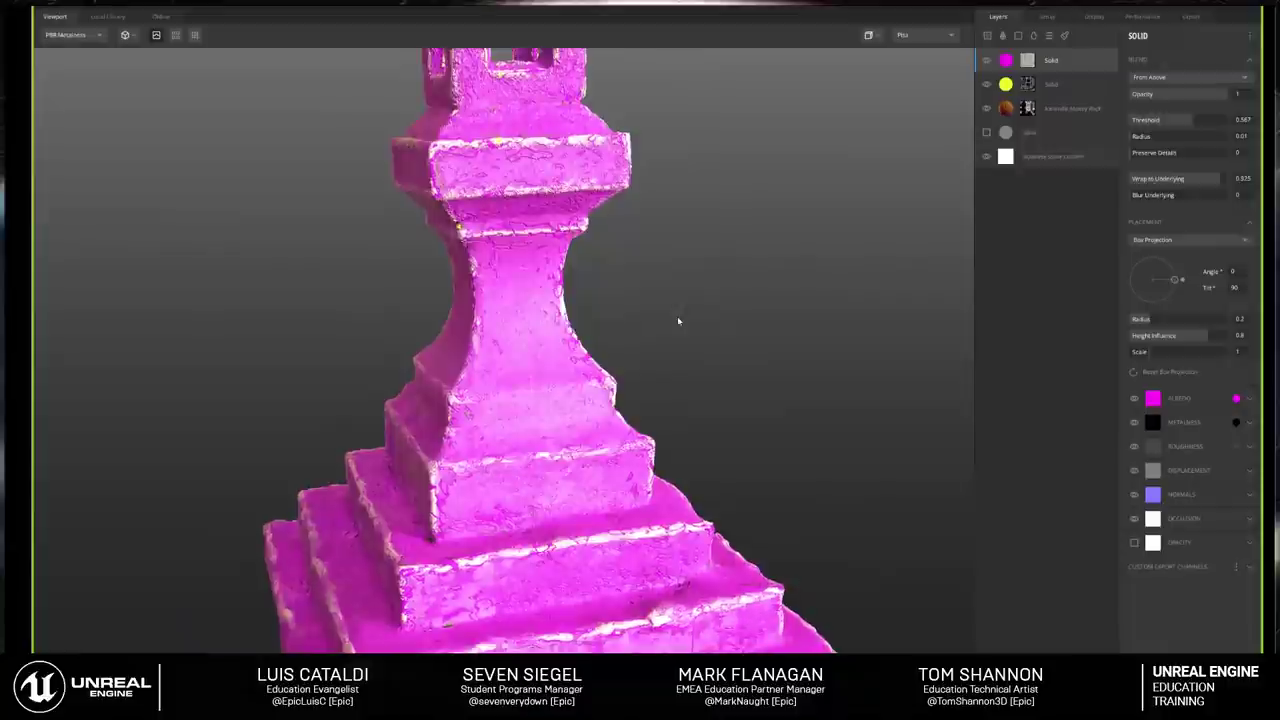
scroll(743, 314, down, 5)
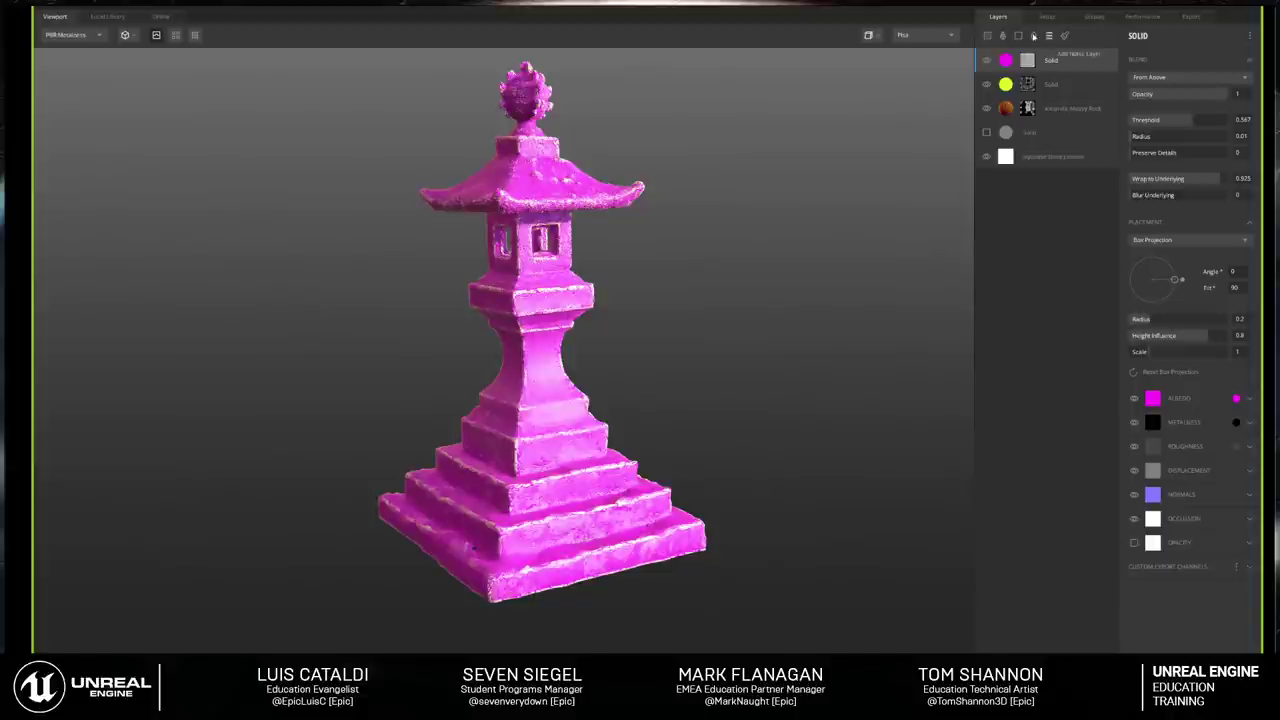
Step: Add a Solid layer at the top of the stack and give it a dark golden-yellow albedo color
click(1017, 38)
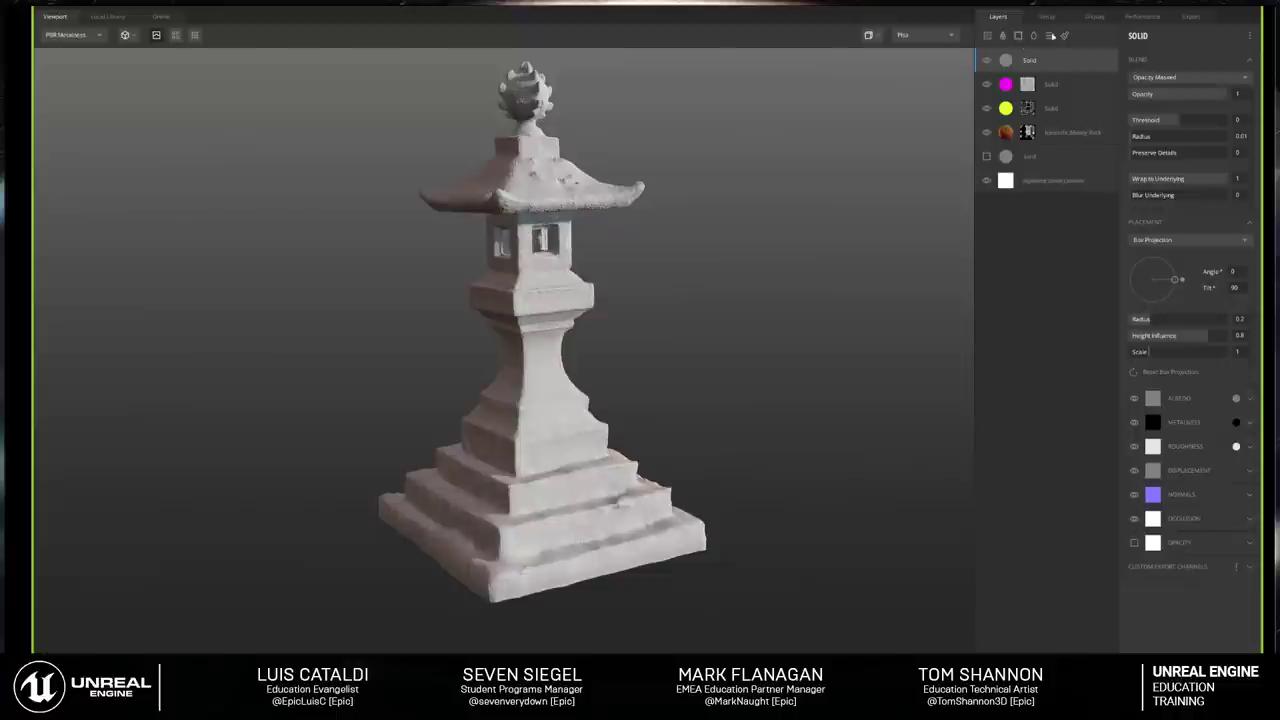
click(1236, 398)
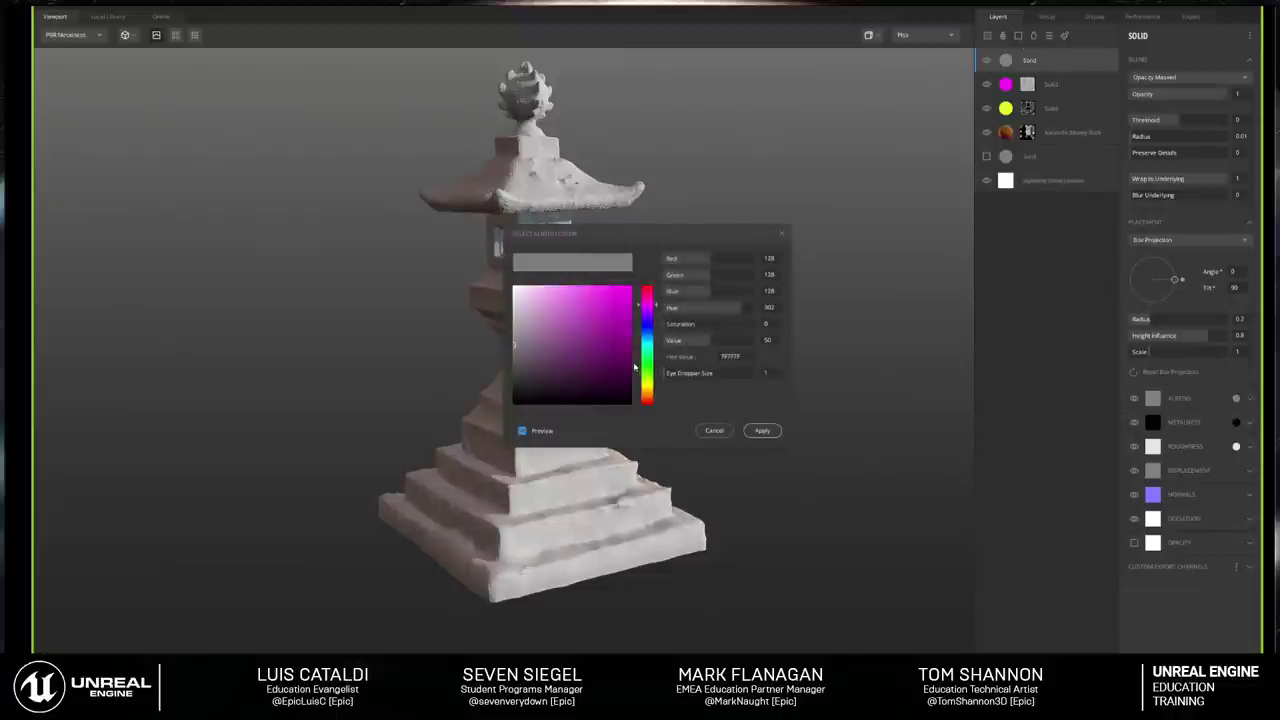
click(648, 379)
drag(653, 376, 652, 392)
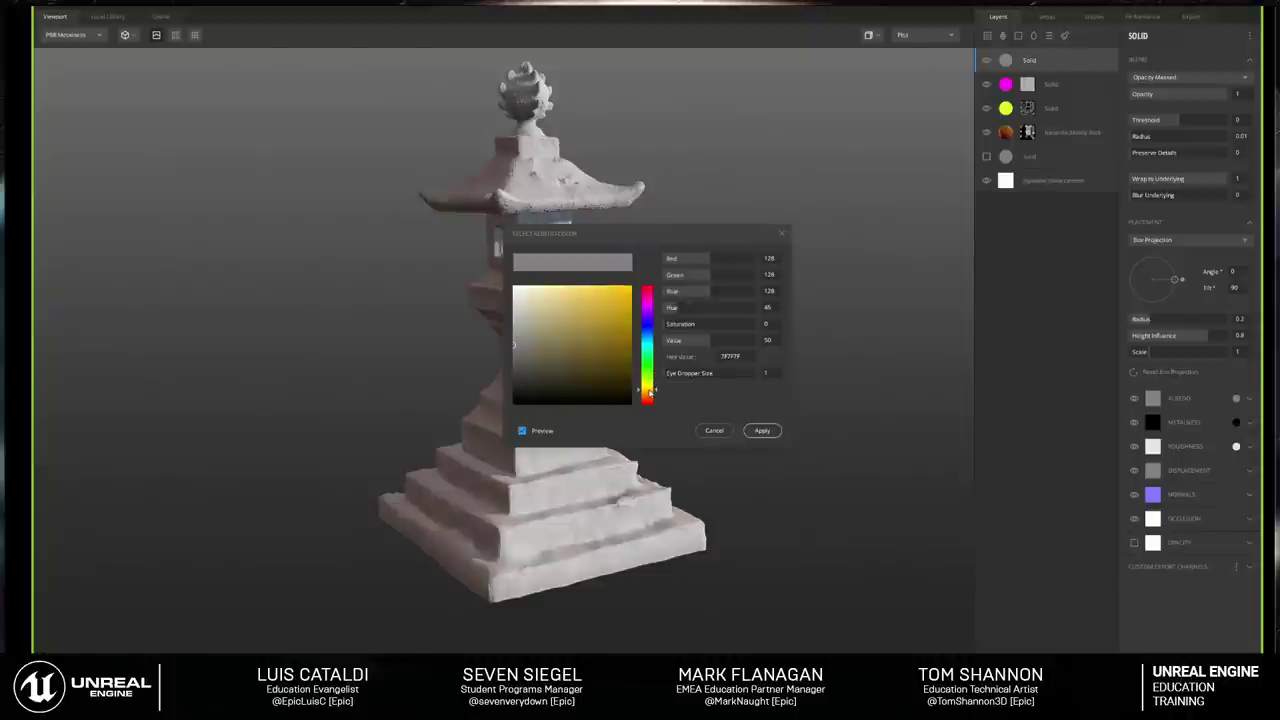
drag(596, 321, 629, 345)
click(762, 431)
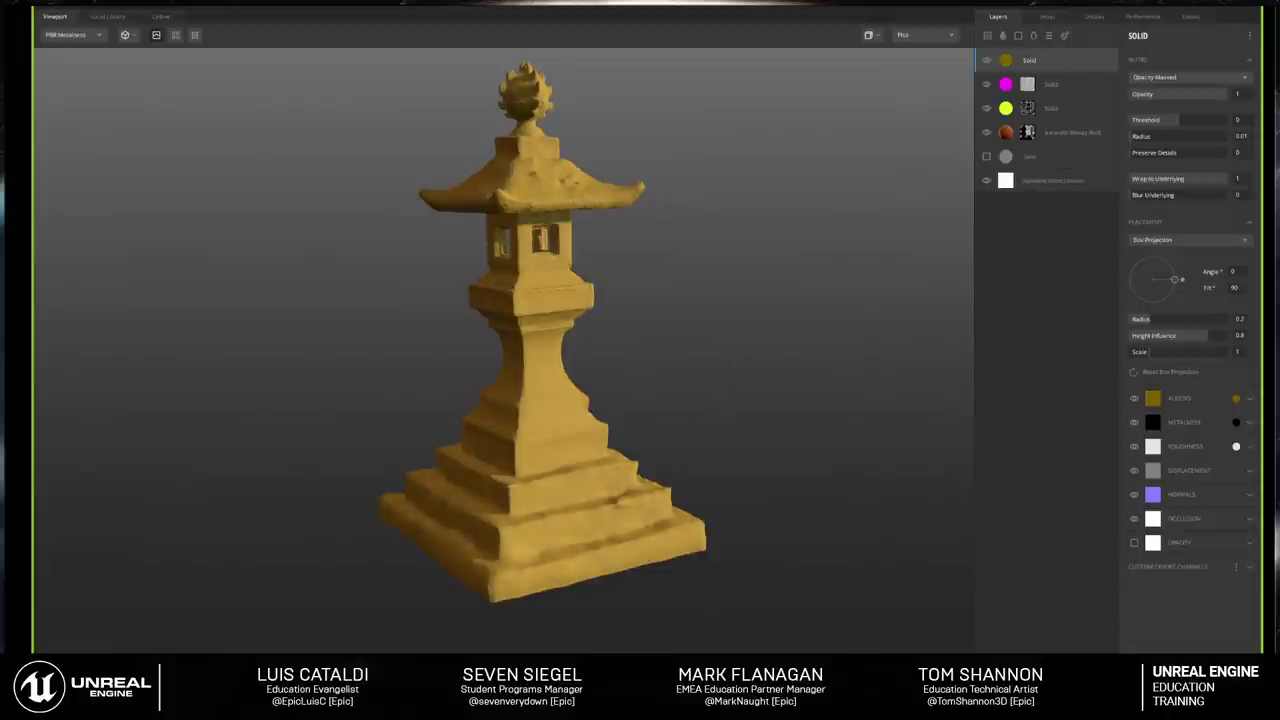
Step: Add a mask stack with a Curvature component to the golden Solid layer and base the curvature on Mesh Only
click(1027, 60)
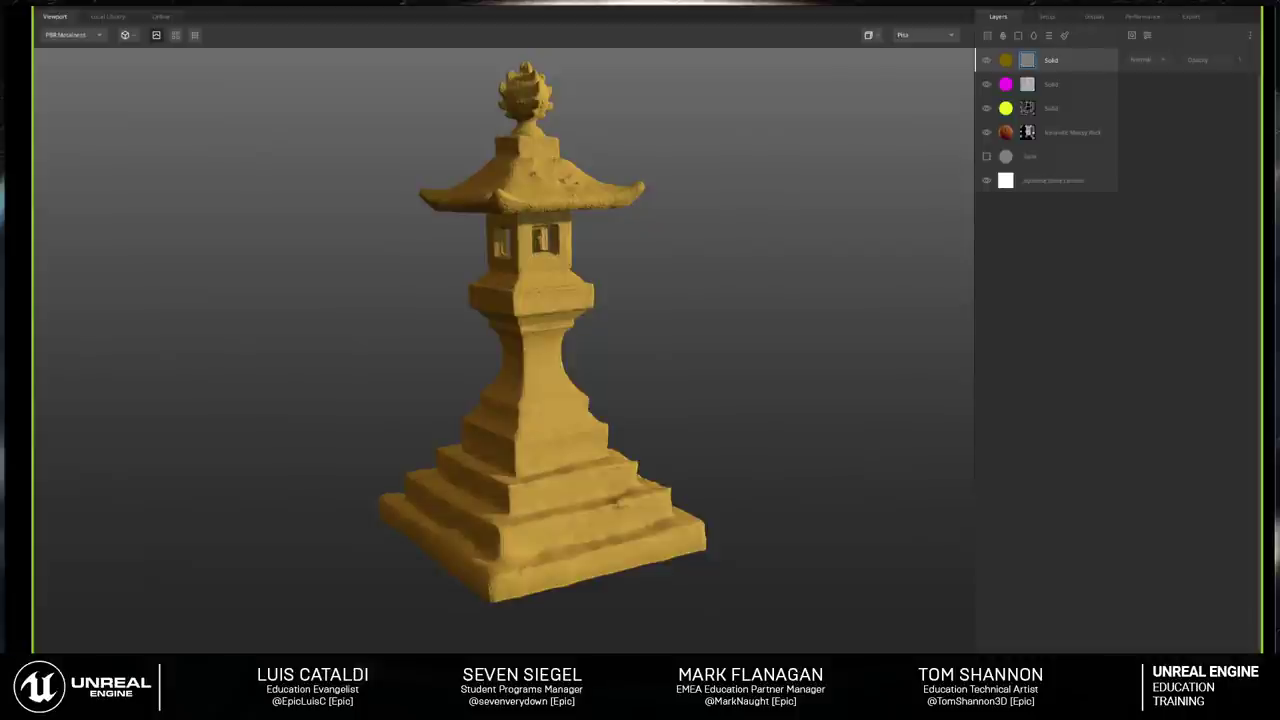
click(1132, 35)
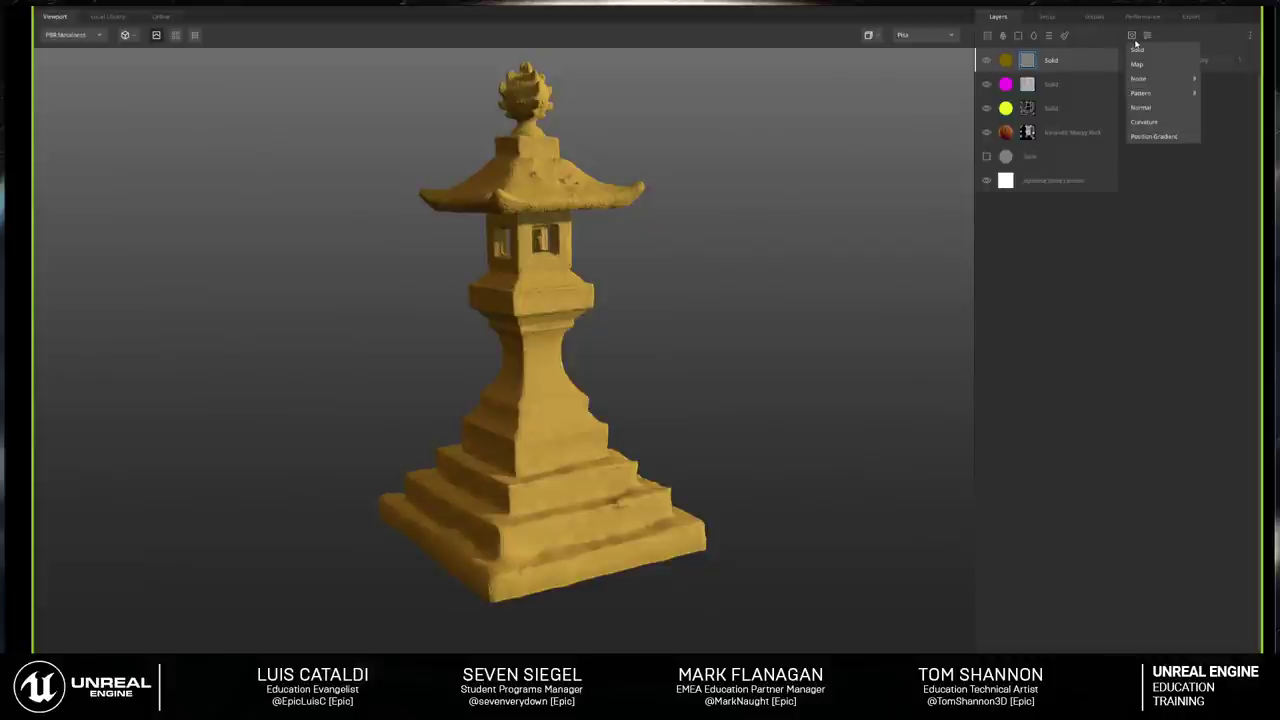
click(1144, 121)
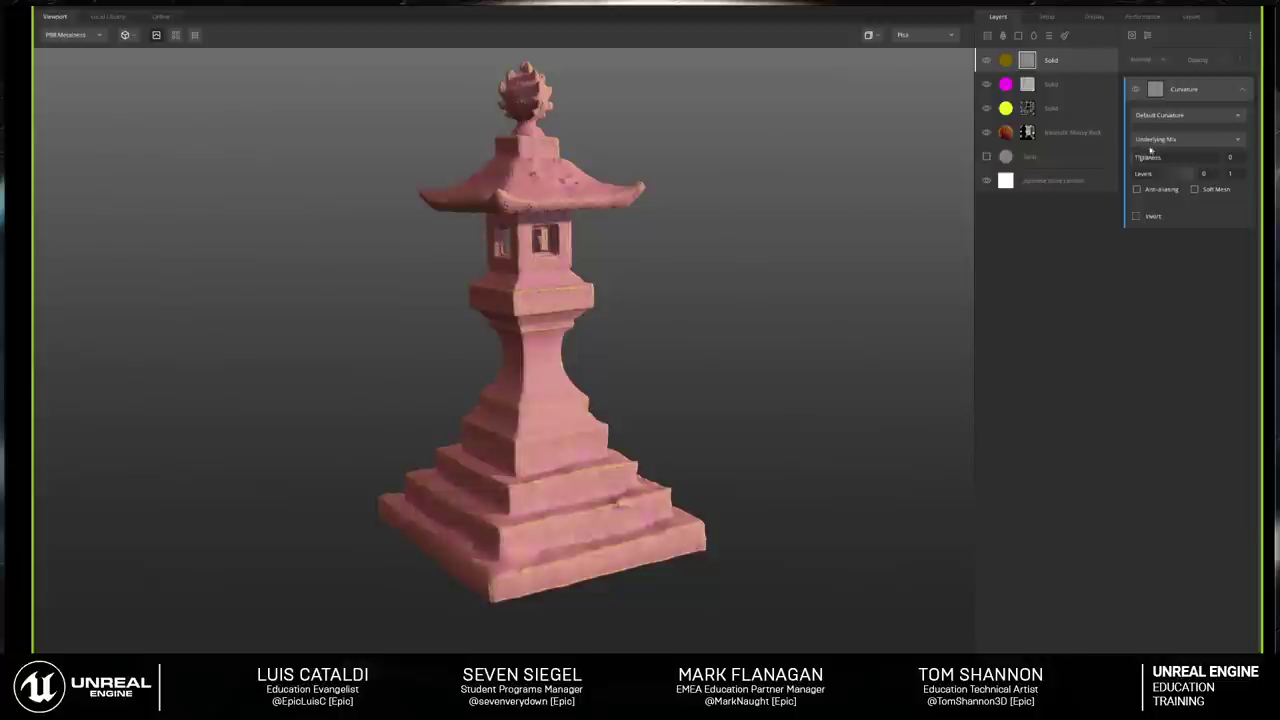
click(1193, 141)
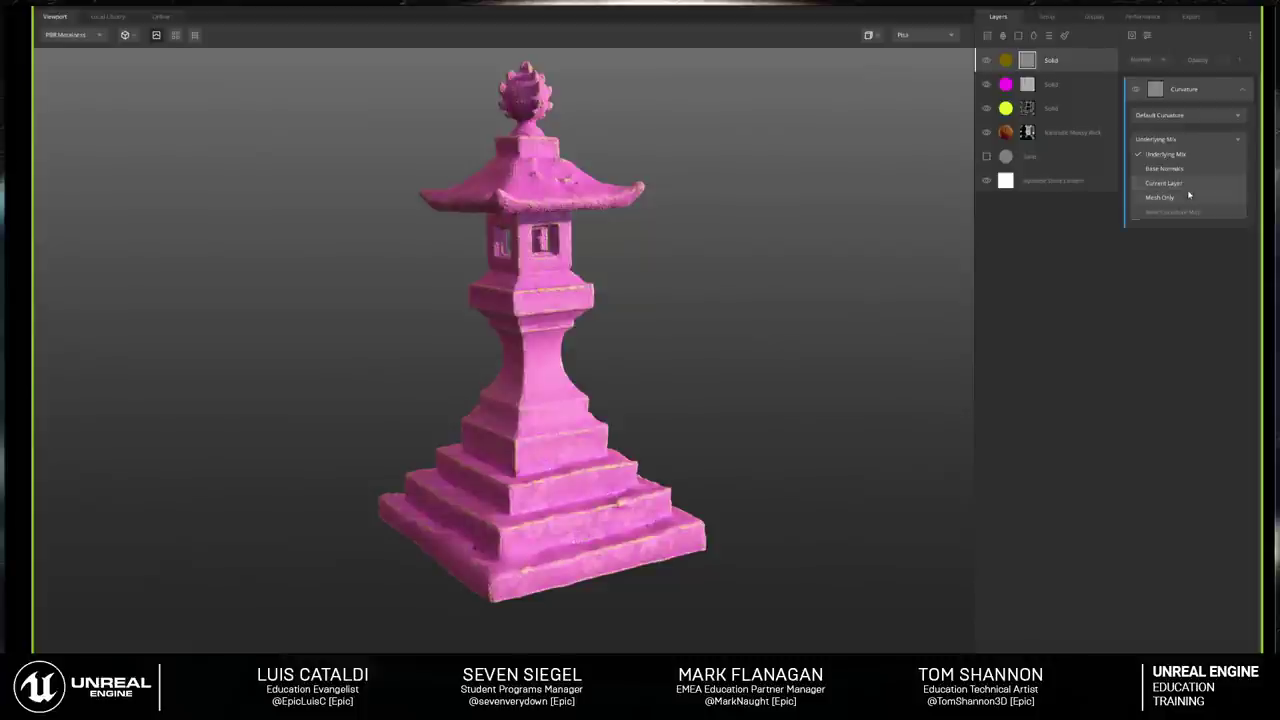
click(1162, 197)
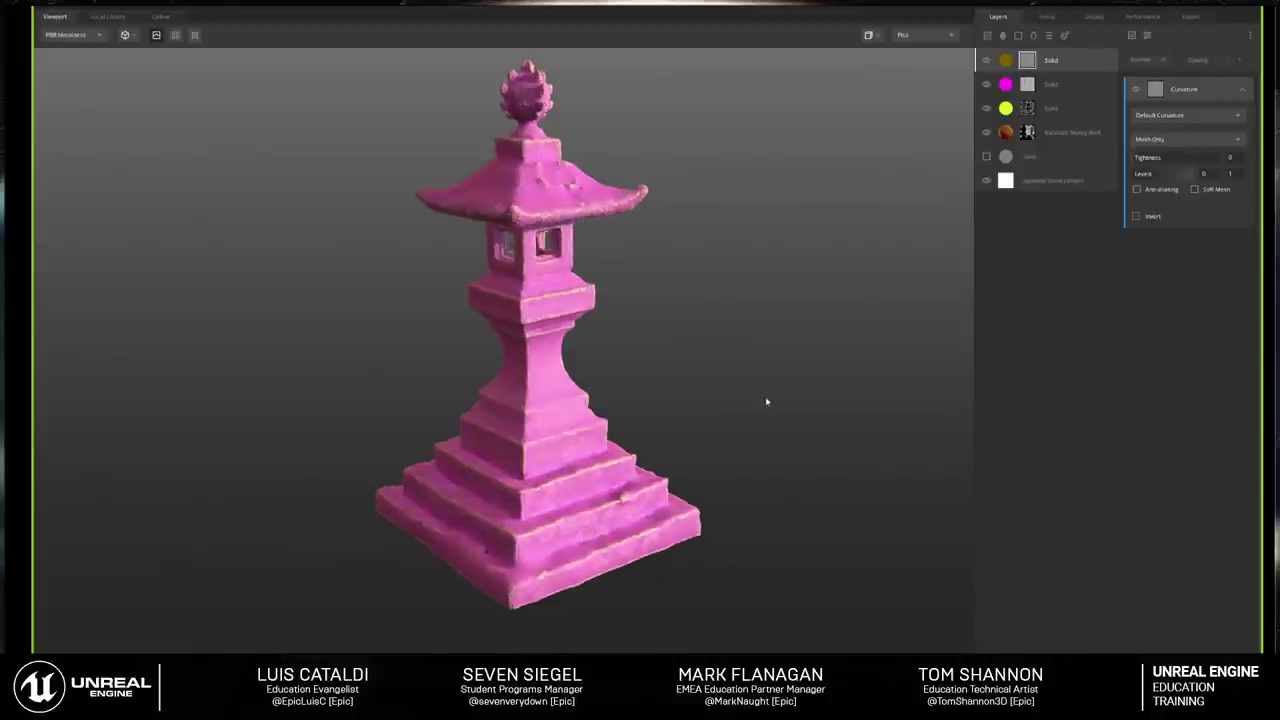
Step: Show the layer mask in the viewport and set the Curvature component's type to Cavities Only
key(c)
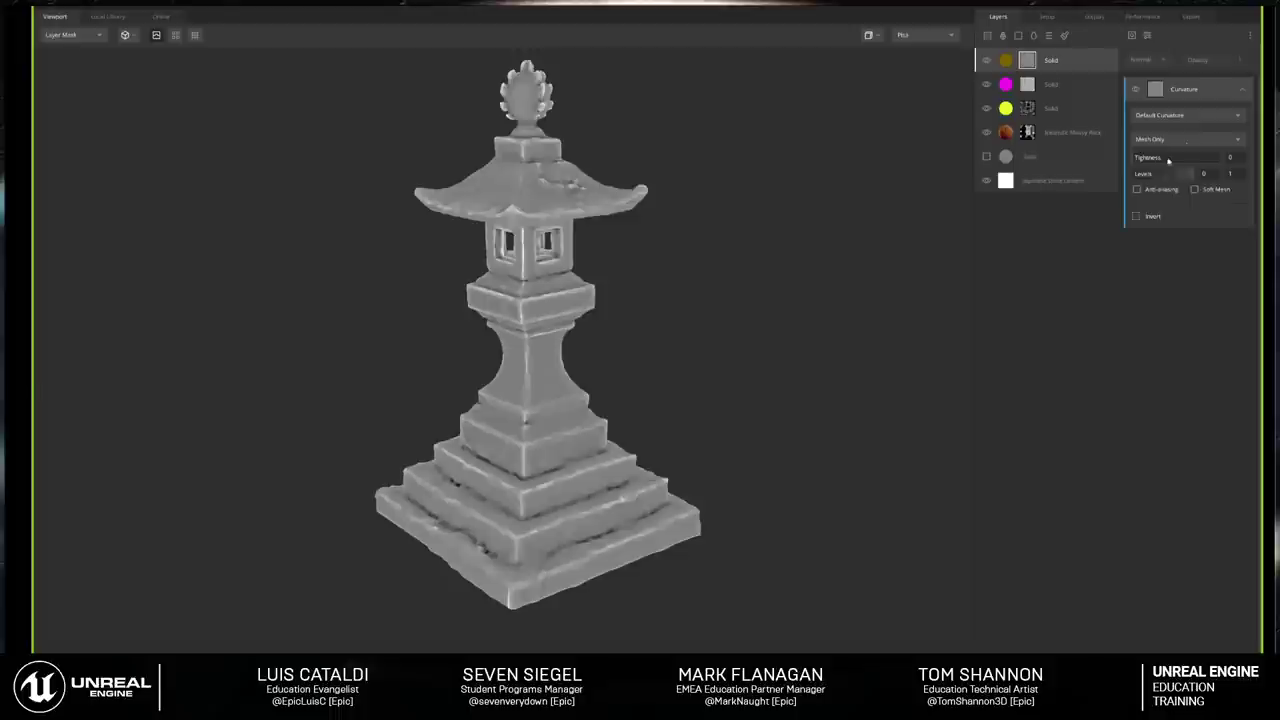
click(1192, 116)
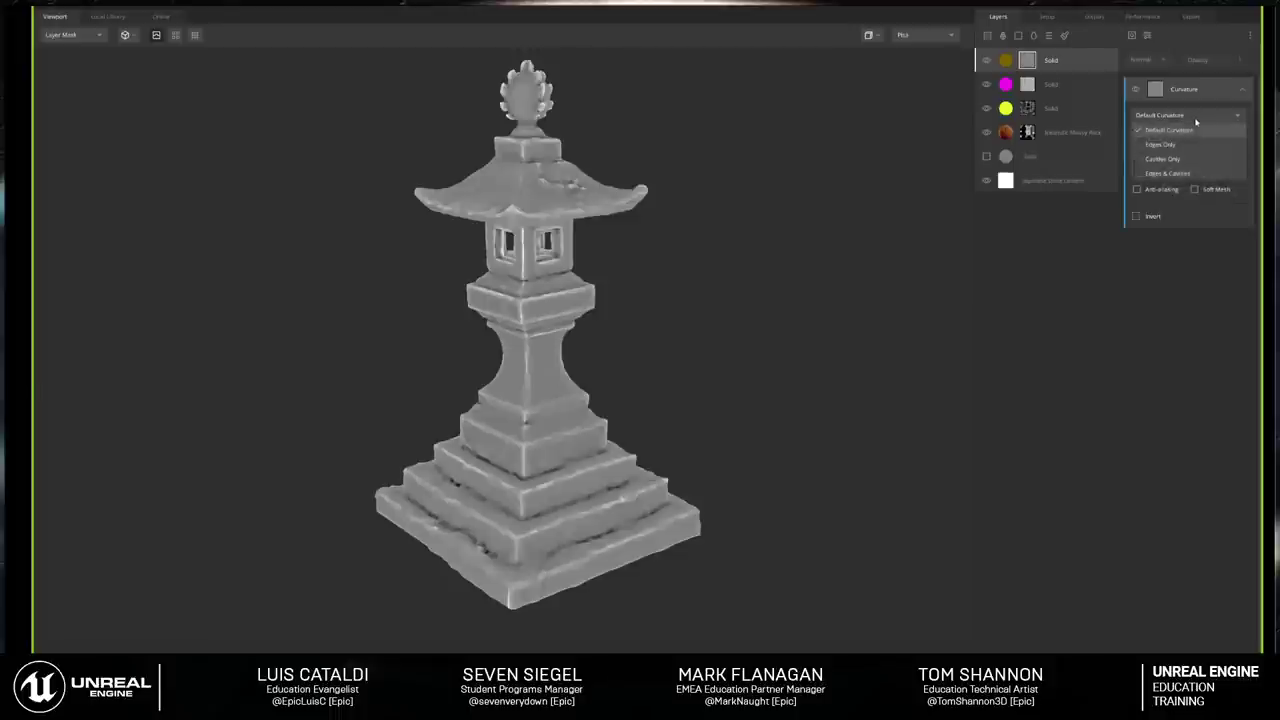
click(1190, 159)
scroll(720, 355, up, 3)
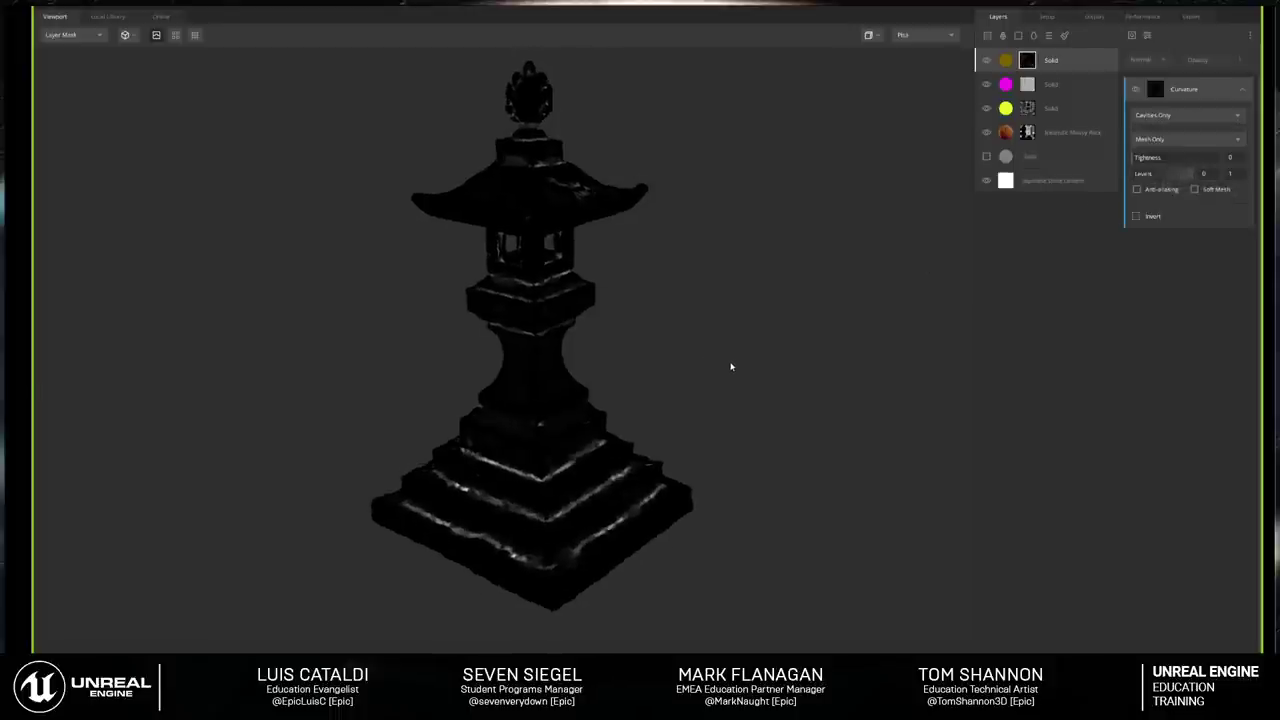
click(1180, 118)
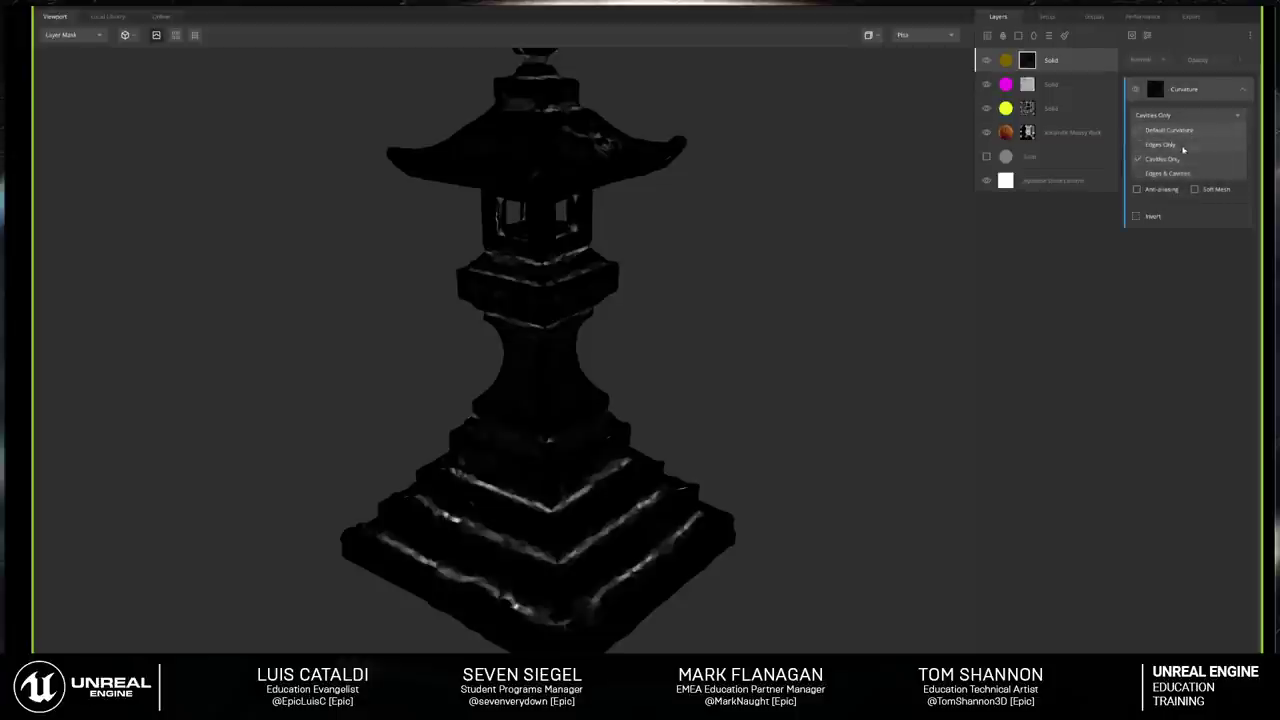
click(684, 331)
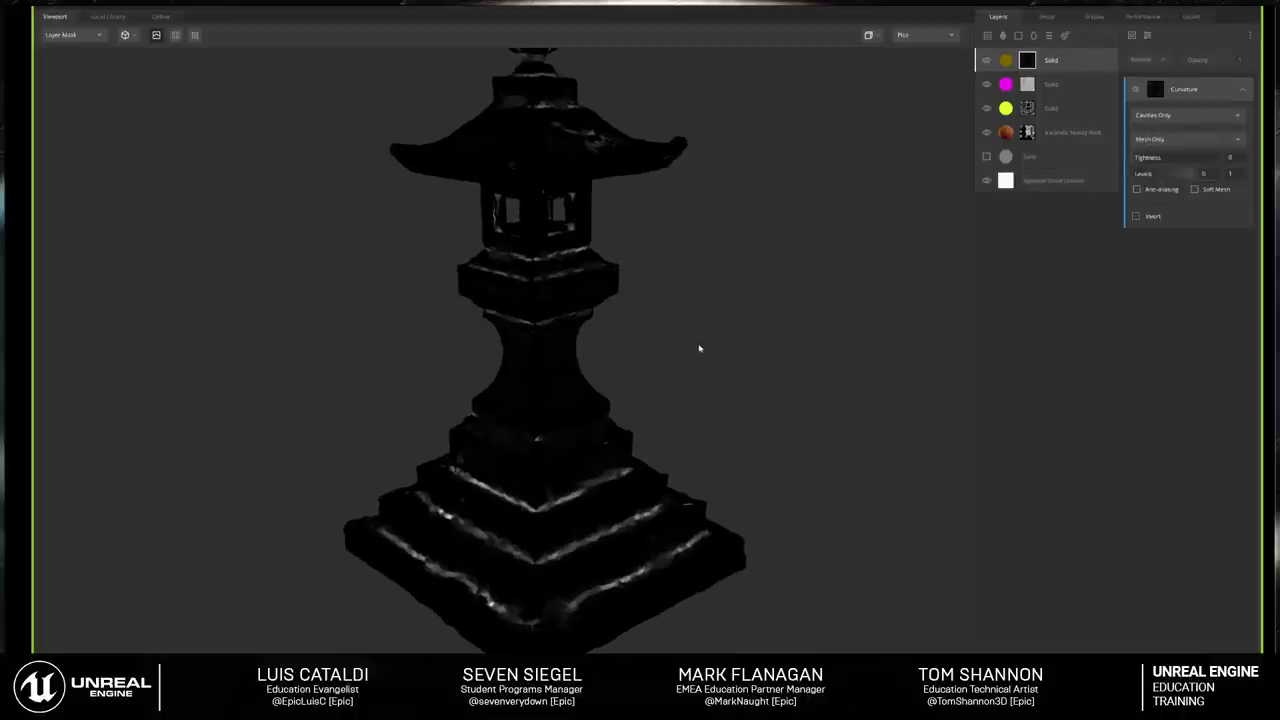
Step: Narrow the Curvature component's levels to 0.119 and 0.23, and return the viewport to PBR Metalness
scroll(606, 429, up, 5)
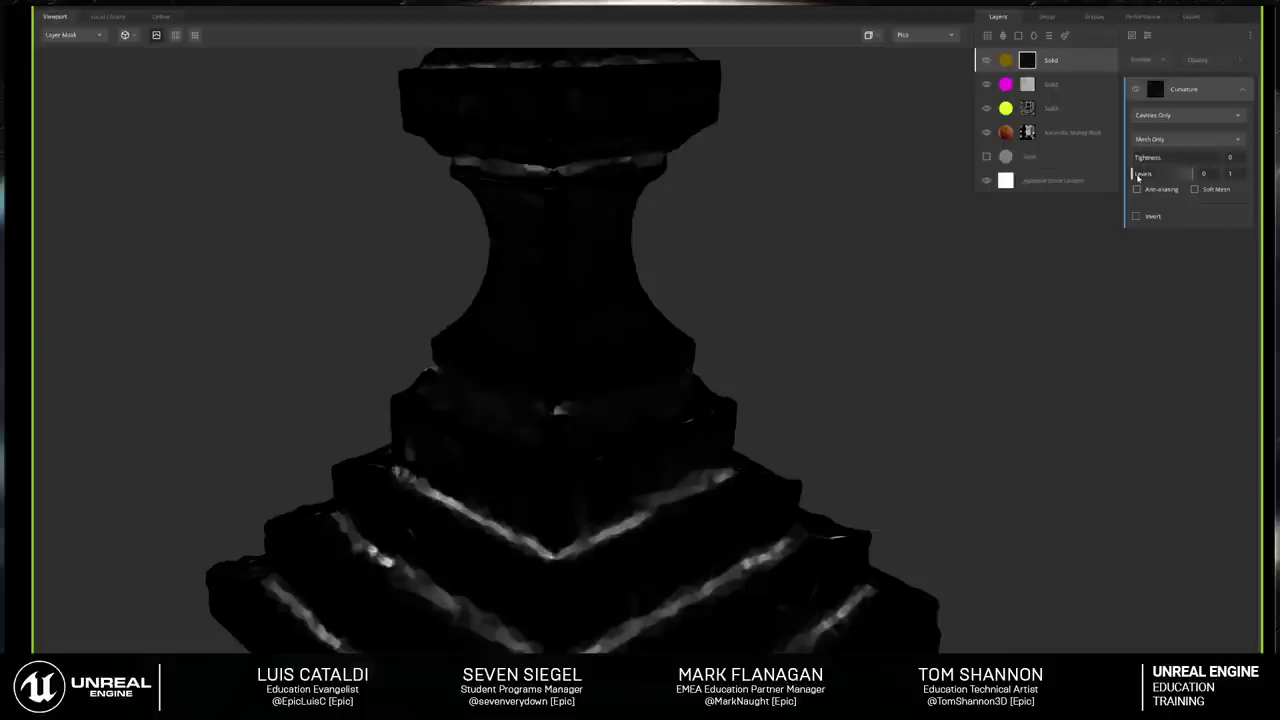
drag(1141, 175, 1145, 174)
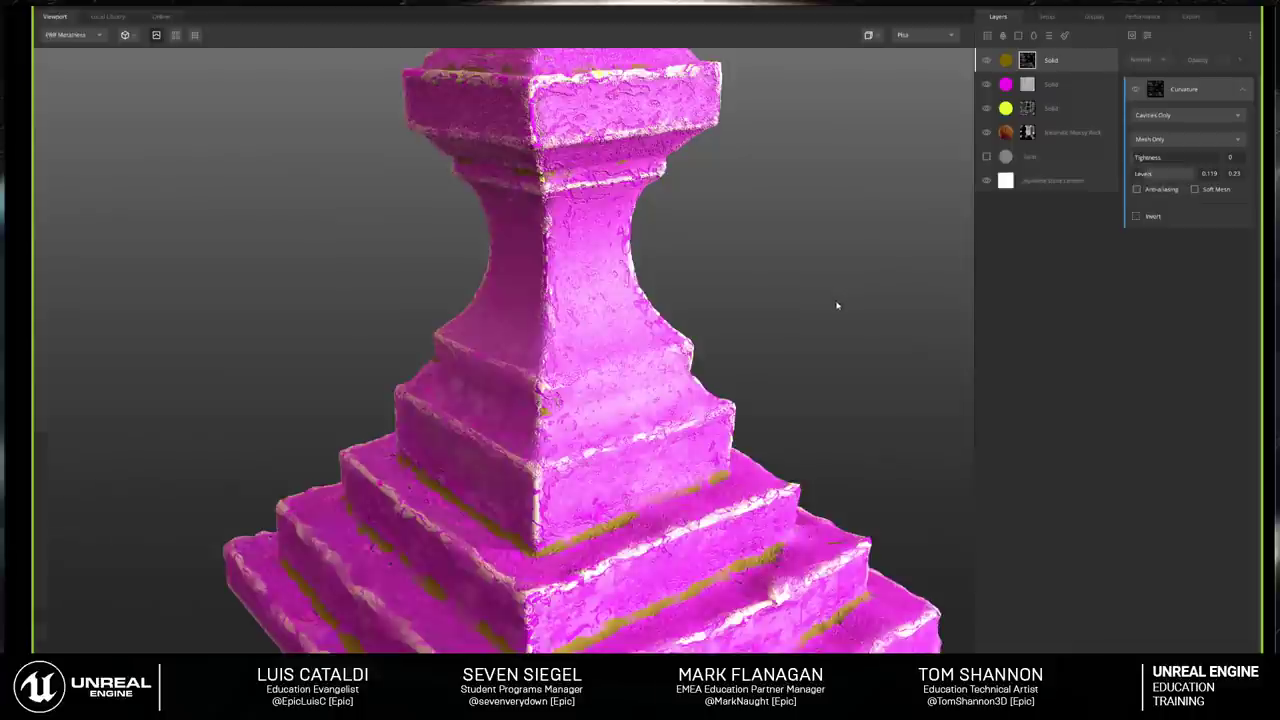
Step: Change the albedo colour of the topmost Solid layer to bright yellow, RGB 255, 206, 61
drag(840, 297, 825, 324)
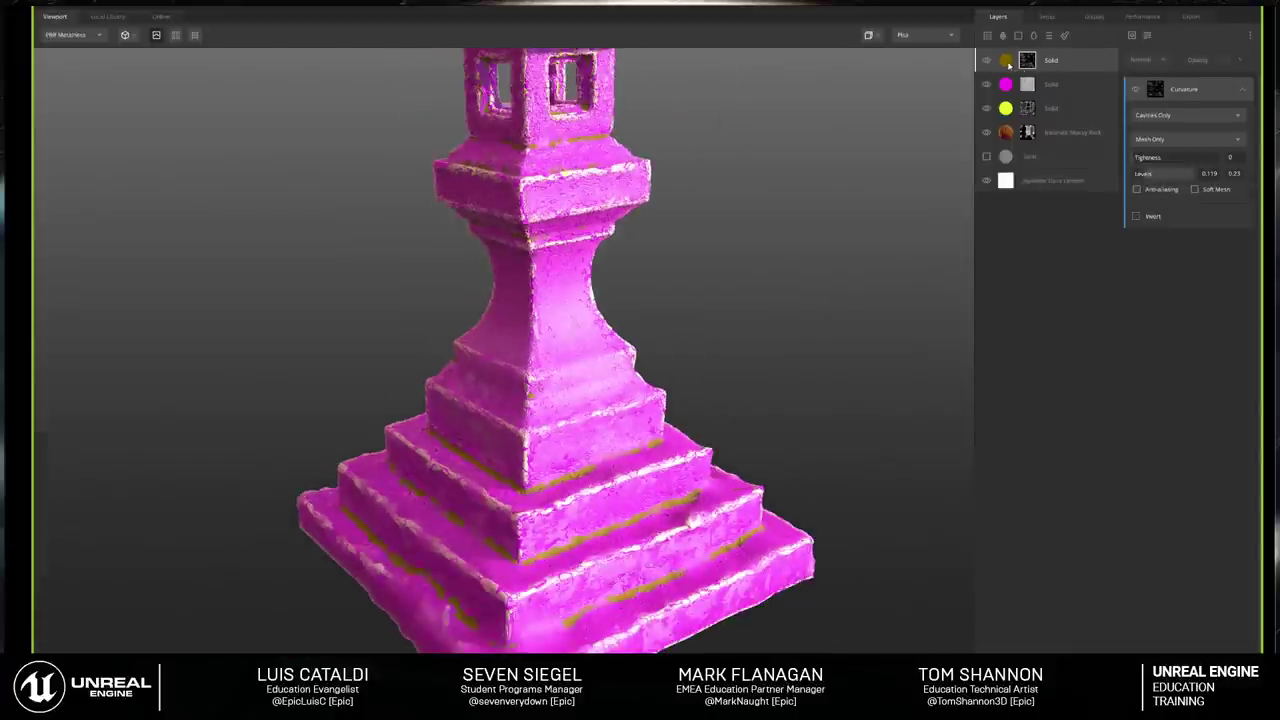
click(1010, 62)
click(1153, 398)
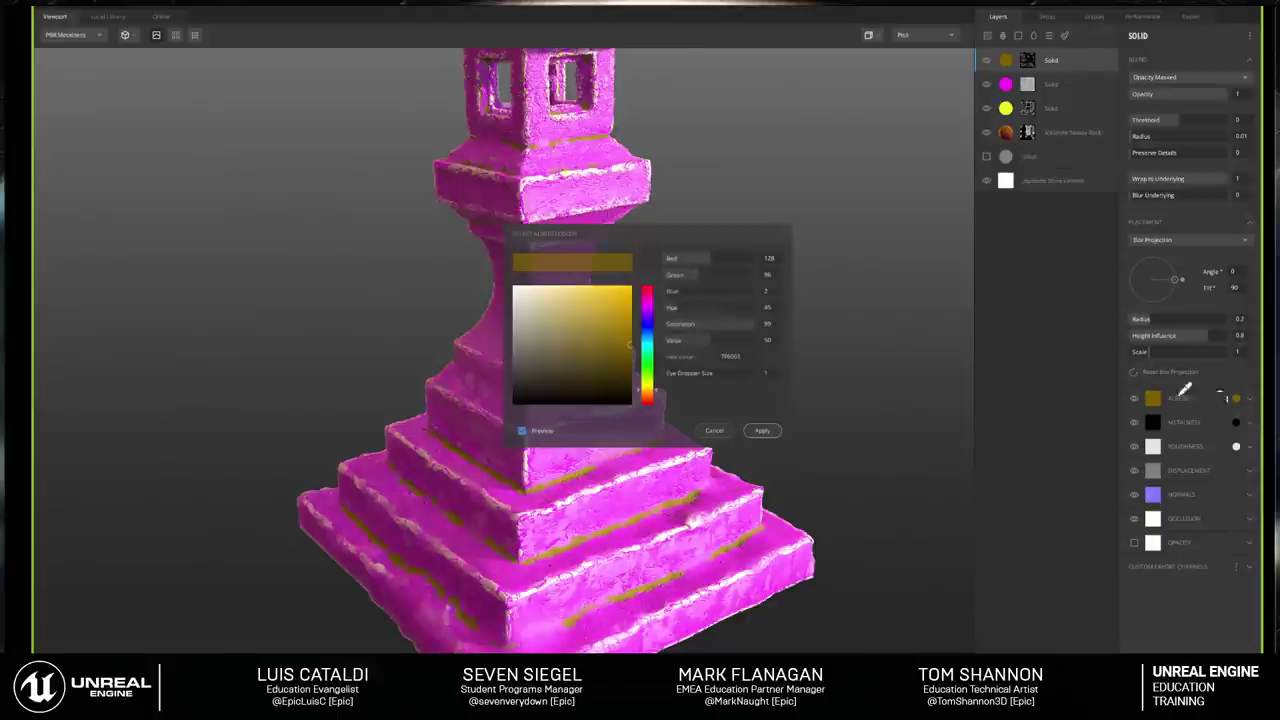
drag(619, 314, 604, 278)
drag(420, 420, 777, 503)
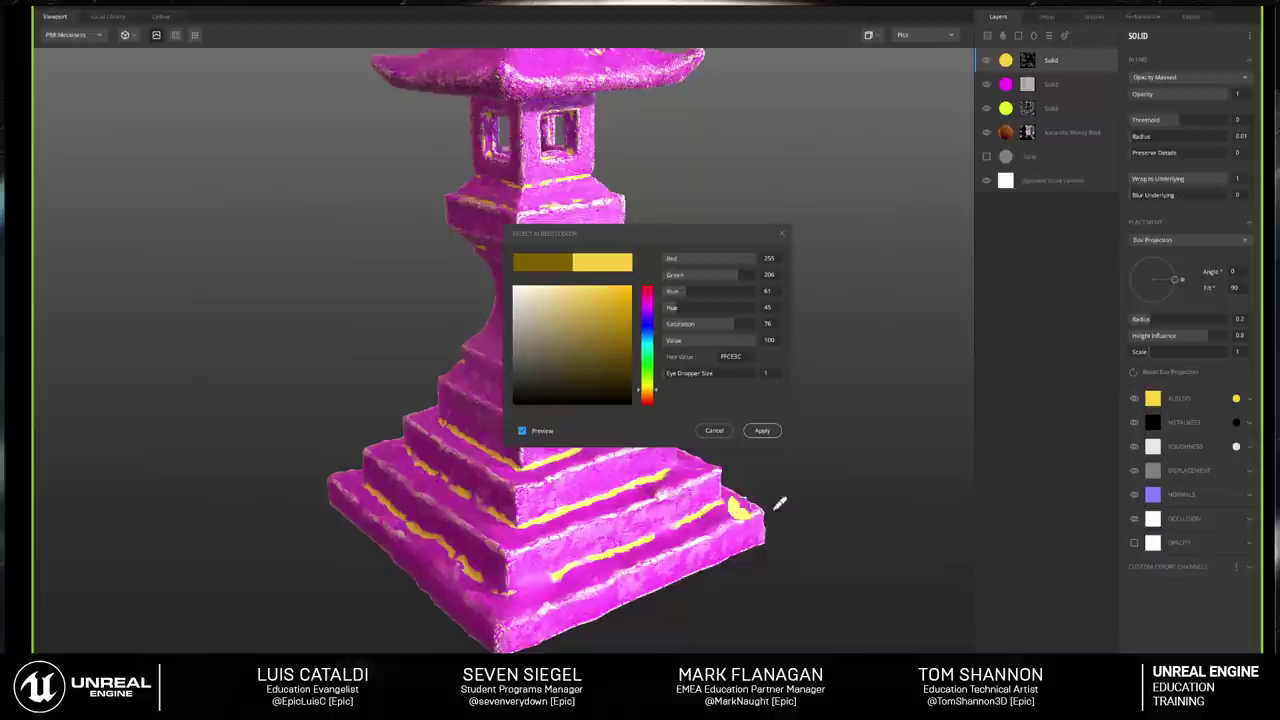
click(762, 430)
scroll(767, 432, down, 5)
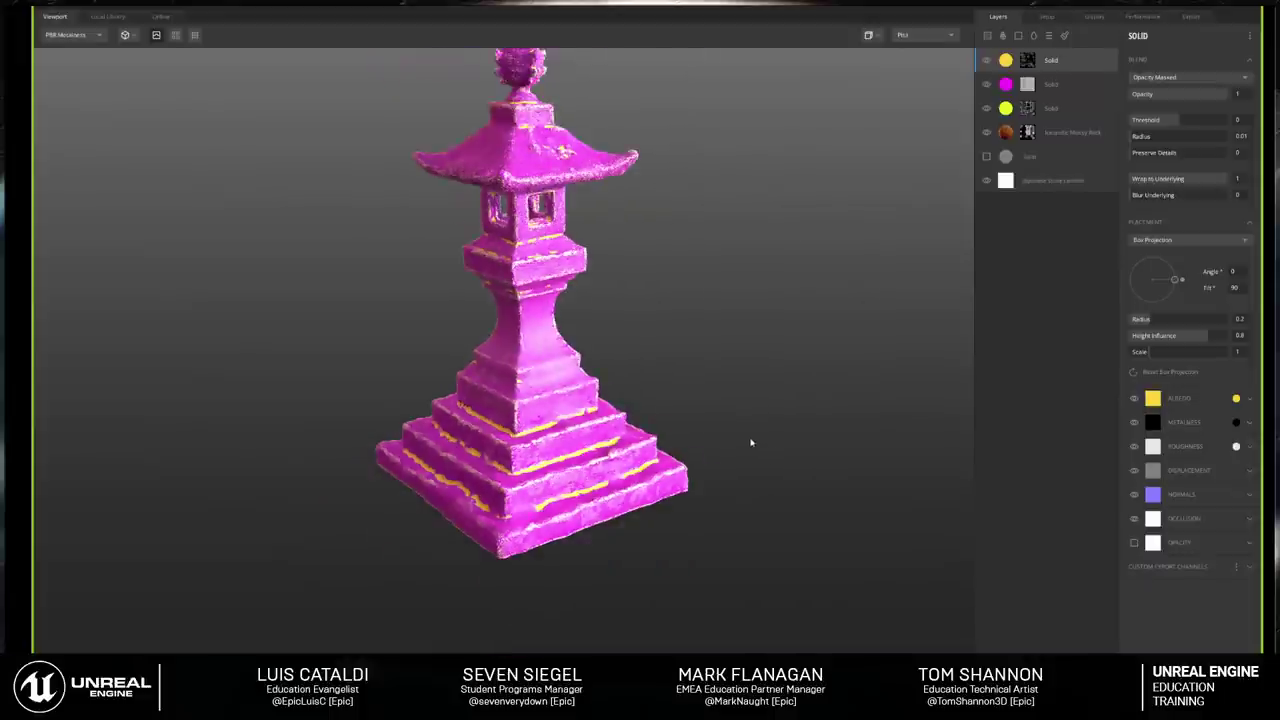
drag(751, 443, 723, 449)
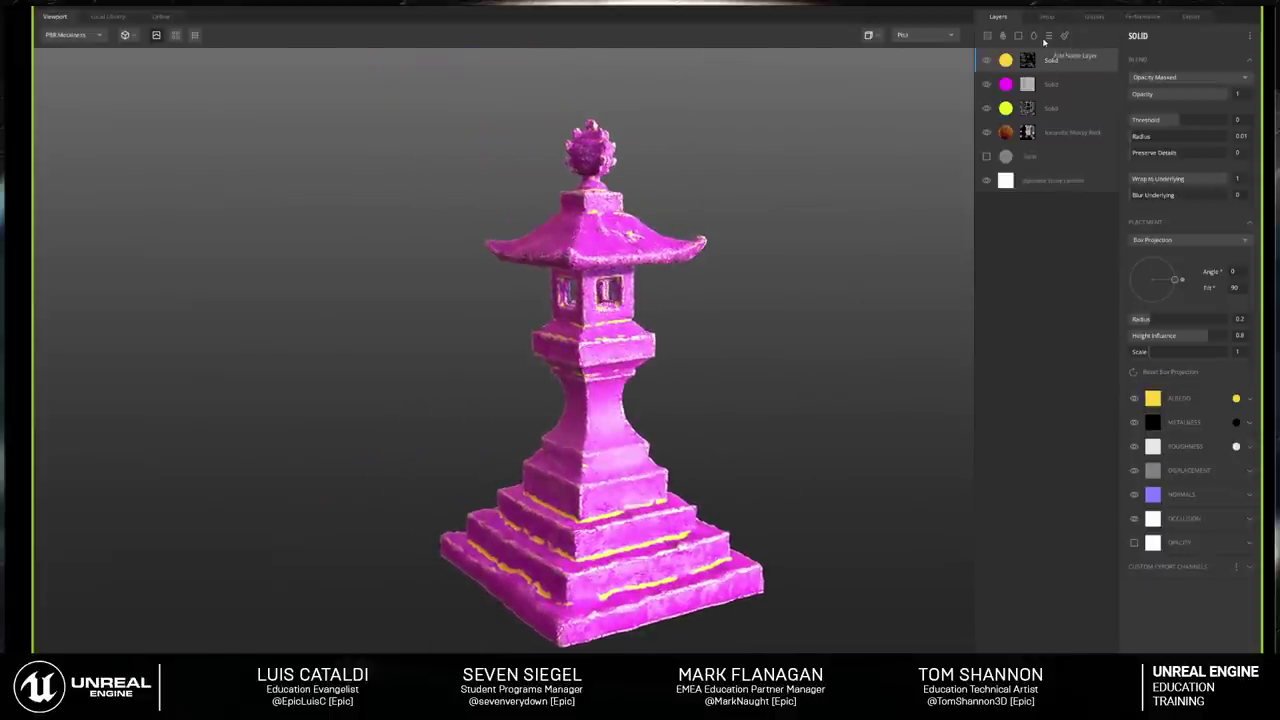
Step: Change the magenta Solid layer's albedo colour to blue with hue 225, RGB 35, 89, 250
click(1006, 84)
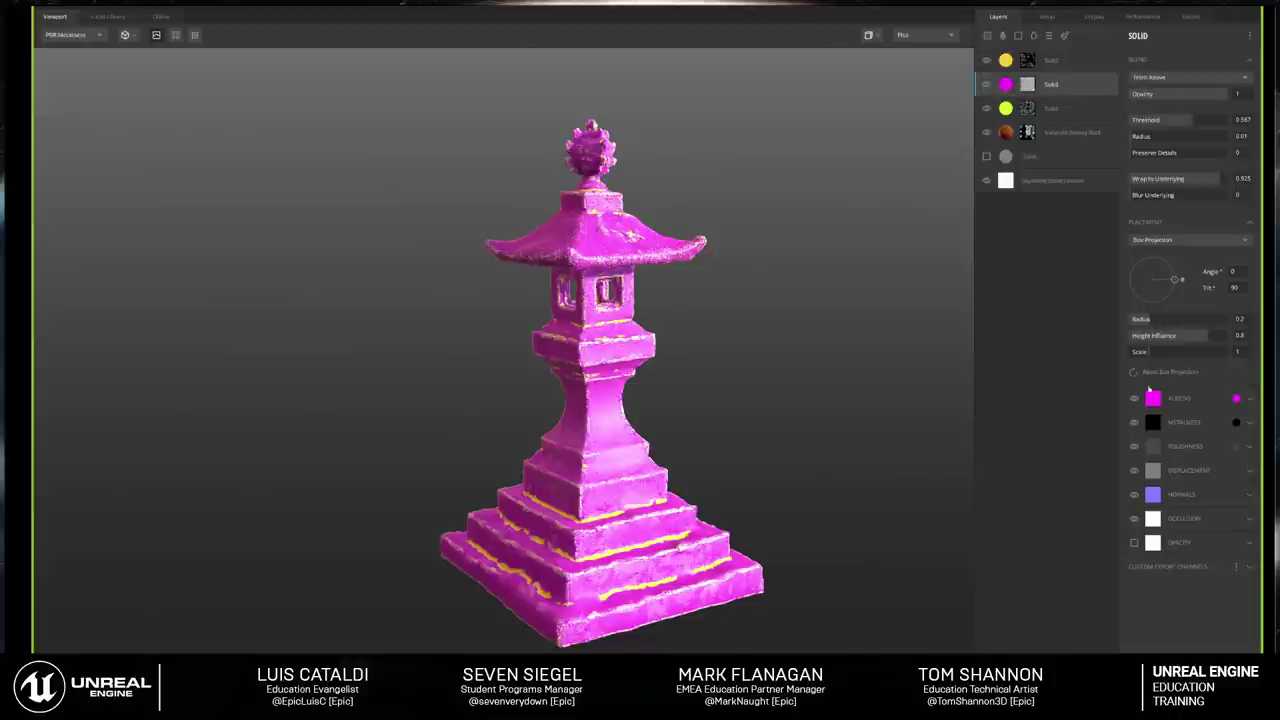
click(1236, 398)
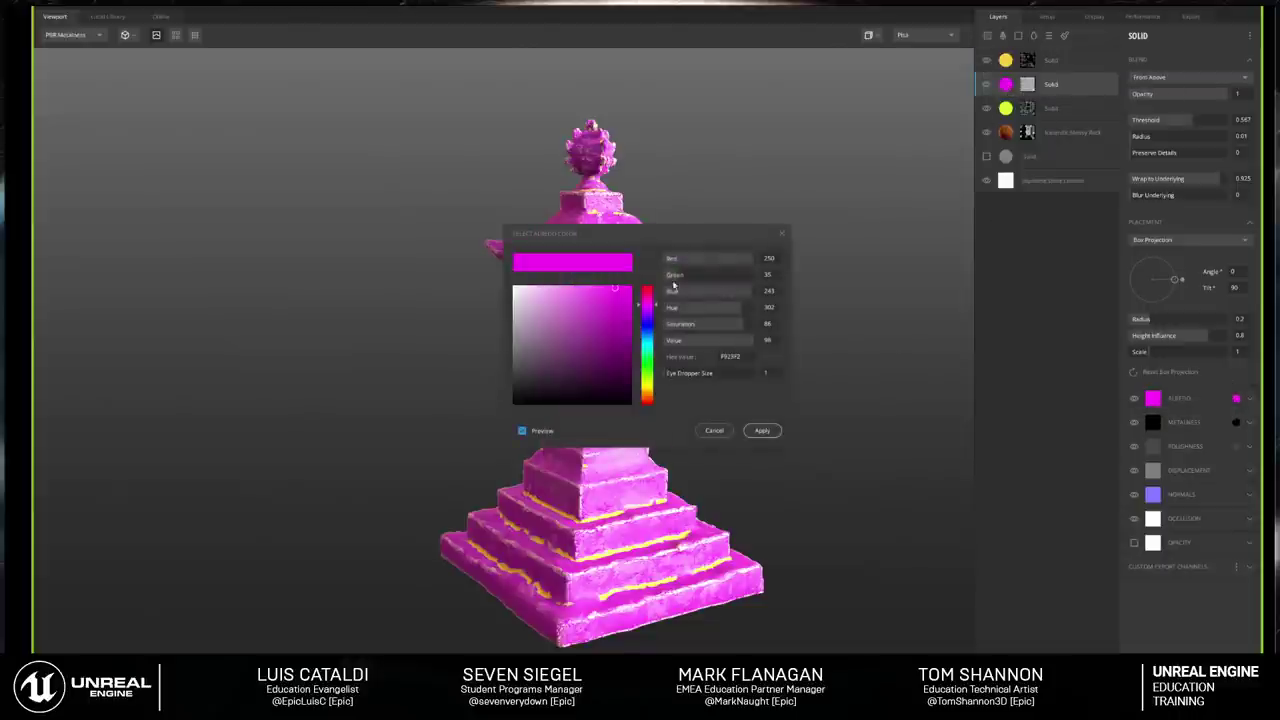
drag(726, 233, 931, 133)
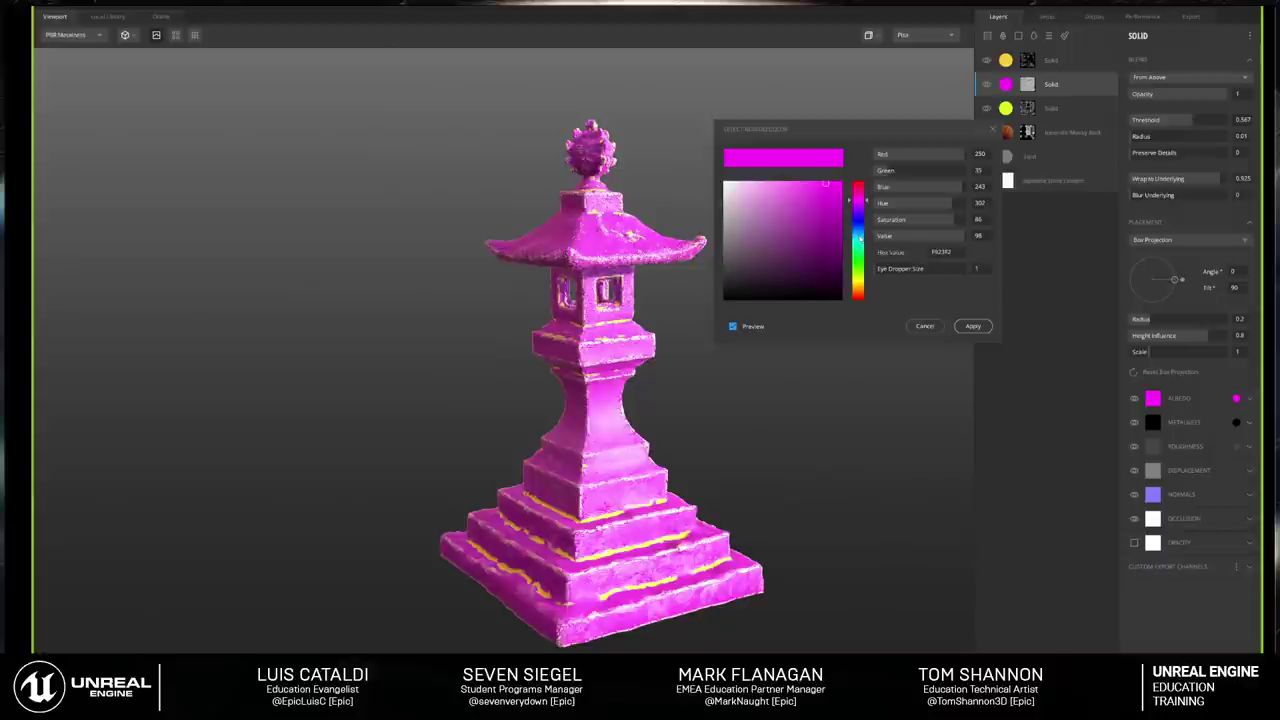
drag(858, 203, 863, 228)
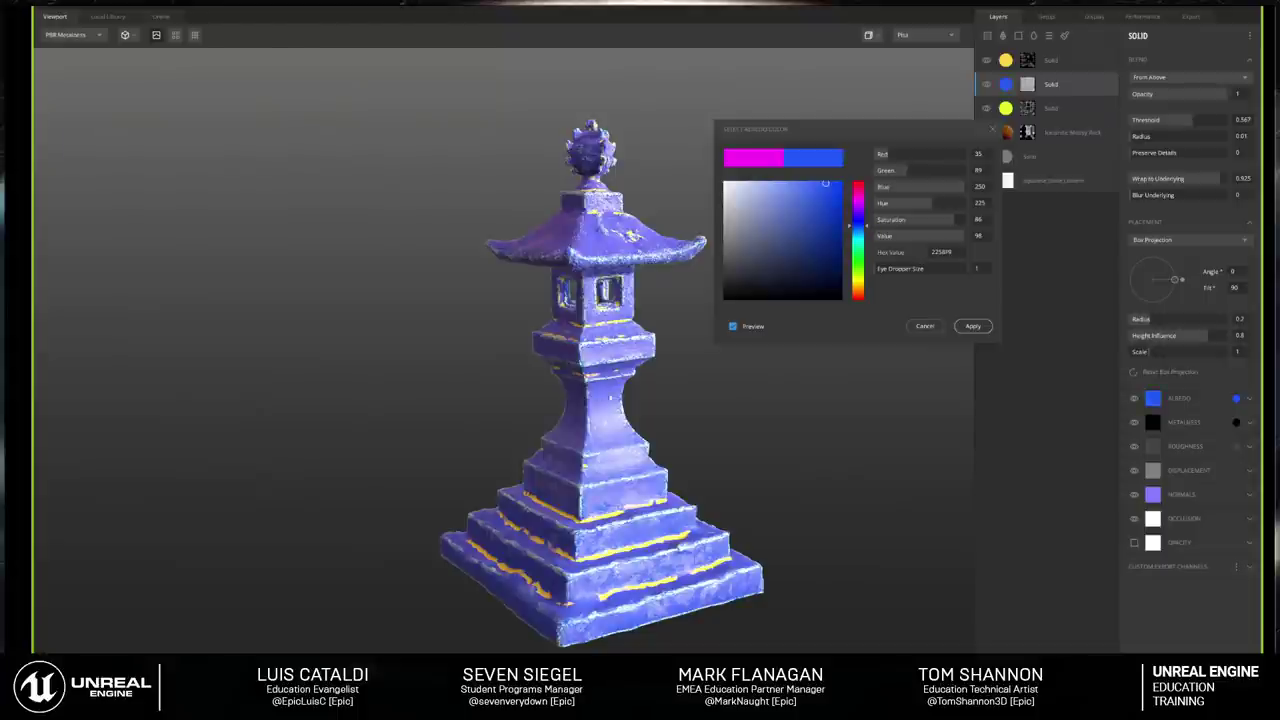
drag(660, 405, 593, 383)
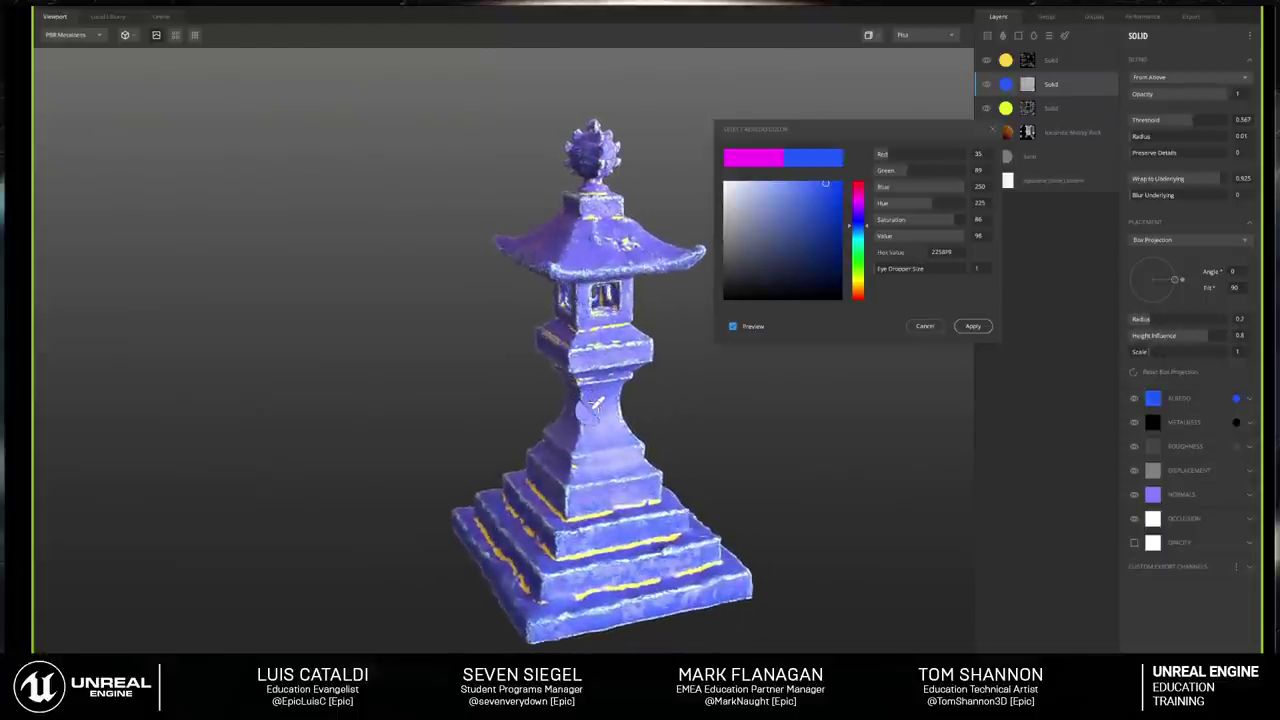
click(972, 326)
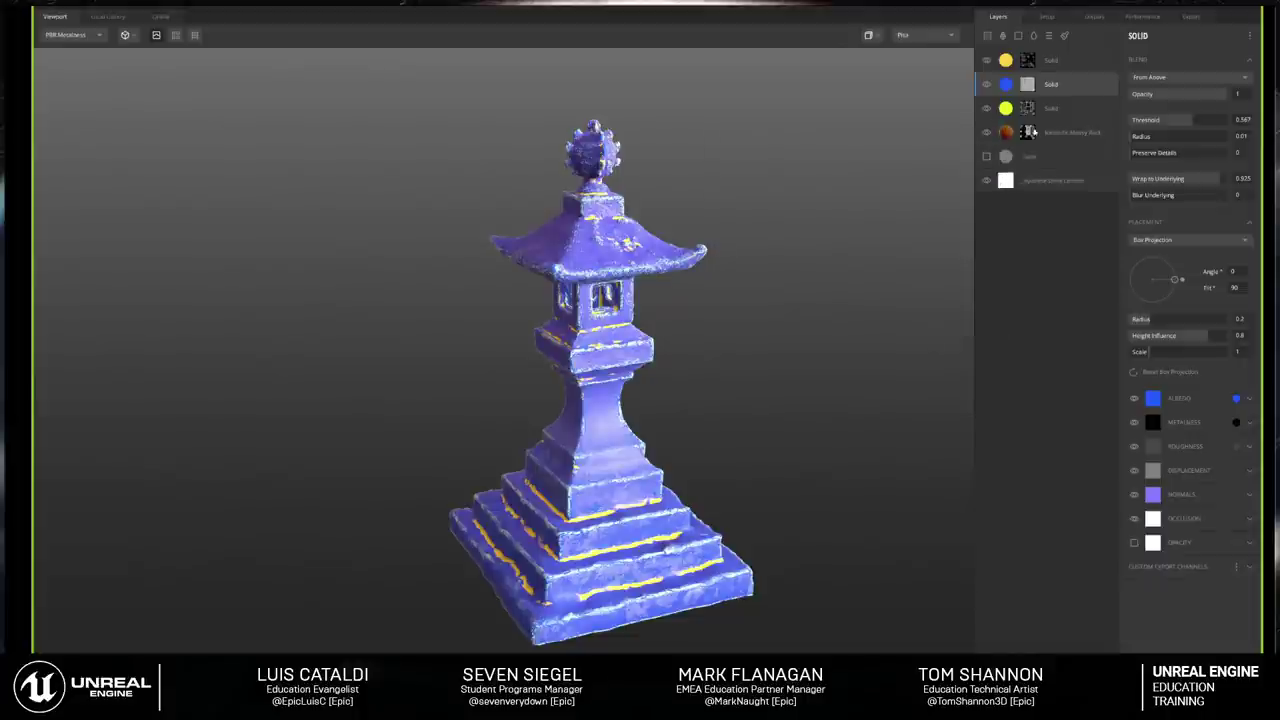
Step: Add a Brightness/Contrast modifier to the yellow Solid layer's mask stack and lower its brightness to about -0.083
click(1028, 64)
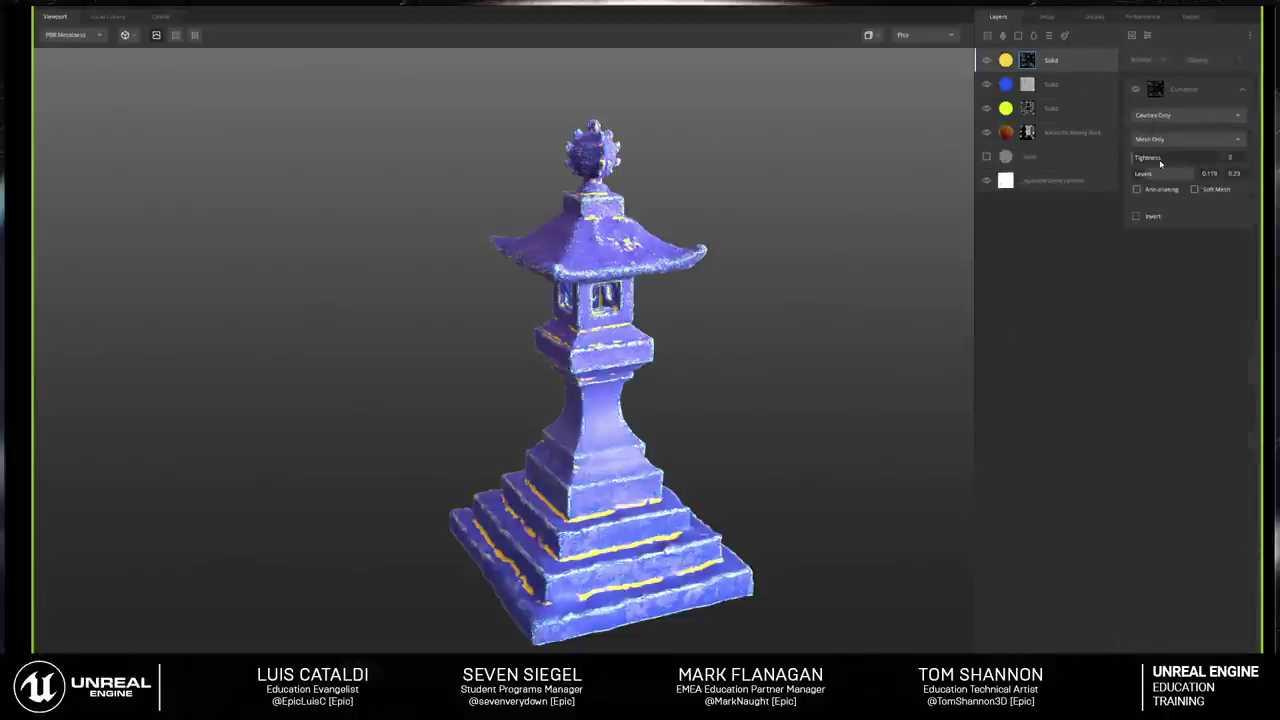
click(1148, 61)
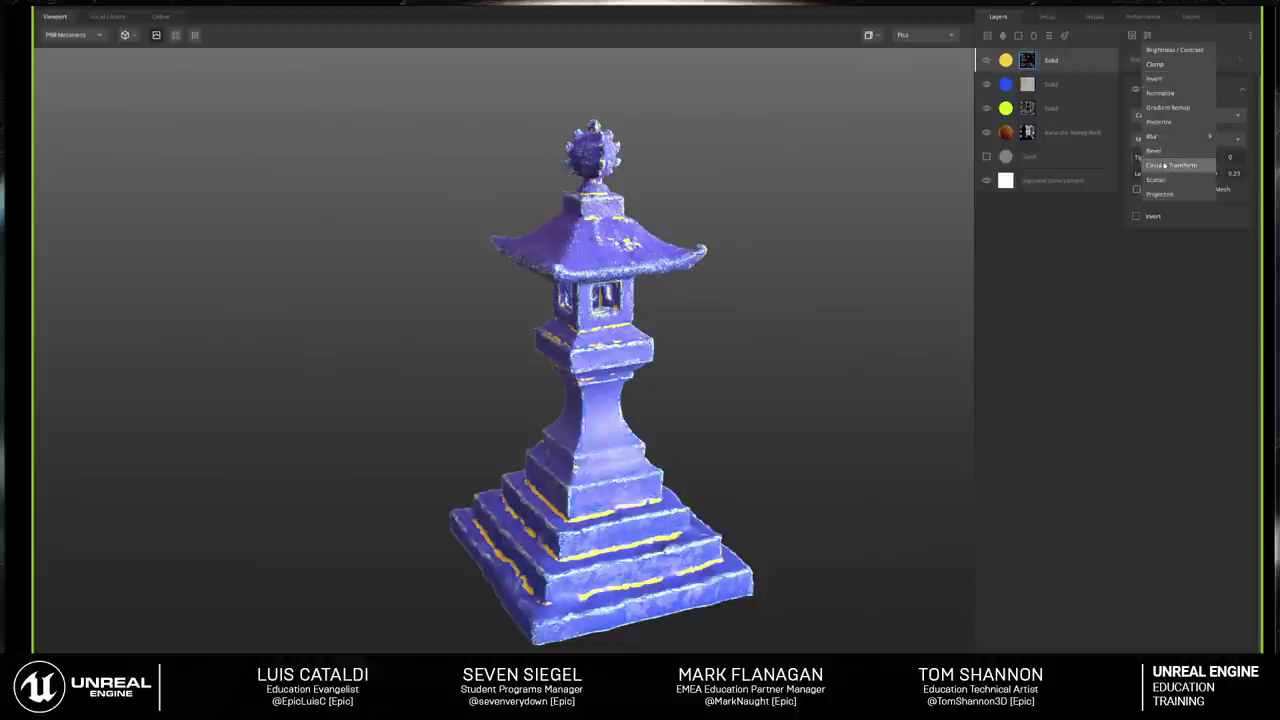
click(1175, 50)
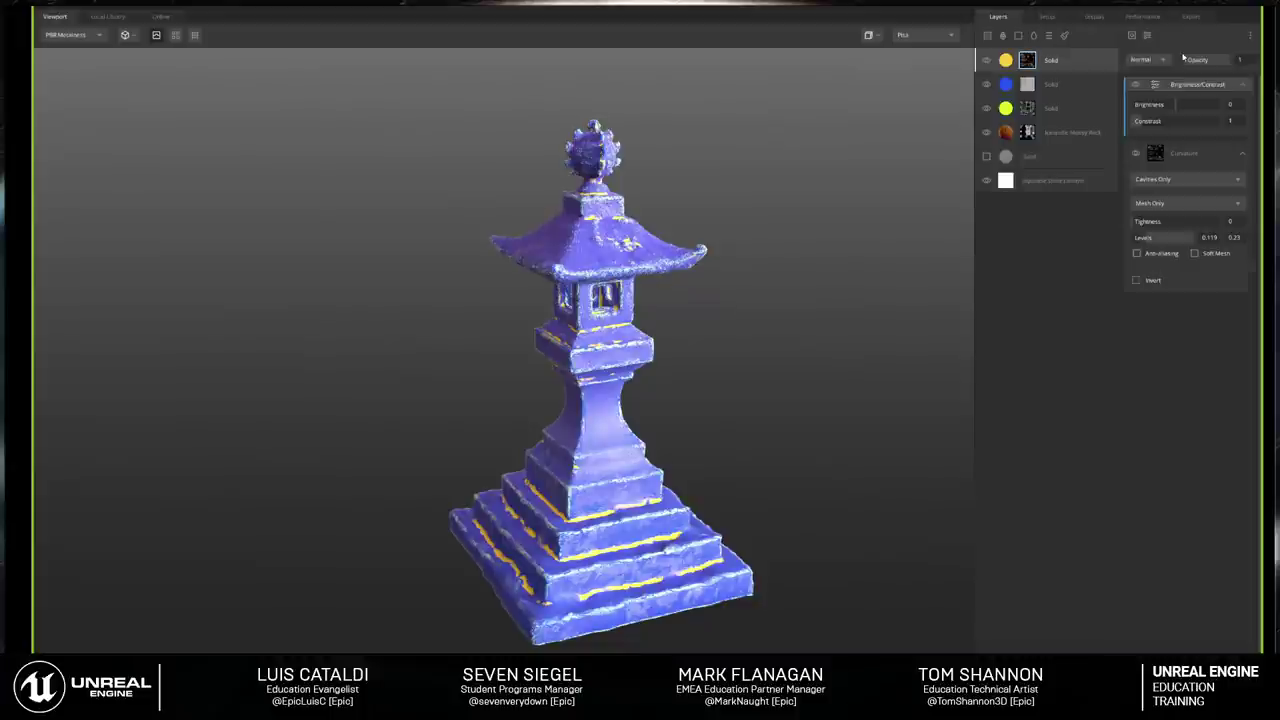
drag(1178, 104, 1173, 105)
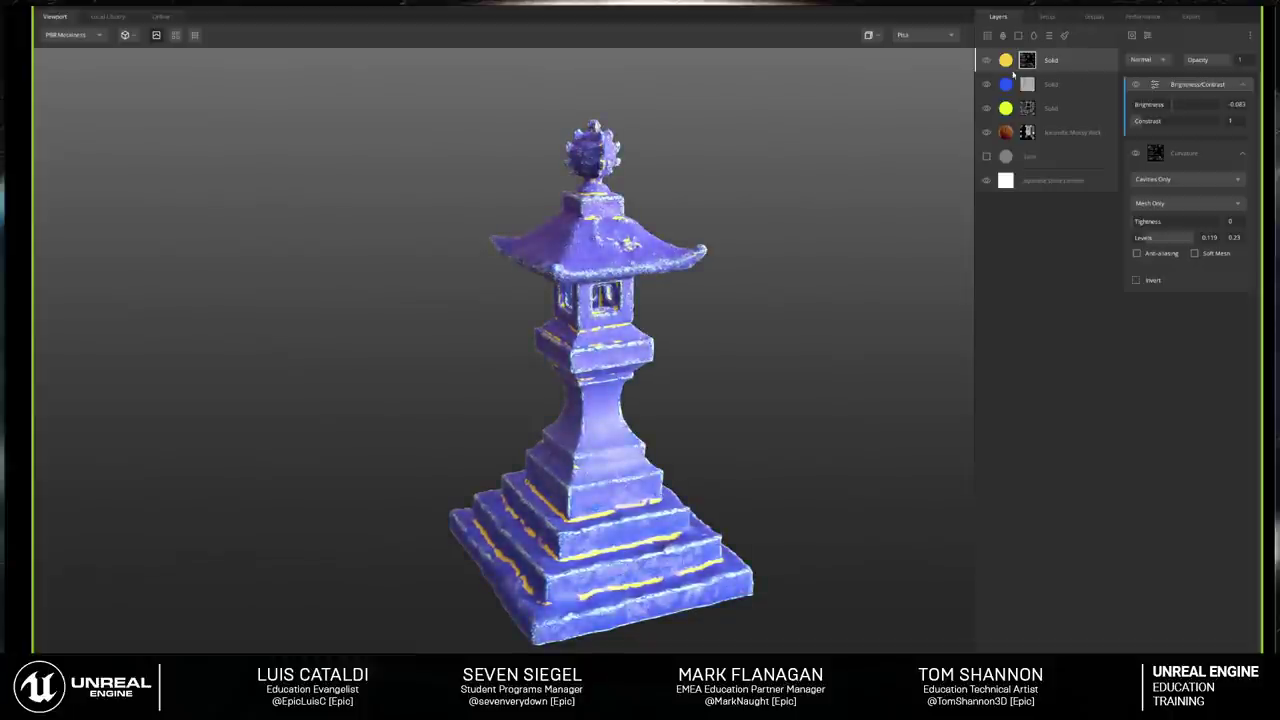
drag(764, 189, 823, 170)
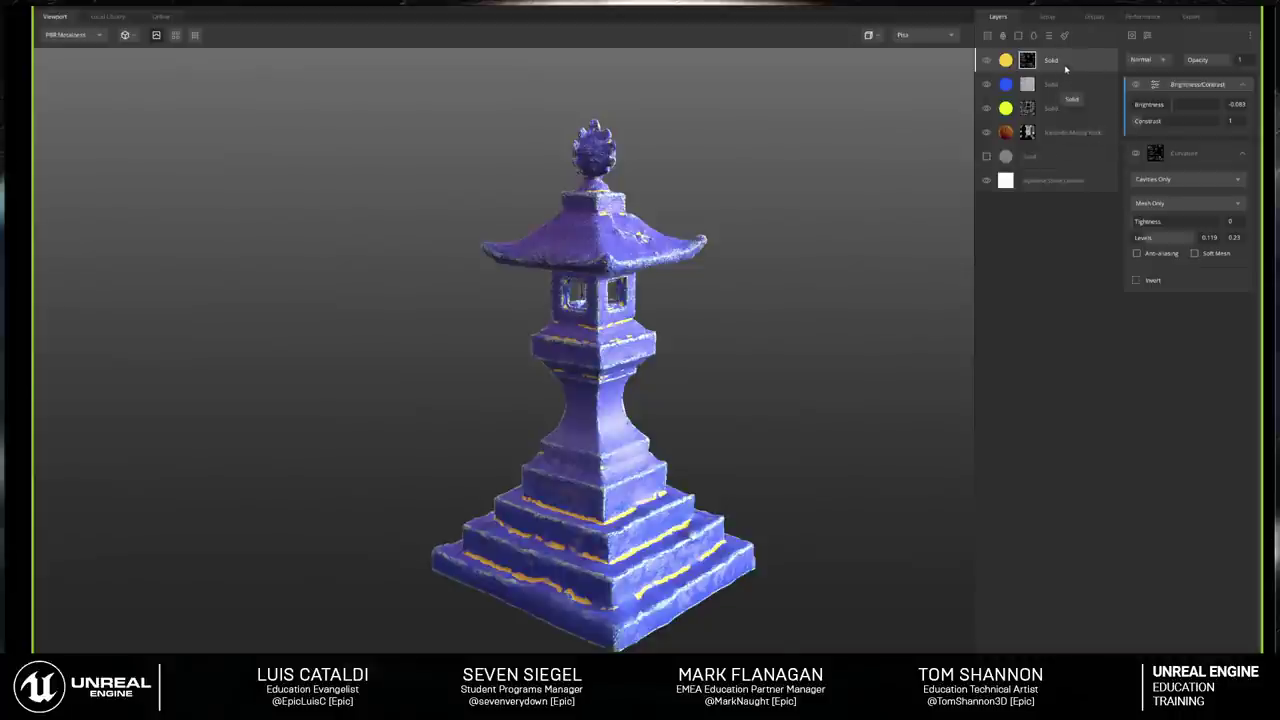
Step: Group the three coloured Solid layers together with the Icelandic Mossy Rock layer
click(1064, 131)
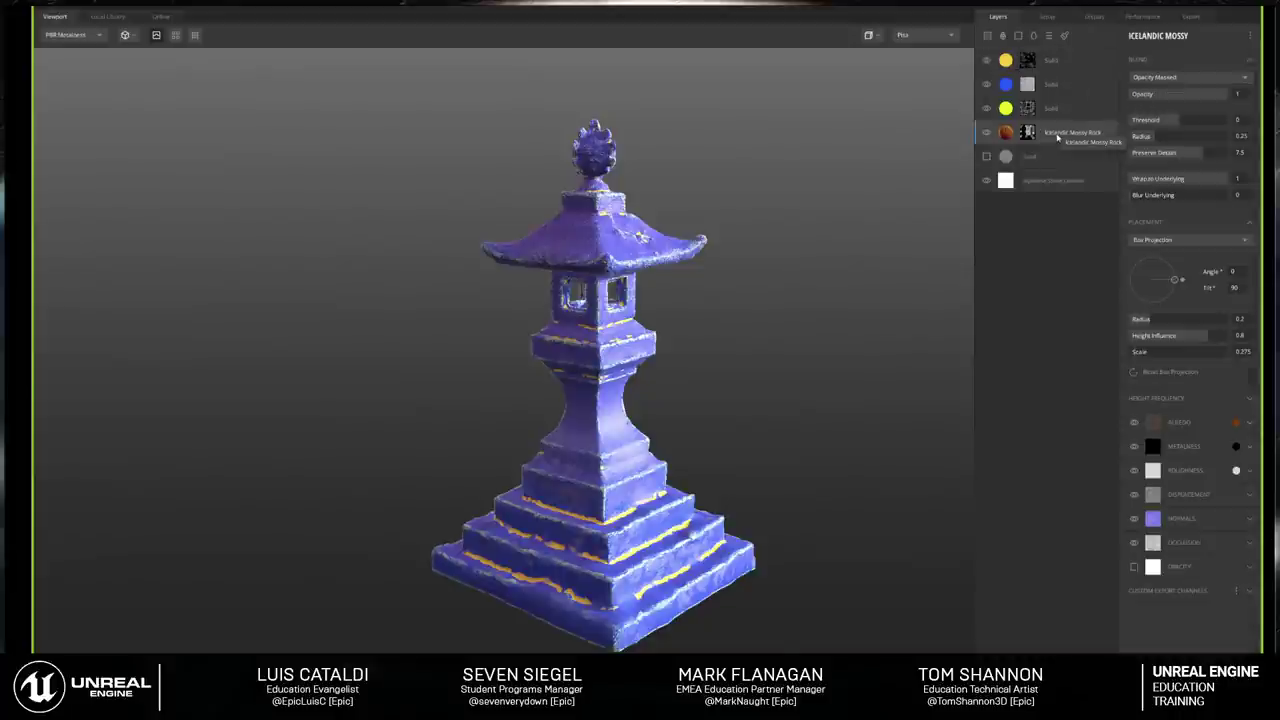
click(1062, 63)
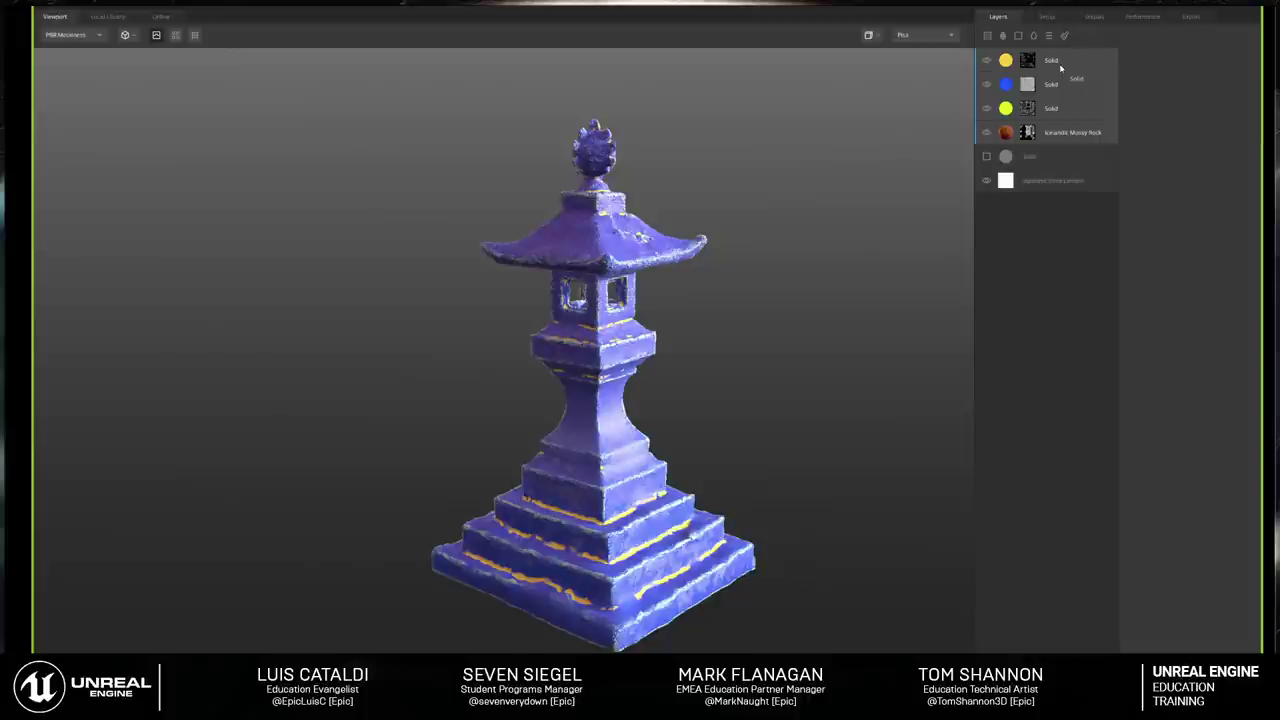
right_click(1063, 66)
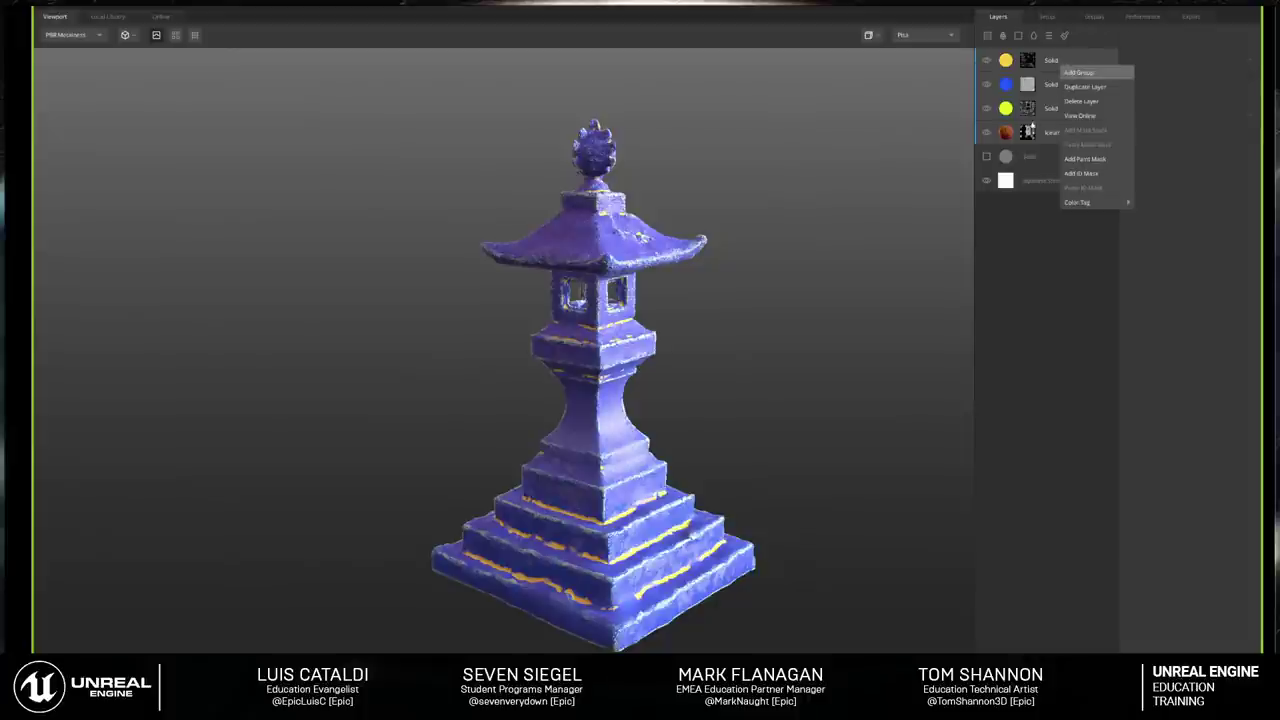
click(1079, 72)
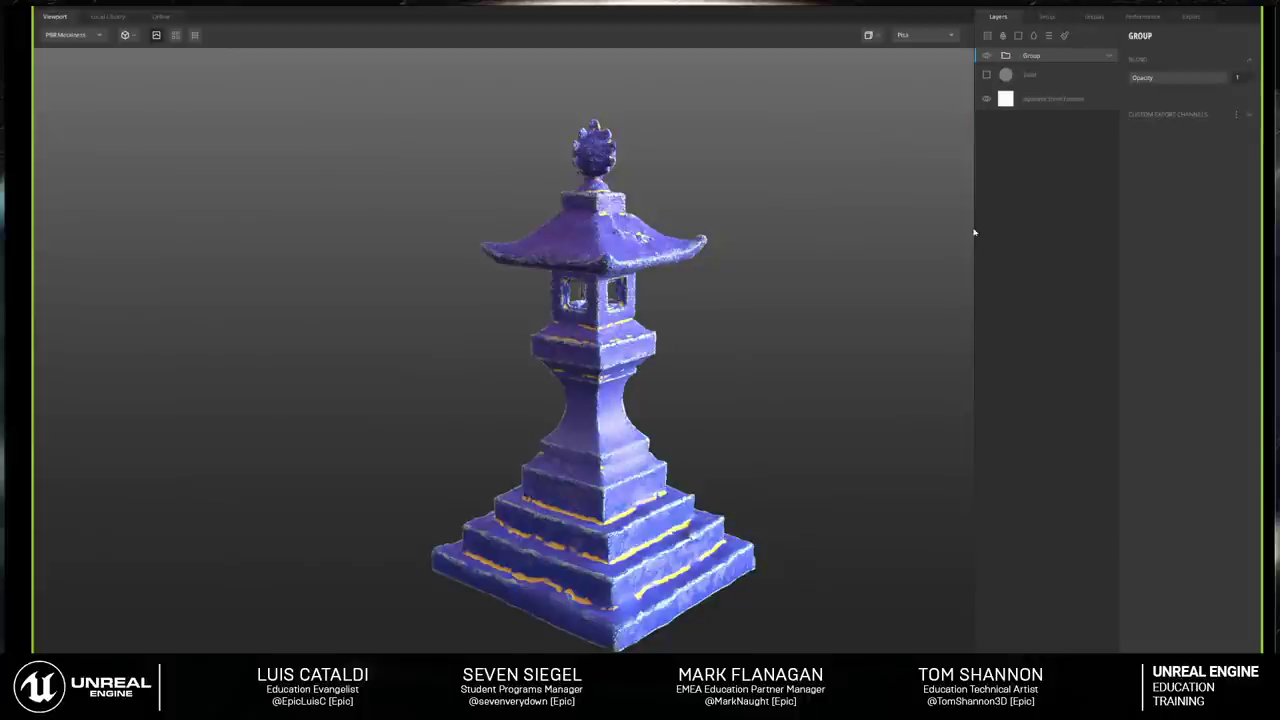
Step: Rename the new layer group "MyNewToon Thing"
right_click(1034, 63)
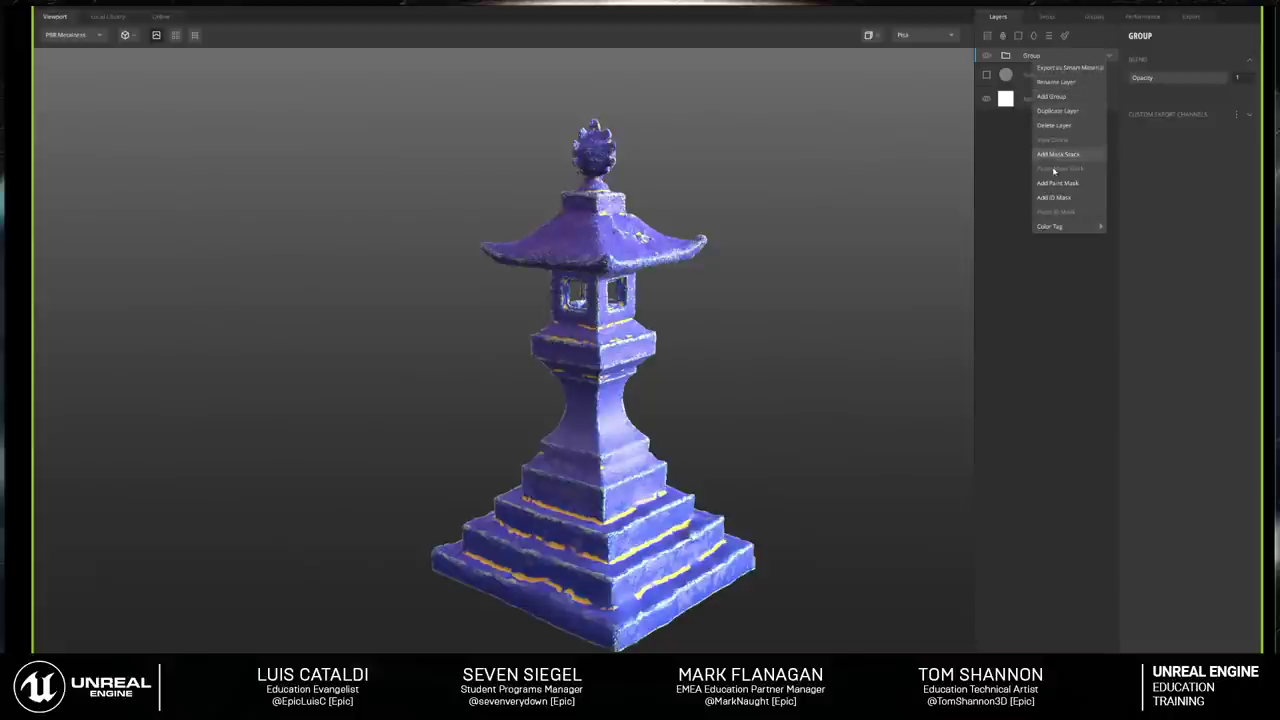
click(1063, 86)
text(M)
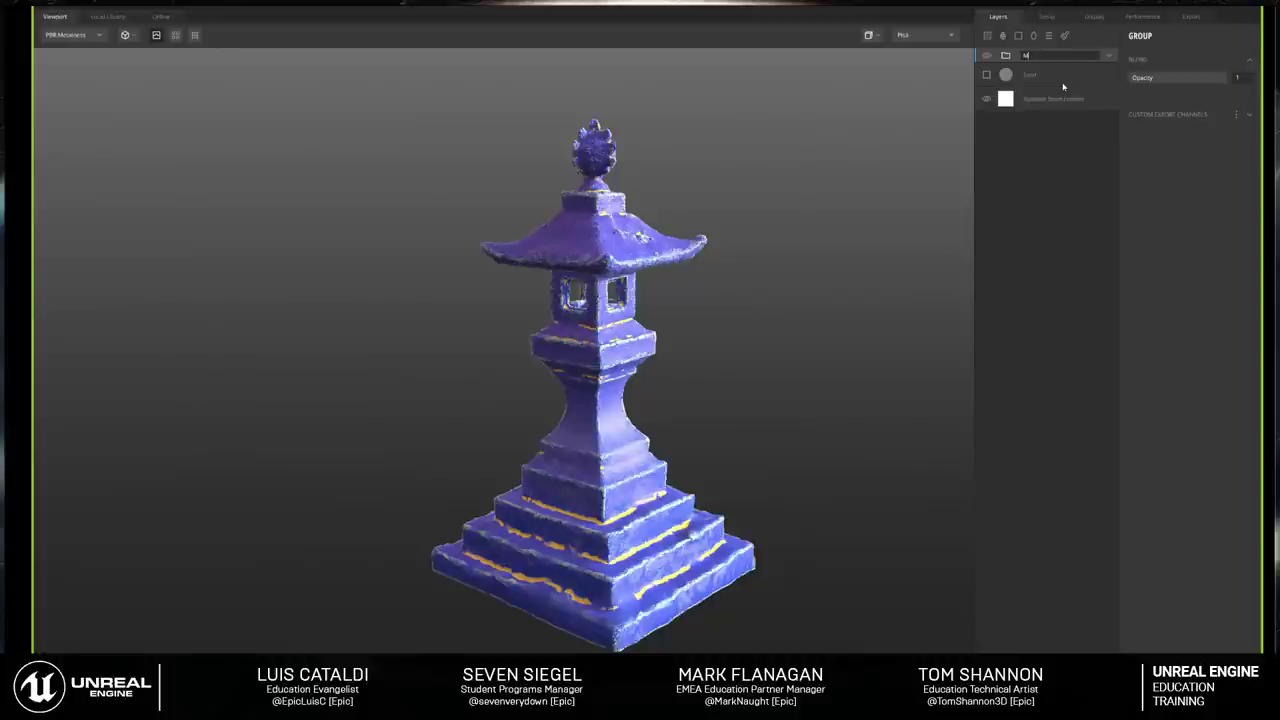
text(yNewToon Thing)
key(Return)
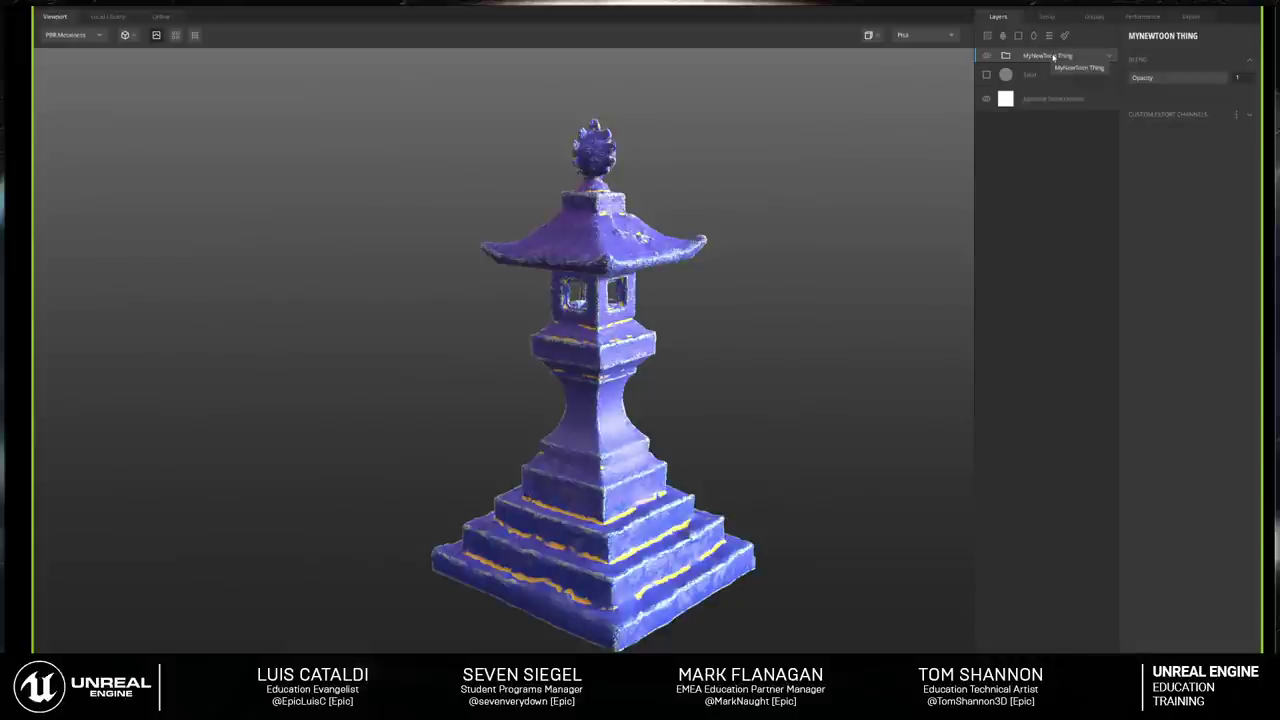
Step: Export the MyNewToon Thing group as a smart material named "My New Toon Thing"
right_click(1052, 56)
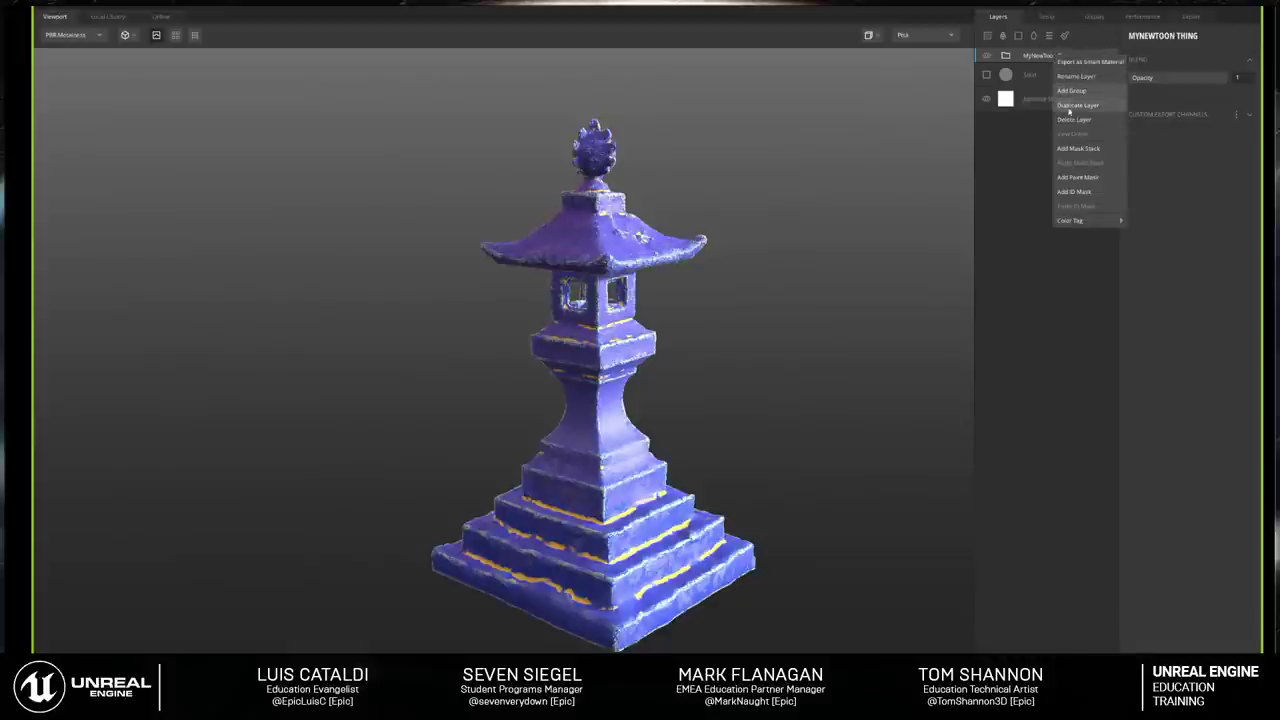
click(1088, 63)
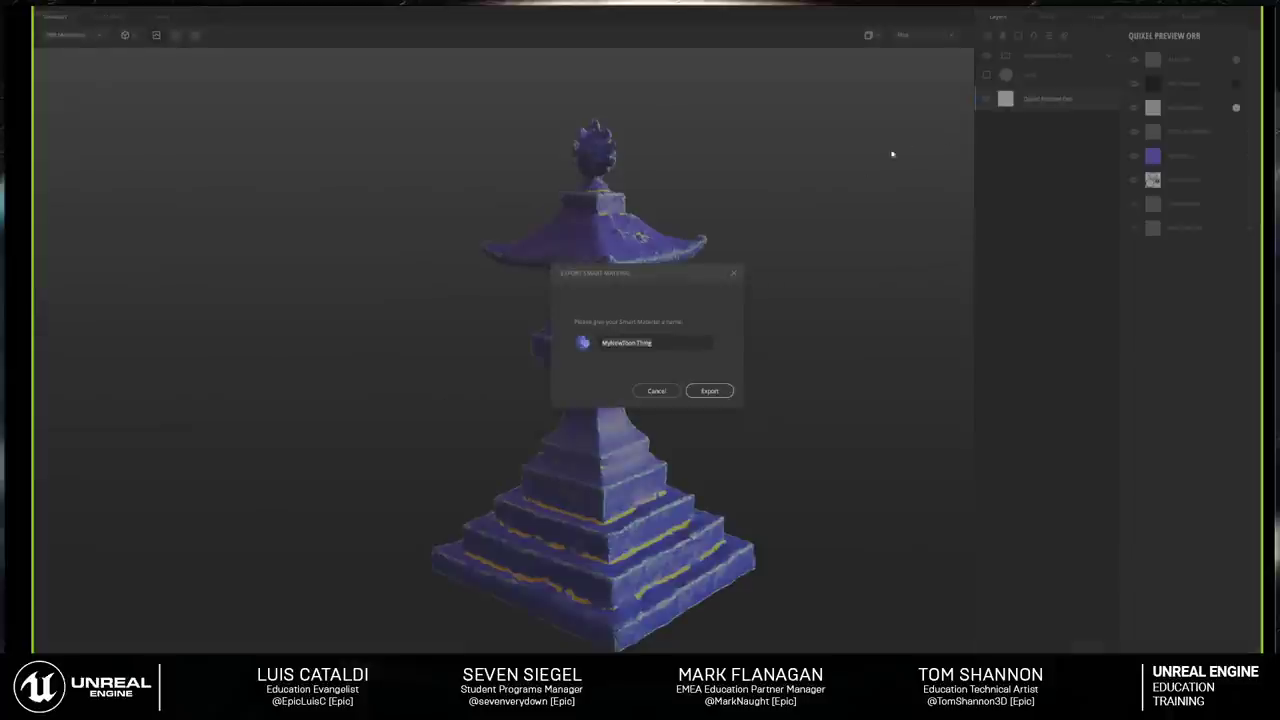
click(612, 348)
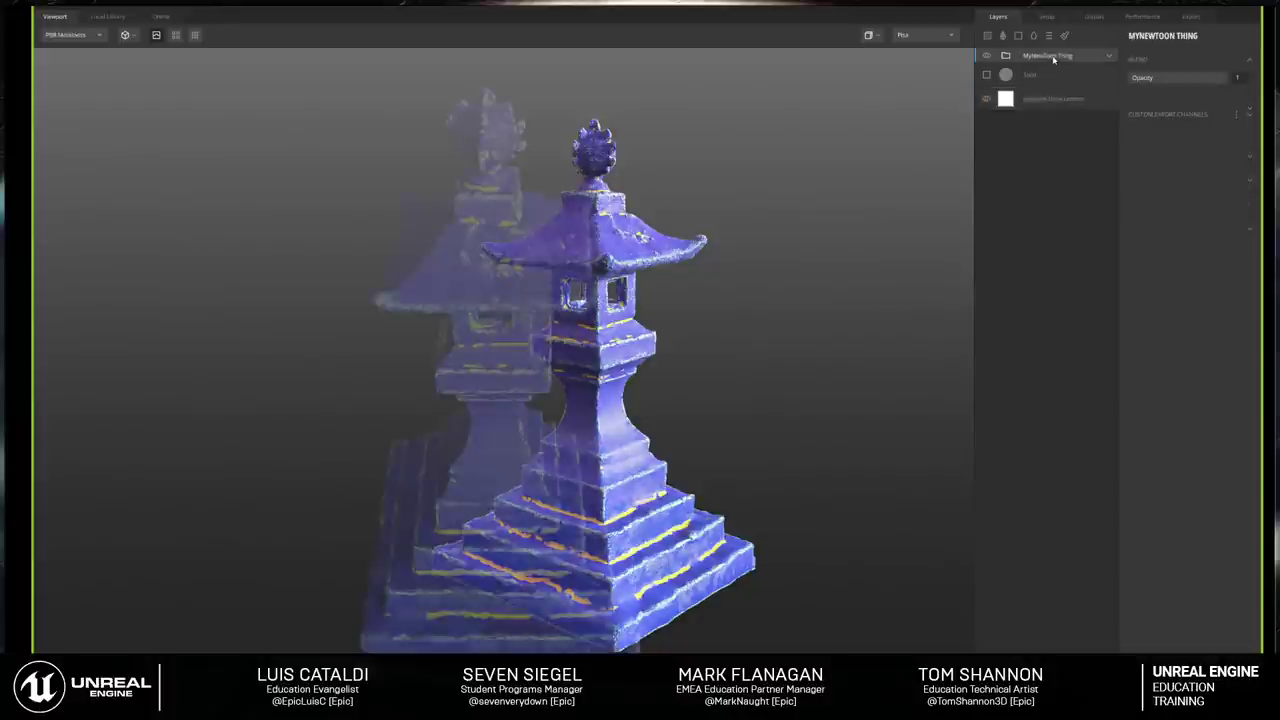
Step: Delete the exported toon group and all its layers from the lantern's layer stack
click(1056, 57)
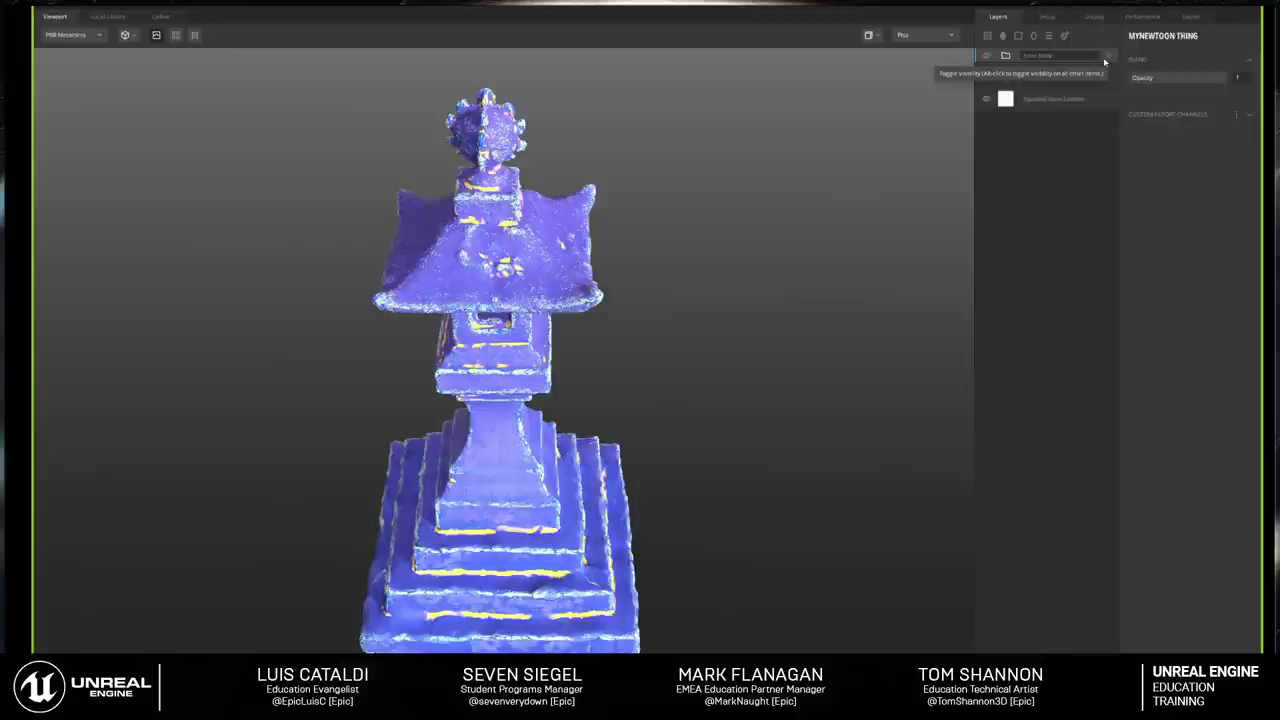
click(1105, 56)
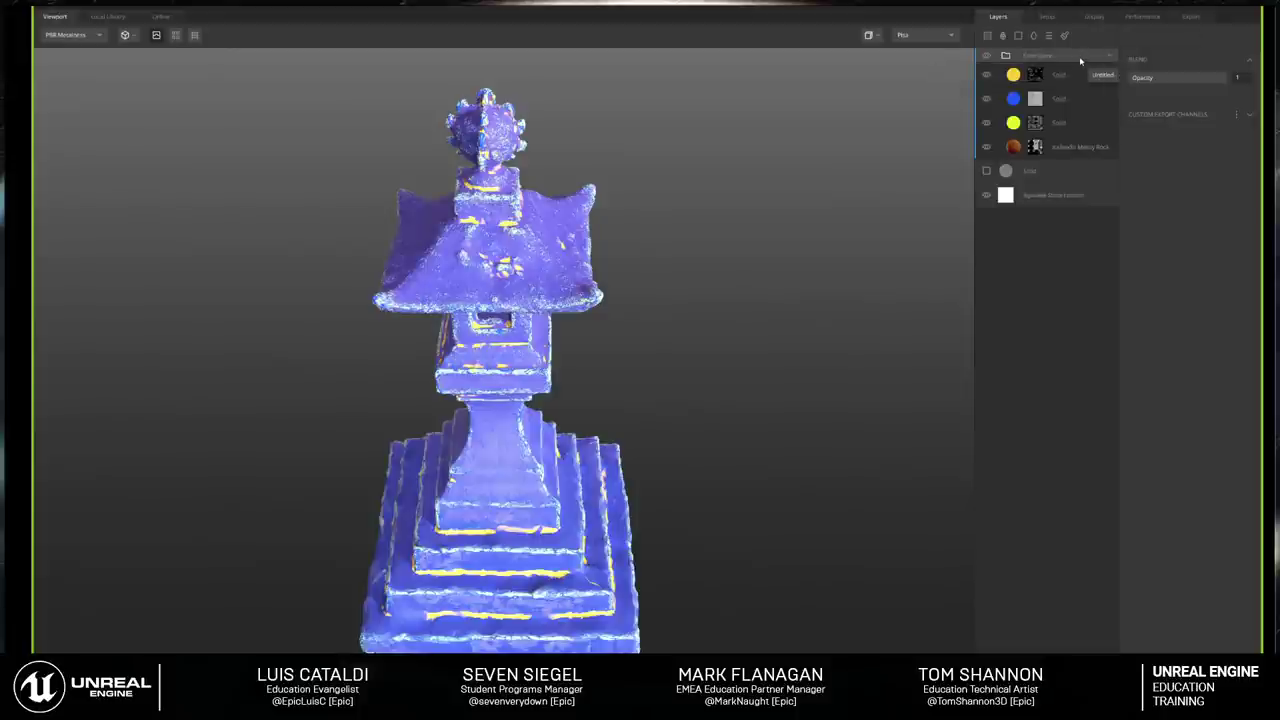
key(Delete)
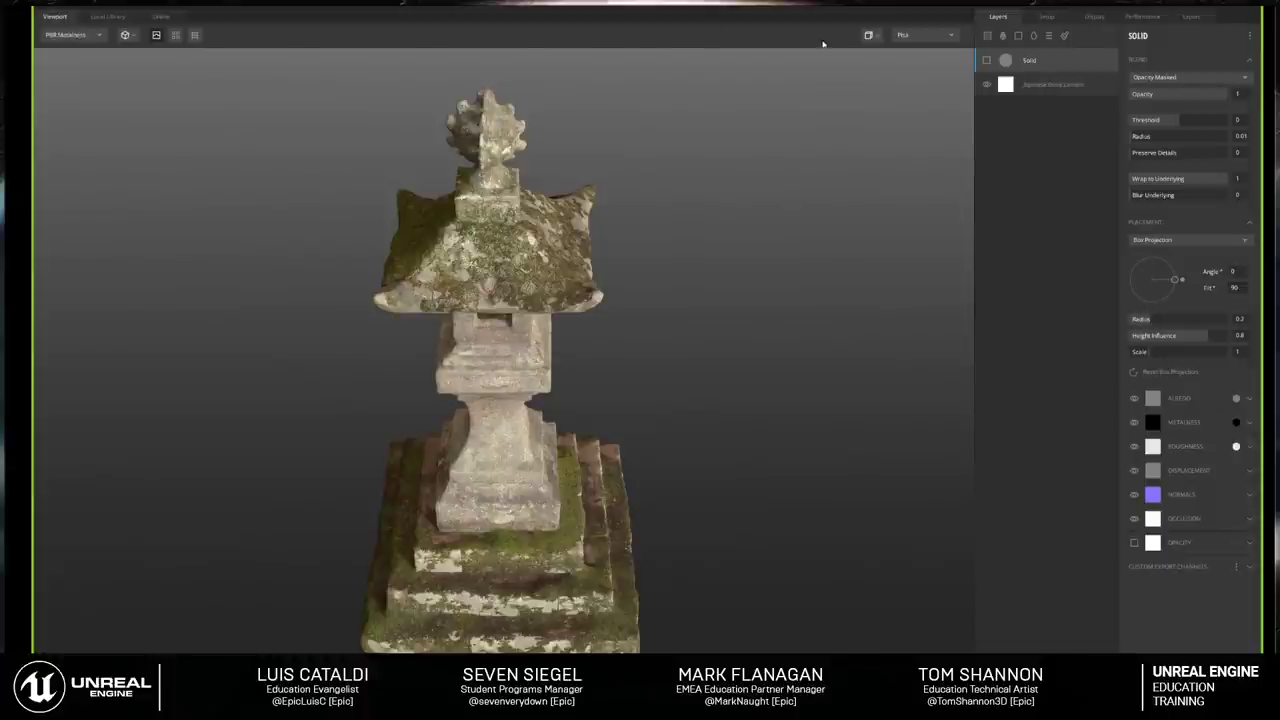
Step: Filter the local library to smart materials and apply the Toon Rock material to the lantern
click(107, 16)
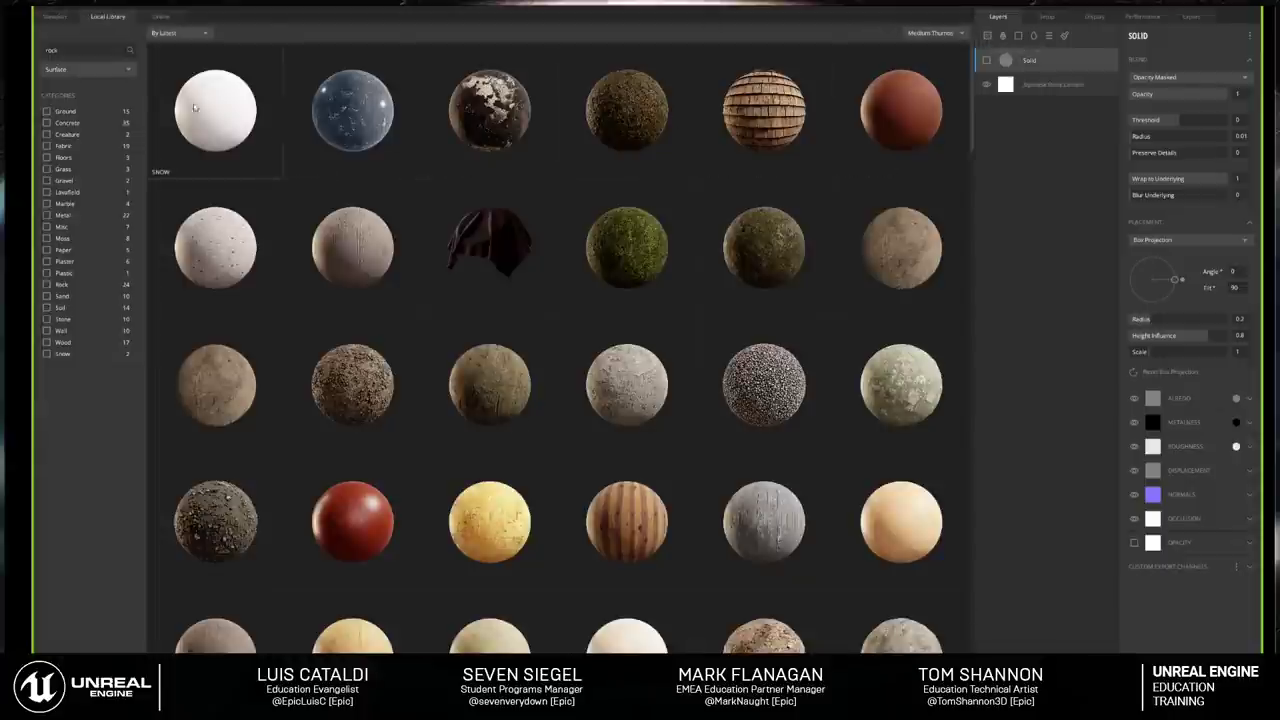
click(105, 70)
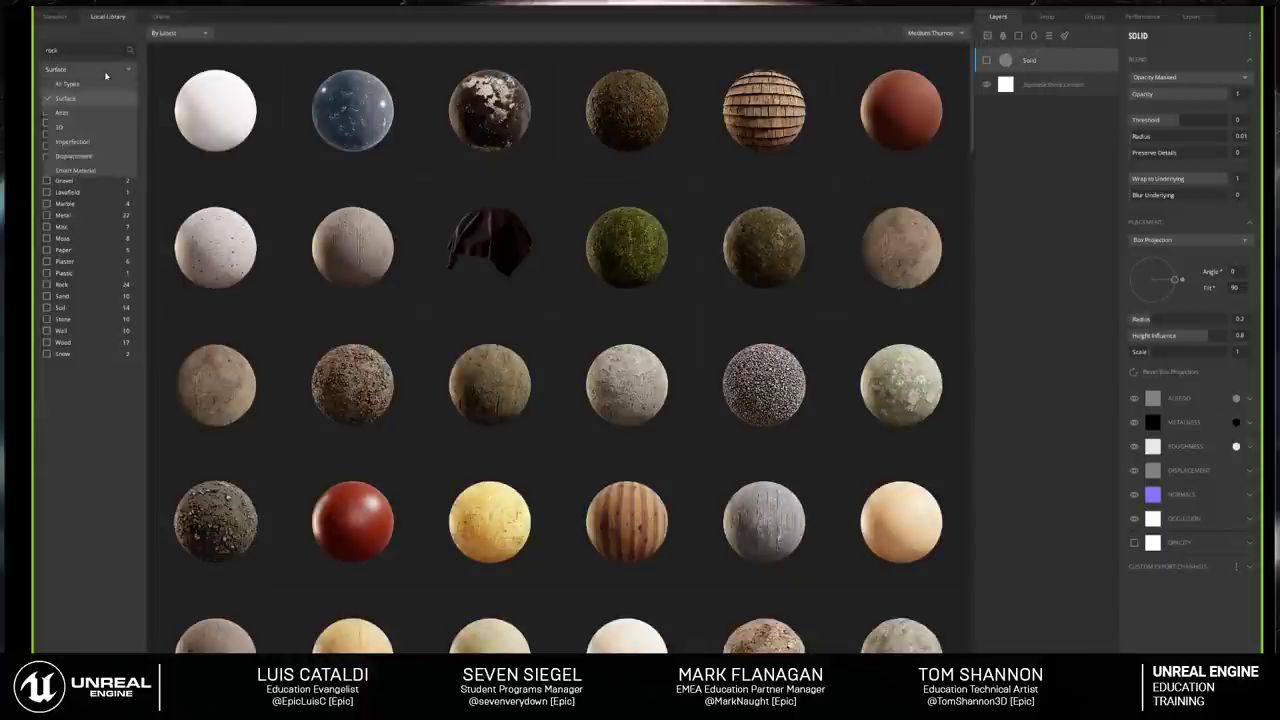
click(97, 174)
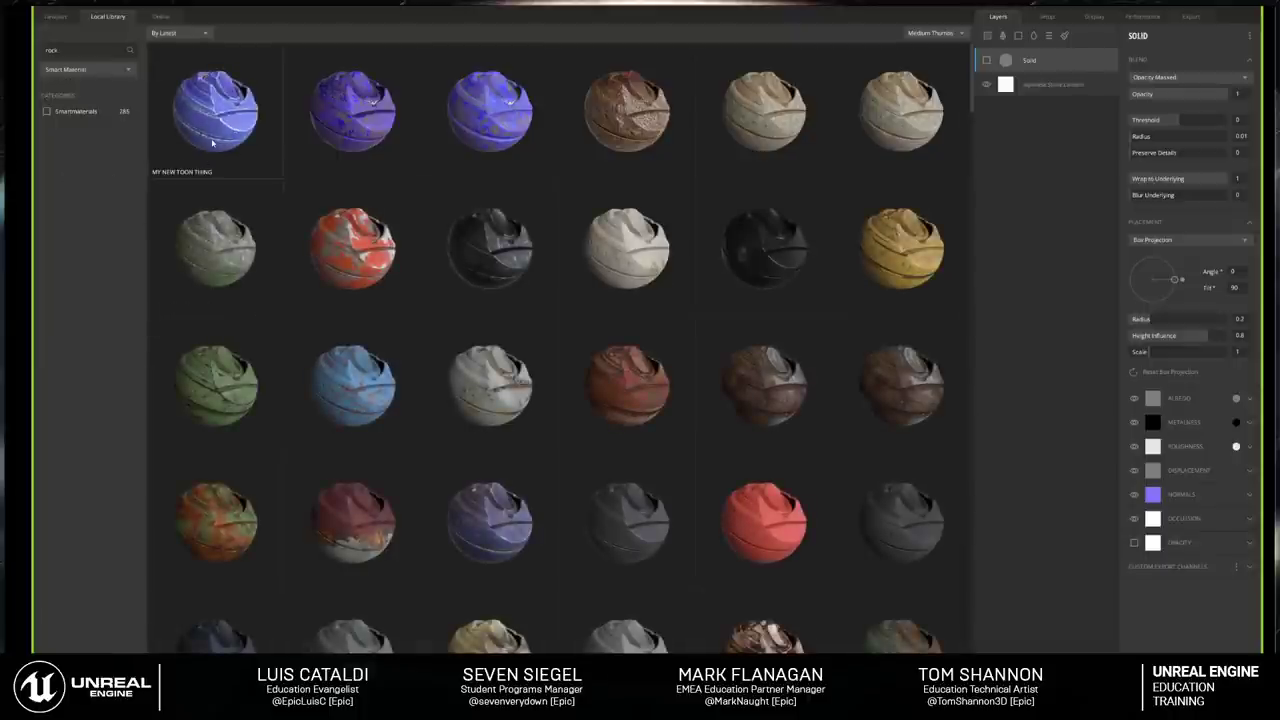
click(469, 118)
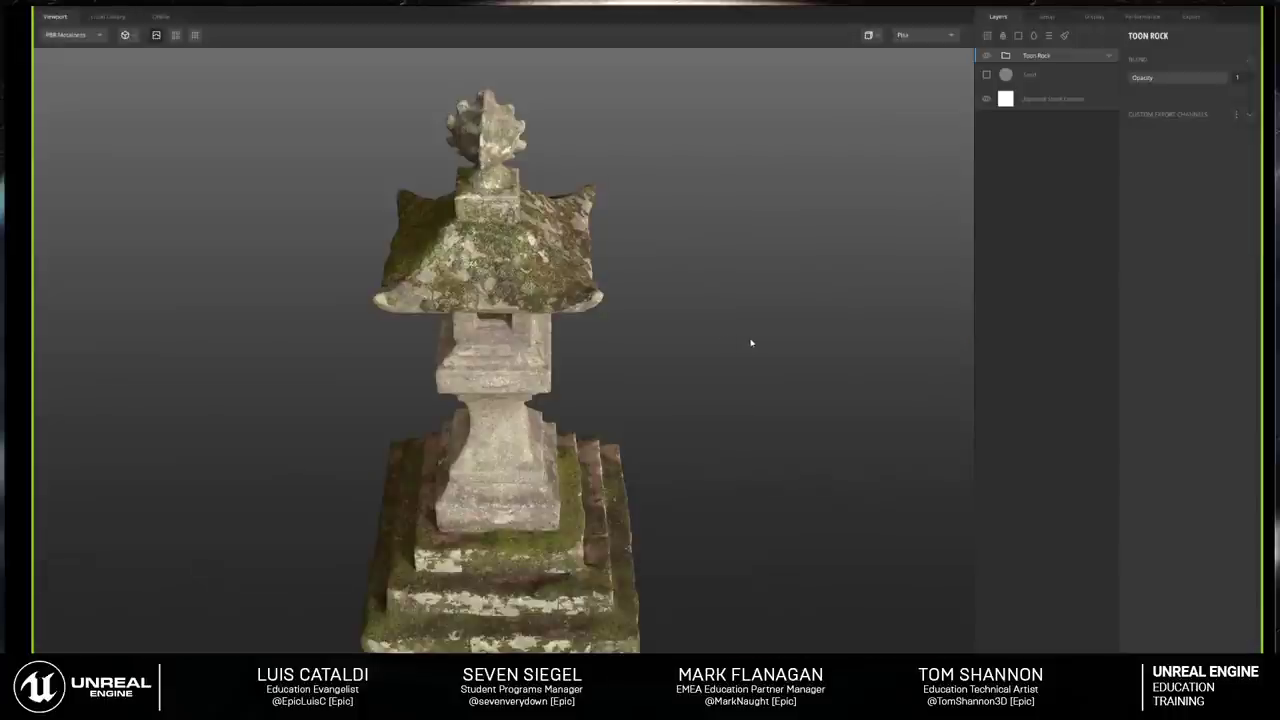
Step: Inspect the lantern and open the mask stack of the hidden pink Solid layer in the Toon Rock group
mouse_move(754, 360)
mouse_down()
mouse_move(663, 314)
mouse_move(674, 331)
mouse_move(703, 277)
mouse_move(649, 263)
mouse_move(571, 273)
mouse_move(597, 291)
mouse_move(806, 268)
mouse_up()
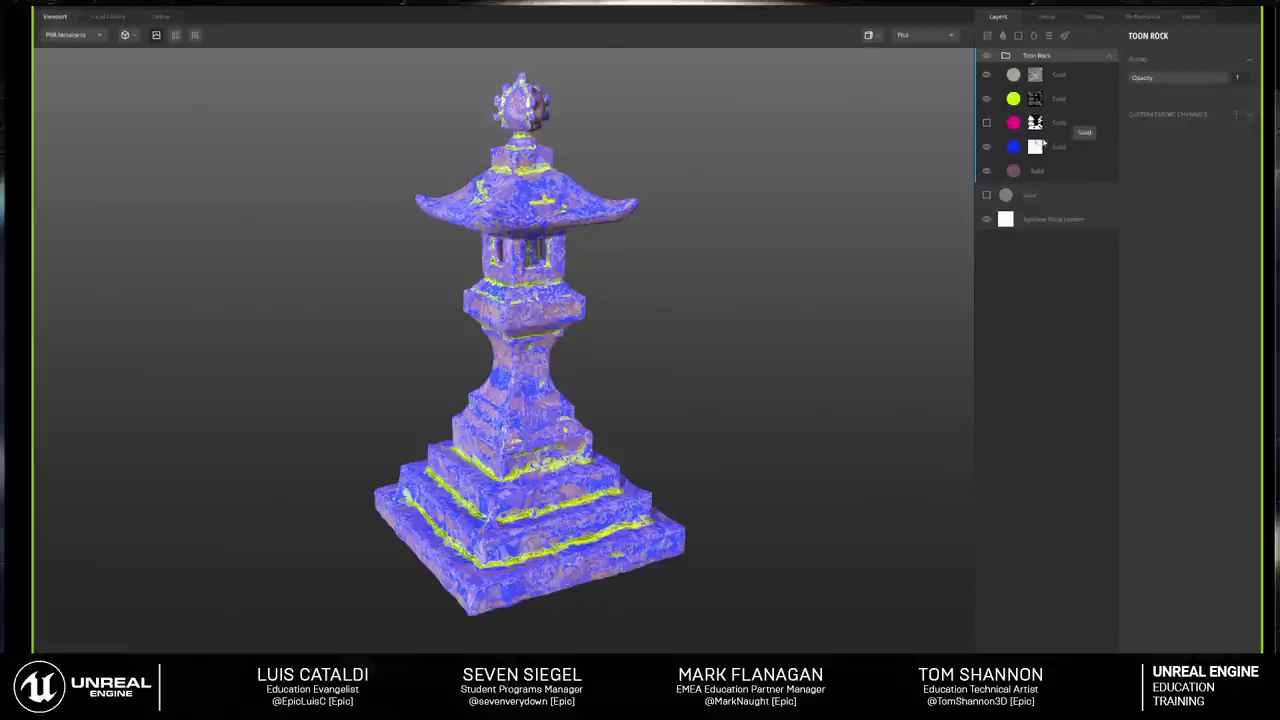
click(1088, 124)
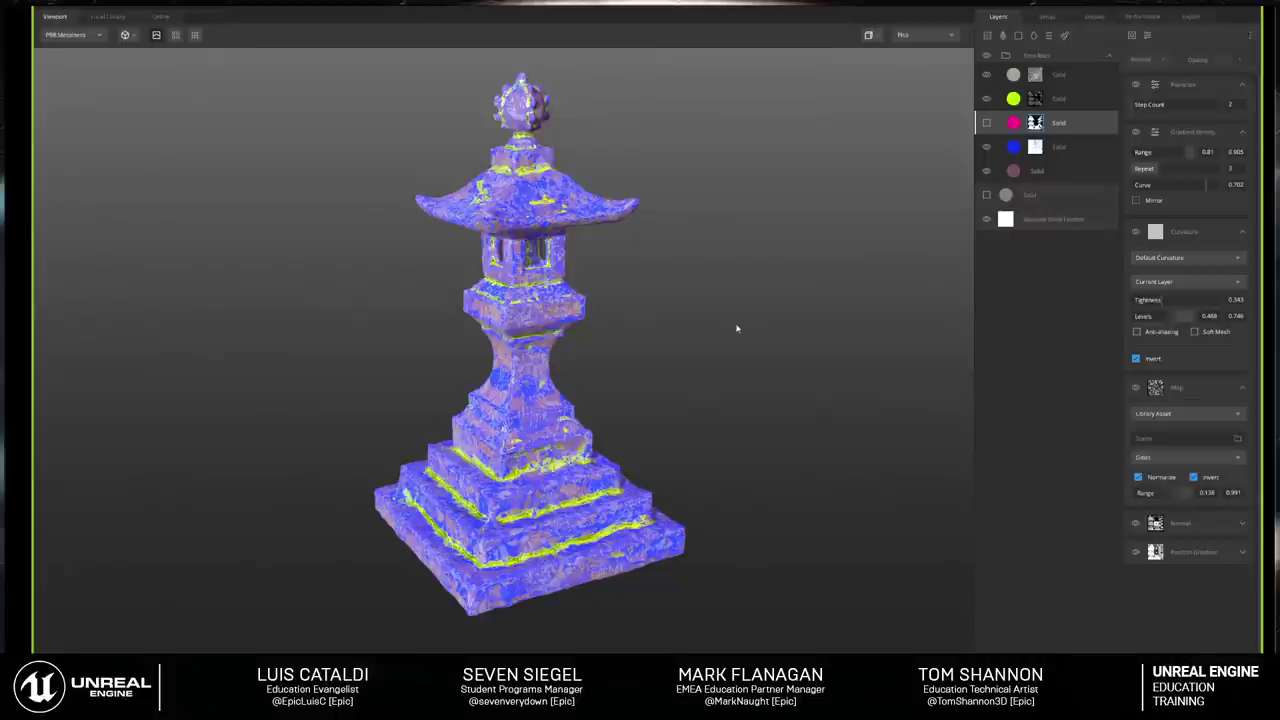
Step: Replace the lantern model with the Japanese Komainu Statue from the local library and inspect the toon material on it
click(1046, 17)
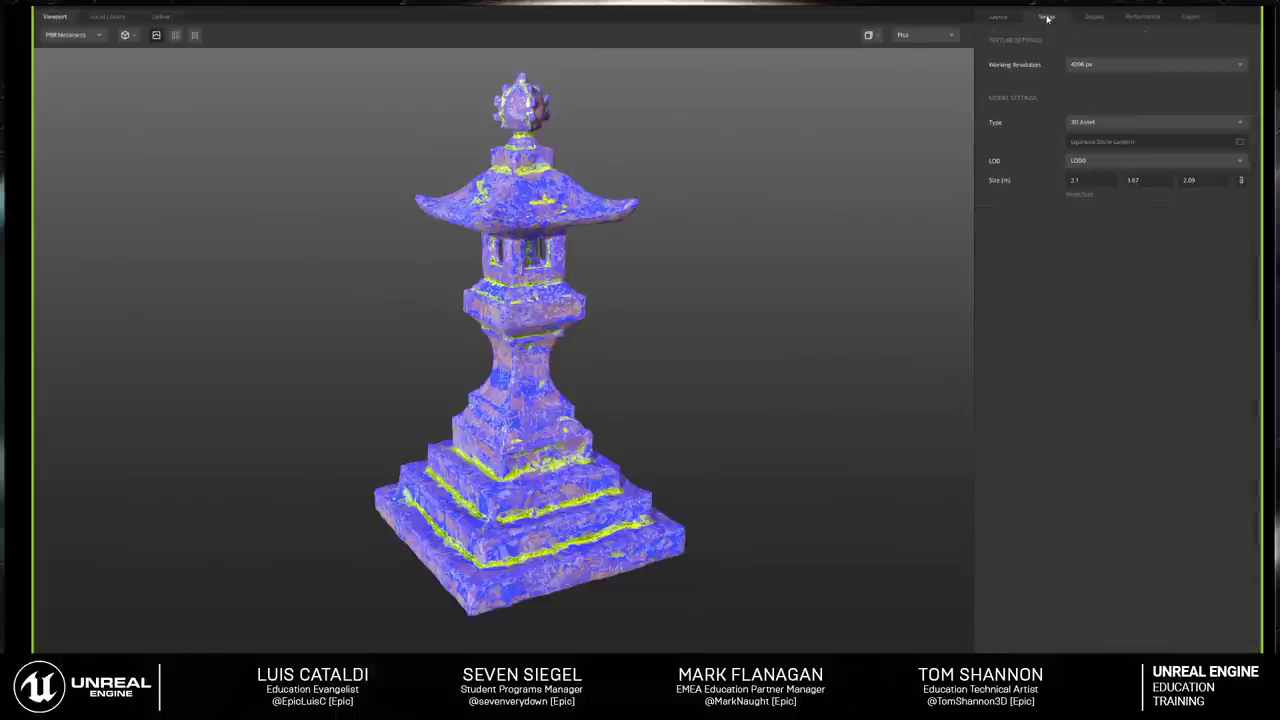
click(1241, 143)
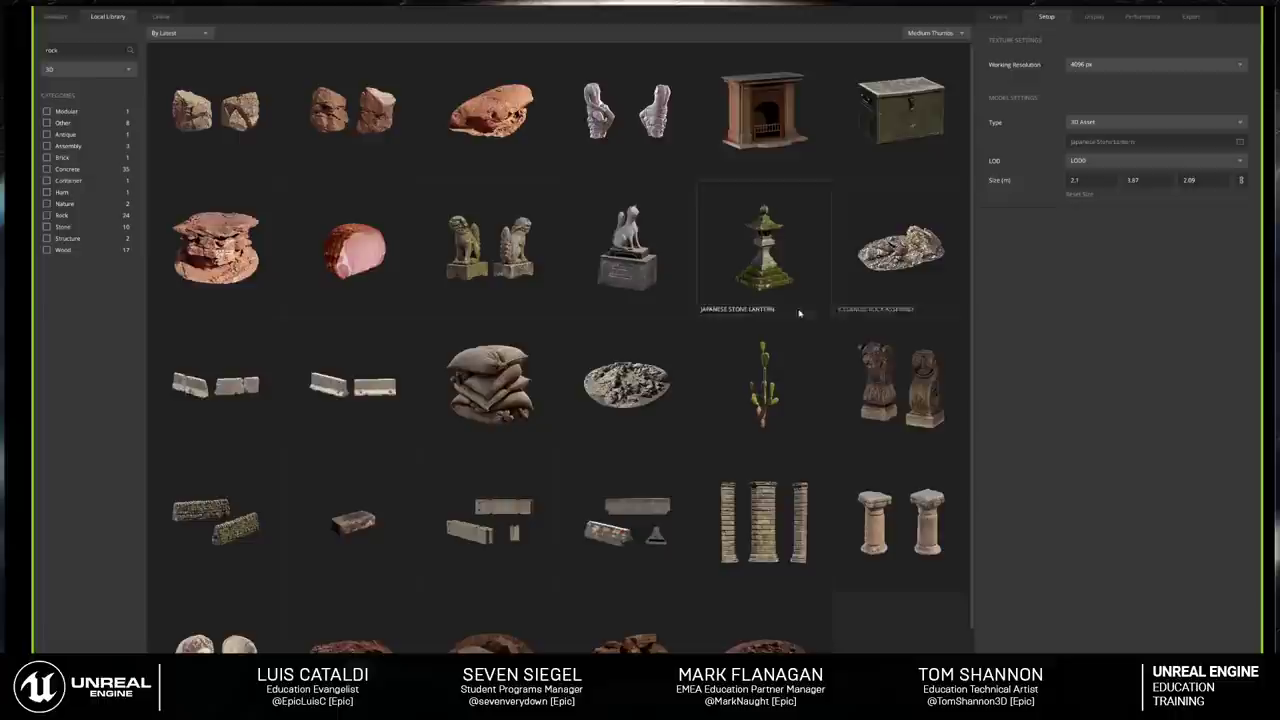
double_click(489, 259)
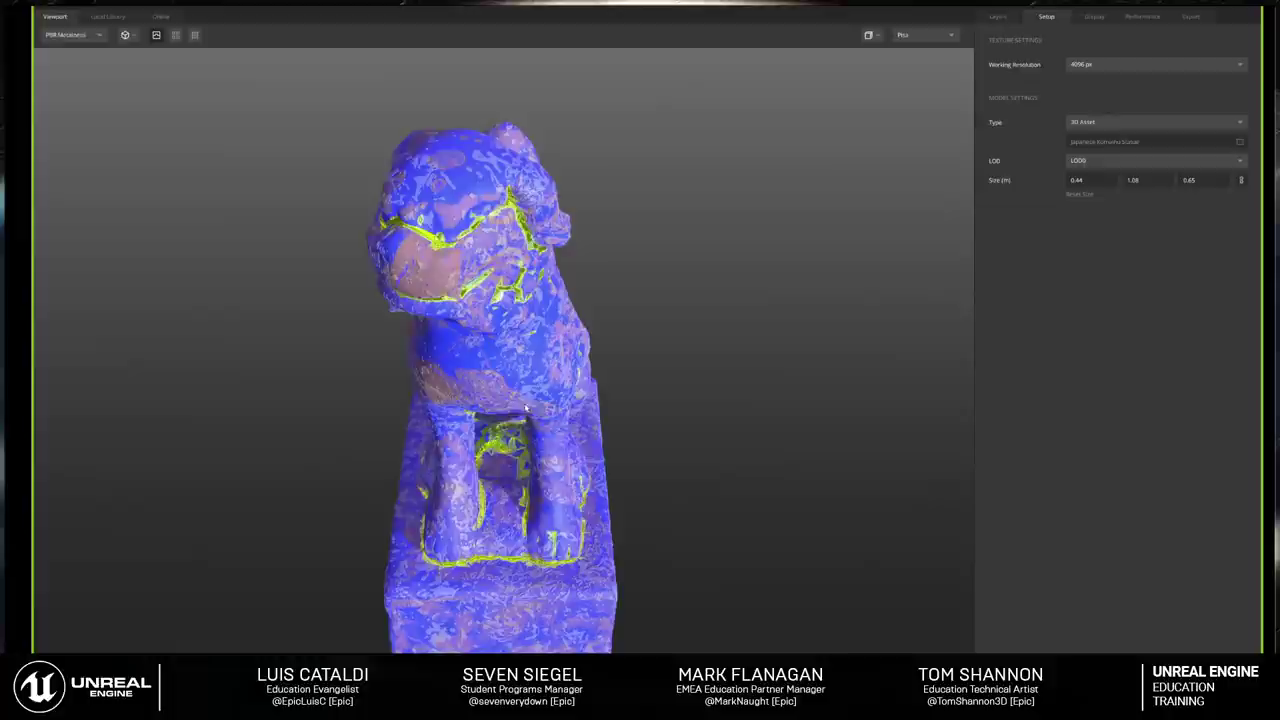
drag(594, 389, 918, 163)
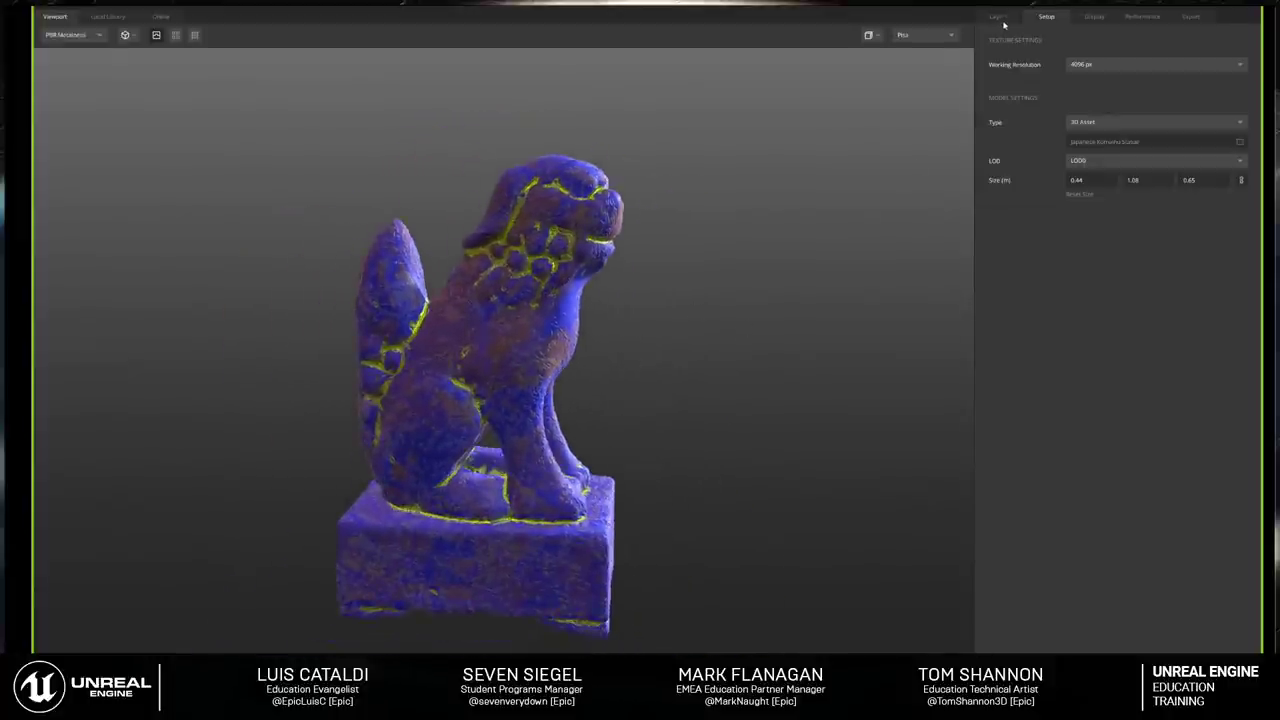
click(1001, 18)
drag(668, 297, 314, 423)
scroll(316, 417, up, 2)
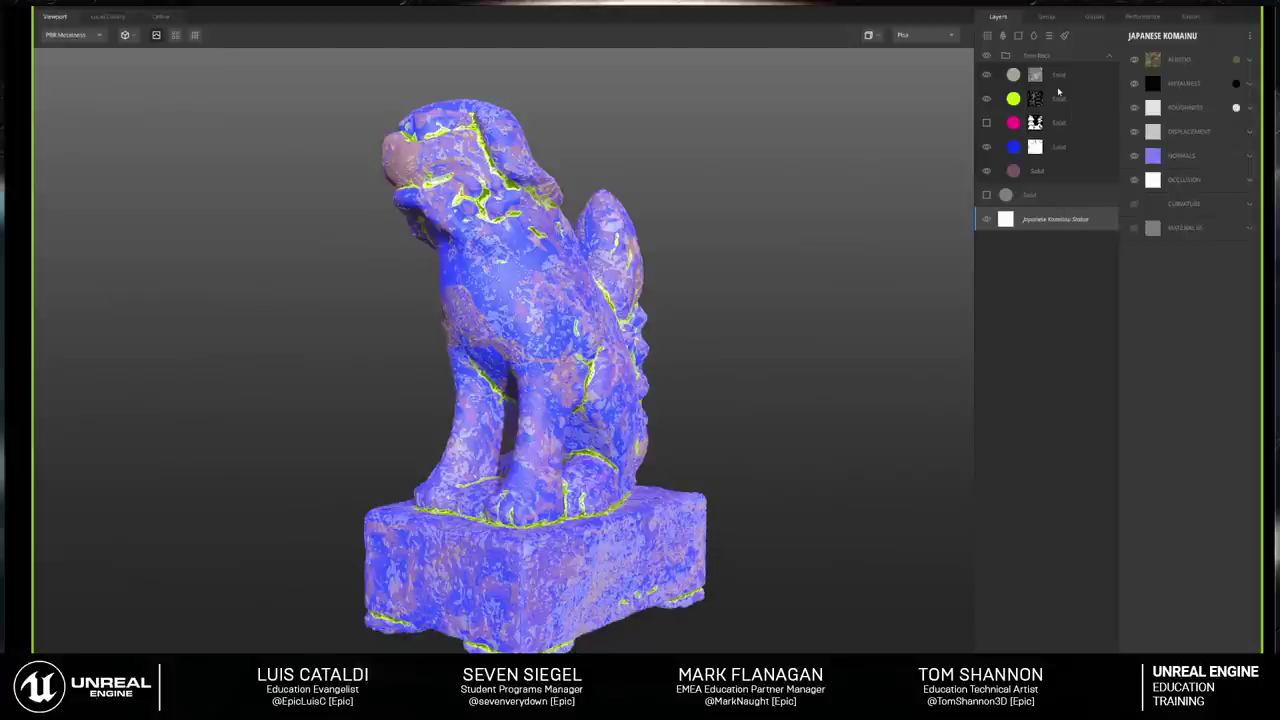
Step: Set the export surface name to MyNew_DemoCat_Mesh_Statue and review the list of maps for export
click(1195, 17)
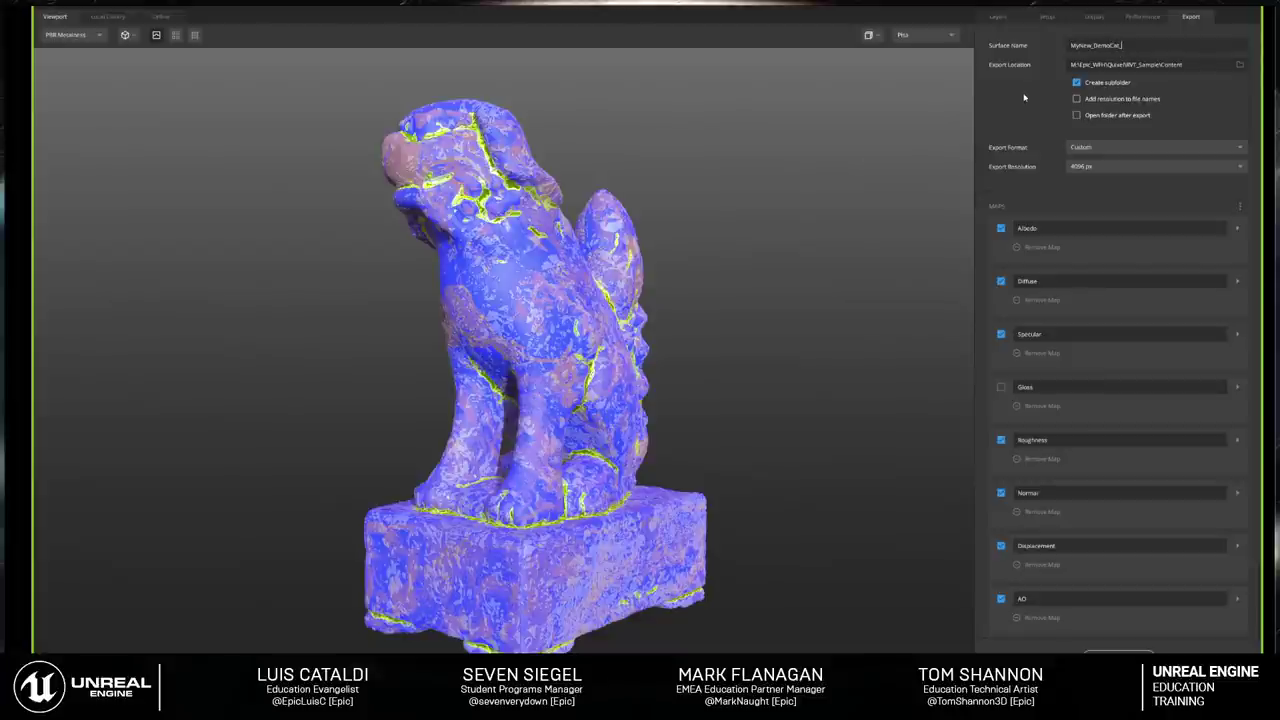
text(Mesh_Statue)
scroll(1062, 224, down, 1)
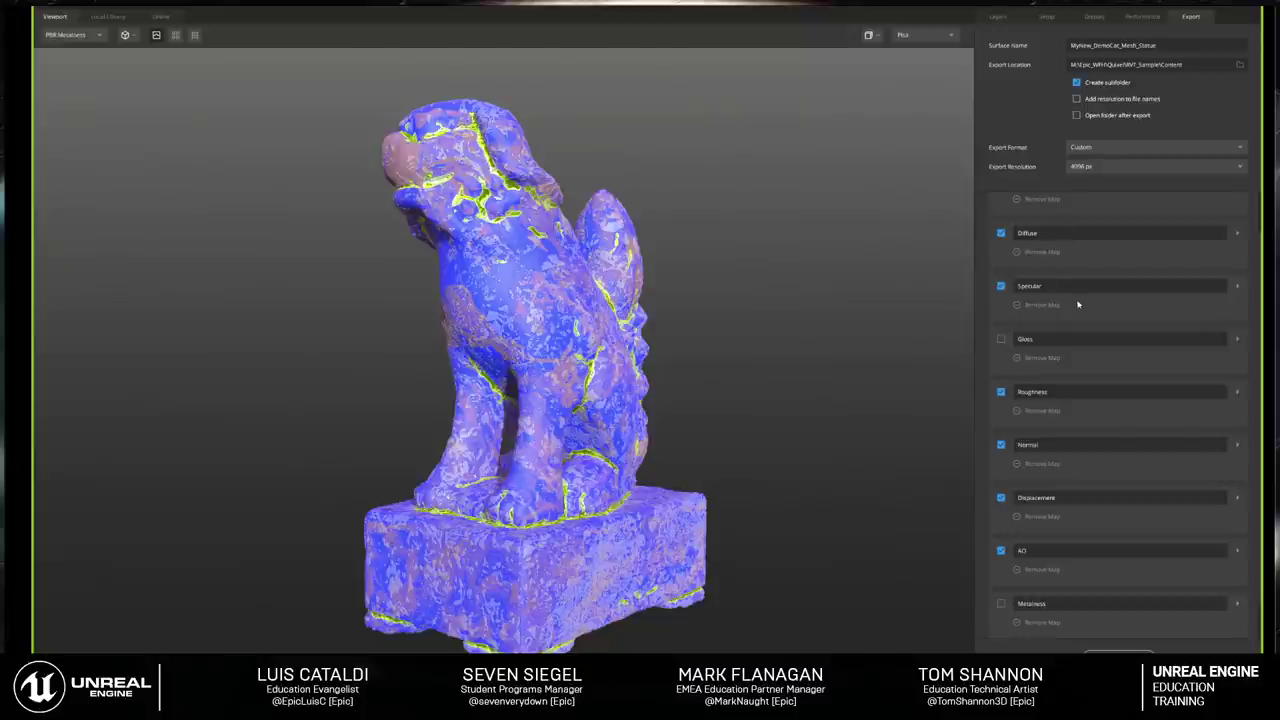
scroll(1078, 304, down, 1)
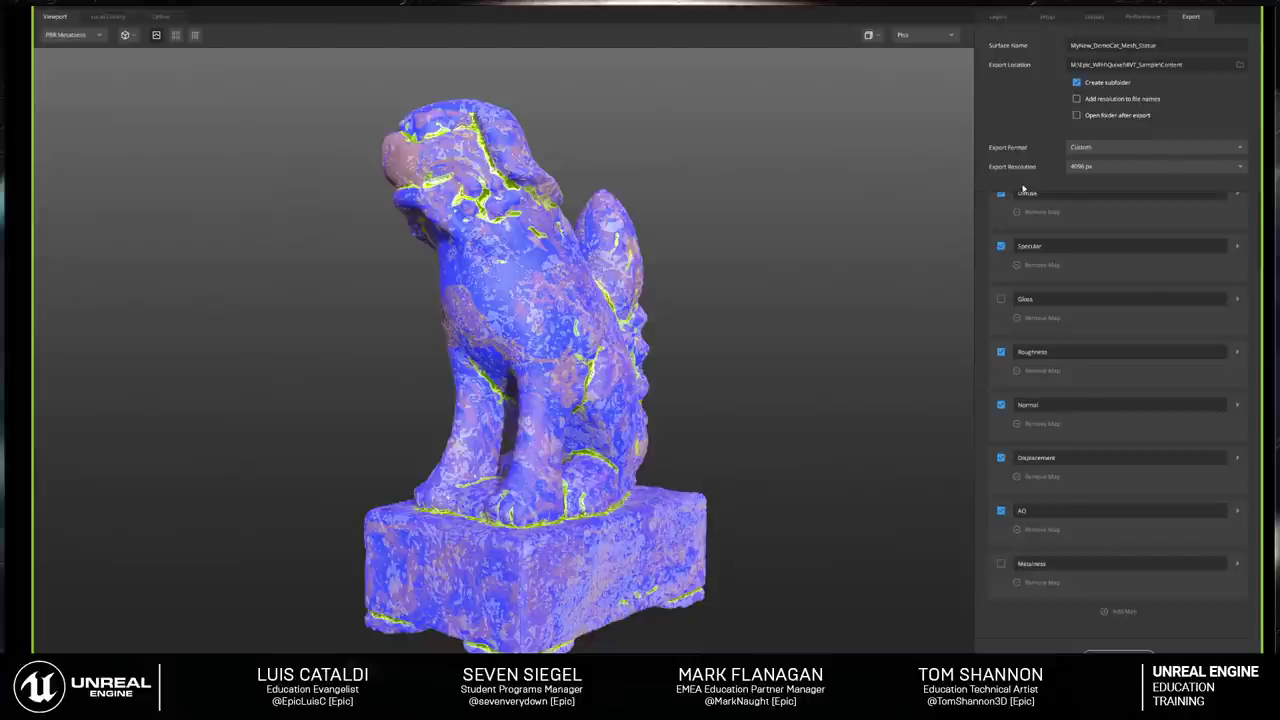
drag(553, 222, 566, 358)
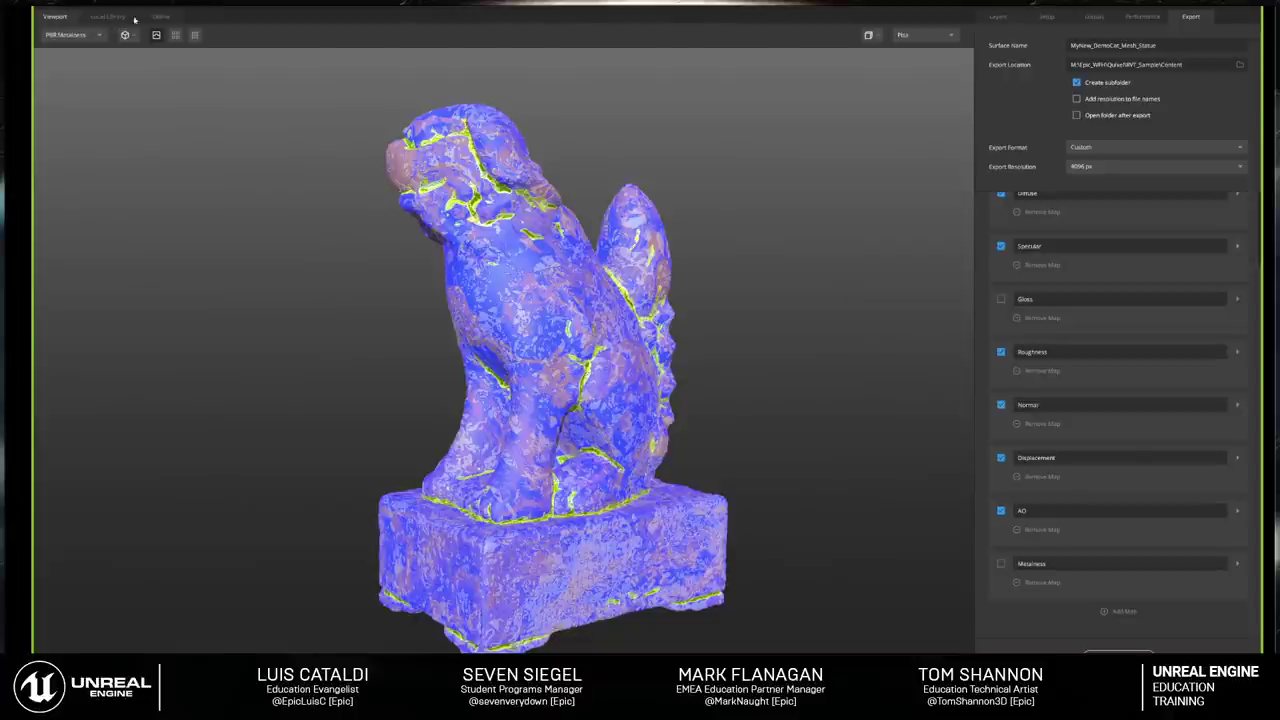
Step: Swap the model for the Roman Statue asset from the local library and inspect how its toon layers fit
click(1047, 18)
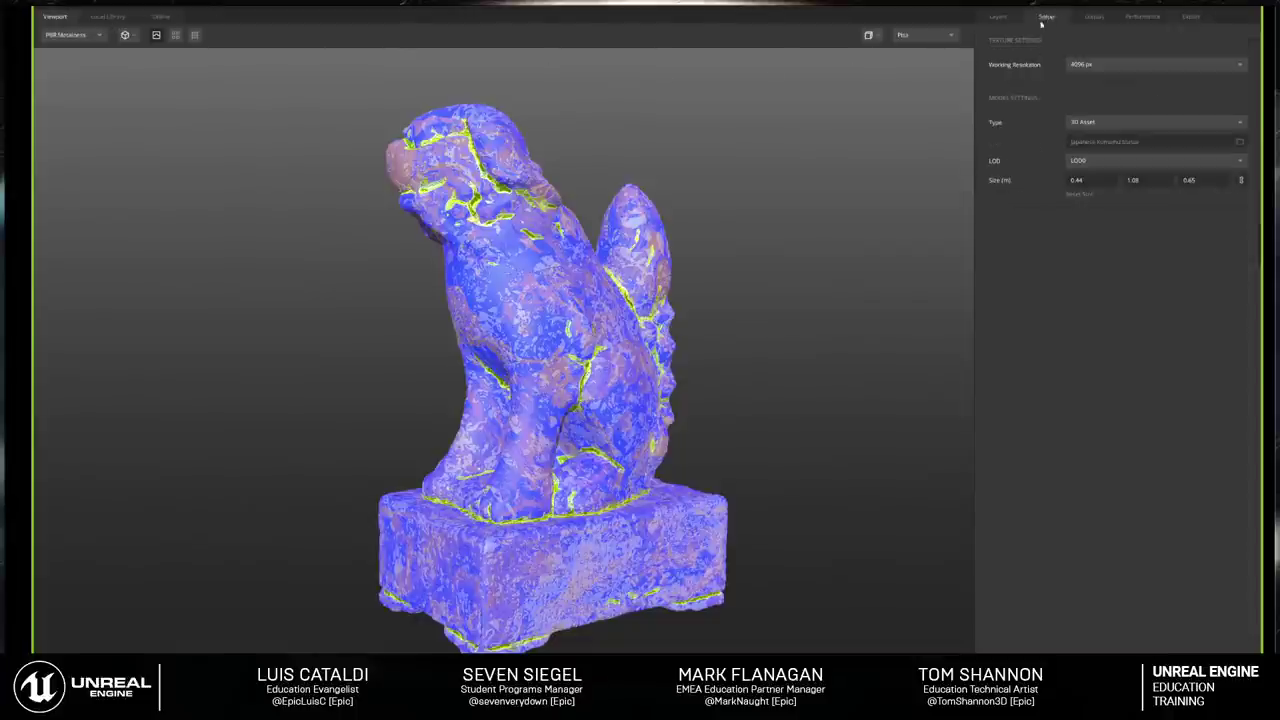
click(1241, 143)
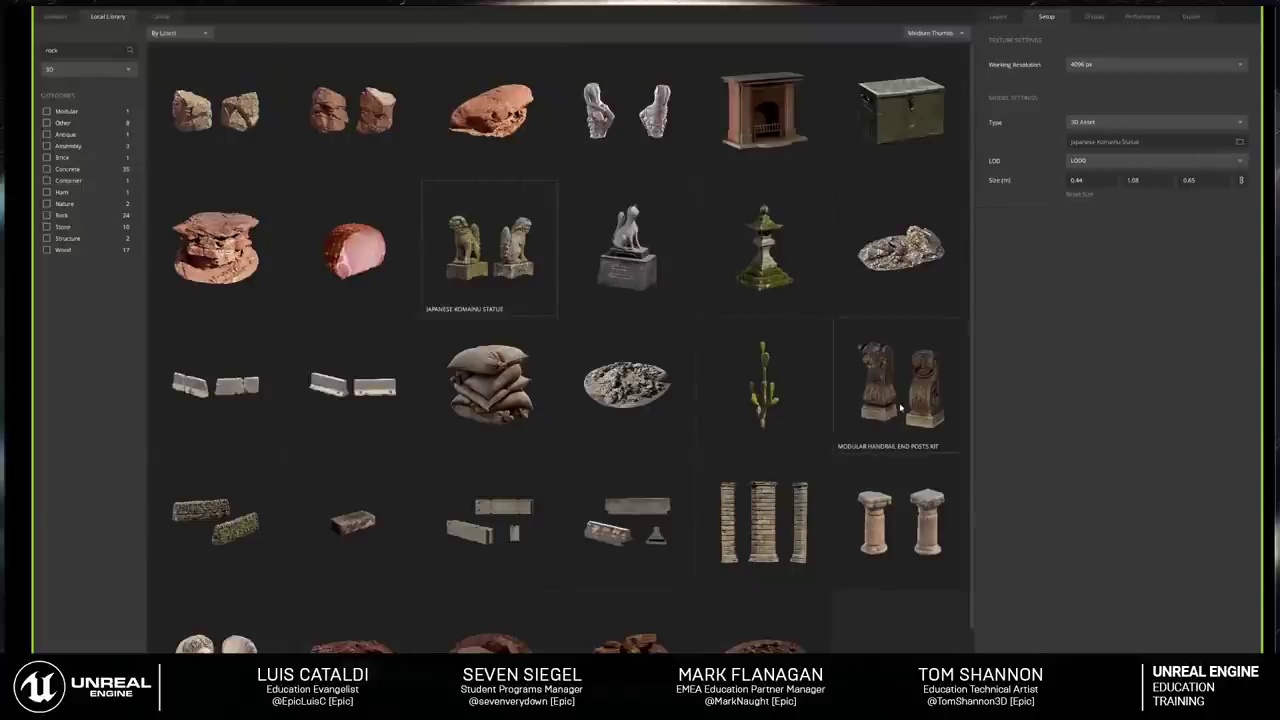
scroll(651, 523, down, 1)
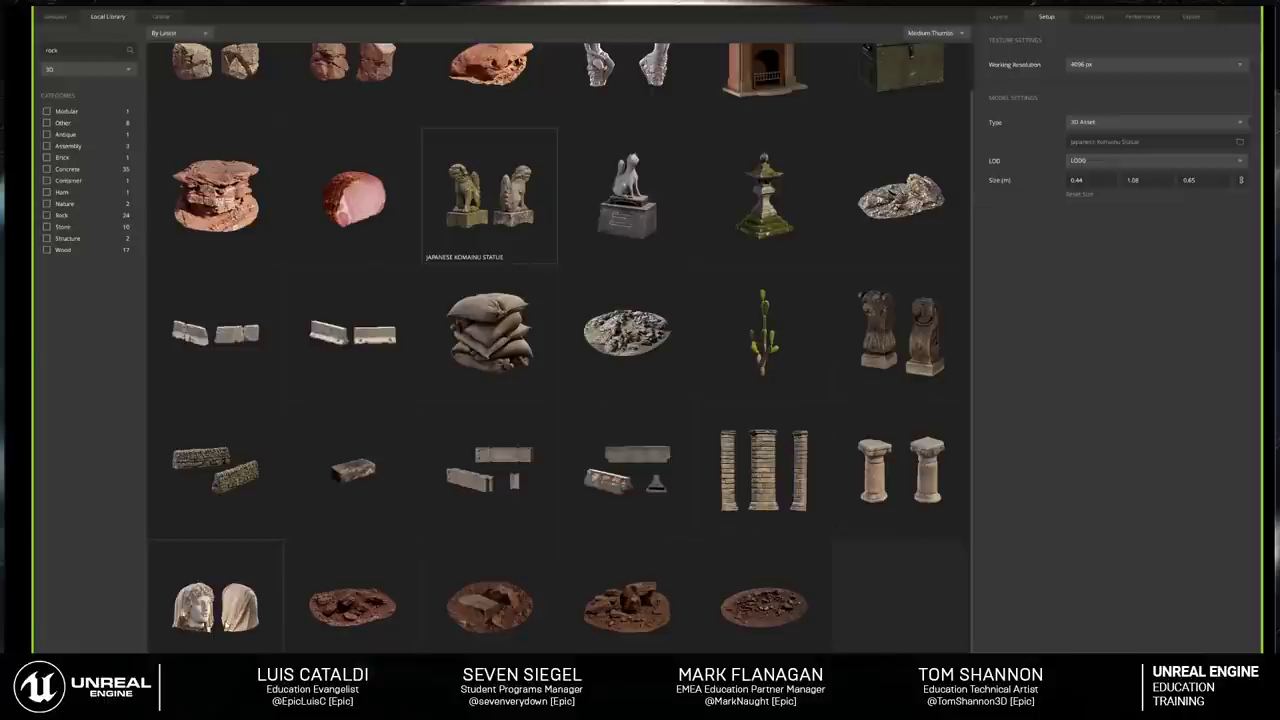
click(237, 623)
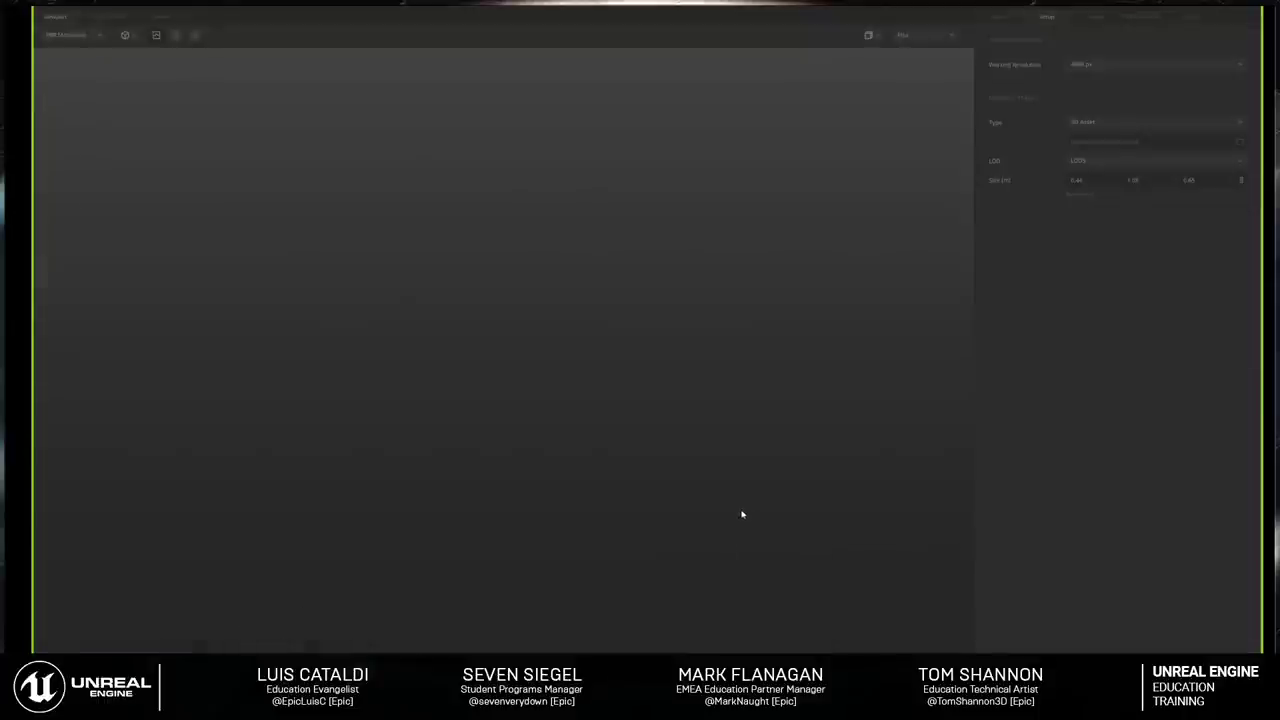
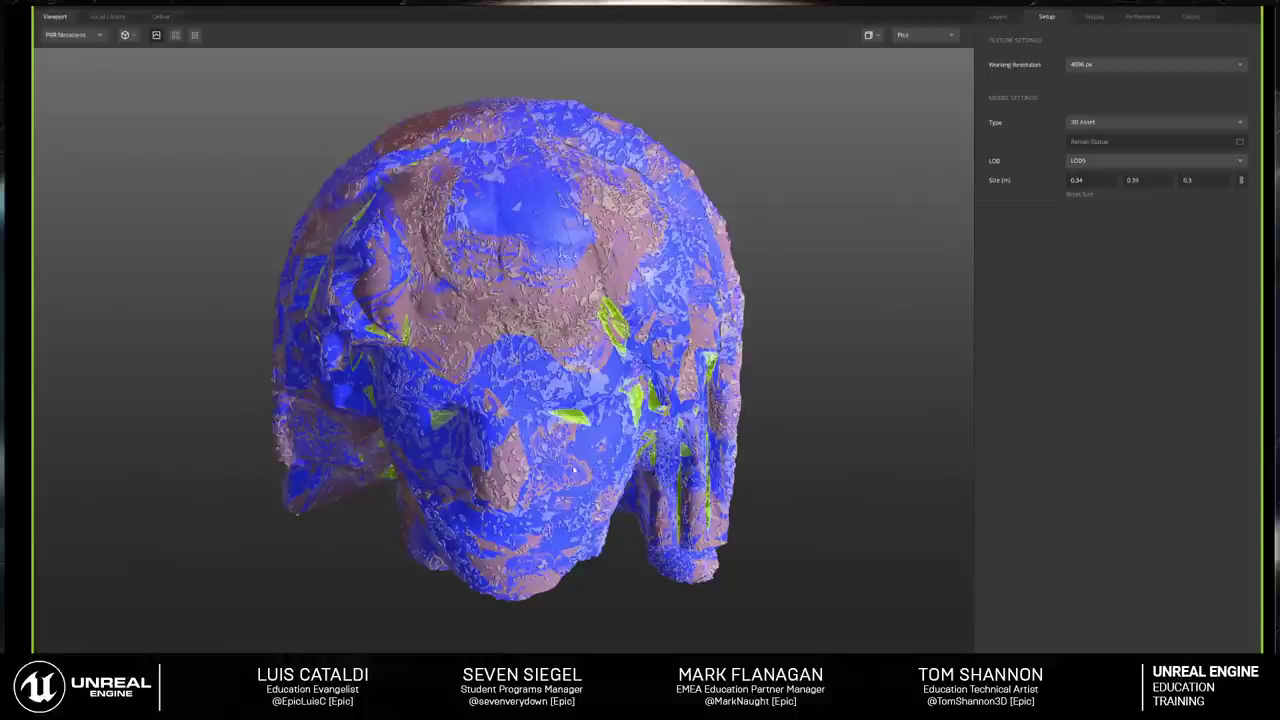
drag(538, 462, 631, 400)
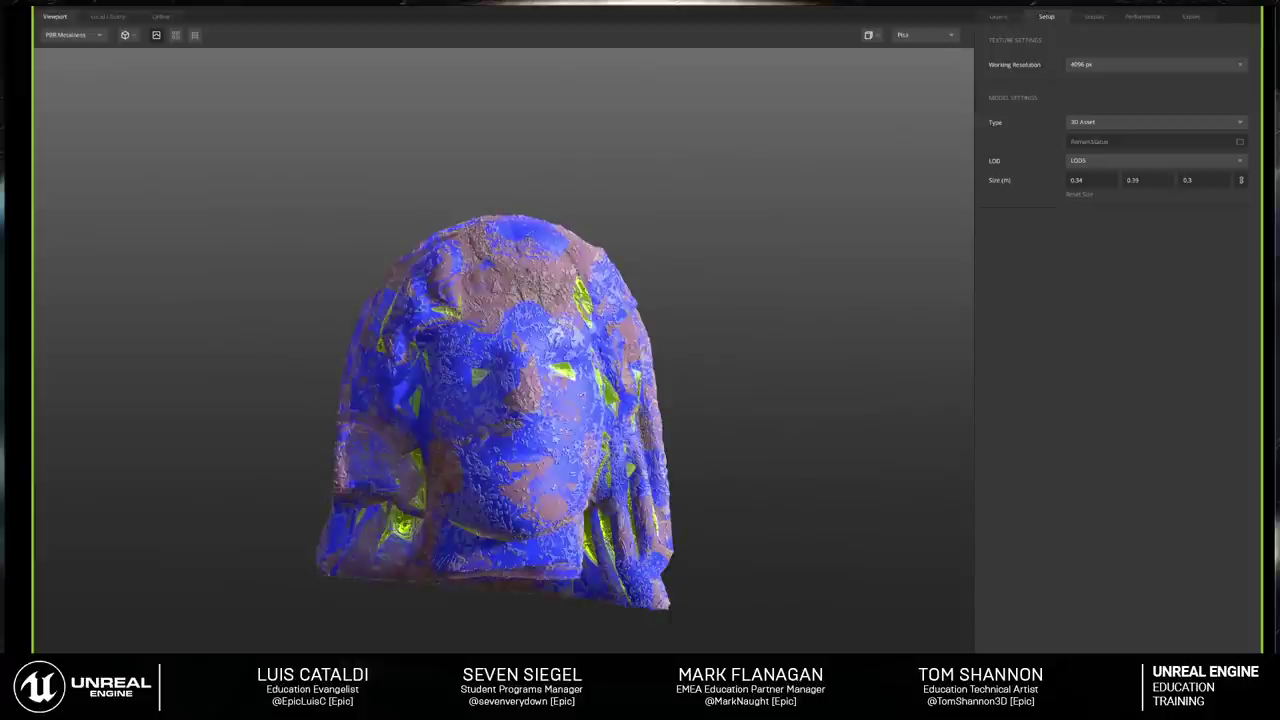
click(999, 17)
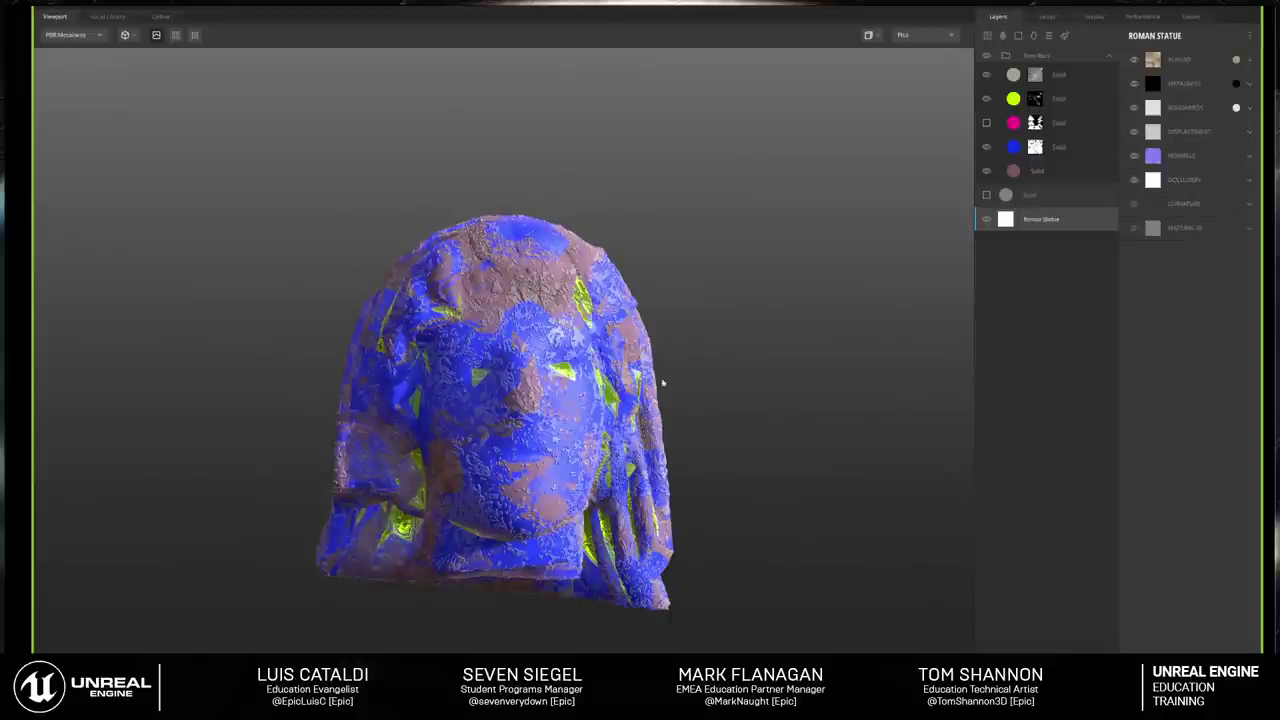
drag(662, 383, 528, 383)
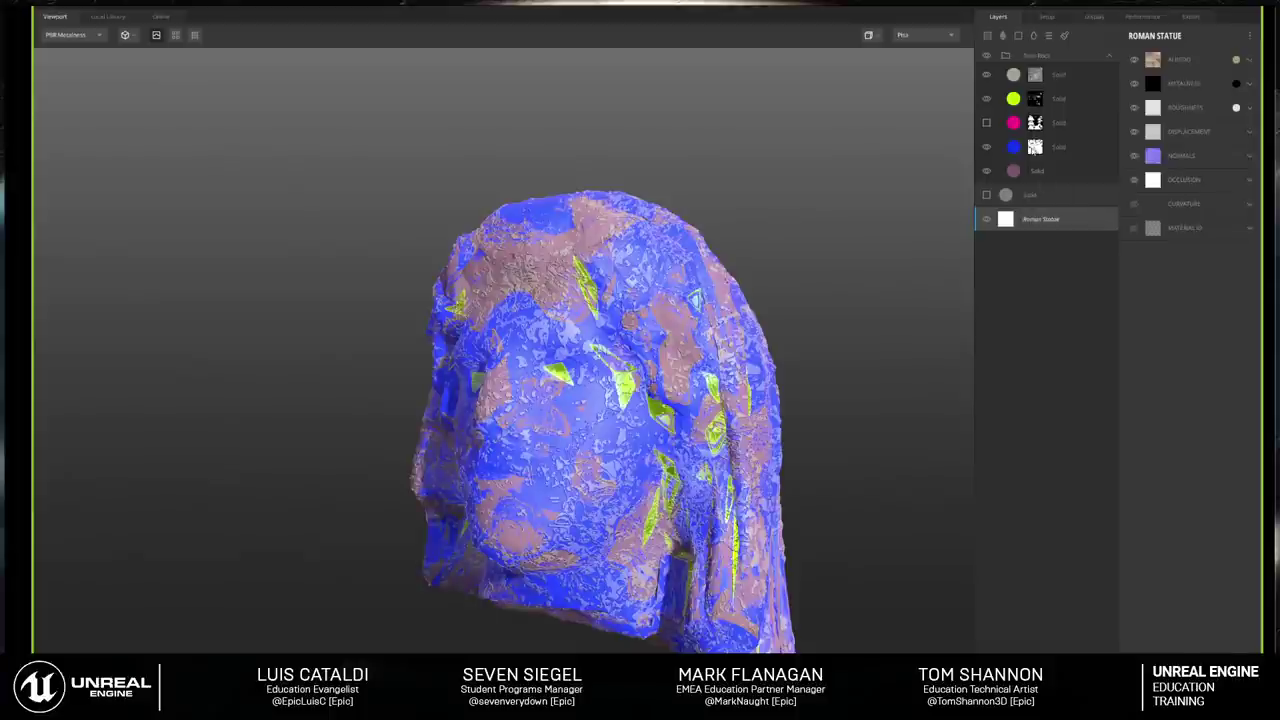
Step: Set the Map range to 0.25–0.5 in the mask stack of the topmost grey Solid layer
click(1044, 150)
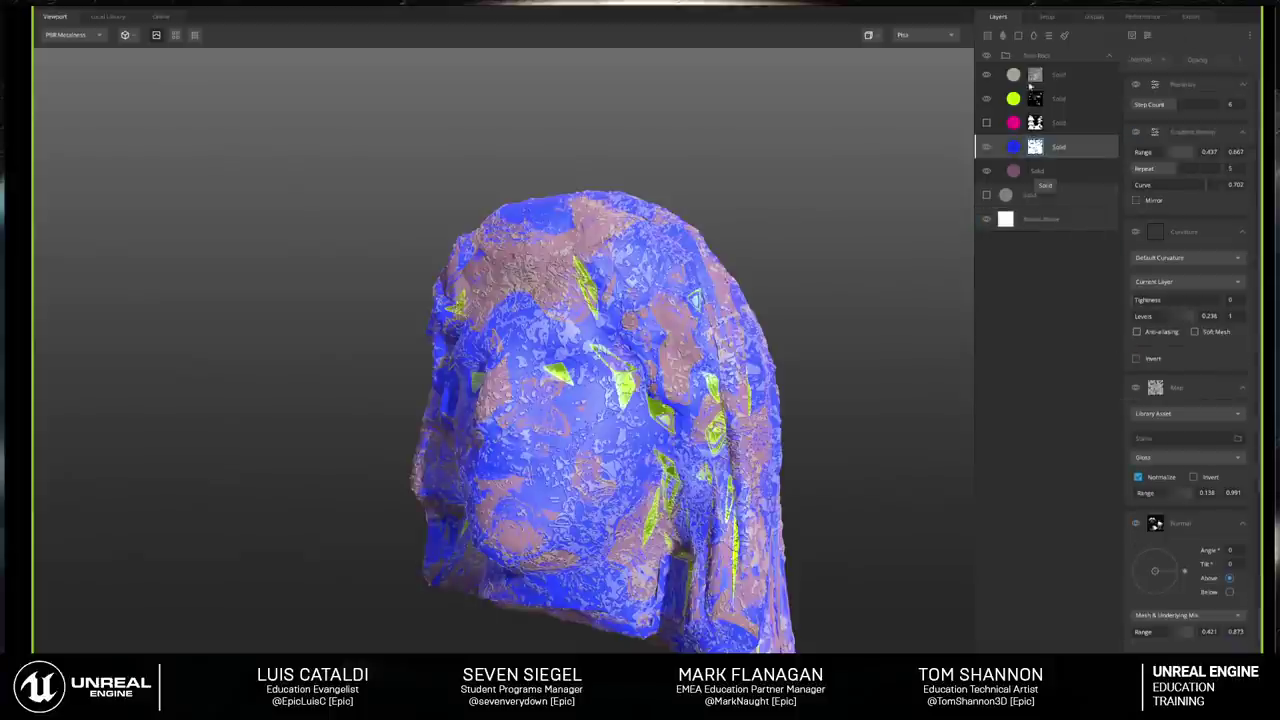
click(1060, 75)
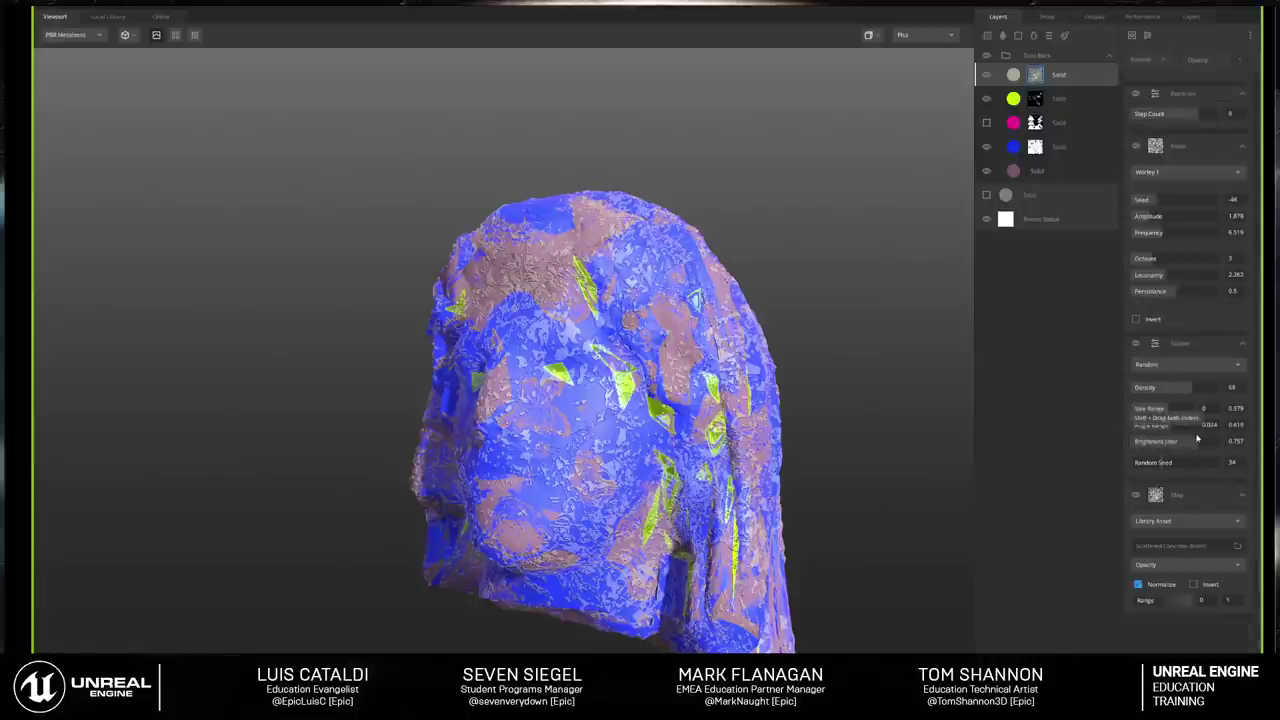
scroll(1186, 478, up, 1)
scroll(1192, 455, up, 2)
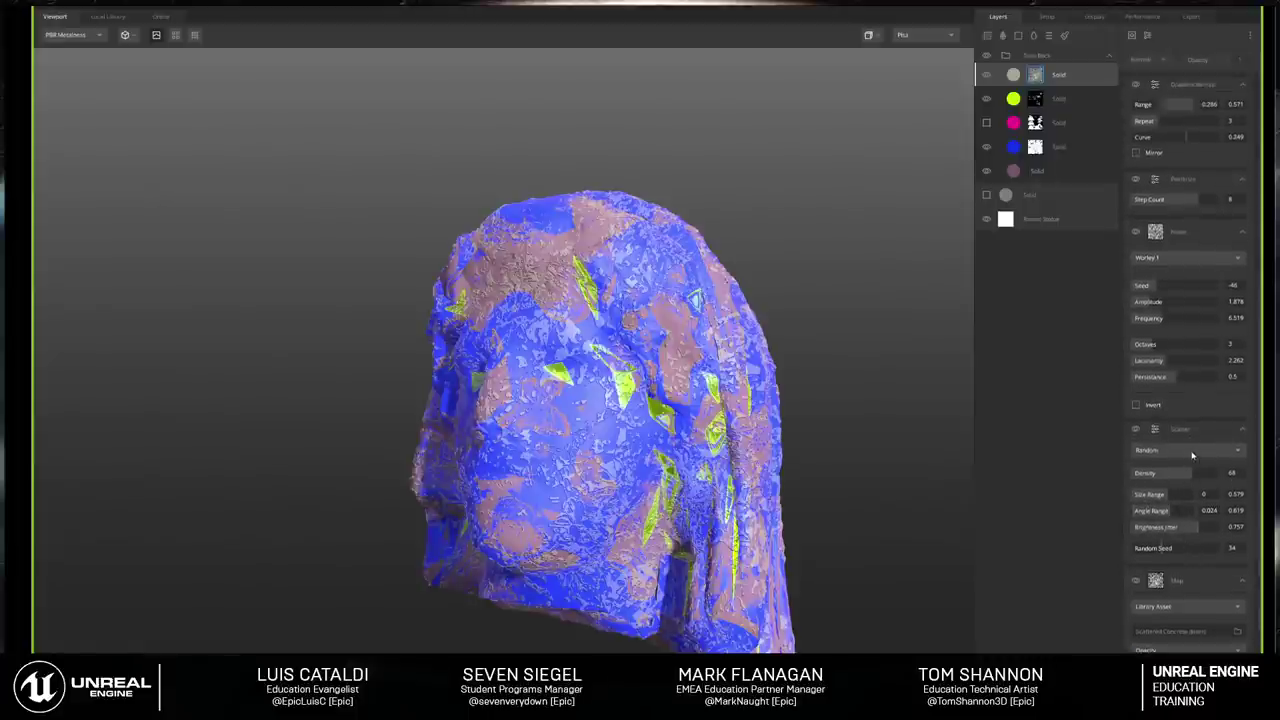
scroll(1190, 460, down, 3)
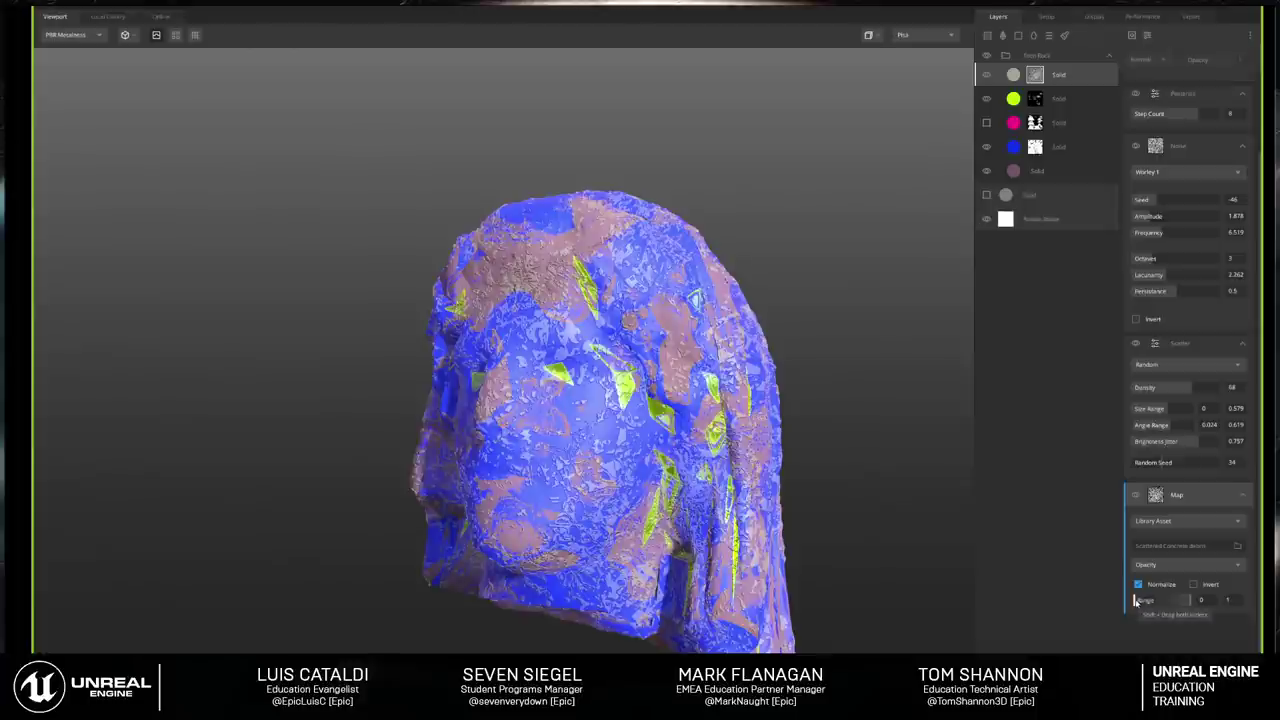
drag(1136, 600, 1164, 600)
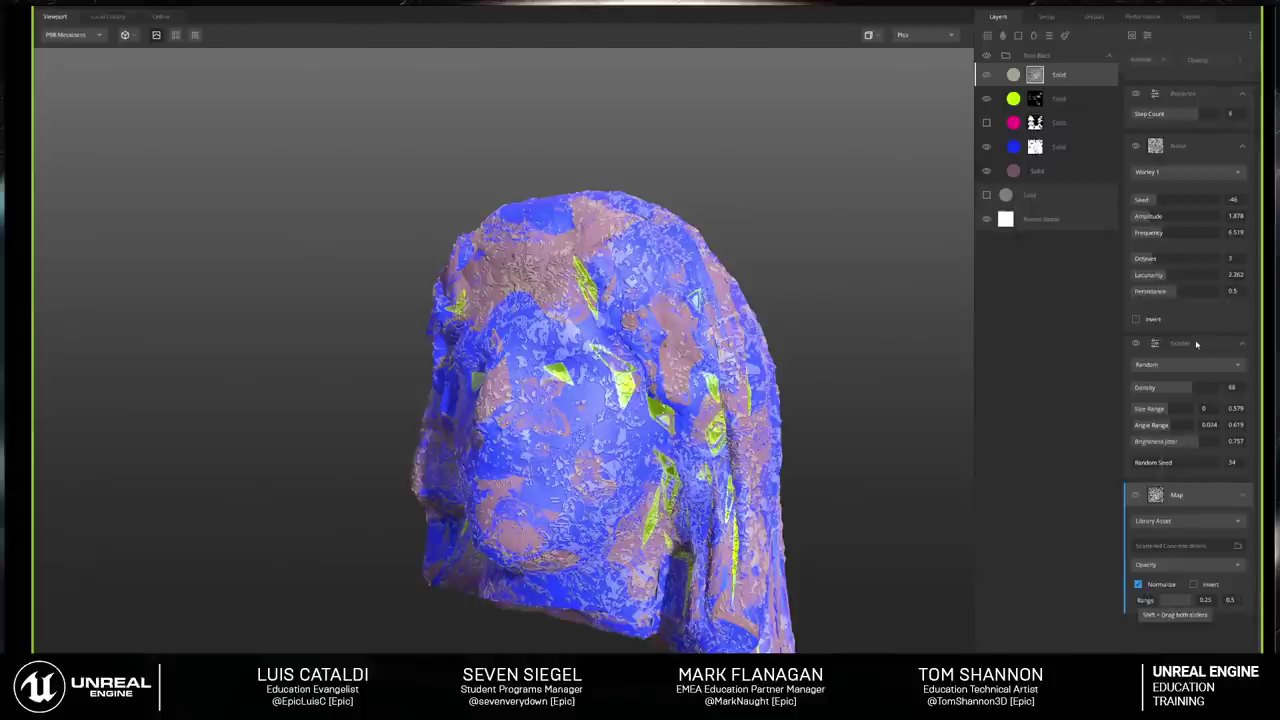
Step: Adjust that mask's Scatter modifier to brightness jitter 0.646, random seed 32, maximum size 0.659 and density about 31
click(1192, 440)
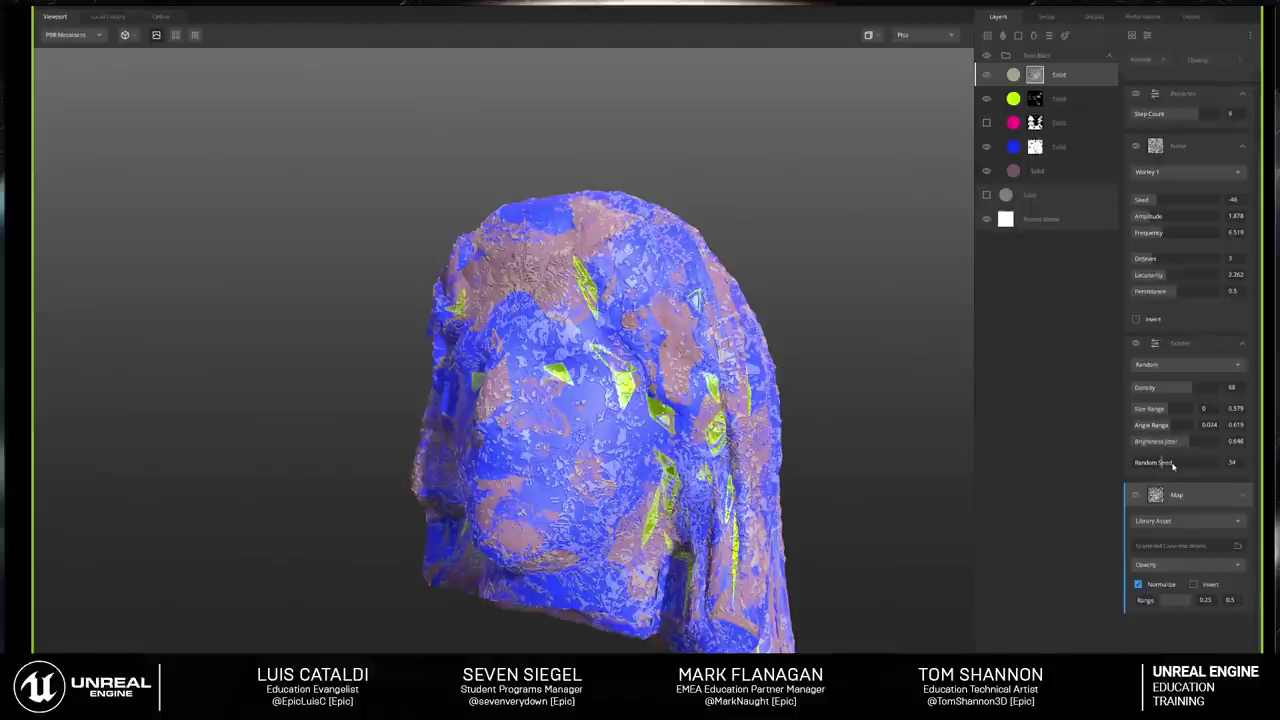
click(1174, 464)
drag(1174, 464, 1161, 466)
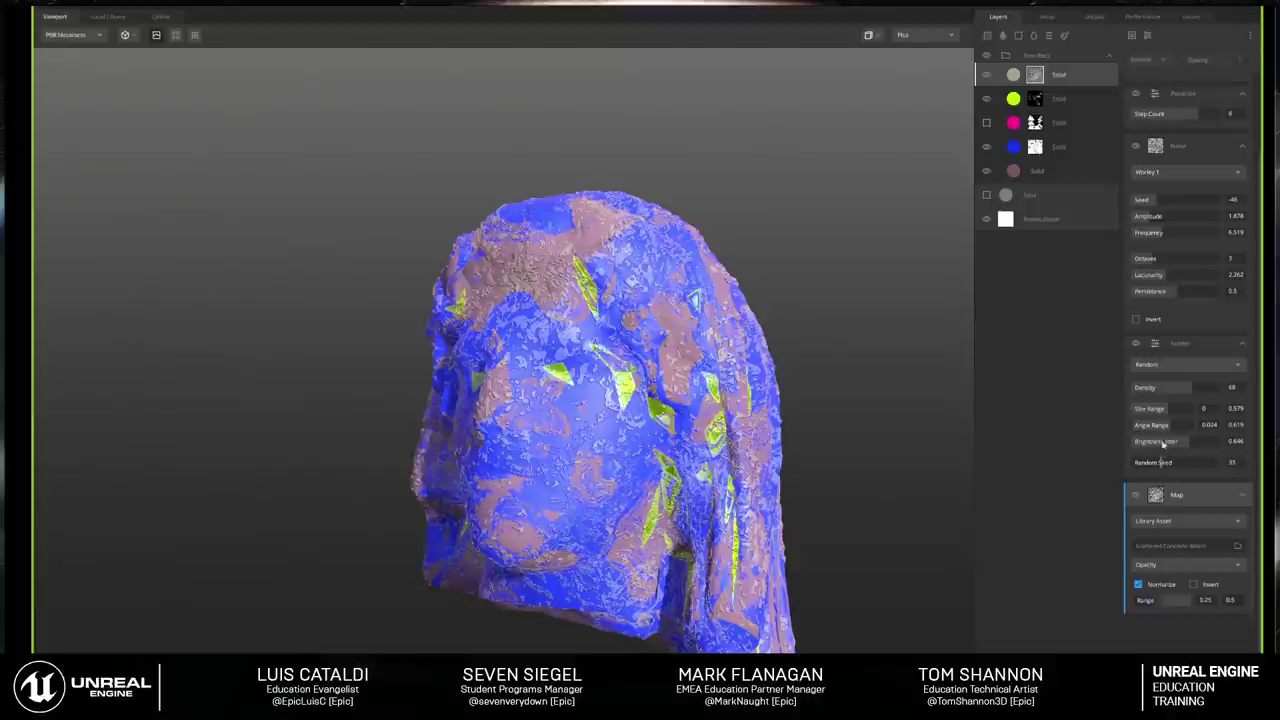
drag(1166, 410, 1200, 415)
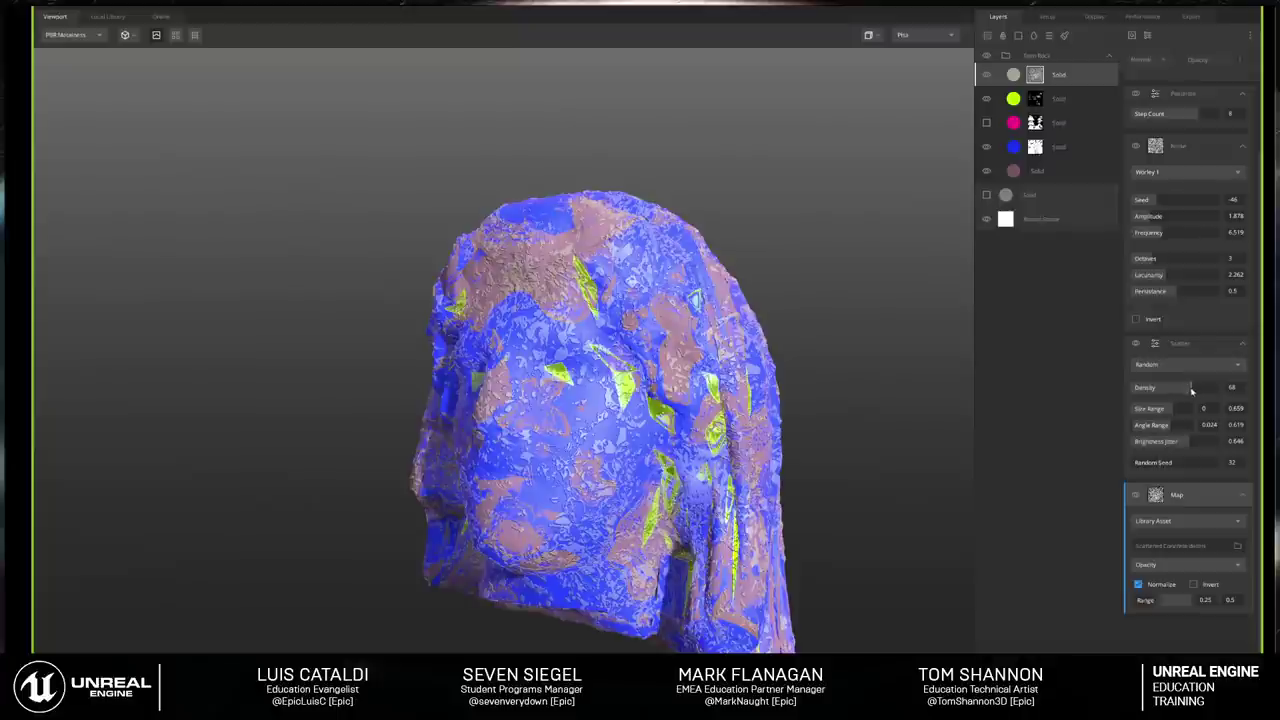
drag(1164, 386, 1160, 387)
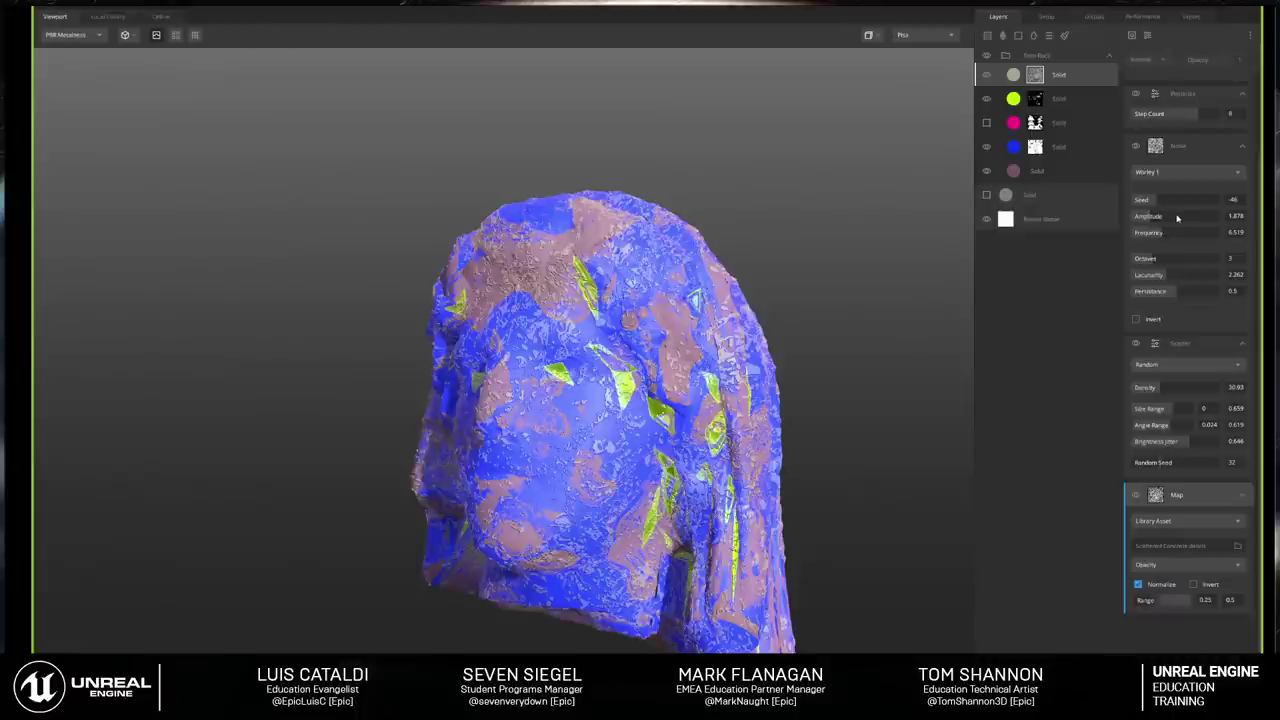
Step: Adjust the mask's Worley noise to amplitude 5.47, frequency 11.71, octaves 5 and lacunarity about 1.87
drag(1177, 217, 1125, 288)
drag(520, 460, 615, 463)
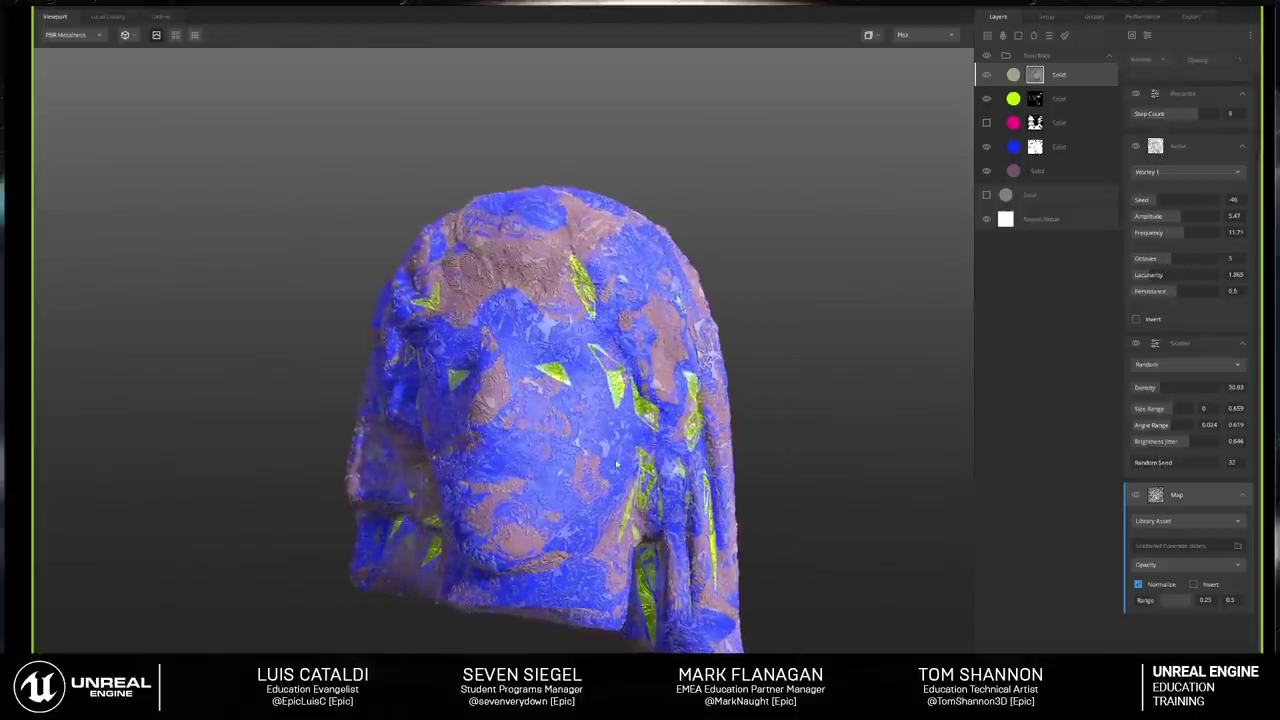
Step: Toggle the grey and blue Solid layers off and back on to compare their effect on the Roman statue
click(986, 78)
drag(734, 257, 675, 252)
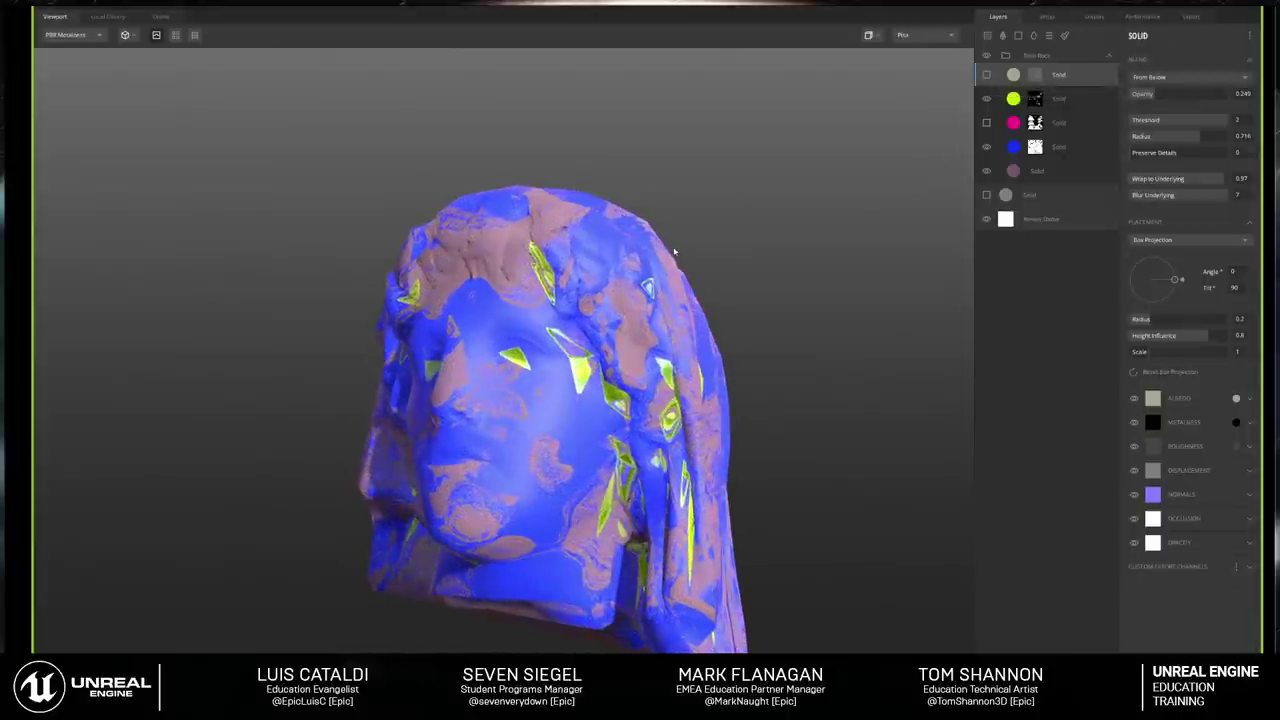
click(987, 76)
click(987, 148)
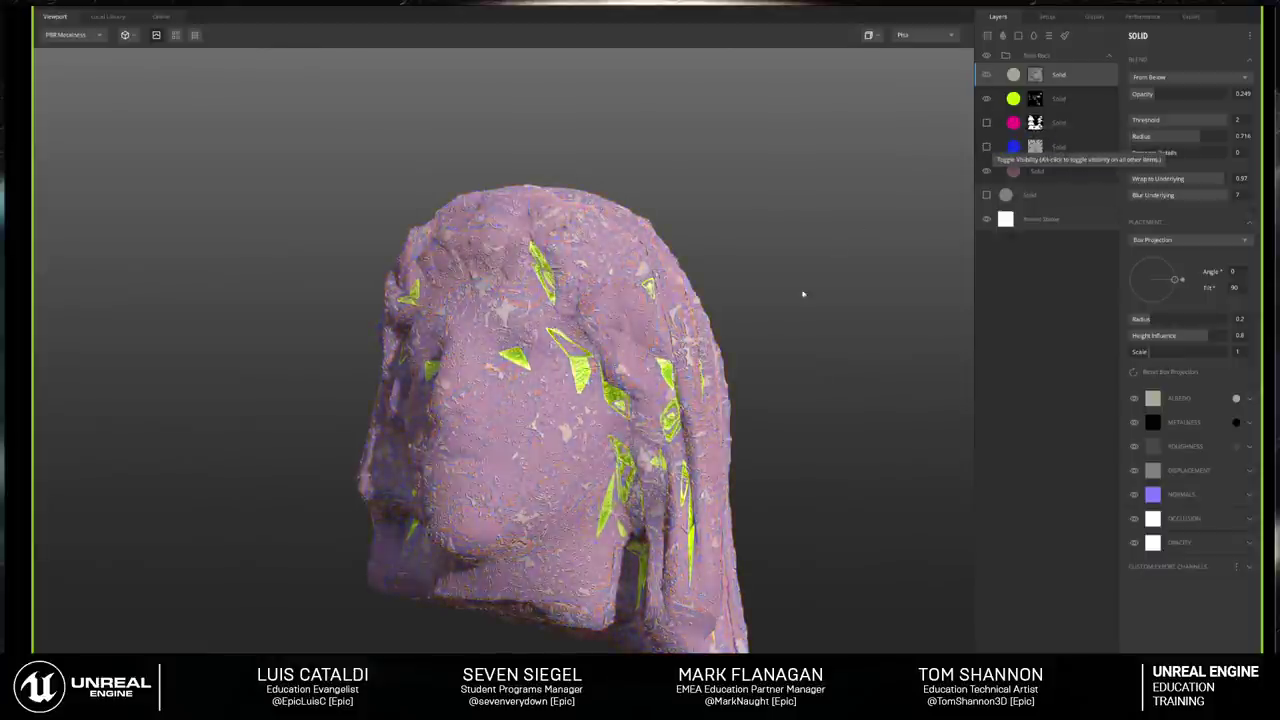
drag(803, 289, 929, 260)
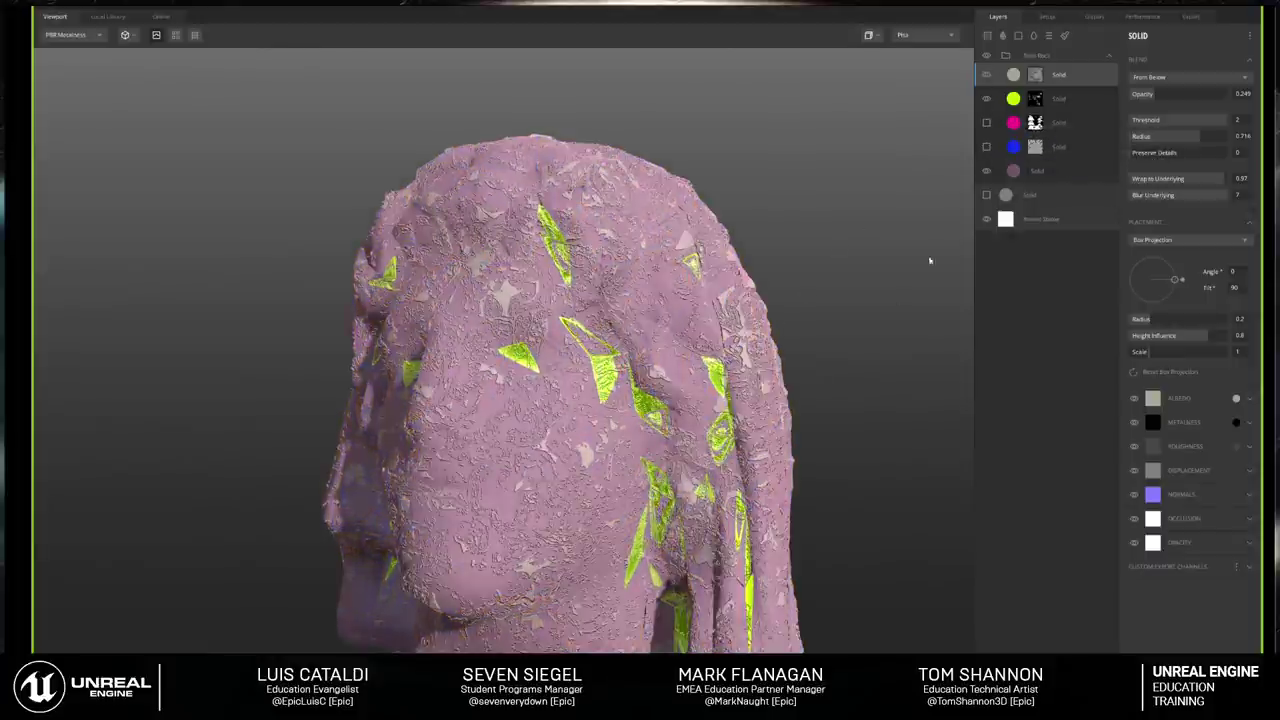
click(986, 148)
Step: Try an orange albedo colour on the blue Solid layer
click(1014, 150)
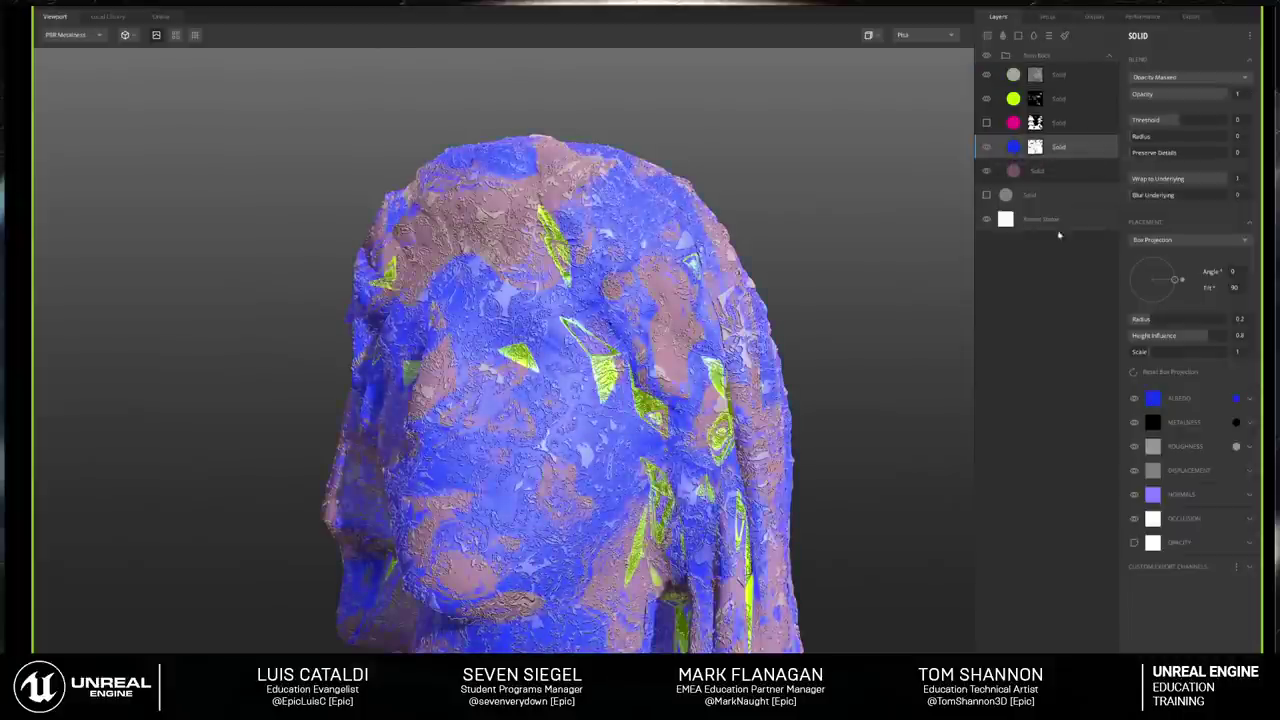
click(1236, 398)
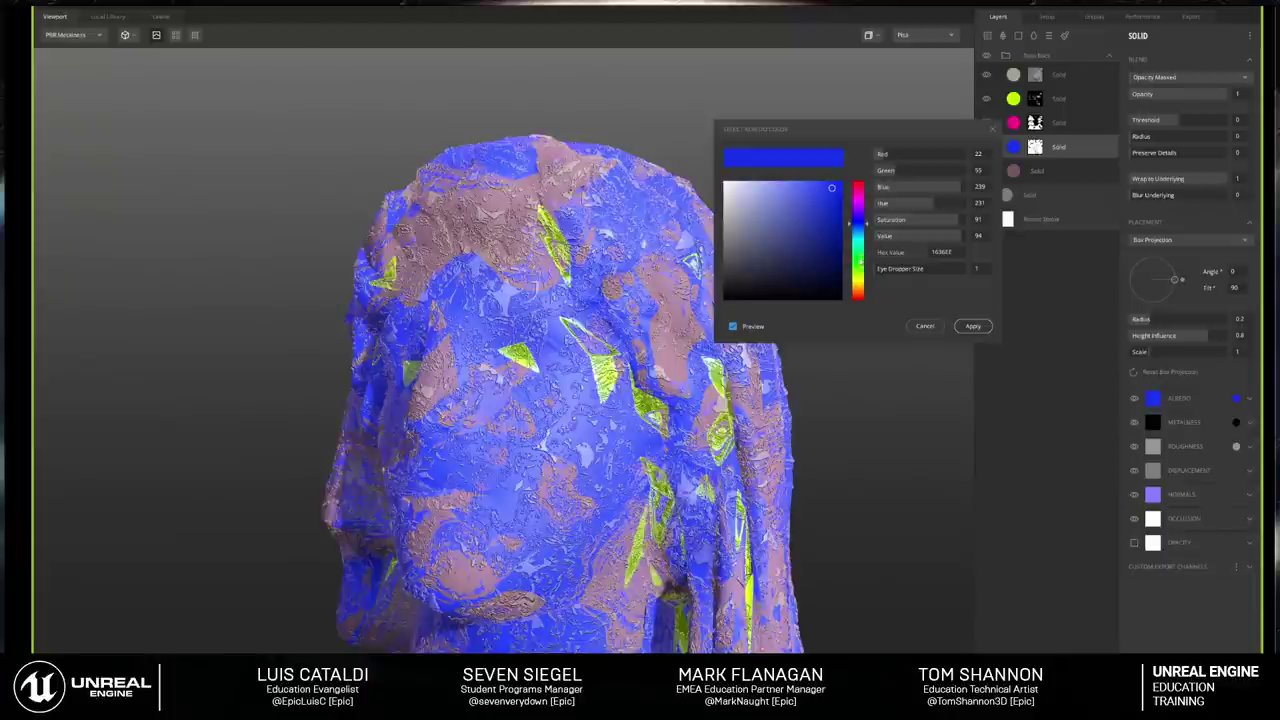
mouse_move(859, 250)
mouse_down()
mouse_move(860, 302)
mouse_move(866, 289)
mouse_up()
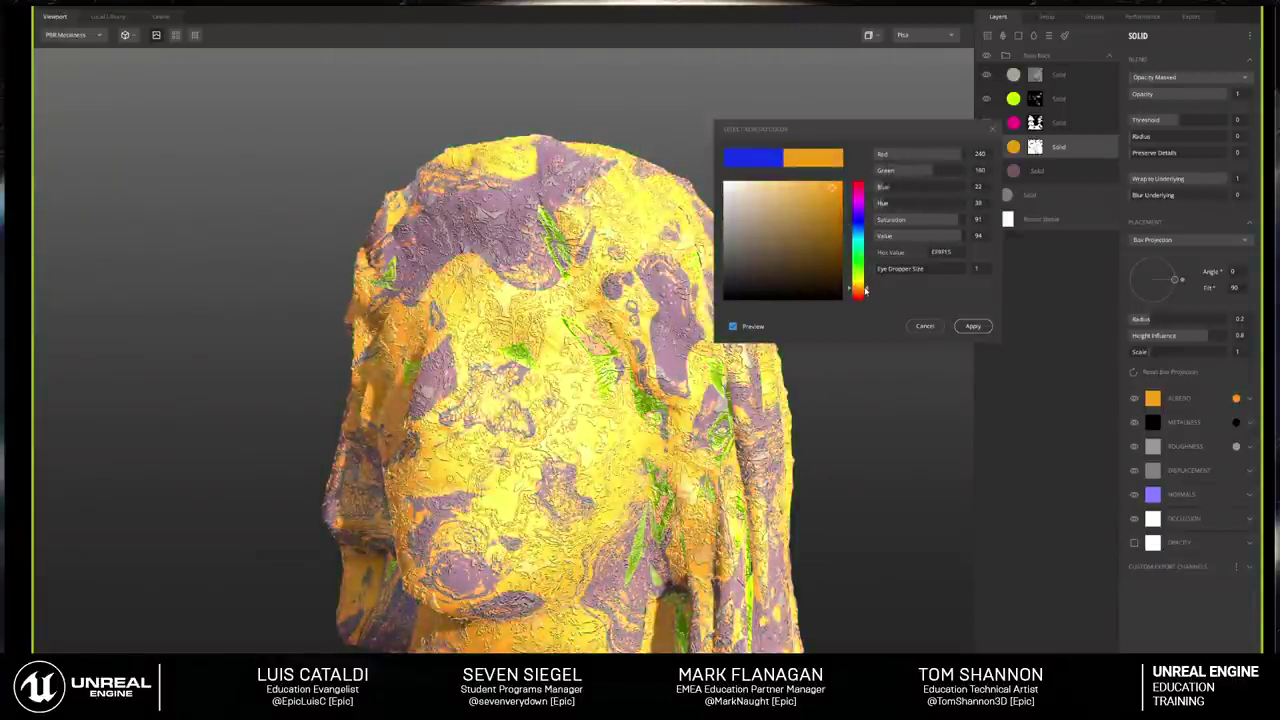
click(924, 329)
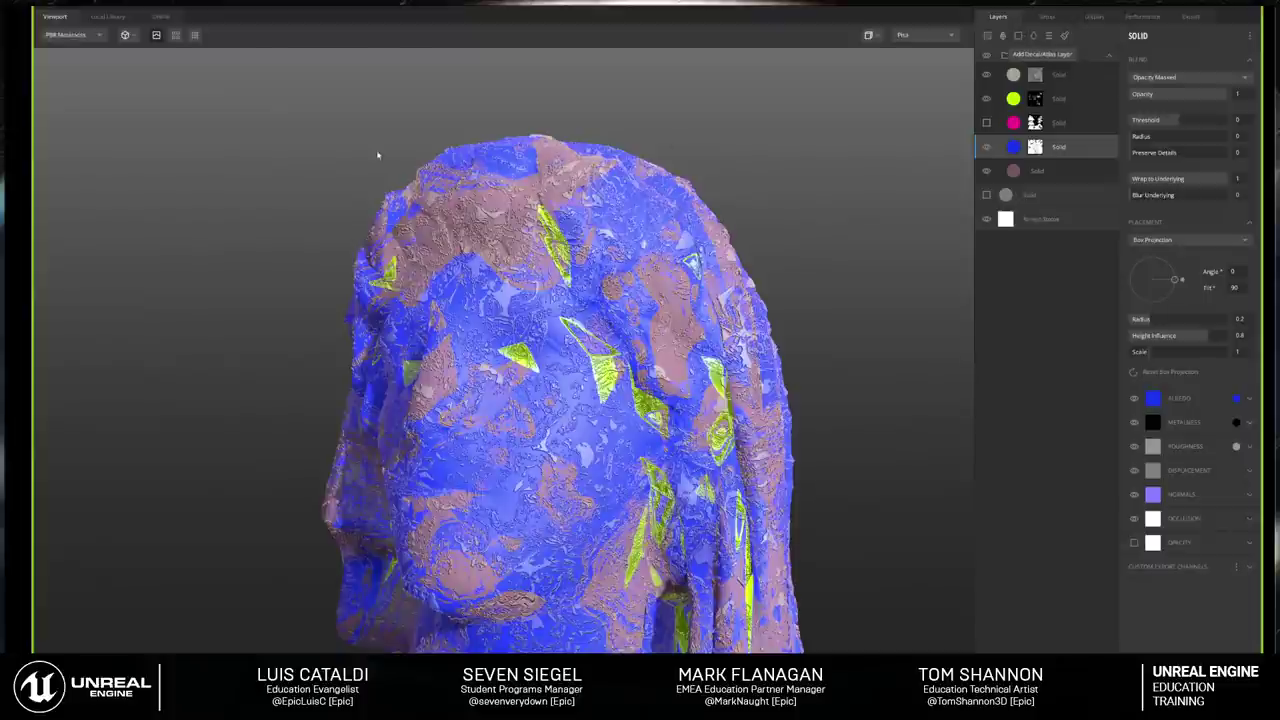
click(44, 10)
click(50, 20)
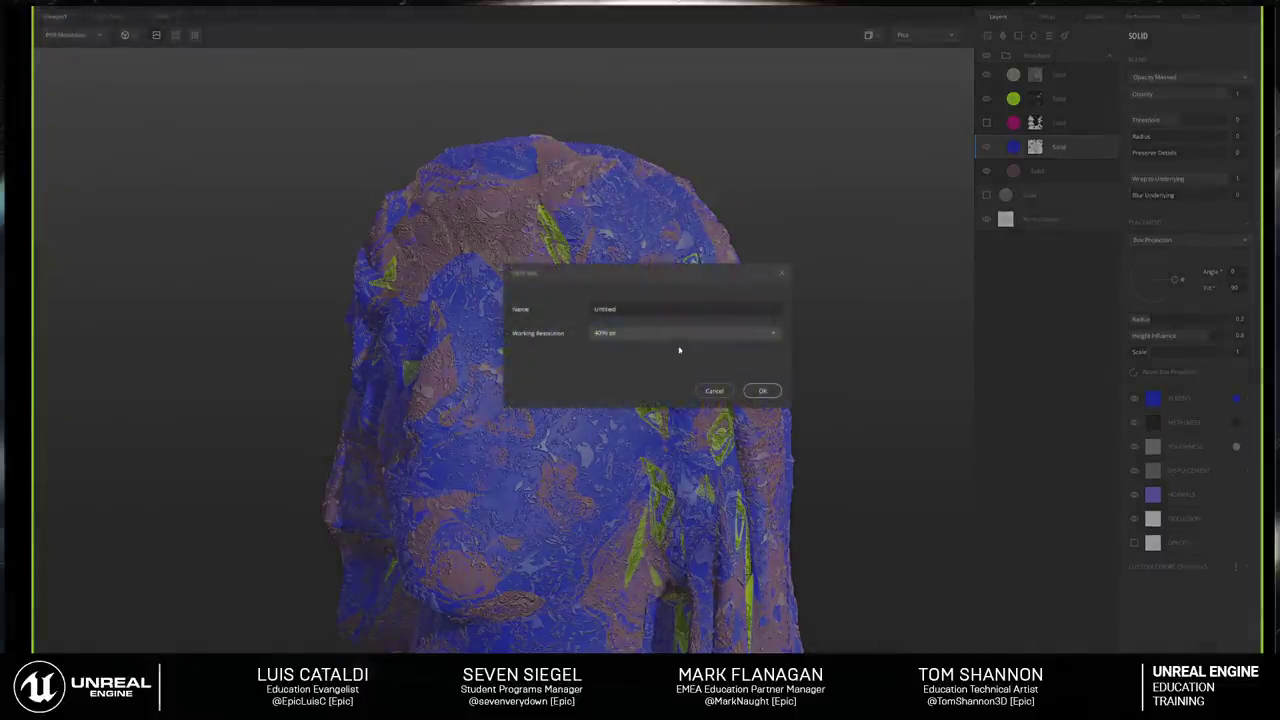
click(714, 390)
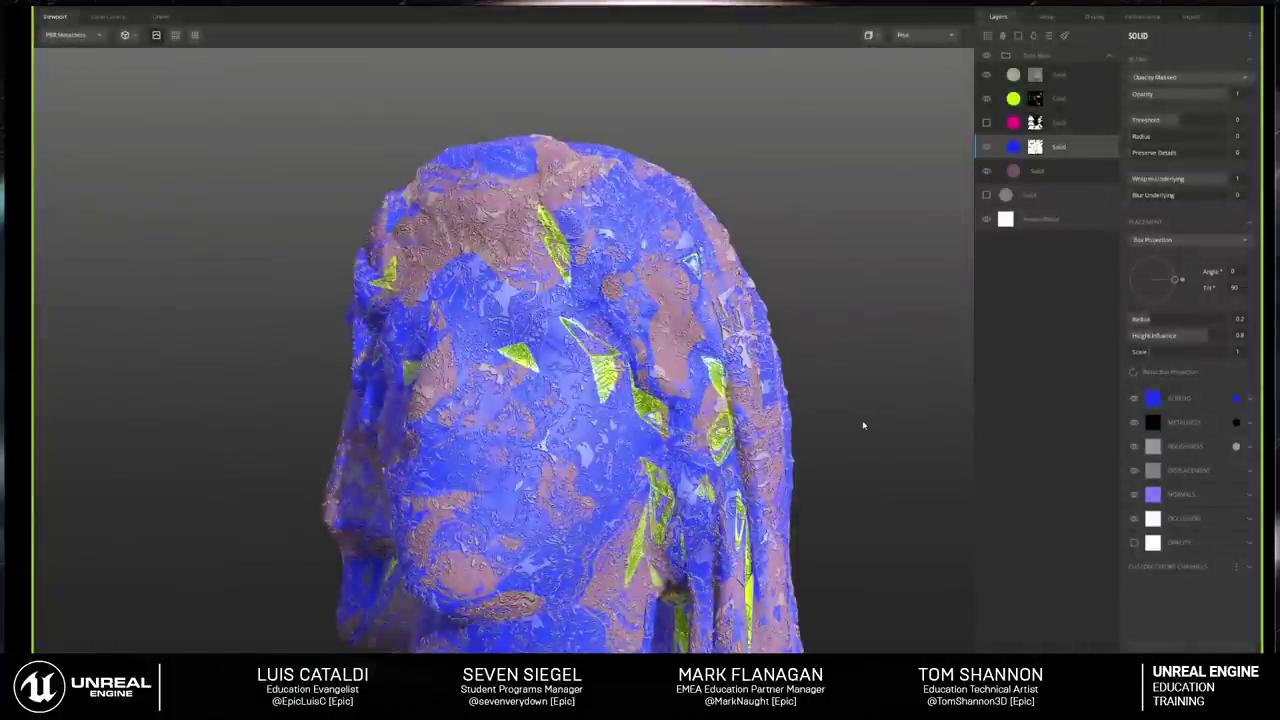
Step: Create a new untitled mix with a 4096 px working resolution
click(47, 17)
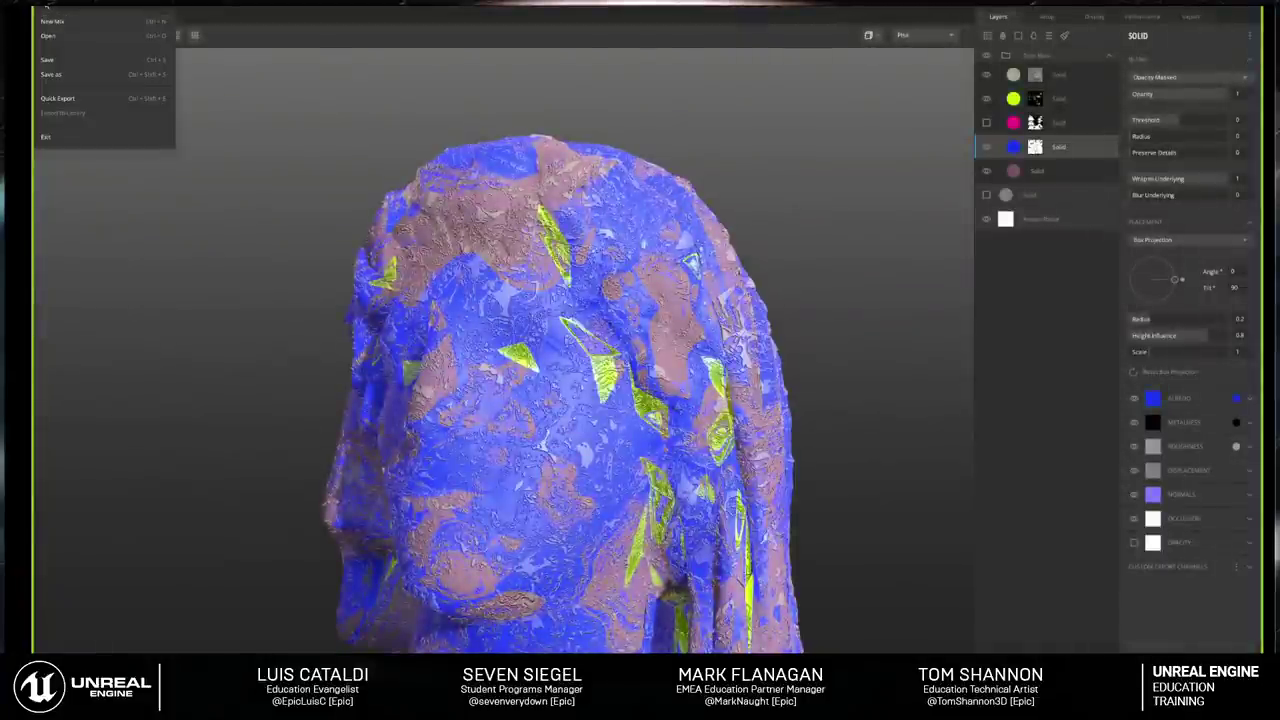
click(50, 22)
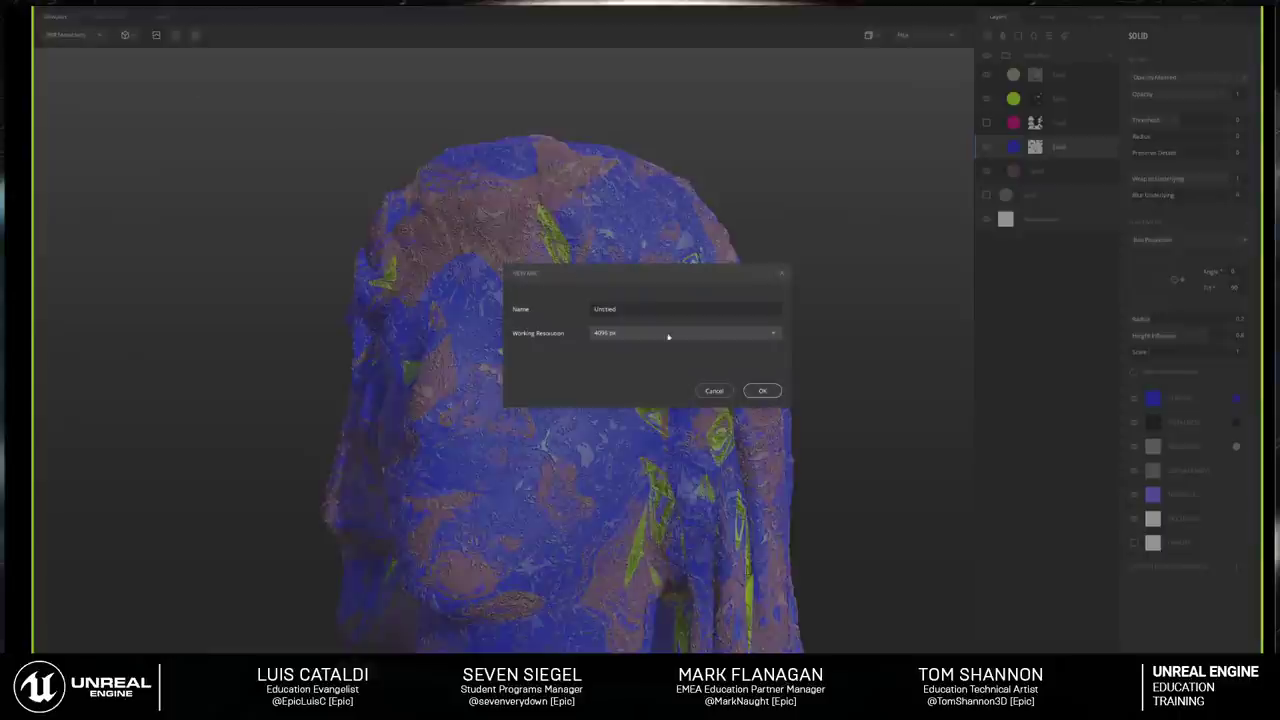
click(762, 390)
click(708, 392)
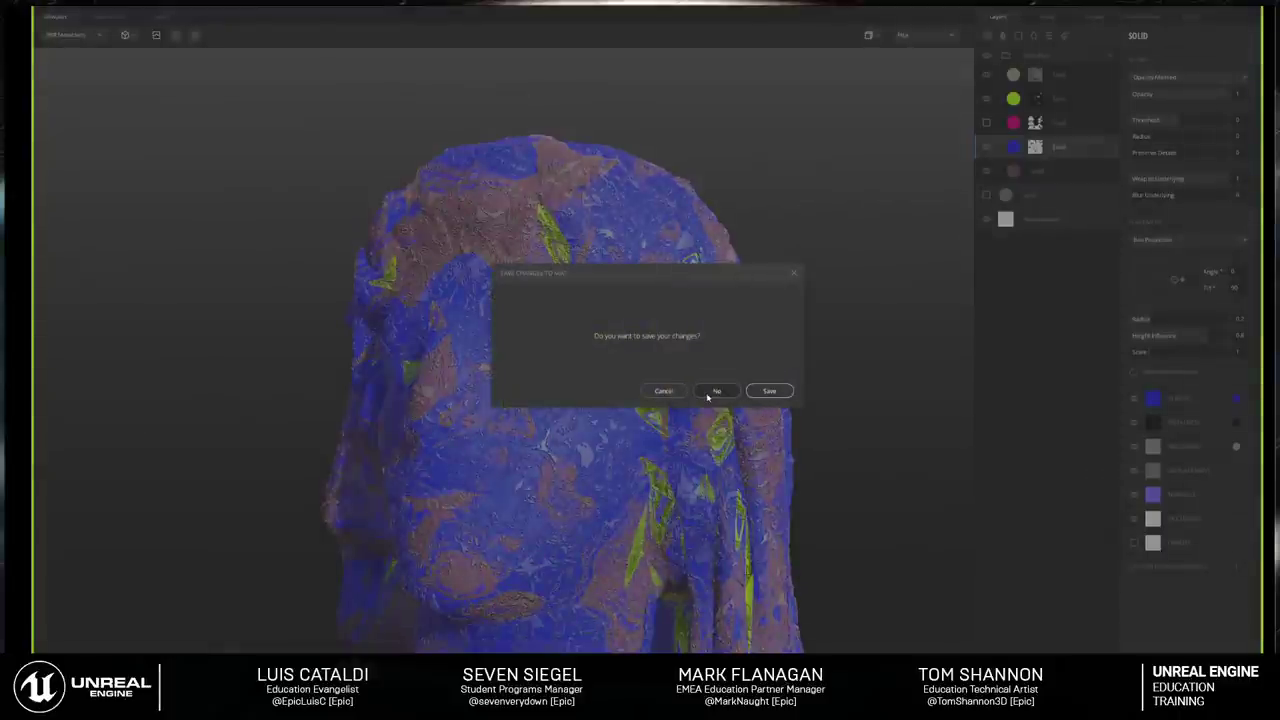
click(766, 391)
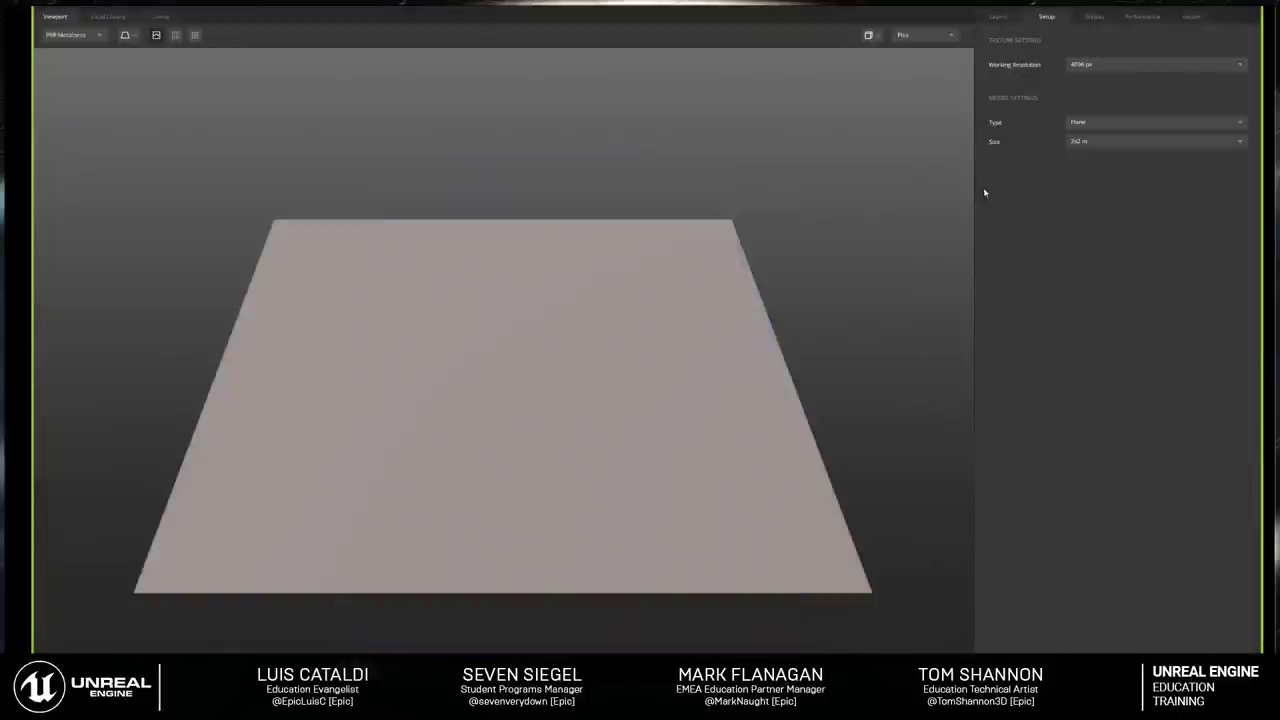
Step: Set the model type to Custom Mesh and load SM_FloatingIsland_L_Island.FBX from the FBX folder
click(1130, 124)
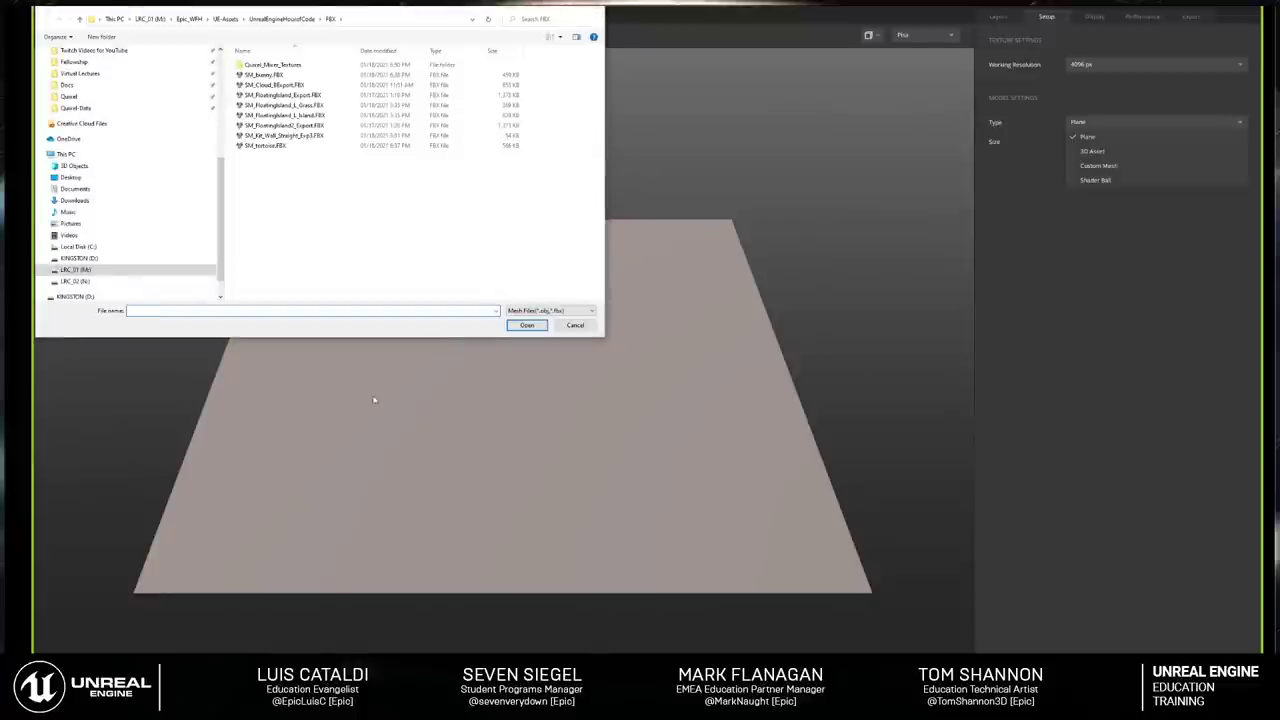
double_click(319, 118)
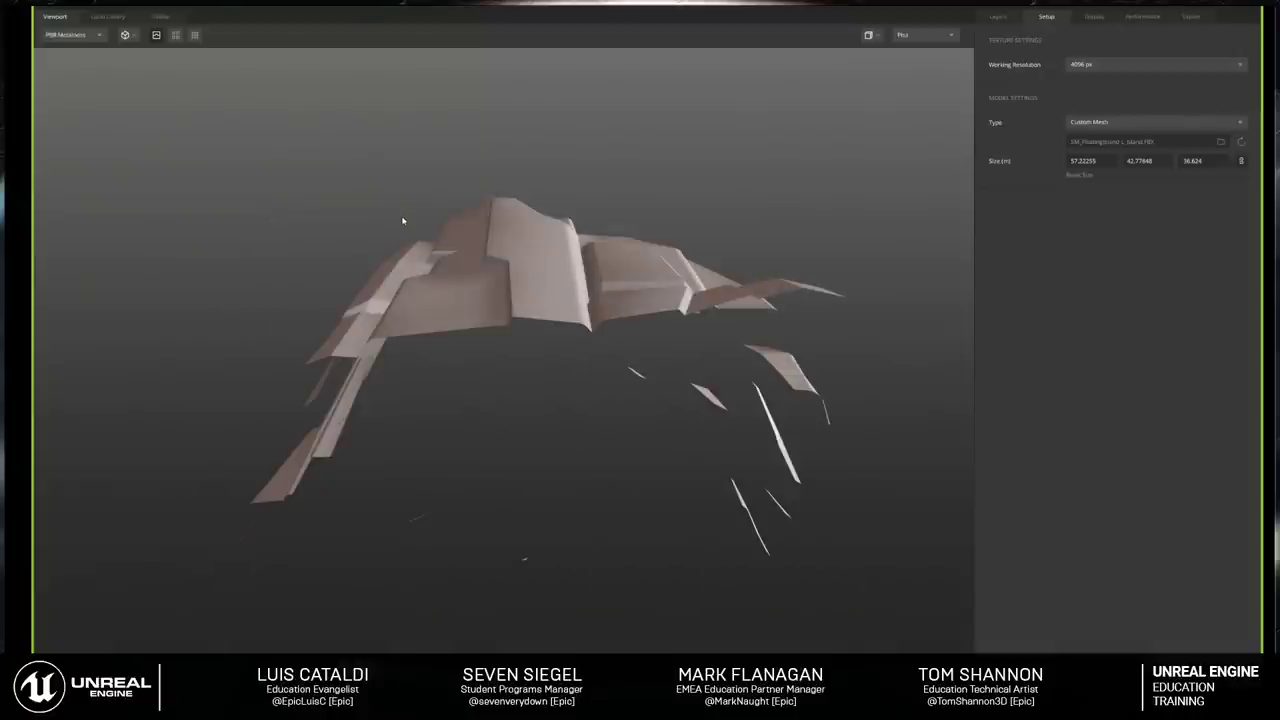
drag(444, 216, 583, 329)
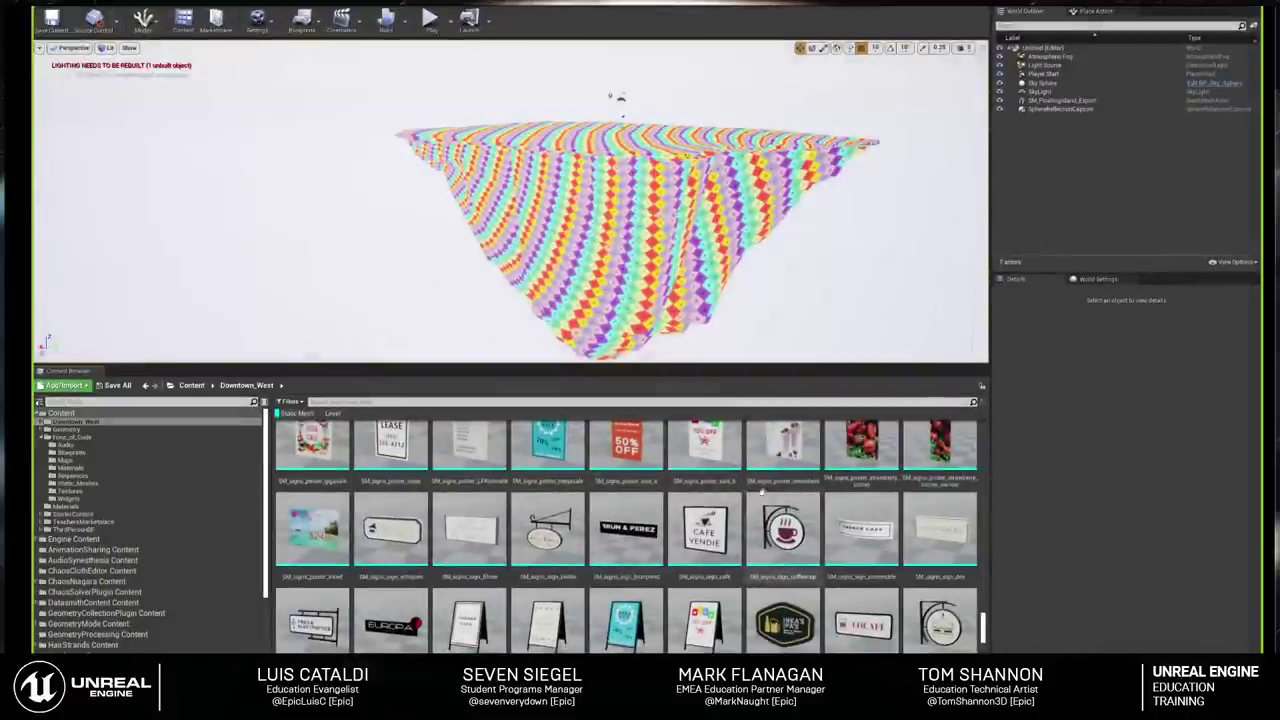
Step: Browse the static meshes in the TeachersMarketplace folder of the Unreal Editor content
scroll(762, 490, up, 1)
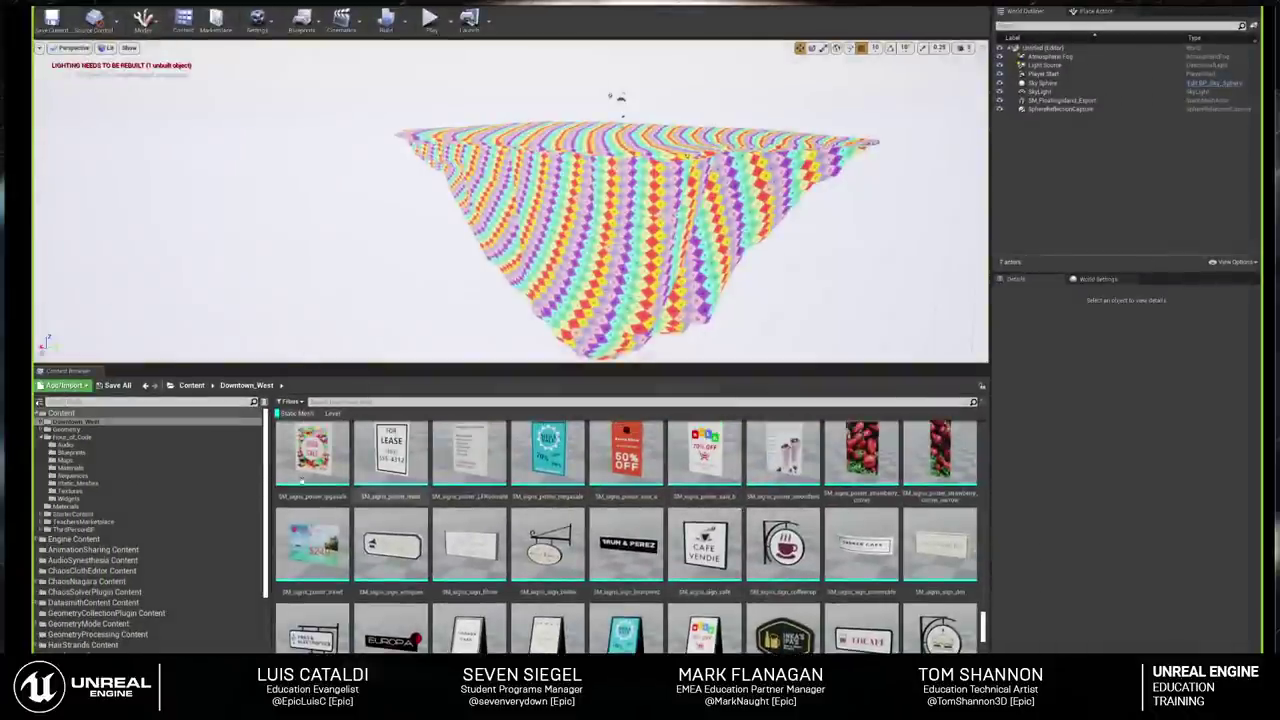
scroll(188, 527, down, 5)
scroll(188, 527, up, 3)
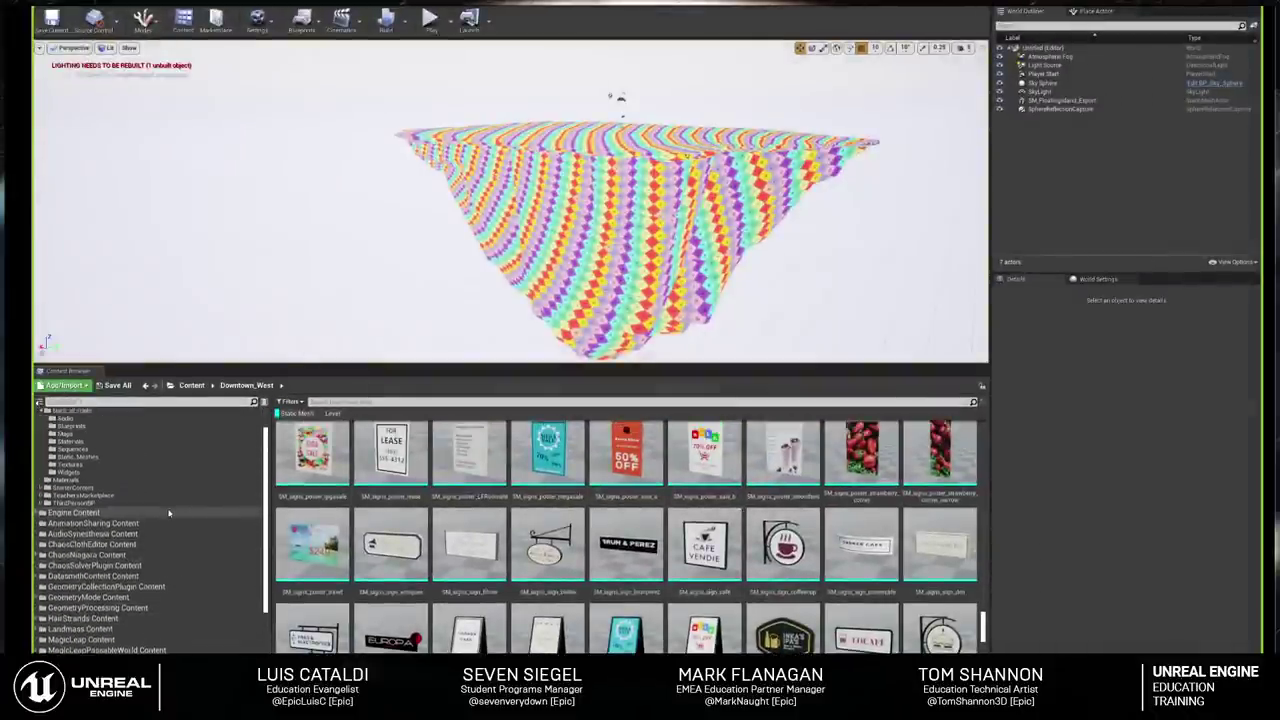
click(85, 511)
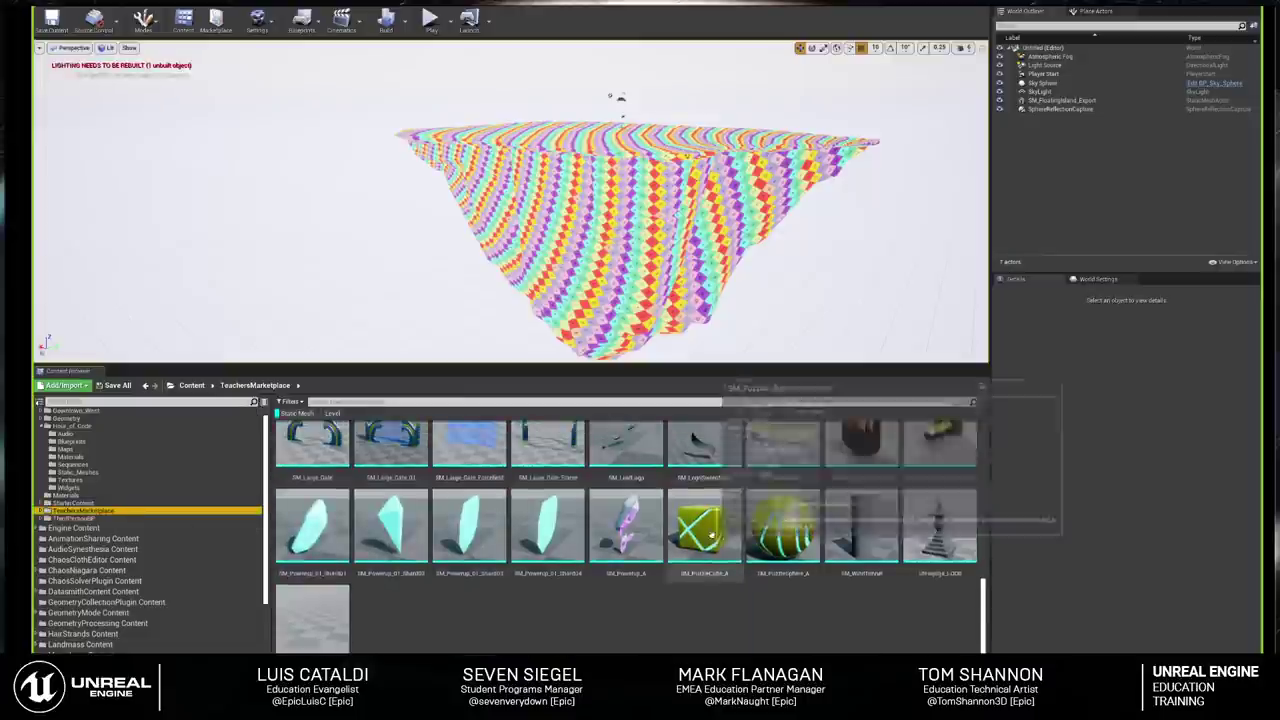
scroll(706, 536, up, 5)
scroll(706, 538, up, 5)
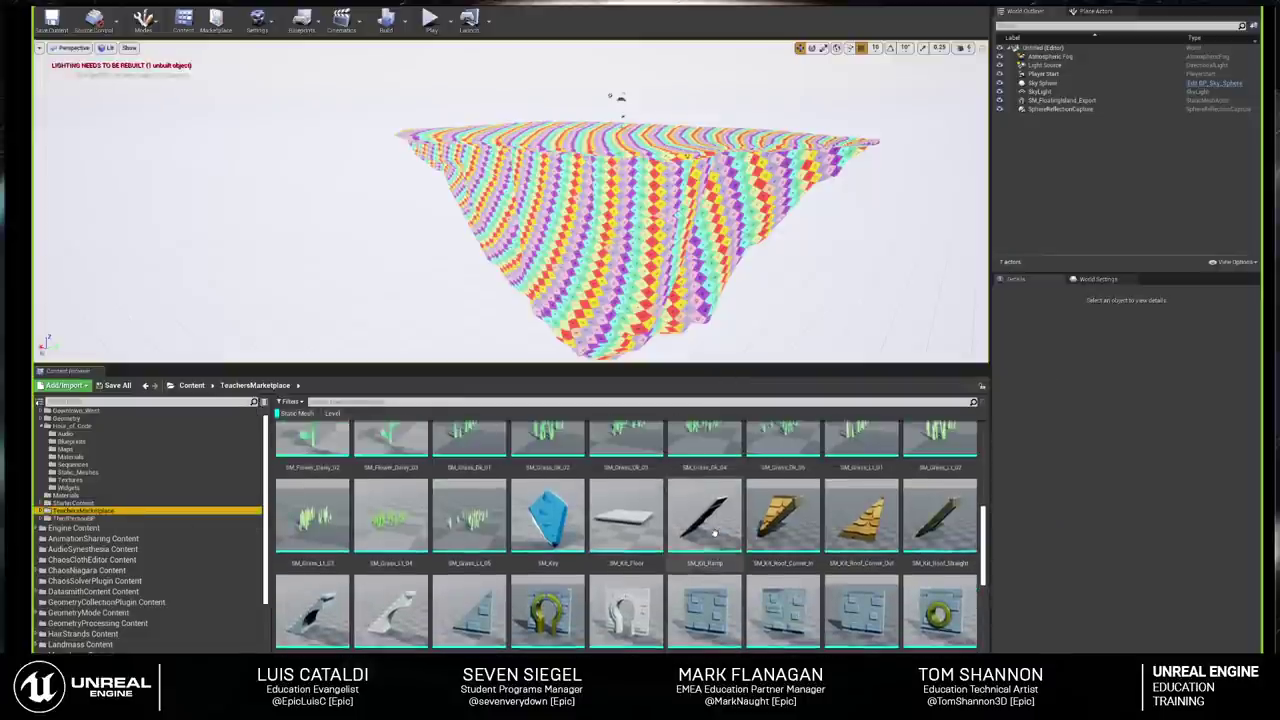
scroll(760, 493, up, 1)
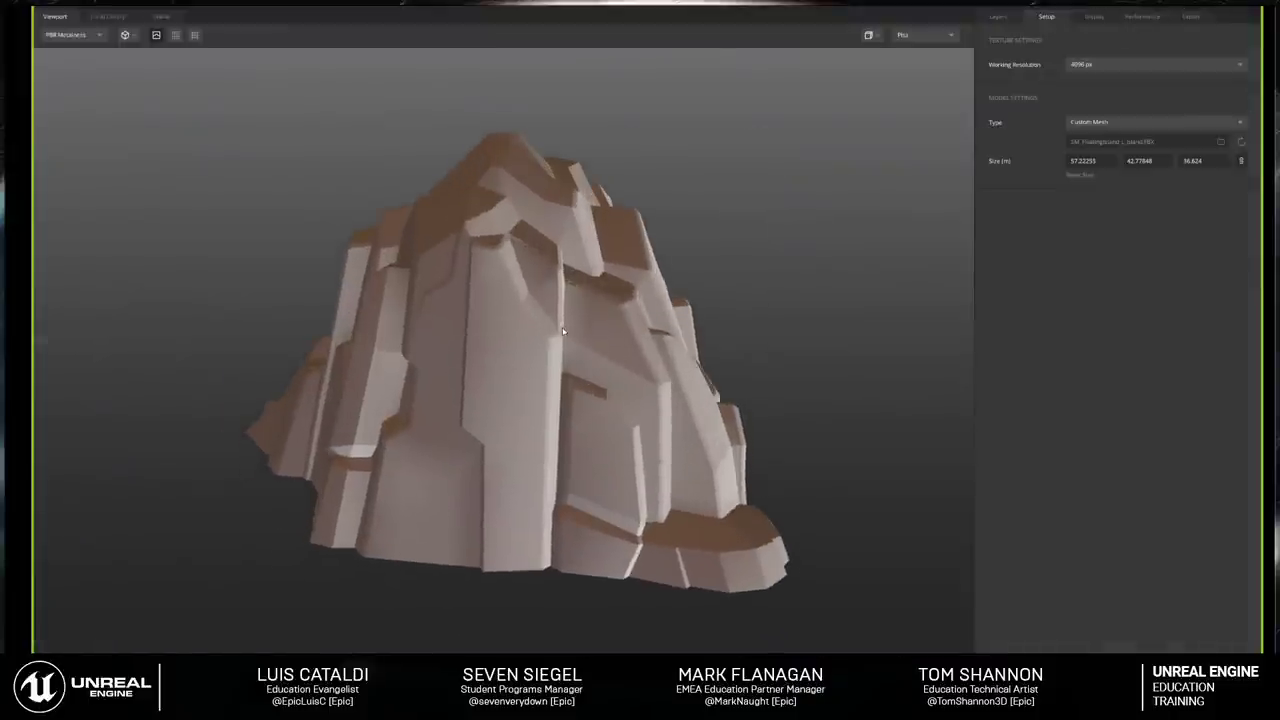
Step: Filter the local library to smart materials and add Toon Thing to the floating island mesh's layers
click(997, 17)
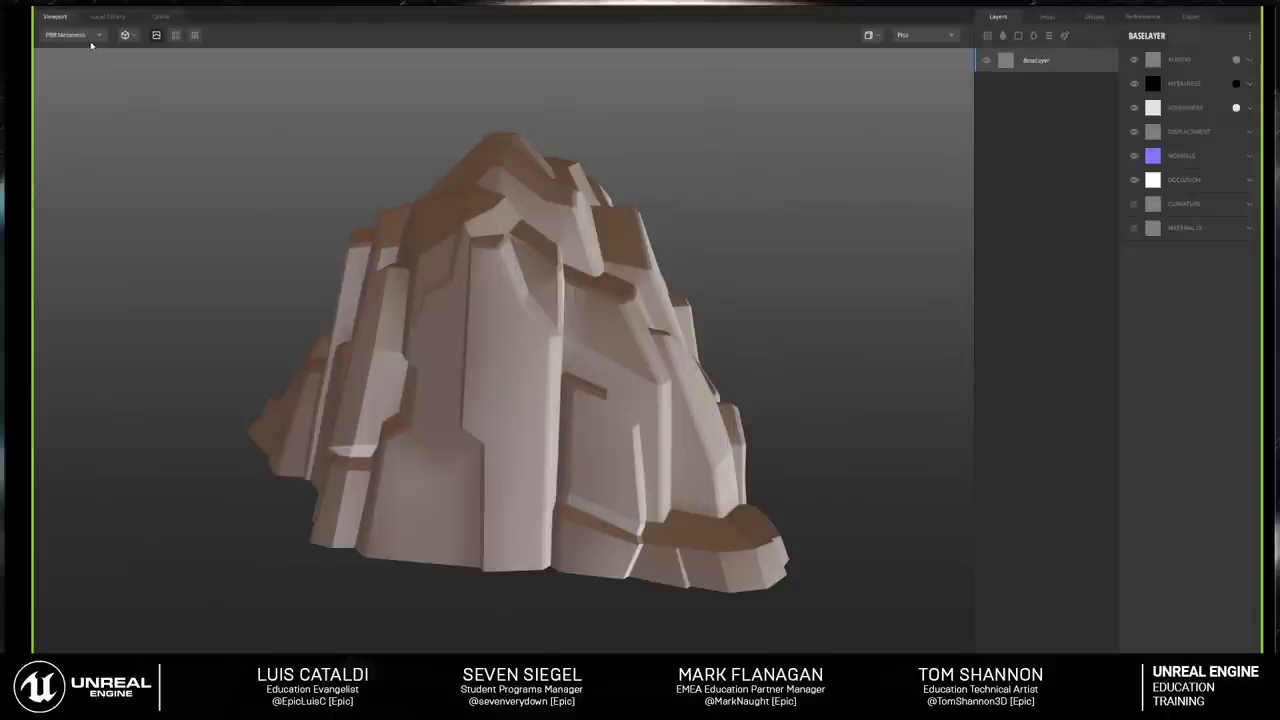
click(72, 36)
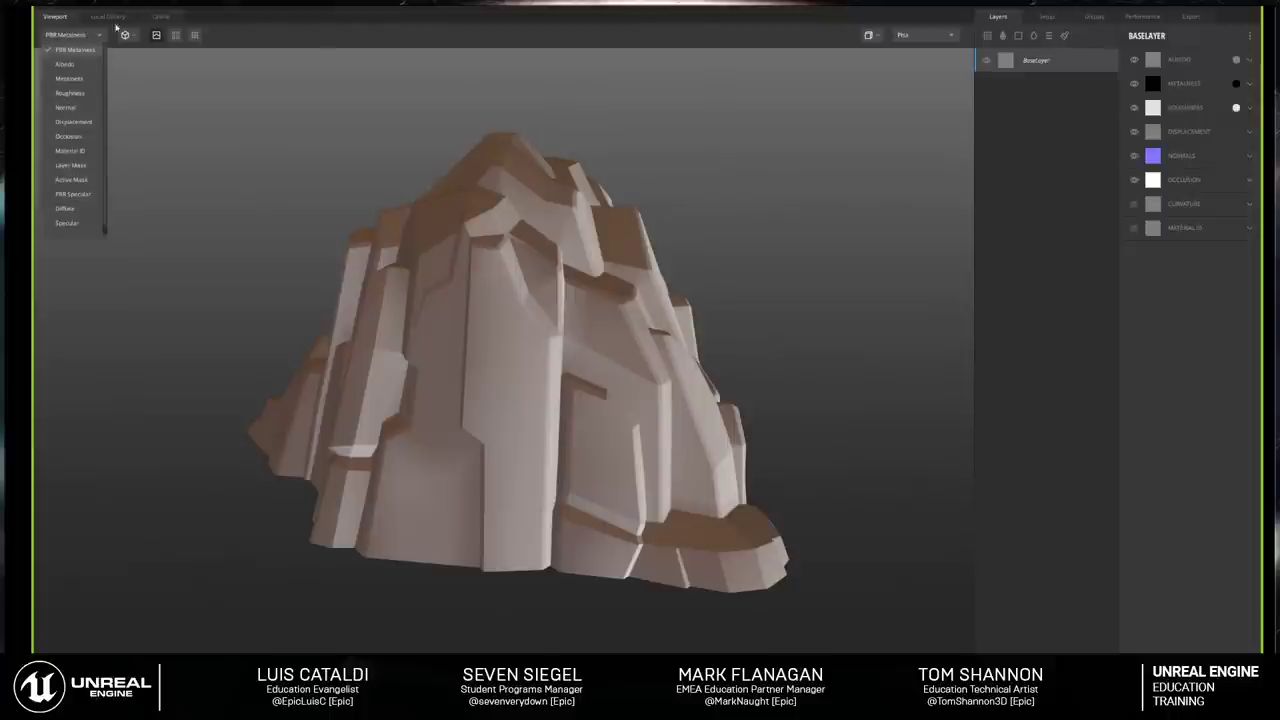
click(990, 37)
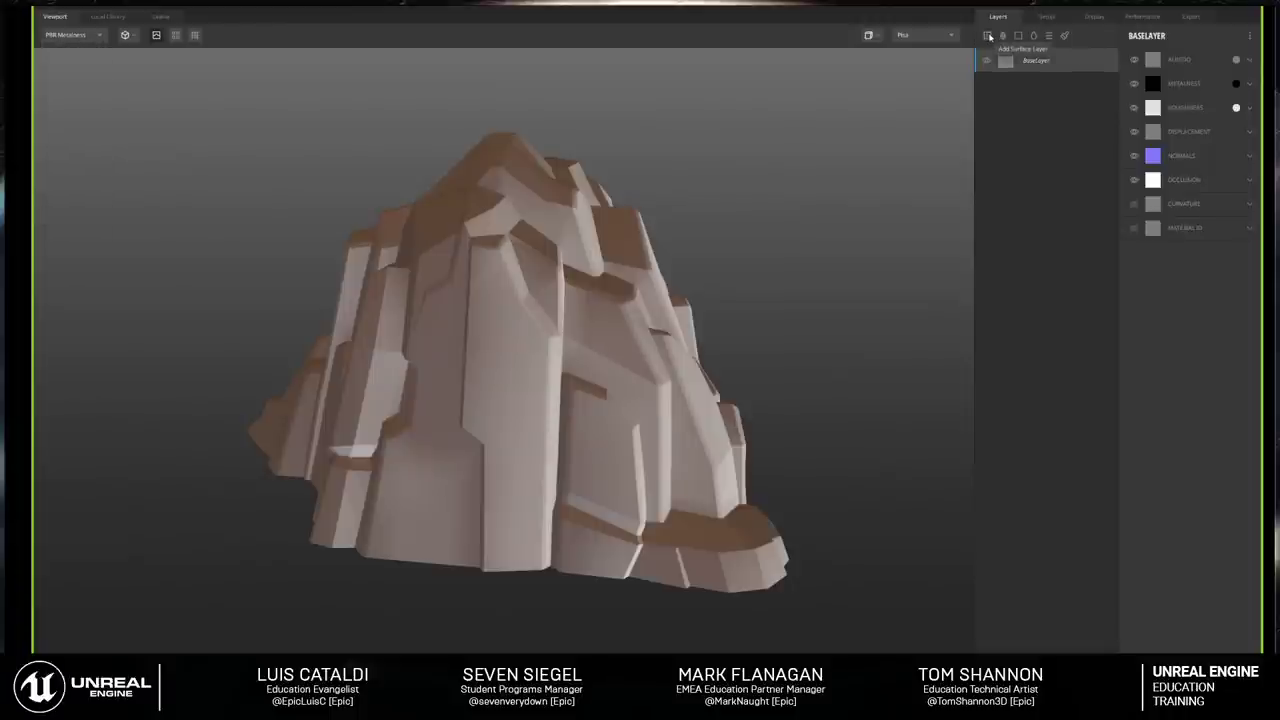
click(990, 37)
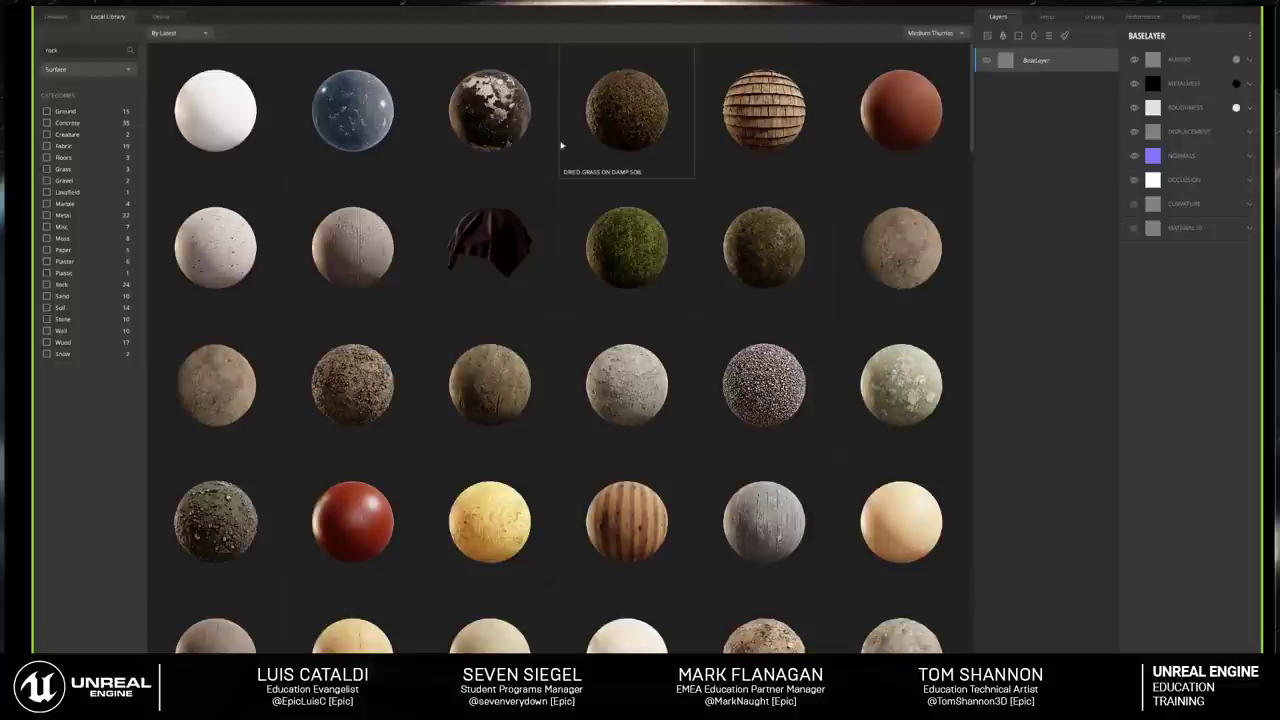
click(88, 69)
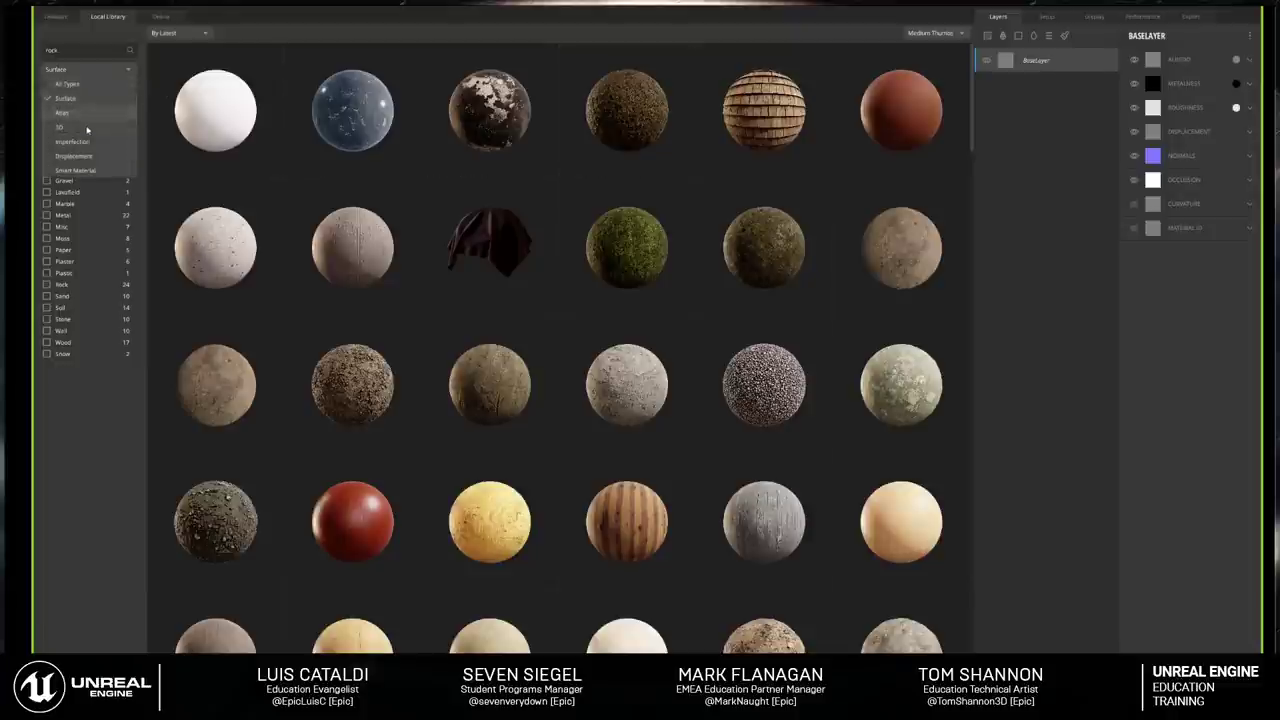
click(86, 171)
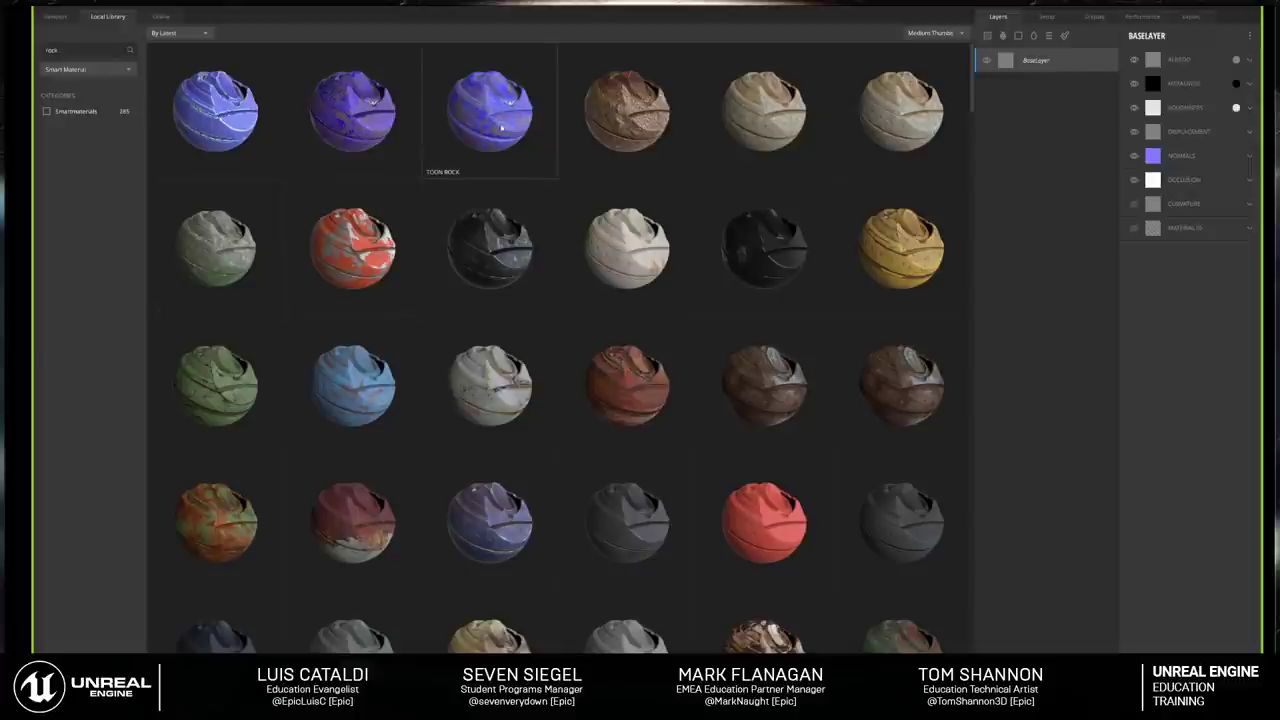
double_click(630, 127)
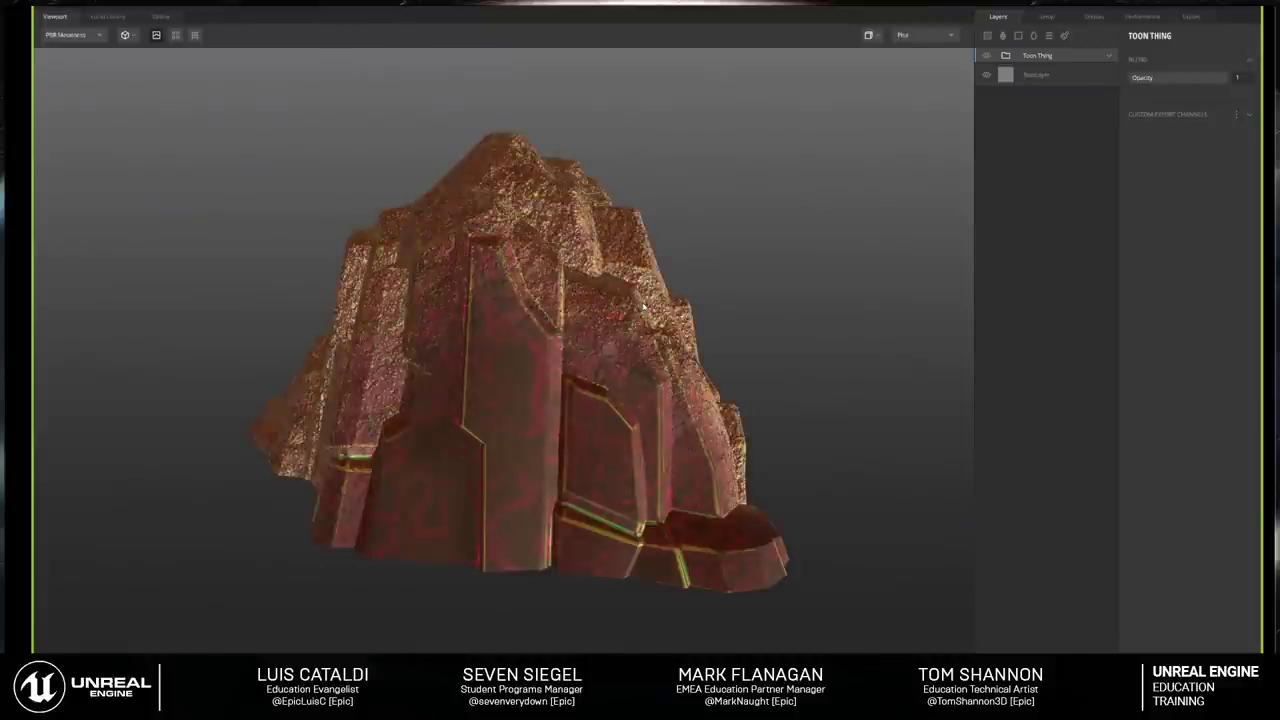
drag(644, 307, 575, 266)
scroll(575, 266, down, 3)
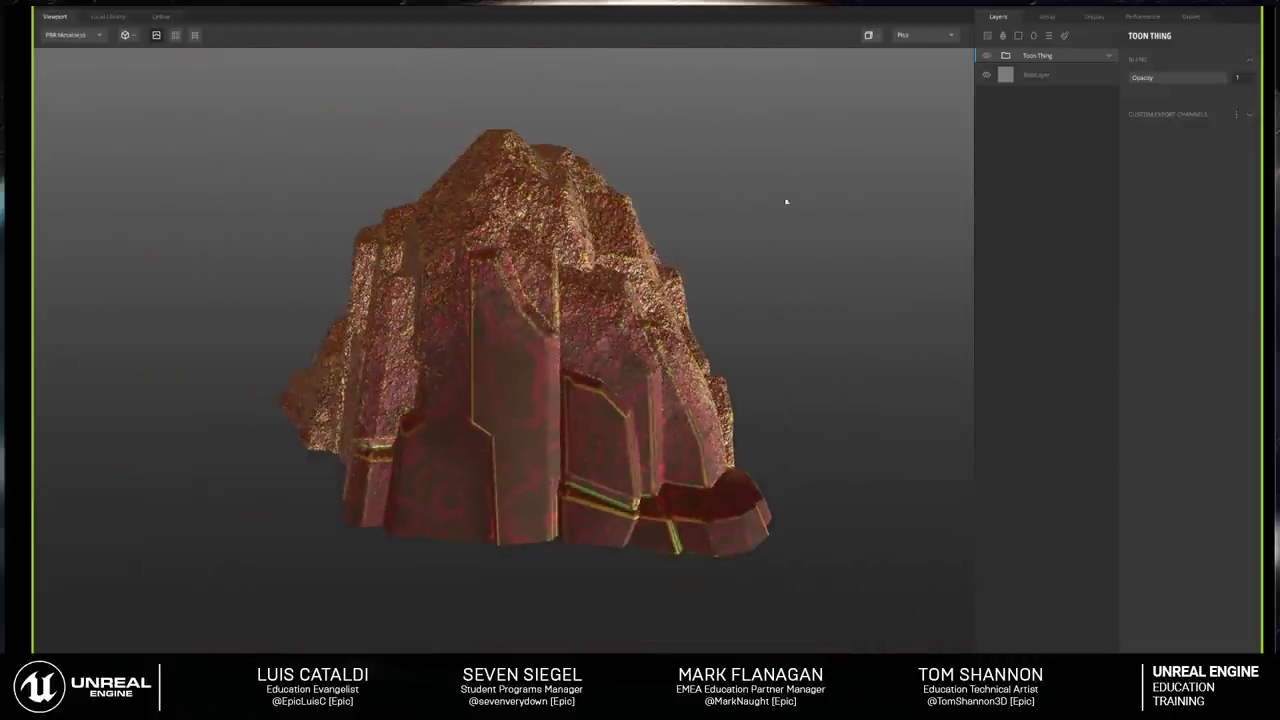
Step: Expand the Toon Thing group and change the Neon inset layer's albedo colour to yellow
click(1062, 58)
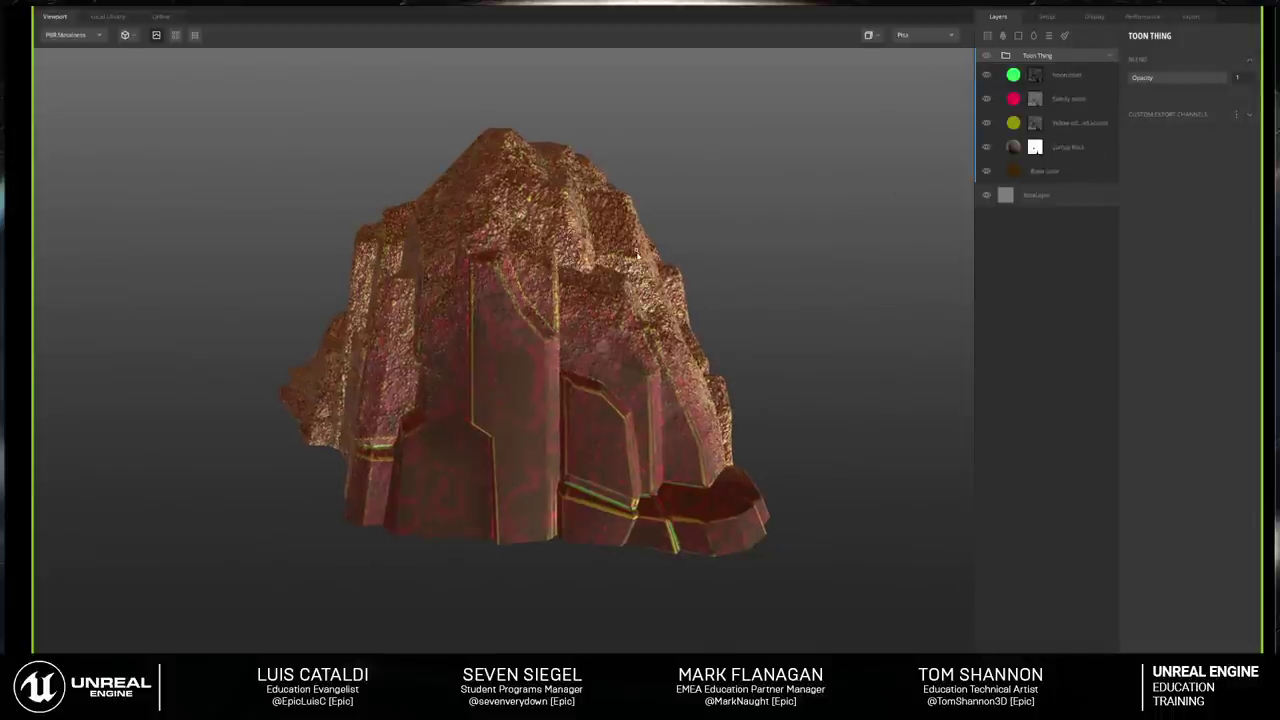
click(1013, 128)
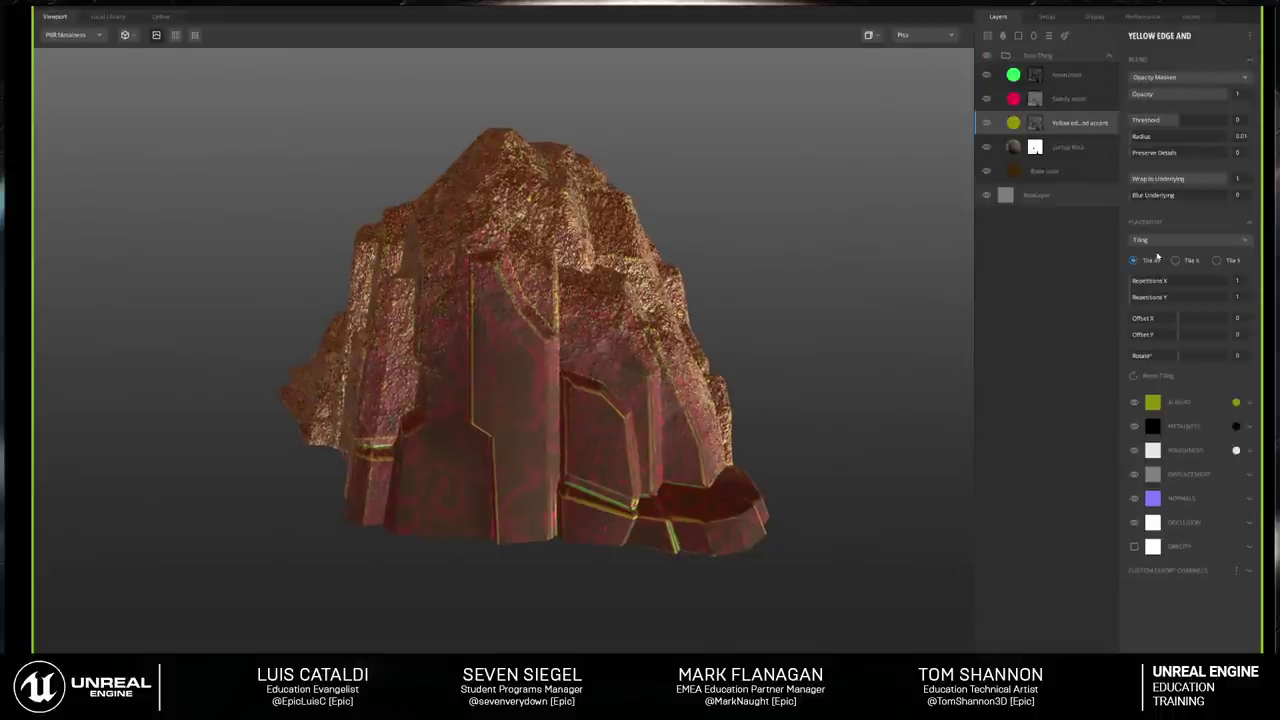
click(1030, 84)
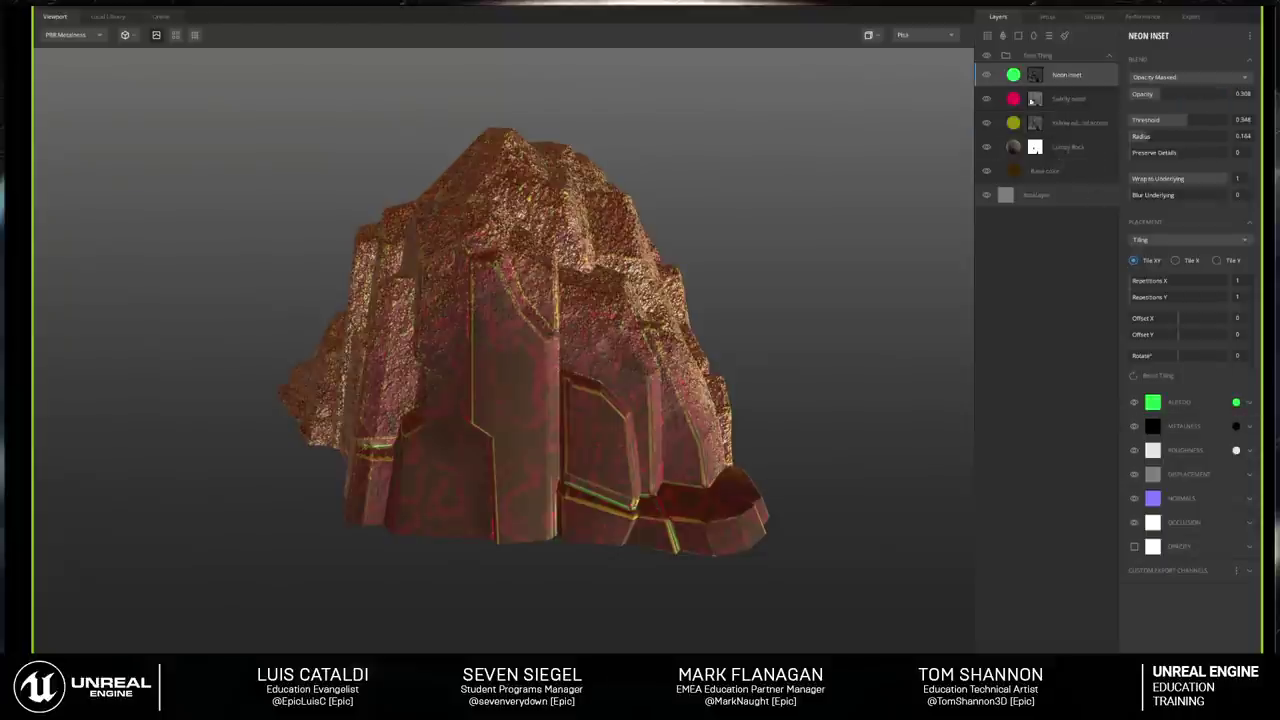
click(1237, 402)
drag(853, 256, 858, 290)
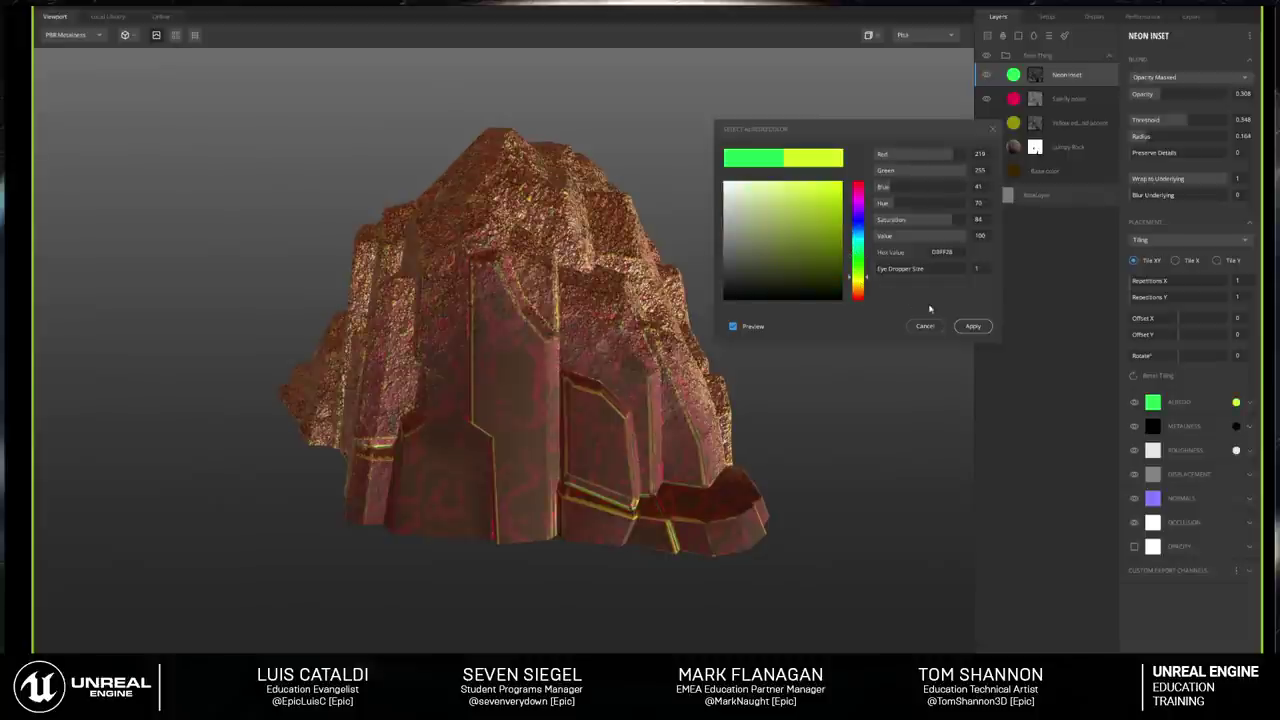
click(971, 326)
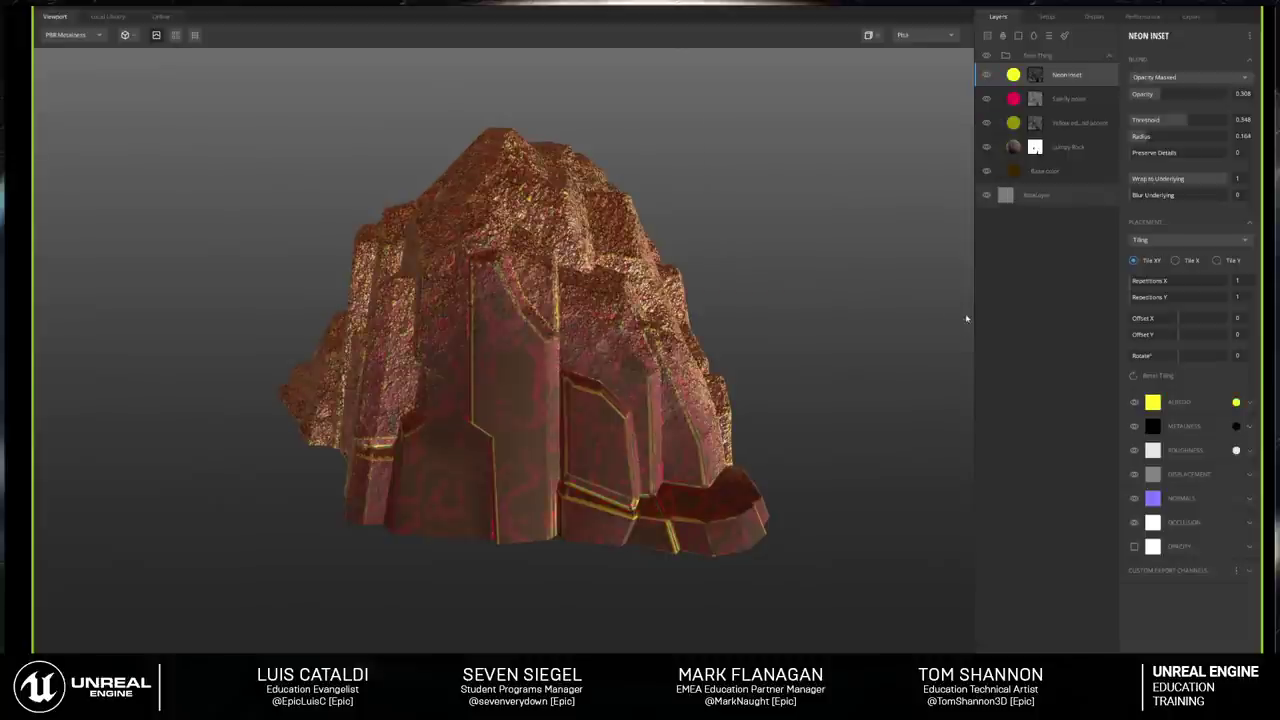
drag(953, 171, 616, 248)
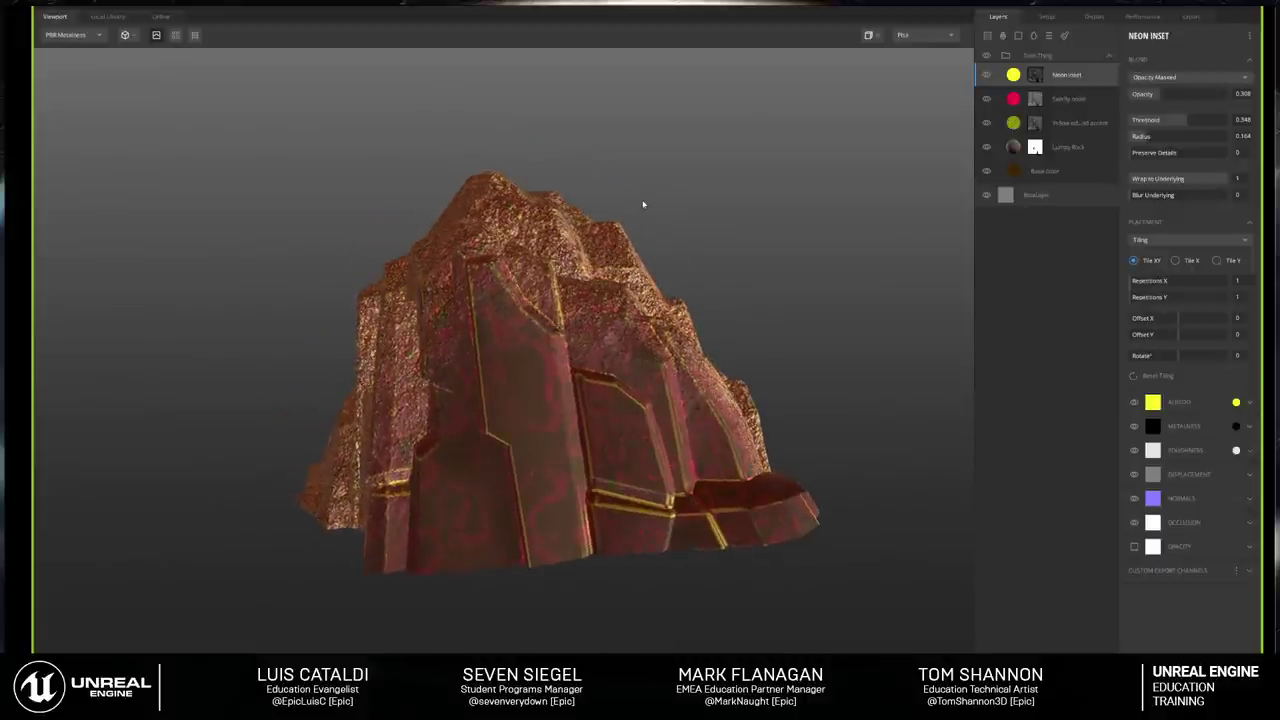
drag(643, 204, 605, 280)
scroll(592, 320, up, 3)
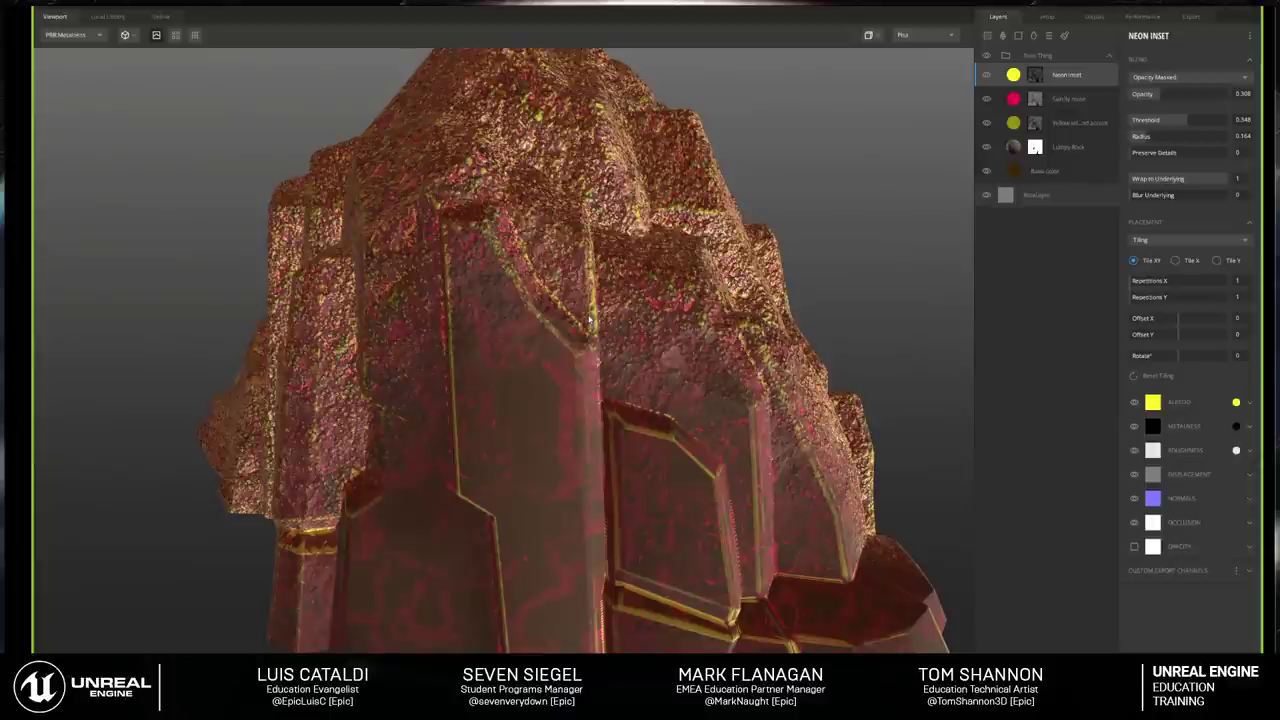
scroll(590, 320, down, 2)
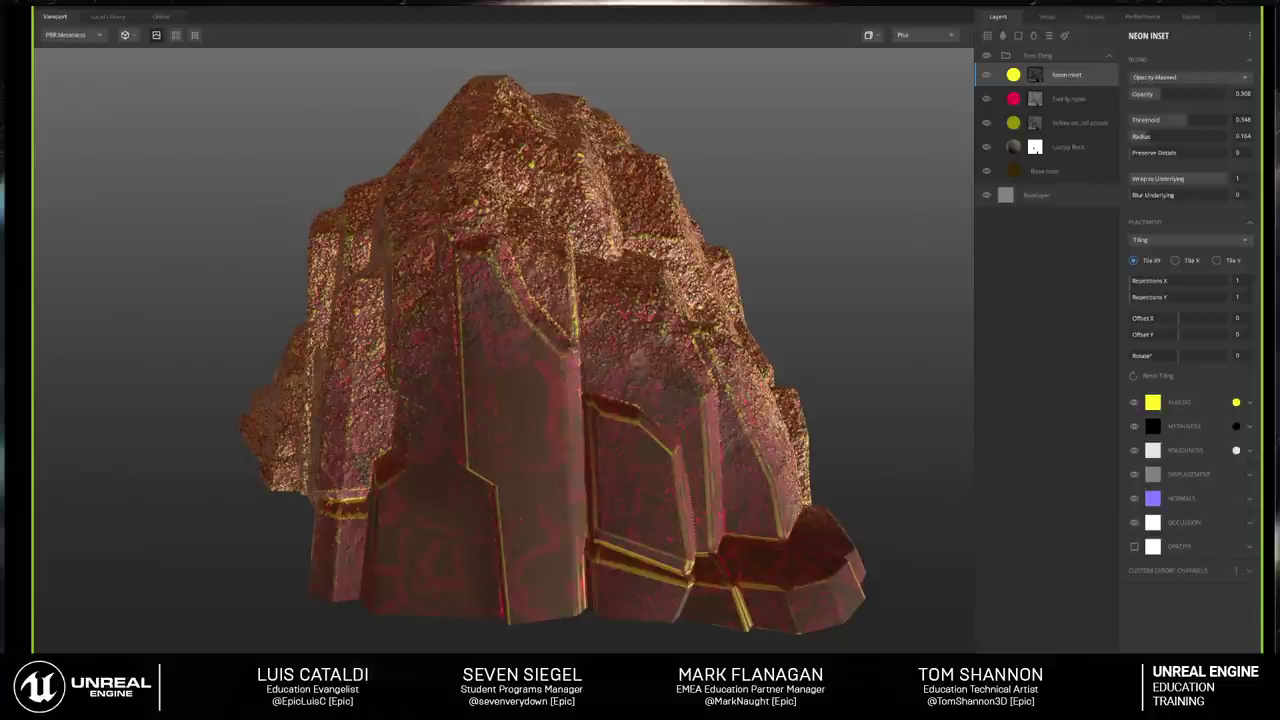
Step: Switch to File Explorer and open the Island_Ground_Upside texture folder inside Quixel_Mixer_Textures
key(alt+Tab)
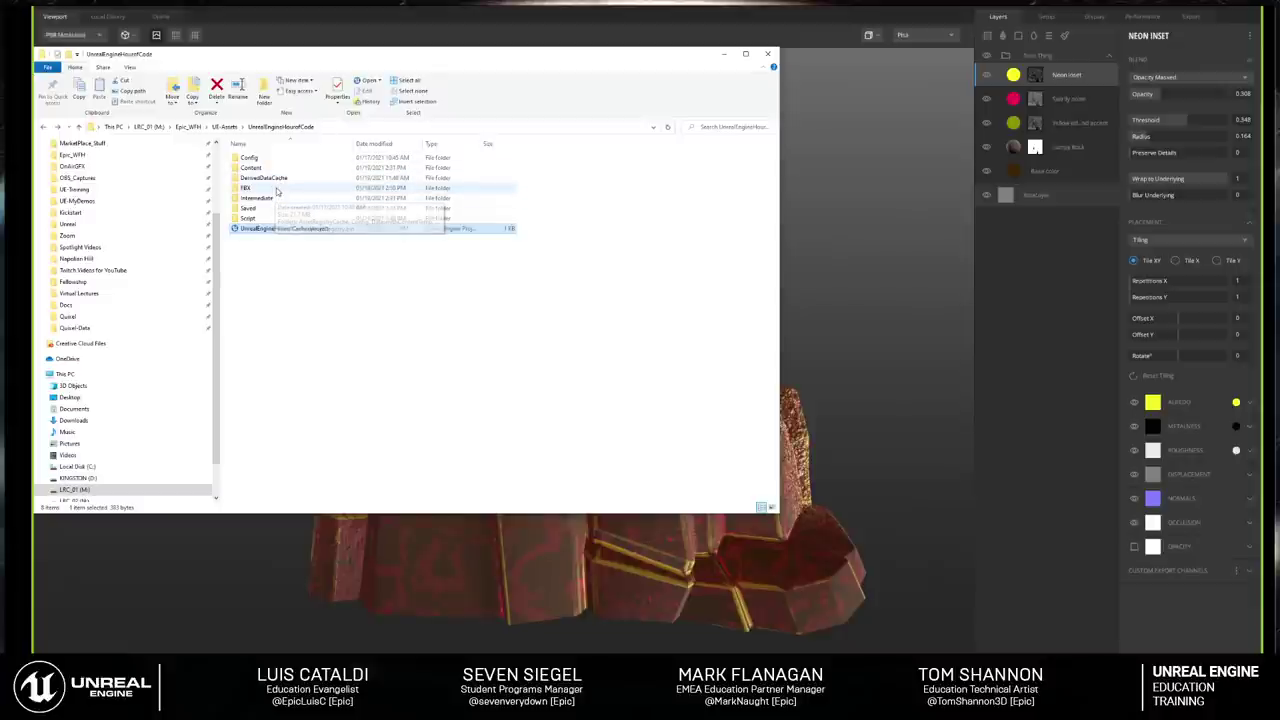
double_click(147, 159)
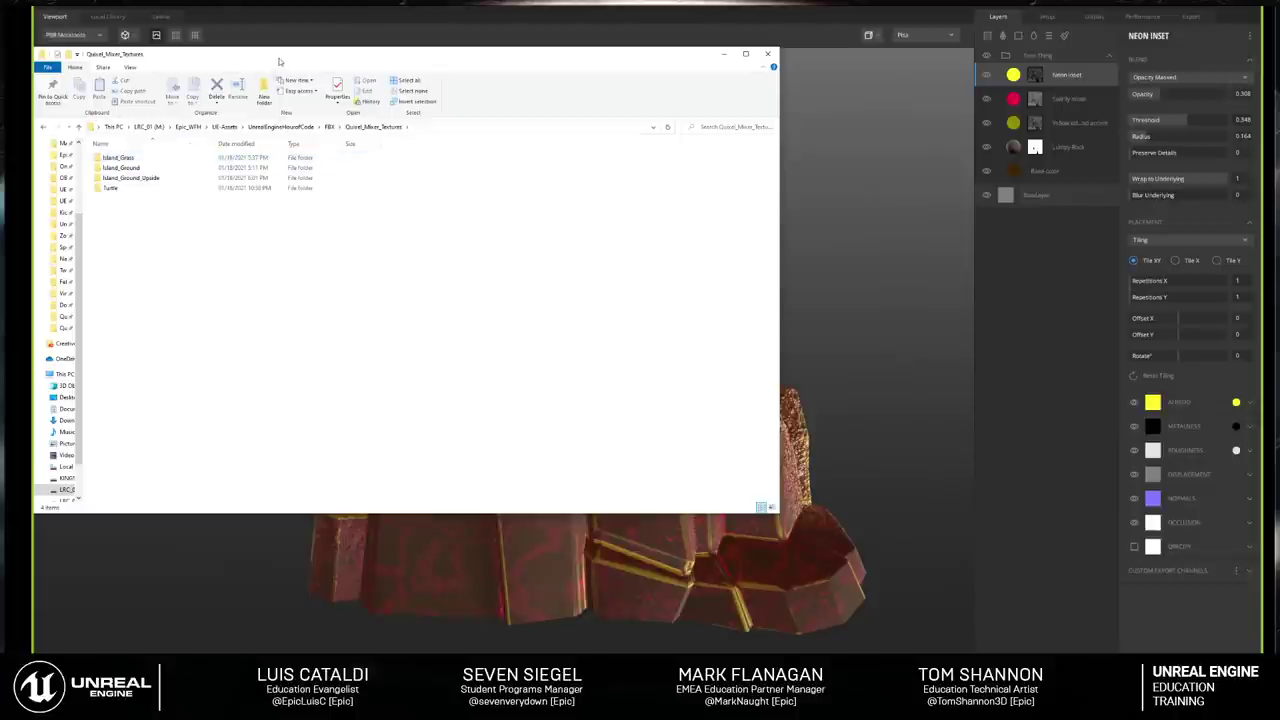
drag(287, 56, 445, 52)
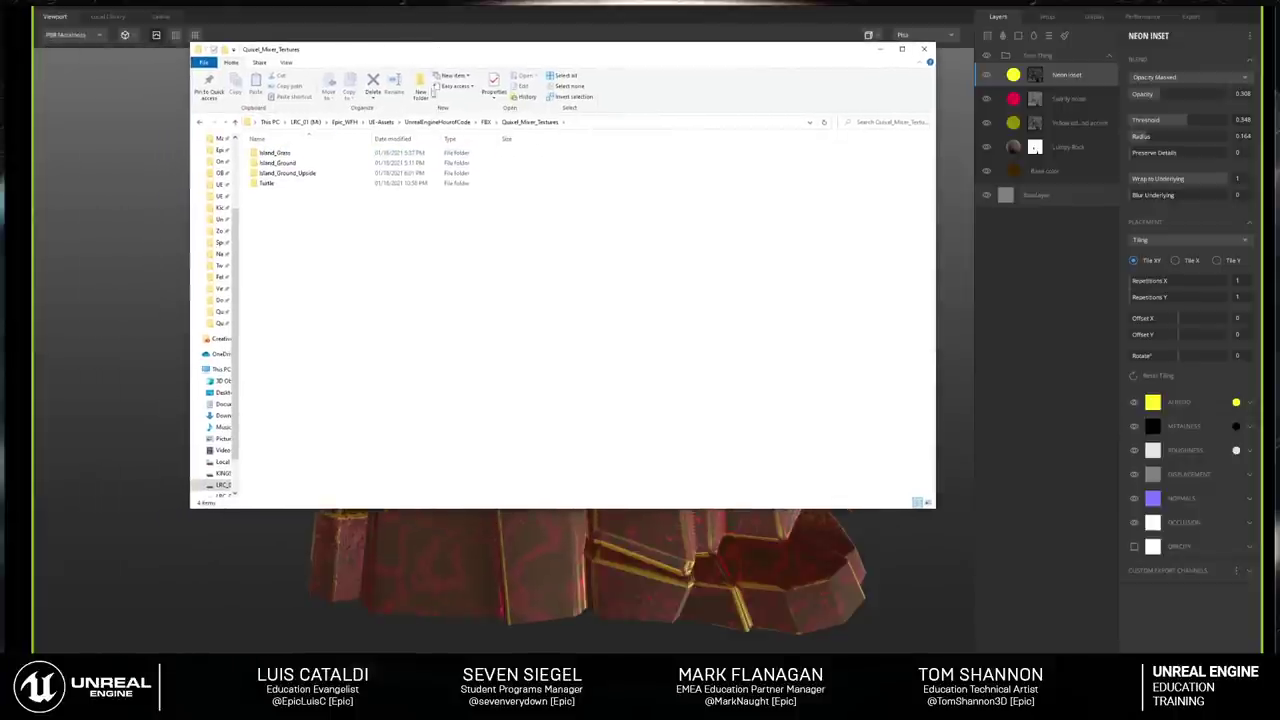
double_click(316, 174)
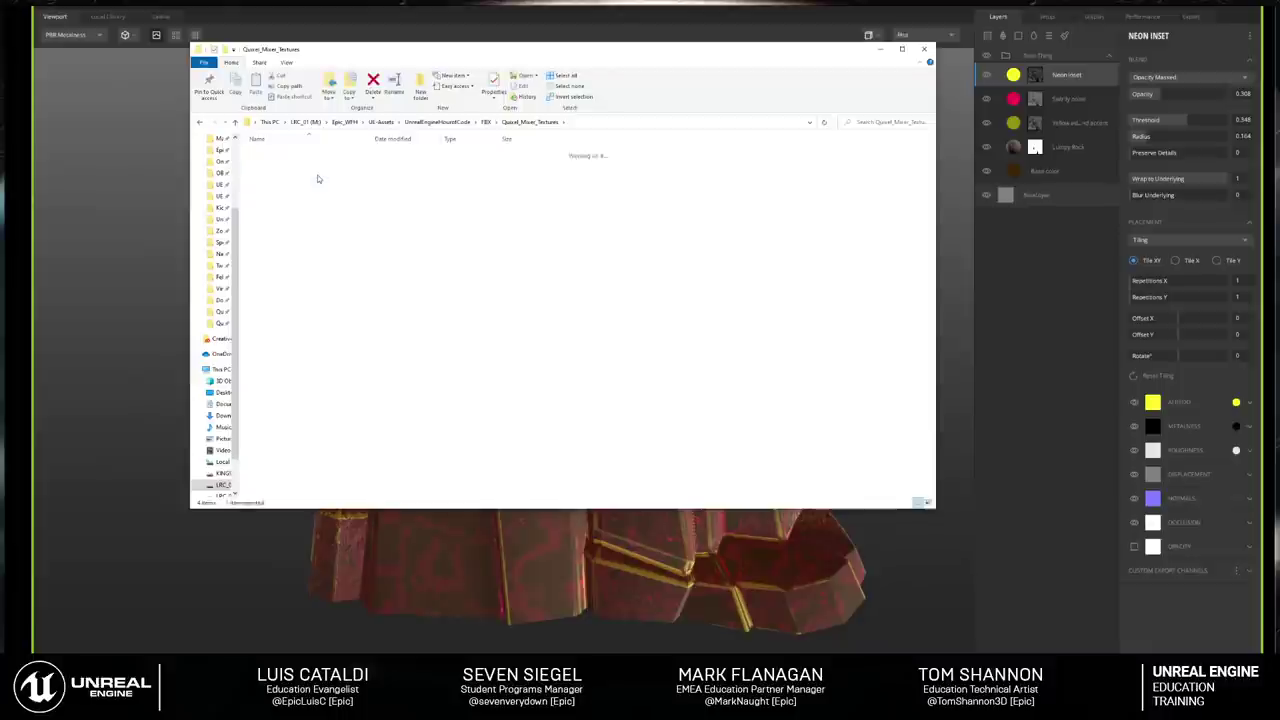
double_click(287, 153)
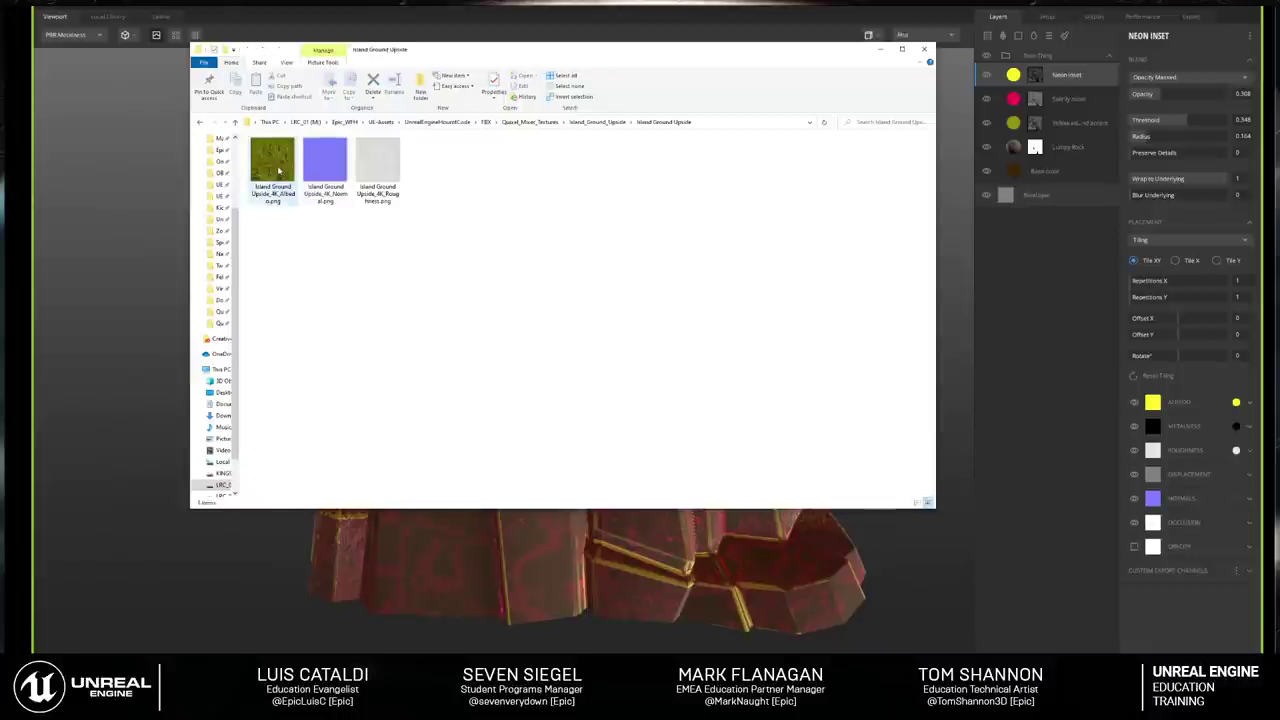
Step: Open the Island Ground Upside 4K albedo texture in the image viewer to examine it, and close the viewer
click(279, 171)
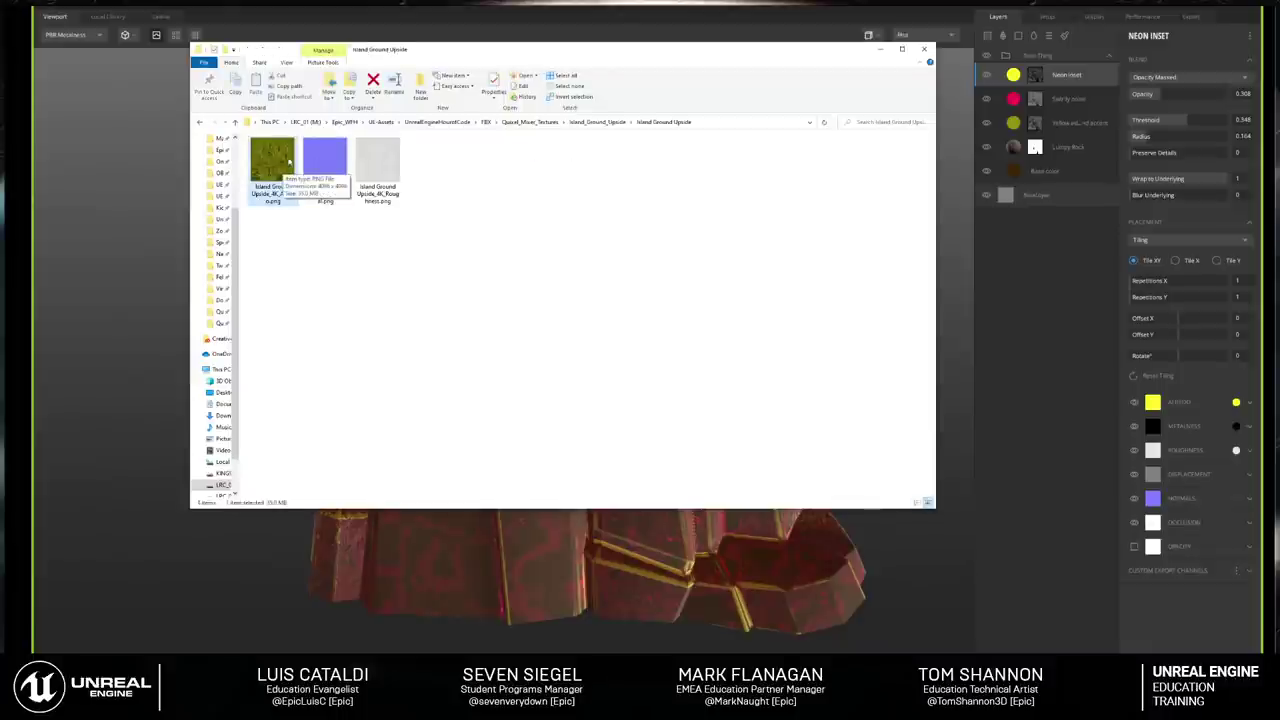
double_click(286, 160)
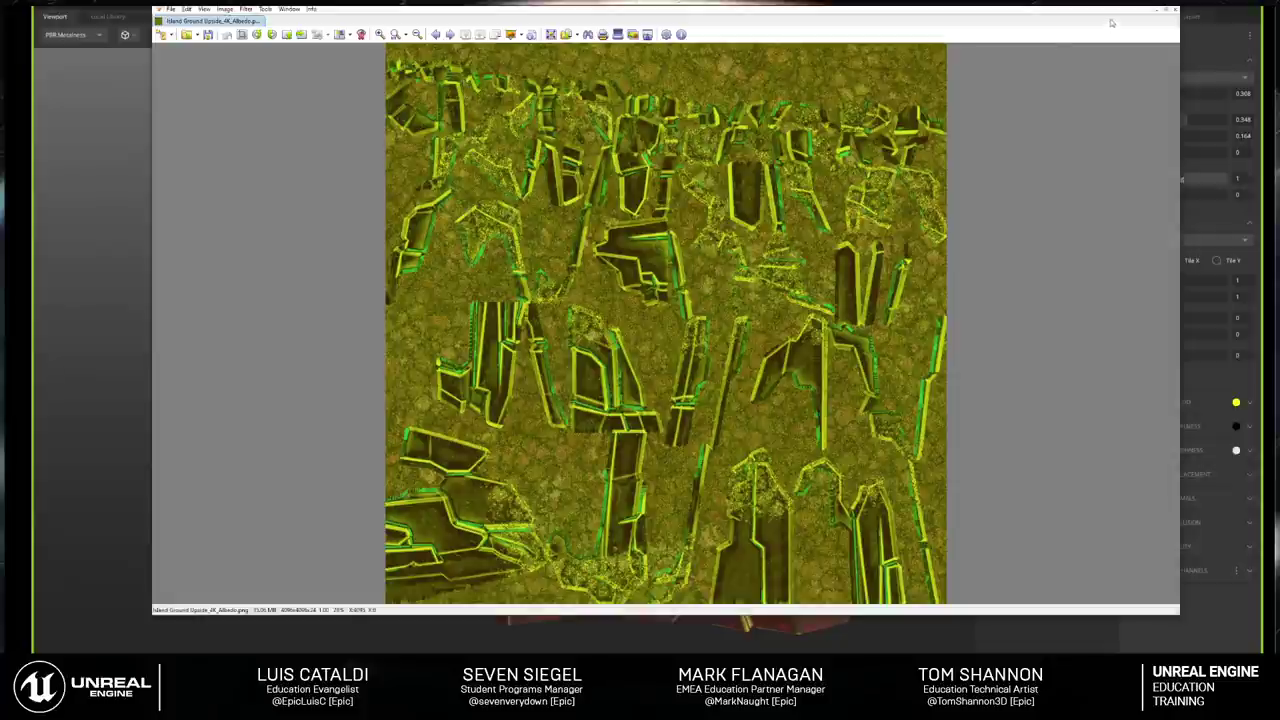
key(Escape)
Step: Go back up to Quixel_Mixer_Textures, open the Island_Grass folder's Island Grass2 textures, and close the folder window
key(alt+Up)
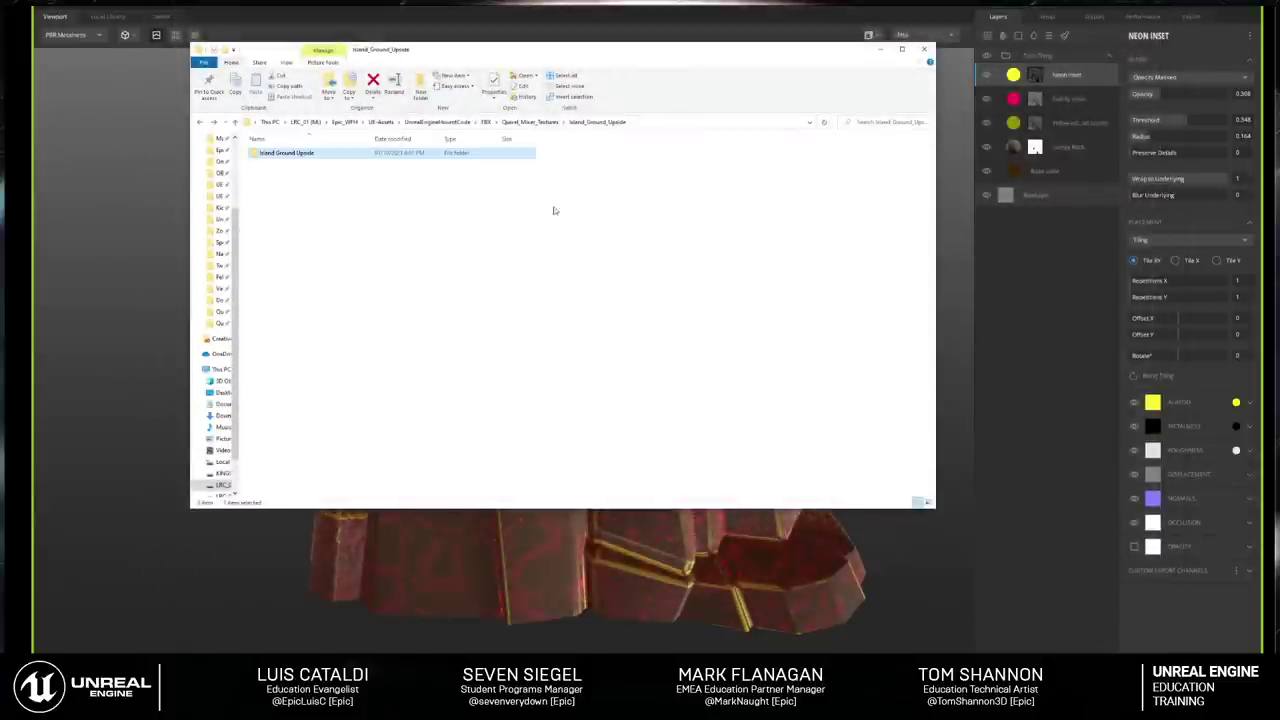
key(alt+Up)
double_click(309, 155)
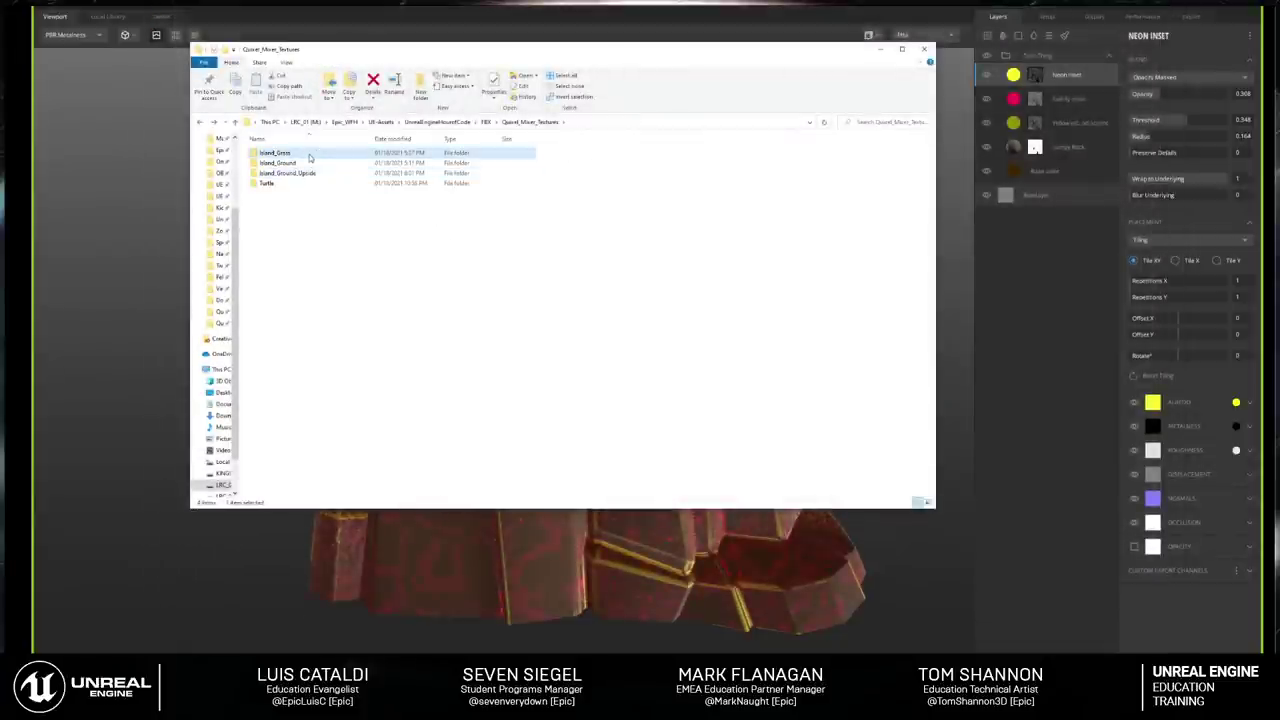
double_click(306, 164)
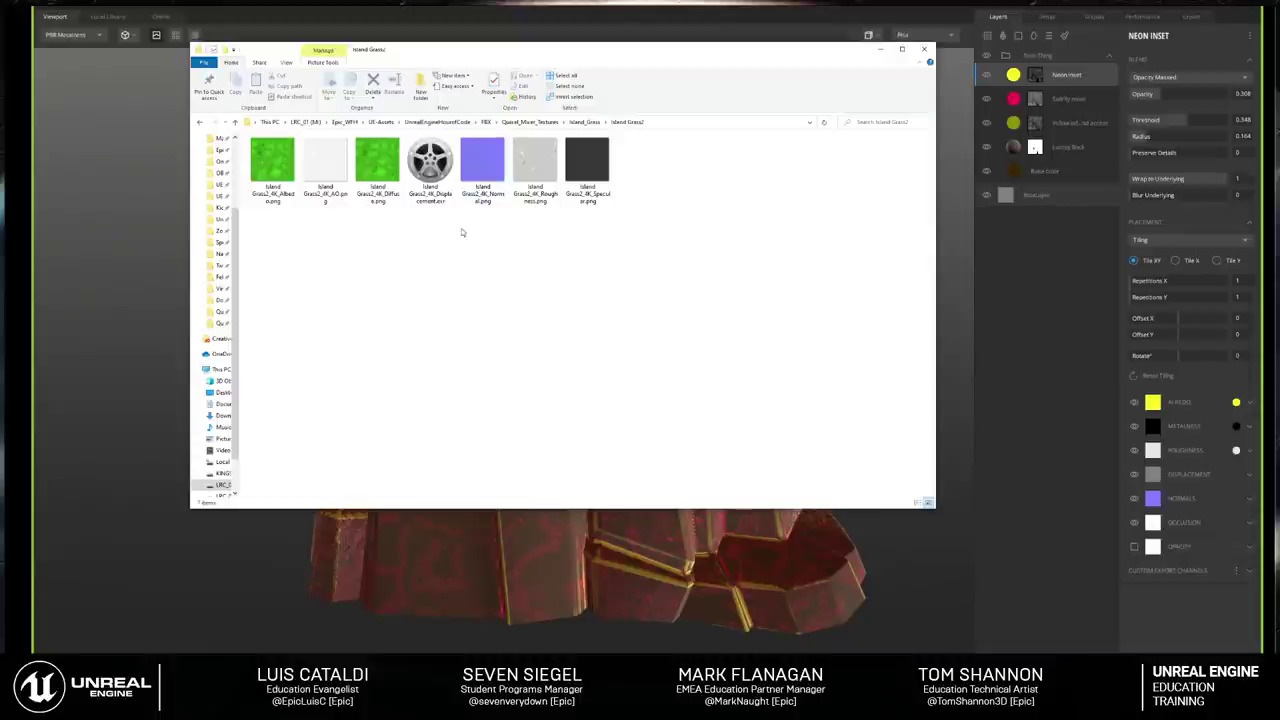
click(925, 49)
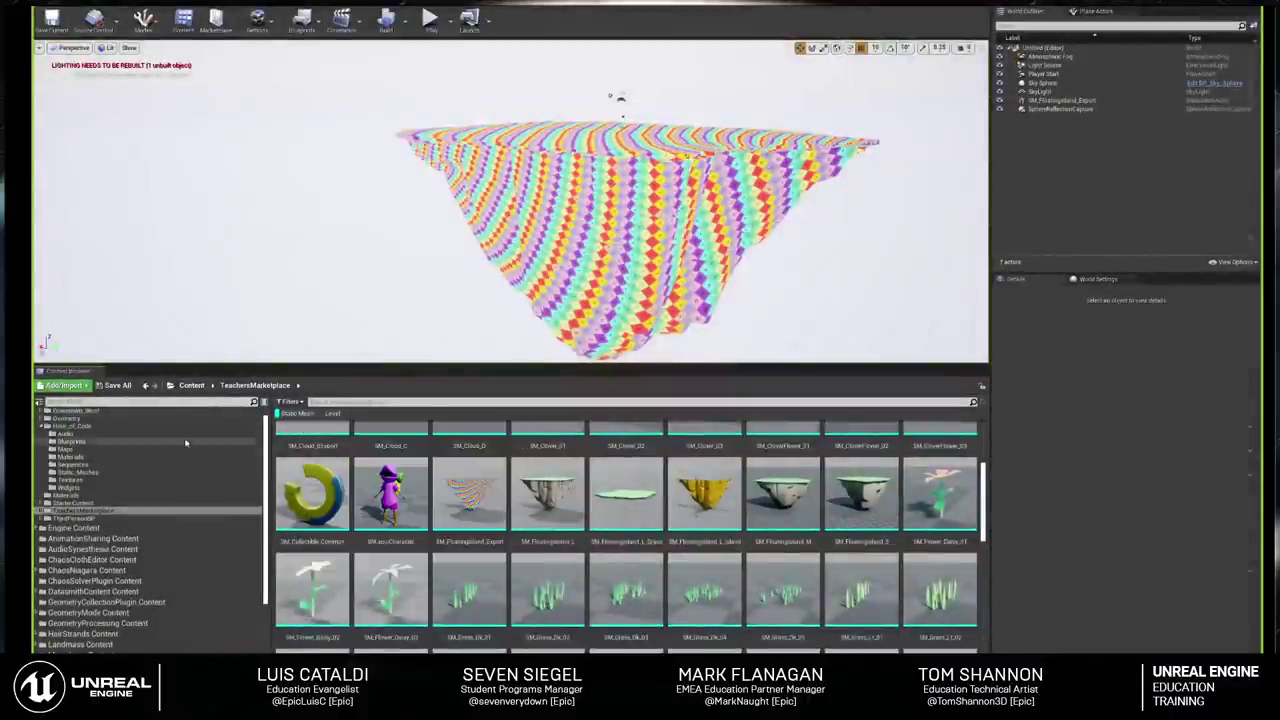
Step: Switch to the Unreal Editor, filter the whole Content folder to levels only, and open Stylized_Map without saving the current changes
scroll(143, 420, up, 1)
click(143, 415)
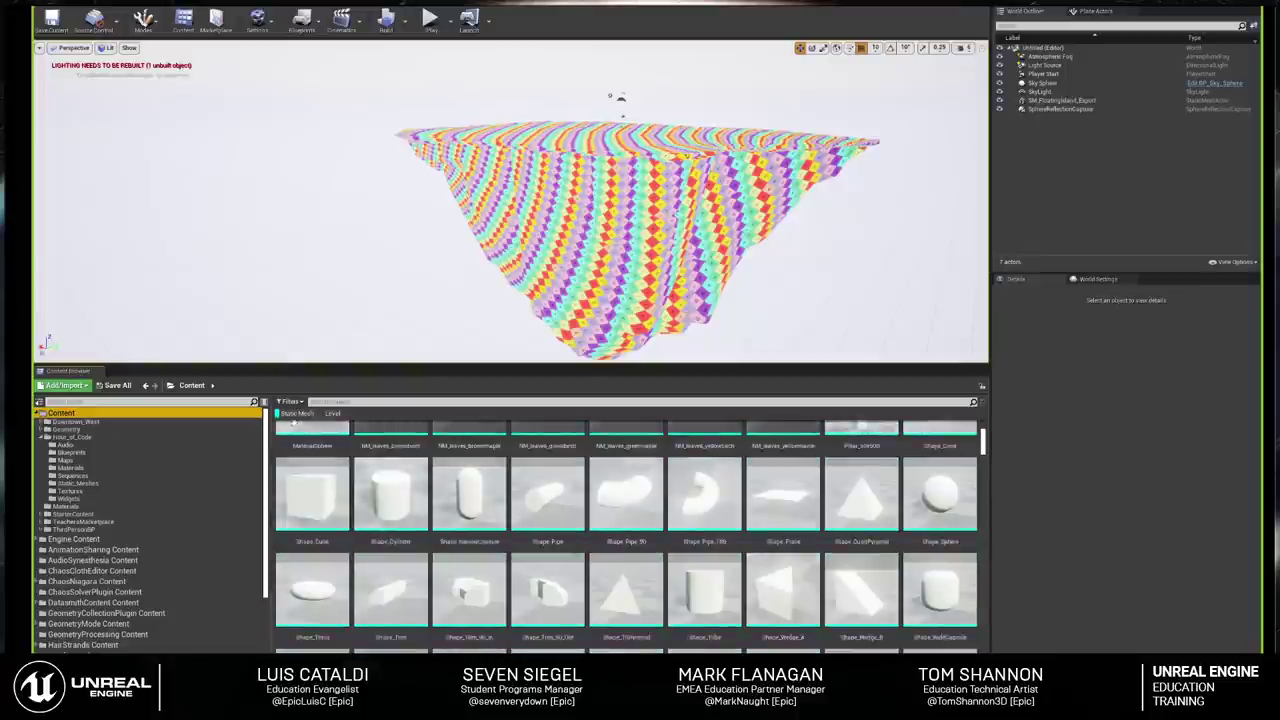
click(296, 413)
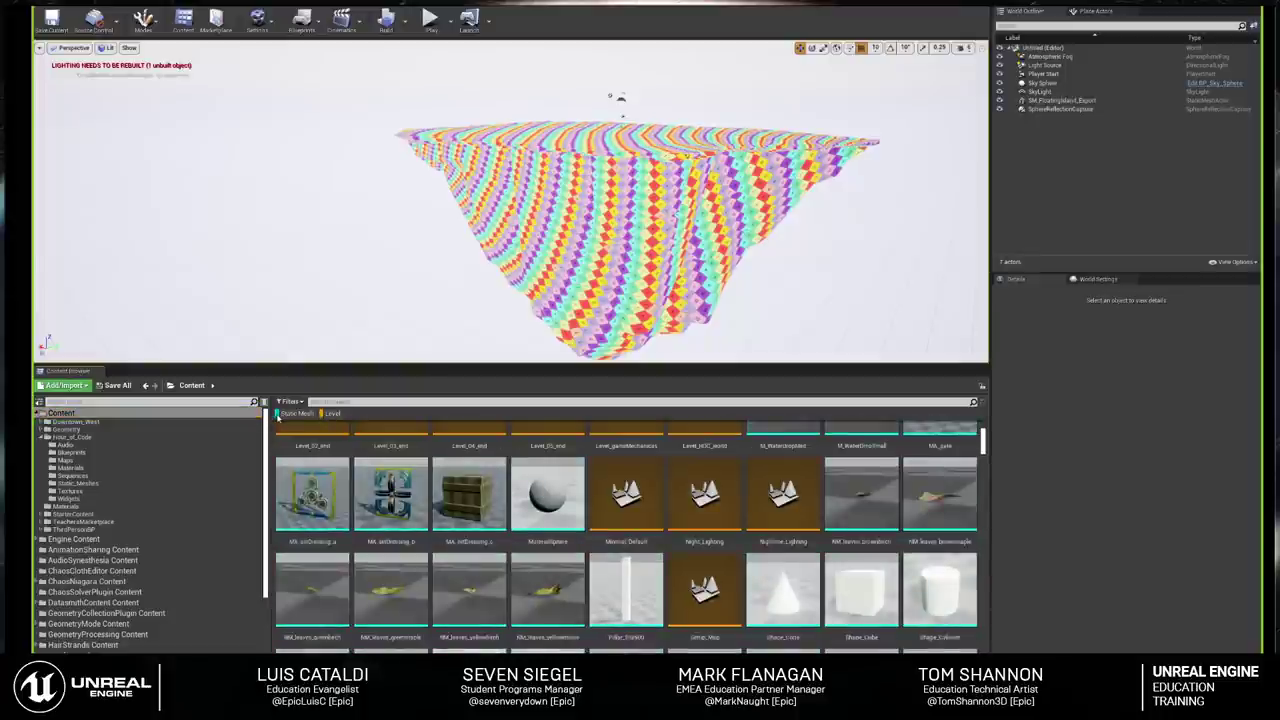
click(330, 413)
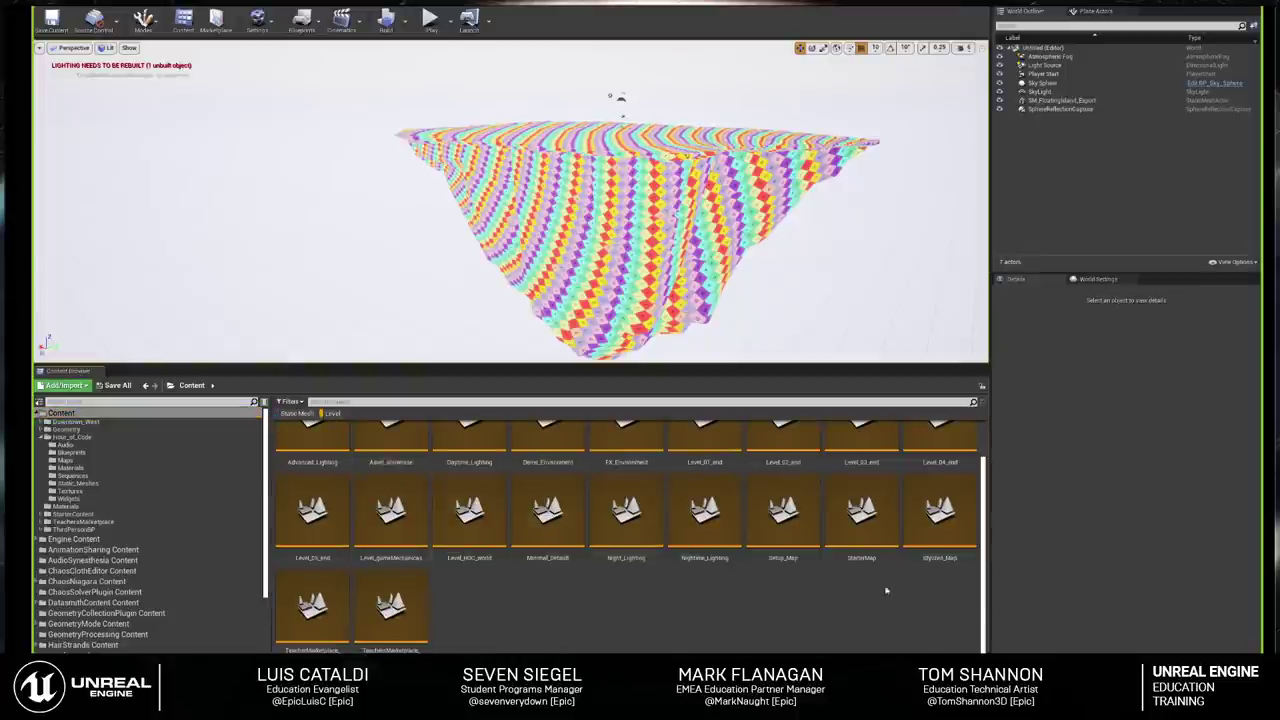
double_click(940, 530)
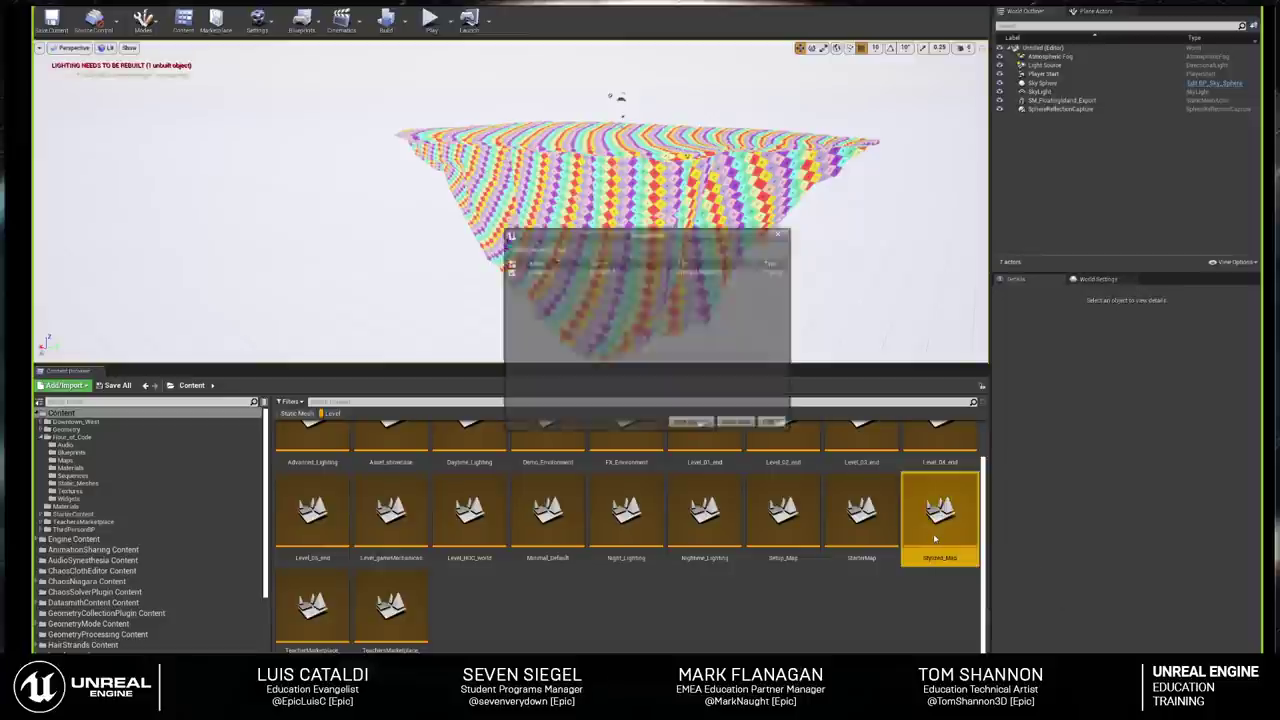
click(738, 424)
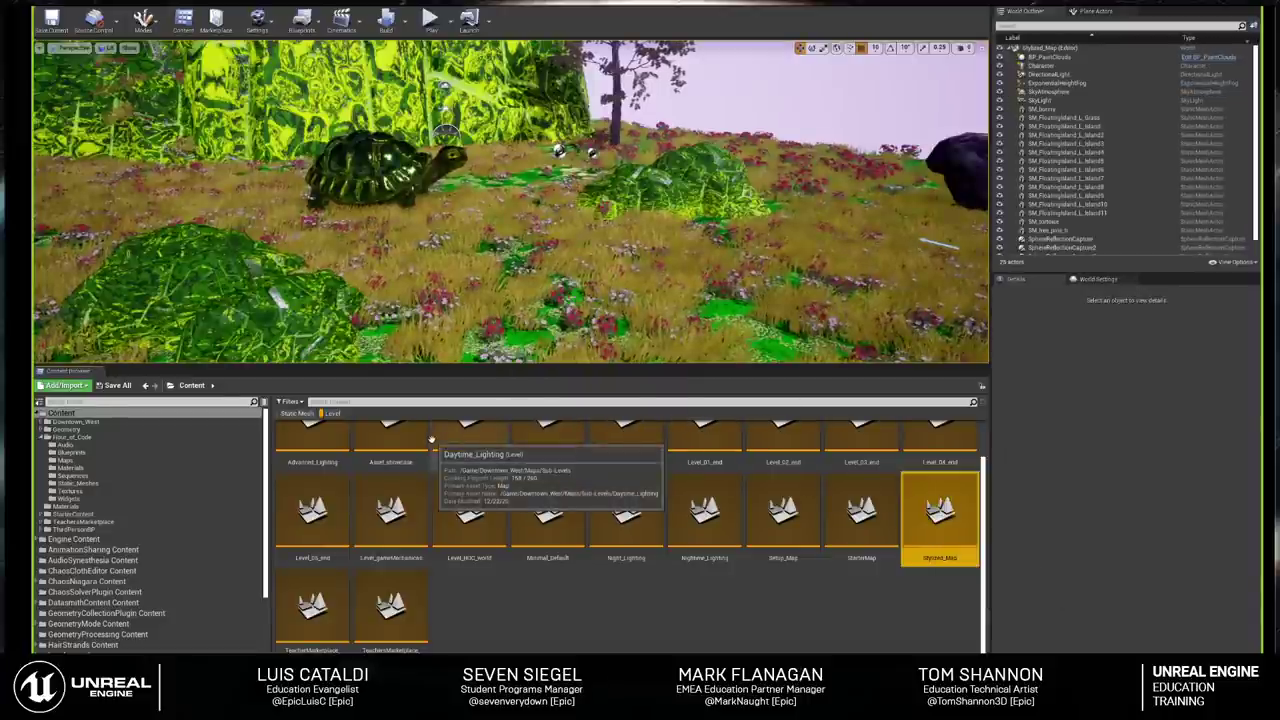
Step: Examine the textured floating island, its turtle and its bunny in the level, including a short play session in the editor
scroll(510, 200, down, 10)
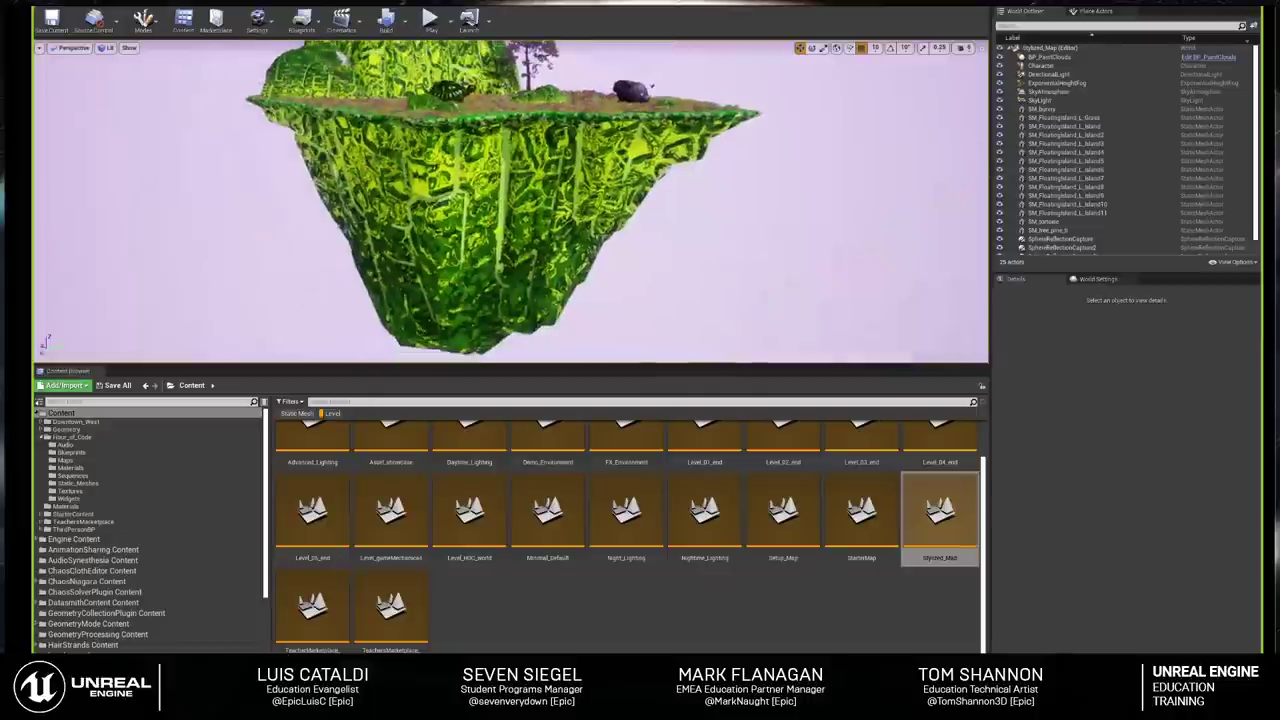
drag(500, 150, 500, 205)
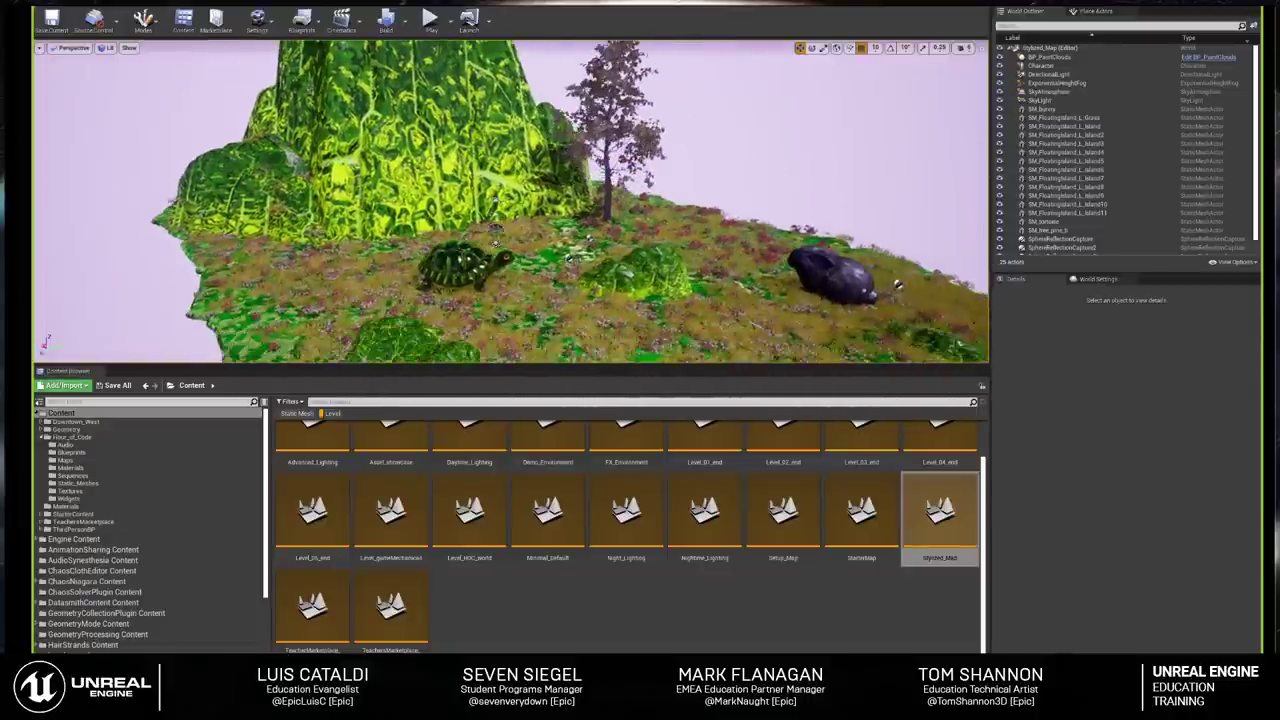
drag(500, 200, 430, 200)
drag(906, 240, 440, 45)
click(429, 20)
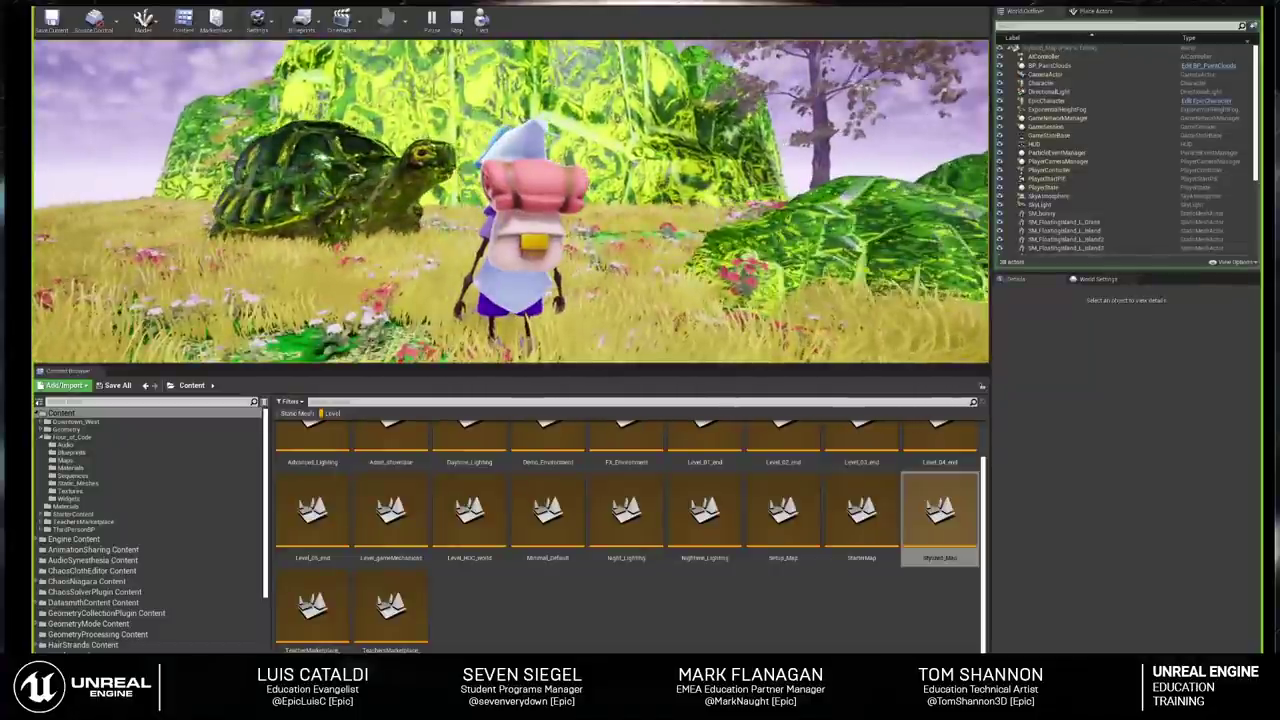
key(Escape)
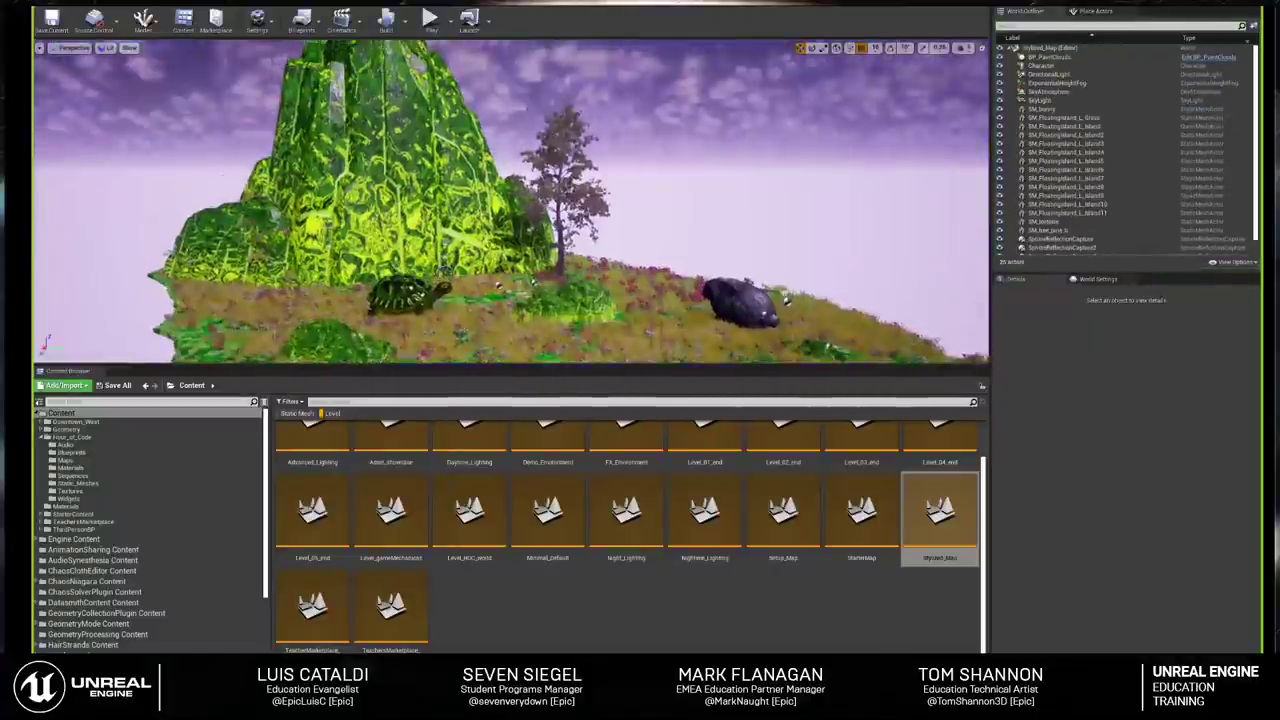
scroll(865, 328, up, 2)
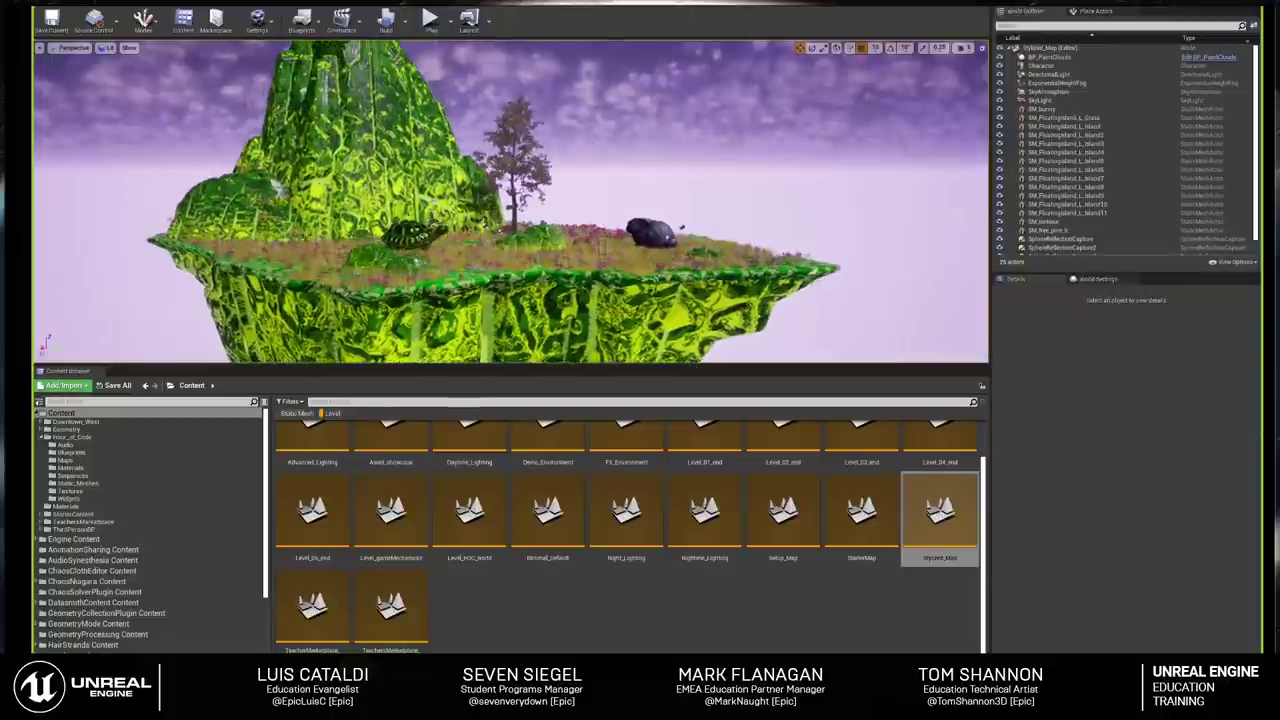
scroll(510, 200, up, 6)
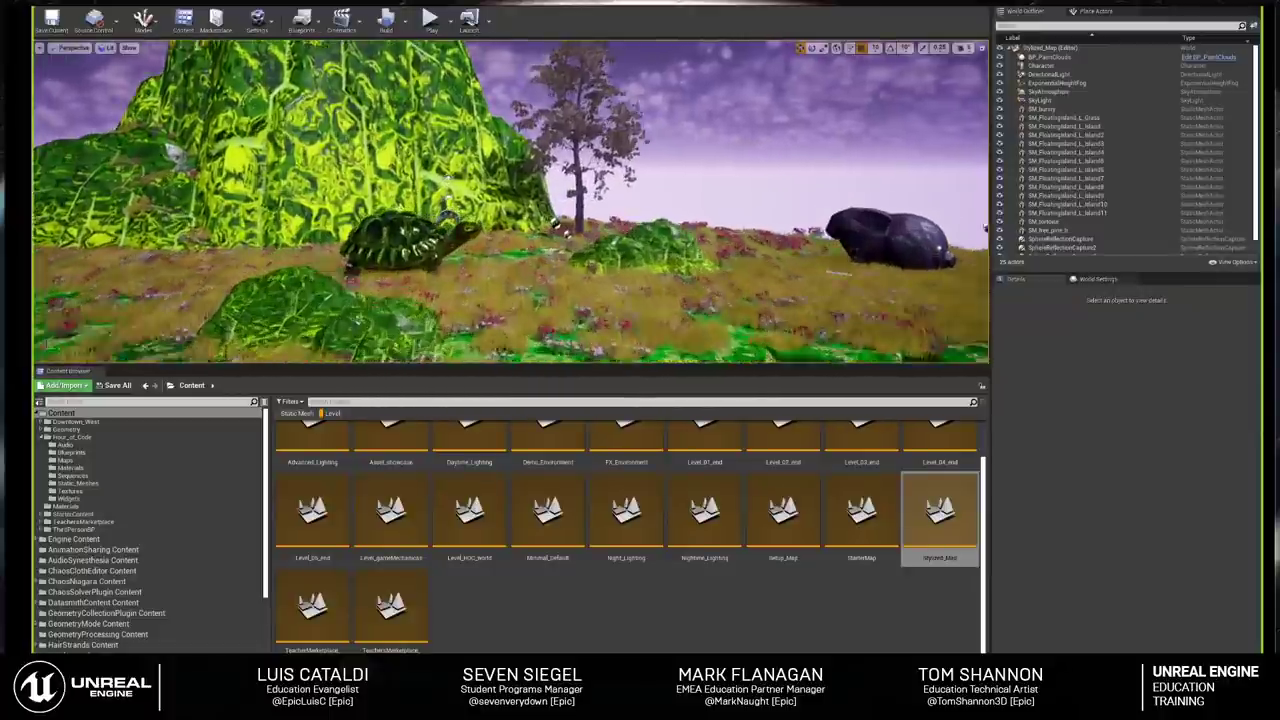
scroll(510, 200, up, 4)
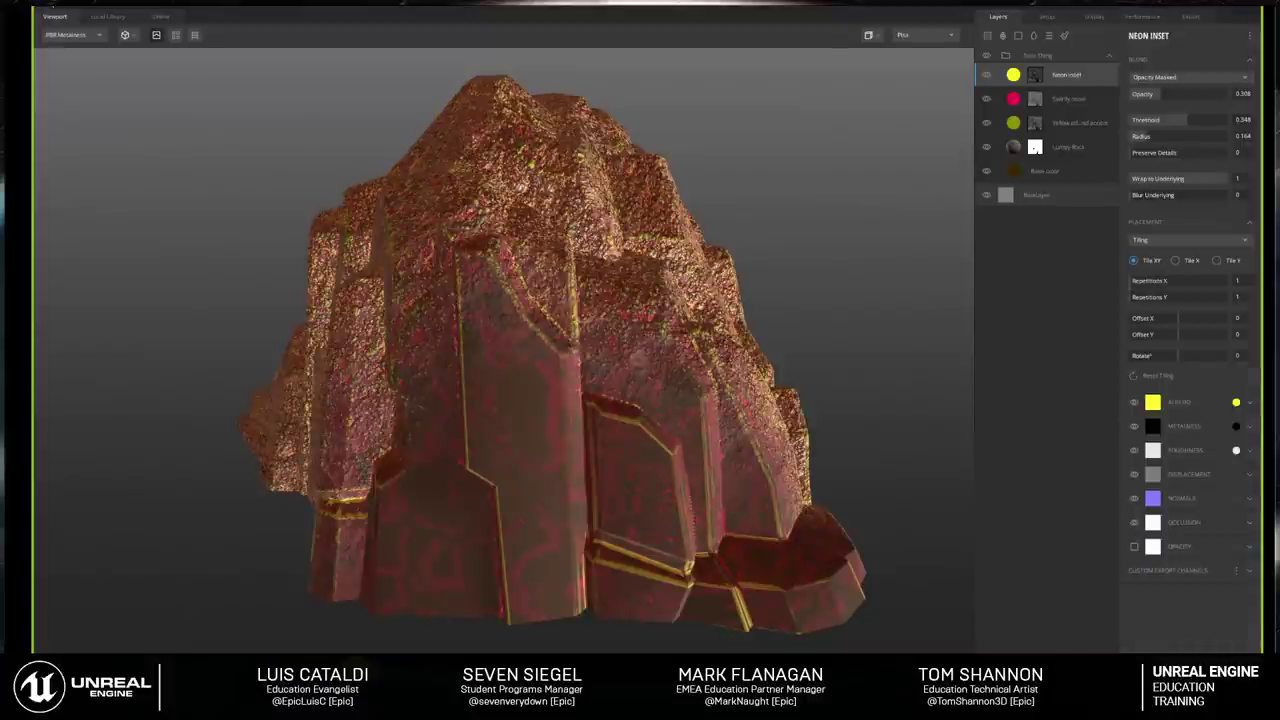
Step: Switch to Quixel Mixer and open the Turtle mix without saving the changes to the current mix
click(44, 8)
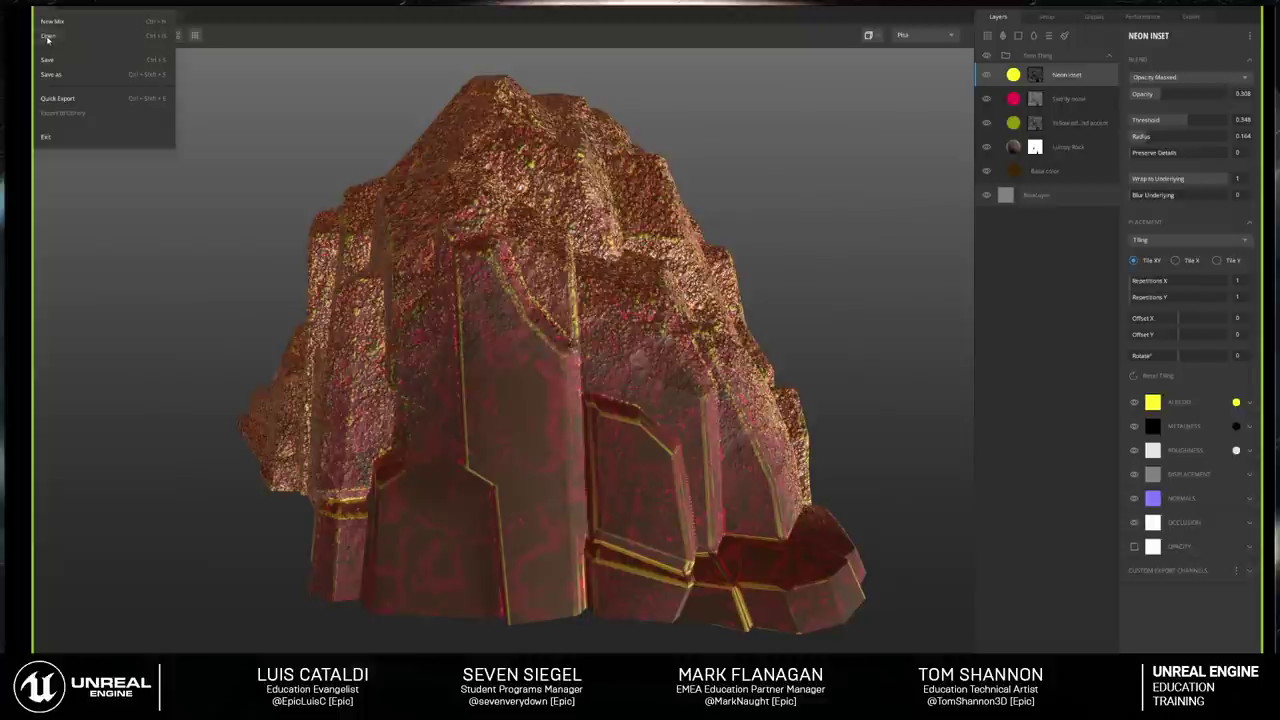
click(60, 36)
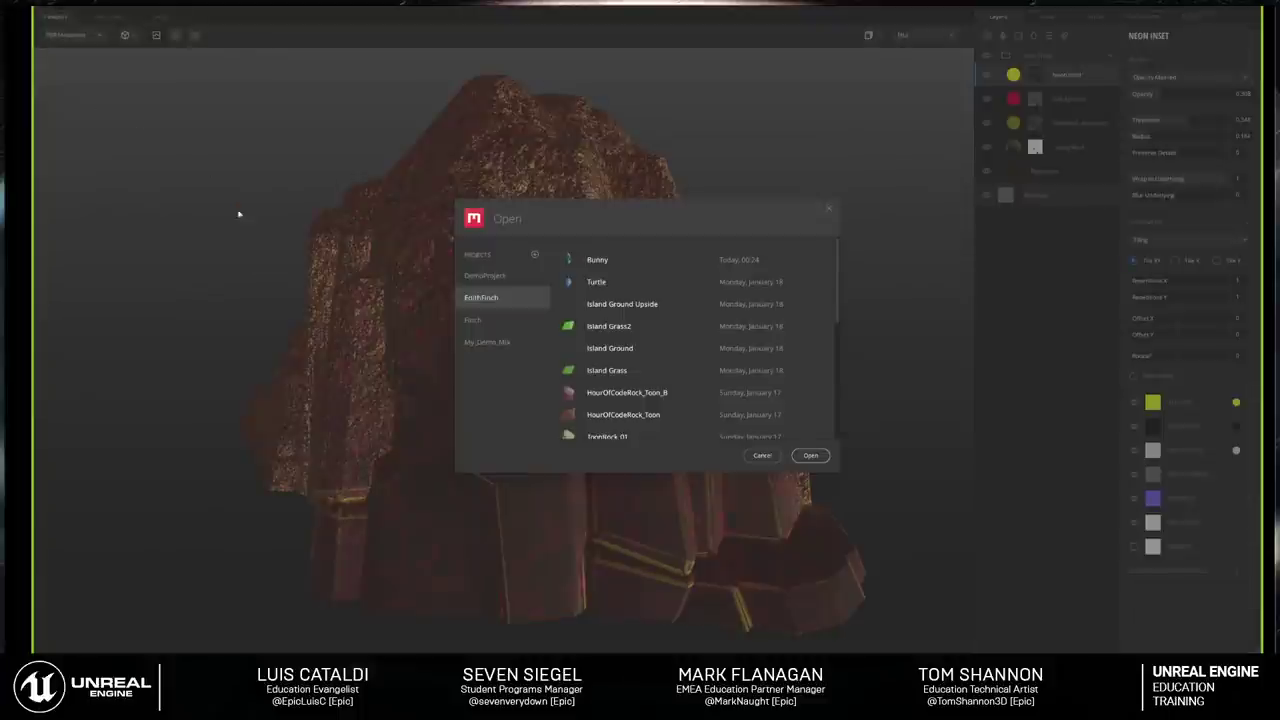
double_click(614, 284)
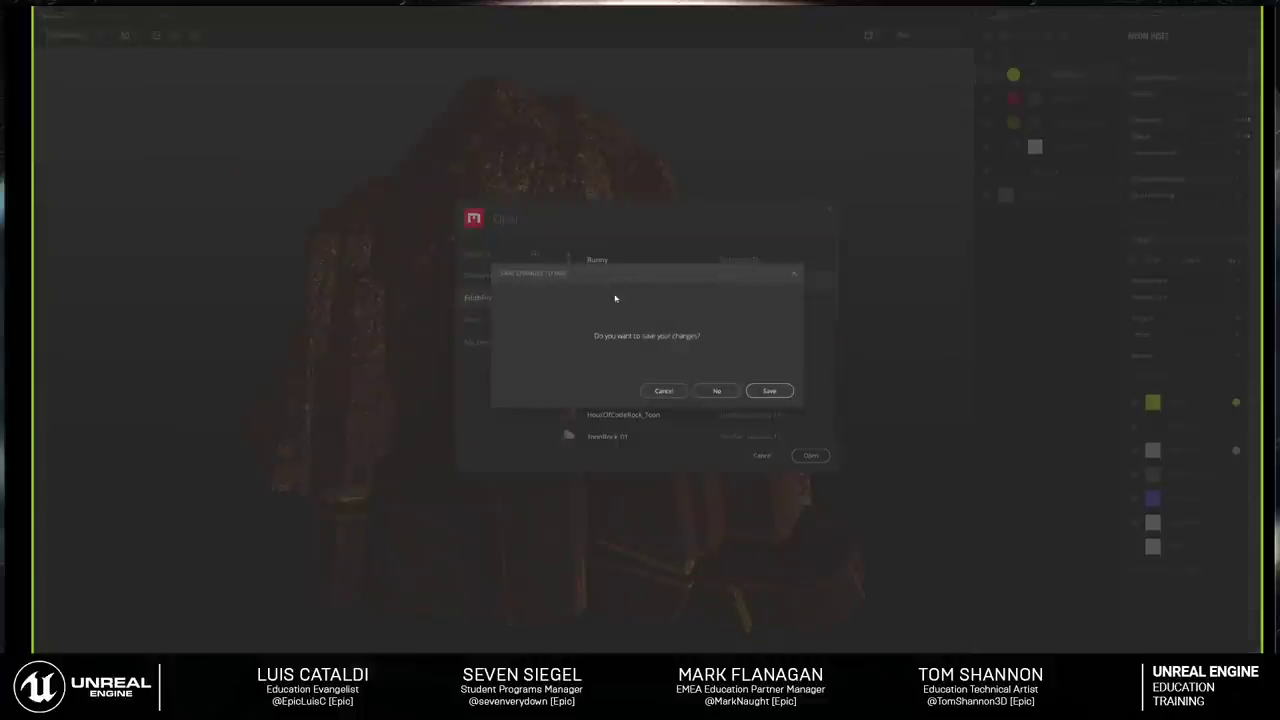
click(715, 391)
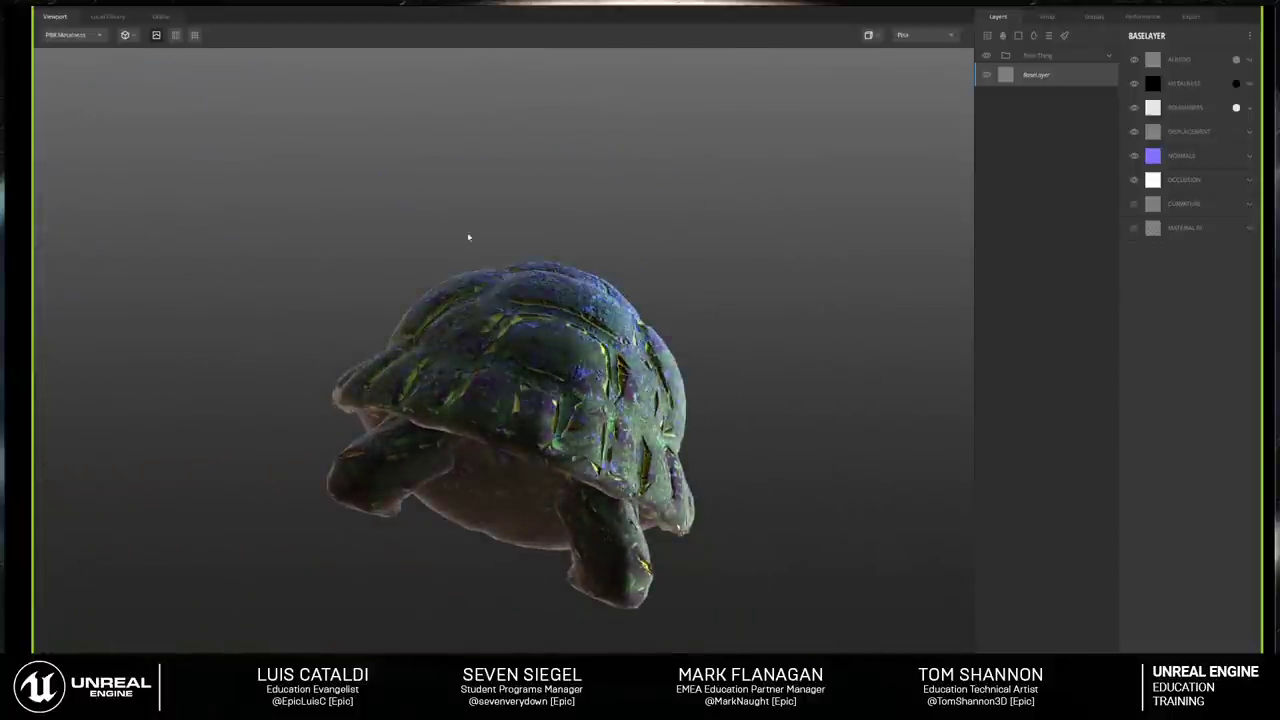
Step: Examine the toon material on the turtle's shell, head and legs from several angles and close up
drag(851, 357, 693, 595)
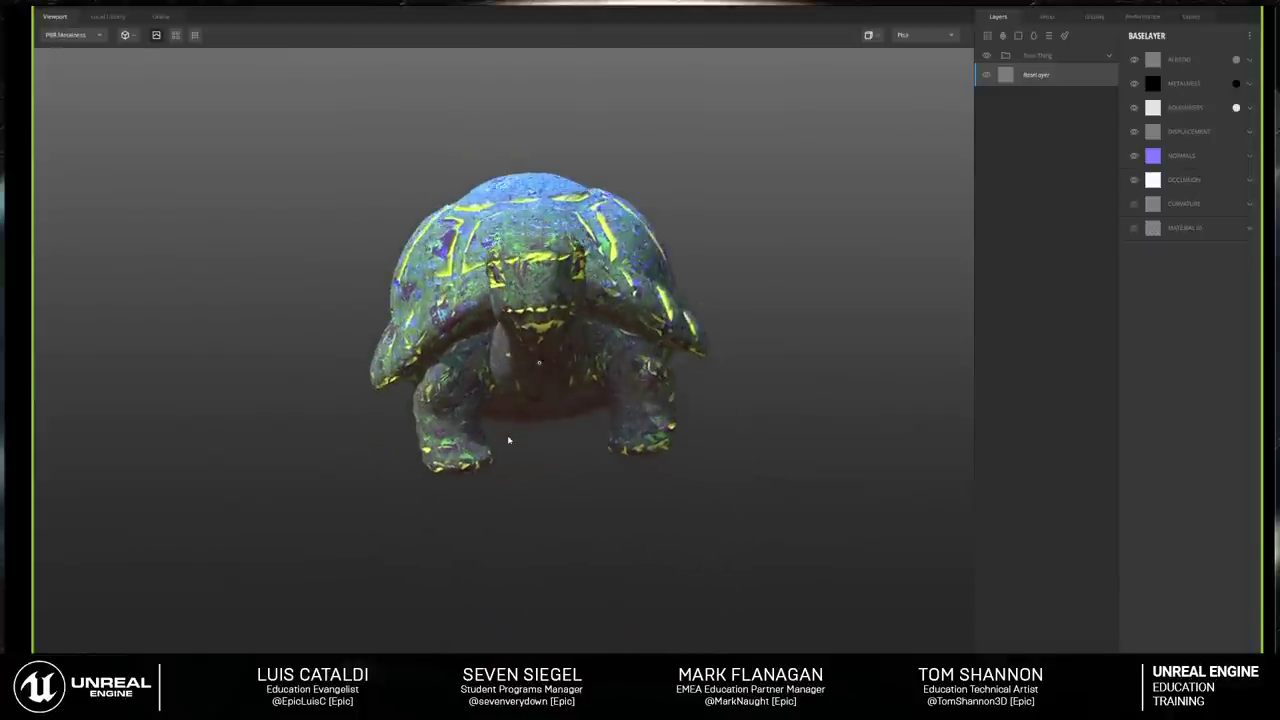
drag(540, 363, 840, 373)
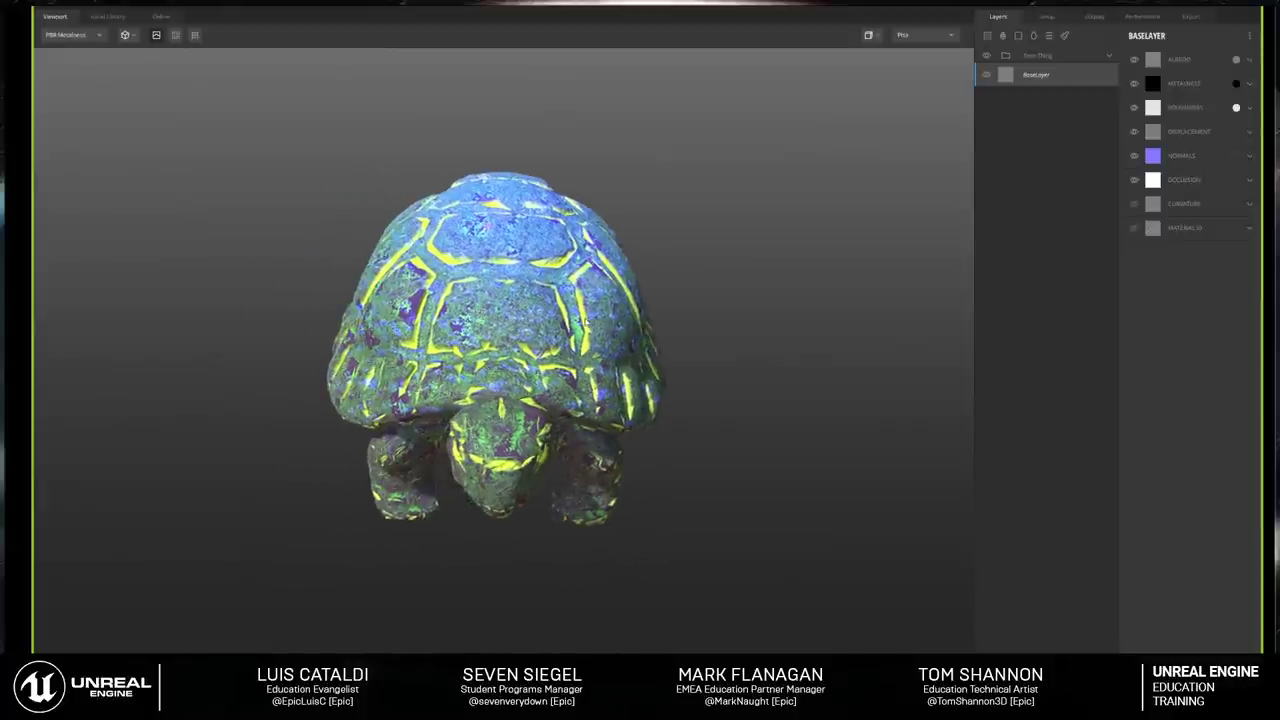
drag(416, 300, 540, 283)
scroll(632, 311, up, 5)
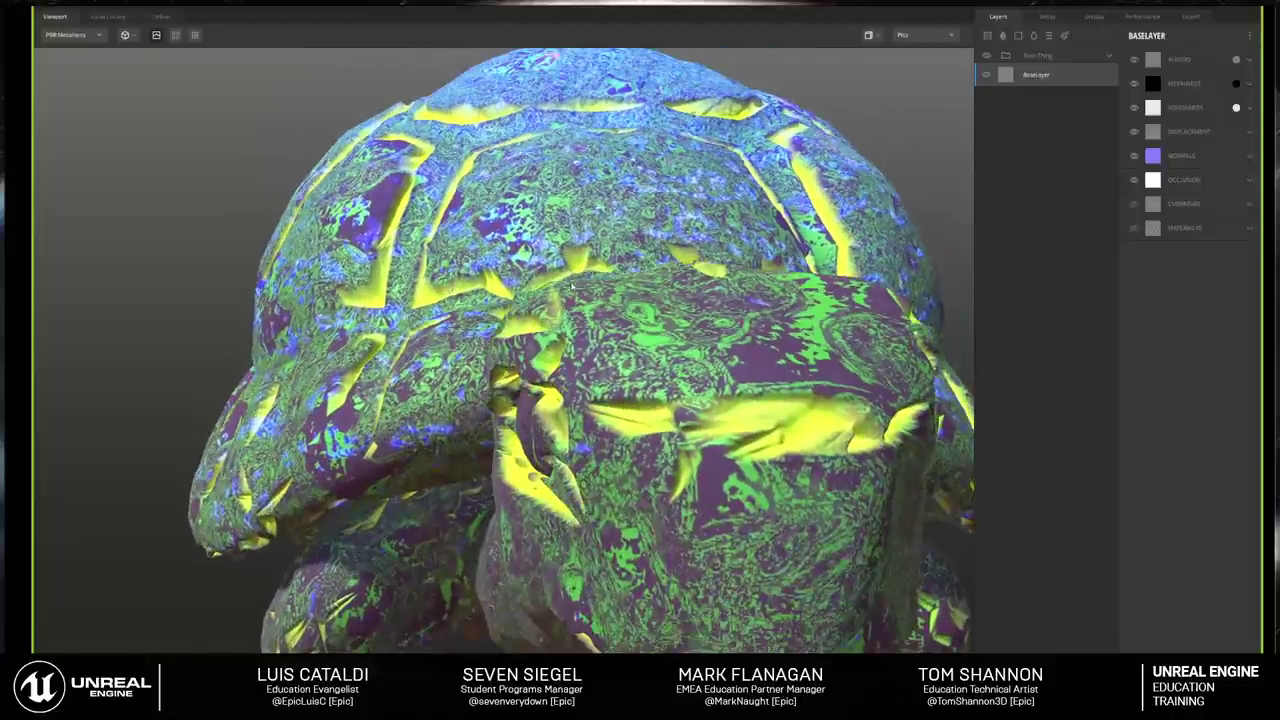
scroll(605, 297, down, 5)
scroll(575, 285, down, 3)
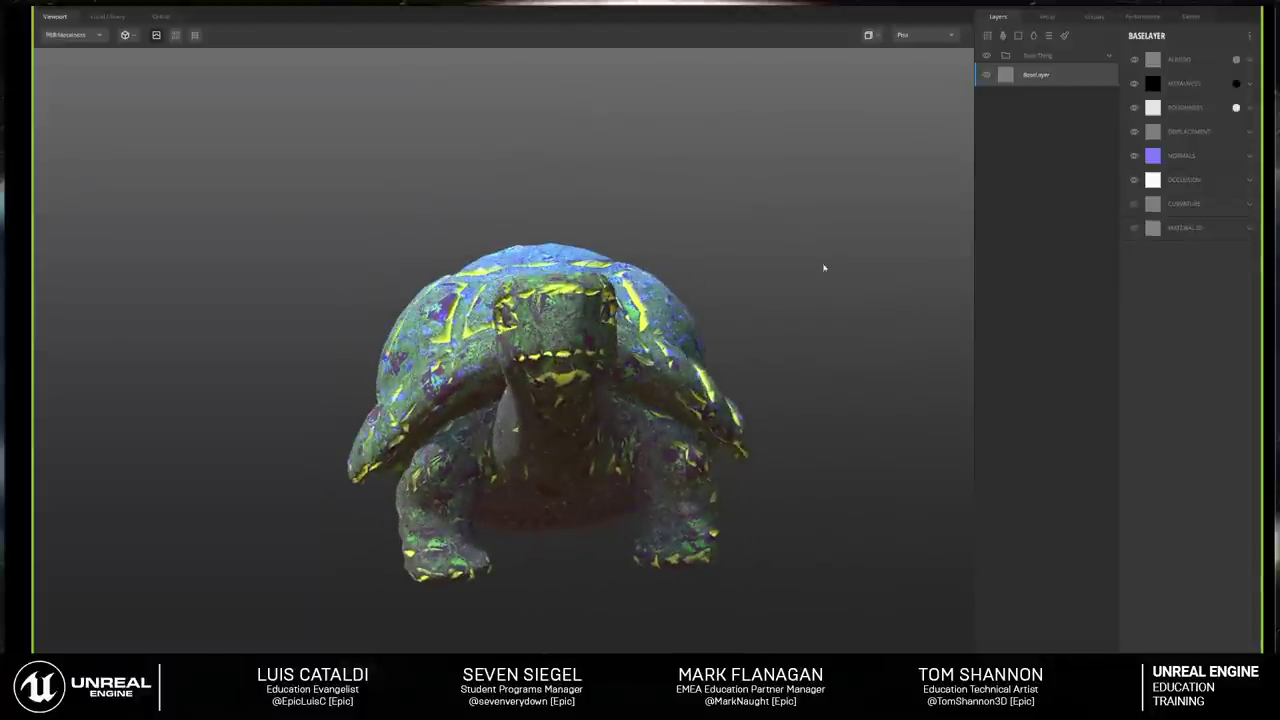
Step: Expand the Toon Thing group, preview the masks of the yellow accent and Lumpy Rock layers, and select Lumpy Rock's Noise mask component
click(1107, 57)
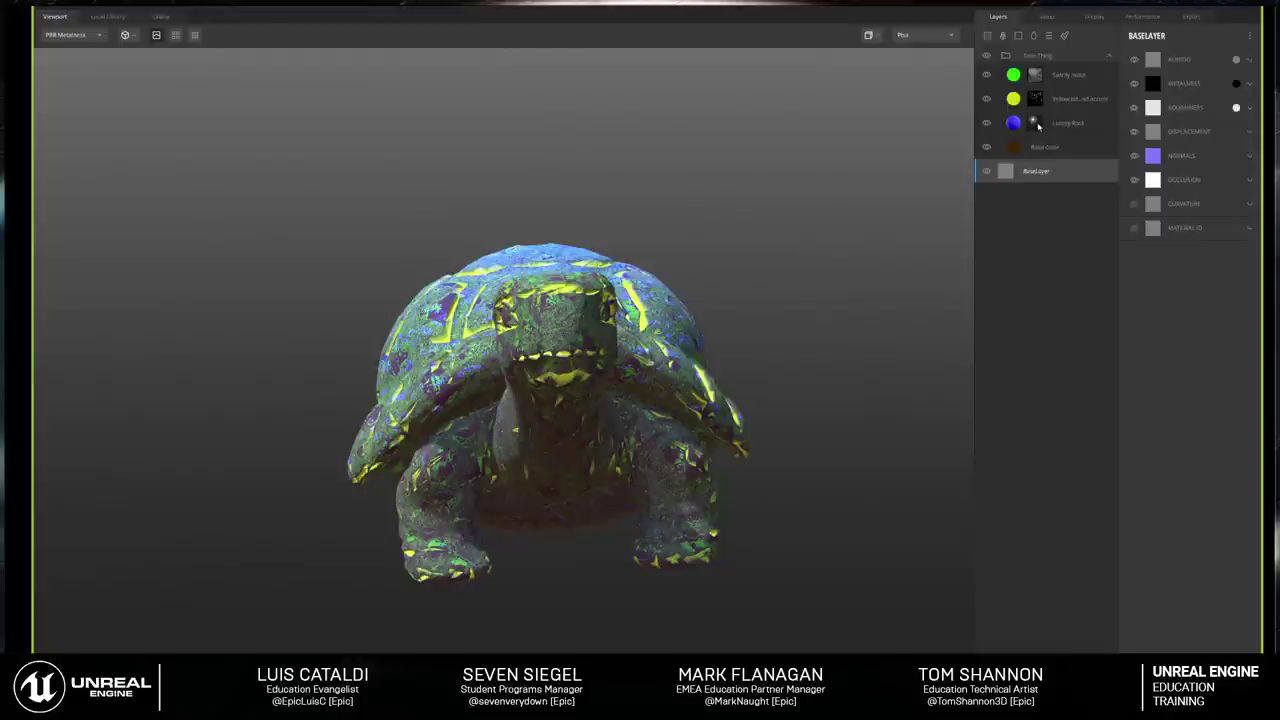
click(1038, 124)
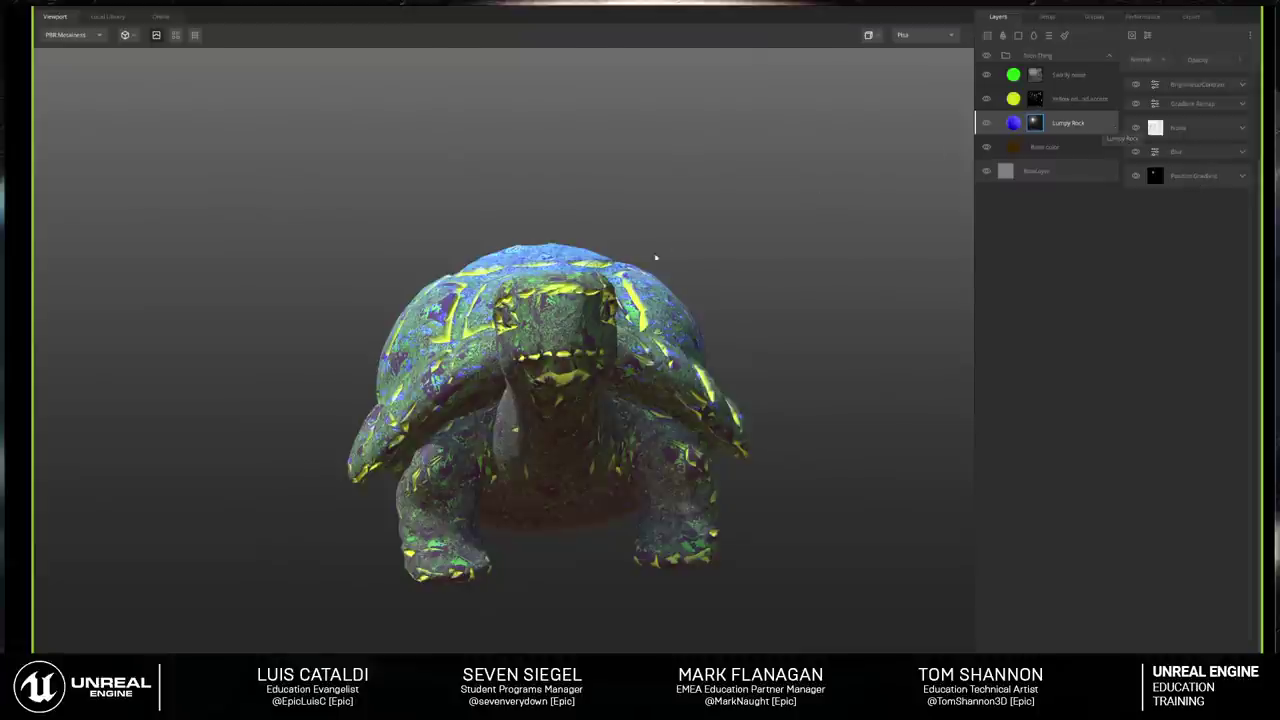
alt+click(1034, 98)
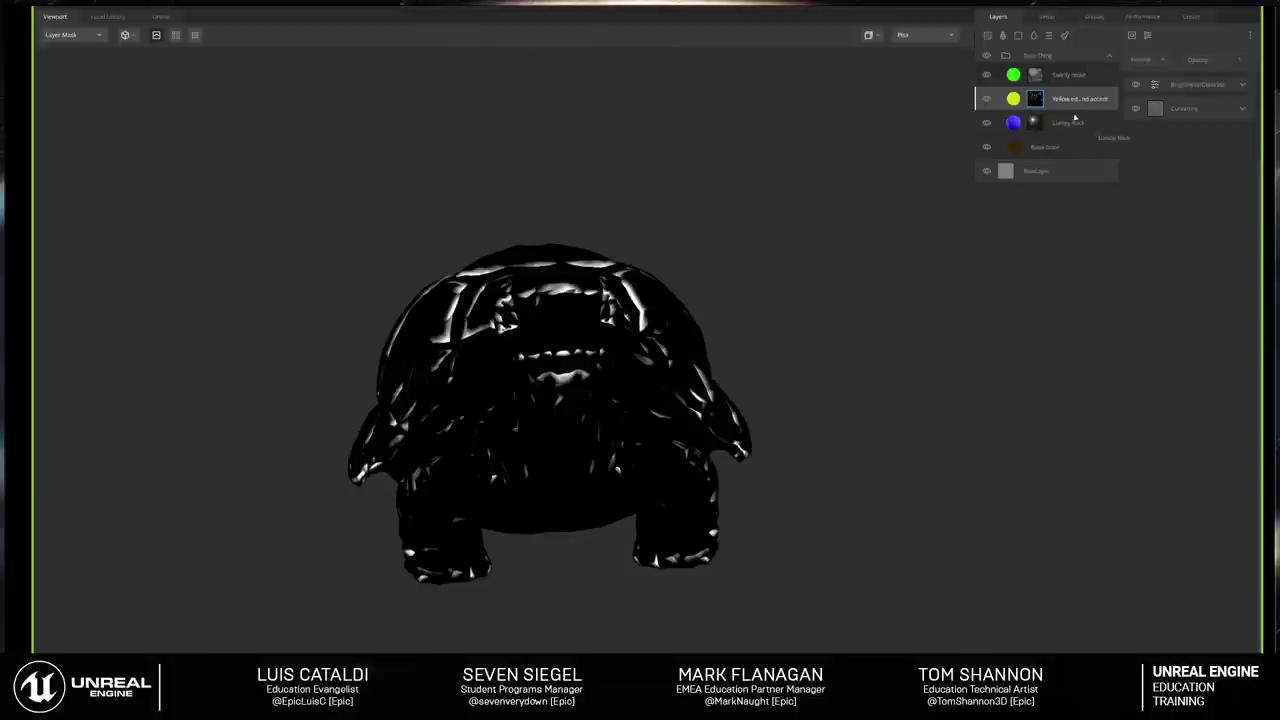
alt+click(1035, 124)
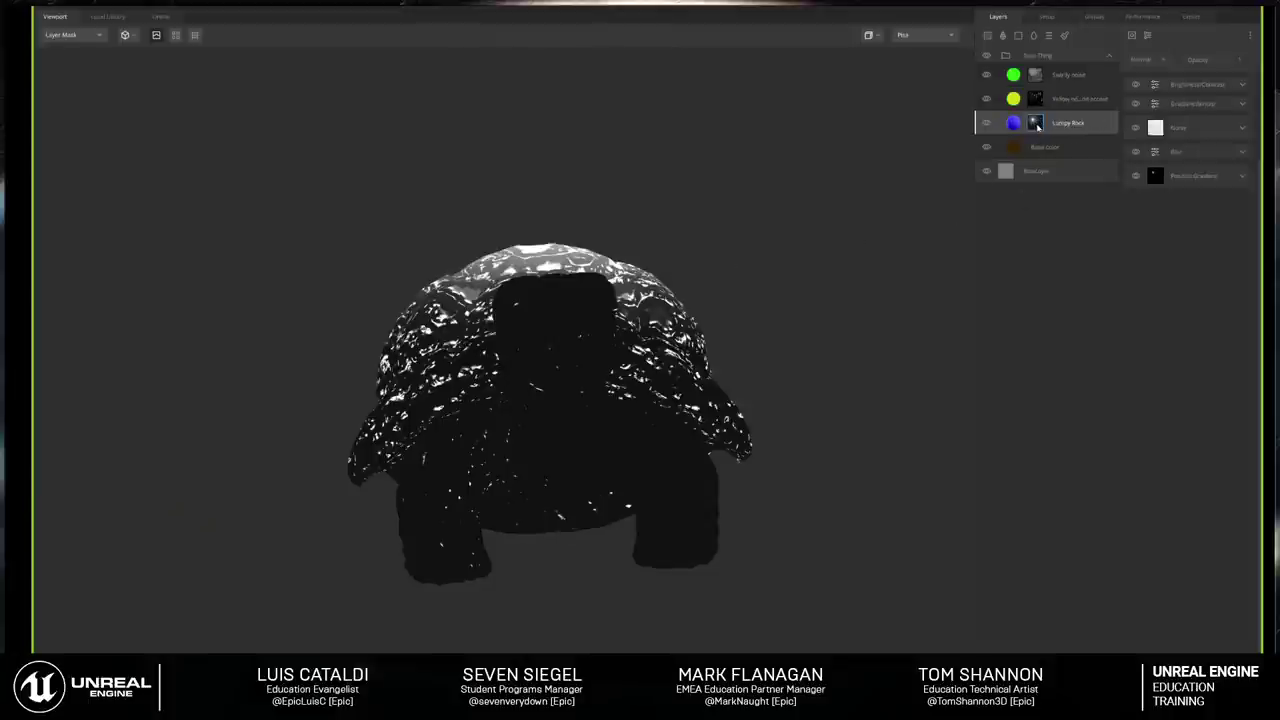
drag(972, 160, 958, 257)
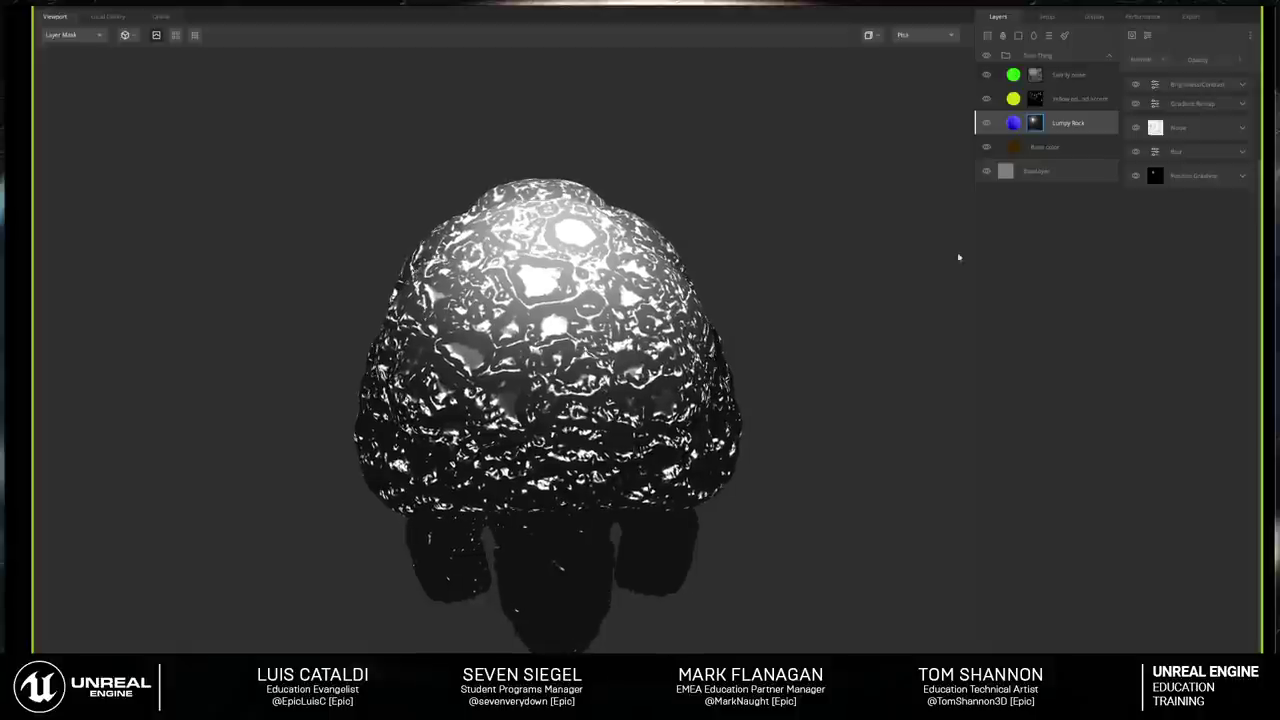
click(1195, 127)
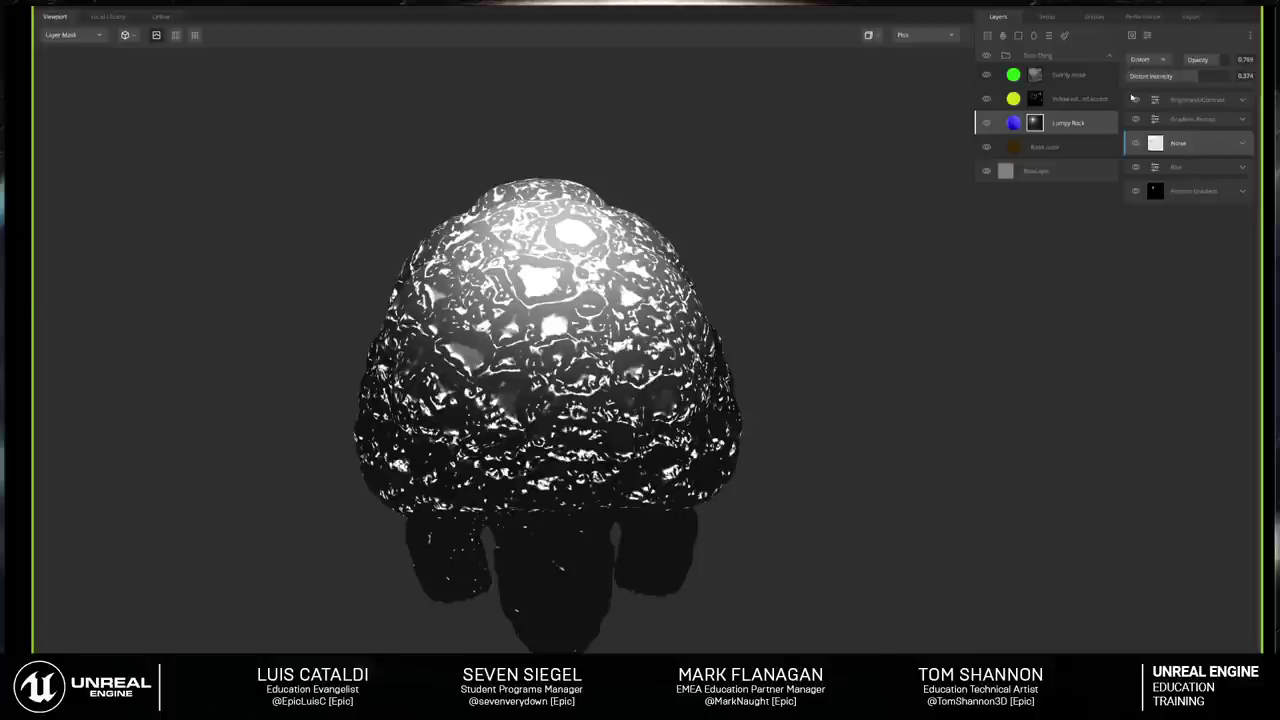
Step: Select the Swirly noise layer's mask and examine the full material on the turtle's shell and head
click(1036, 78)
mouse_move(757, 292)
mouse_down()
mouse_move(723, 277)
mouse_move(741, 249)
mouse_move(518, 310)
mouse_up()
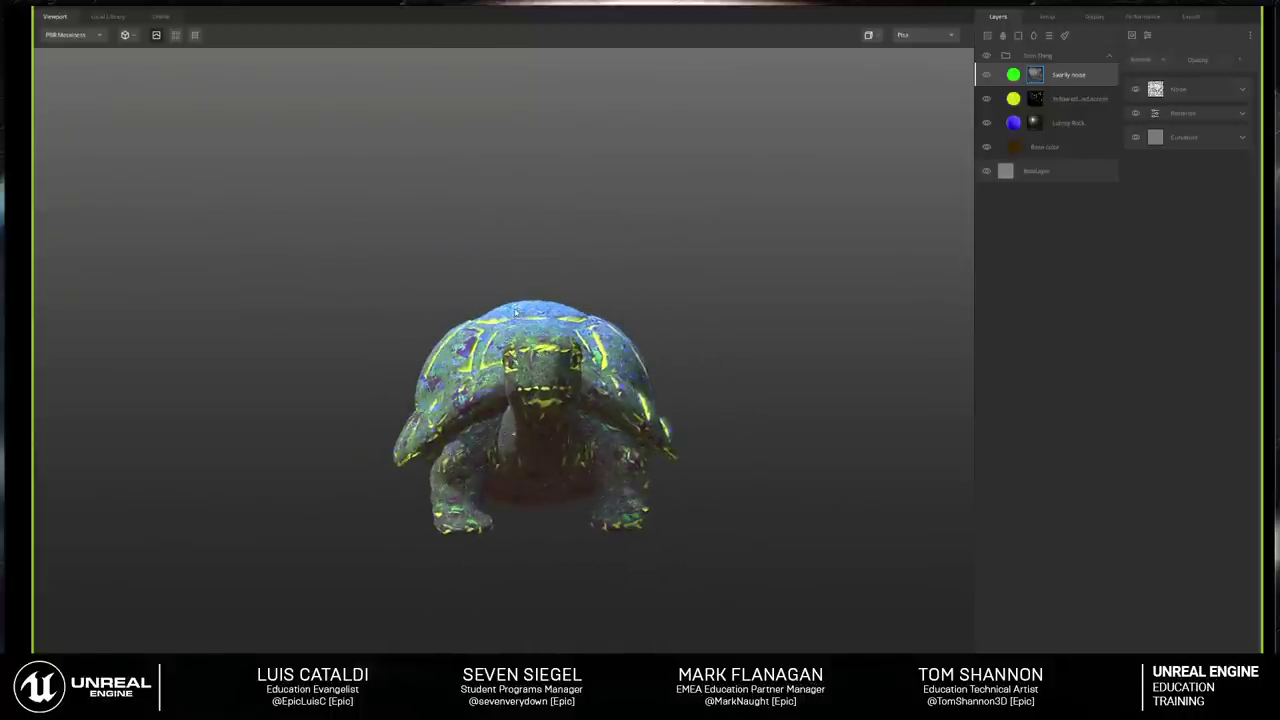
drag(689, 370, 640, 341)
scroll(534, 397, up, 5)
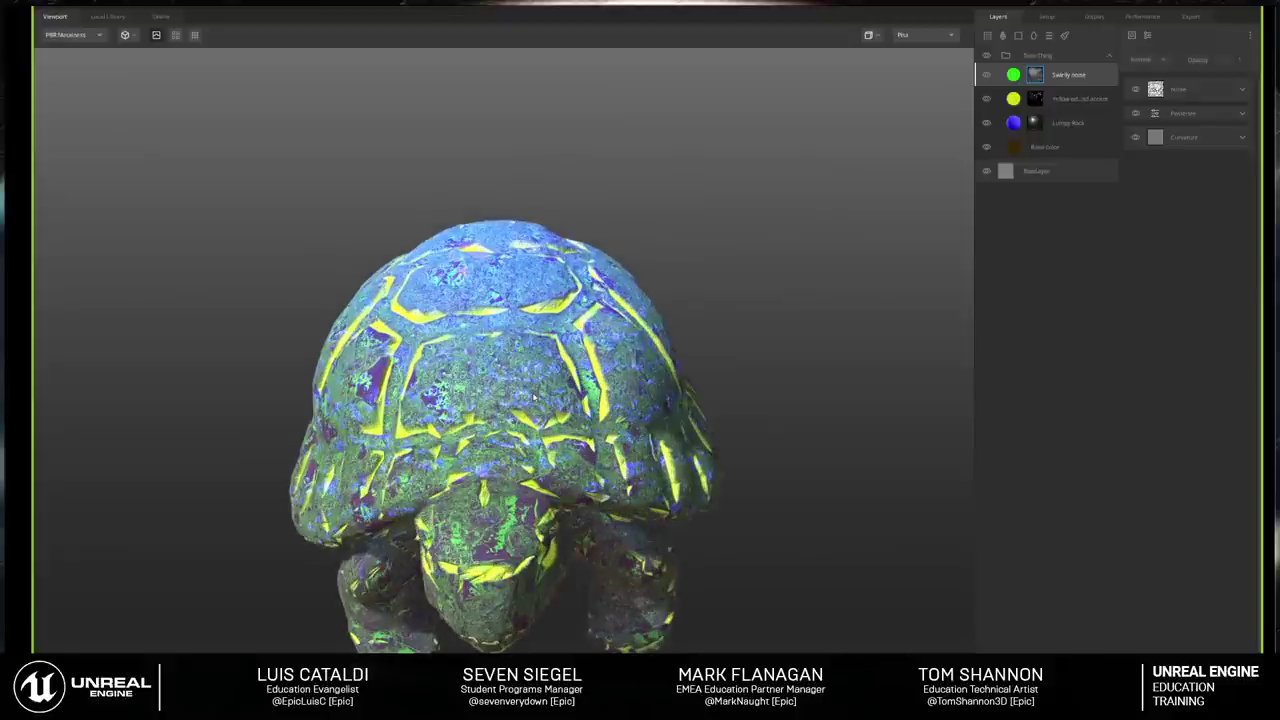
scroll(534, 396, down, 2)
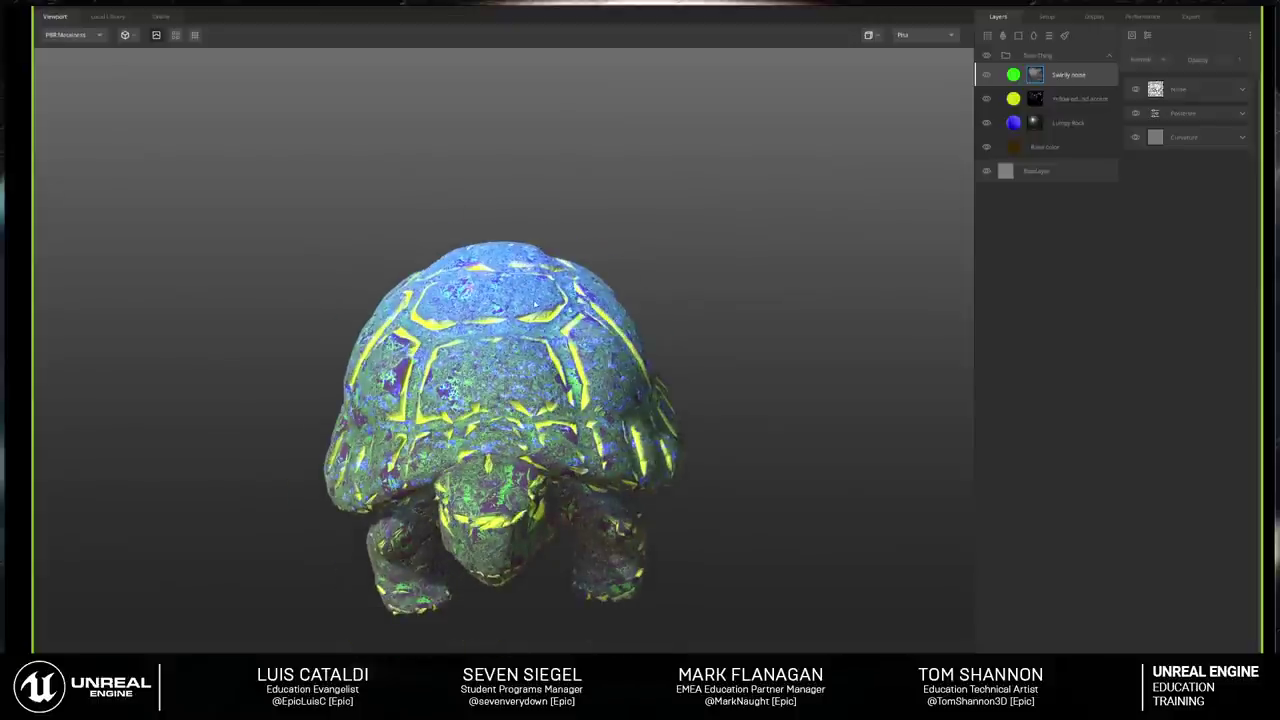
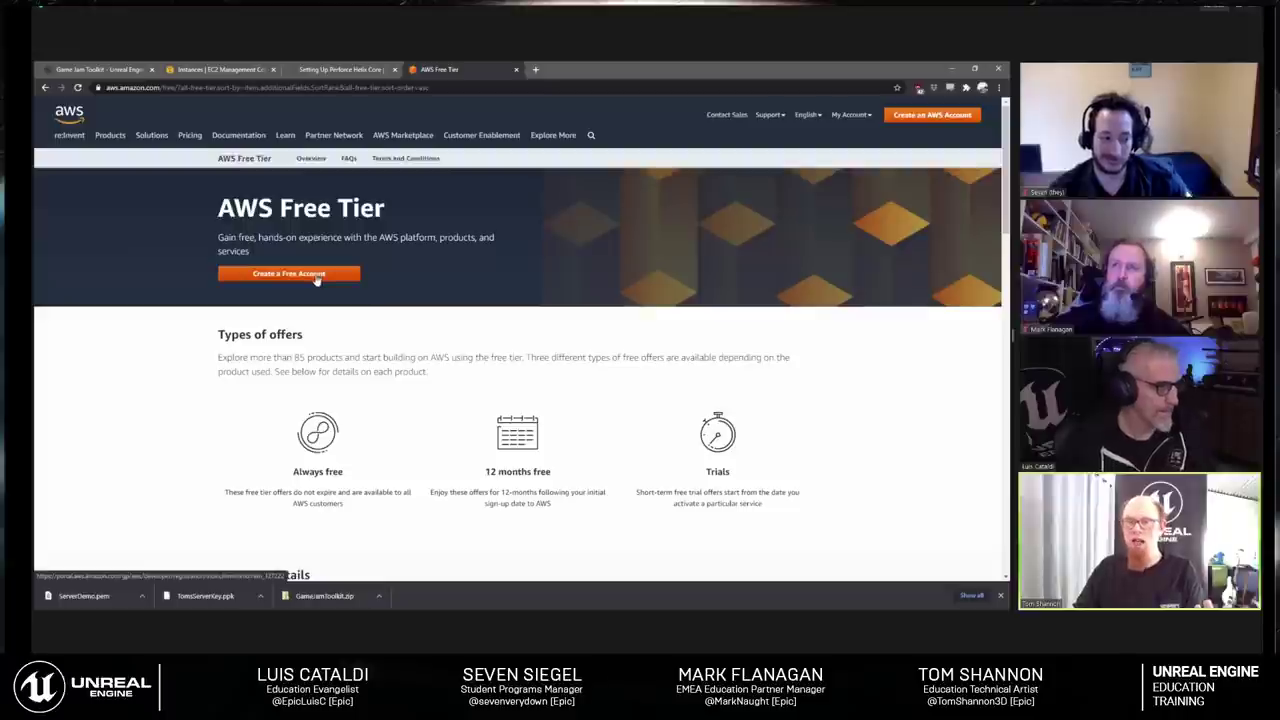
Step: Start creating a free account from the AWS Free Tier page and review Perforce's Setting Up Helix Core page
click(316, 276)
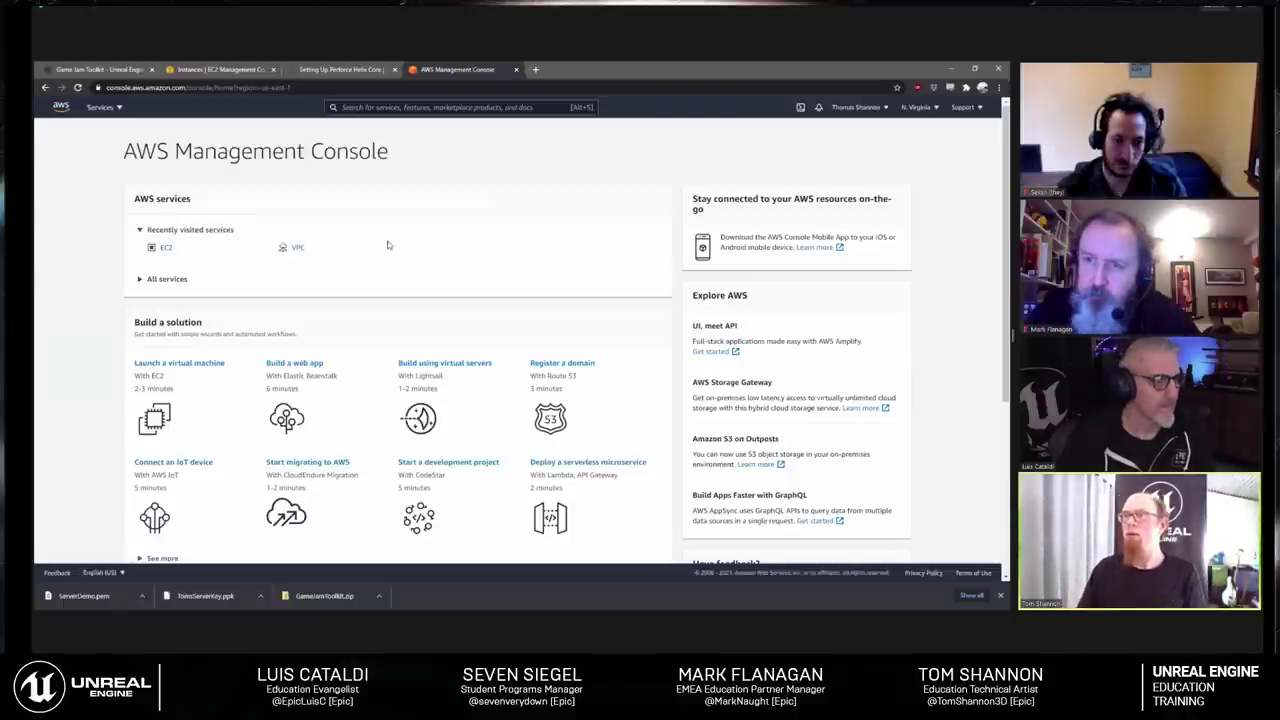
click(338, 69)
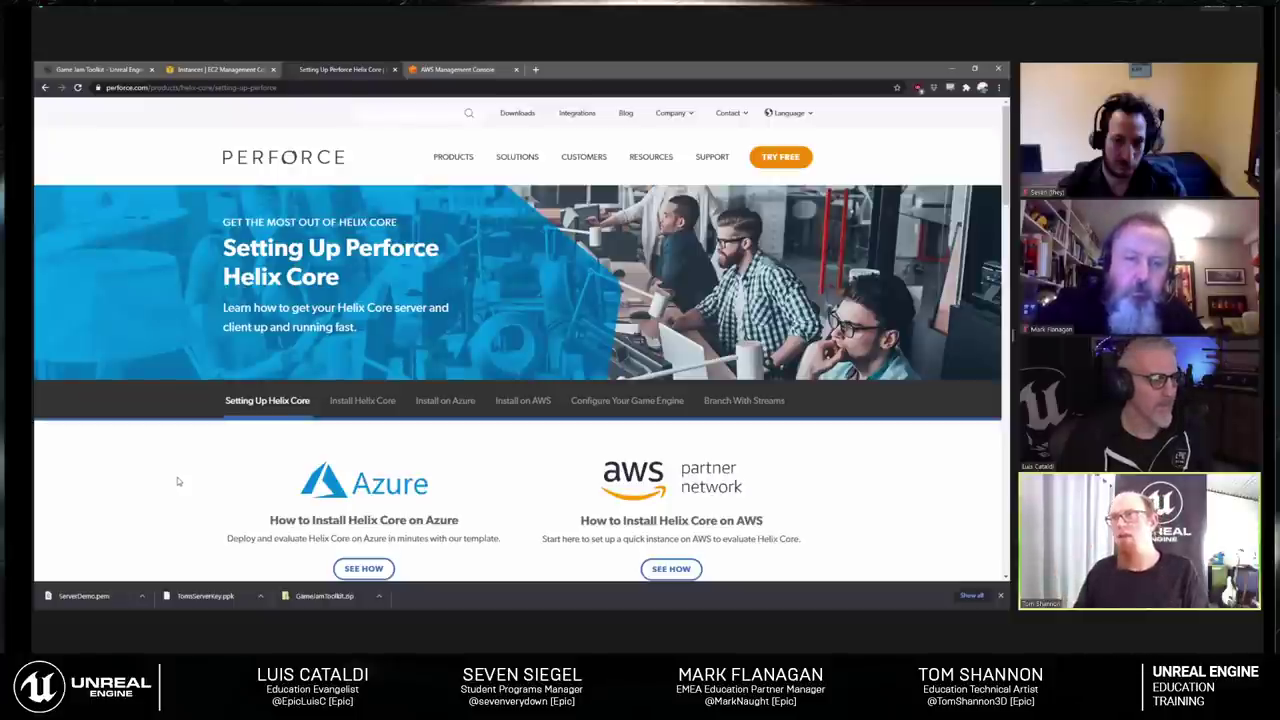
click(278, 88)
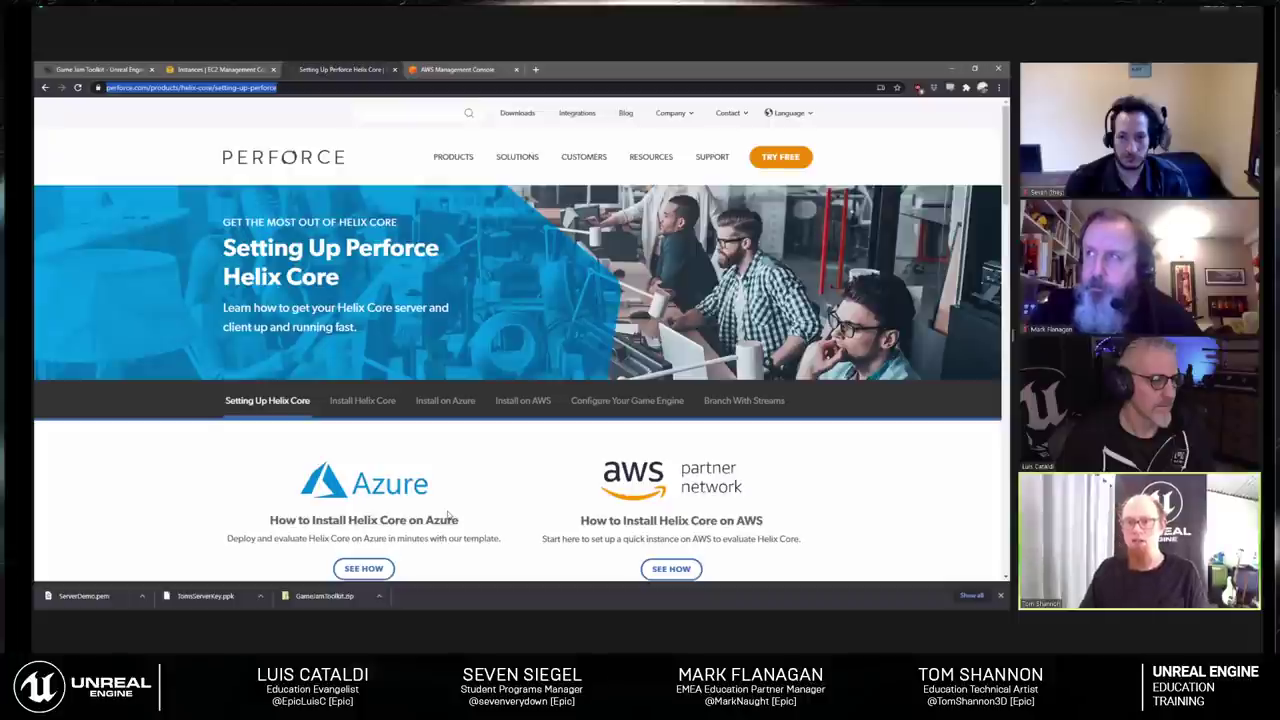
scroll(471, 468, down, 3)
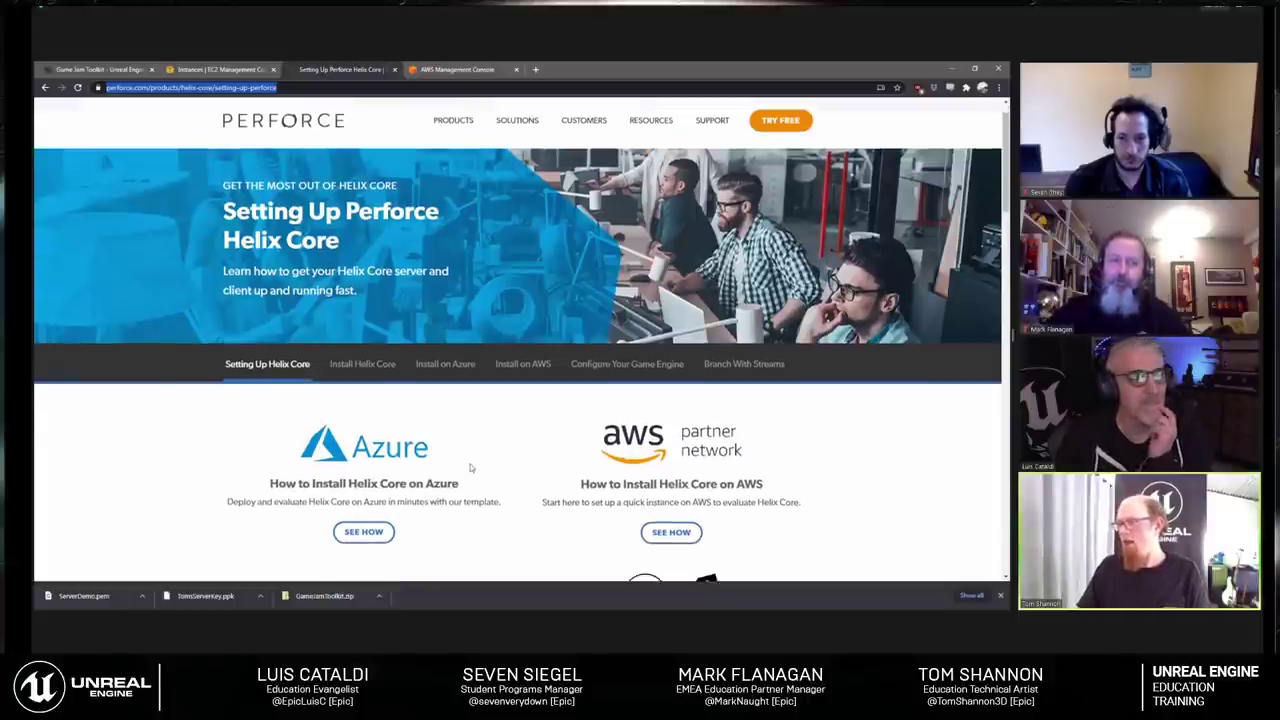
scroll(428, 488, down, 1)
scroll(428, 488, up, 2)
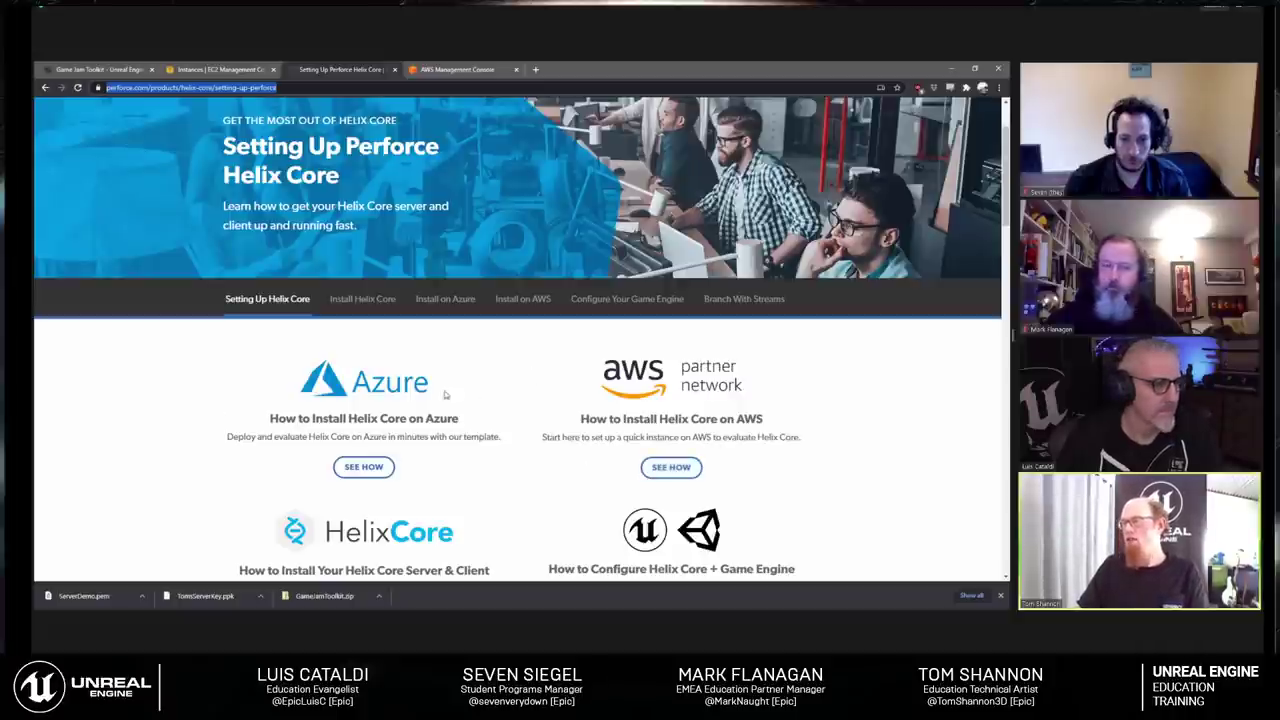
Step: Open Perforce's guide for installing Helix Core on AWS and read the Create an AWS Account instructions
click(523, 300)
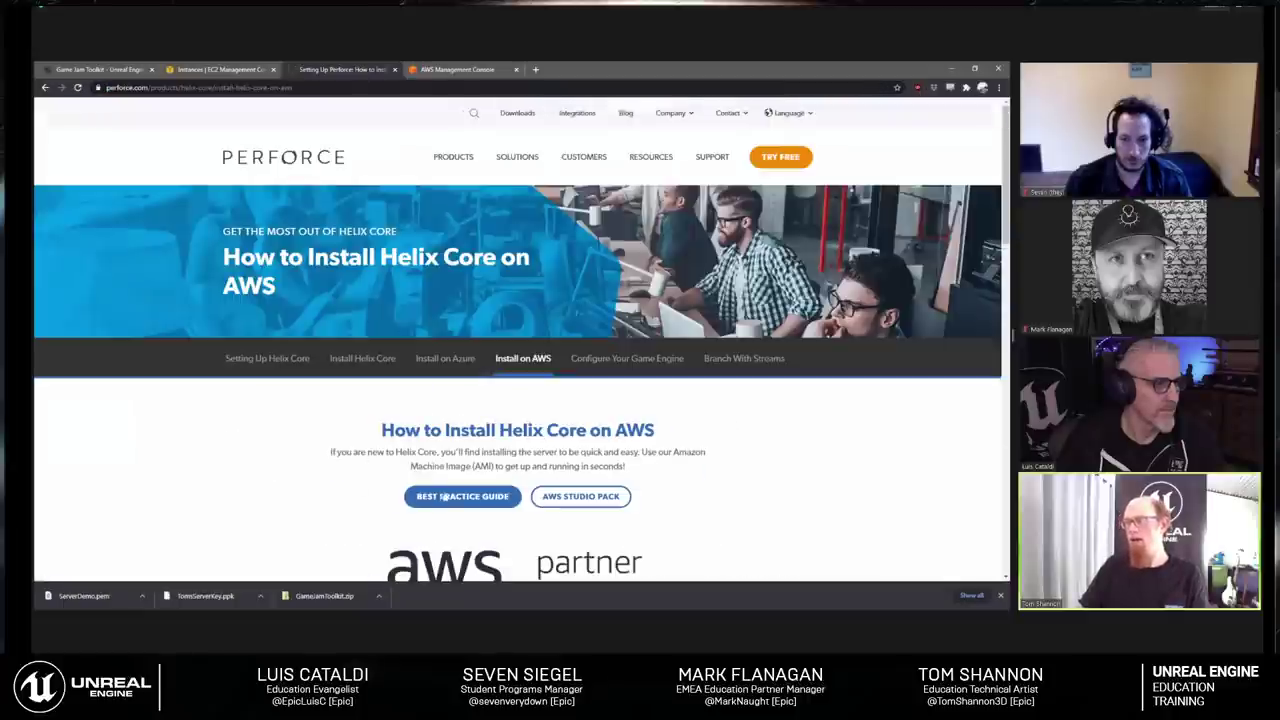
scroll(325, 468, down, 2)
scroll(325, 468, down, 3)
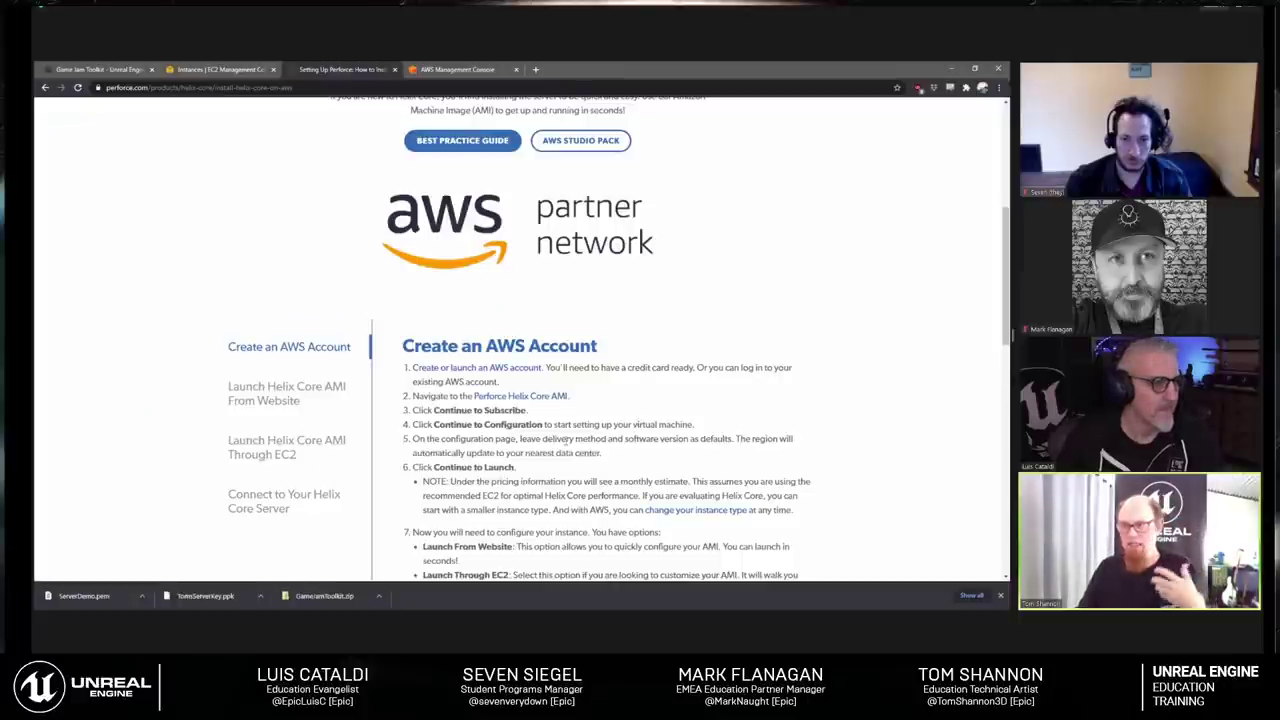
scroll(487, 467, down, 1)
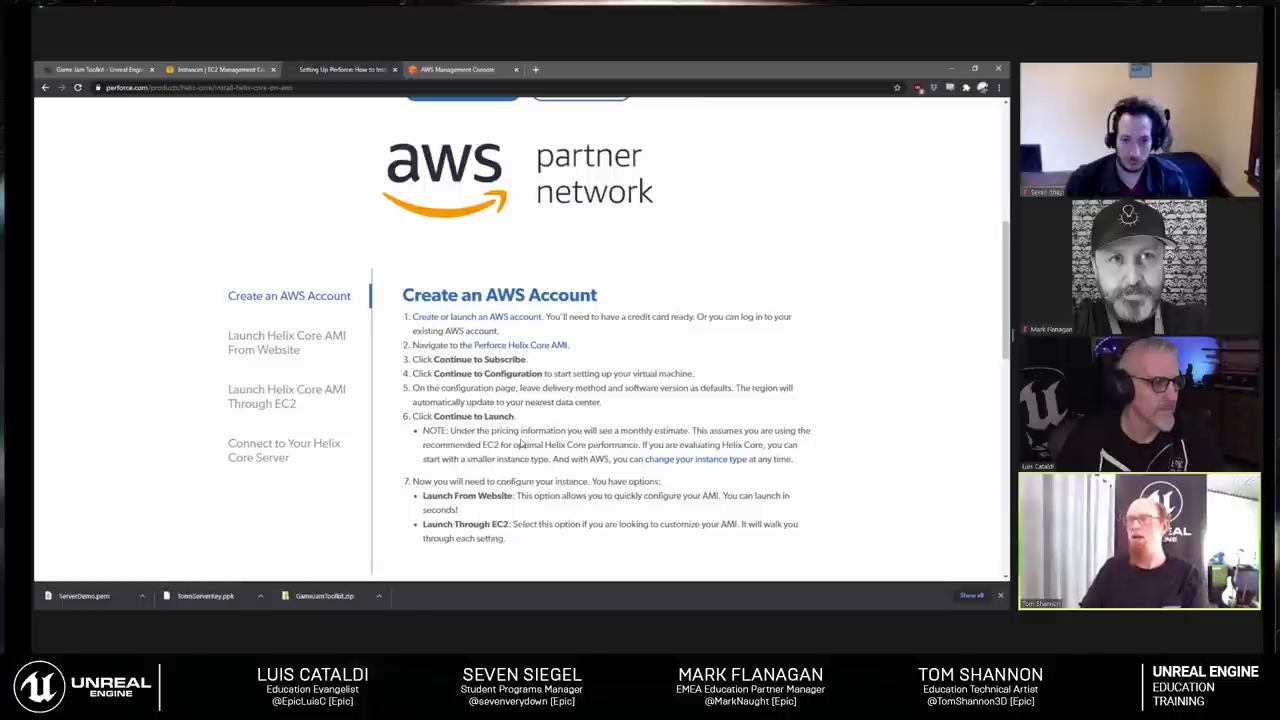
Step: Search the AWS console for perforce and open the Perforce Helix Core (P4D) 2020.1 marketplace listing
click(216, 71)
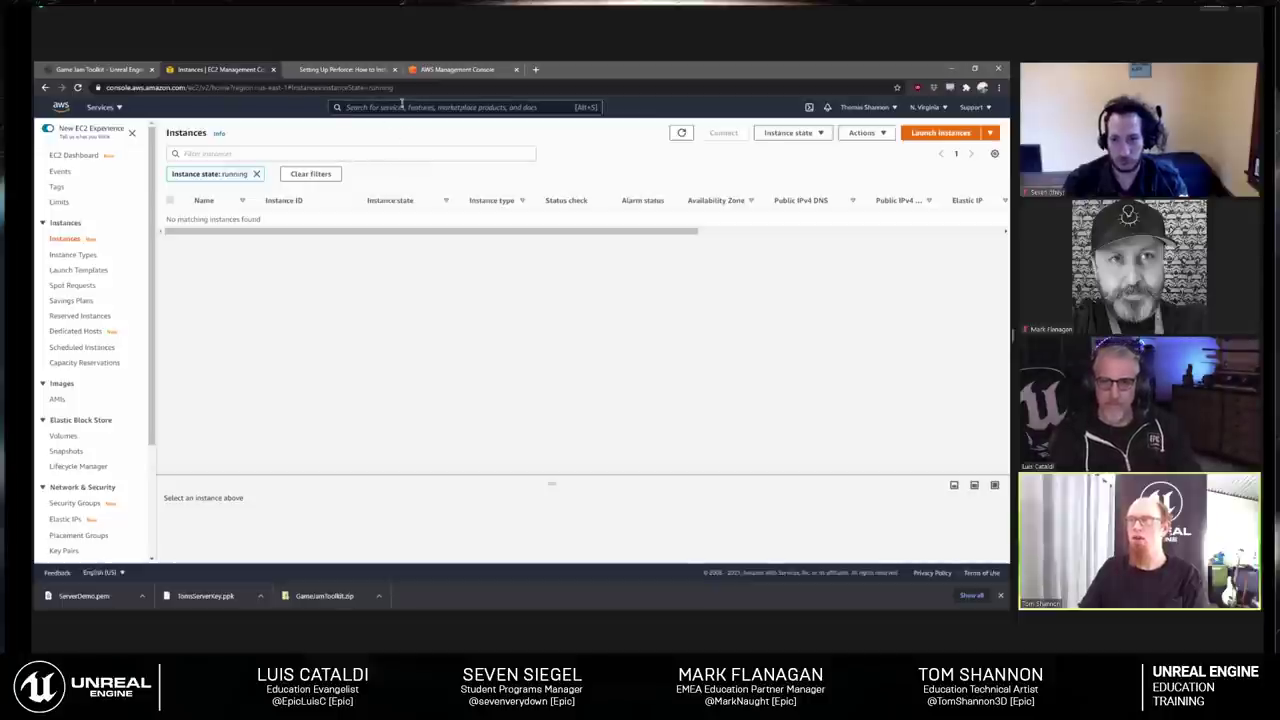
text(perforce)
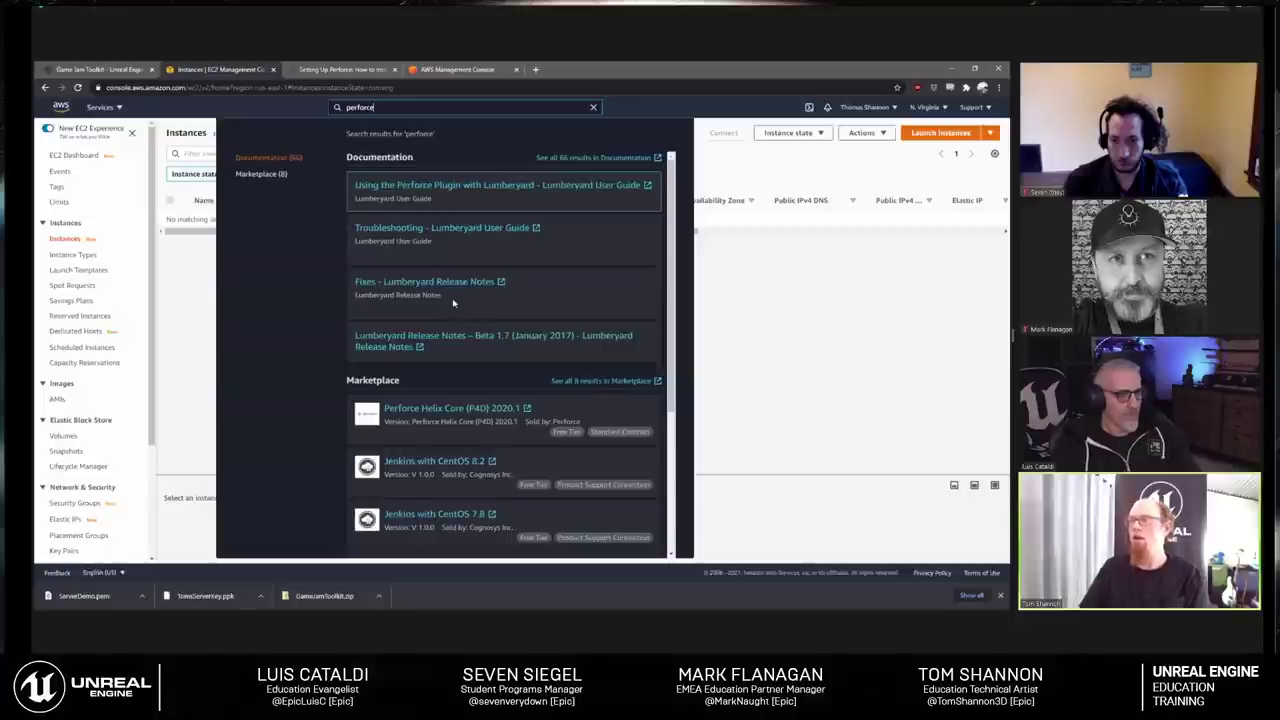
click(408, 420)
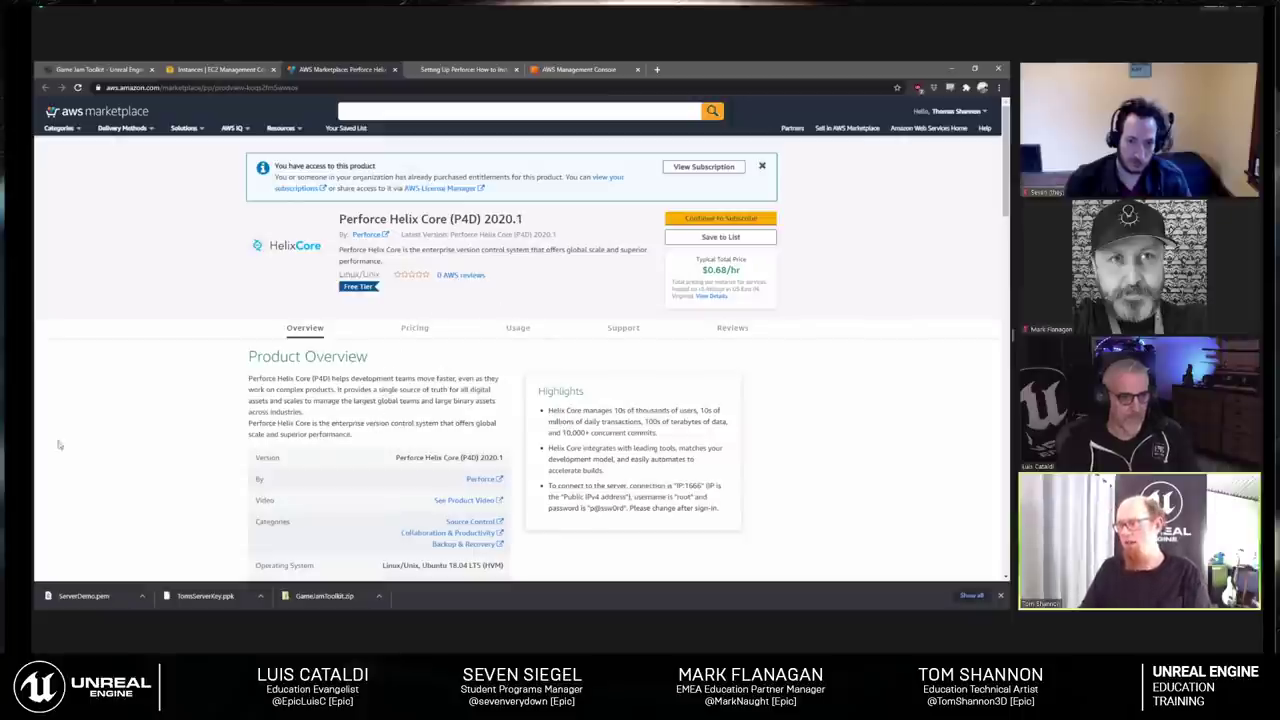
scroll(352, 420, down, 1)
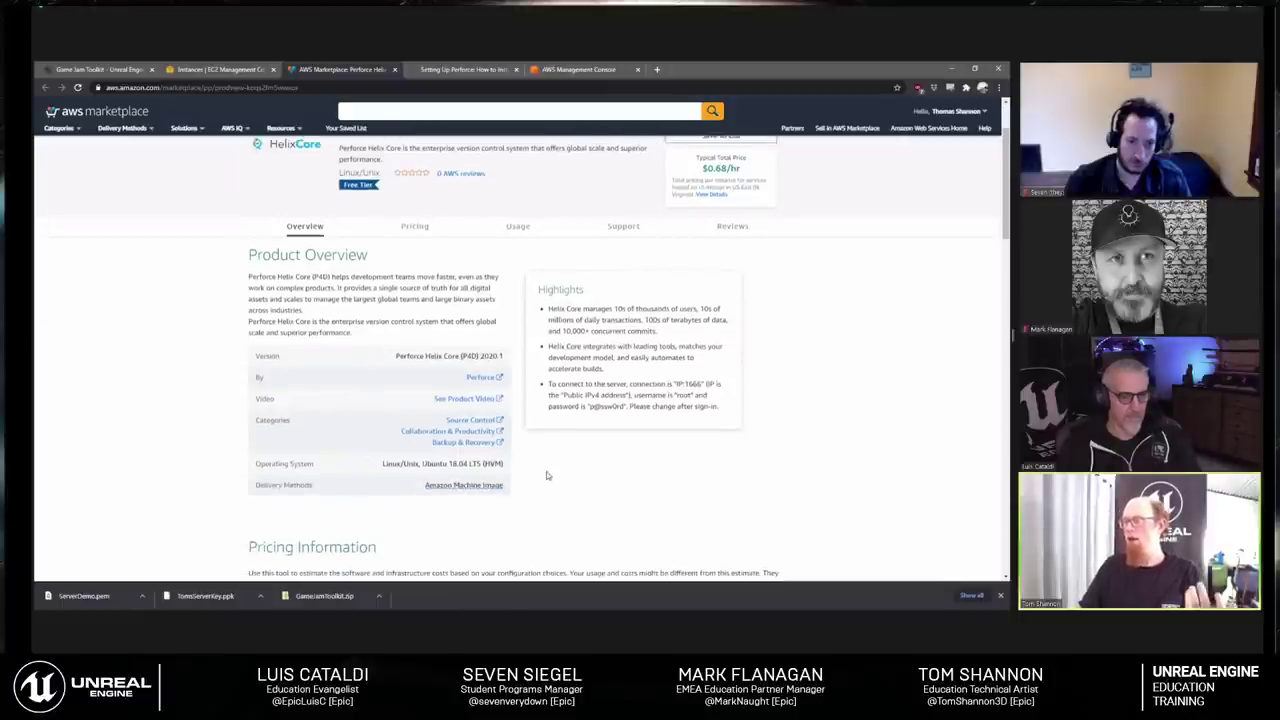
scroll(547, 476, up, 1)
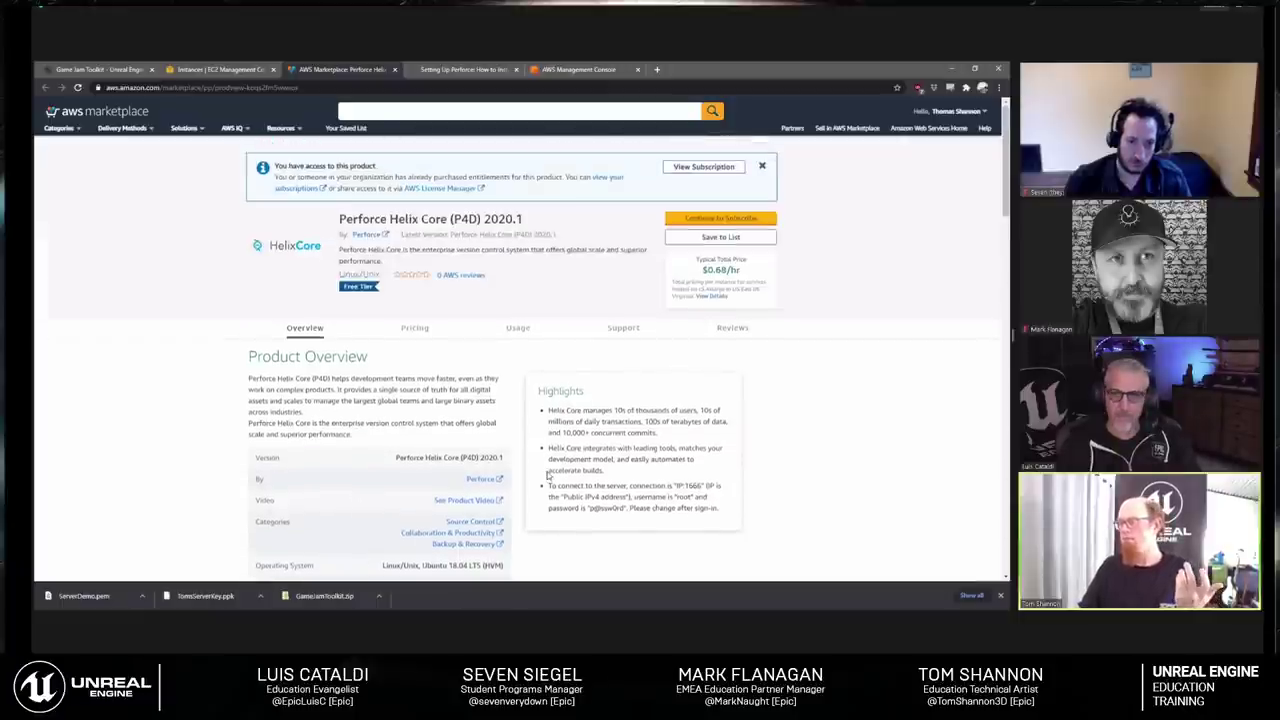
Step: Continue to the Helix Core subscription page, expand the offer details and review the software pricing by EC2 instance type
click(686, 222)
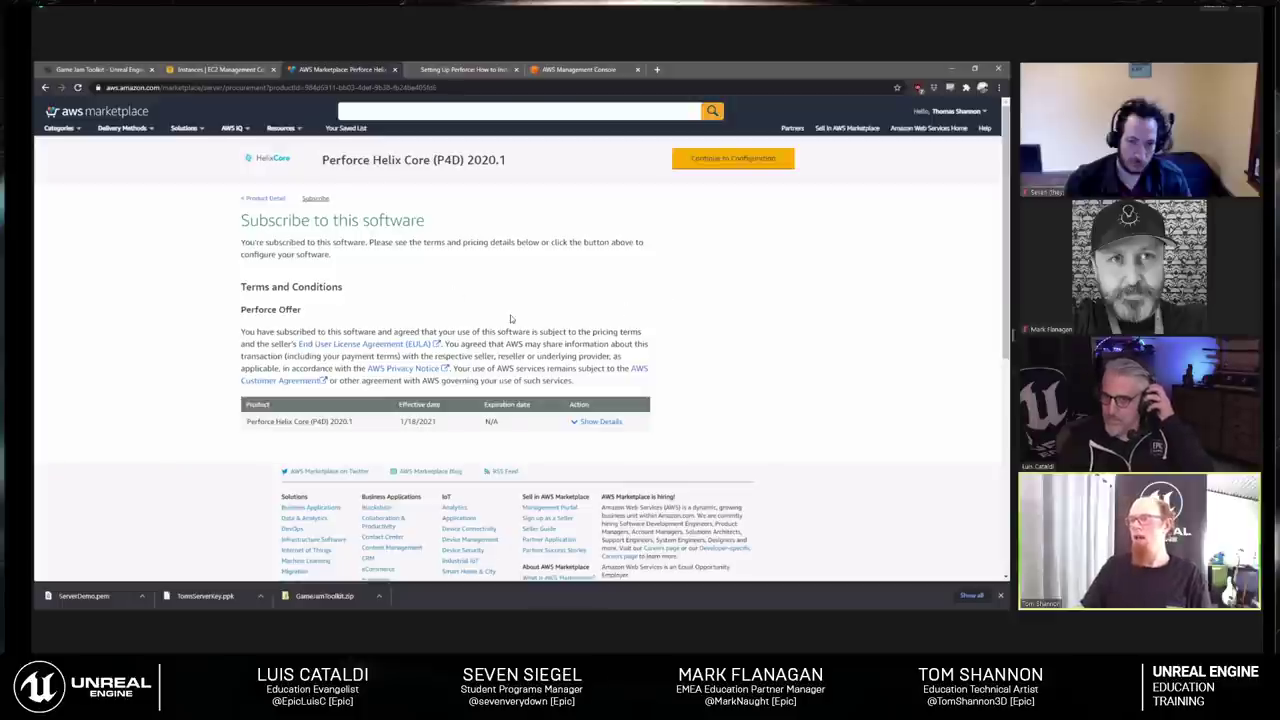
click(598, 422)
scroll(663, 442, down, 2)
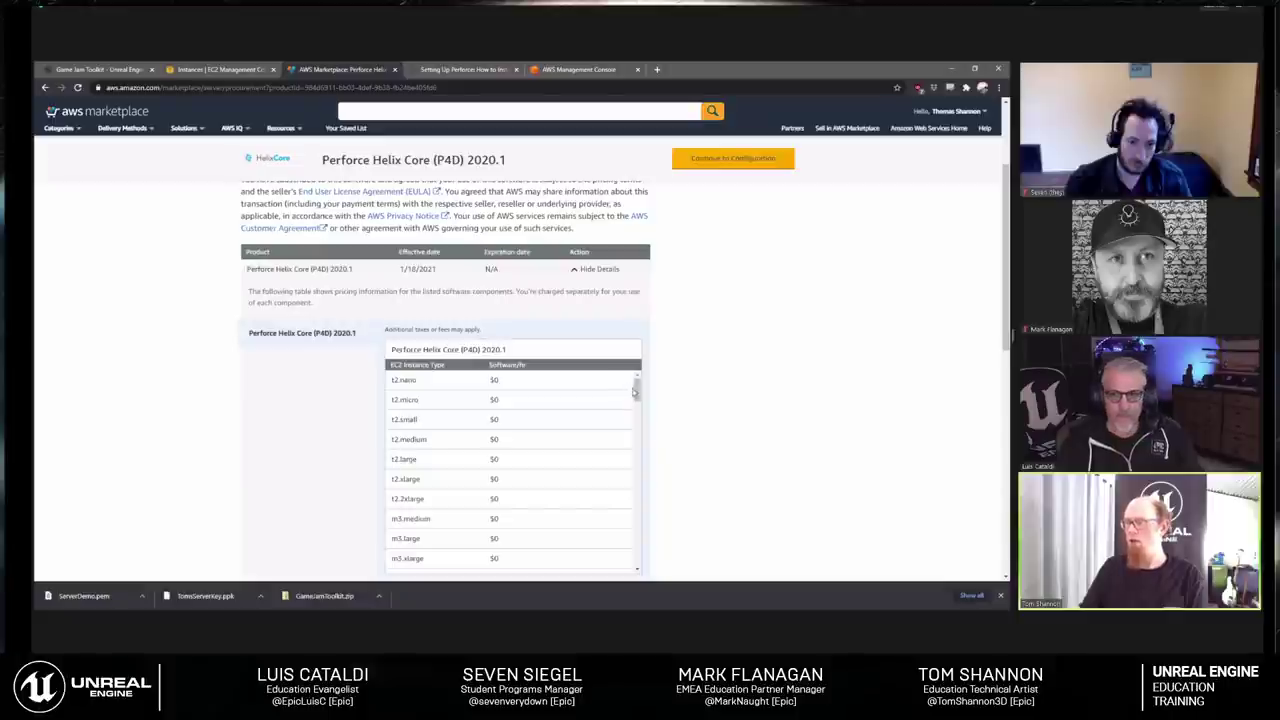
drag(634, 392, 634, 371)
scroll(697, 398, down, 1)
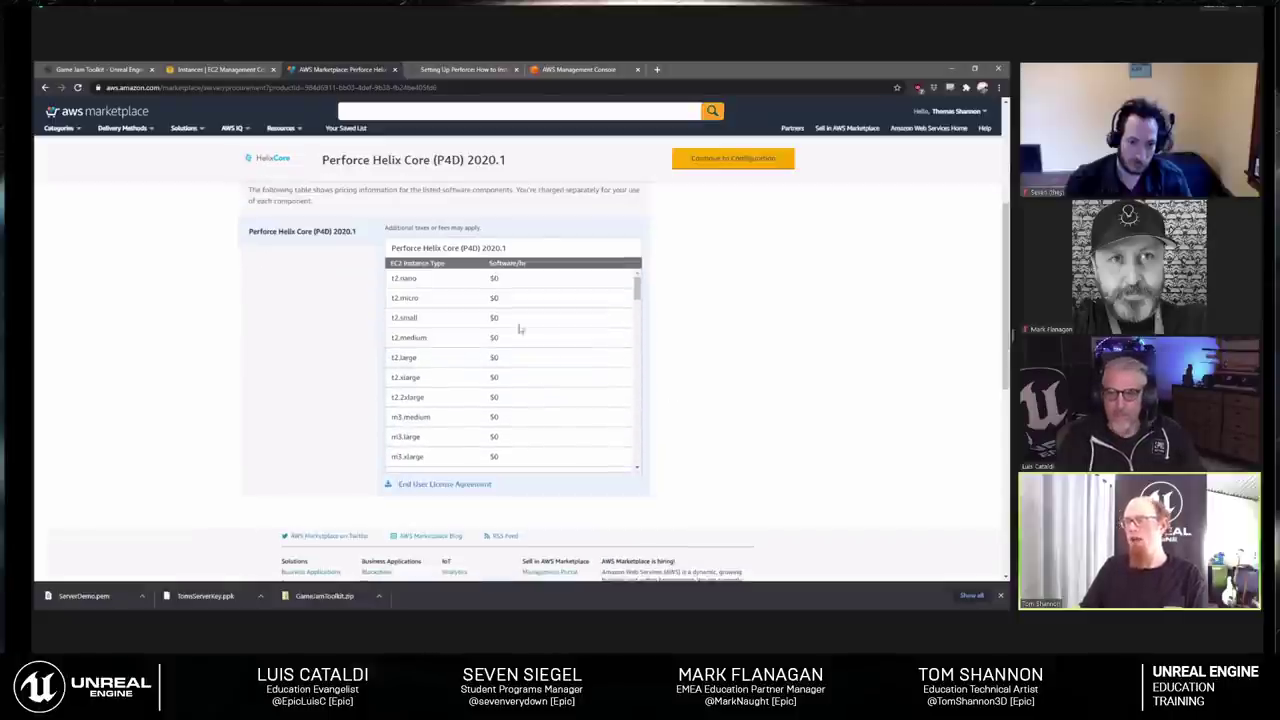
drag(636, 288, 637, 285)
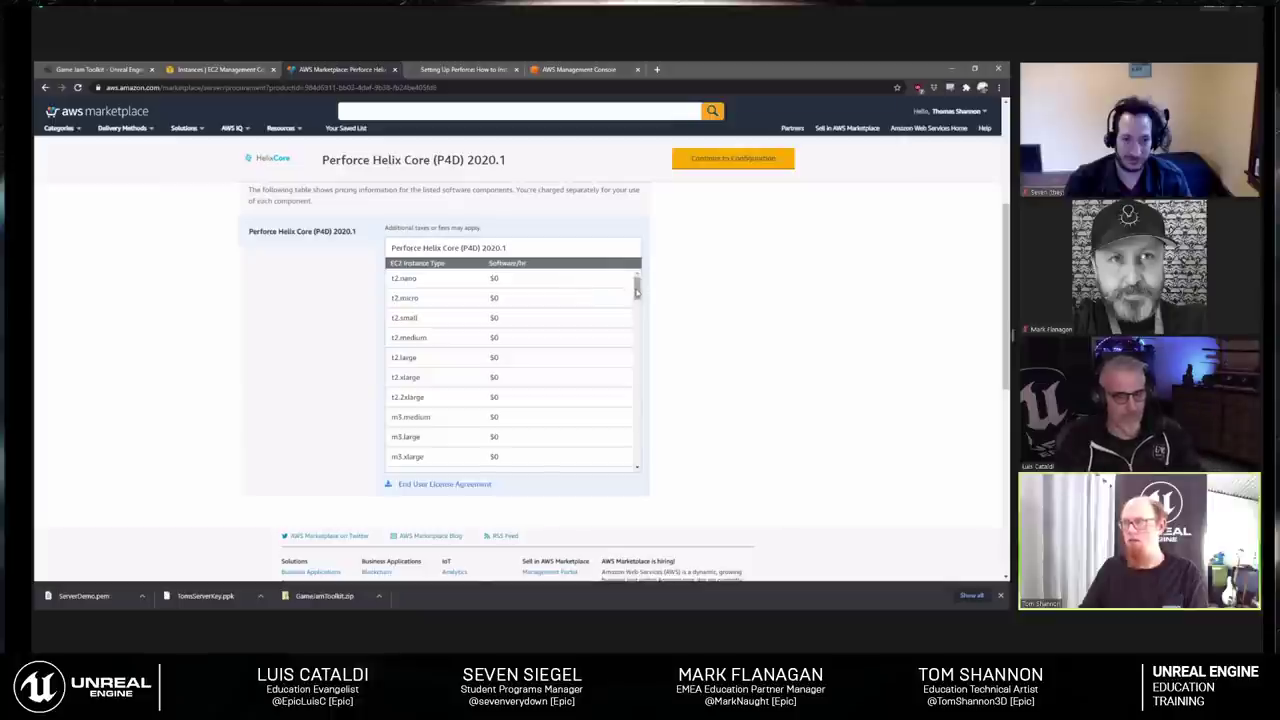
drag(636, 288, 627, 458)
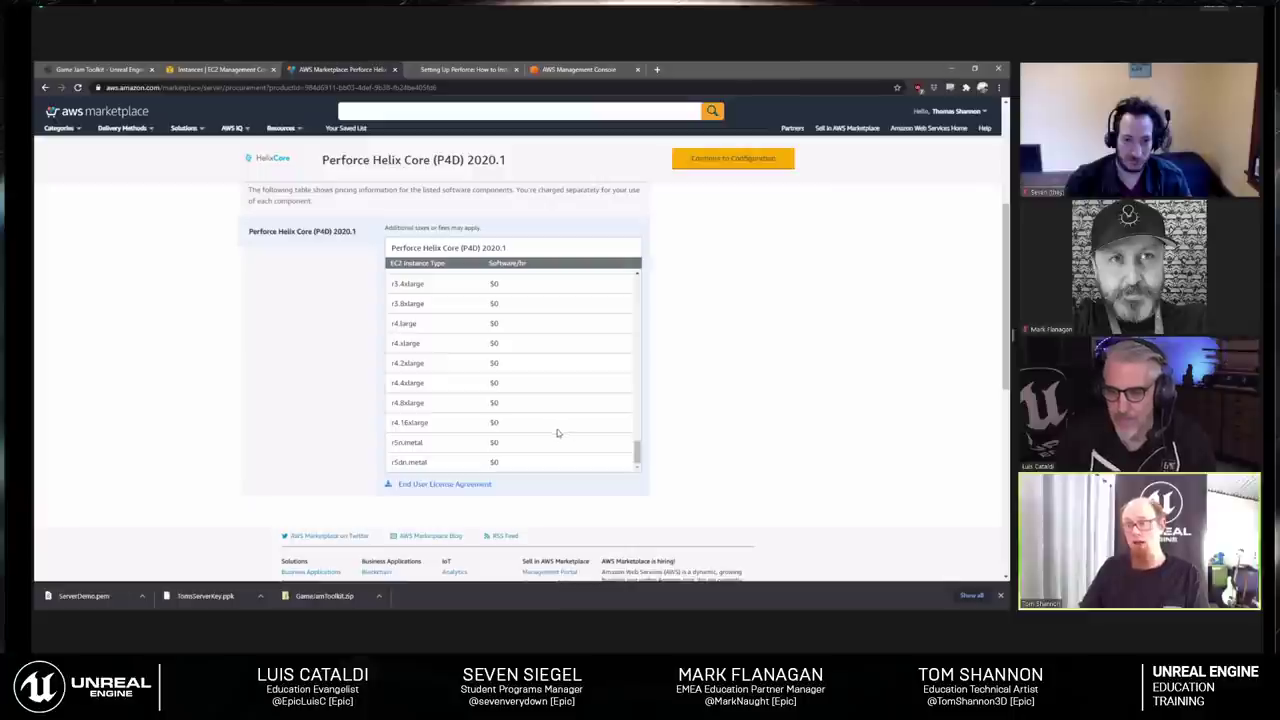
scroll(512, 436, up, 2)
drag(637, 428, 638, 276)
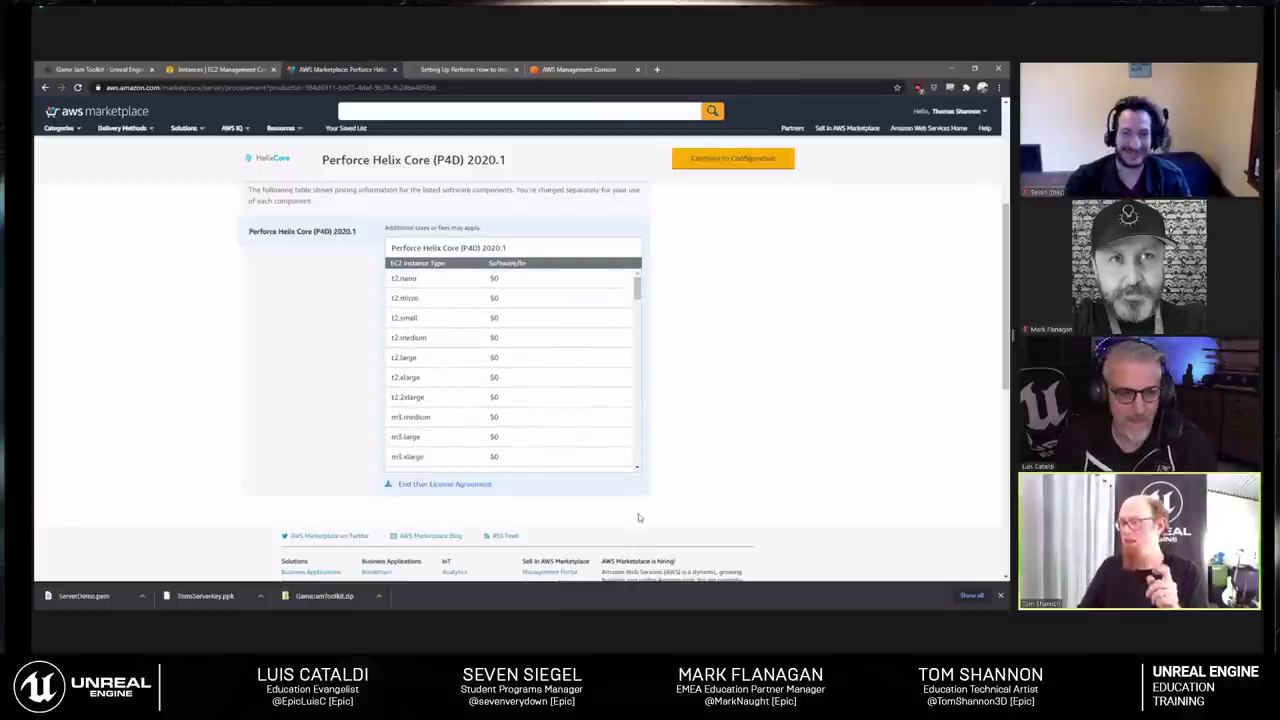
scroll(288, 433, up, 3)
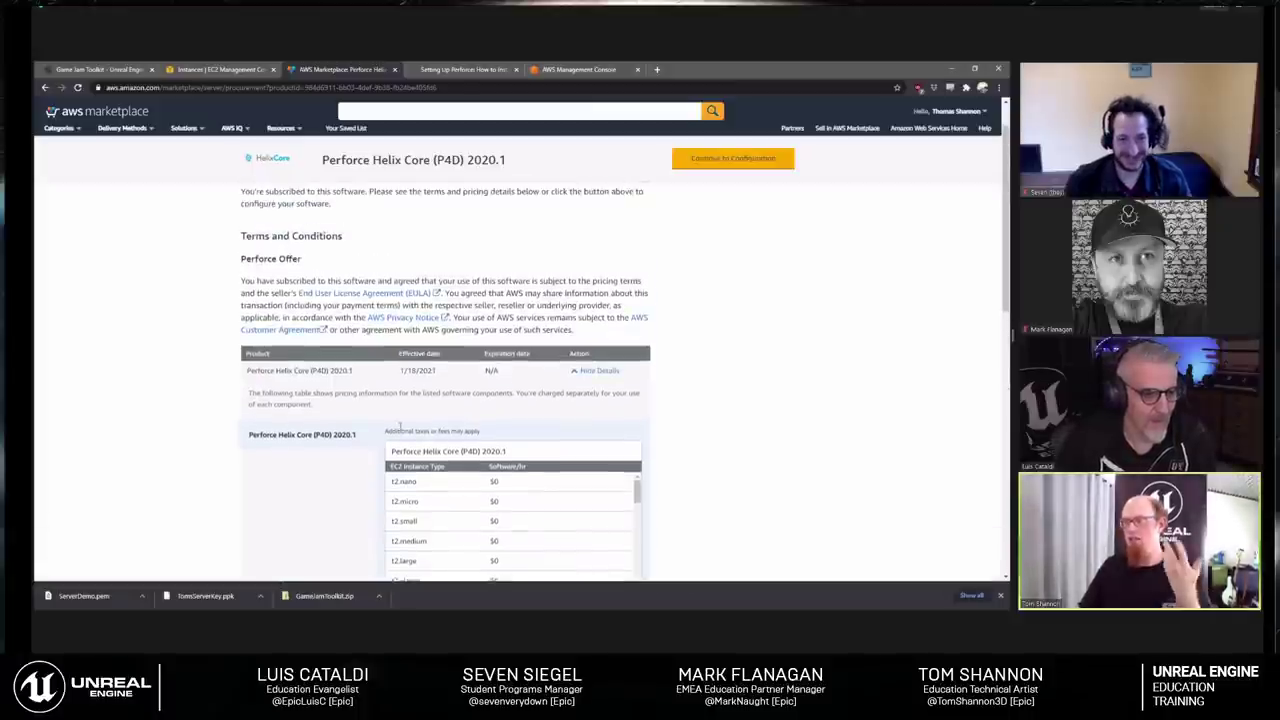
scroll(480, 360, up, 1)
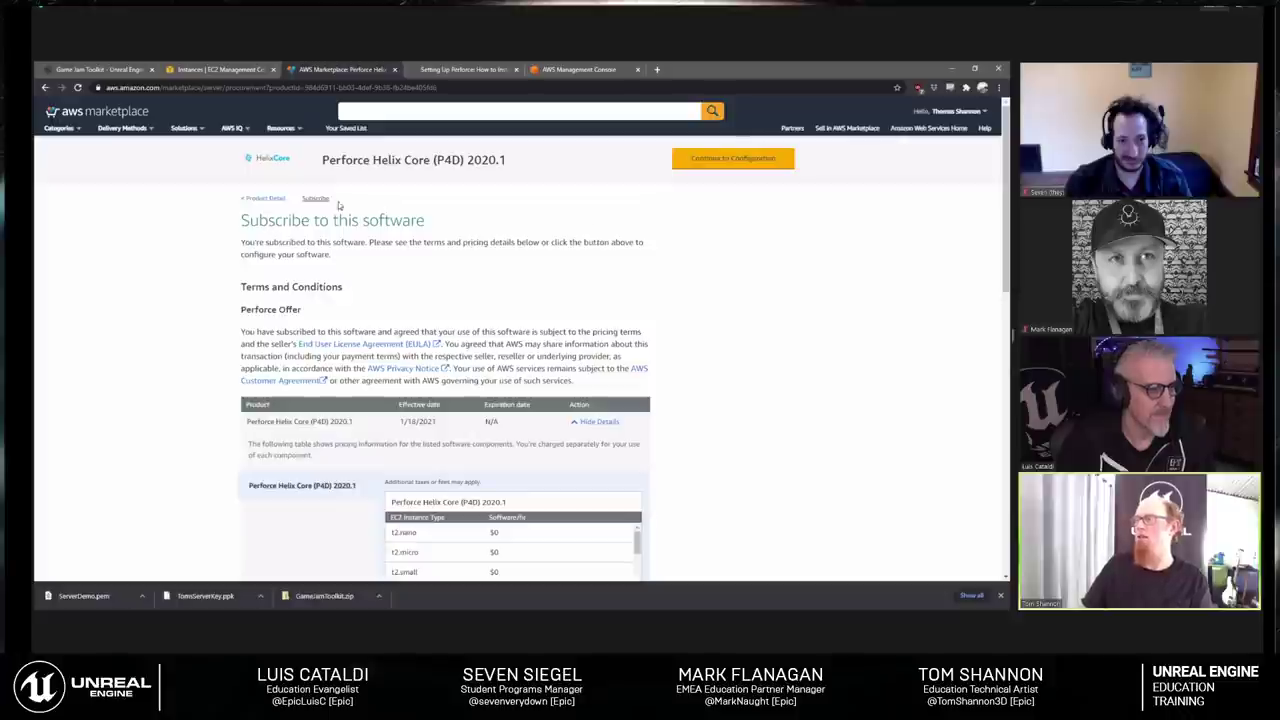
Step: Continue to configuration and choose the 64-bit (x86) AMI delivery method, version 2020.1 (Oct 13, 2020) and region US East (N. Virginia)
click(695, 162)
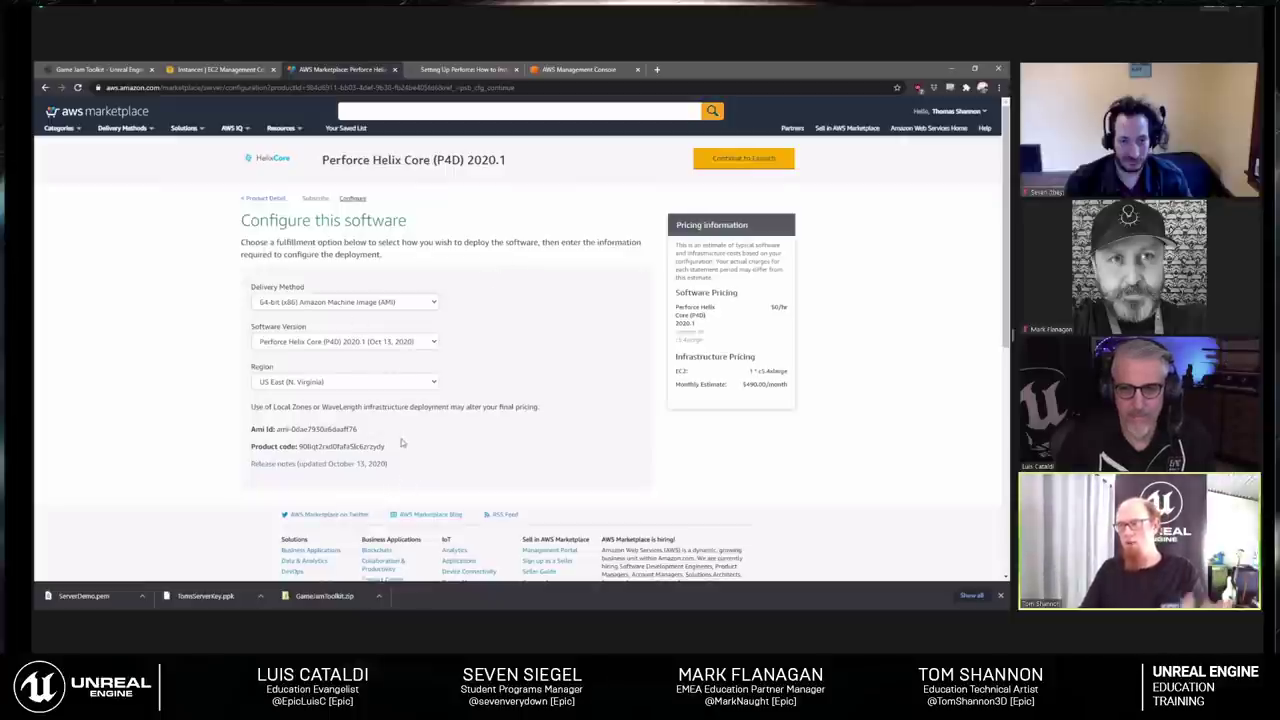
click(304, 302)
click(365, 308)
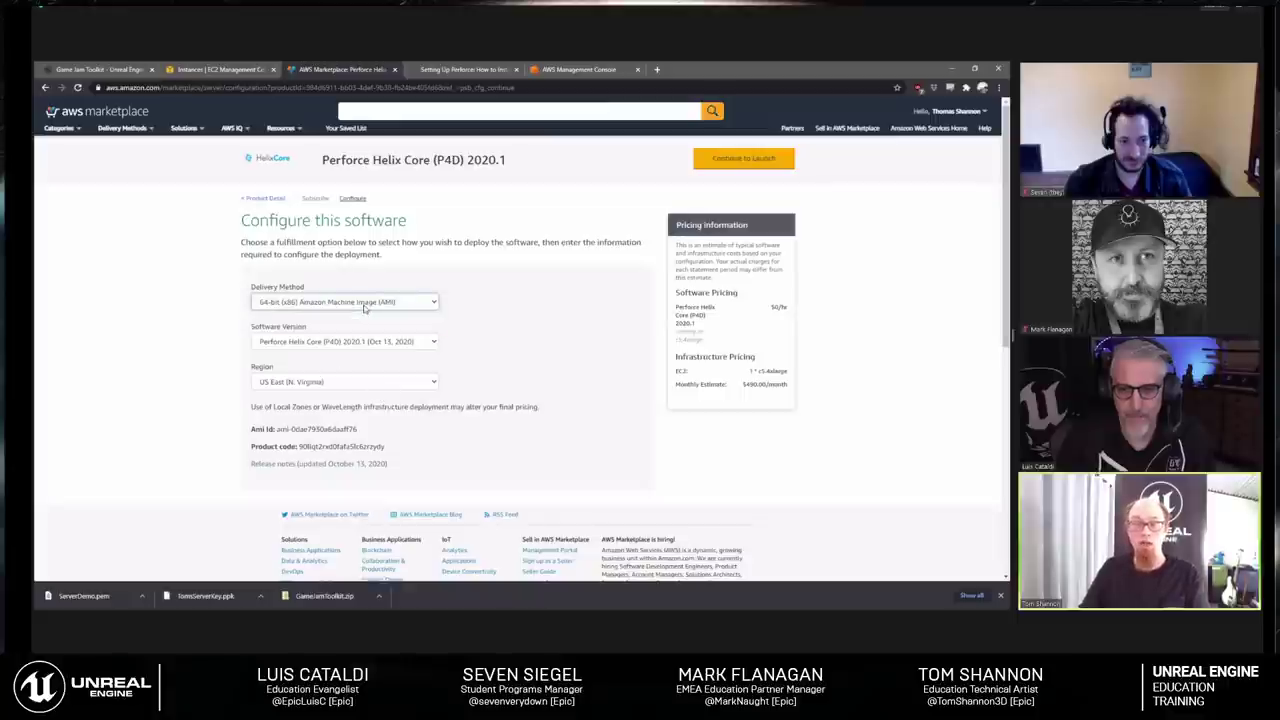
click(348, 343)
click(397, 343)
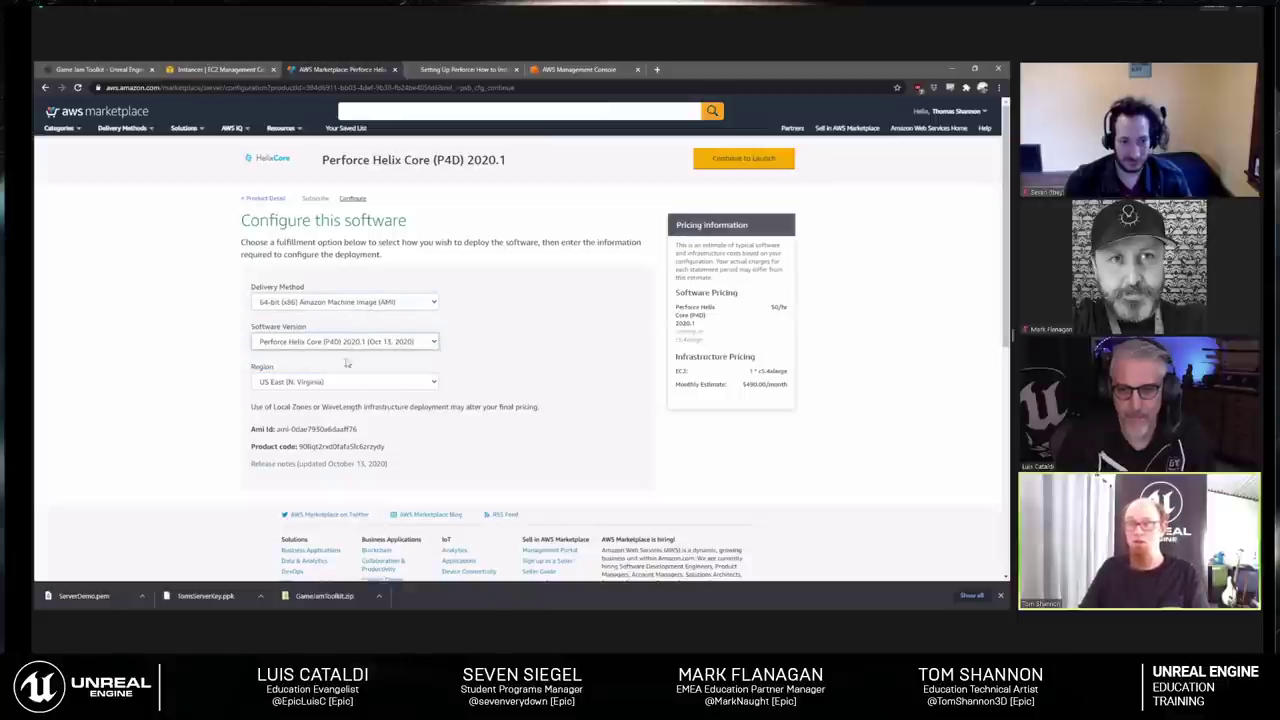
click(299, 386)
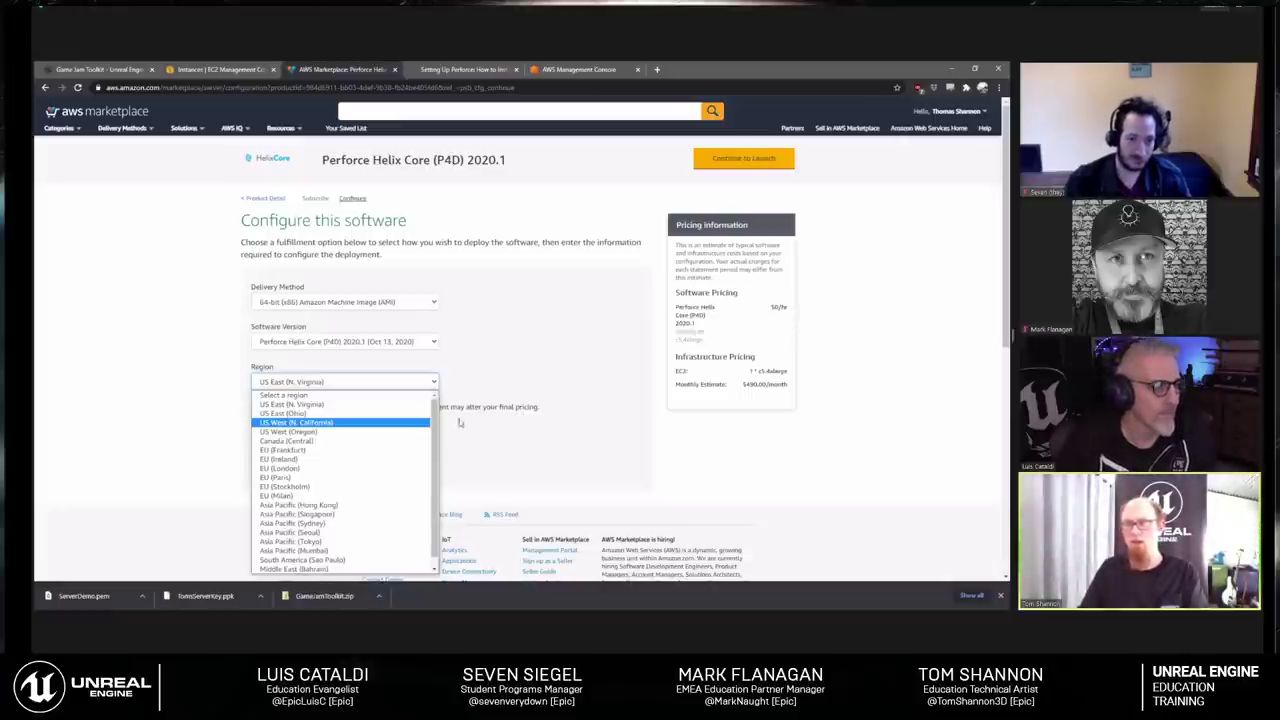
click(336, 405)
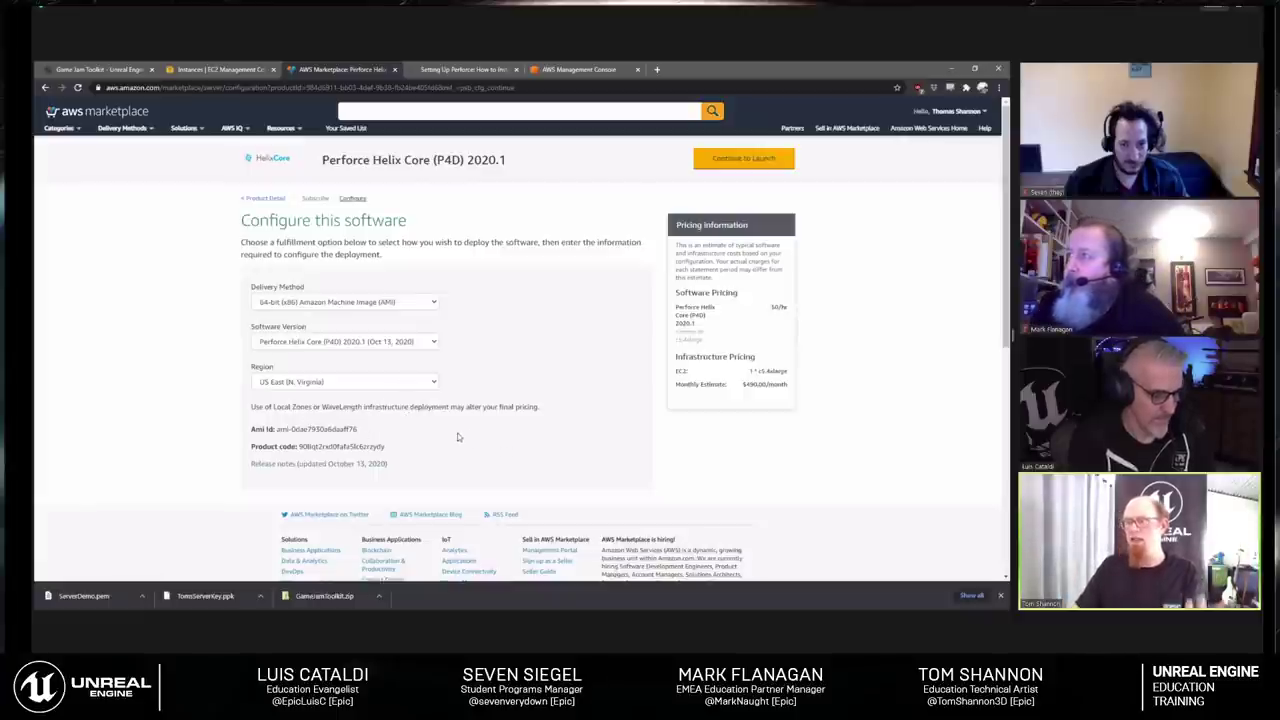
Step: Continue to the launch page, compare the Launch through EC2 option and set the launch action to Launch from Website
click(743, 158)
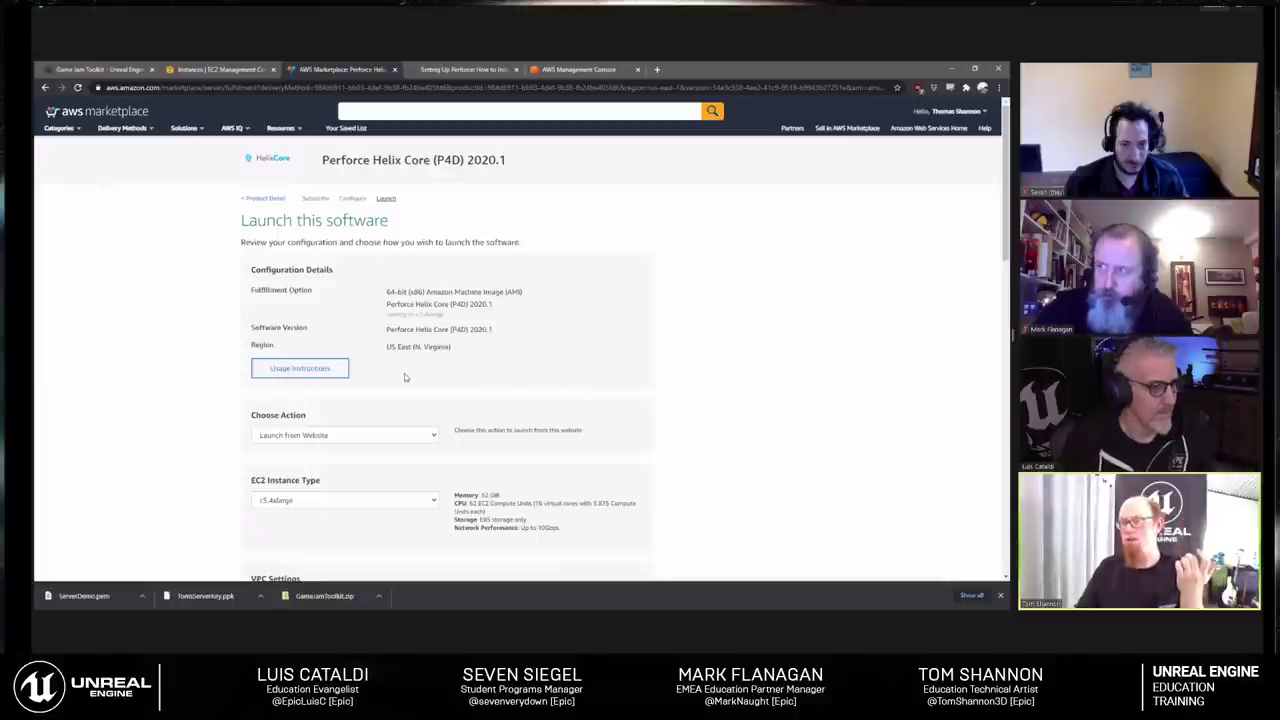
scroll(356, 373, down, 2)
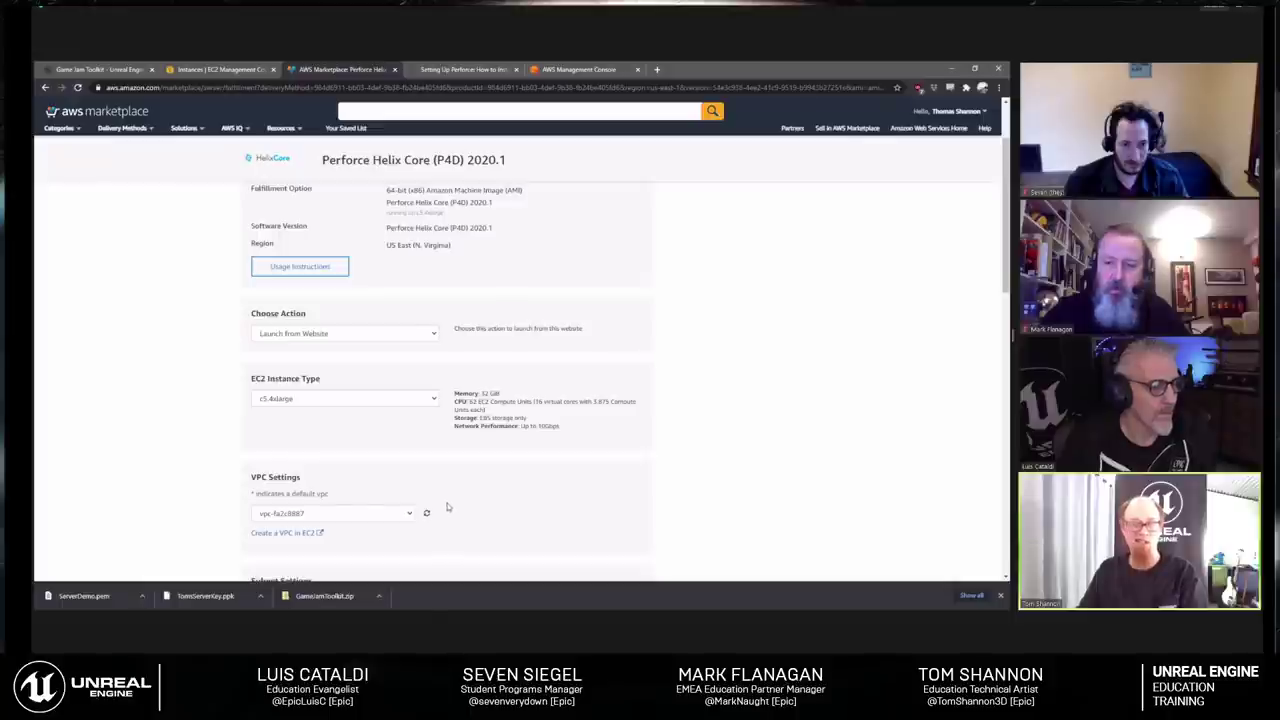
click(317, 335)
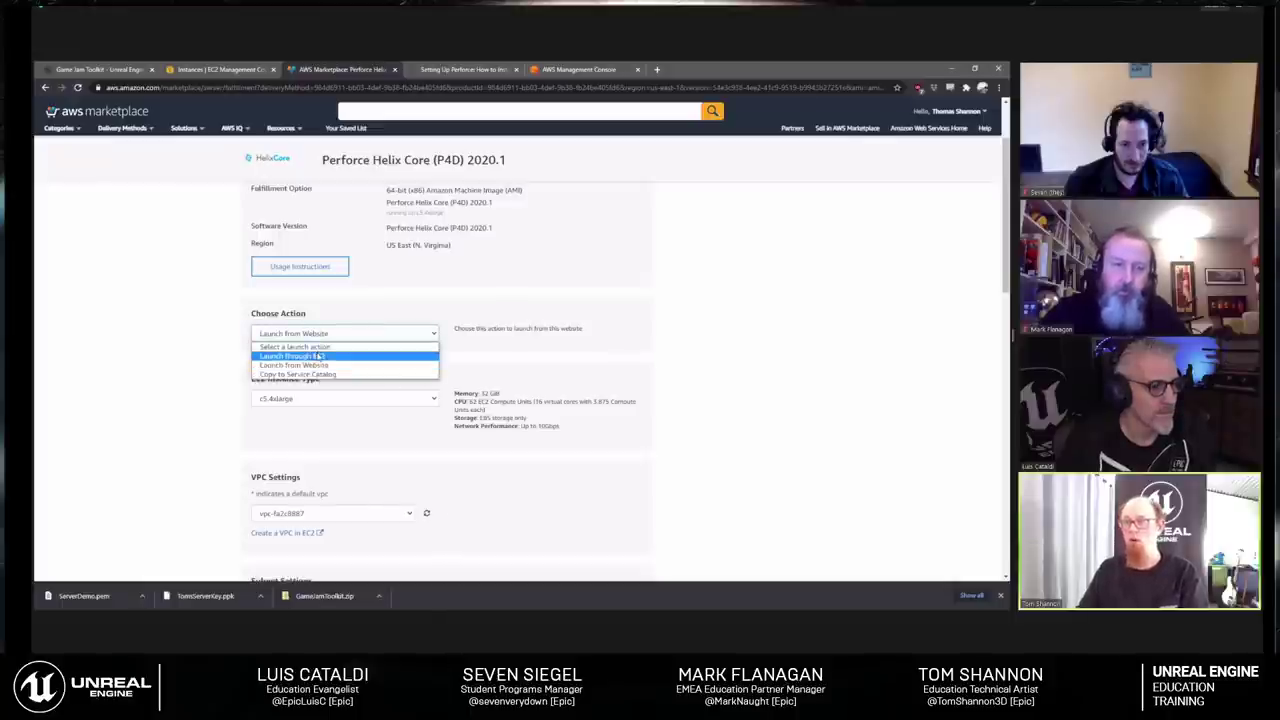
click(318, 357)
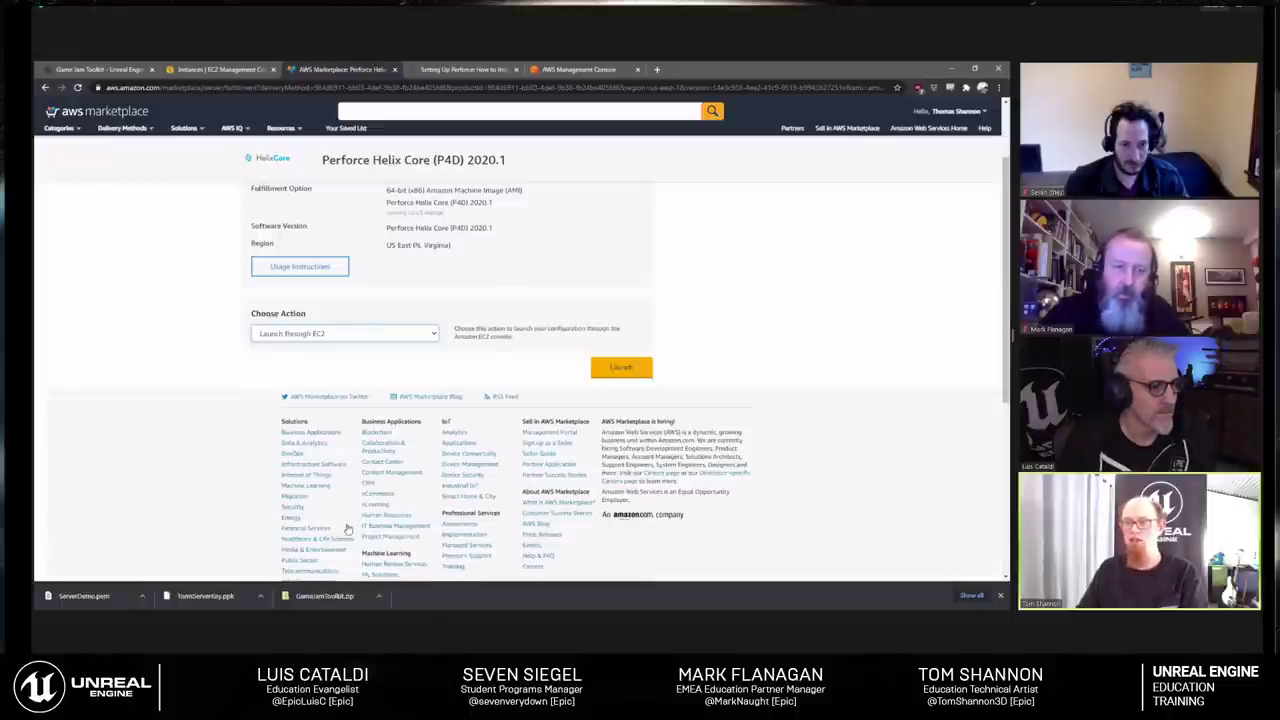
click(333, 336)
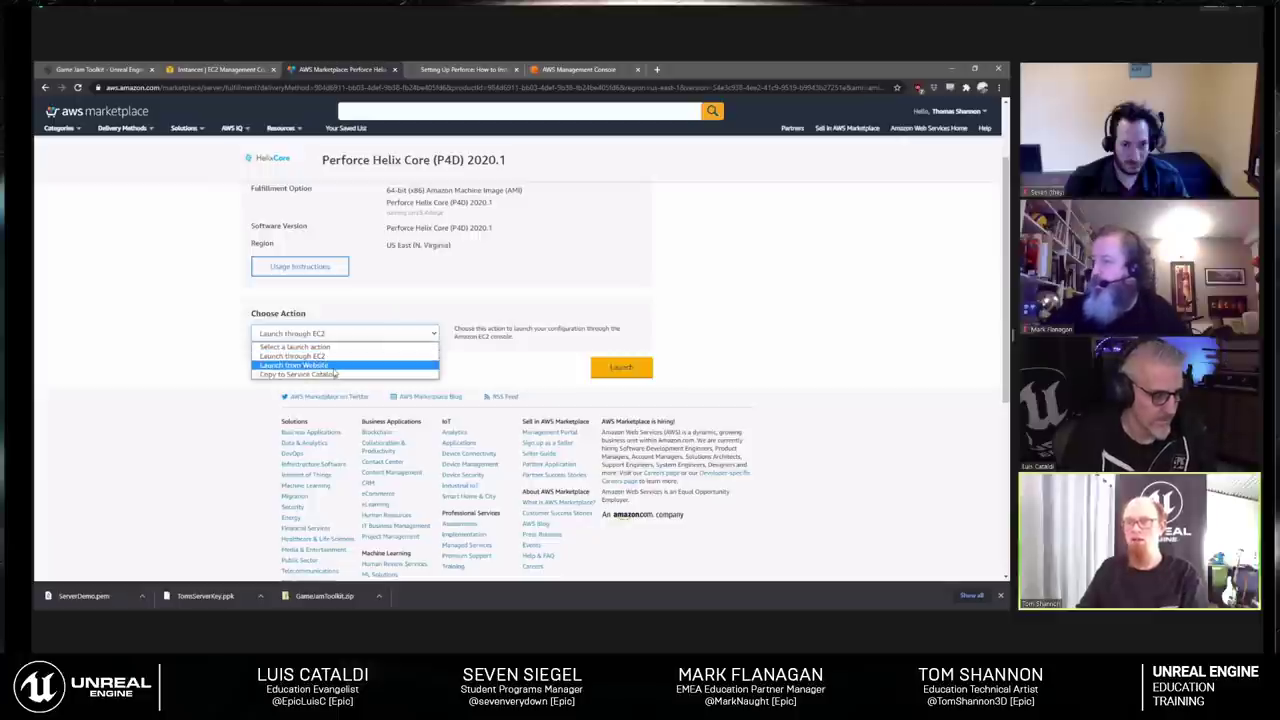
click(330, 365)
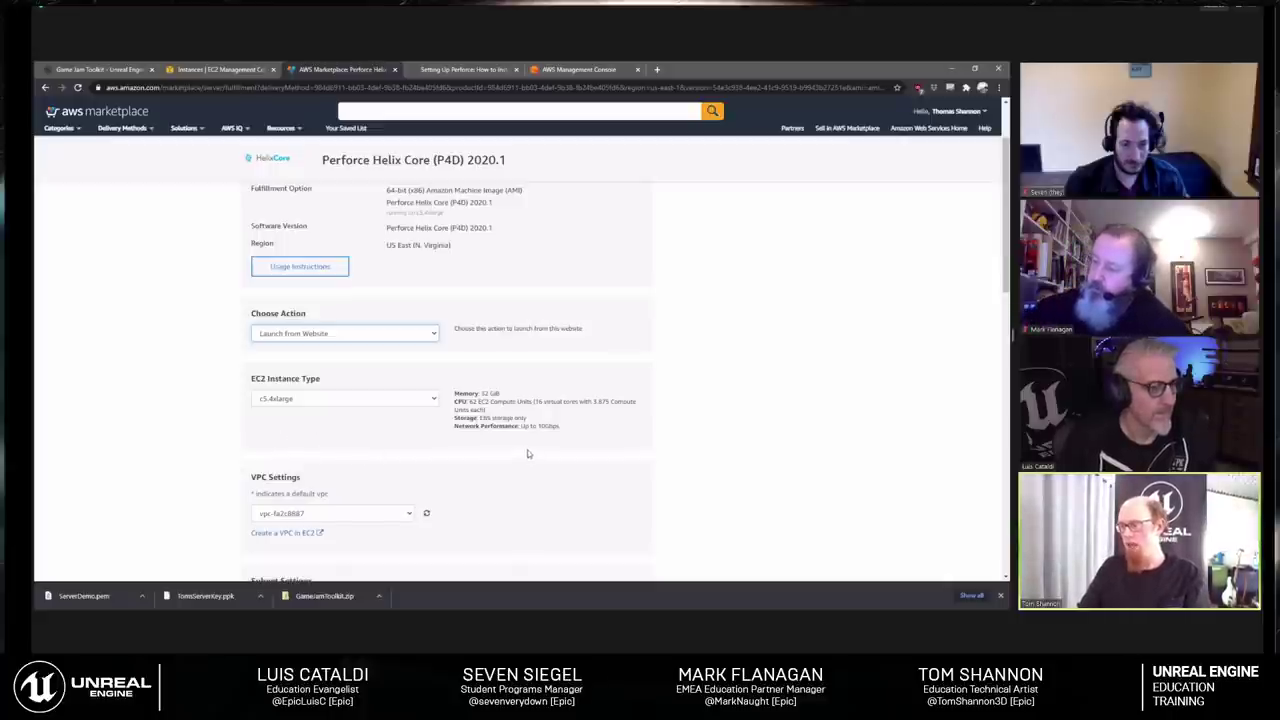
Step: Highlight the memory and CPU specifications of the c5.4xlarge EC2 instance type
click(463, 409)
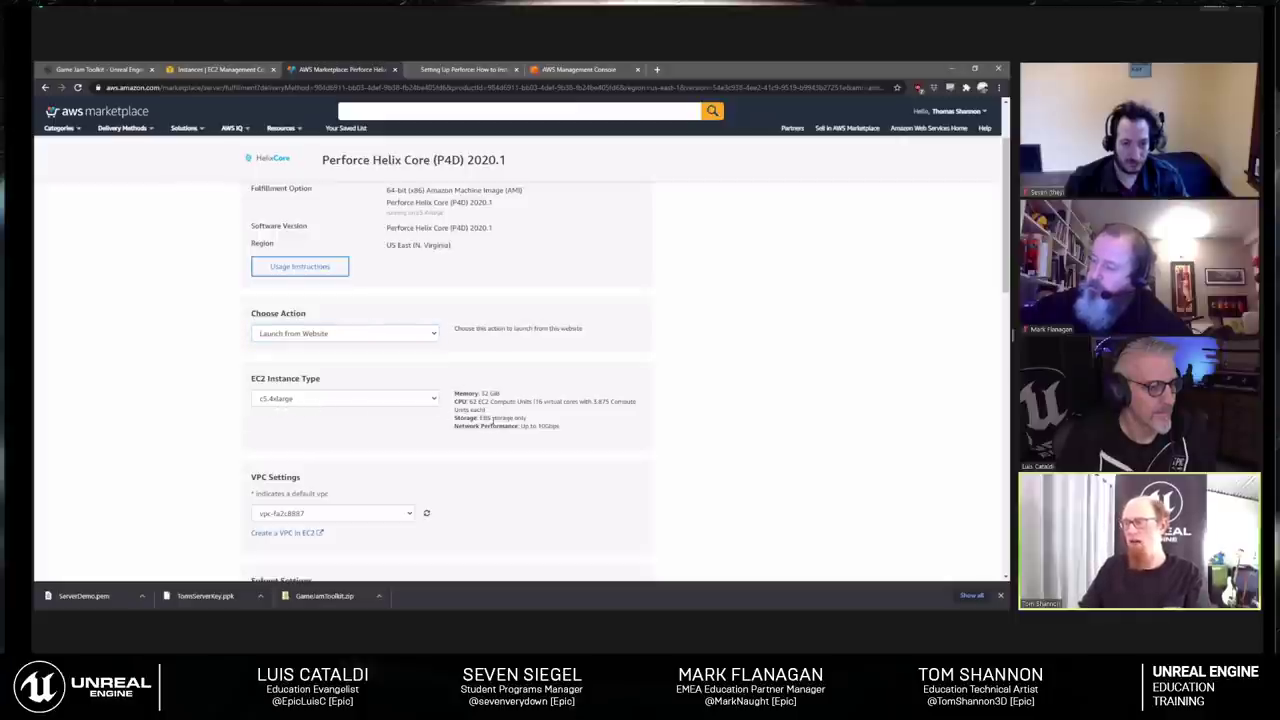
drag(454, 392, 518, 427)
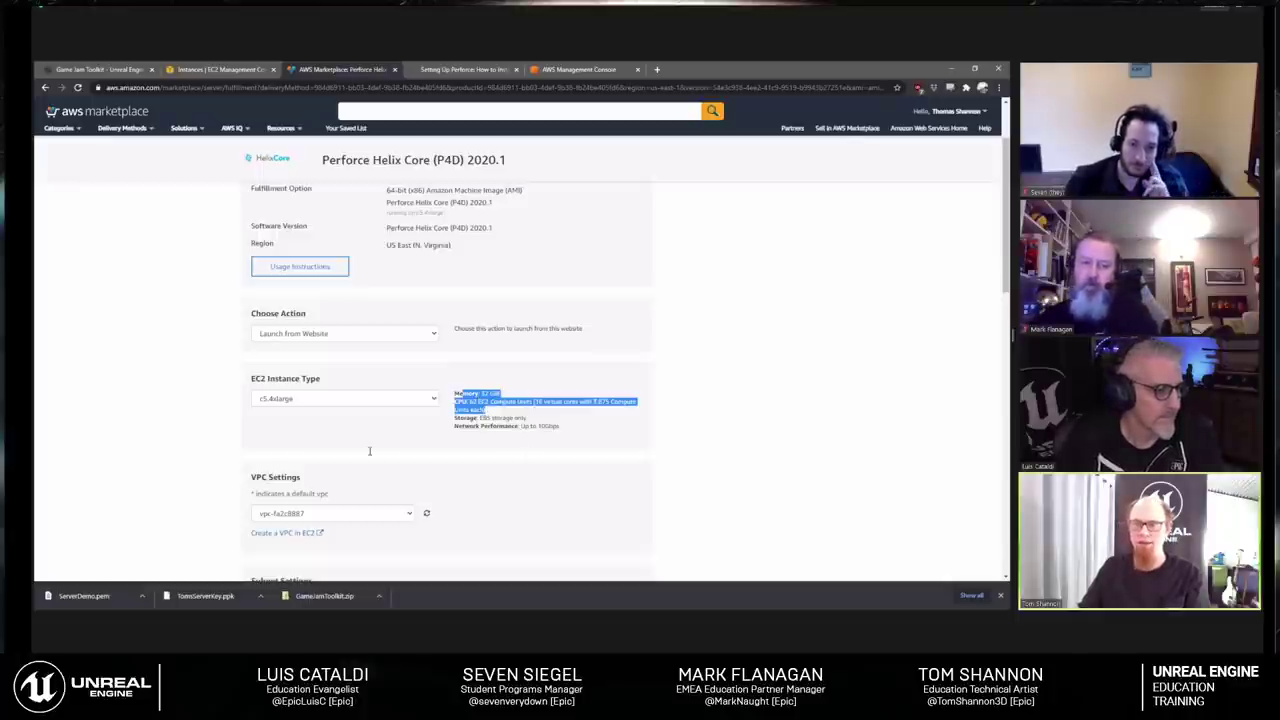
Step: Set the EC2 instance type to t2.micro and review the VPC, subnet, security group and key pair settings
click(312, 437)
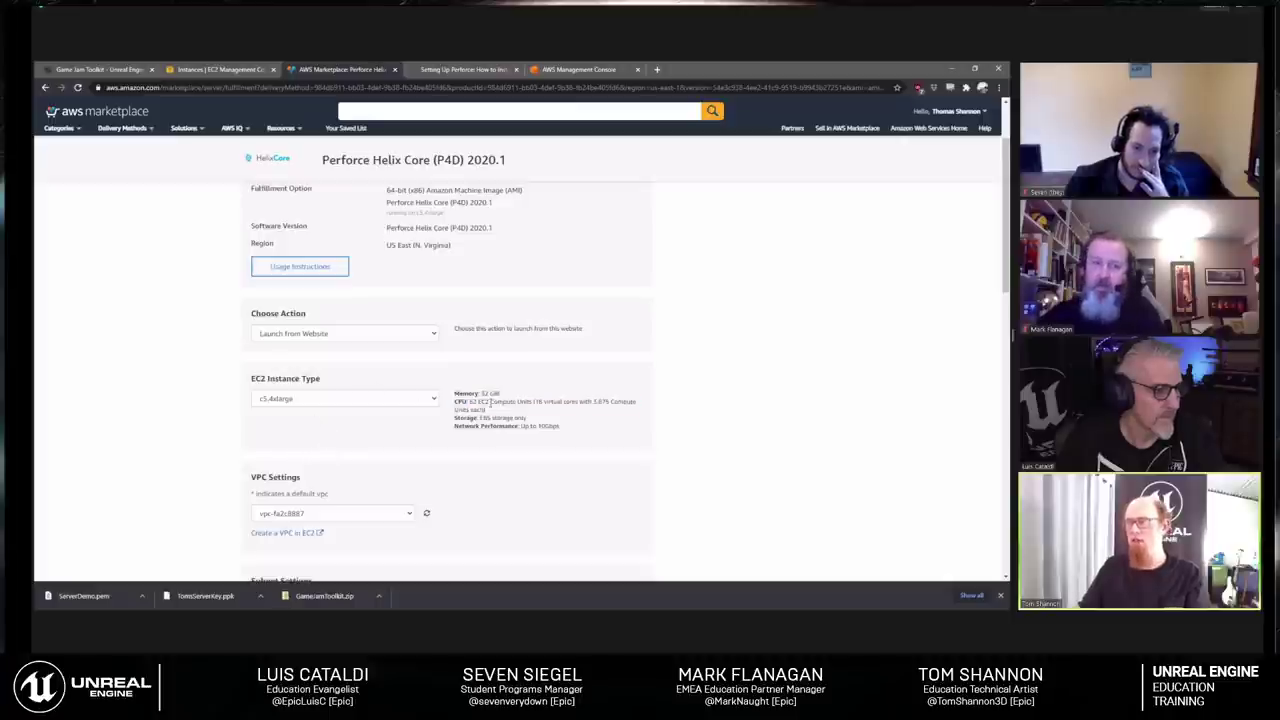
click(322, 402)
scroll(290, 440, up, 3)
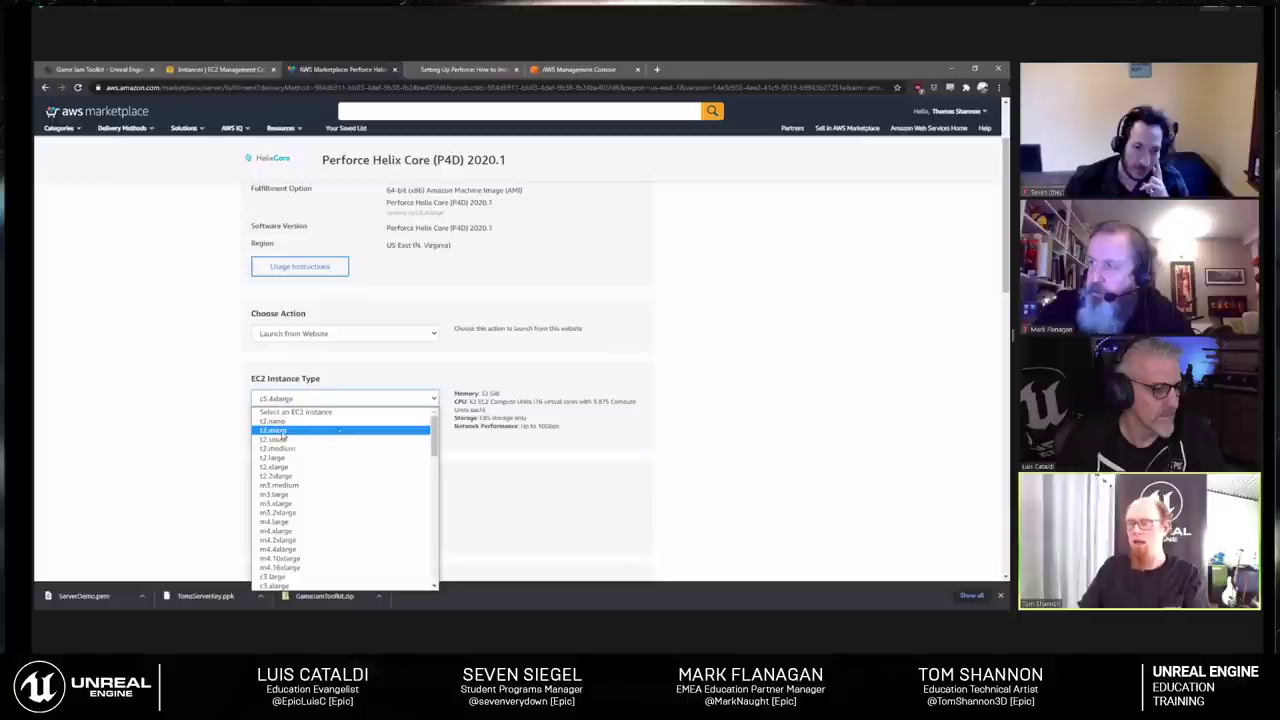
click(278, 432)
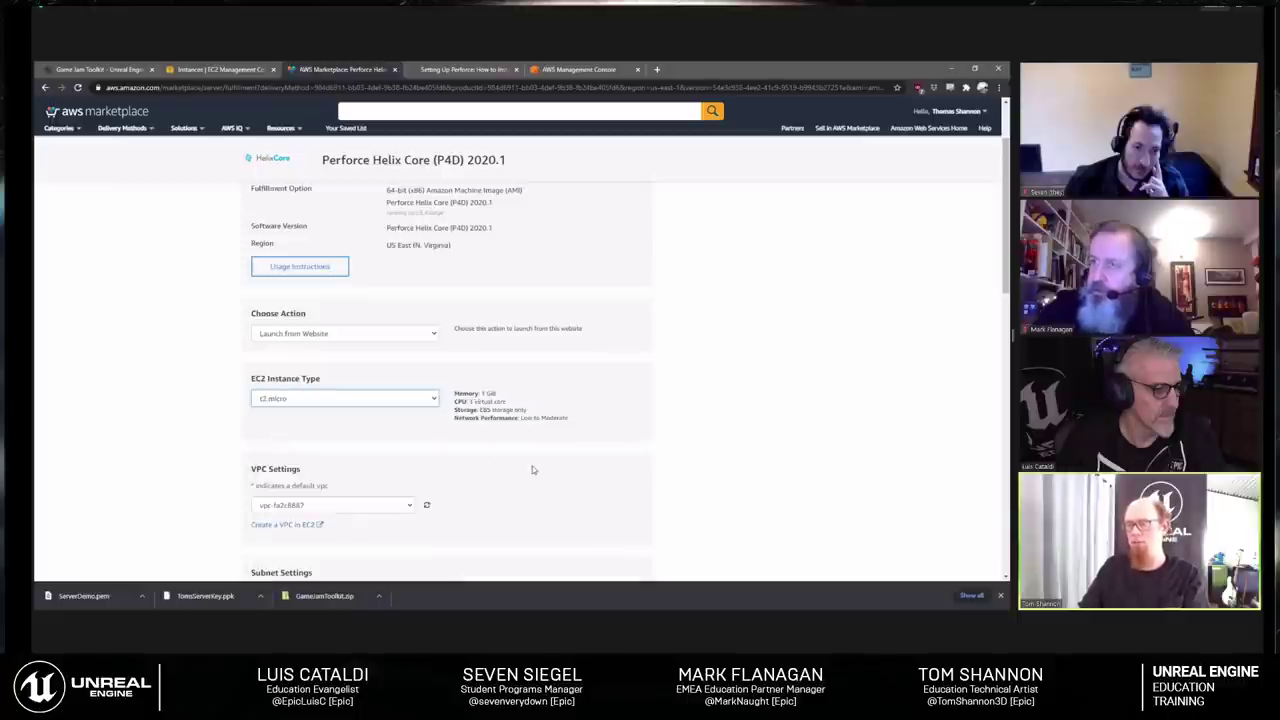
scroll(528, 418, down, 3)
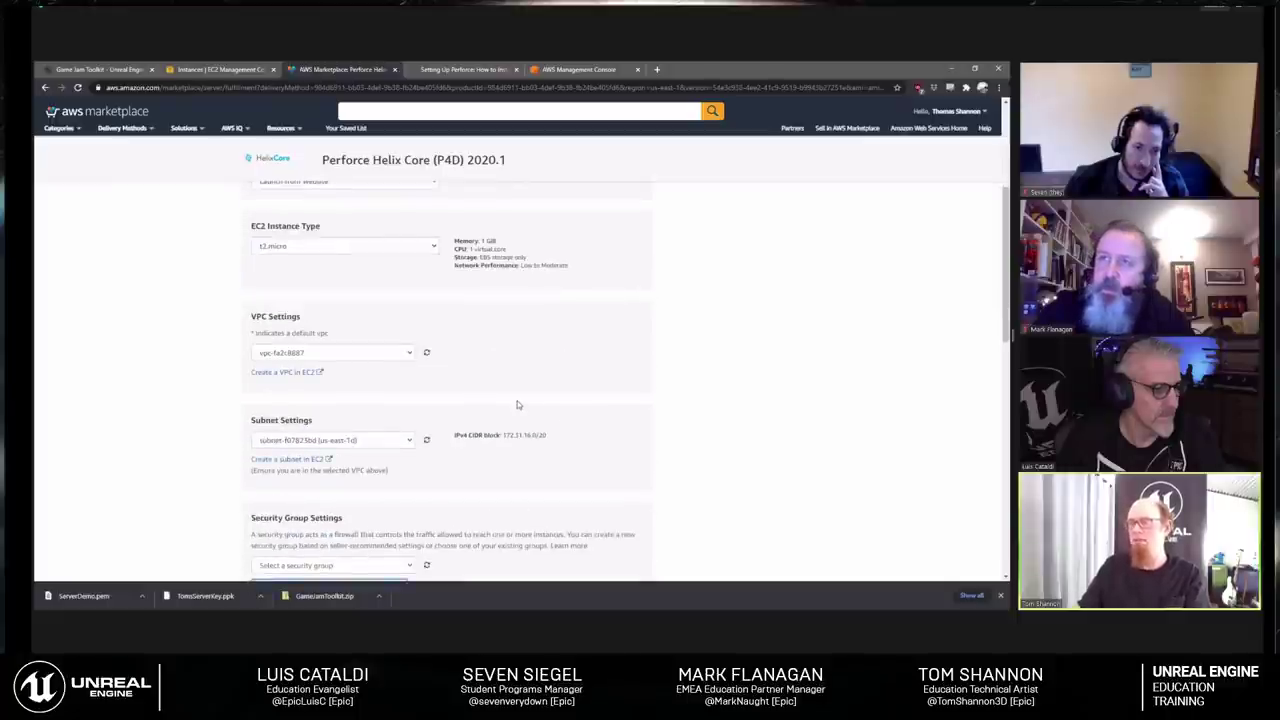
scroll(517, 404, down, 2)
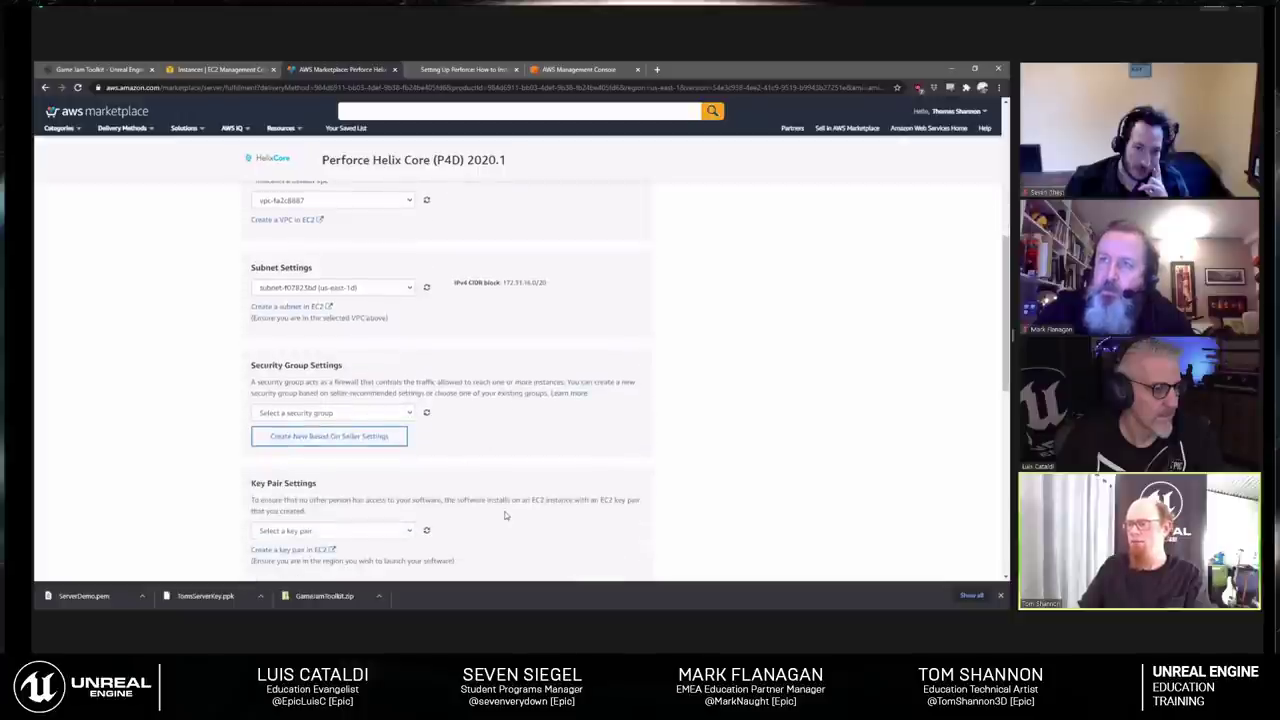
scroll(505, 516, down, 2)
scroll(490, 513, up, 6)
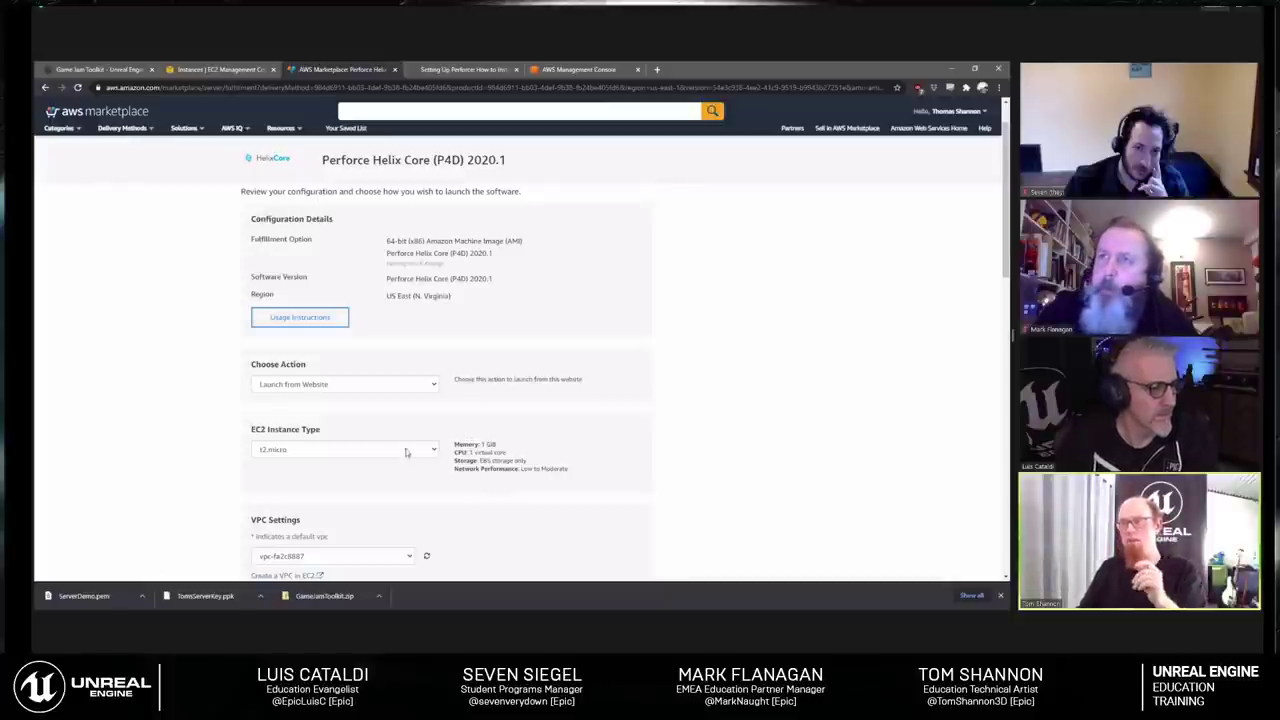
Step: Change the launch action to Launch through EC2 and launch the Helix Core configuration in the EC2 wizard
click(304, 387)
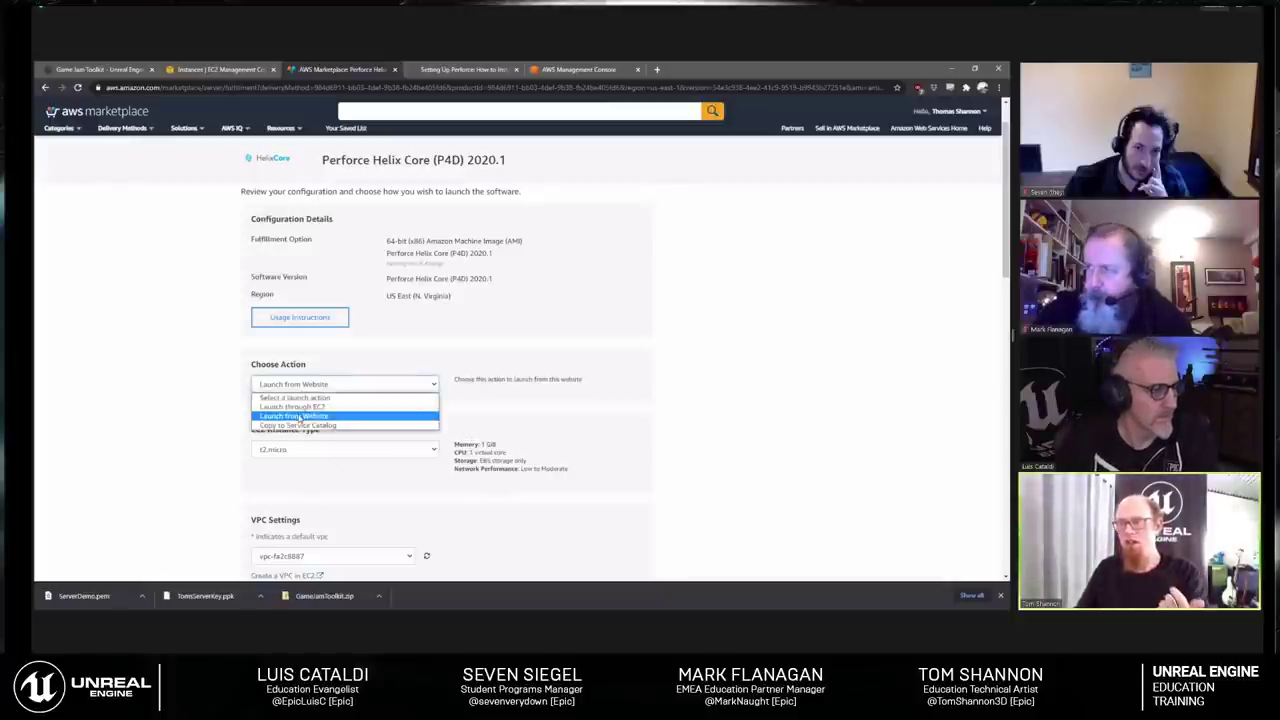
click(294, 406)
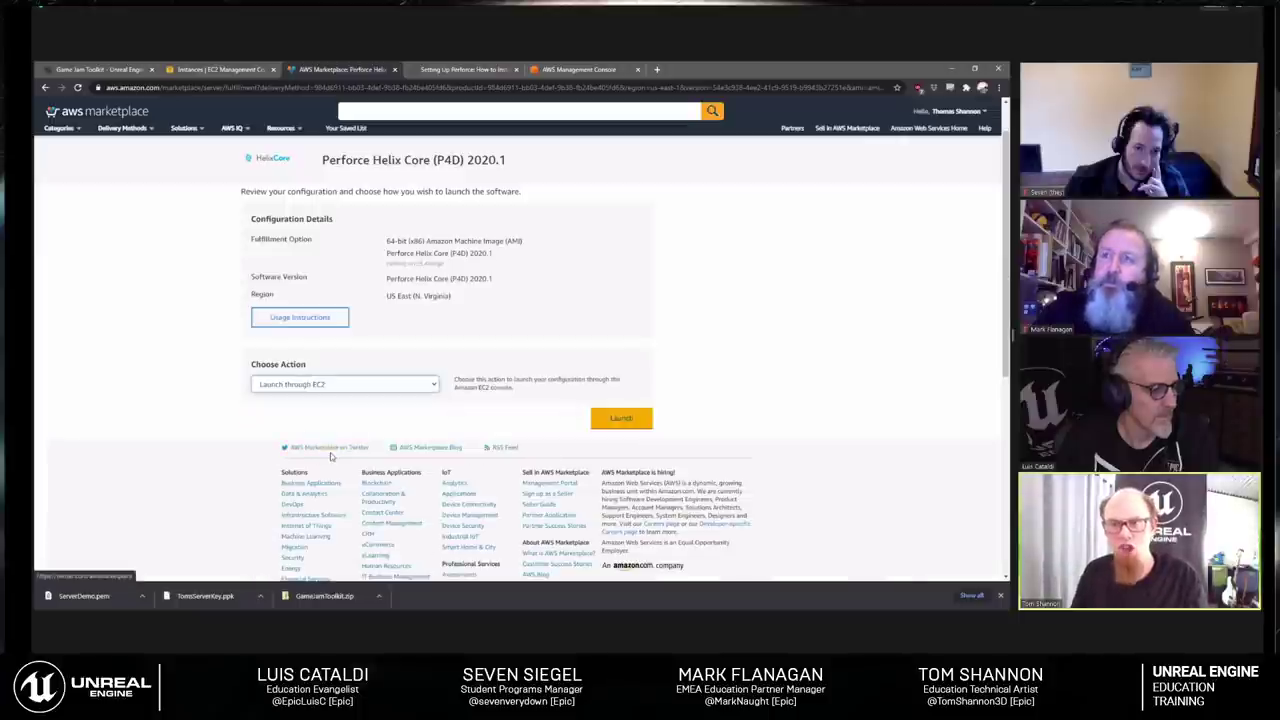
click(248, 490)
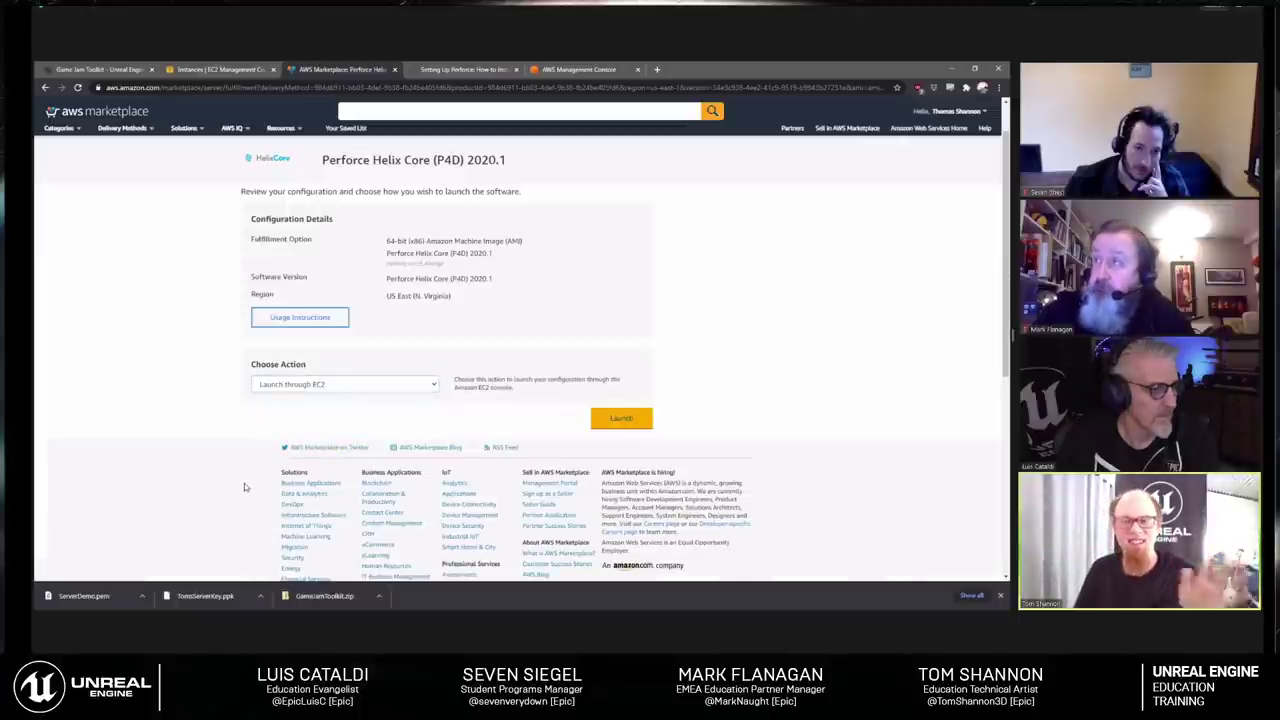
click(625, 419)
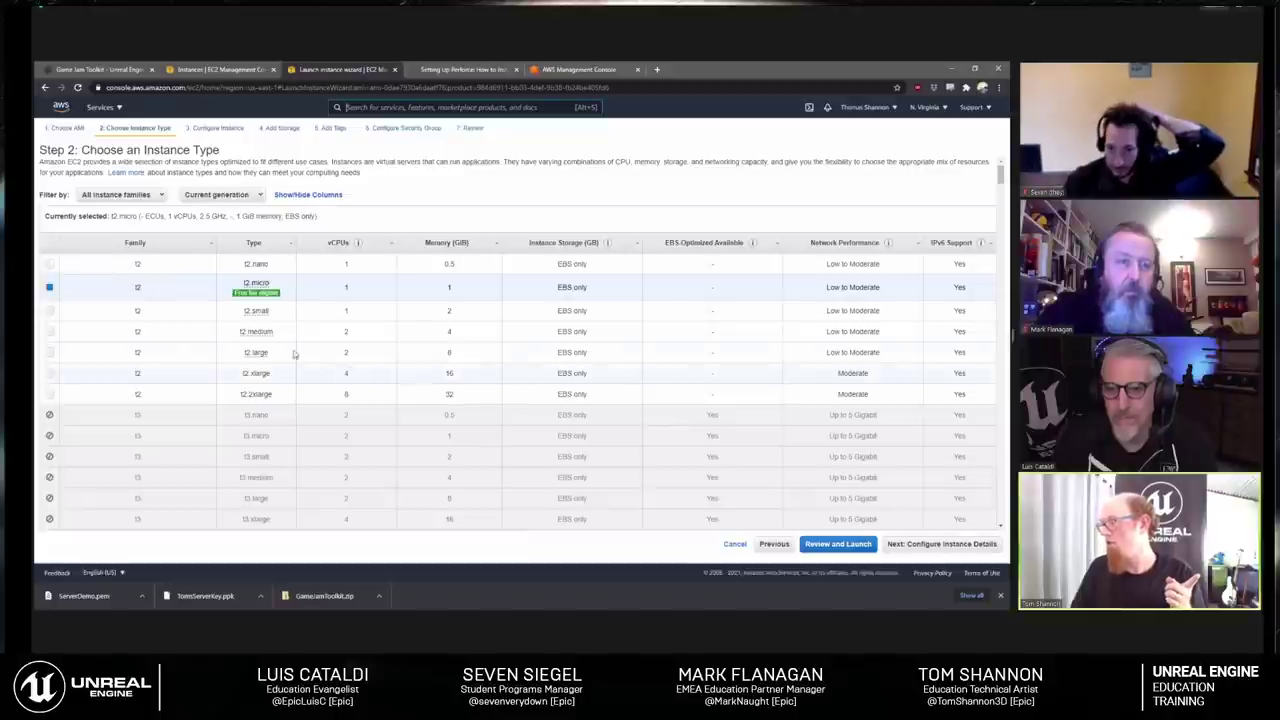
Step: Keep the selected t2.micro type and default instance details, and set the root volume size to 30 GiB
click(941, 544)
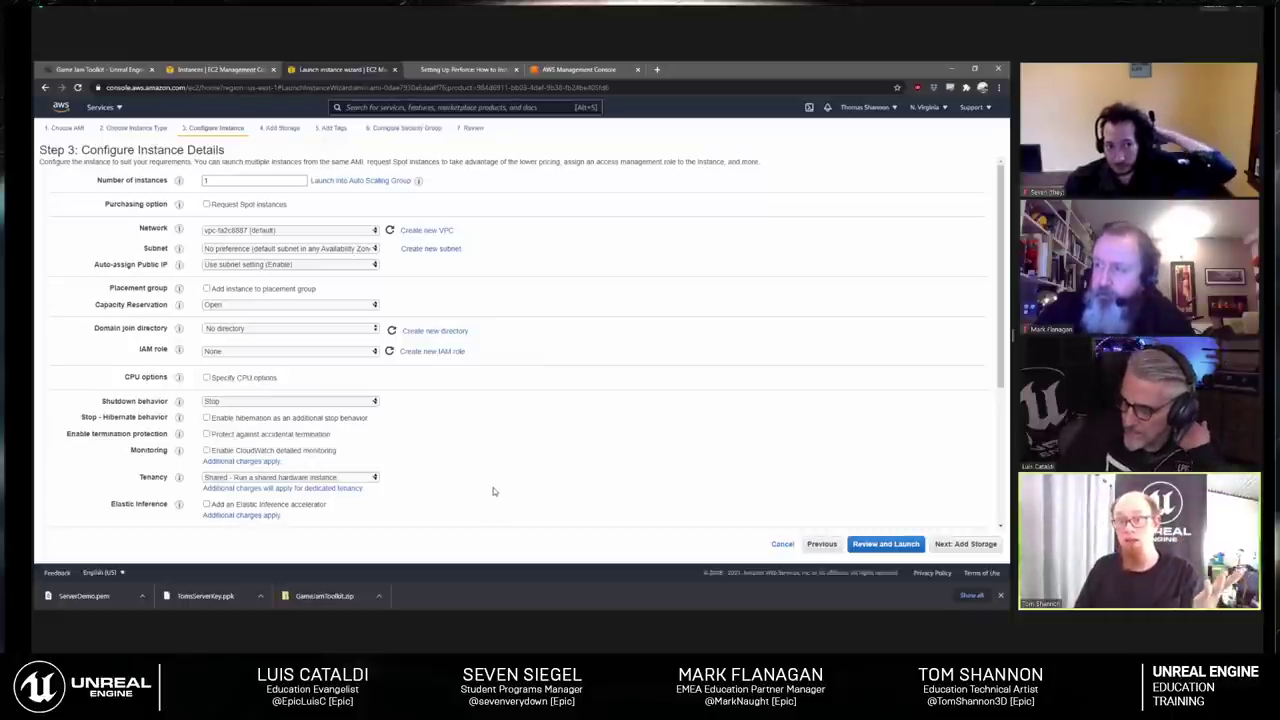
click(955, 546)
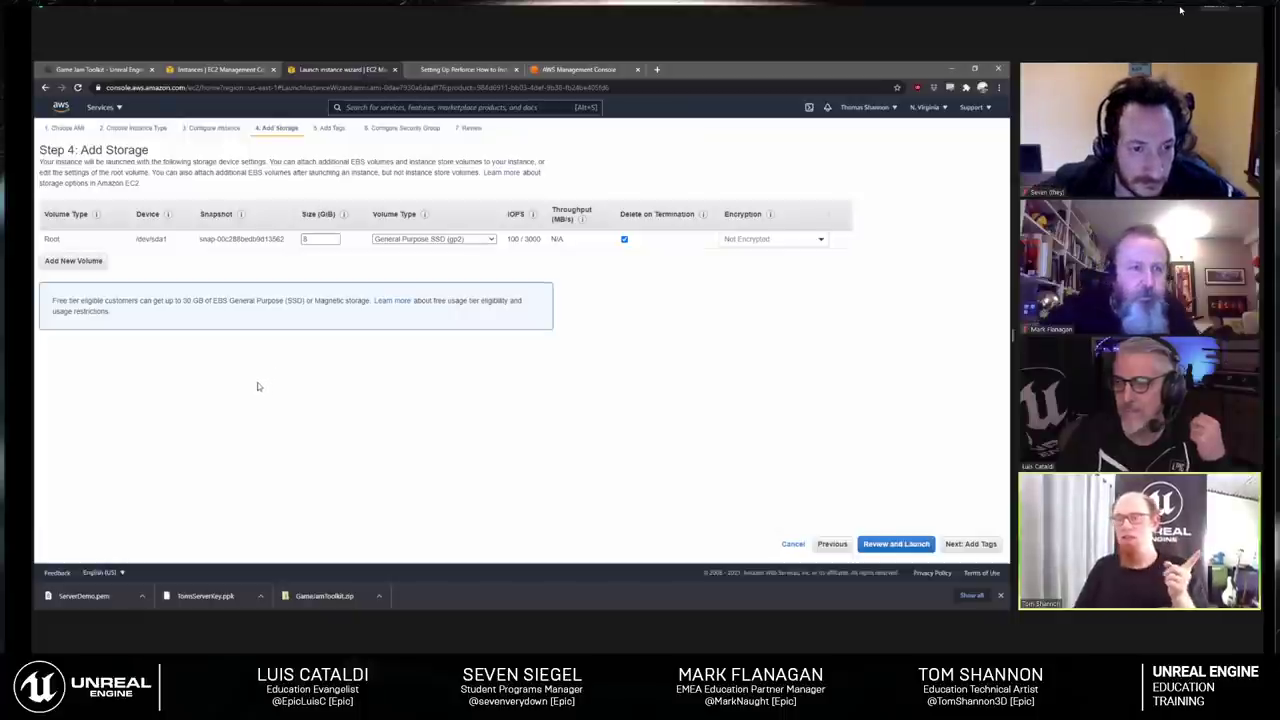
double_click(320, 239)
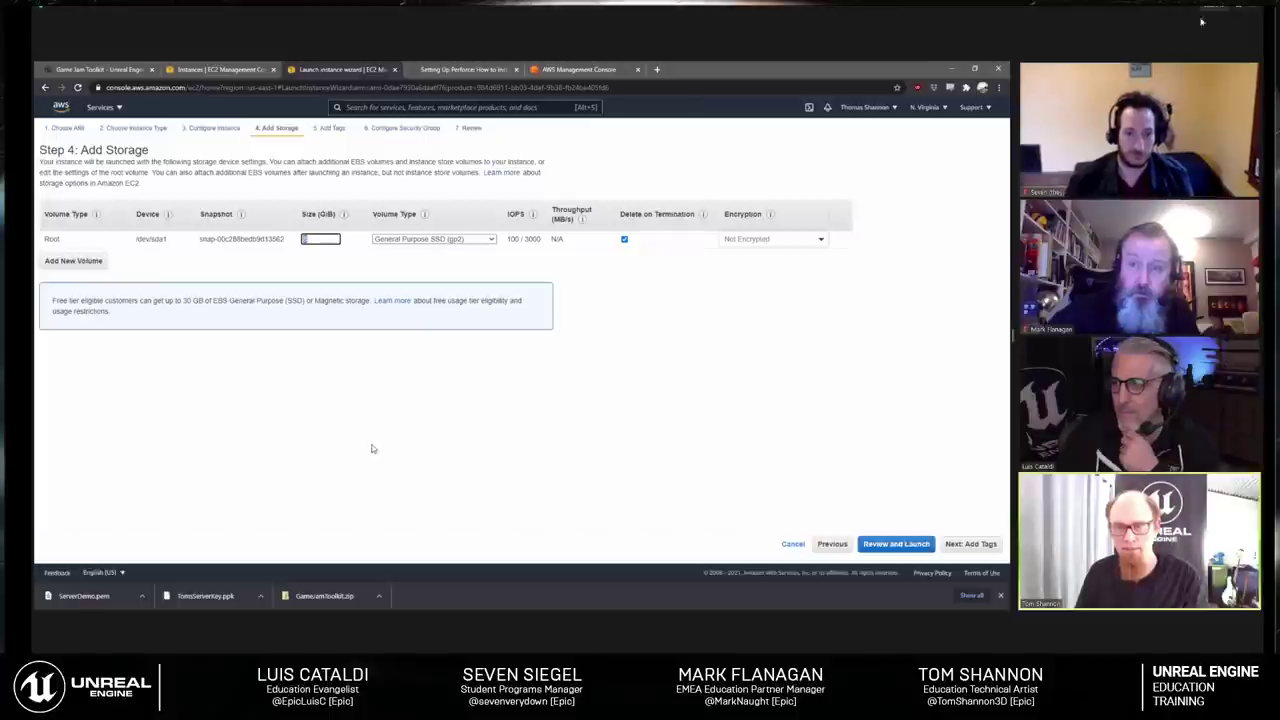
click(1250, 8)
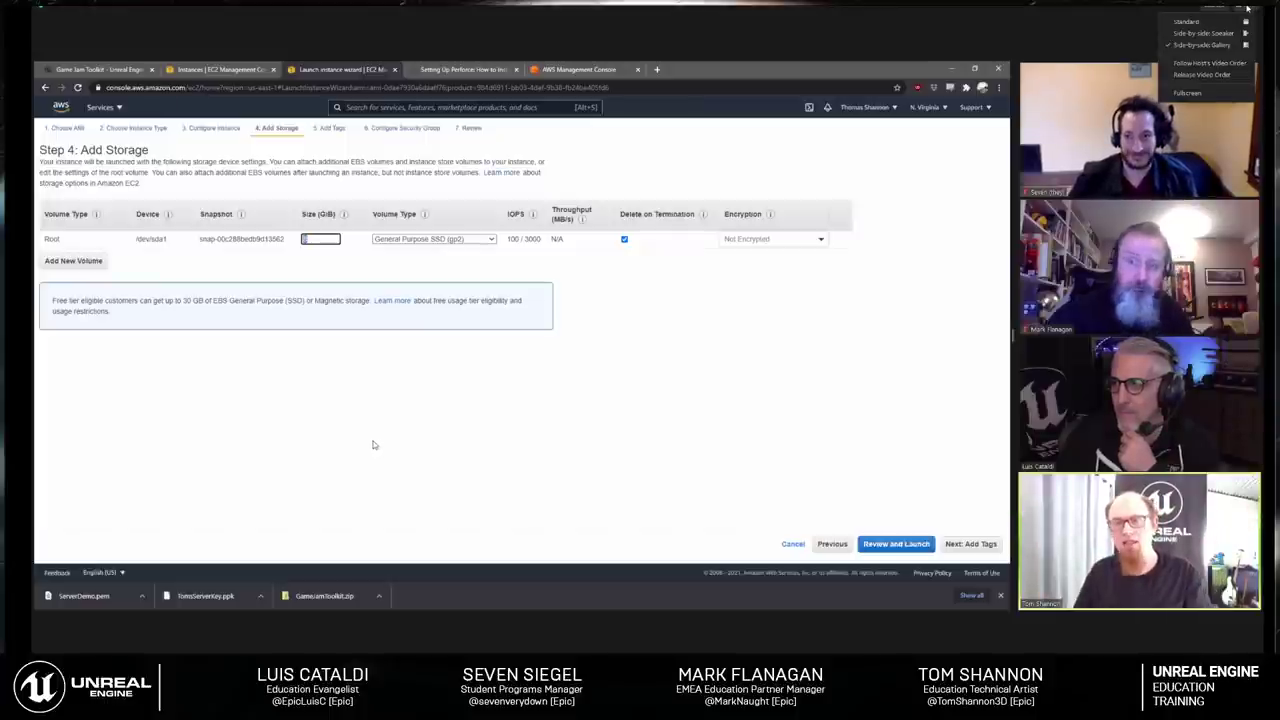
click(1128, 11)
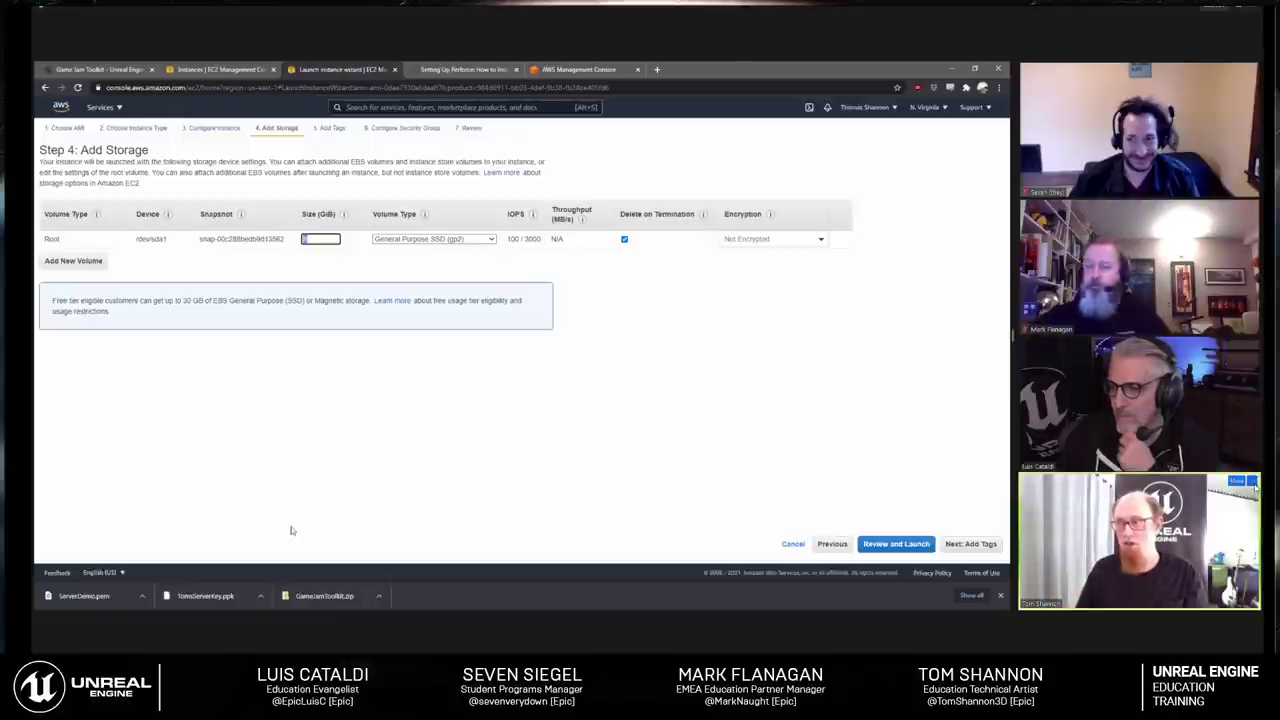
click(1253, 481)
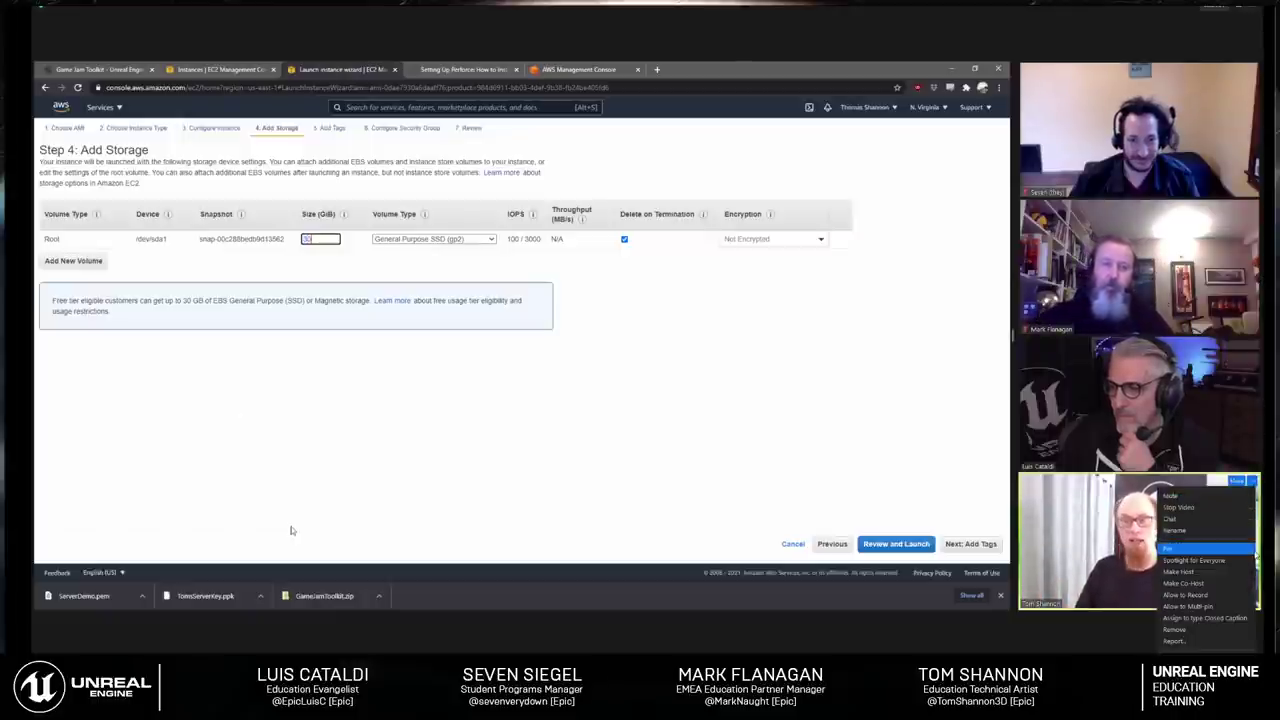
click(1252, 548)
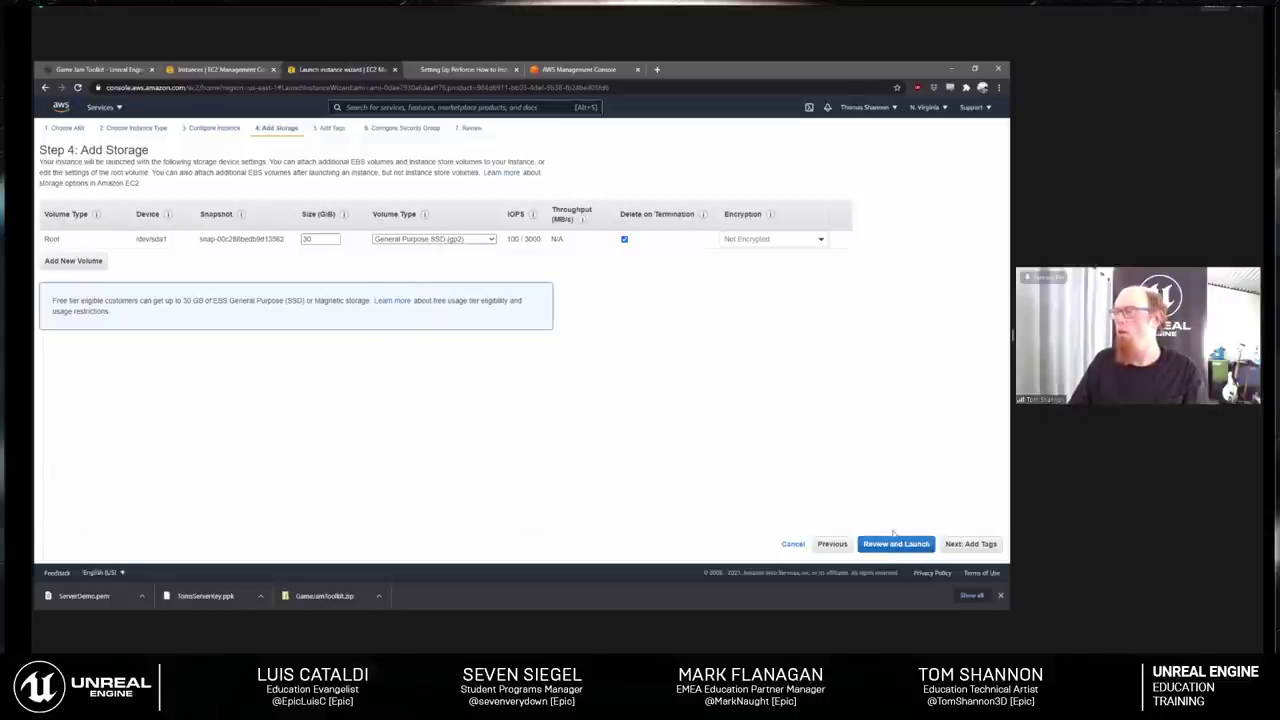
Step: Continue past the tags without adding any and shorten the new security group's name to Perforce Helix Core
click(970, 544)
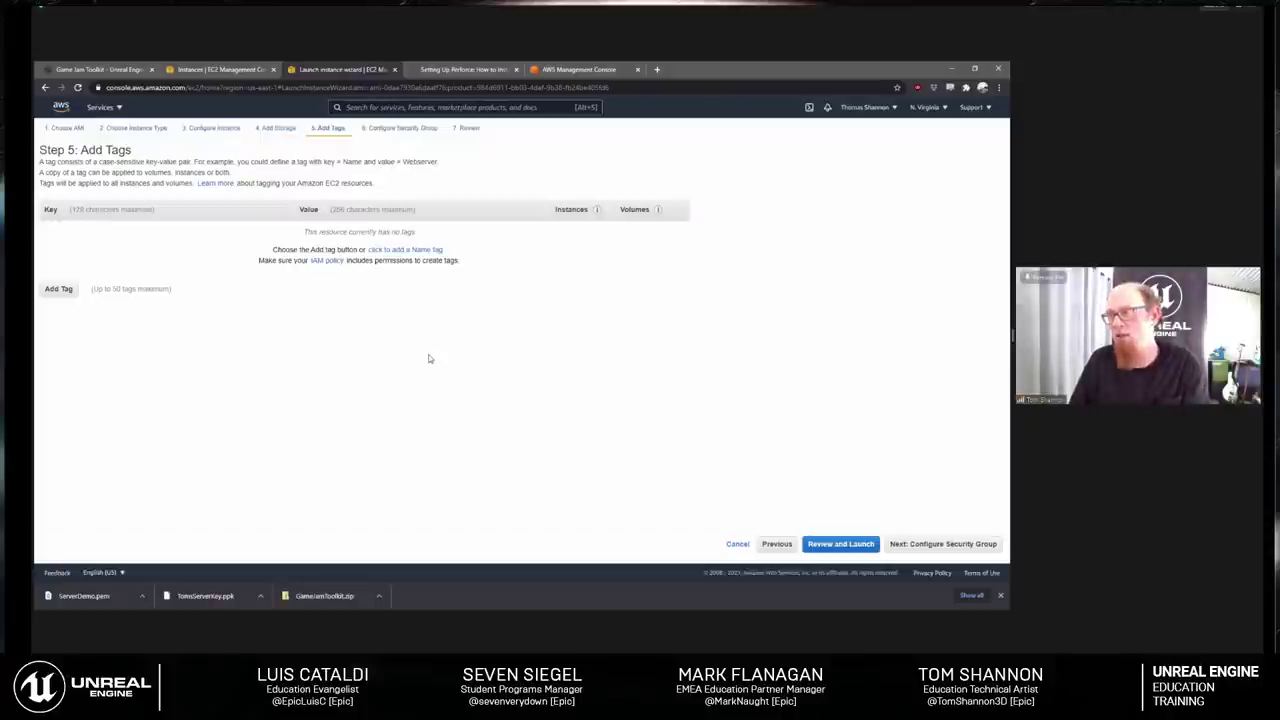
click(930, 546)
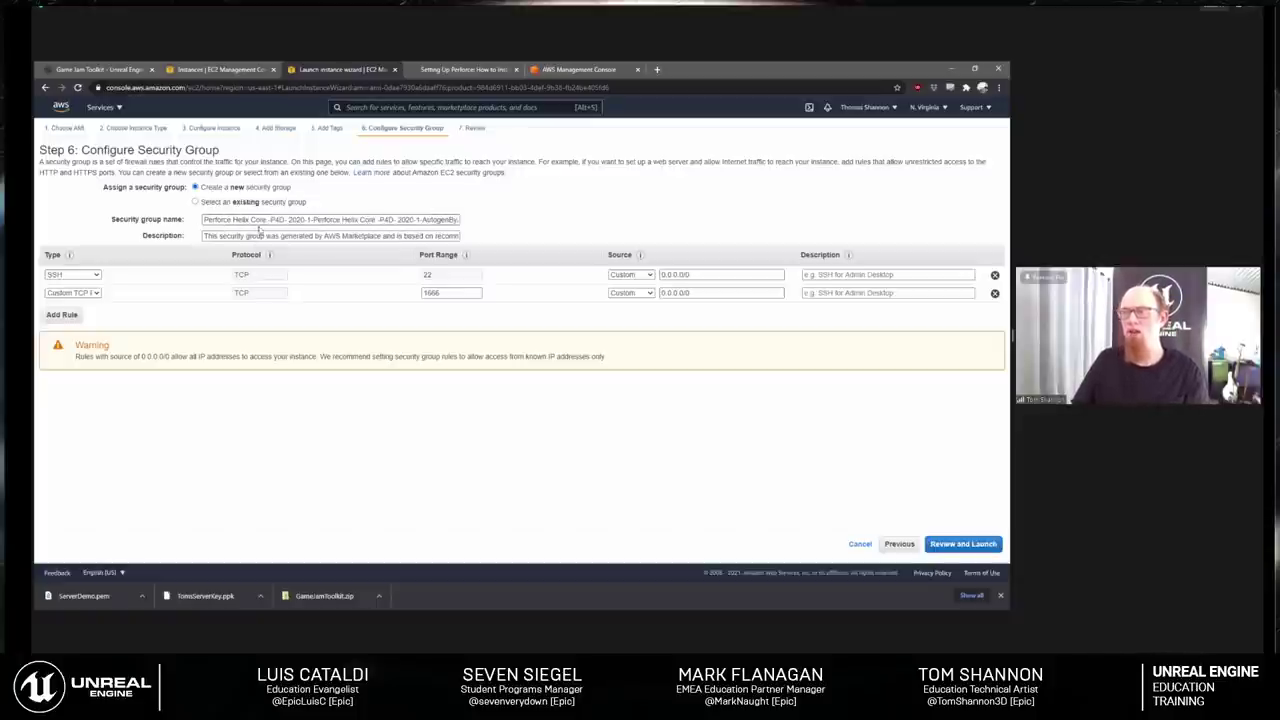
drag(233, 219, 492, 224)
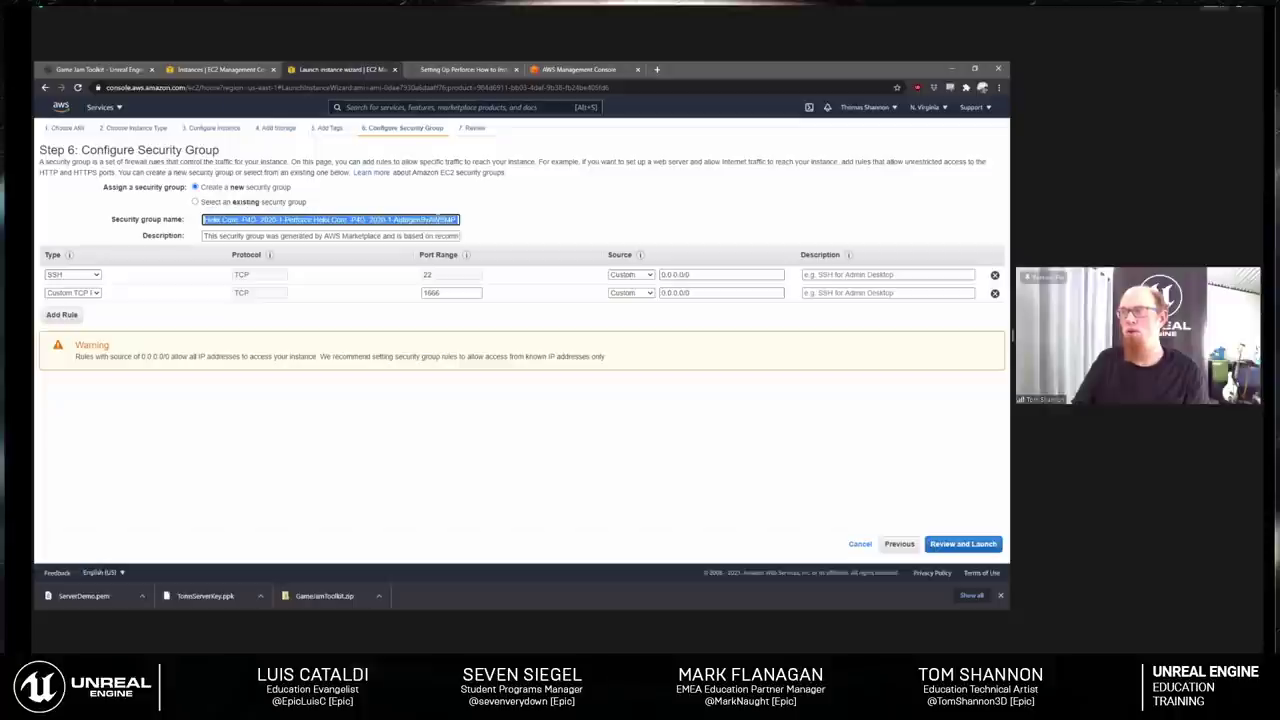
click(437, 219)
drag(240, 219, 616, 218)
key(BackSpace)
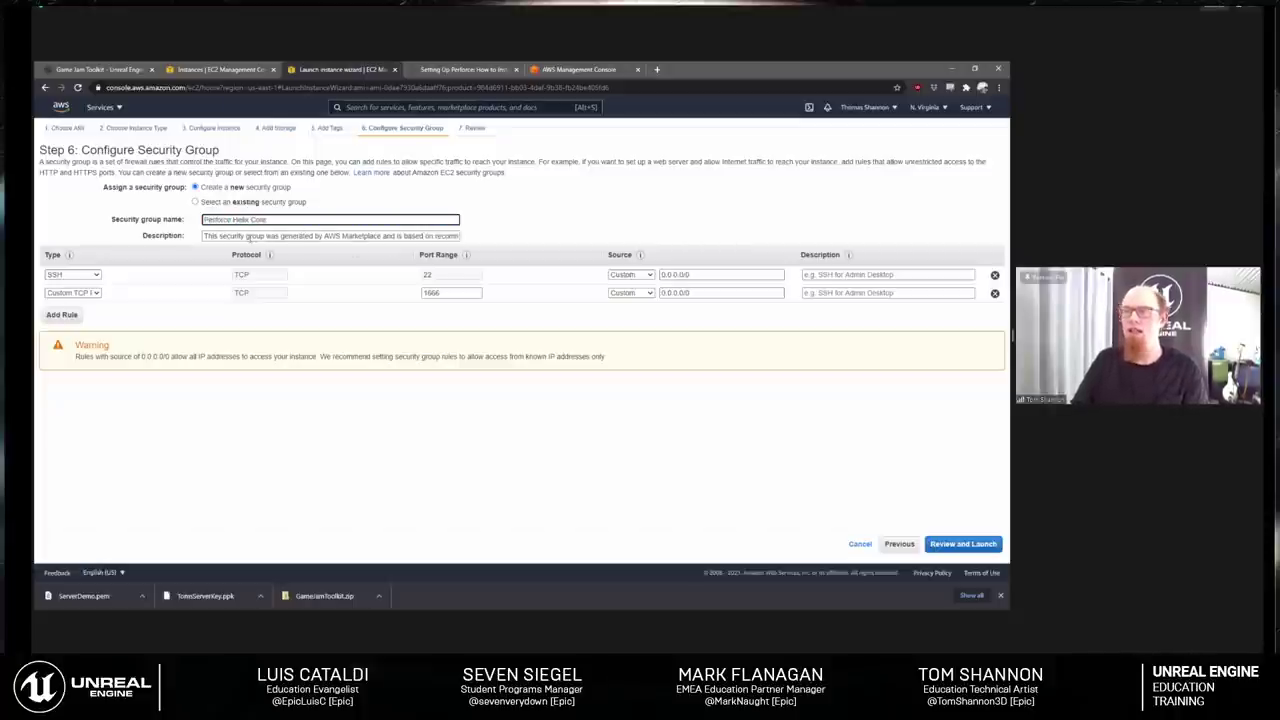
drag(250, 238, 646, 240)
click(516, 218)
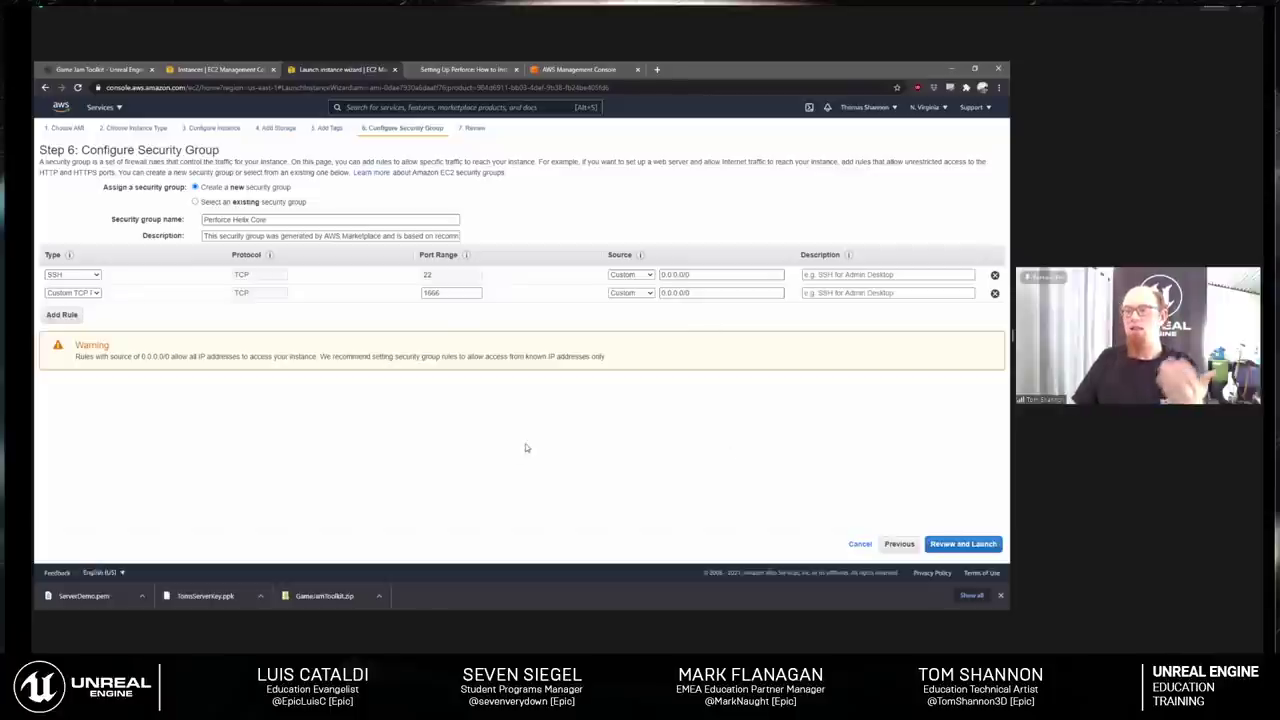
Step: Proceed to the launch review and expand the storage details to check the instance configuration
click(962, 544)
scroll(404, 366, down, 2)
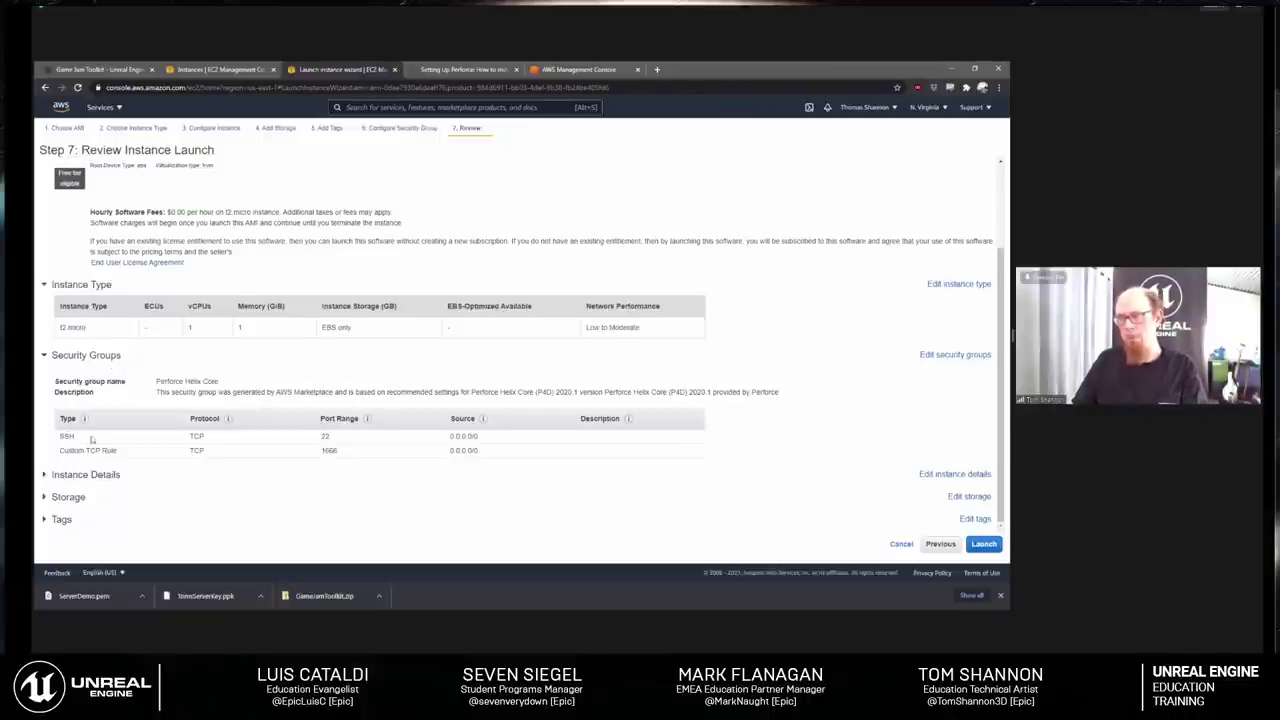
click(47, 497)
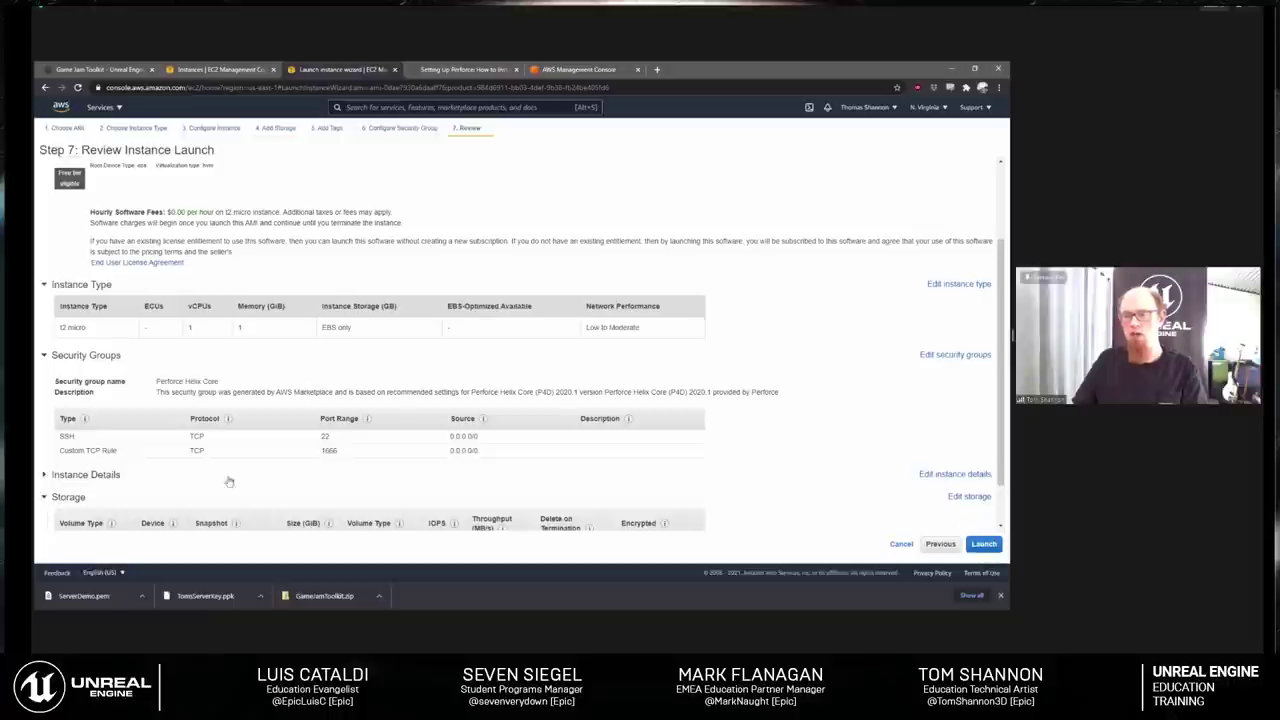
scroll(311, 474, down, 1)
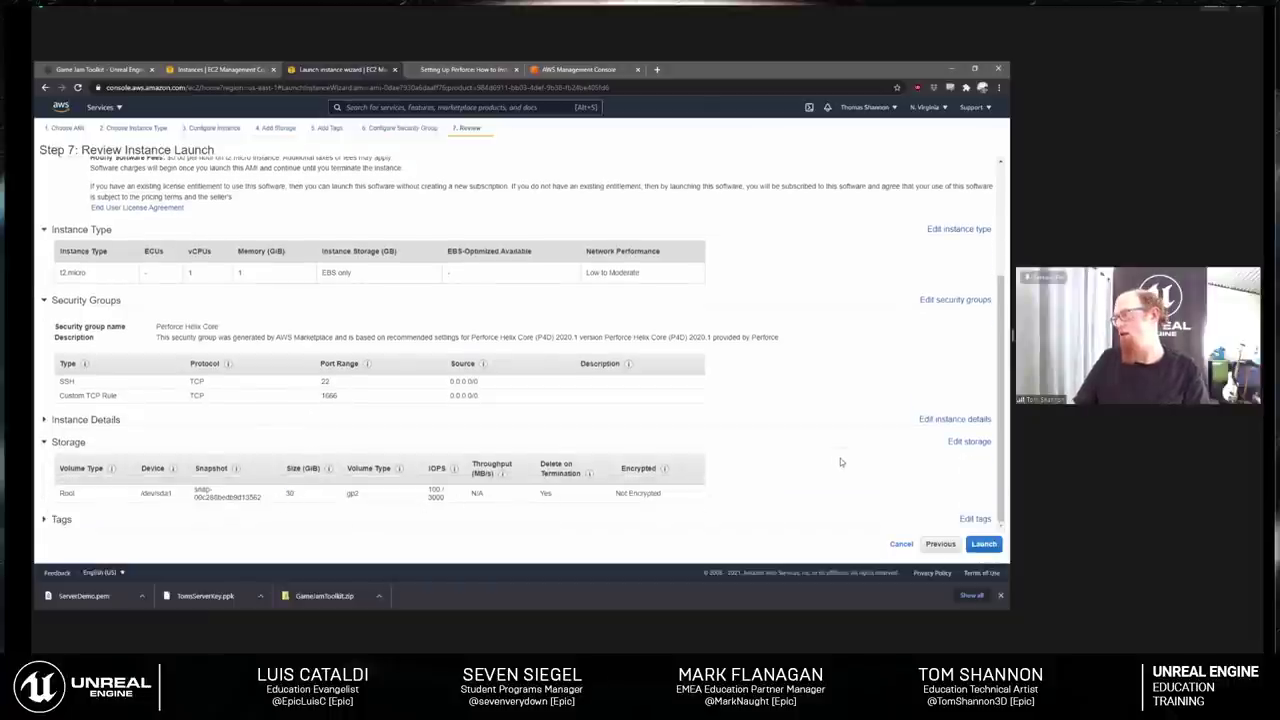
Step: Create and download a new key pair named TomsPerforceServerKey, and launch the instance with it
click(985, 545)
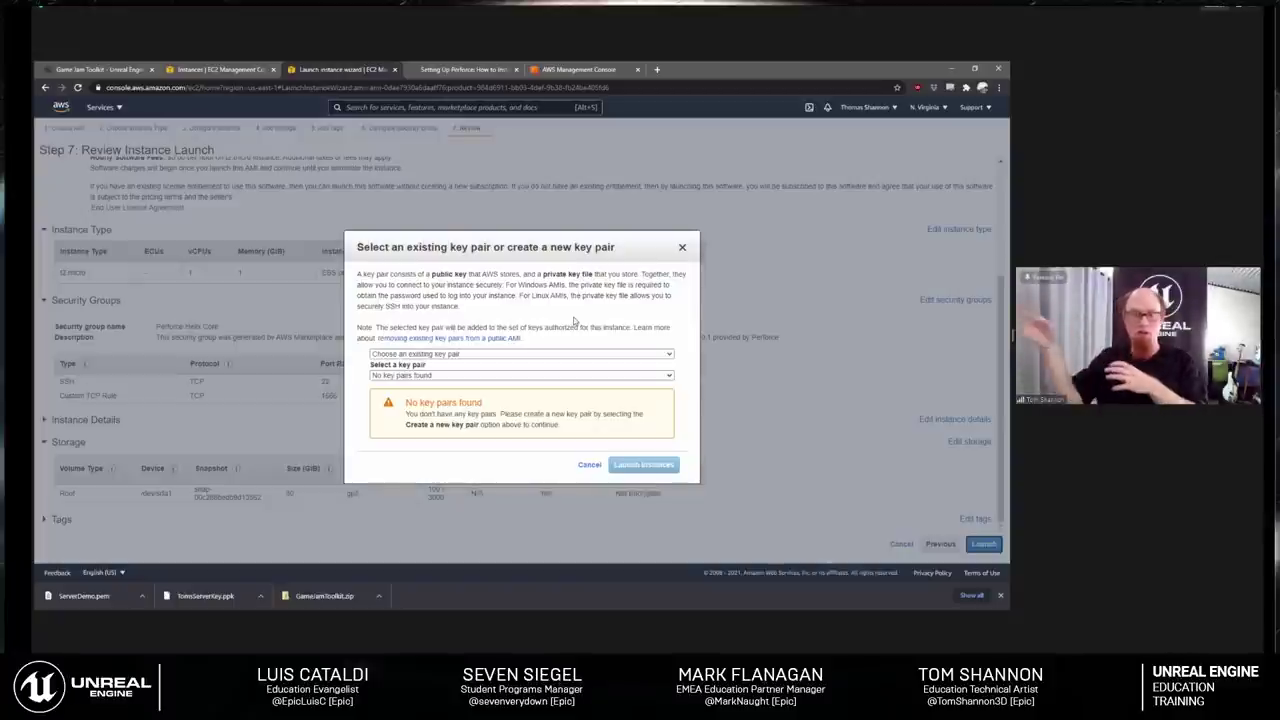
click(470, 355)
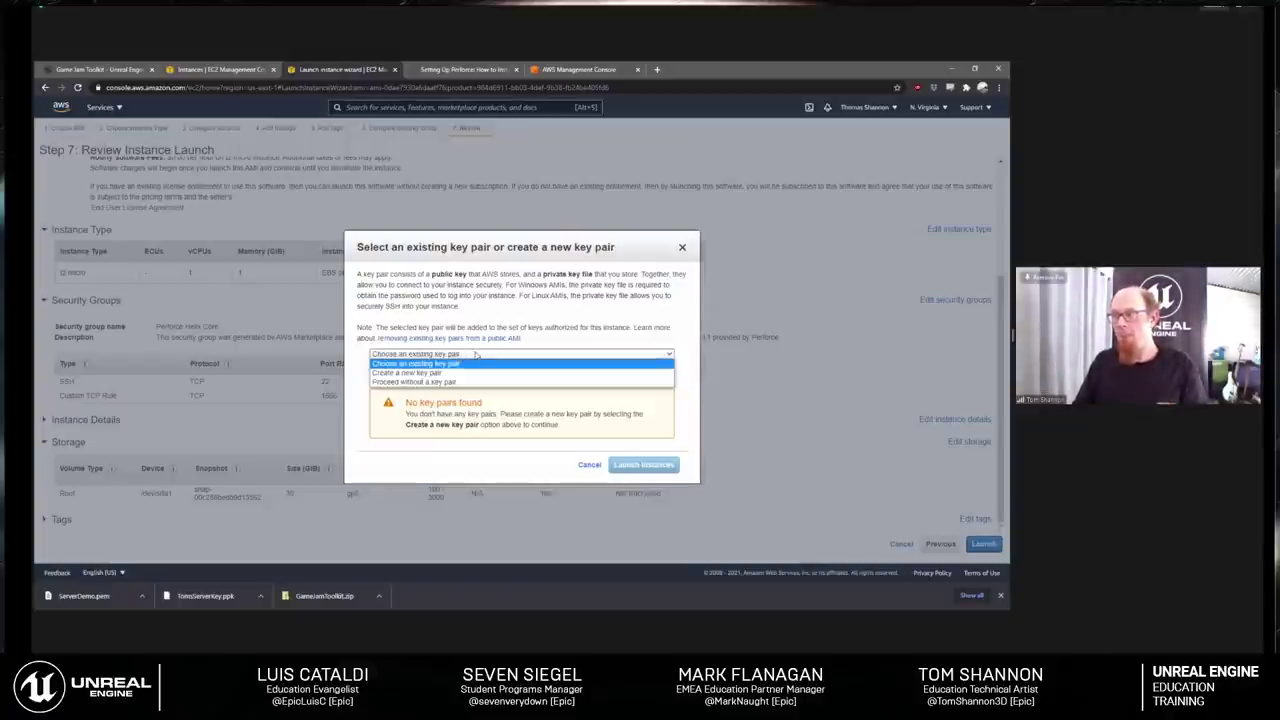
click(430, 373)
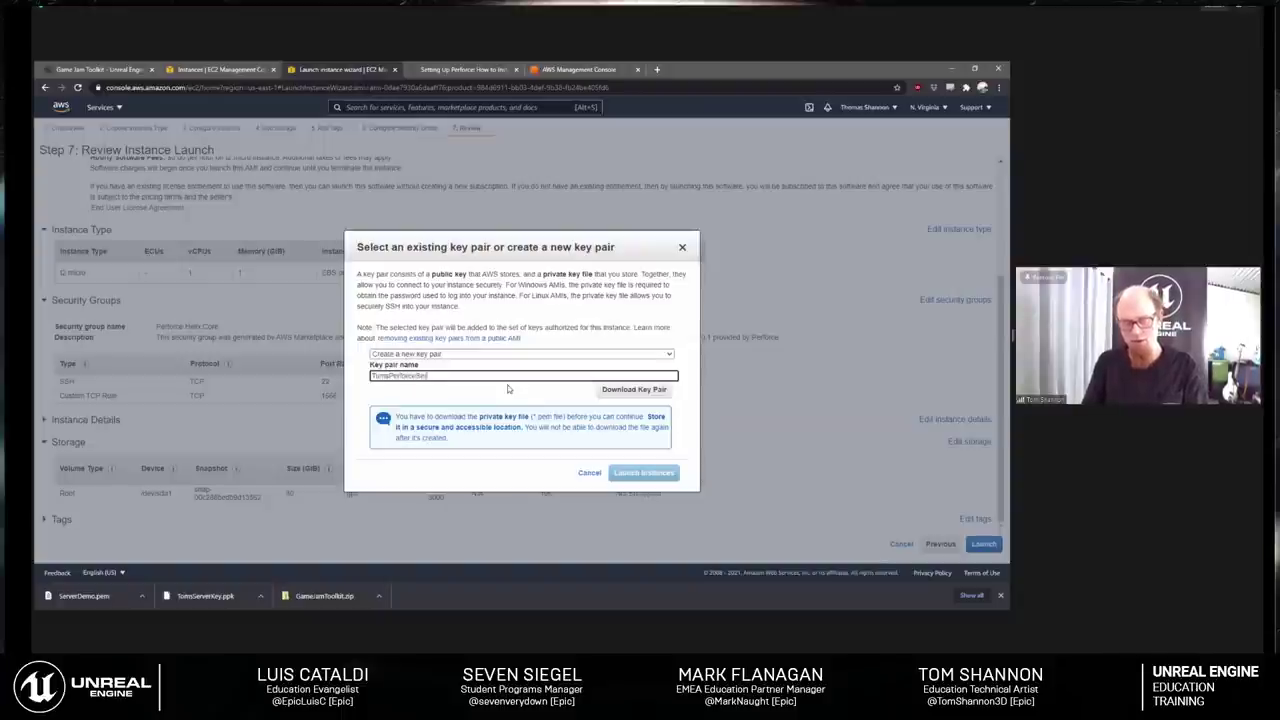
text(TomsPerforceServerKey)
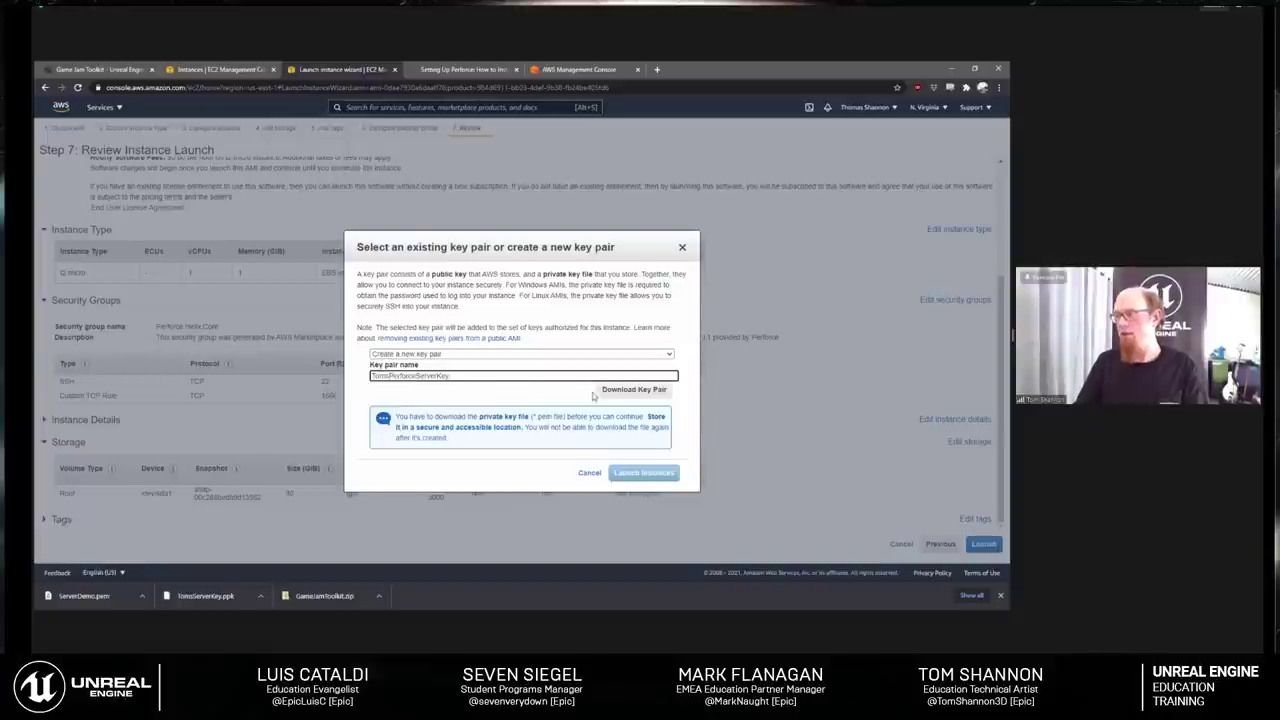
click(605, 391)
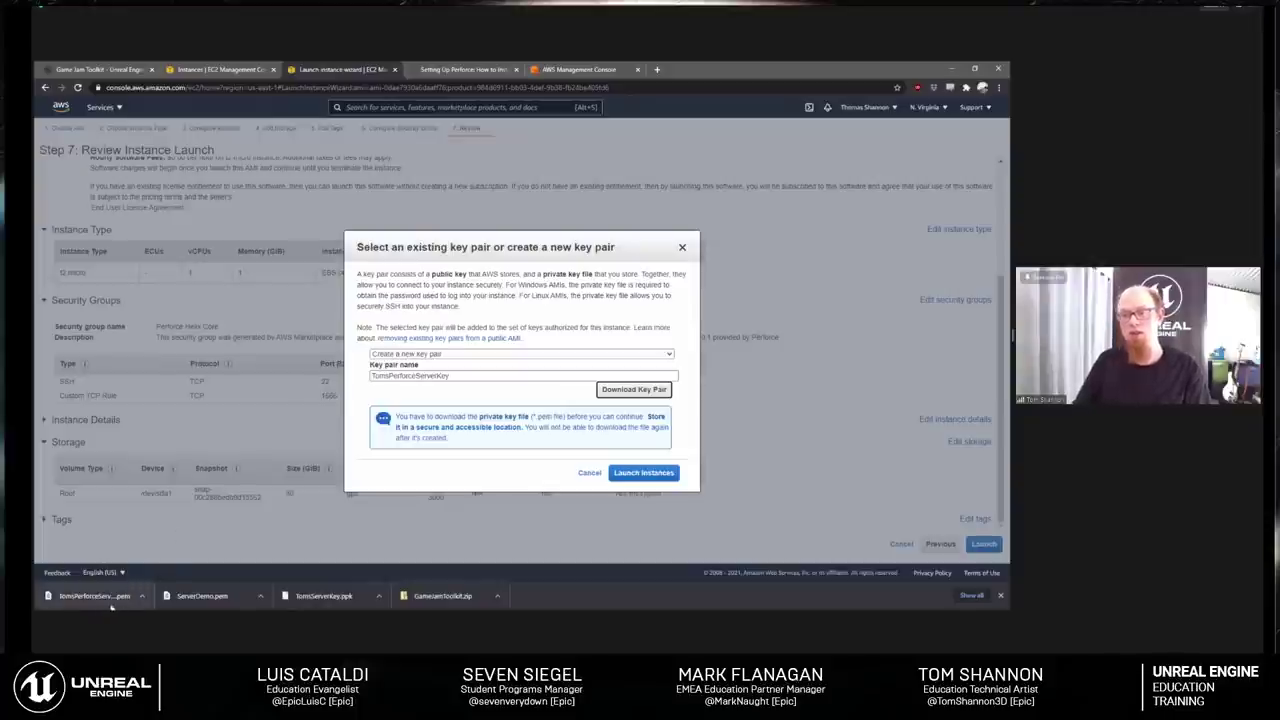
click(644, 472)
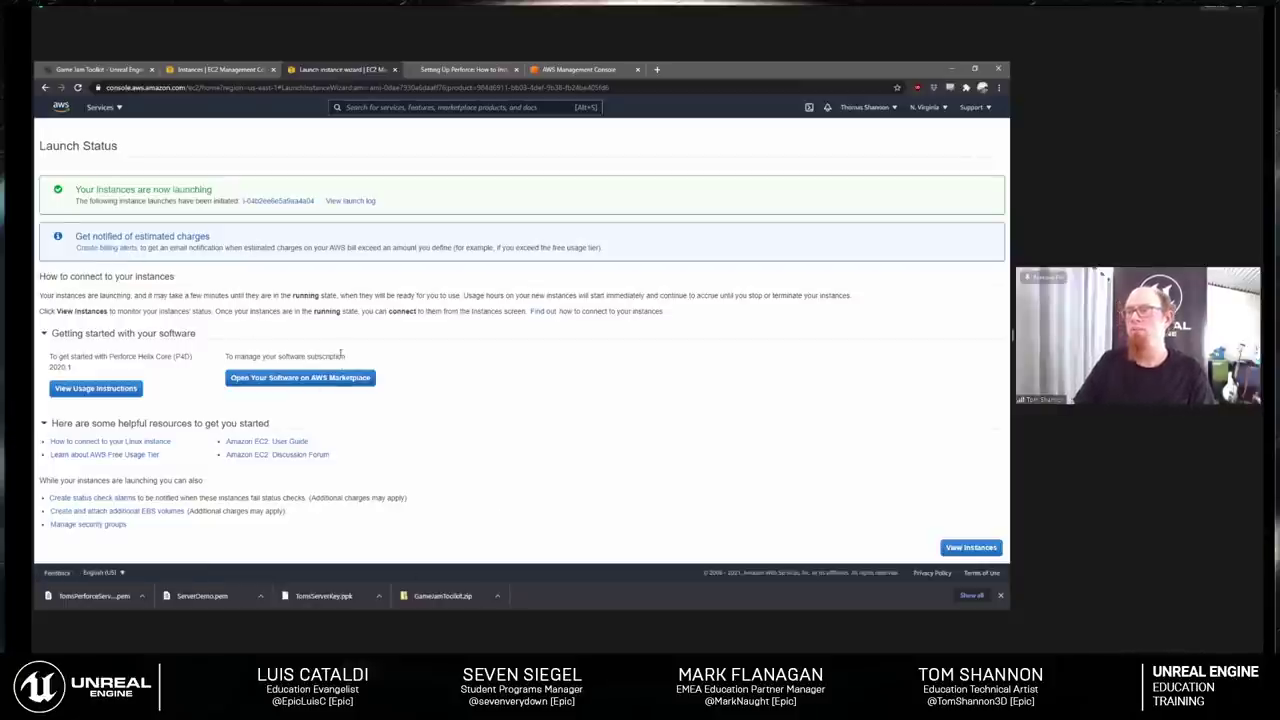
Step: Open the launched instance in the EC2 instances list and highlight its status check
click(272, 201)
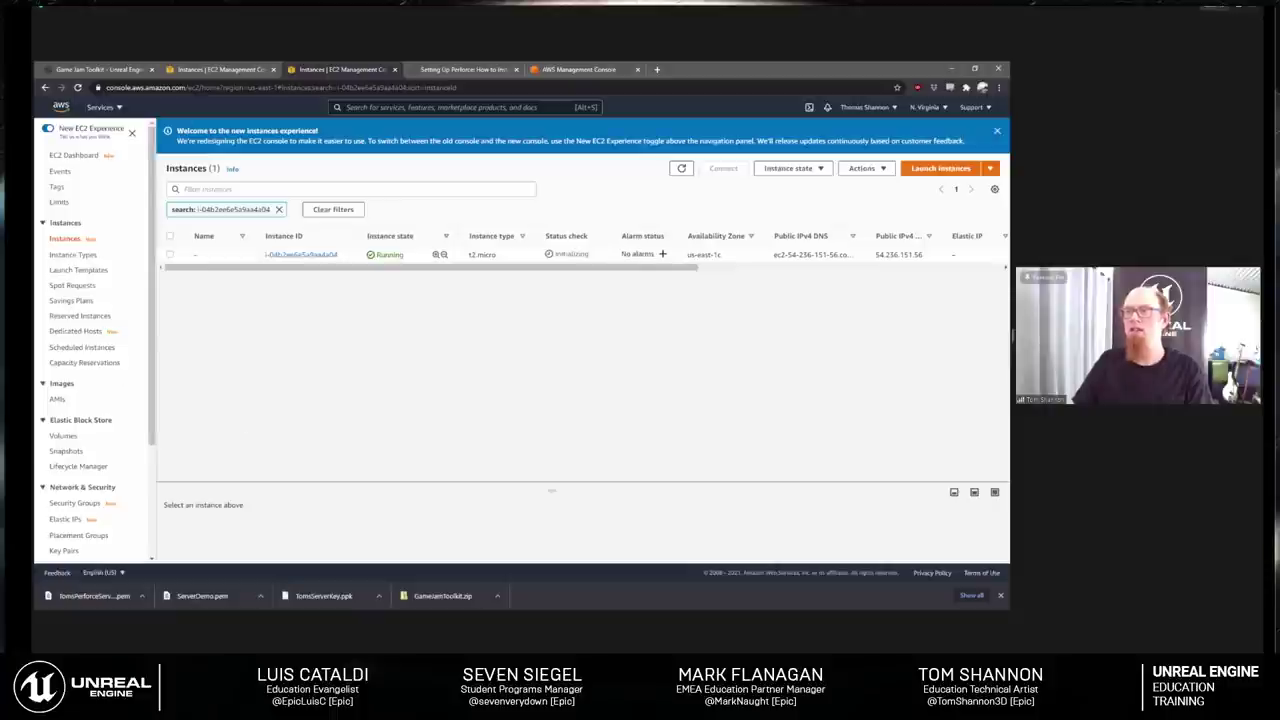
click(218, 69)
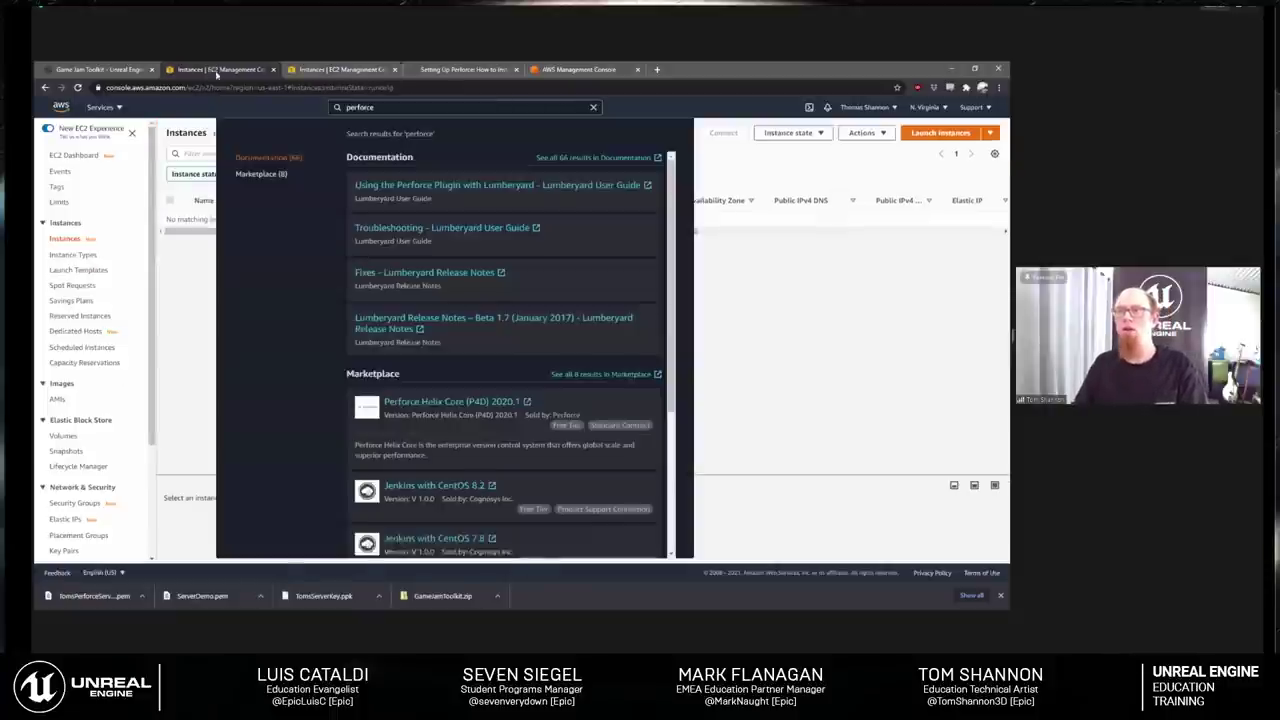
click(355, 69)
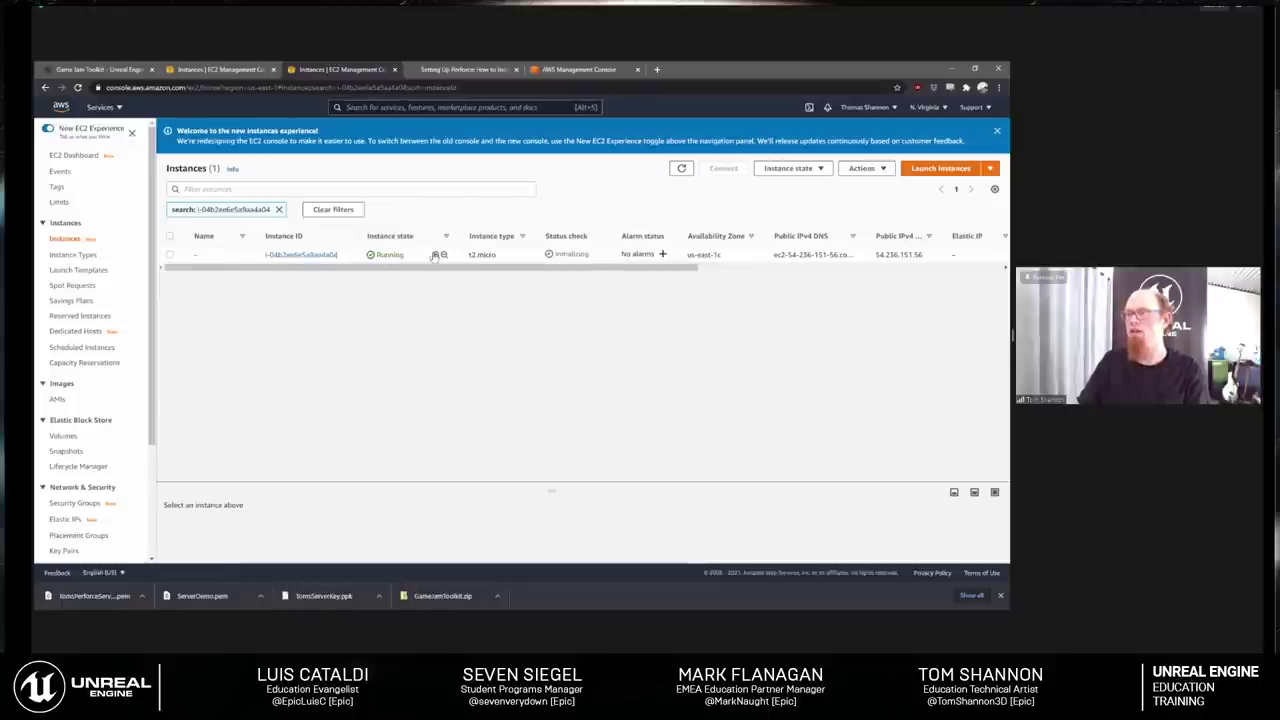
double_click(573, 254)
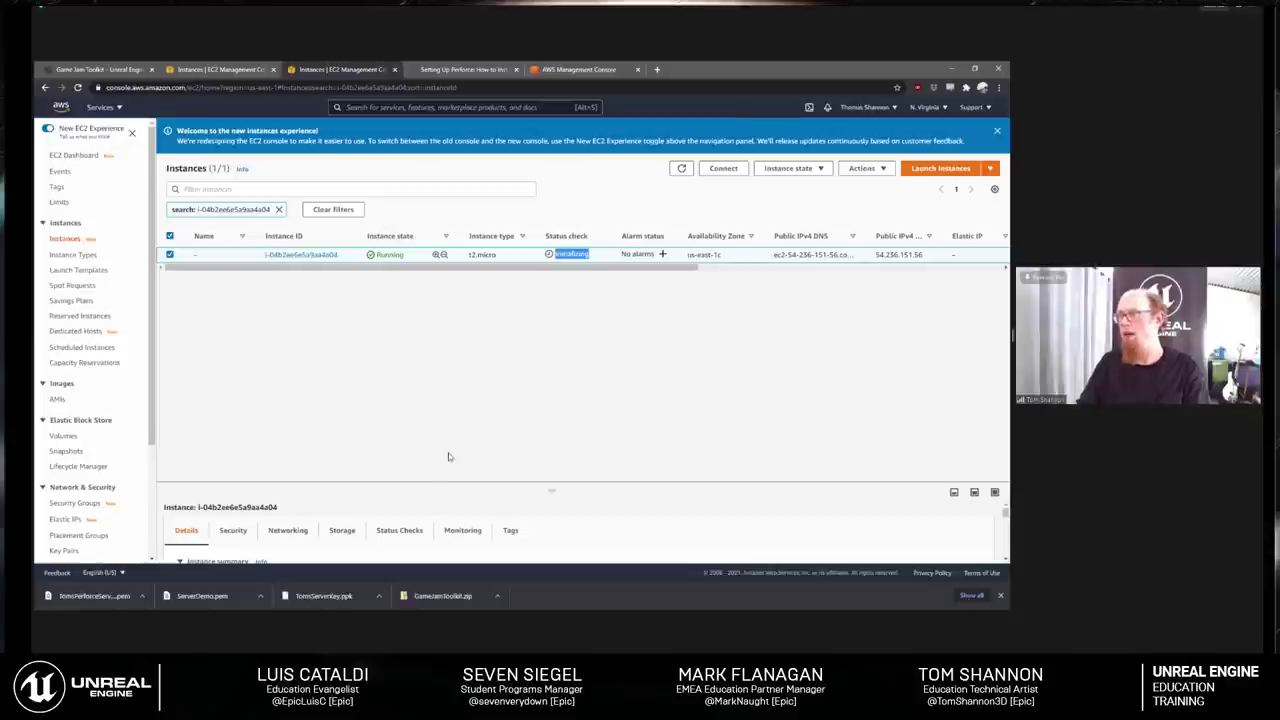
Step: Highlight the running instance's public IPv4 address in the instances list
double_click(892, 255)
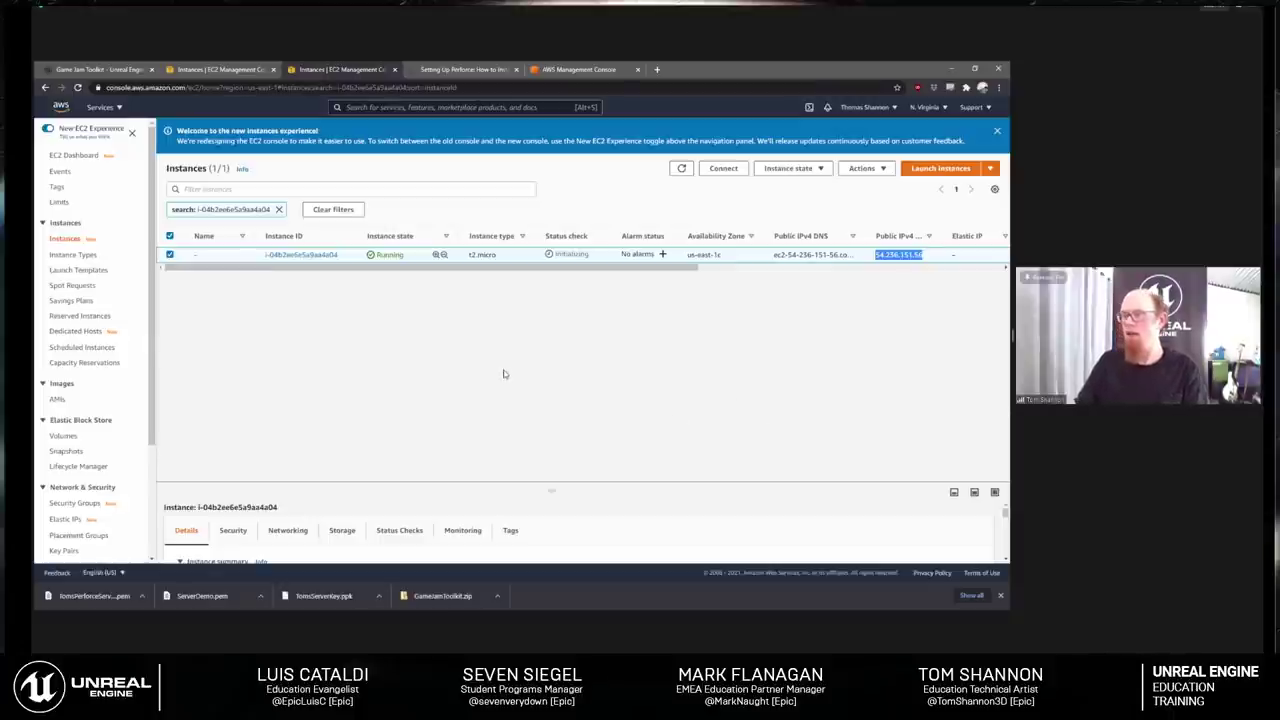
click(537, 390)
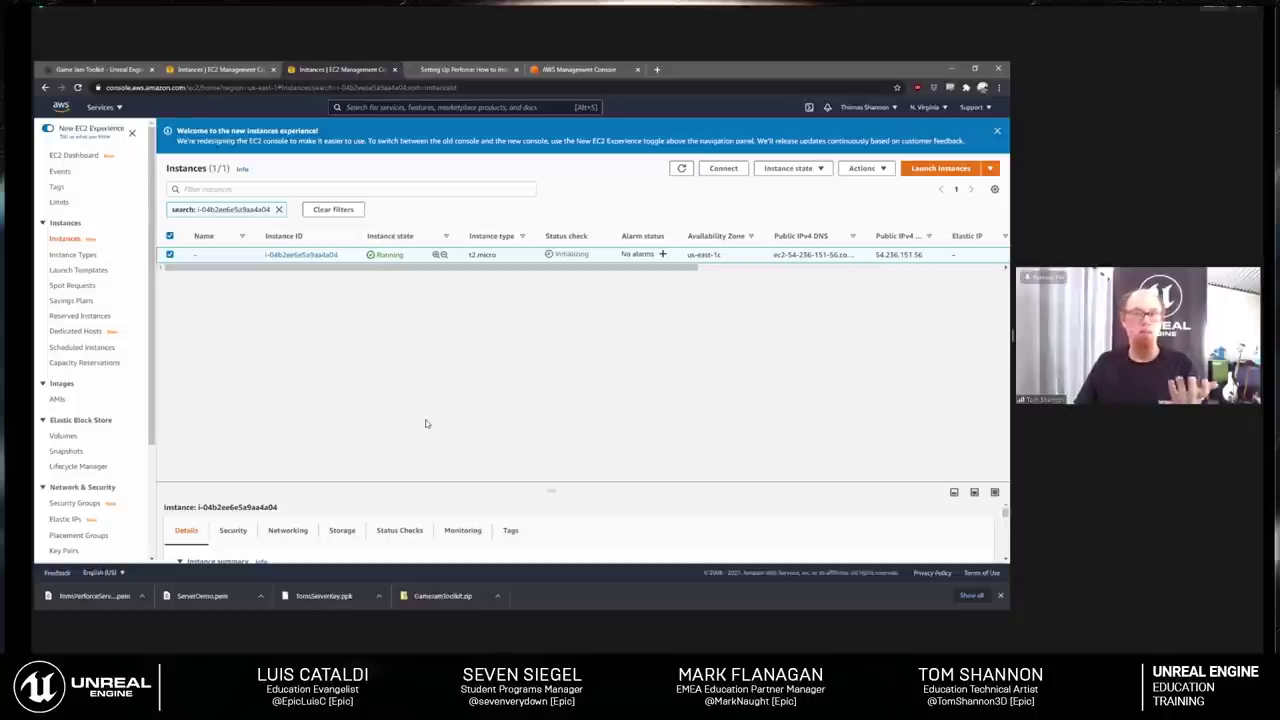
Step: Search the web for Perforce P4V in a new browser tab and open the Helix Visual Client (P4V) download page
click(657, 69)
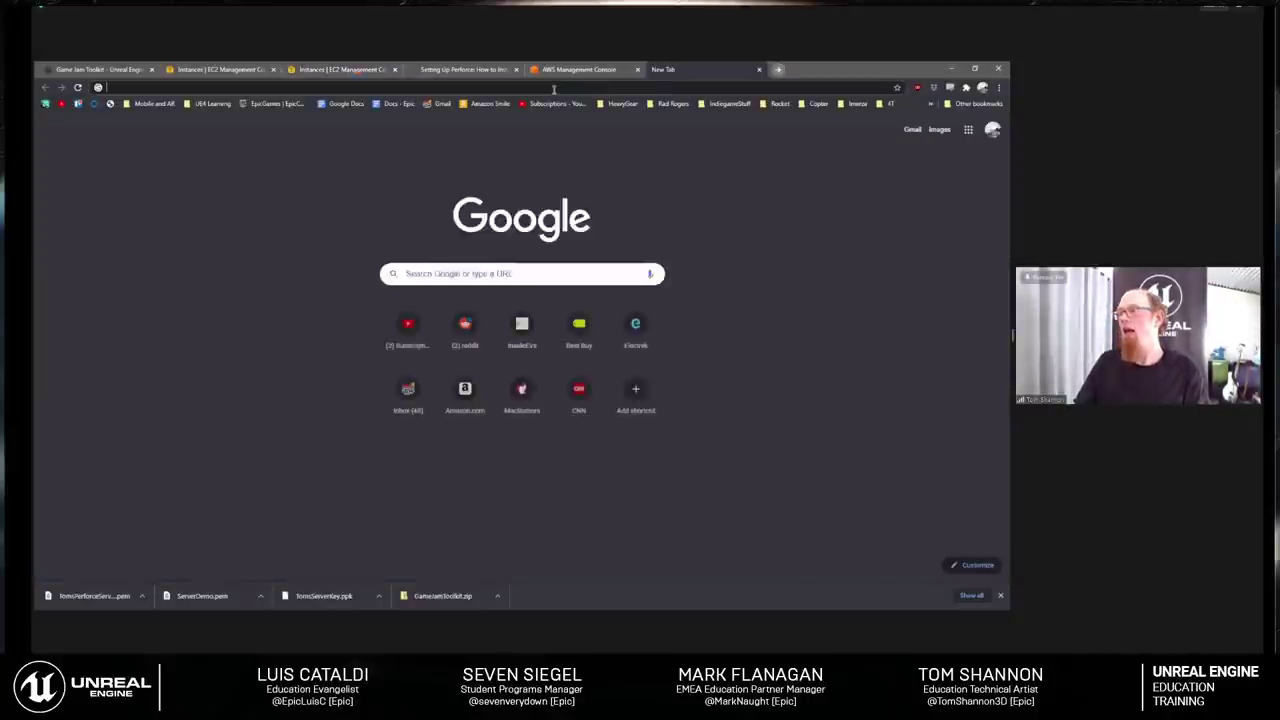
click(553, 88)
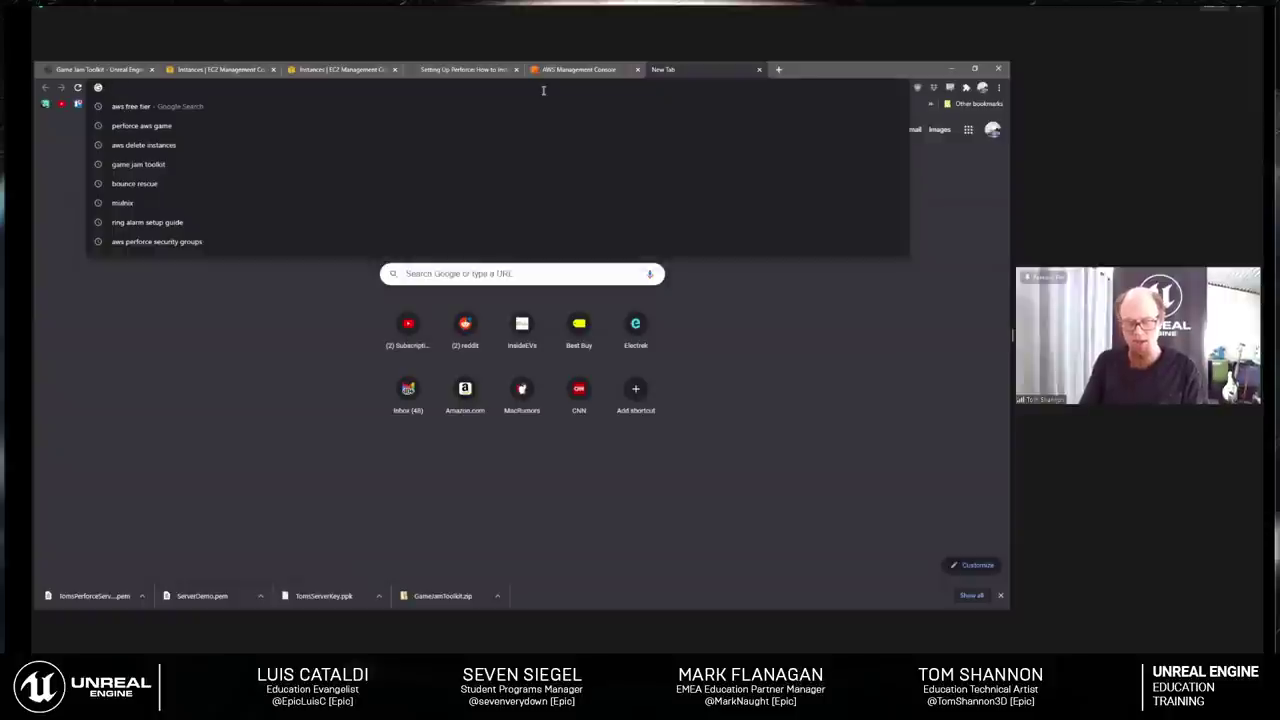
text(perforce)
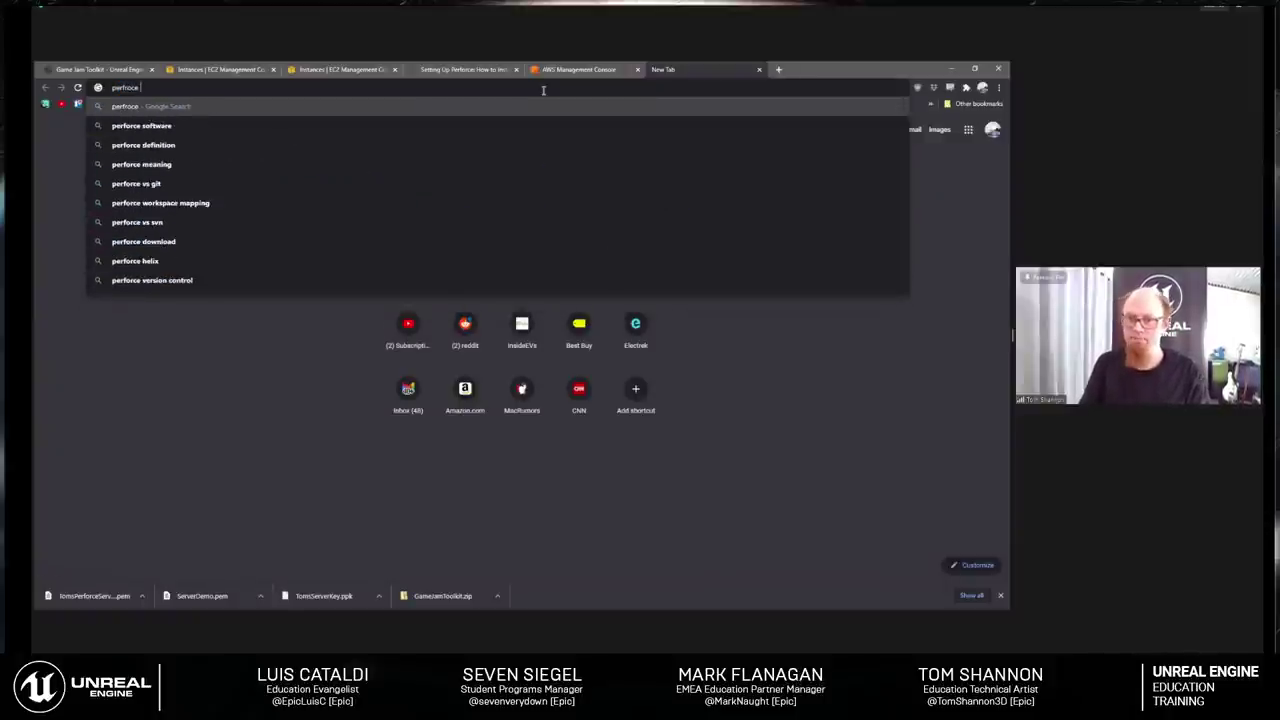
key(BackSpace)
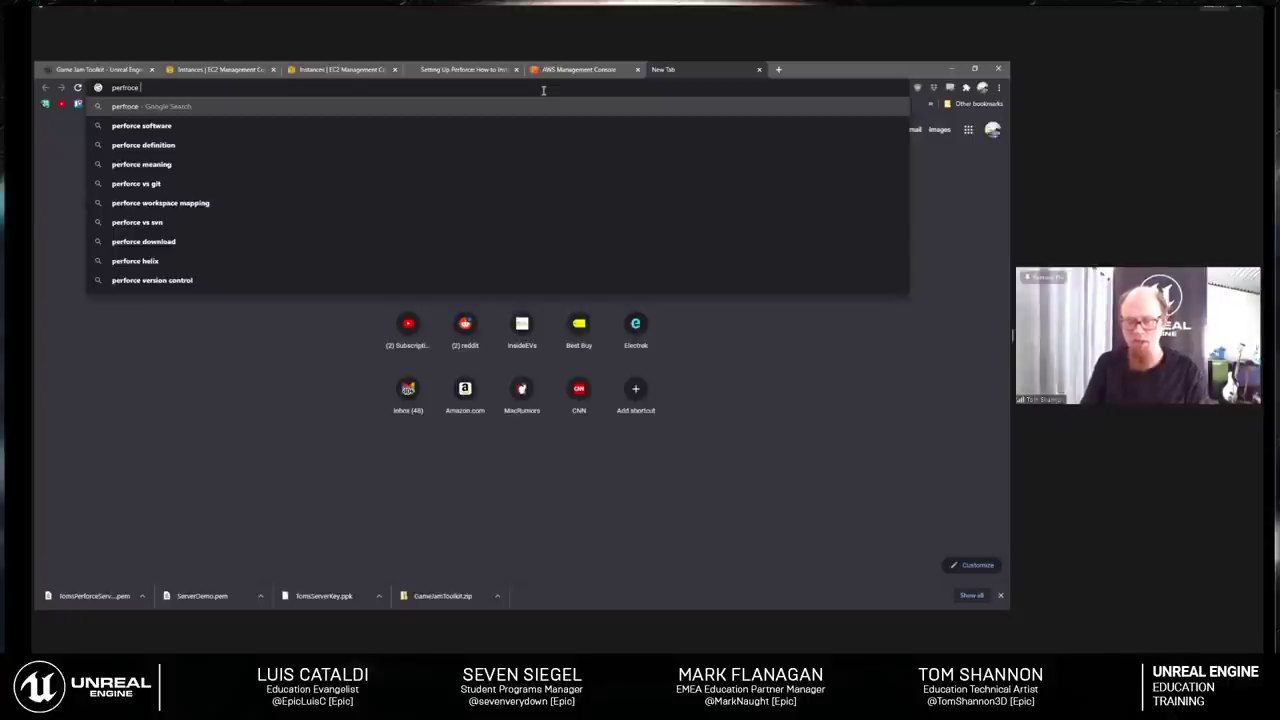
text(p4v)
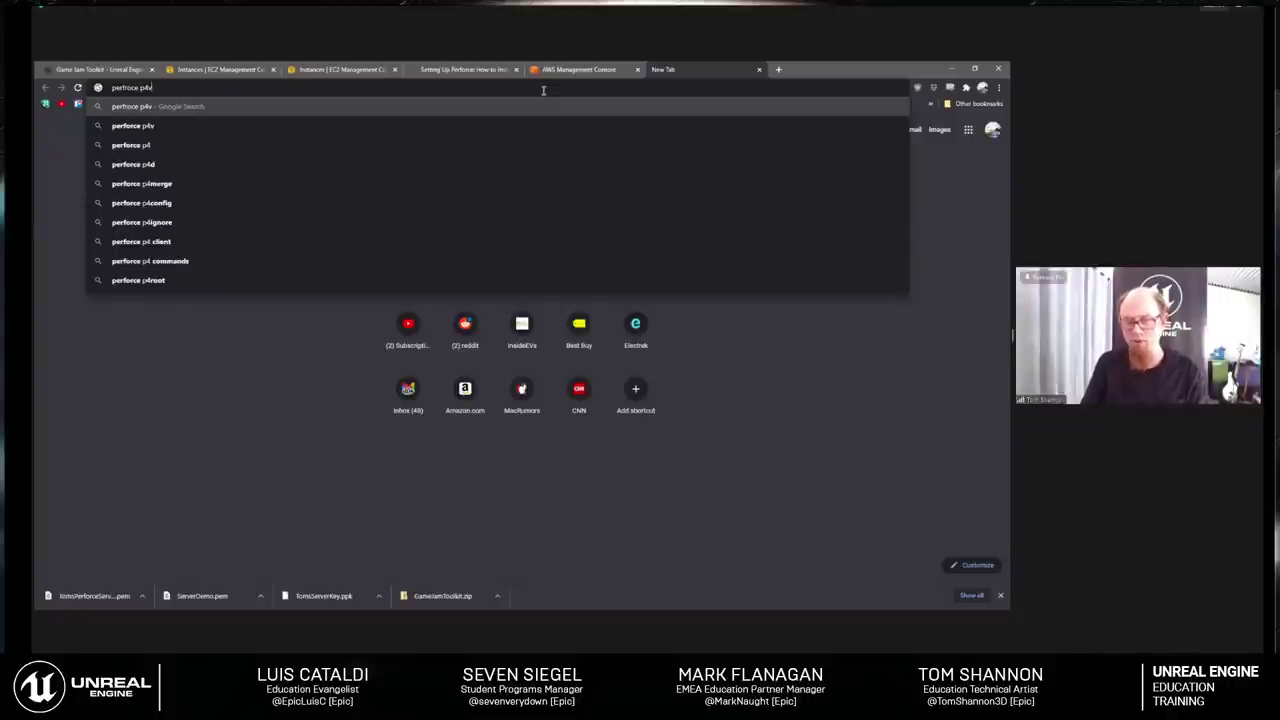
key(Return)
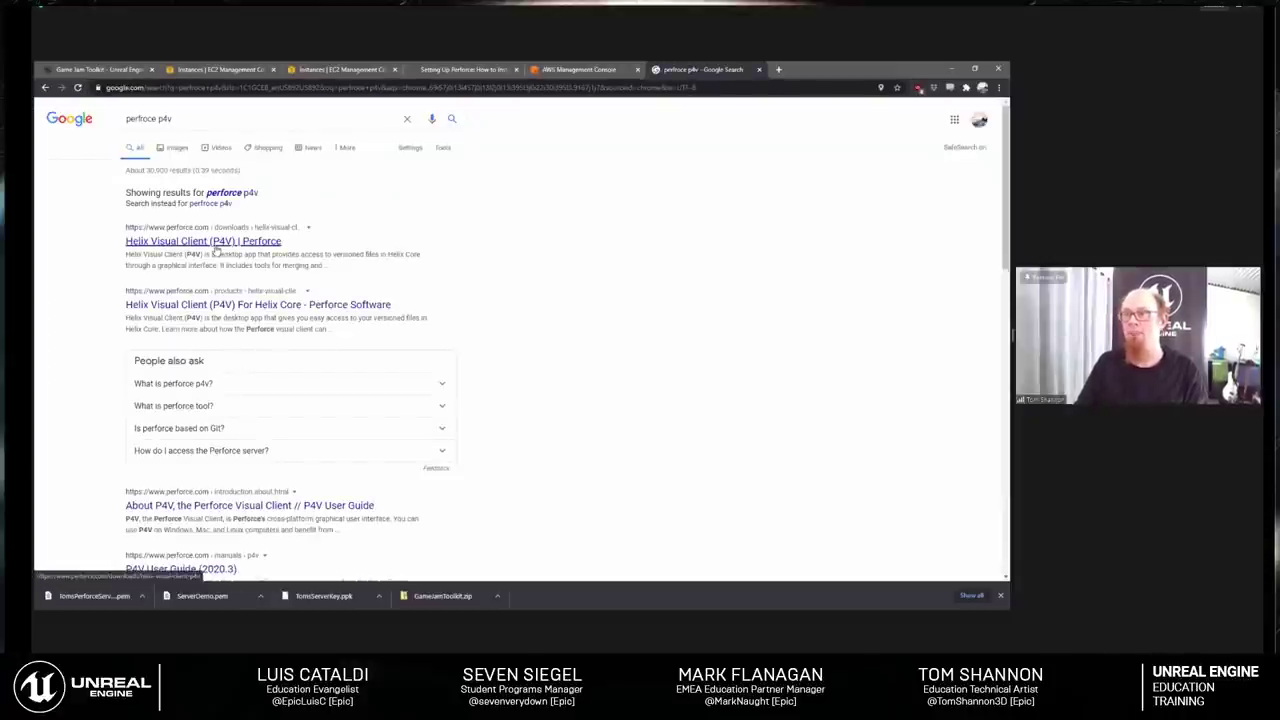
click(165, 245)
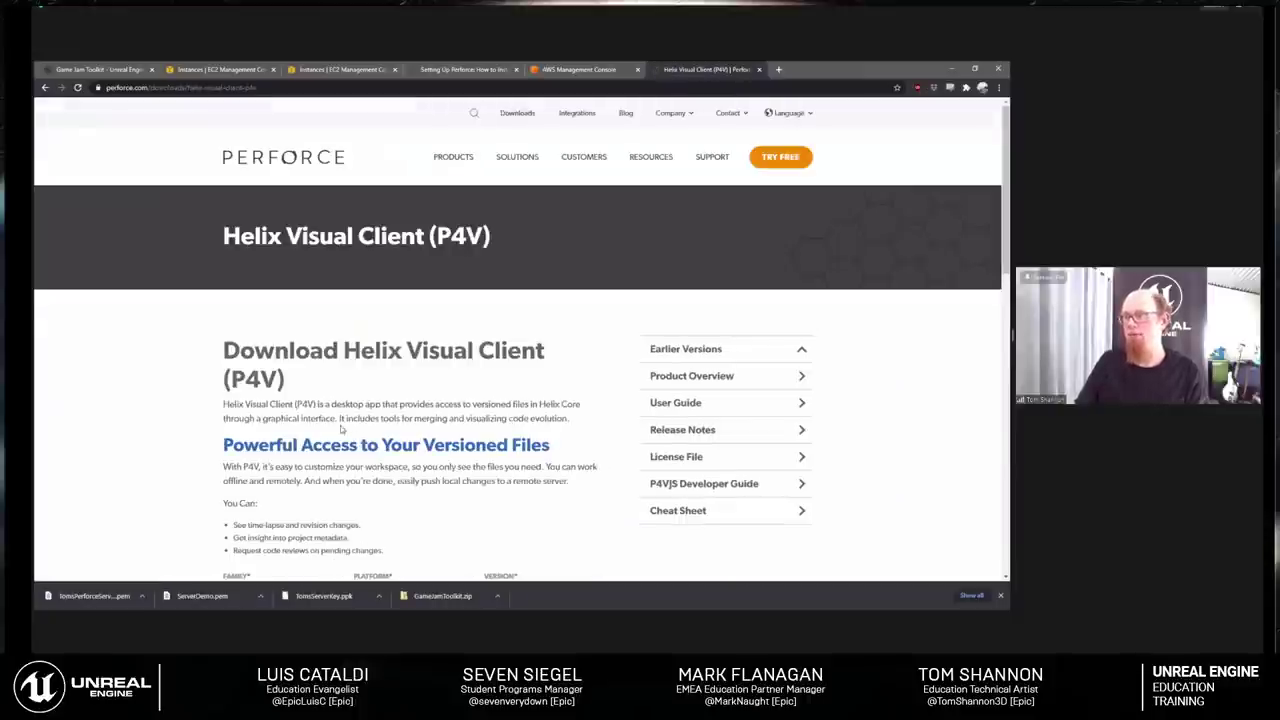
Step: Choose the Windows family and Windows (x64) platform for the P4V download, and reposition P4V's Open Connection dialog
scroll(337, 416, down, 2)
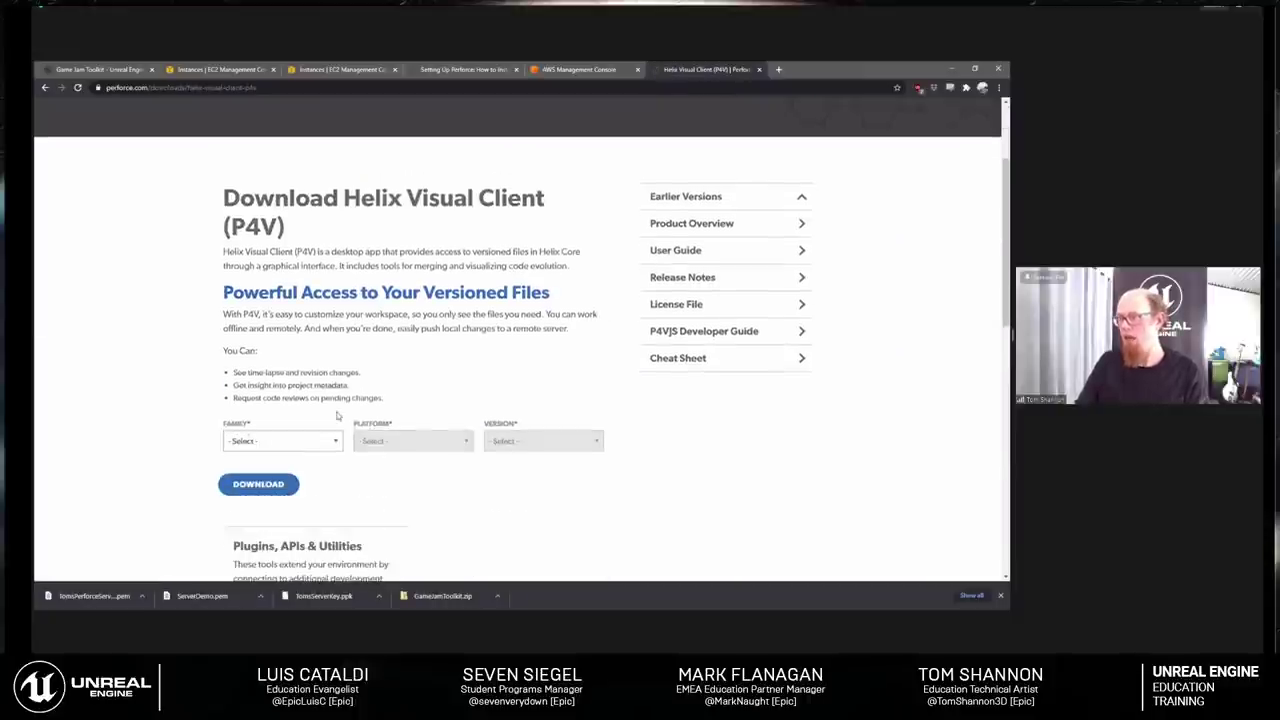
click(257, 443)
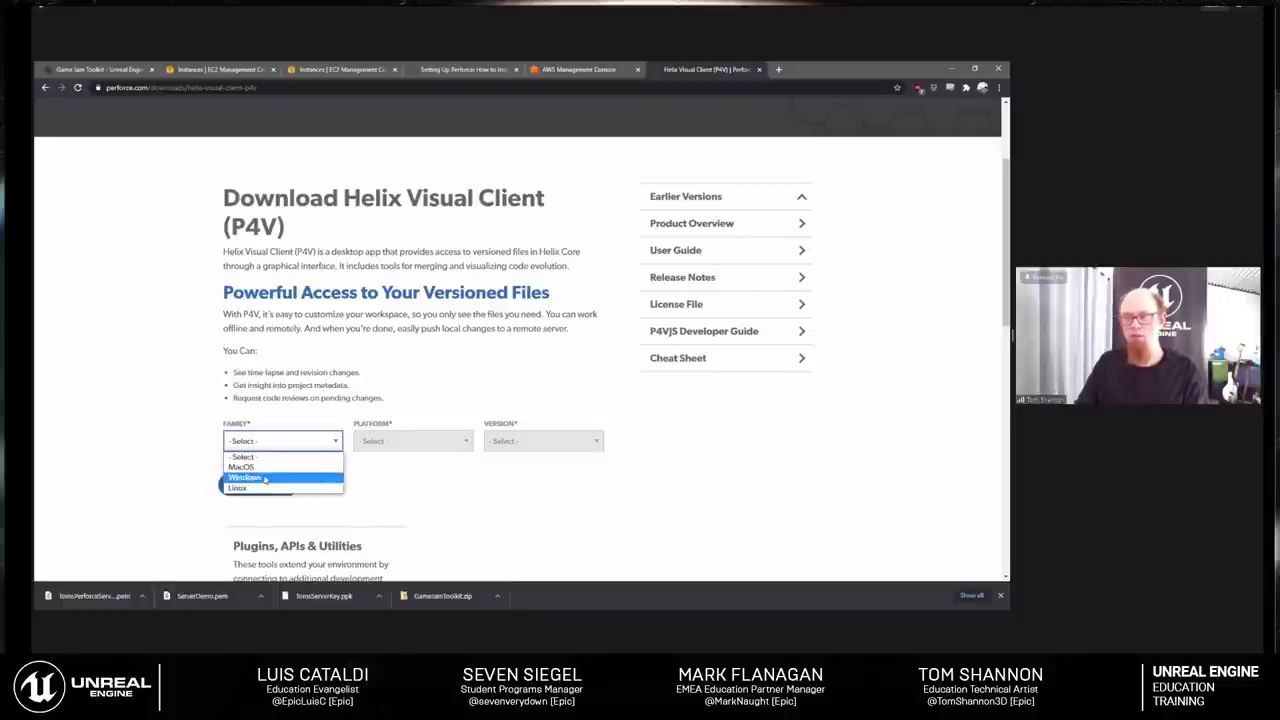
click(262, 477)
click(410, 441)
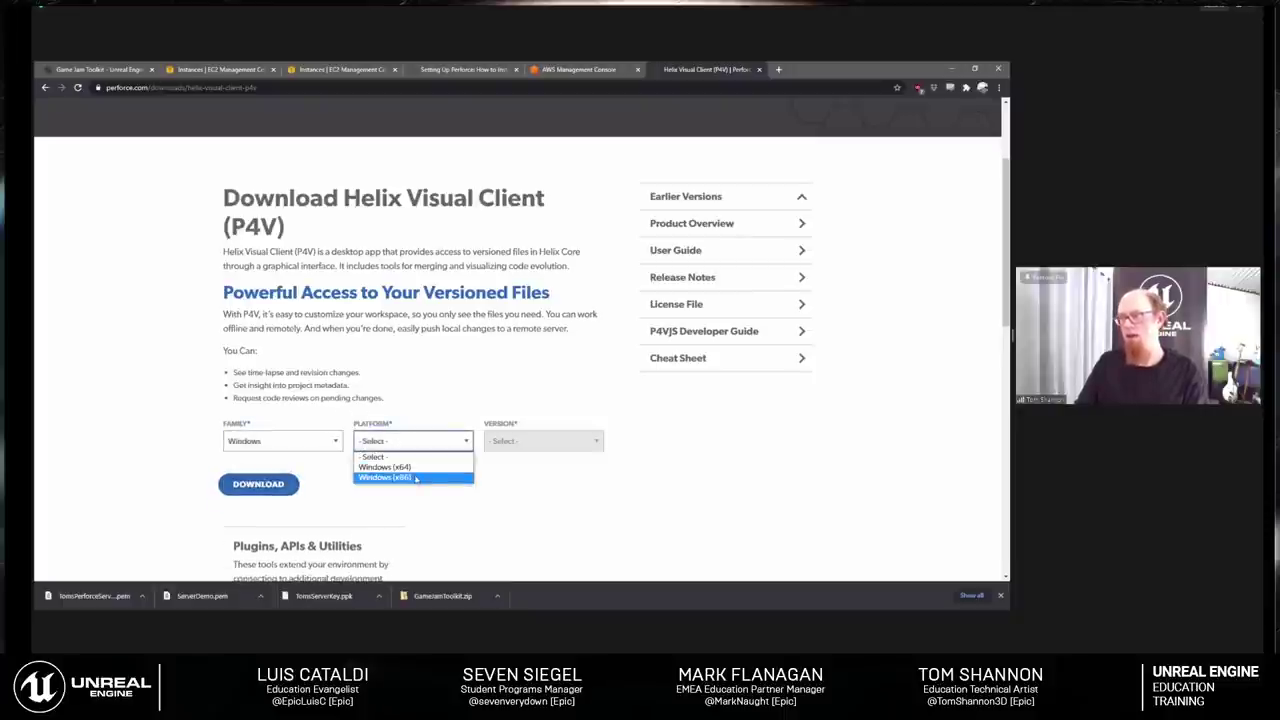
click(385, 467)
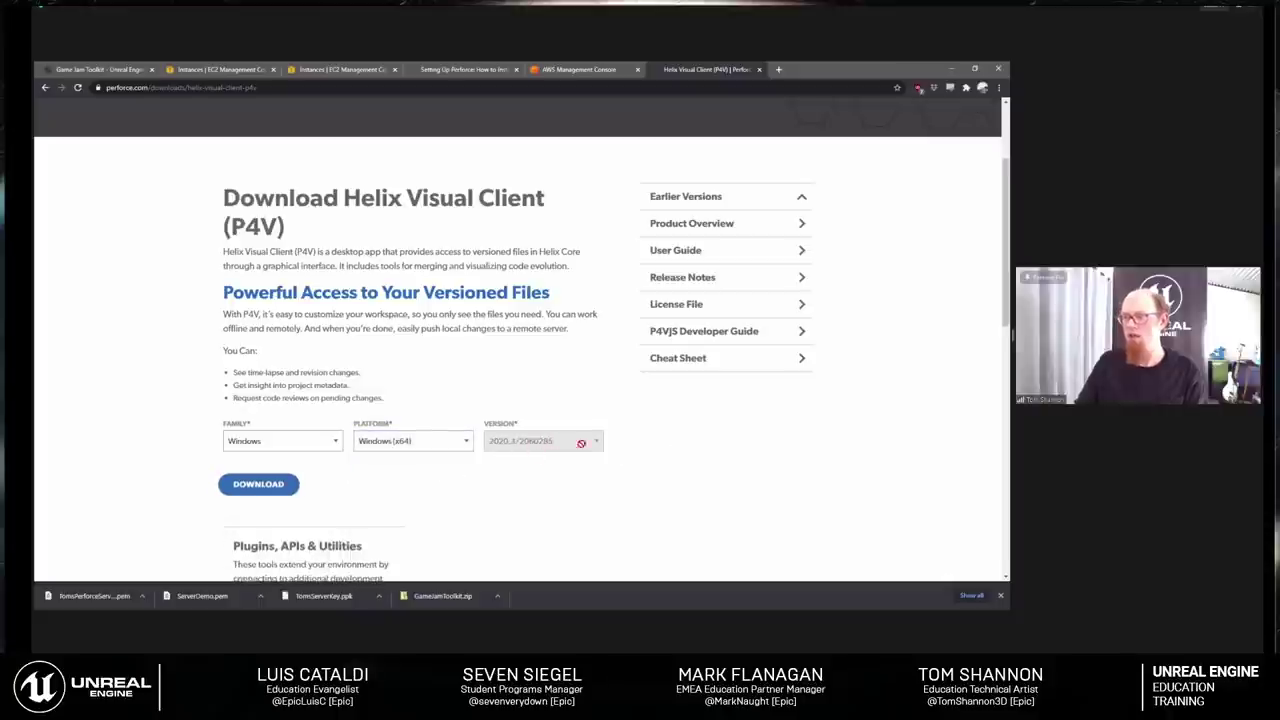
scroll(544, 506, down, 1)
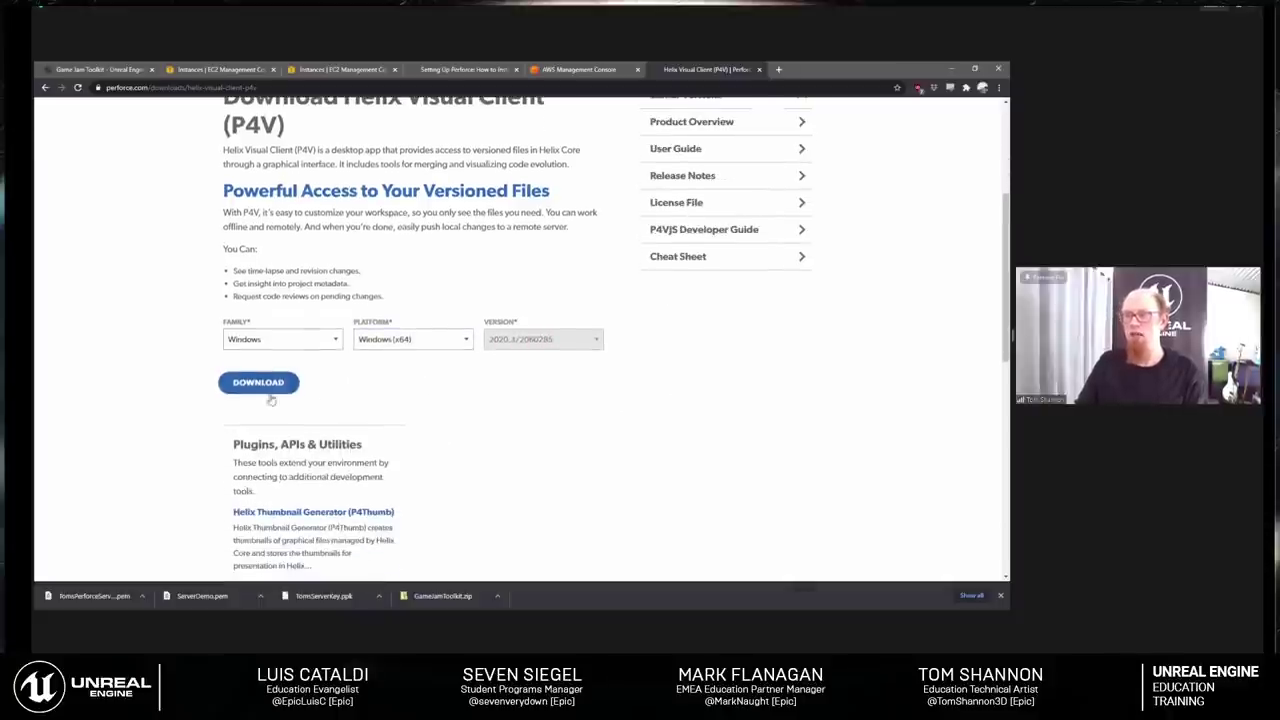
scroll(508, 441, up, 3)
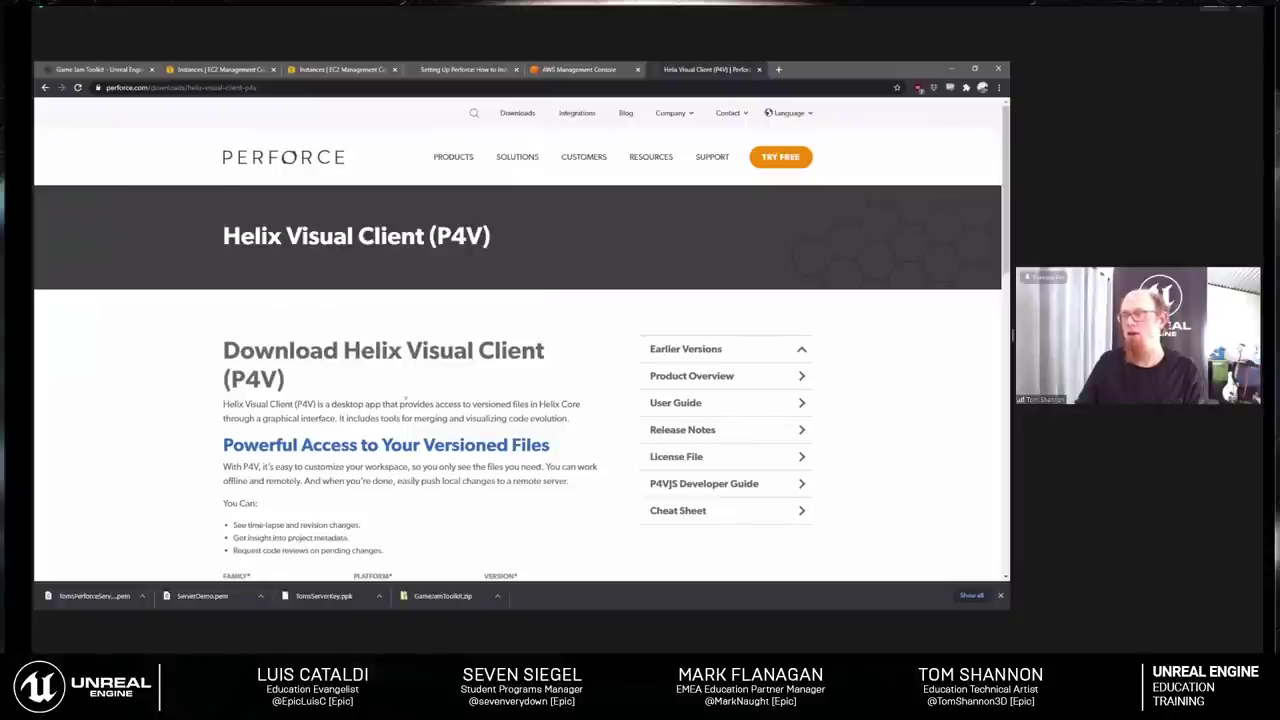
scroll(430, 405, down, 2)
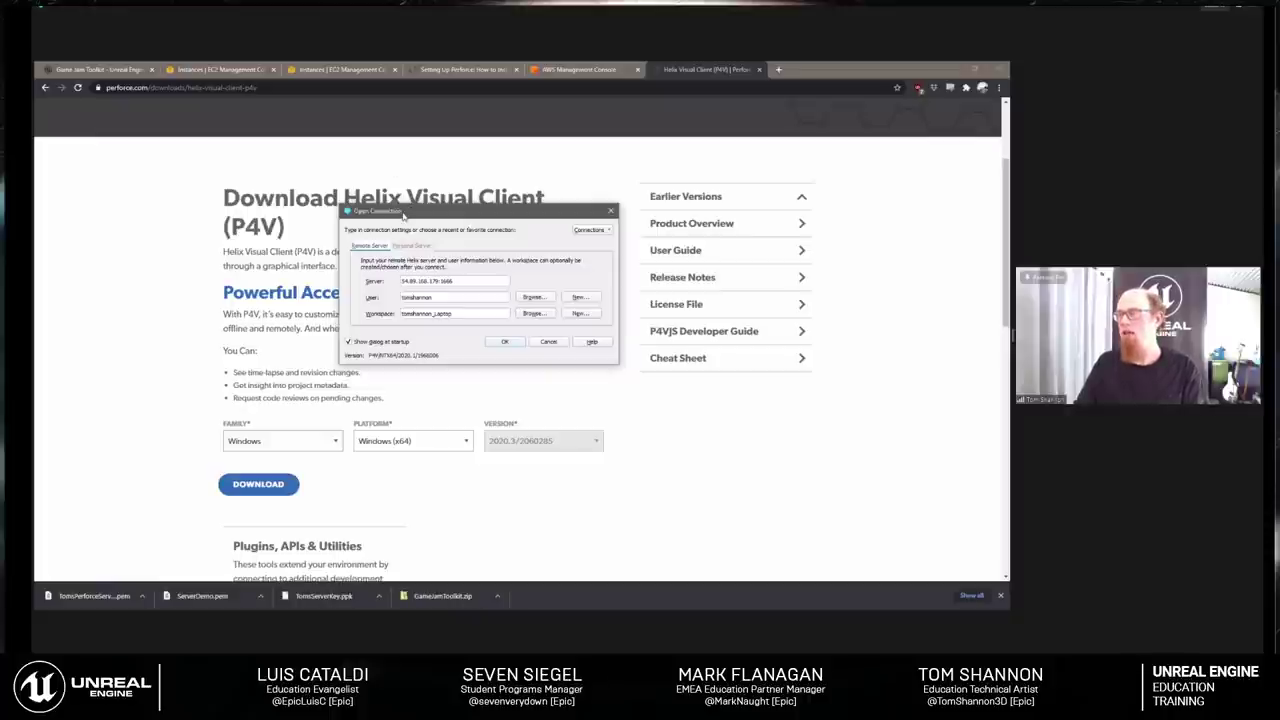
drag(403, 215, 417, 263)
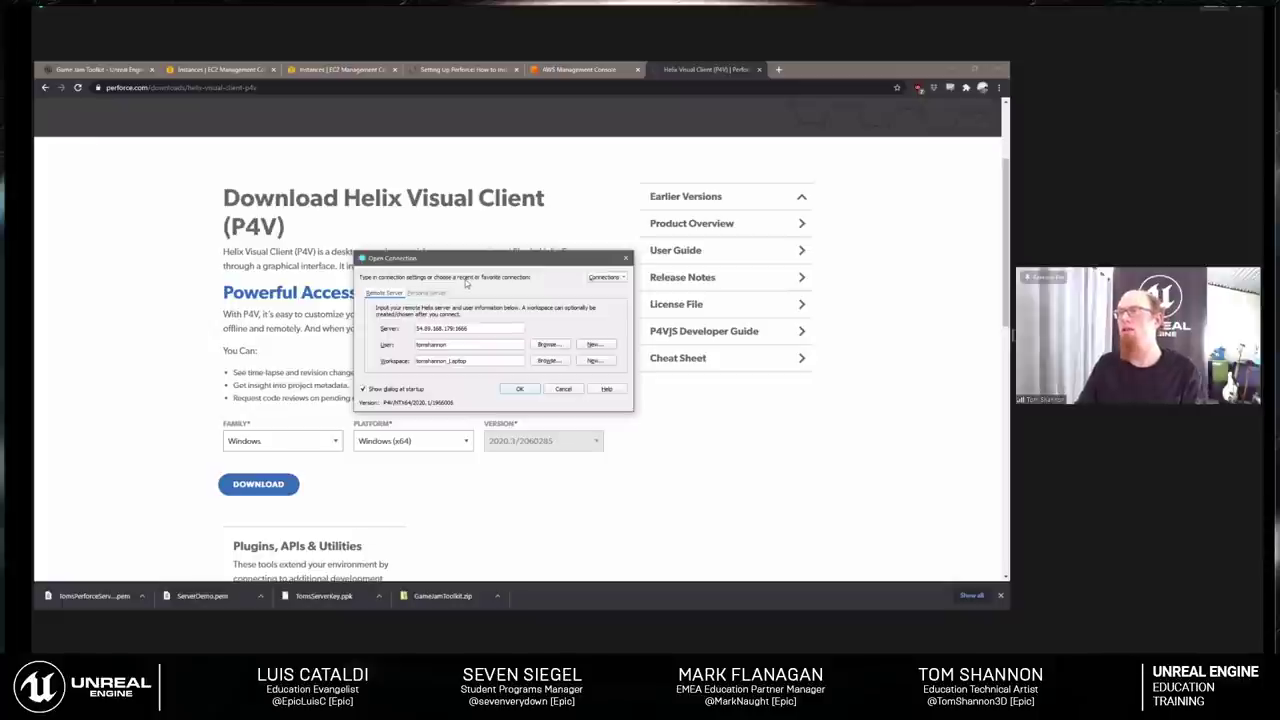
Step: Return to the Perforce on AWS setup guide and review its instructions for launching the Helix Core AMI from the website
click(464, 69)
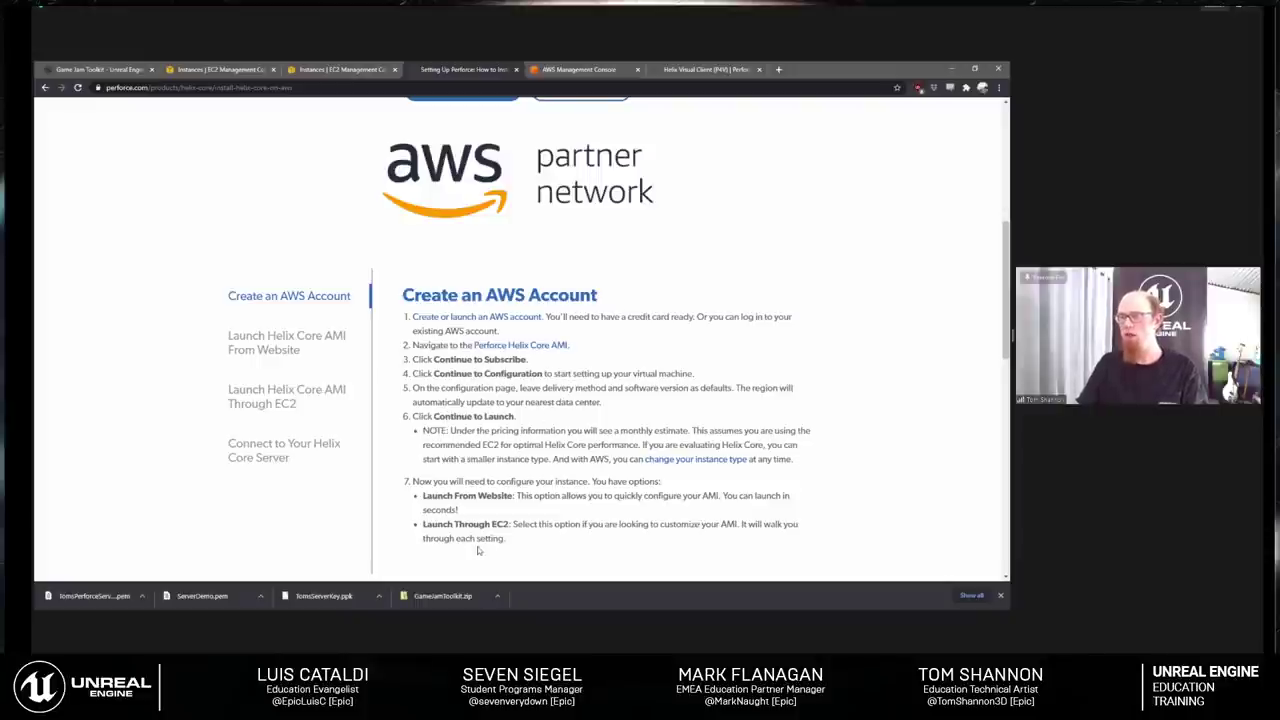
scroll(478, 550, down, 1)
drag(424, 474, 473, 474)
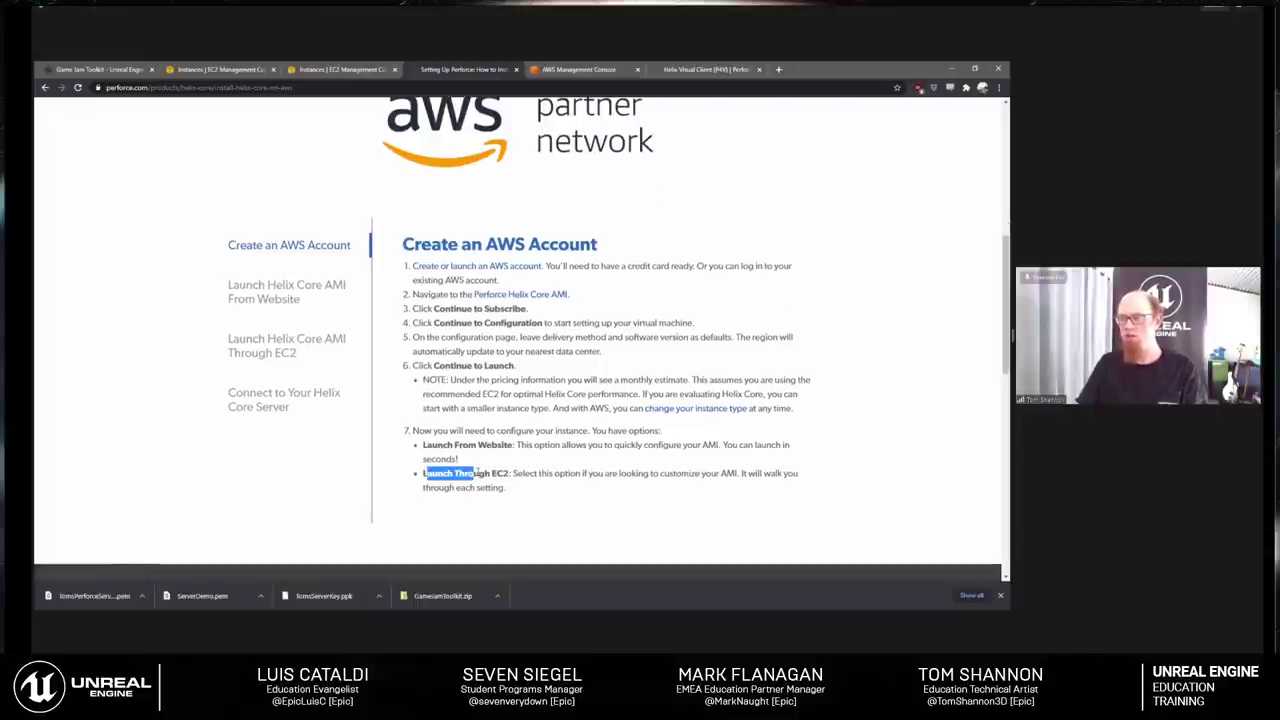
click(288, 352)
click(280, 298)
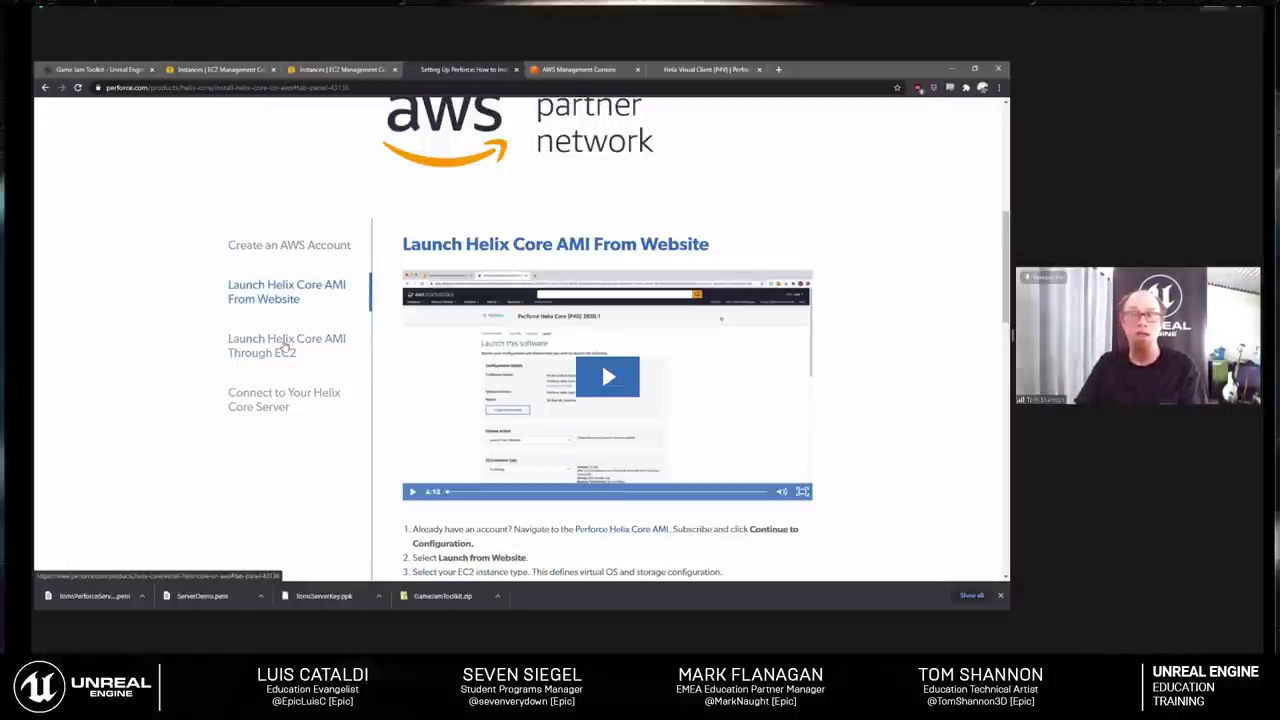
scroll(330, 400, down, 3)
scroll(381, 441, up, 1)
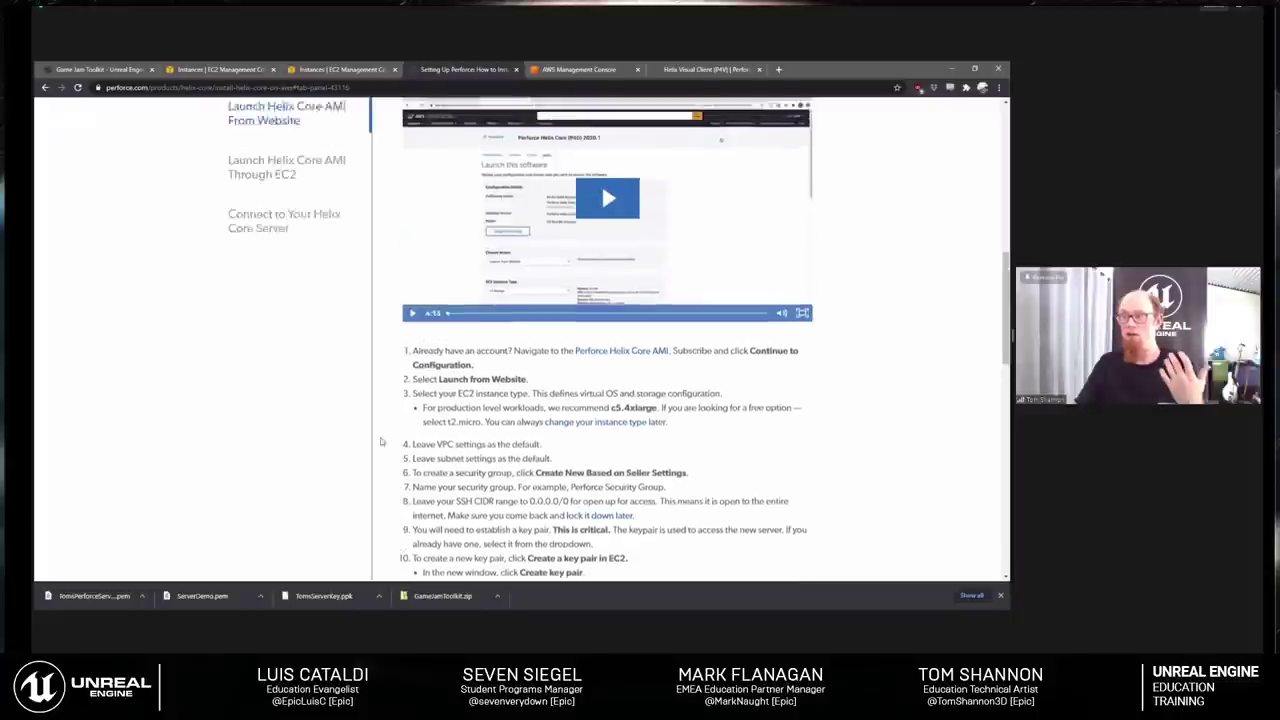
Step: Review the guide's Launch Helix Core AMI Through EC2 instructions and highlight the last two, steps 13 and 14
click(274, 186)
scroll(500, 449, up, 1)
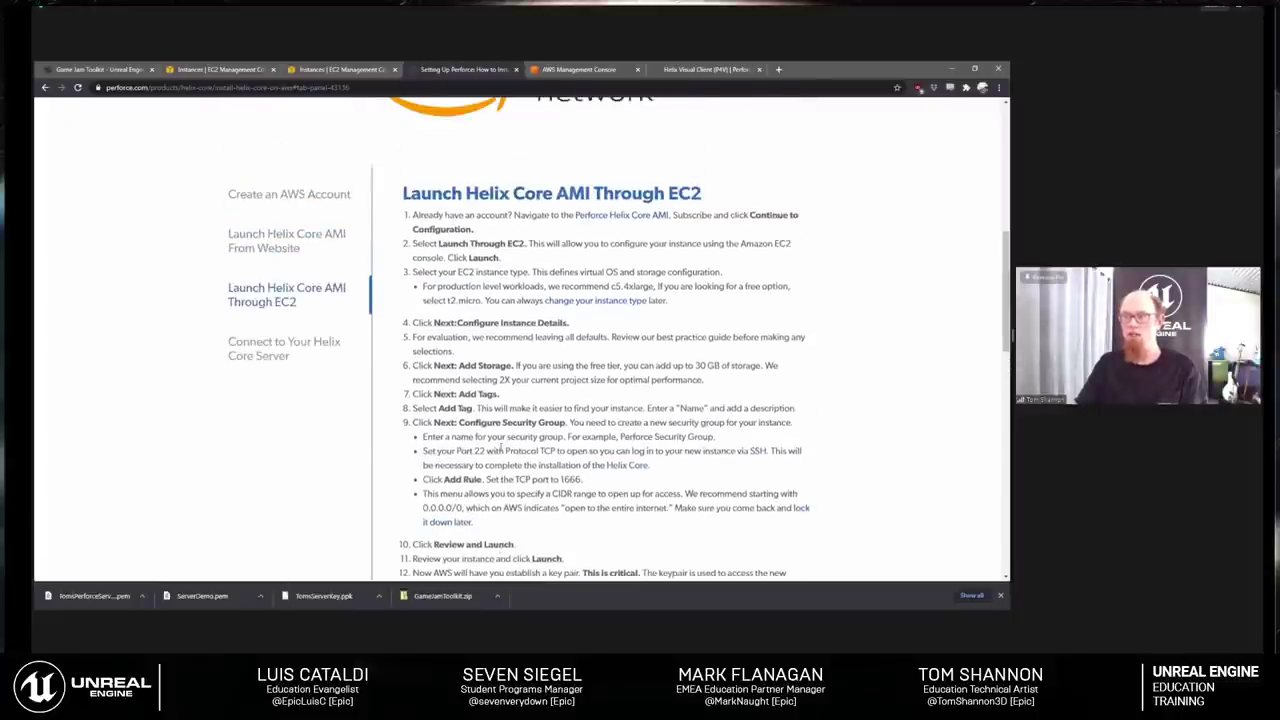
scroll(500, 449, down, 3)
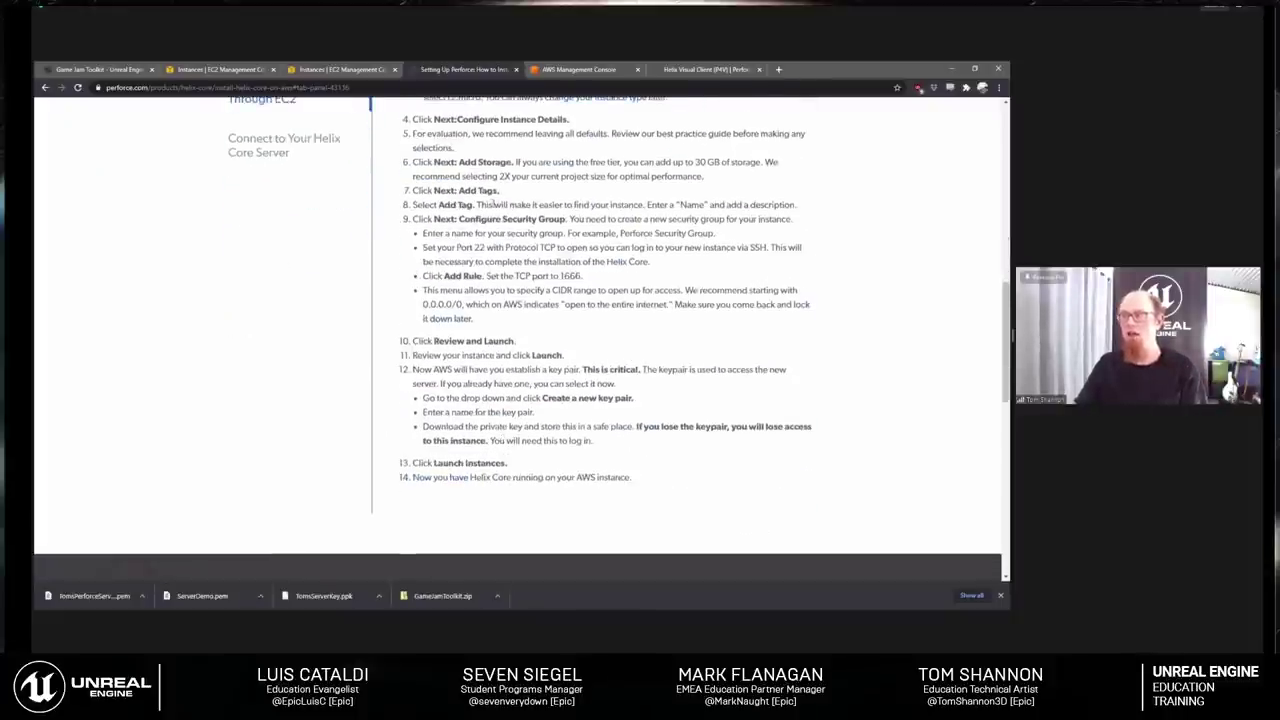
scroll(553, 381, up, 1)
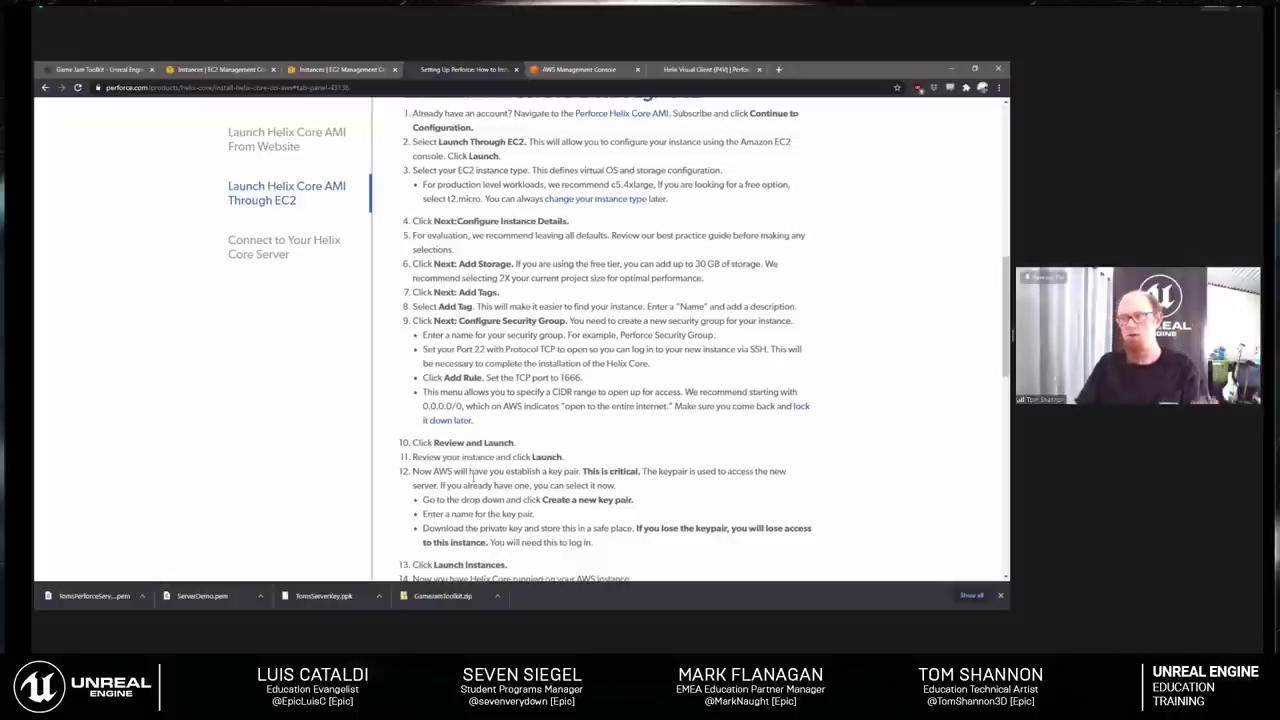
scroll(467, 512, down, 2)
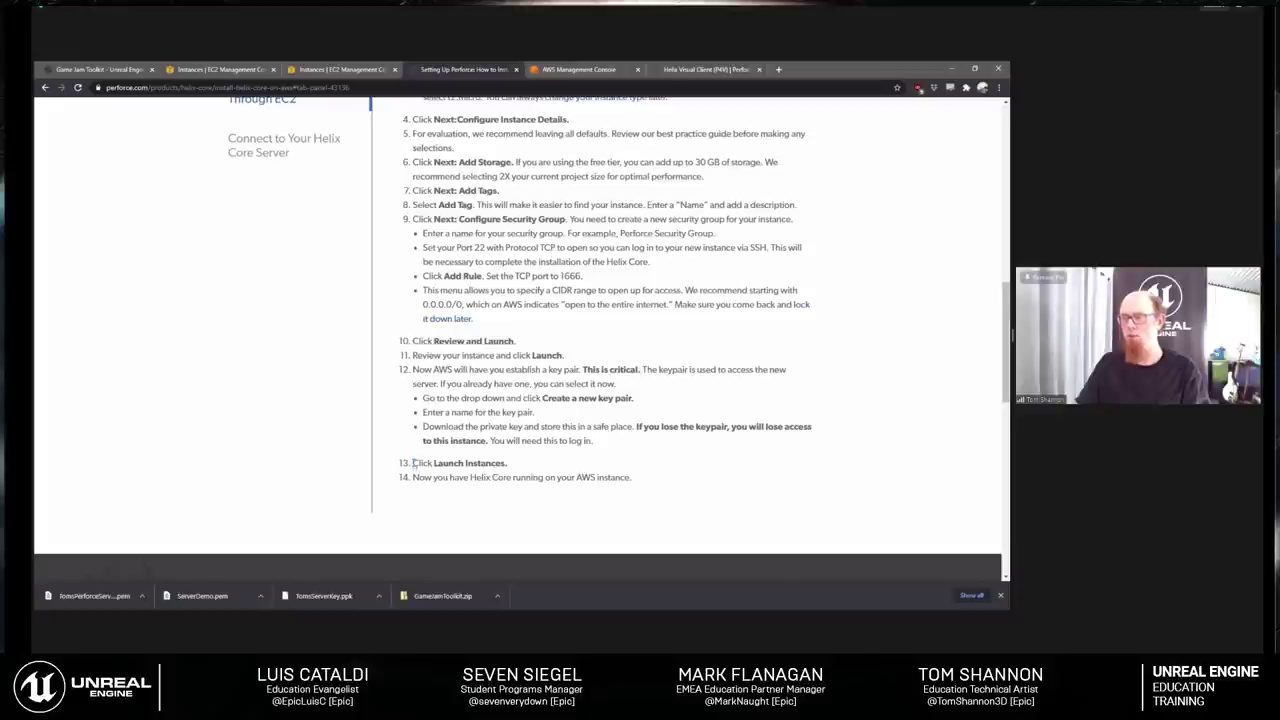
drag(409, 466, 630, 492)
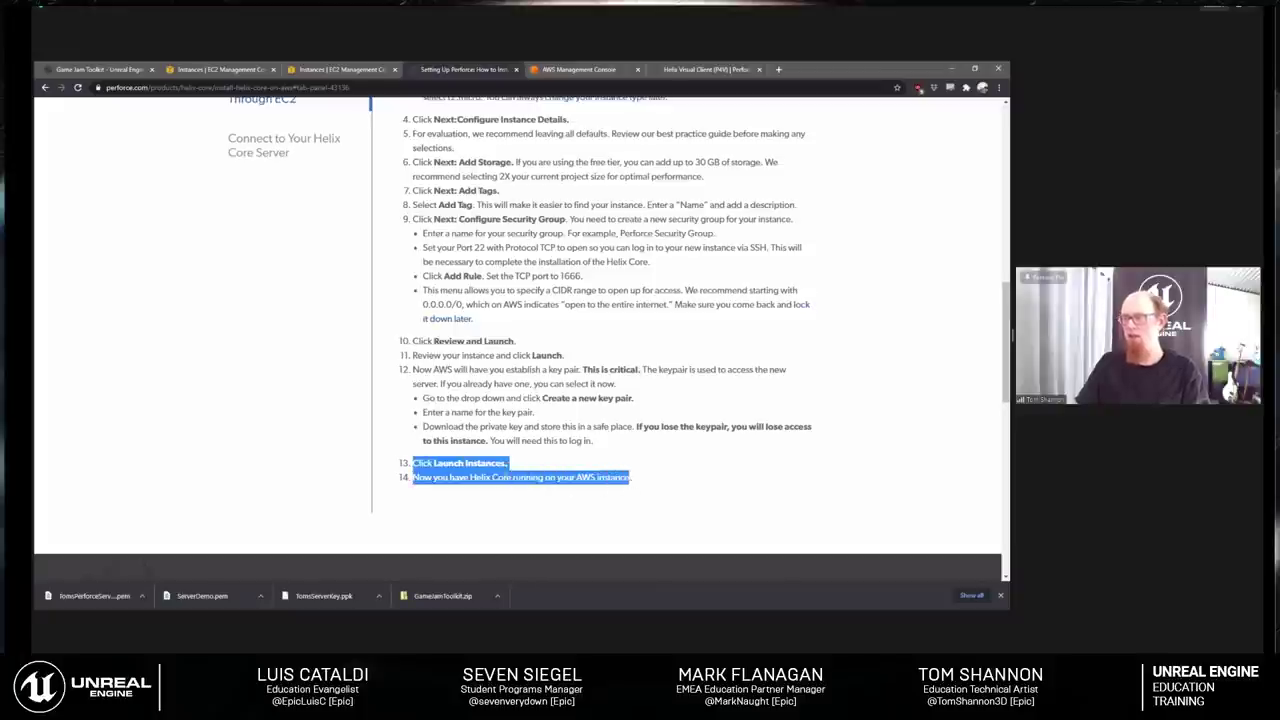
click(461, 522)
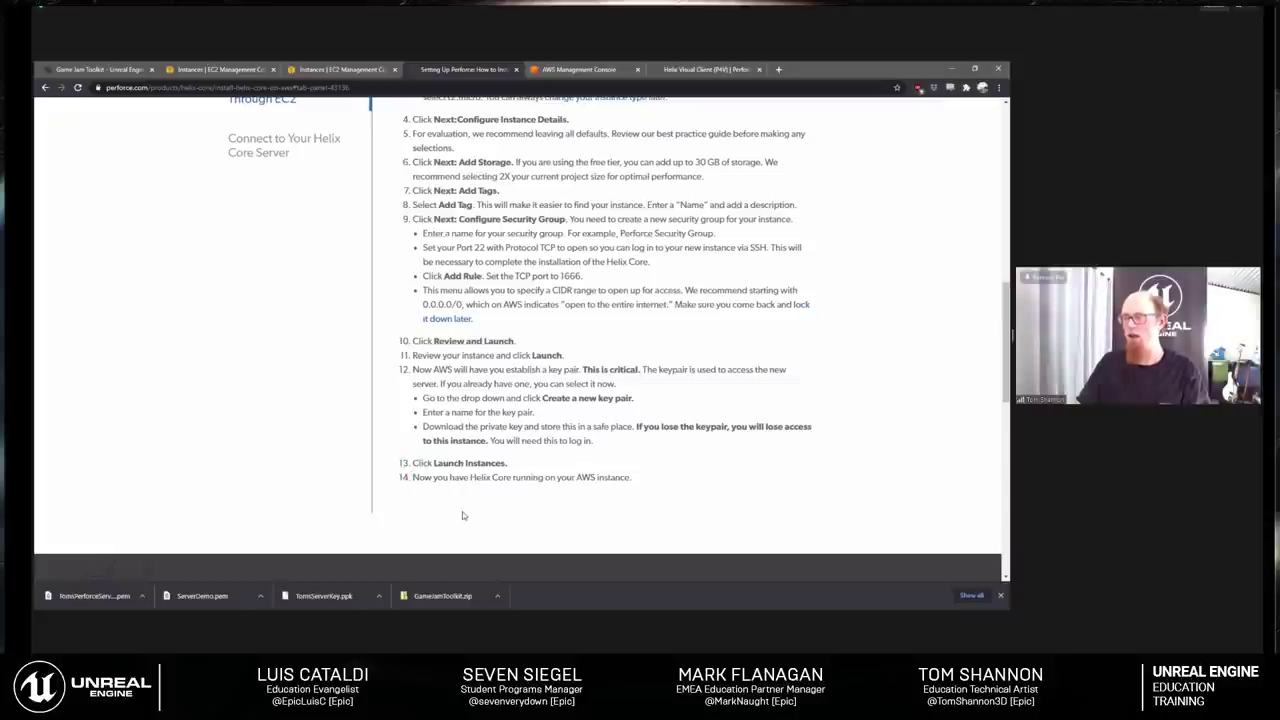
Step: Open the guide's Connect to Your Helix Core Server section to read the connection instructions
scroll(444, 502, up, 2)
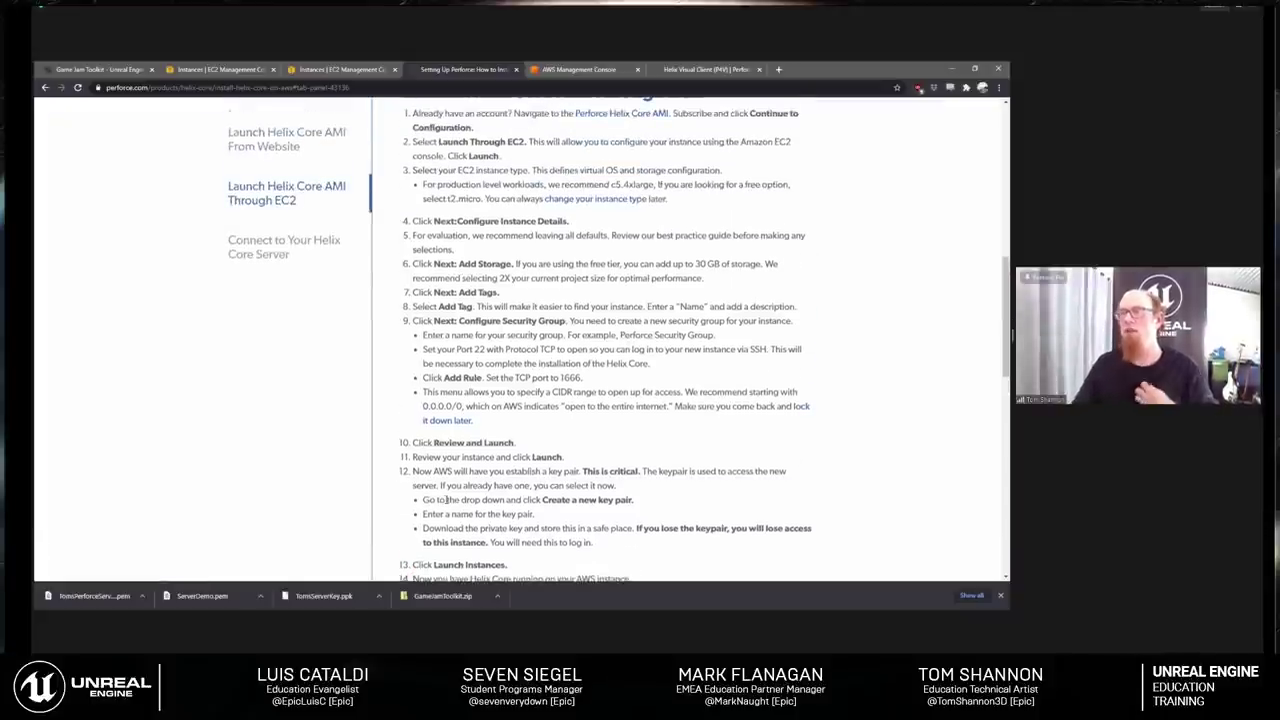
scroll(446, 499, down, 5)
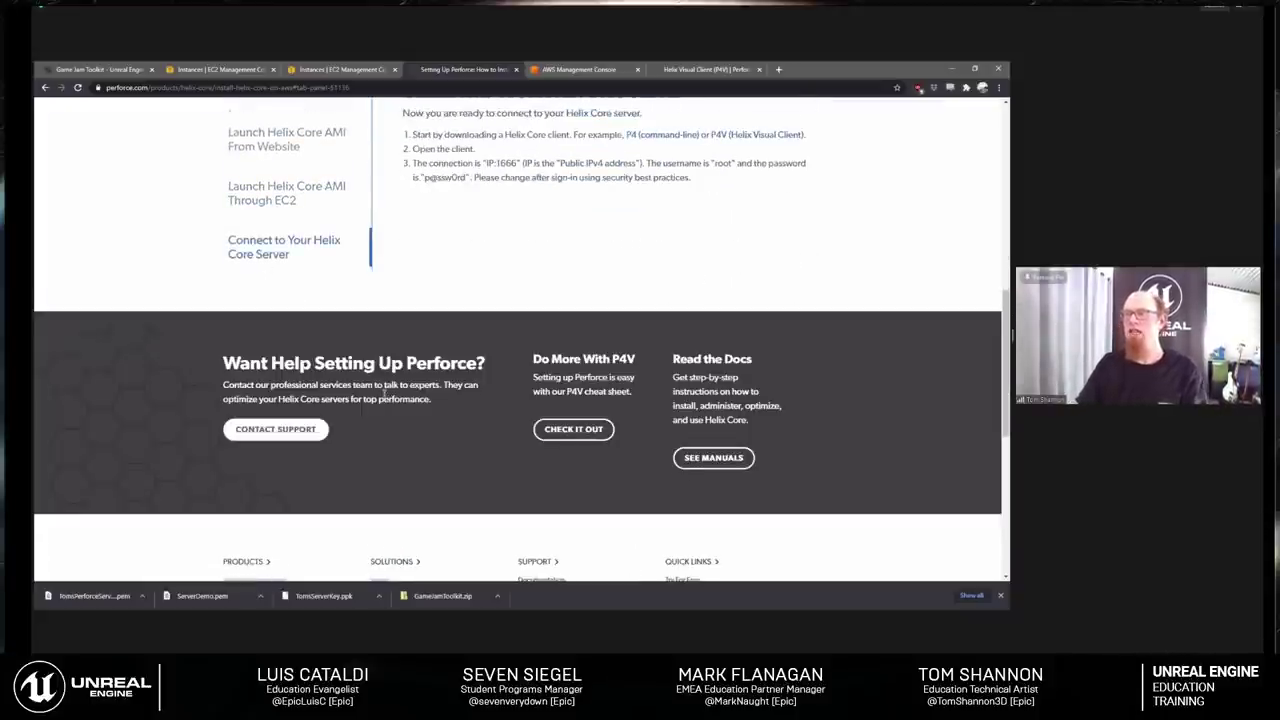
scroll(384, 393, up, 2)
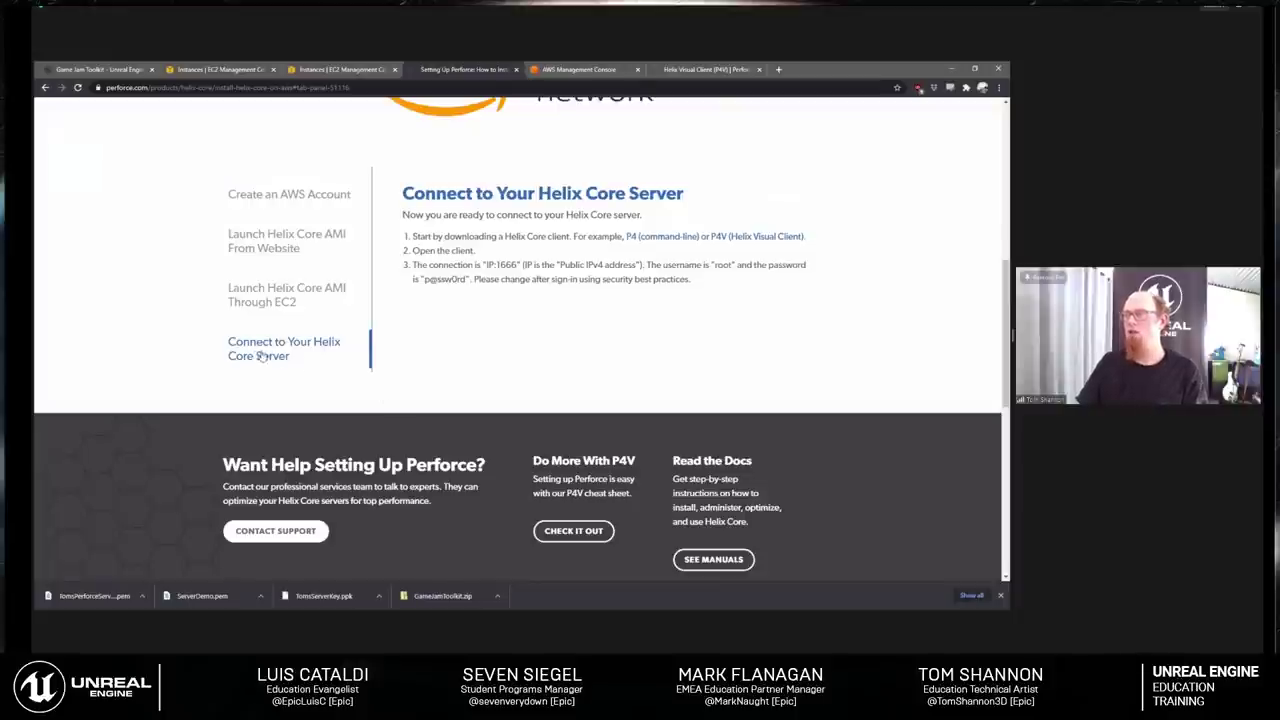